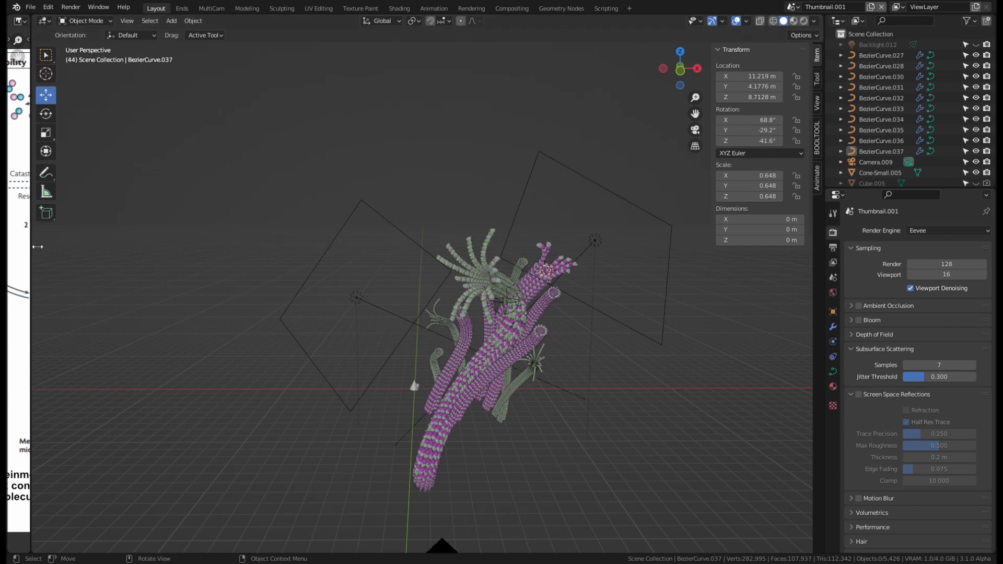
Enlarge the image editor until the full microtubule structure and dynamic instability figure shows beside the 3D scene.
left_click_drag(31, 247, 42, 246)
middle_click_drag(387, 271, 542, 312)
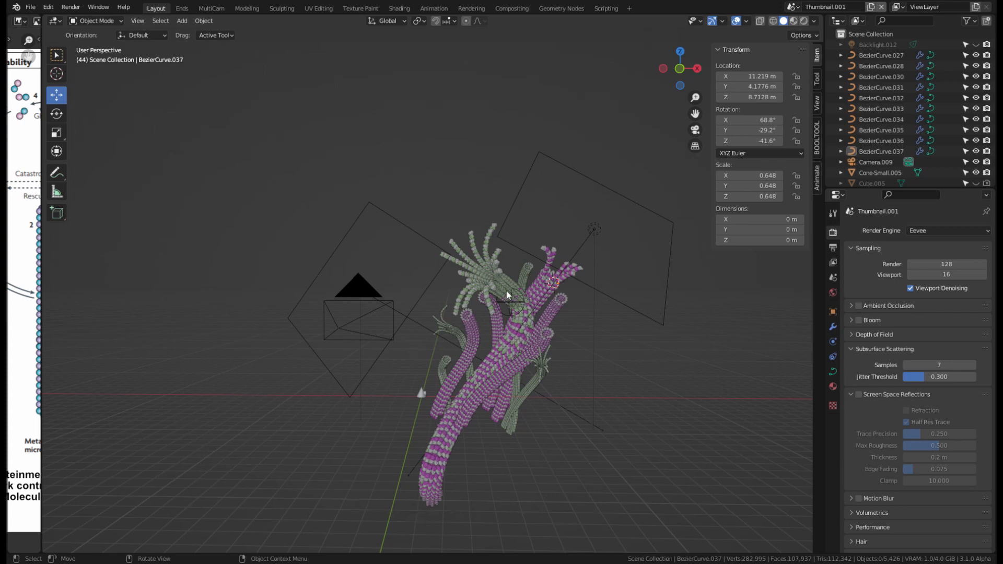
middle_click_drag(447, 224, 457, 273)
middle_click_drag(496, 353, 486, 329)
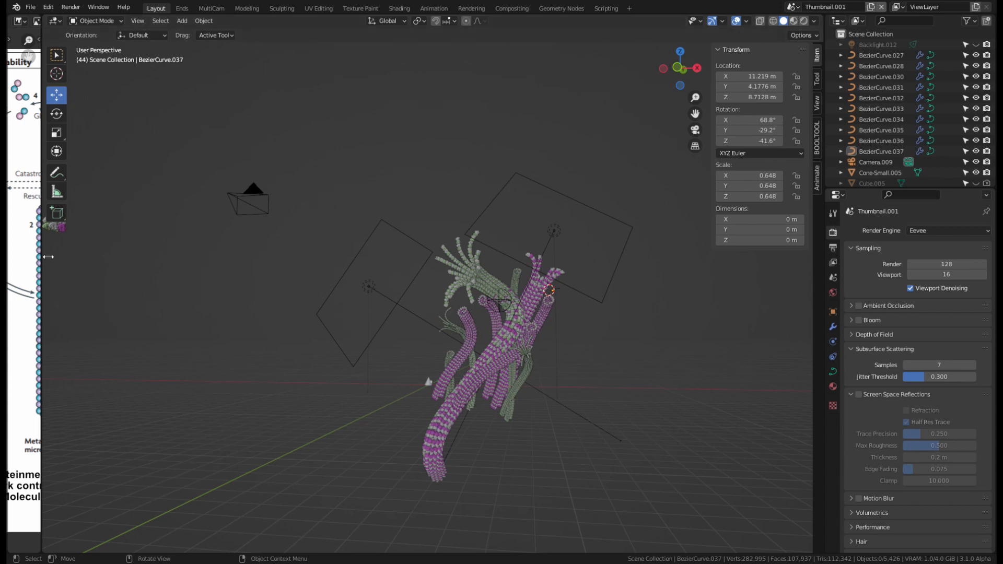
middle_click_drag(409, 280, 402, 306)
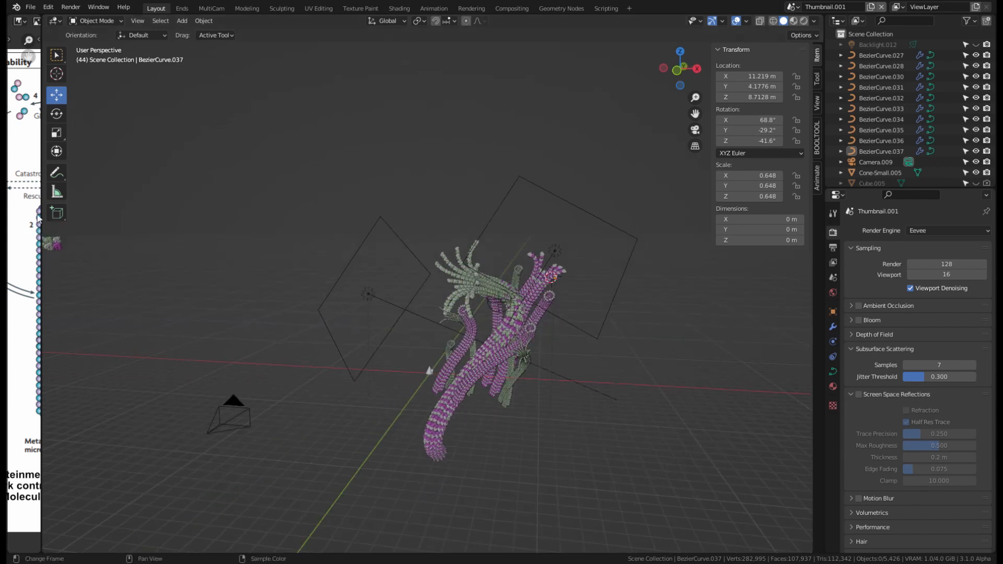
left_click_drag(42, 204, 424, 209)
middle_click_drag(500, 309, 499, 307)
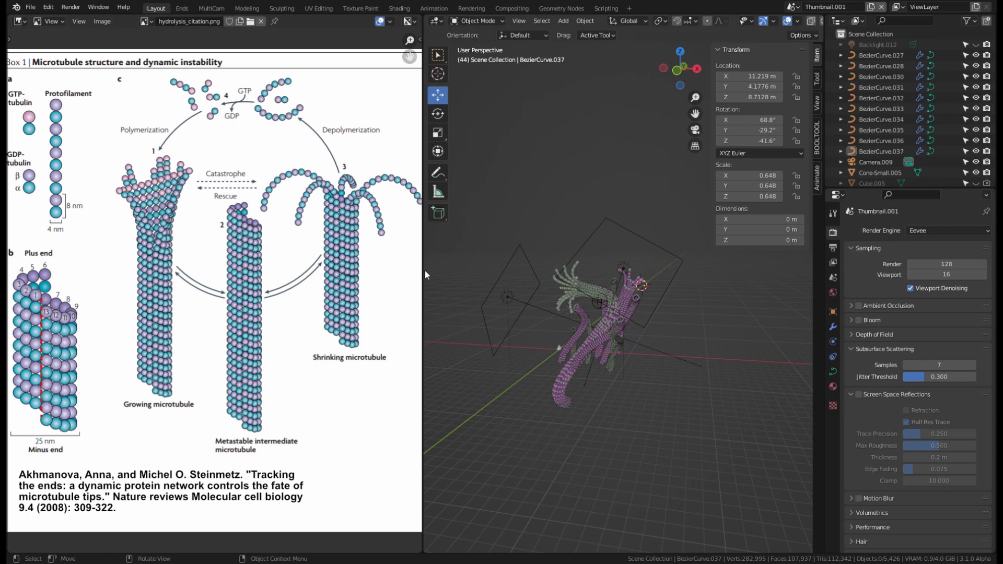
left_click_drag(424, 294, 505, 286)
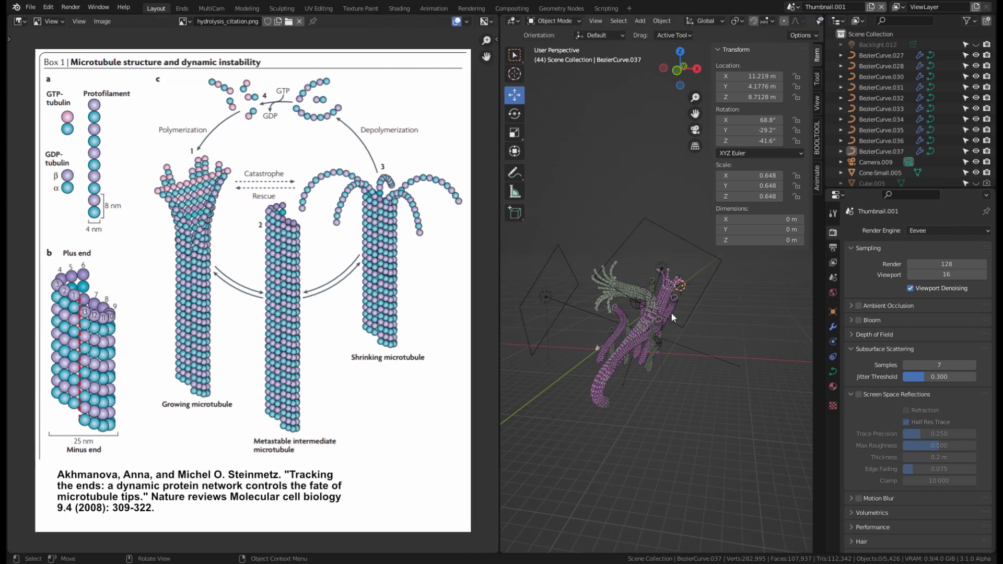
Examine the flared, curled and straight ends of the microtubule models from several angles against the reference figure.
scroll(632, 310, "up", 4)
scroll(600, 329, "up", 5)
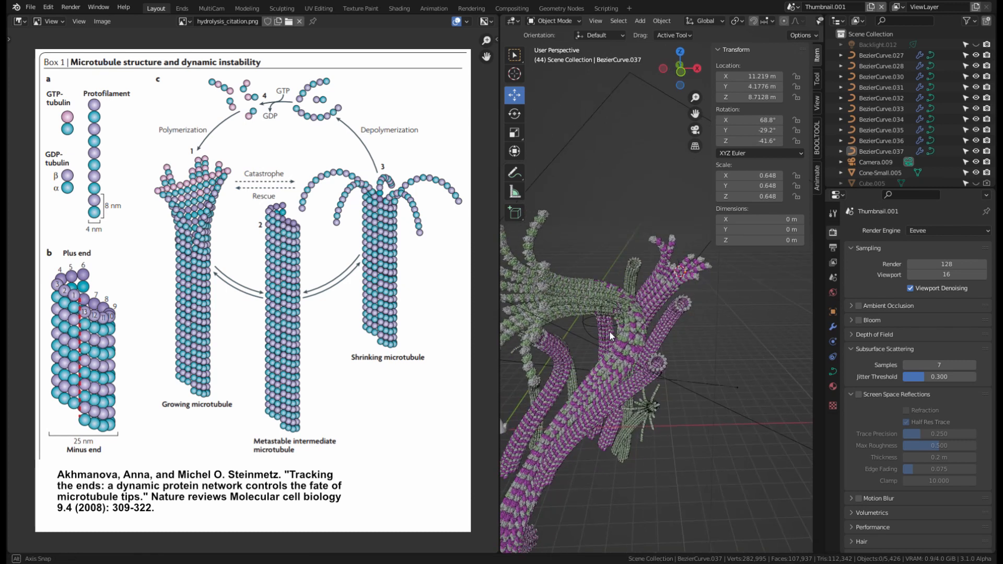
scroll(639, 321, "down", 4)
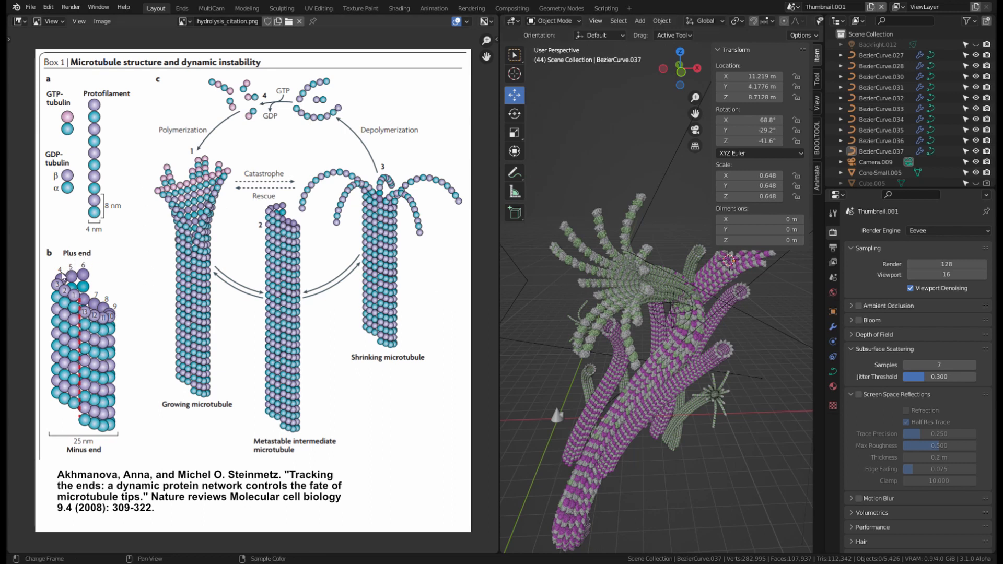
middle_click_drag(599, 302, 625, 312)
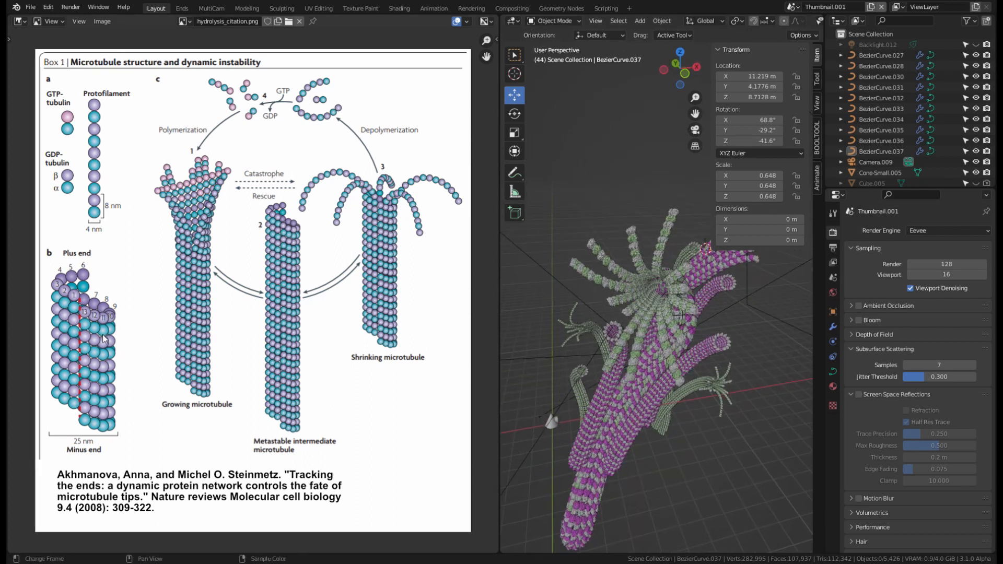
middle_click_drag(657, 314, 411, 324)
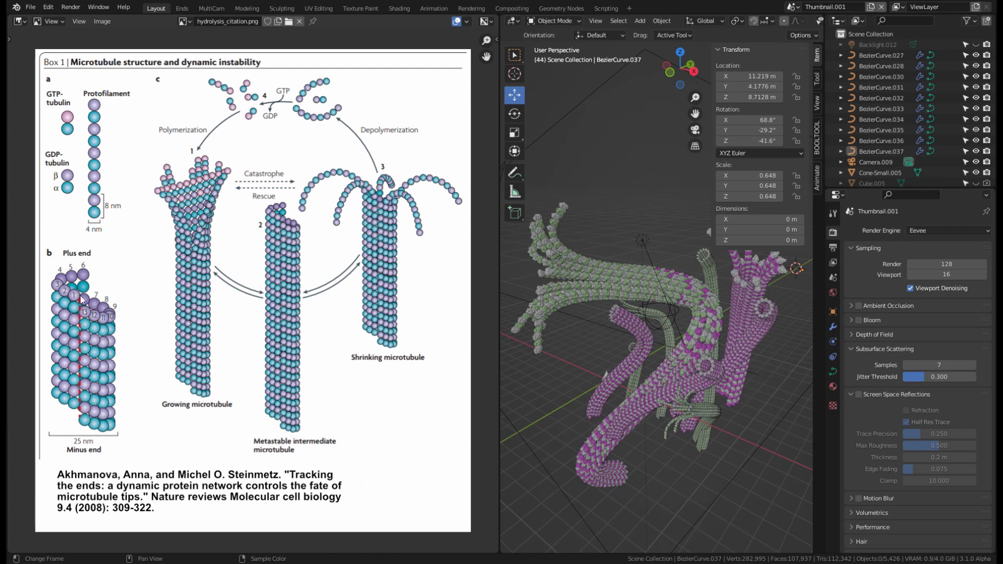
middle_click_drag(661, 290, 627, 264)
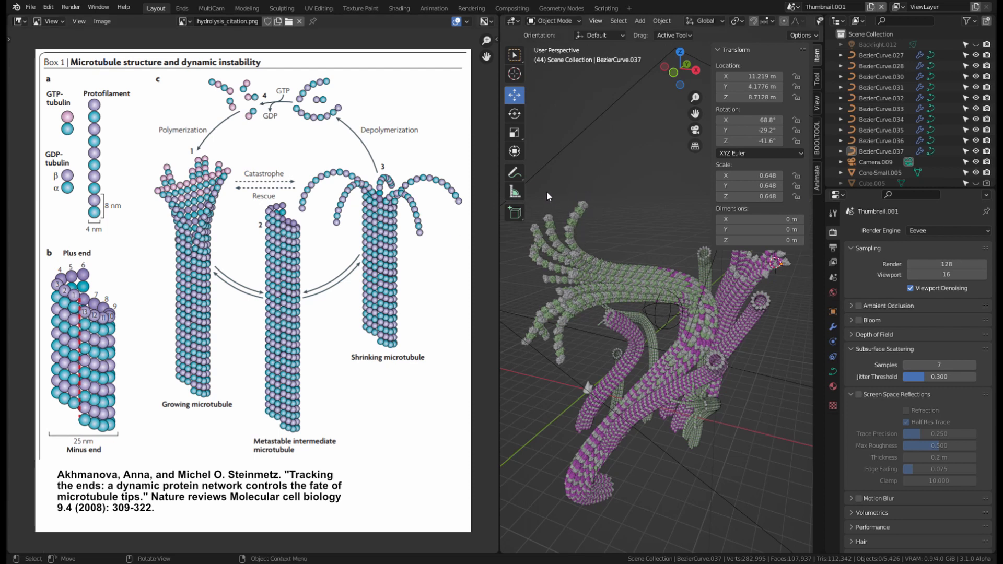
middle_click_drag(574, 224, 611, 255)
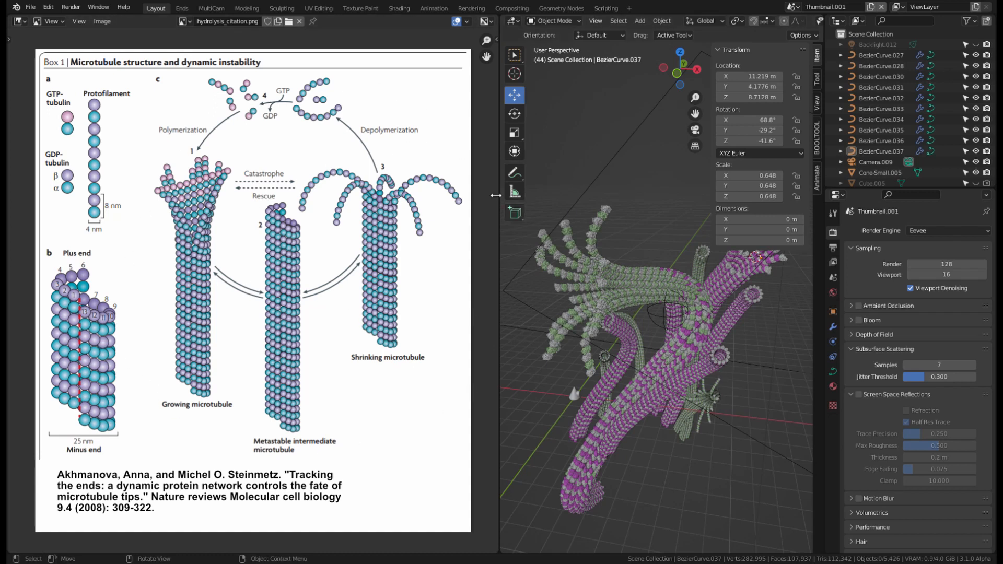
mouse_move(618, 229)
middle_mouse_down()
mouse_move(625, 282)
mouse_move(747, 280)
mouse_move(610, 264)
mouse_move(588, 230)
mouse_move(622, 228)
mouse_move(610, 227)
middle_mouse_up()
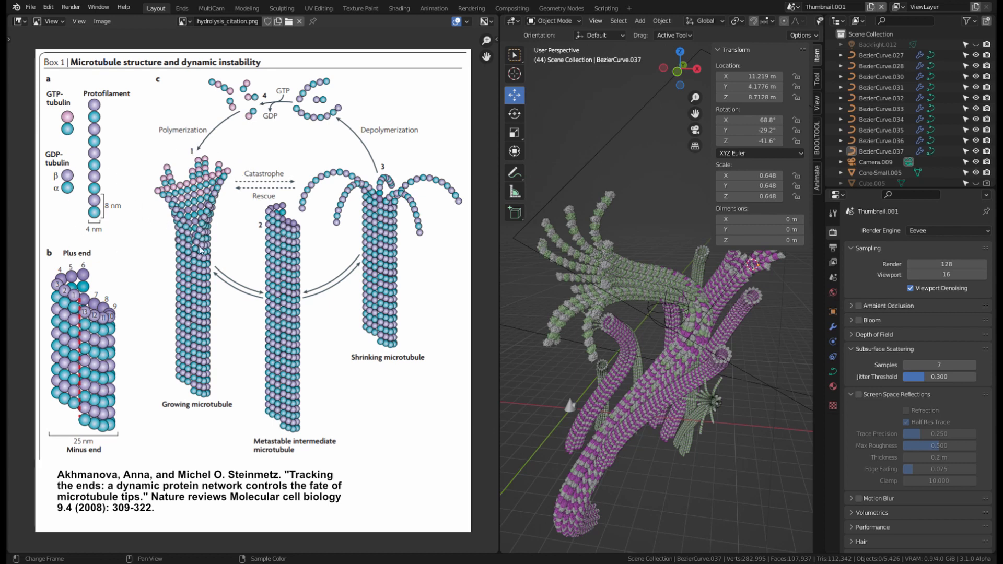
middle_click_drag(689, 294, 601, 276)
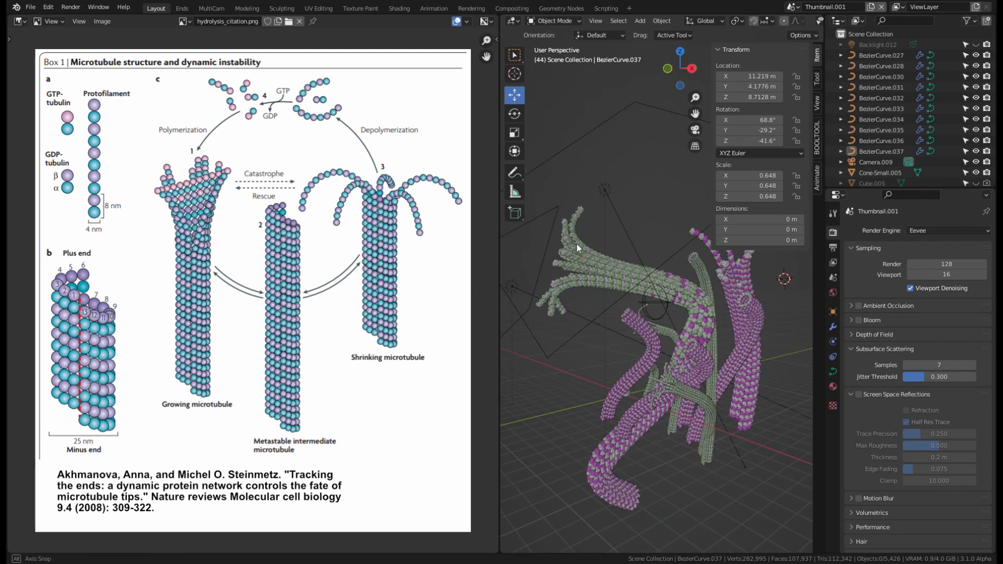
middle_click_drag(575, 243, 628, 266)
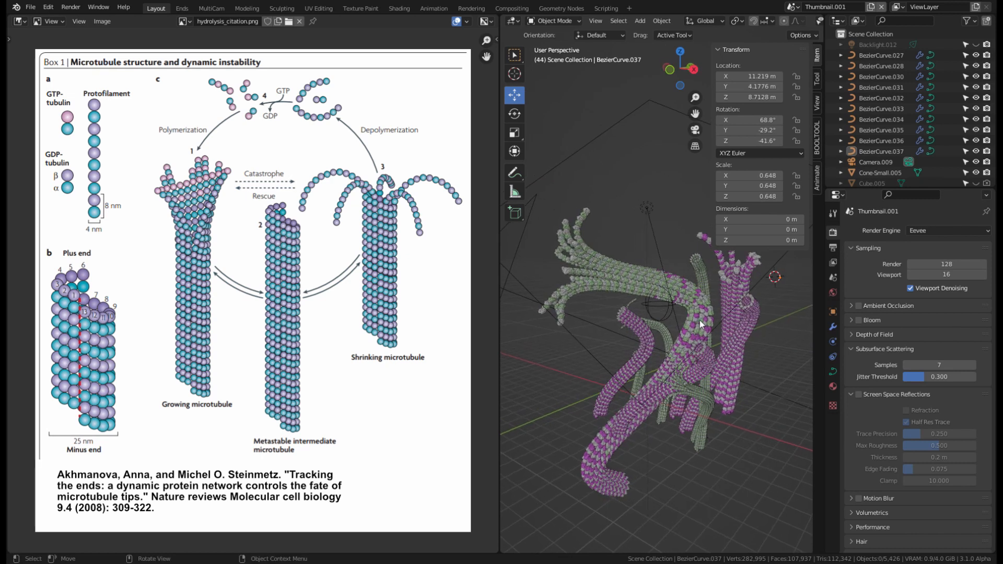
middle_click_drag(686, 343, 660, 324)
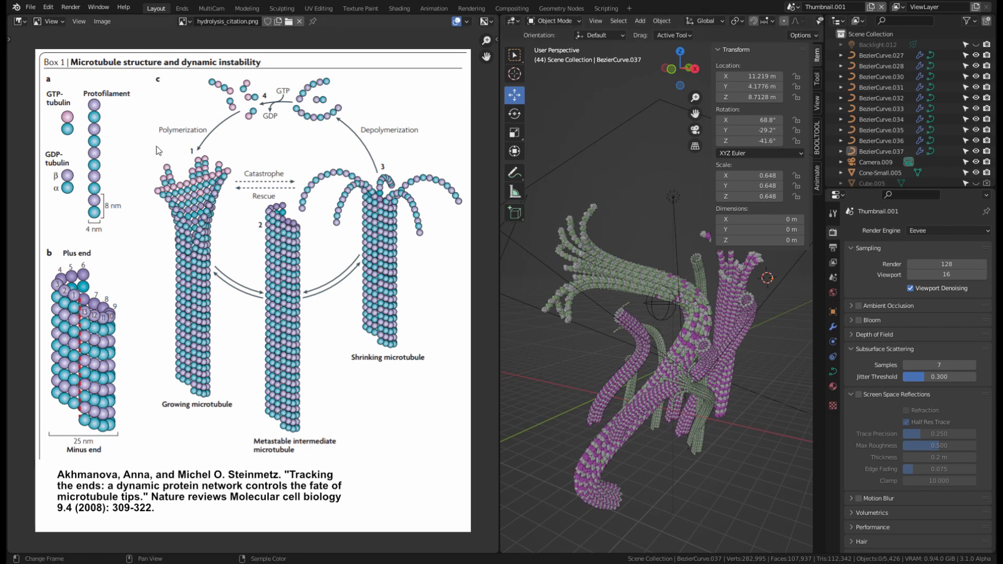
middle_click_drag(541, 305, 610, 321)
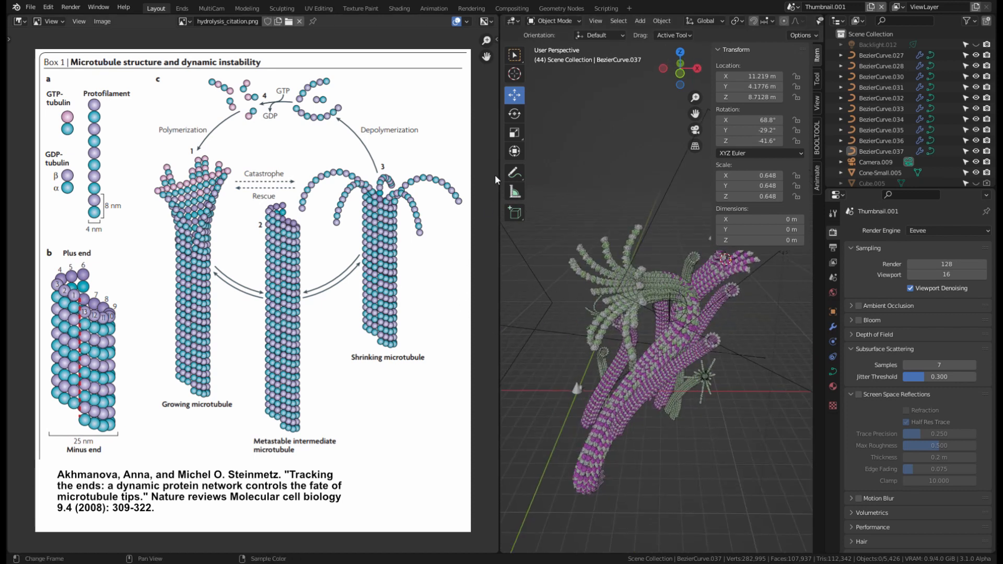
middle_click_drag(559, 268, 640, 241)
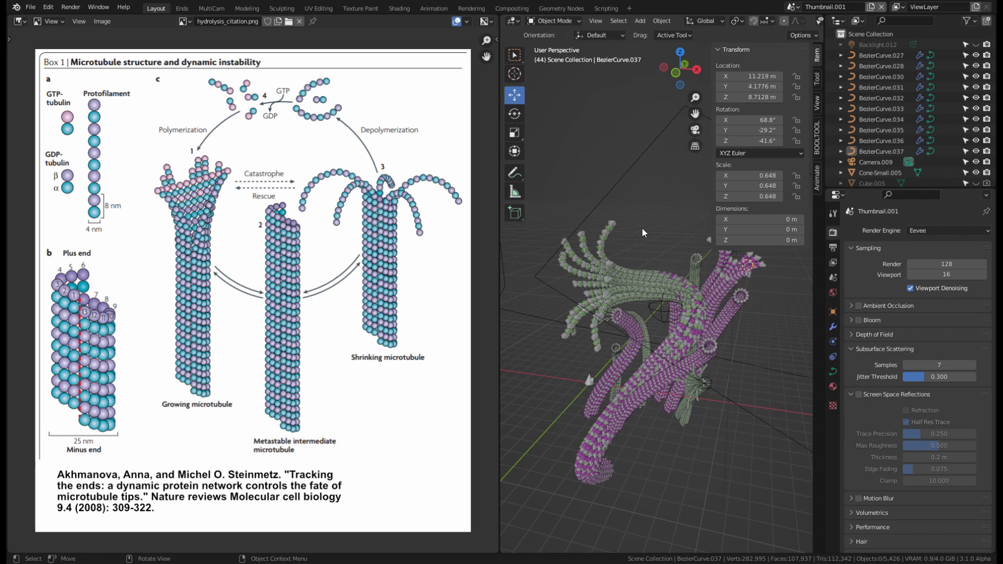
middle_click_drag(641, 228, 569, 331)
middle_click_drag(619, 307, 644, 343)
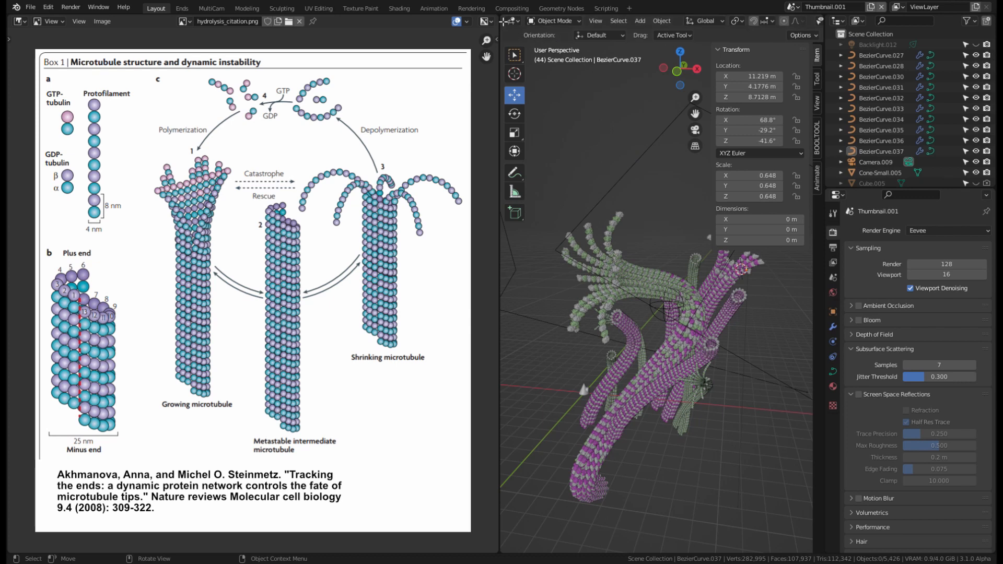
Collapse the image editor to give the 3D viewport full width and select the large microtubule with the splayed end.
left_click_drag(502, 20, 345, 34)
scroll(418, 172, "down", 8)
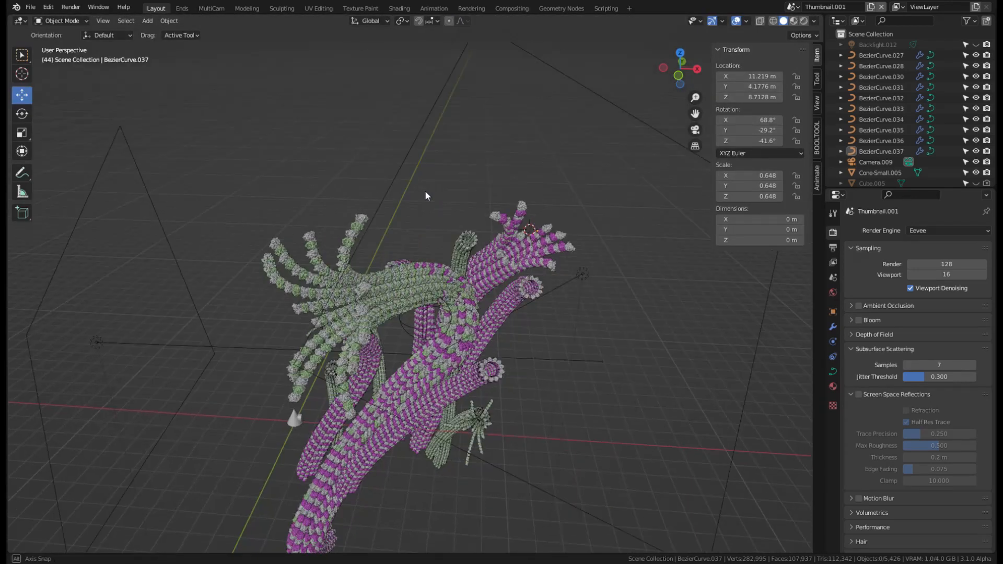
middle_click_drag(458, 431, 406, 363)
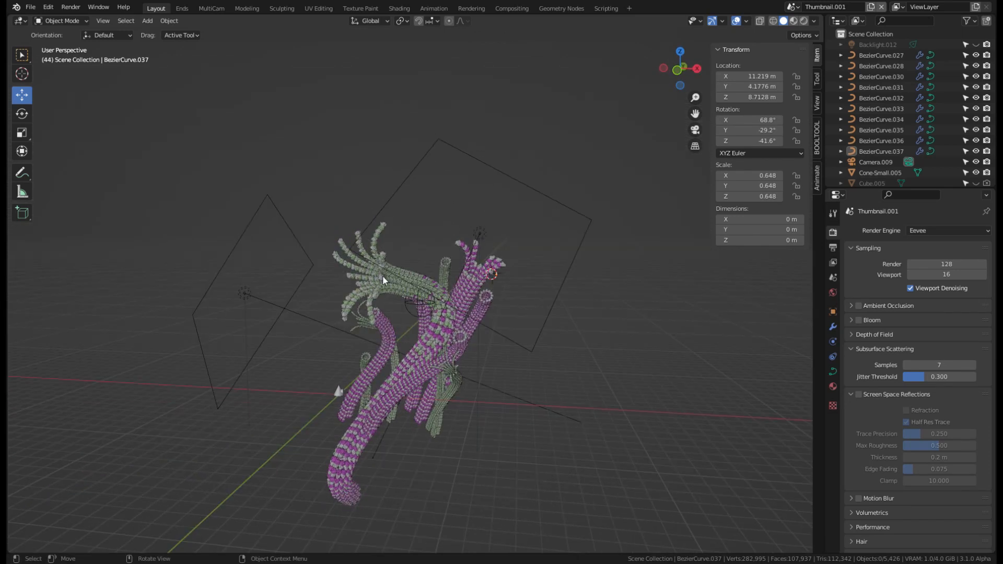
left_click(405, 259)
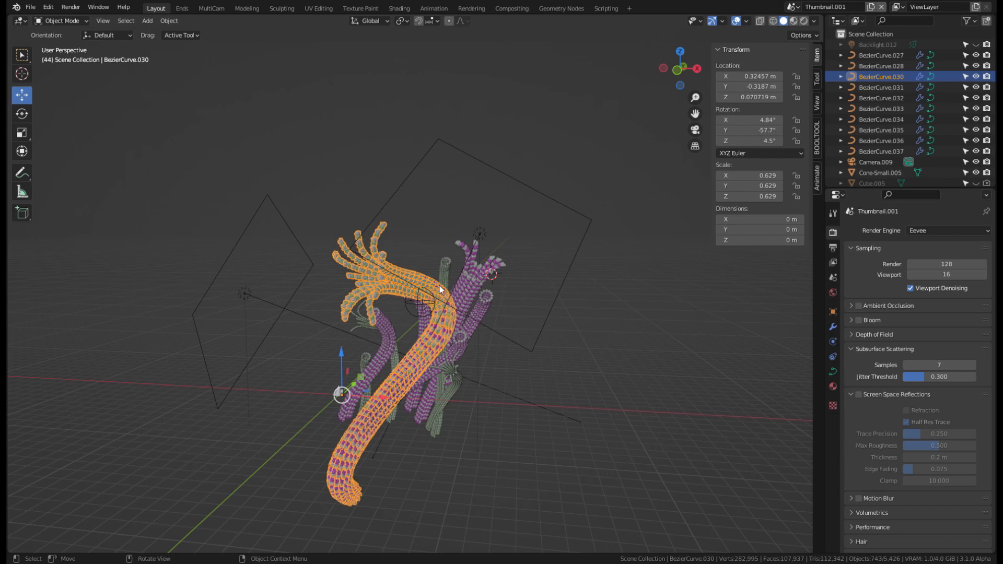
middle_click_drag(434, 275, 444, 258)
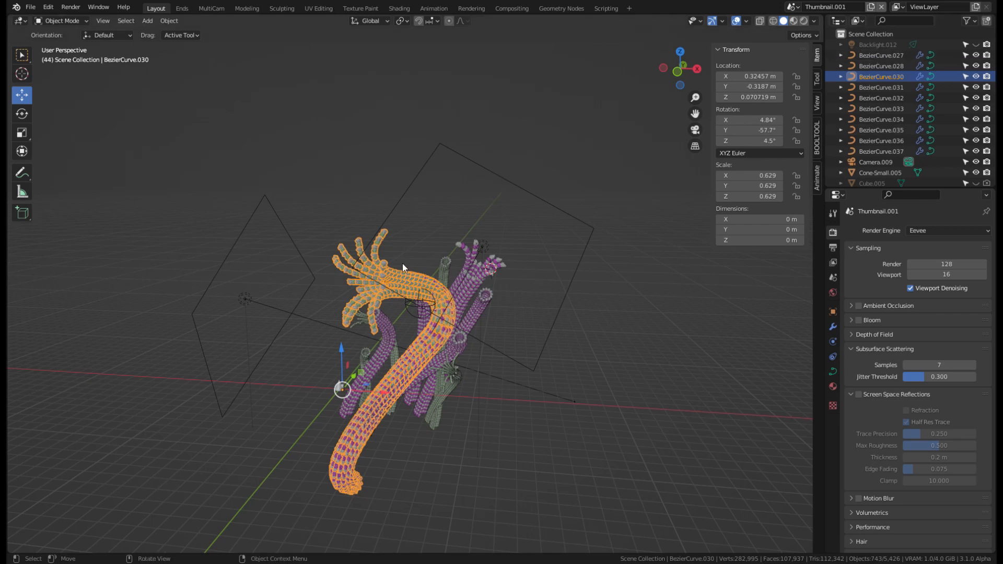
Select BezierCurve.027 through BezierCurve.037 and toggle their Geometry Nodes viewport display off and back on to inspect the bare curves.
left_click(866, 55)
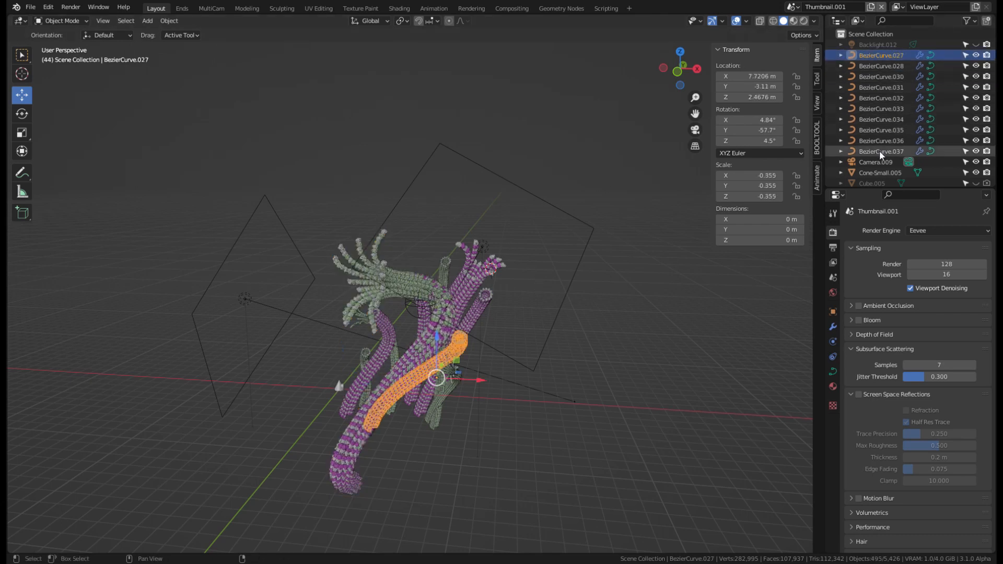
left_click(879, 151, "shift")
left_click(833, 327)
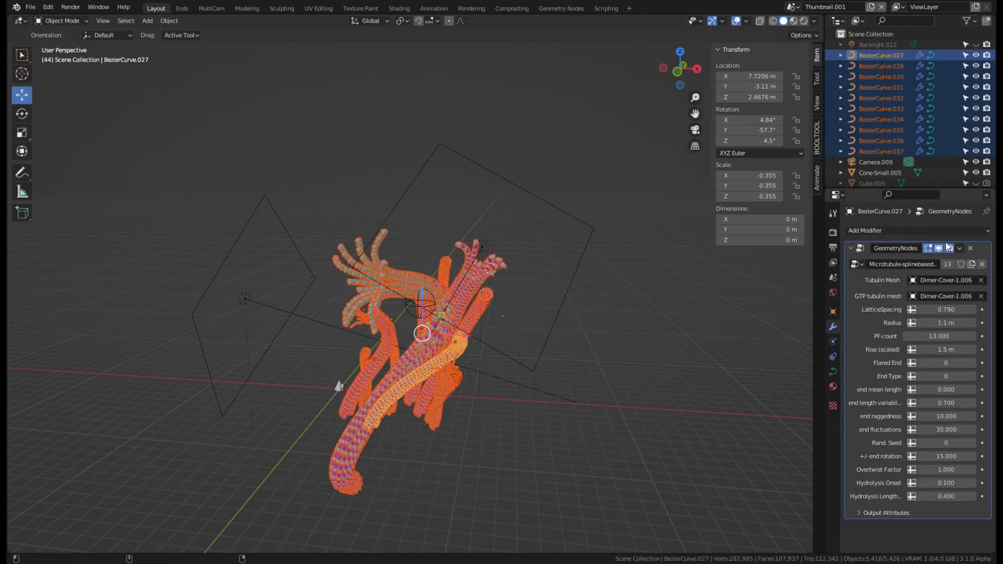
left_click(938, 249, "alt")
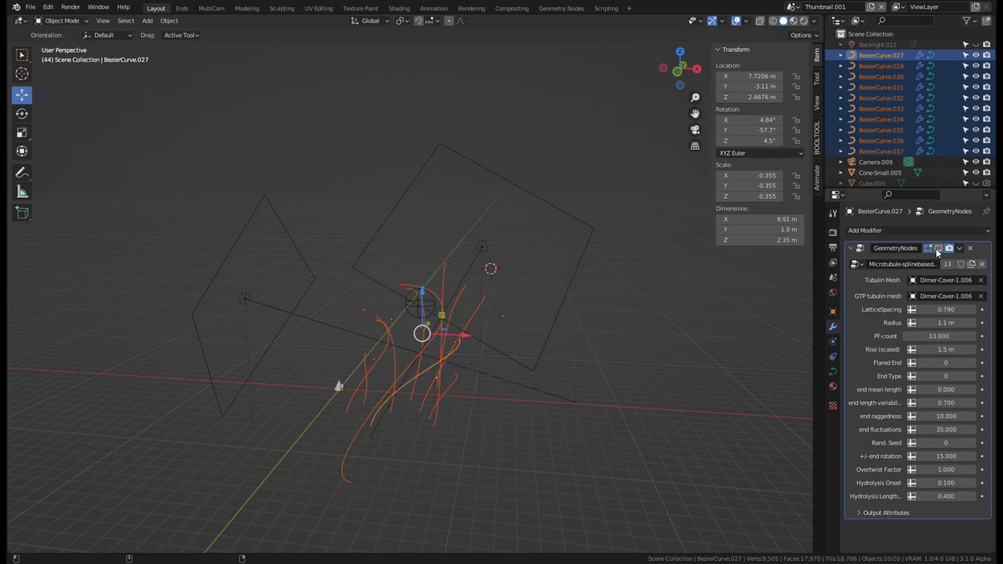
left_click(938, 249, "alt")
left_click(938, 249, "alt")
middle_click_drag(486, 355, 522, 333)
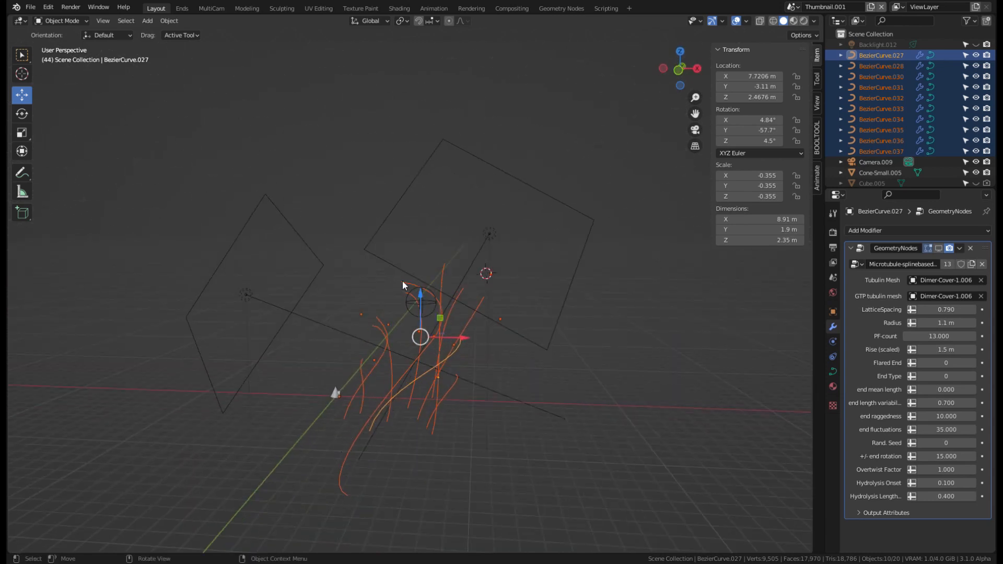
left_click(939, 249, "alt")
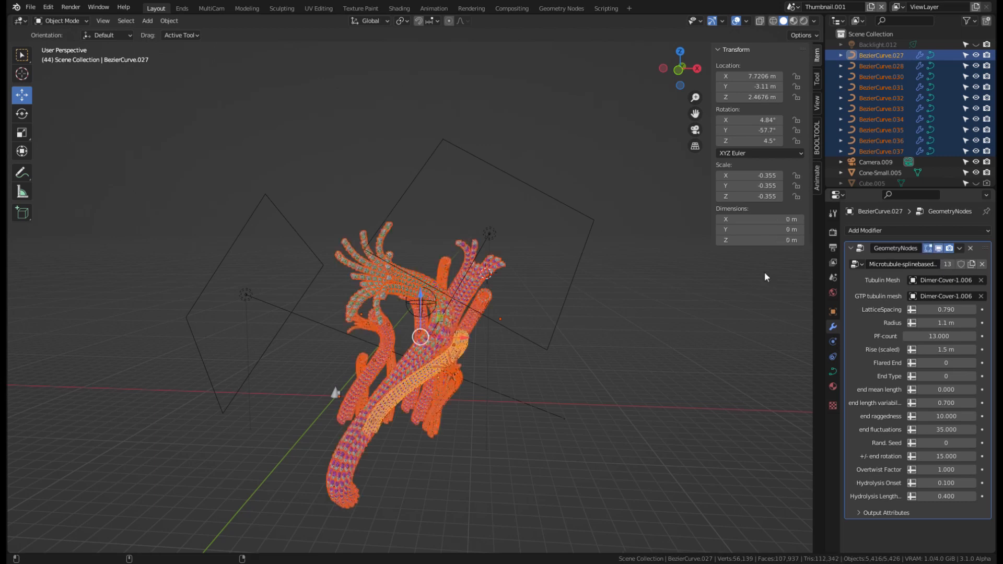
In Edit Mode, move BezierCurve.030's control point near the splayed end by about -0.13 m in X, 0.74 m in Y and 2.53 m in Z.
middle_click_drag(509, 290, 446, 336)
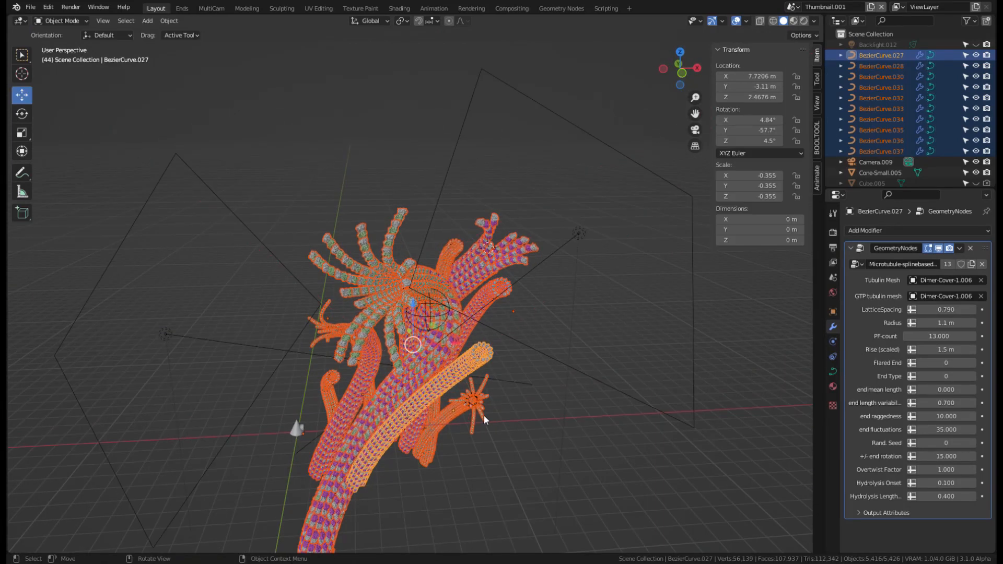
key("alt+a")
left_click(385, 273)
key("Tab")
left_click(417, 287)
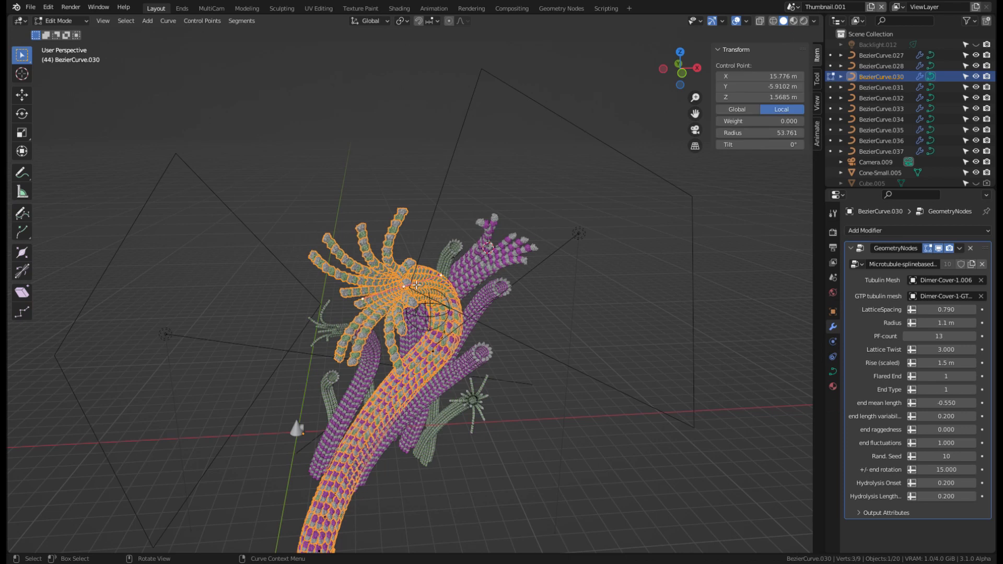
key("g")
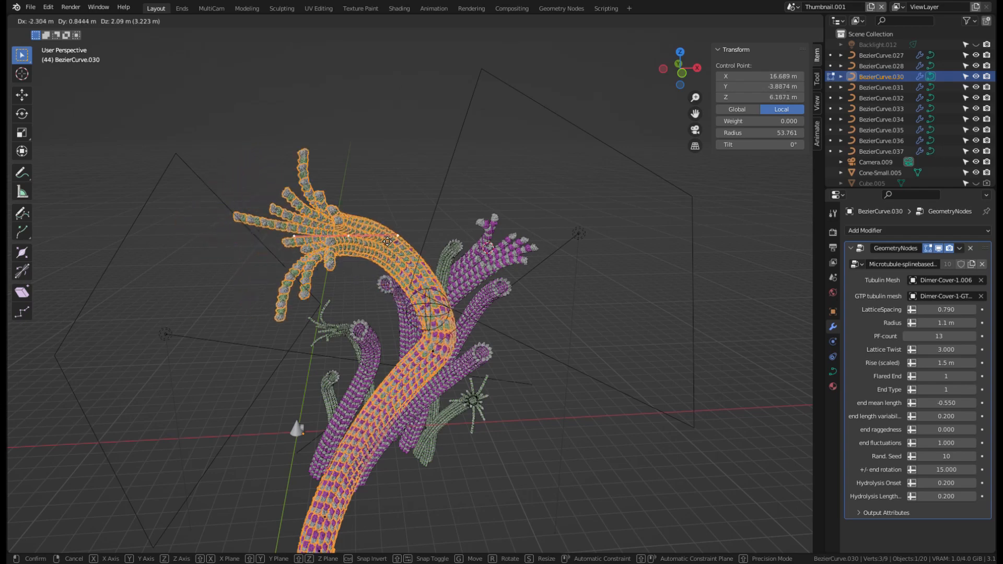
left_click(406, 227)
middle_click_drag(407, 228, 440, 298)
mouse_move(382, 396)
middle_mouse_down()
mouse_move(358, 395)
mouse_move(377, 395)
middle_mouse_up()
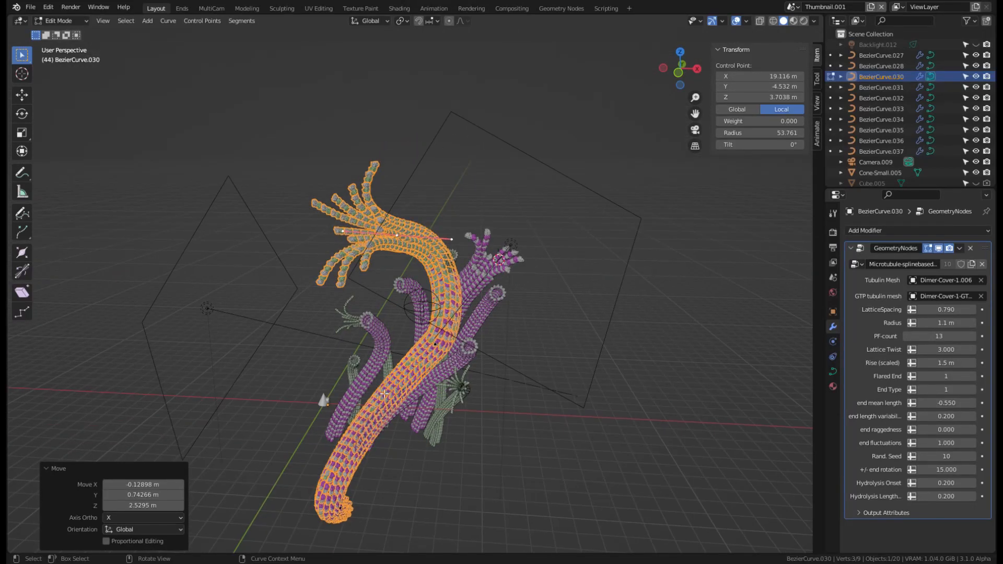
middle_click_drag(440, 398, 464, 383)
middle_click_drag(485, 349, 461, 349)
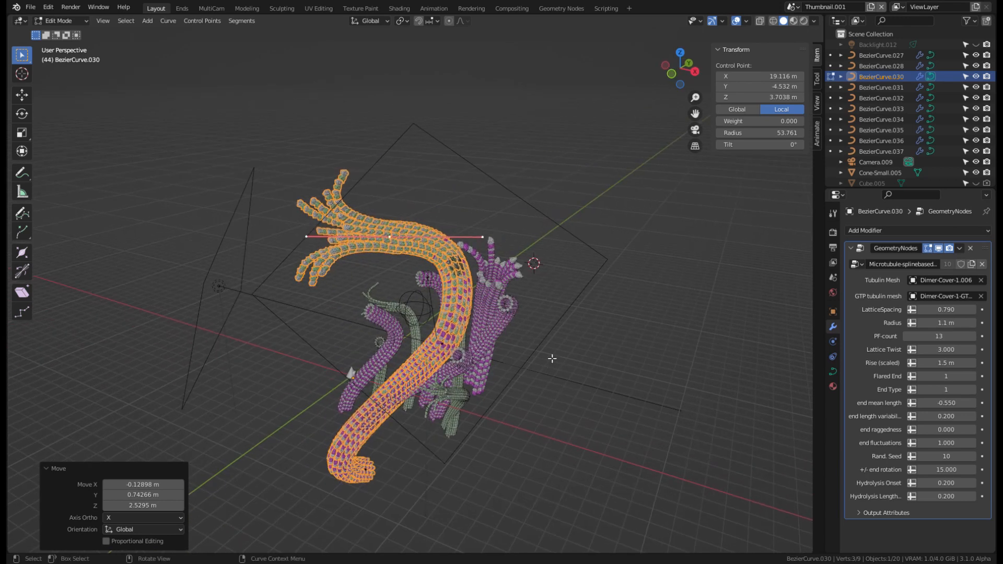
middle_click_drag(367, 255, 387, 256)
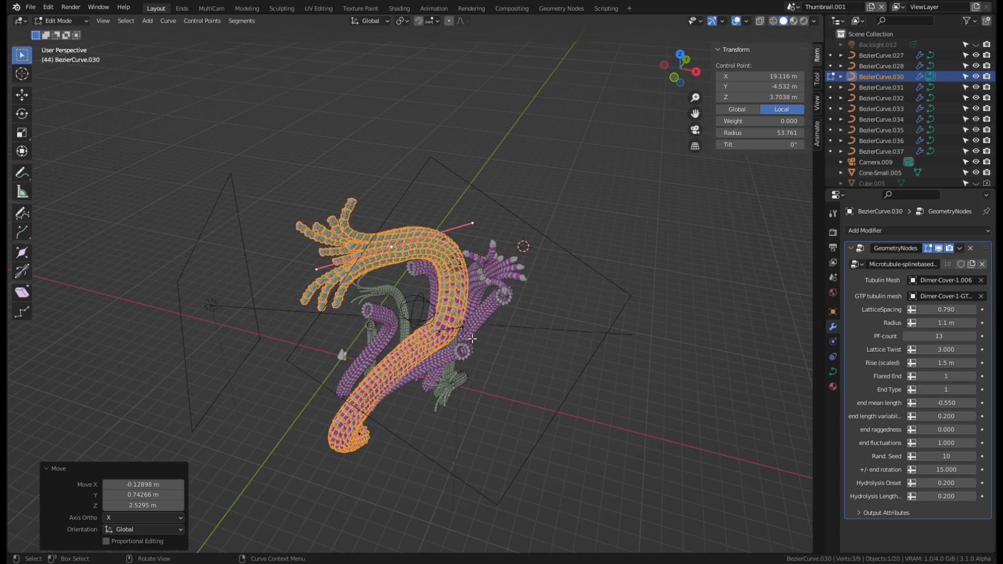
middle_click_drag(472, 339, 377, 366)
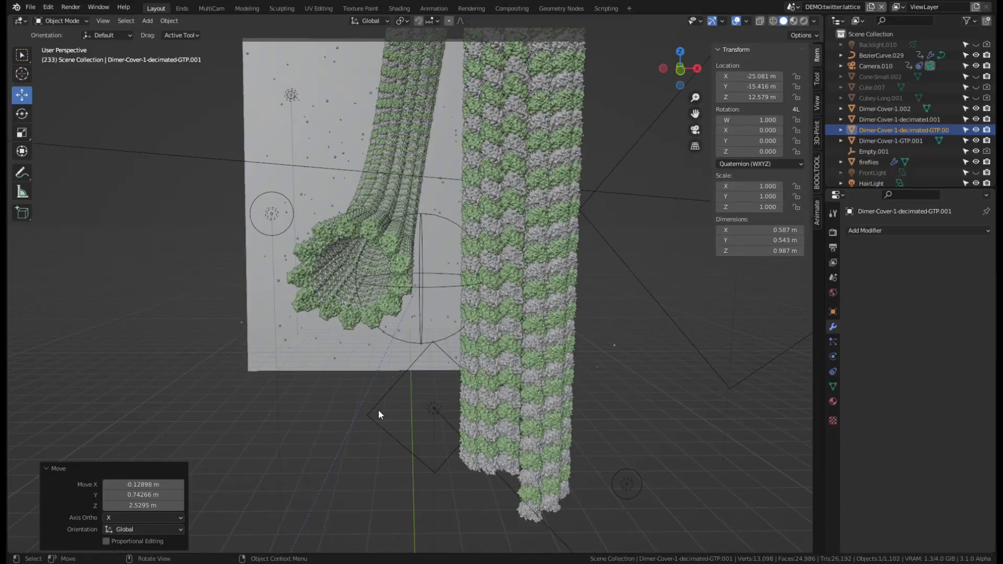
Select the large microtubule curve BezierCurve.029 in the DEMO:twitter.lattice scene to show its Geometry Nodes parameters.
middle_click_drag(379, 409, 415, 381)
scroll(428, 412, "up", 5)
left_click(496, 299)
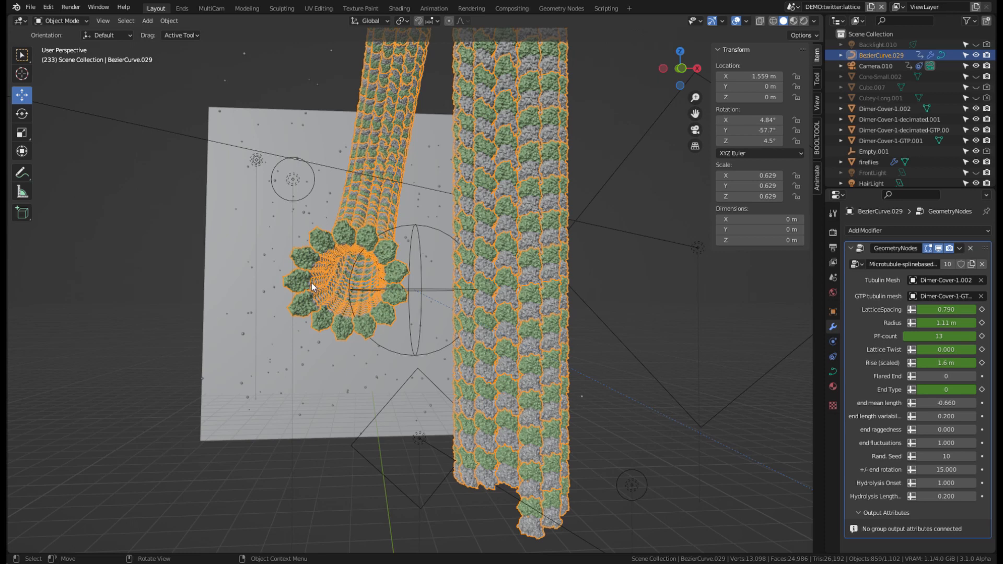
Set the microtubule's LatticeSpacing to 0.830 and its Radius to 1.04 m in the Geometry Nodes modifier.
scroll(433, 177, "down", 9)
middle_click_drag(402, 111, 375, 158)
scroll(412, 309, "up", 8)
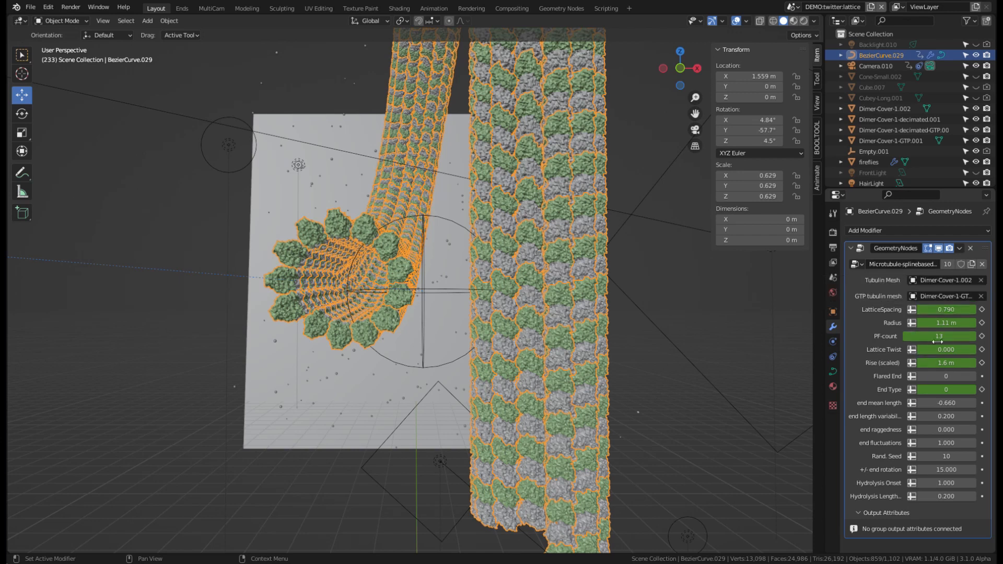
key("minus")
middle_click_drag(622, 318, 628, 326)
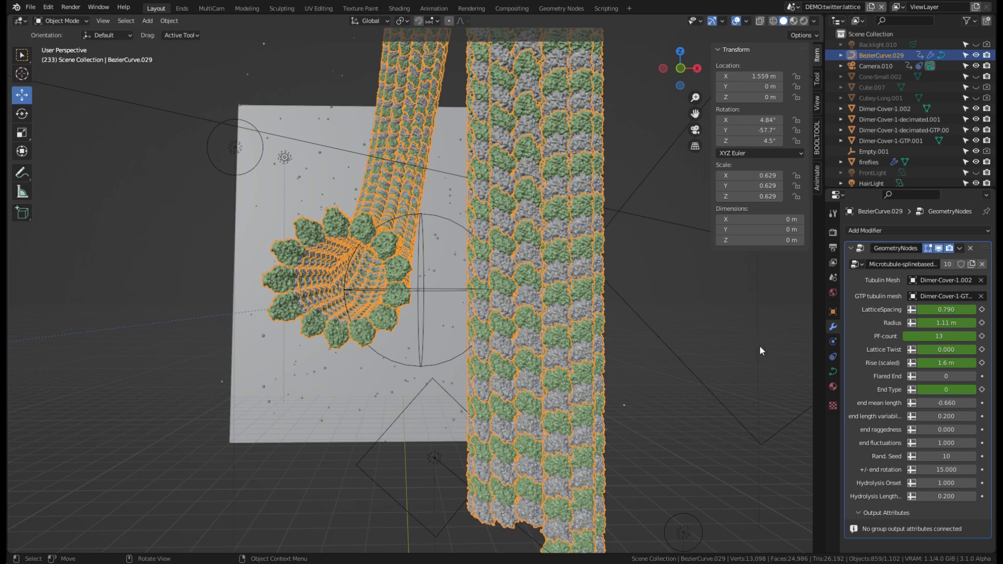
mouse_move(735, 360)
middle_mouse_down()
mouse_move(683, 349)
mouse_move(632, 355)
mouse_move(673, 353)
mouse_move(685, 363)
middle_mouse_up()
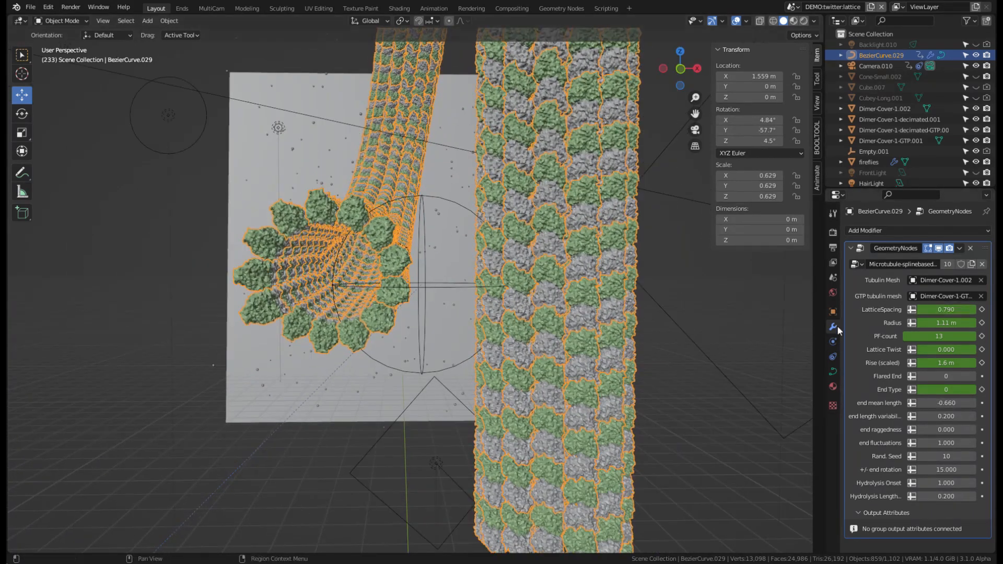
mouse_move(932, 314)
left_mouse_down()
mouse_move(985, 314)
mouse_move(943, 309)
left_mouse_up()
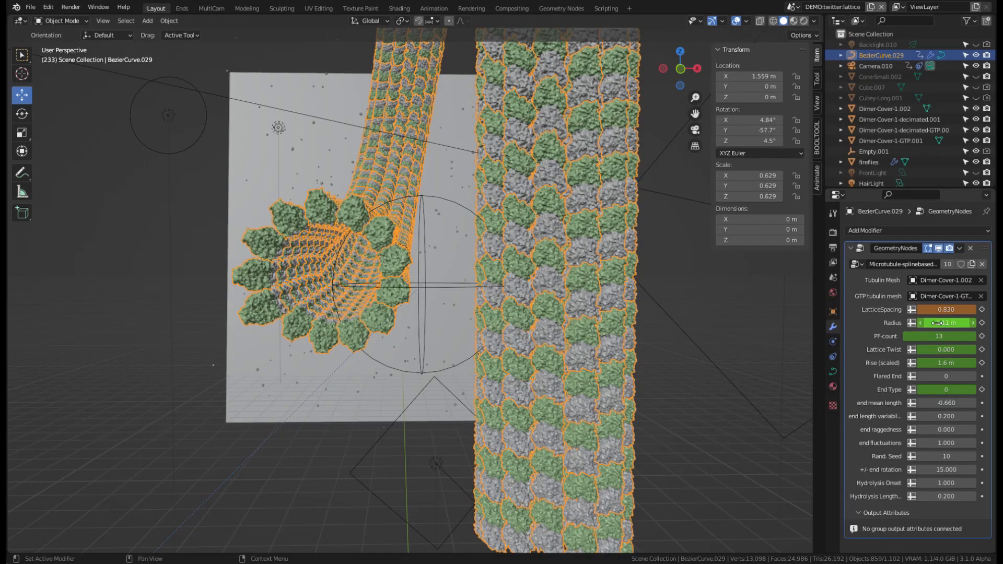
mouse_move(922, 324)
left_mouse_down()
mouse_move(956, 324)
mouse_move(922, 324)
left_mouse_up()
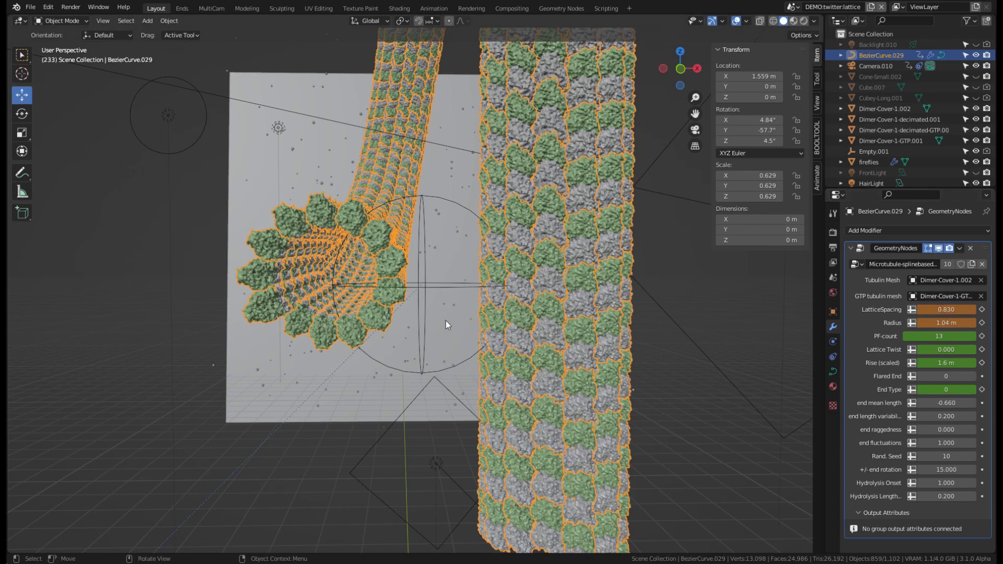
Check the dimer packing on both microtubules, setting Radius to 1.07 m and LatticeSpacing to 0.850.
middle_click_drag(446, 321, 495, 323)
mouse_move(265, 261)
middle_mouse_down()
mouse_move(217, 276)
mouse_move(269, 277)
middle_mouse_up()
middle_click_drag(388, 335, 453, 329)
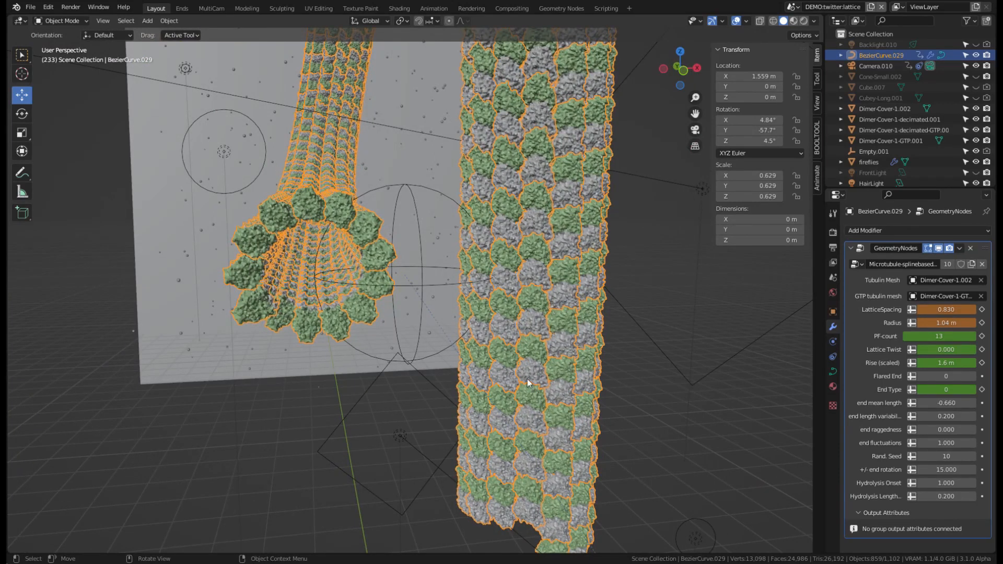
middle_click_drag(547, 385, 574, 314)
middle_click_drag(496, 271, 486, 290)
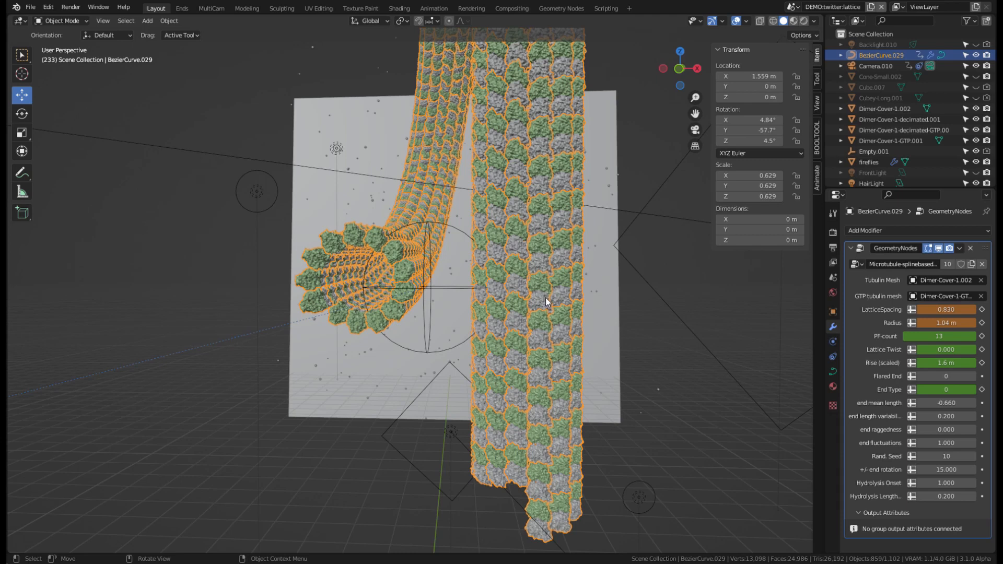
middle_click_drag(443, 315, 559, 211)
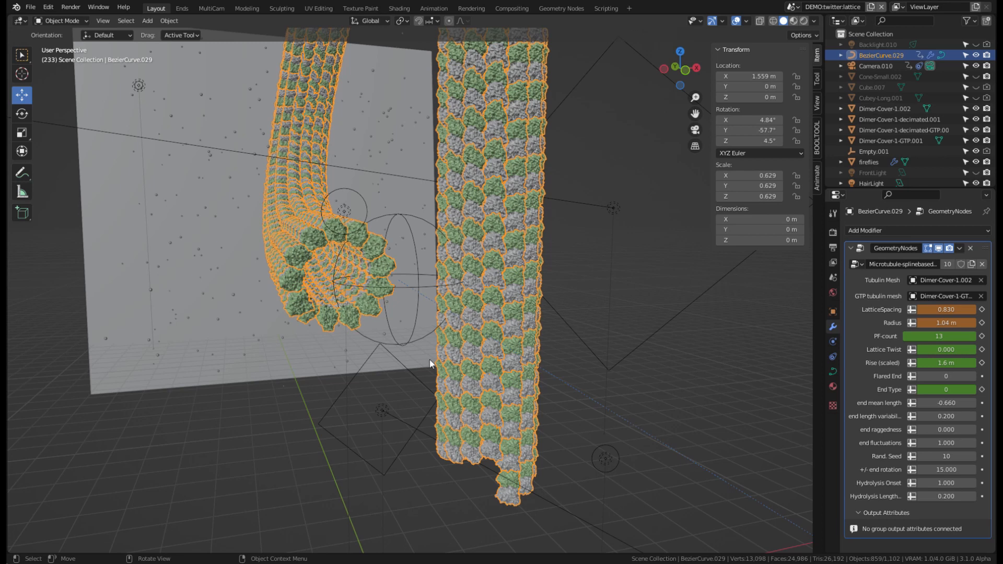
middle_click_drag(492, 252, 500, 258)
scroll(720, 328, "up", 2)
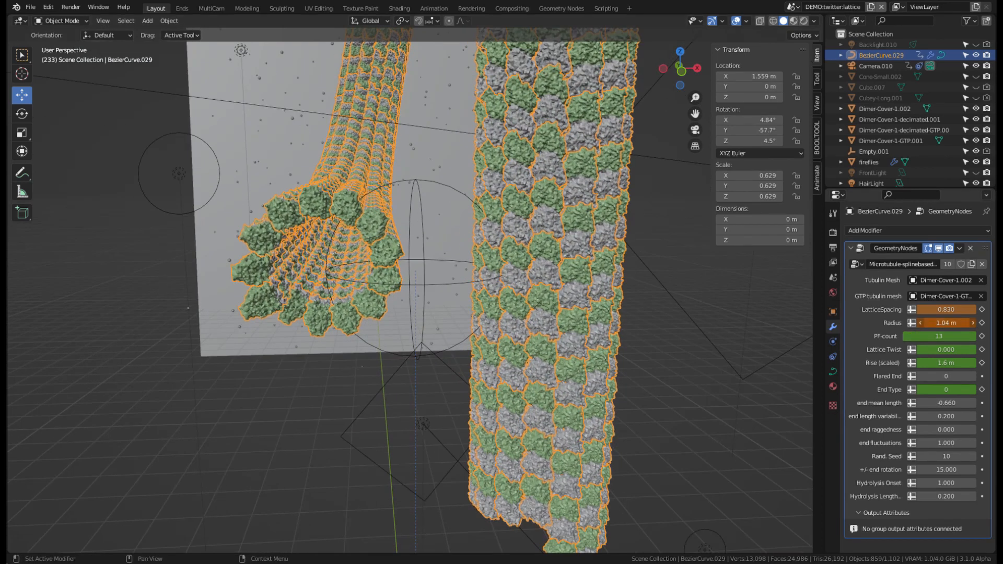
mouse_move(946, 323)
left_mouse_down()
mouse_move(963, 322)
mouse_move(957, 309)
left_mouse_up()
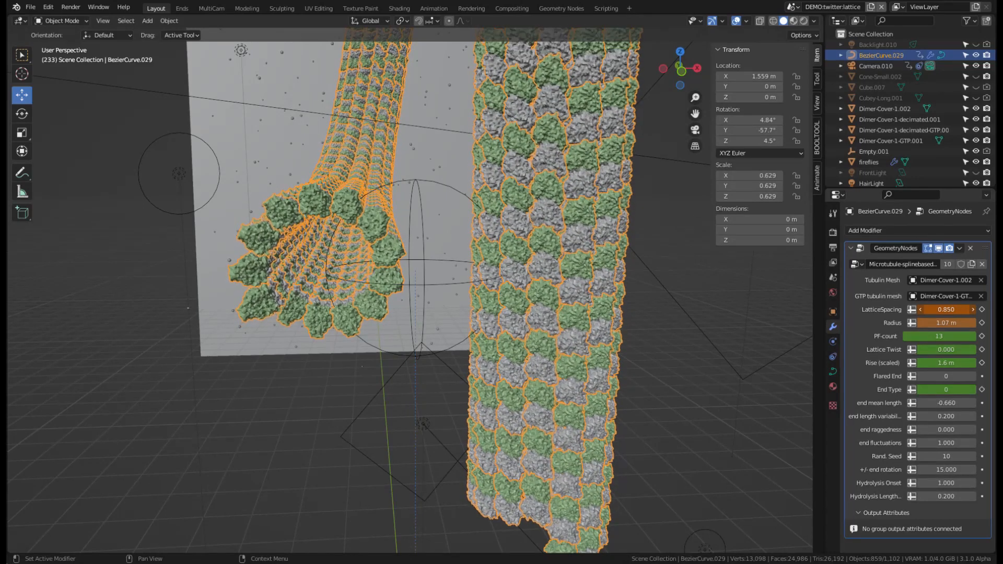
Try a different PF-count for the microtubule and return it to 13.
middle_click_drag(705, 327, 640, 325)
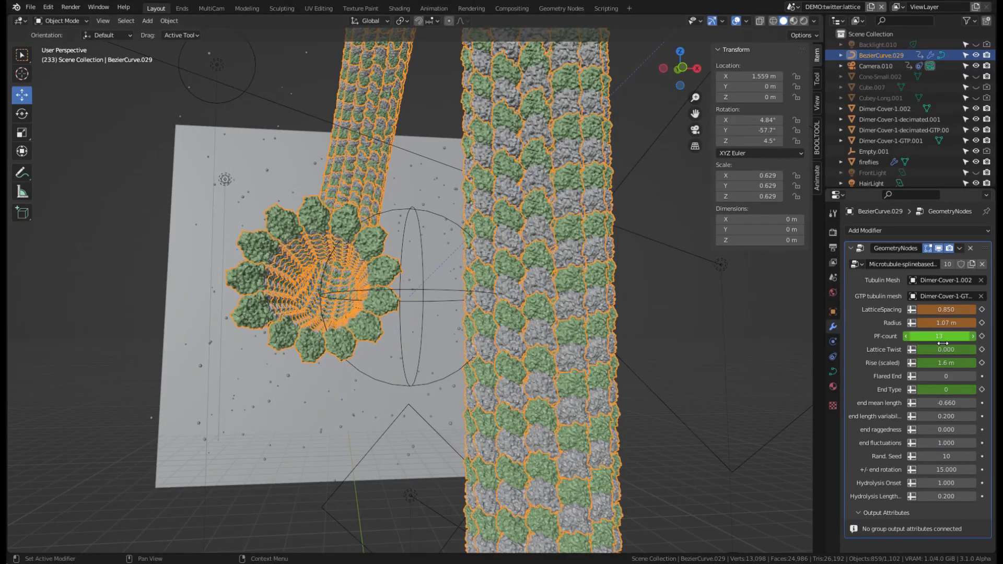
left_click_drag(943, 343, 928, 340)
left_click_drag(926, 337, 923, 342)
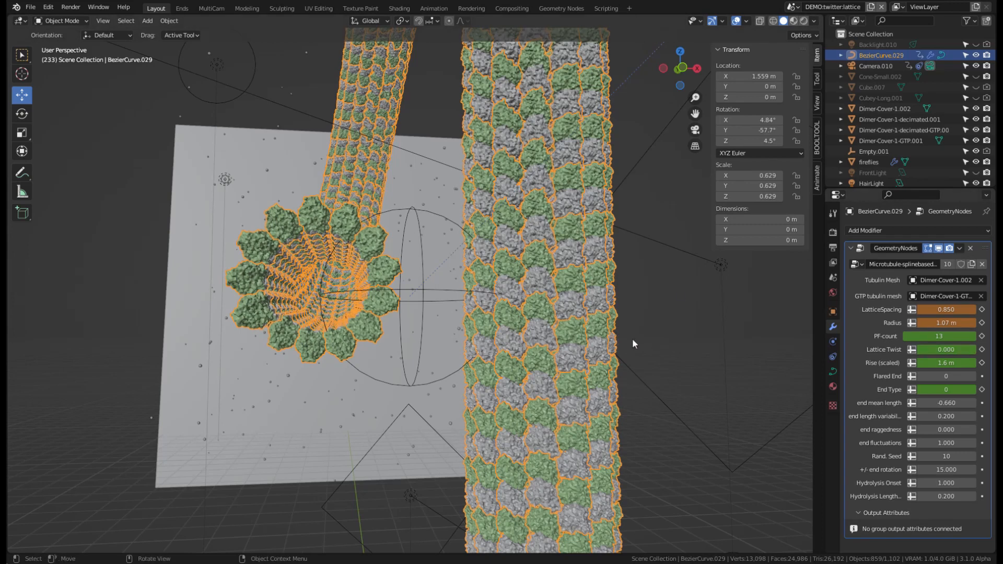
Try Lattice Twist values of 3.900 and -1.26 on the microtubule and reset the twist to 0.
middle_click_drag(799, 478, 627, 360)
middle_click_drag(614, 398, 636, 387)
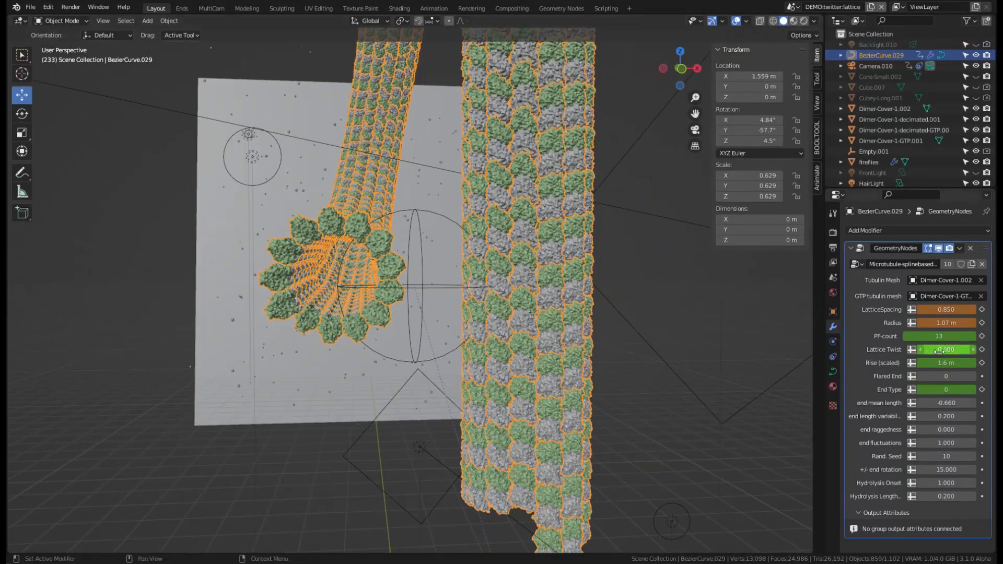
left_click_drag(935, 350, 962, 349)
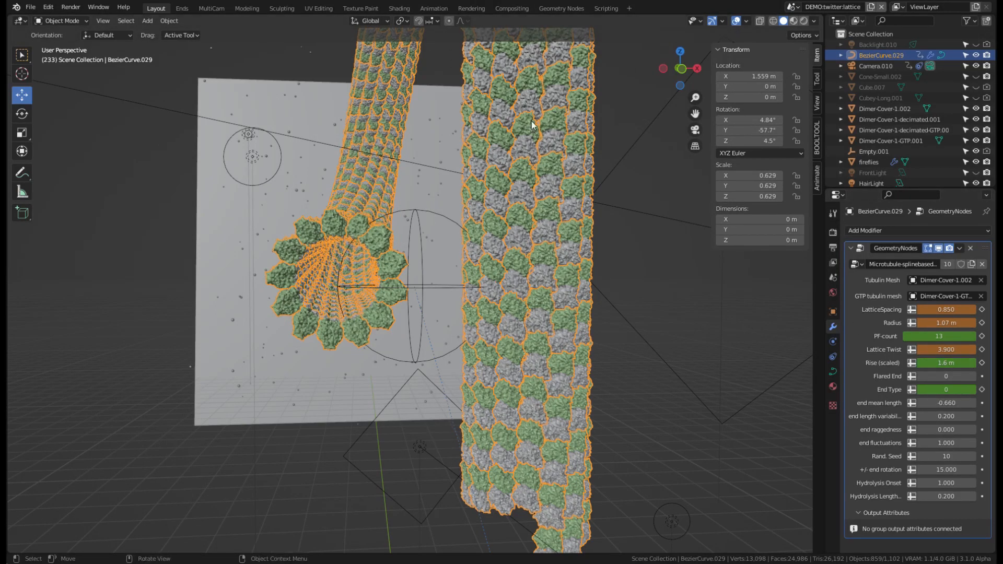
mouse_move(957, 349)
left_mouse_down()
mouse_move(920, 350)
mouse_move(975, 349)
mouse_move(914, 349)
mouse_move(967, 350)
mouse_move(926, 349)
mouse_move(952, 349)
left_mouse_up()
left_click(967, 352)
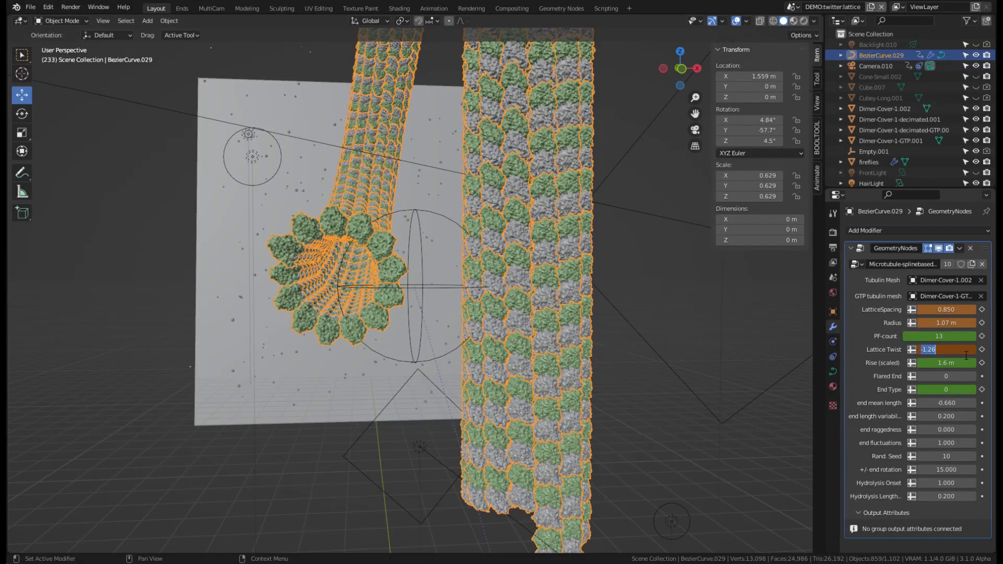
type("0")
key("Return")
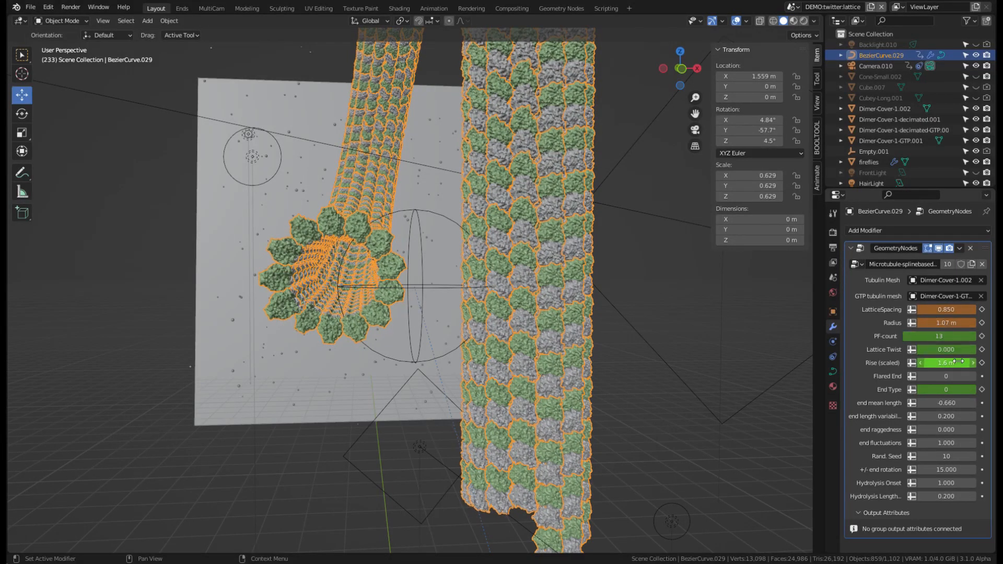
Vary the Lattice Twist through -0.560 and 0.570 to 1.260, inspecting how the protofilaments turn.
left_click_drag(959, 351, 954, 351)
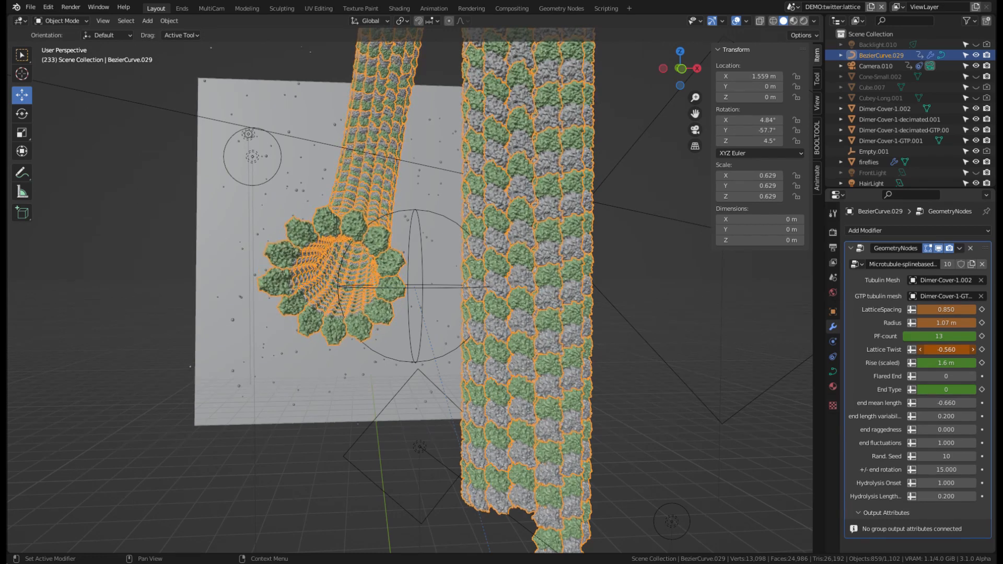
left_click_drag(947, 349, 959, 350)
scroll(614, 316, "down", 5)
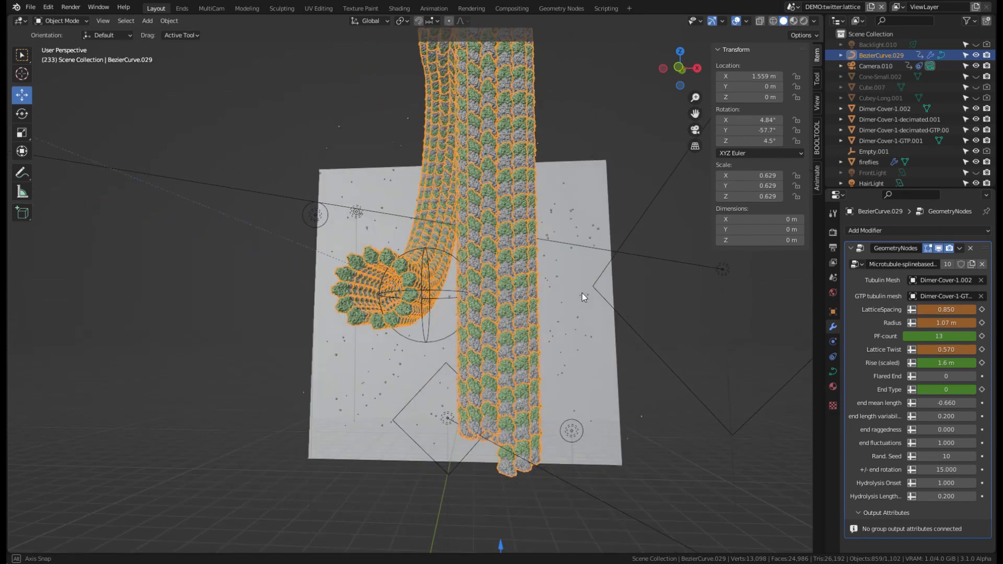
scroll(597, 320, "up", 2)
left_click_drag(947, 349, 962, 349)
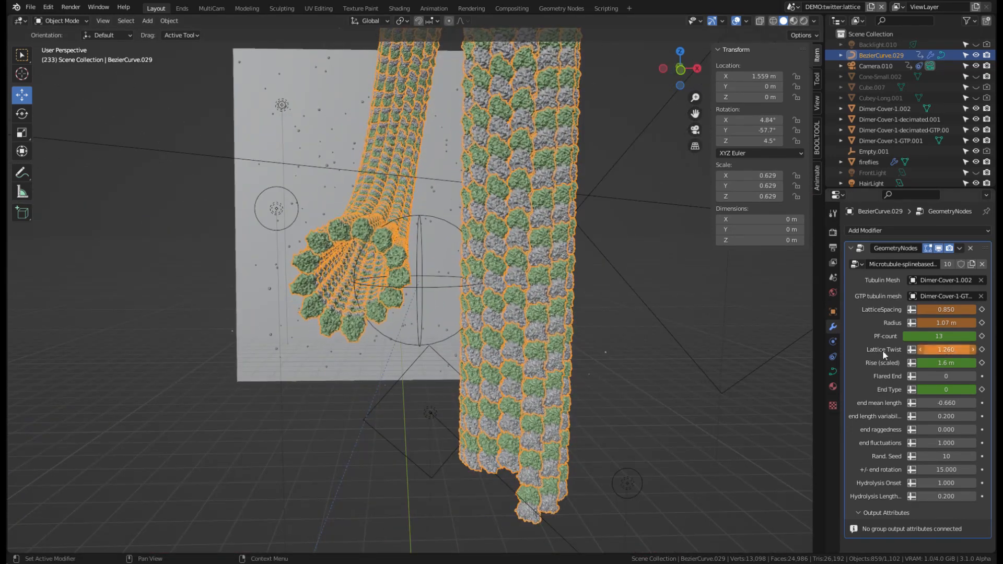
middle_click_drag(549, 347, 563, 187)
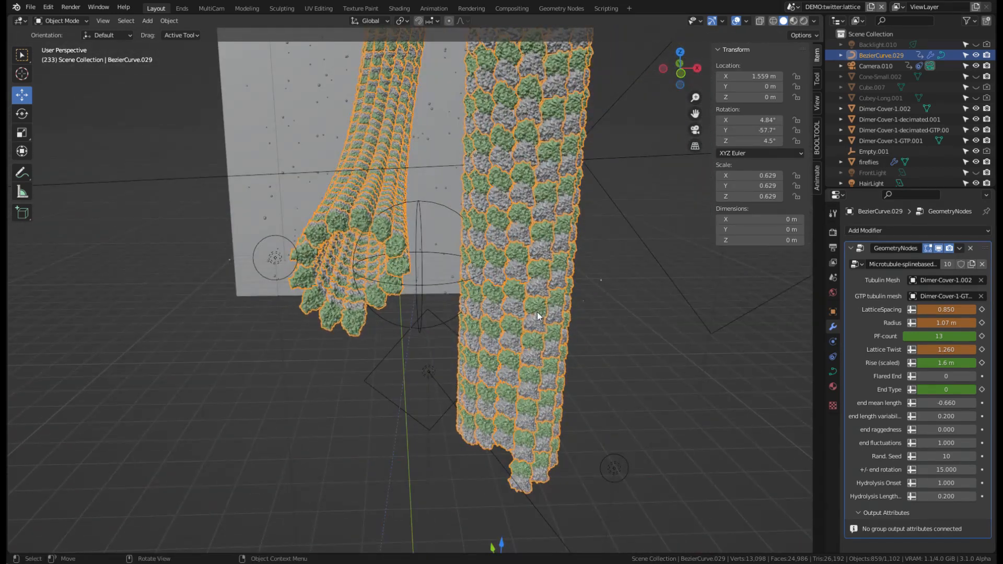
middle_click_drag(537, 311, 532, 272)
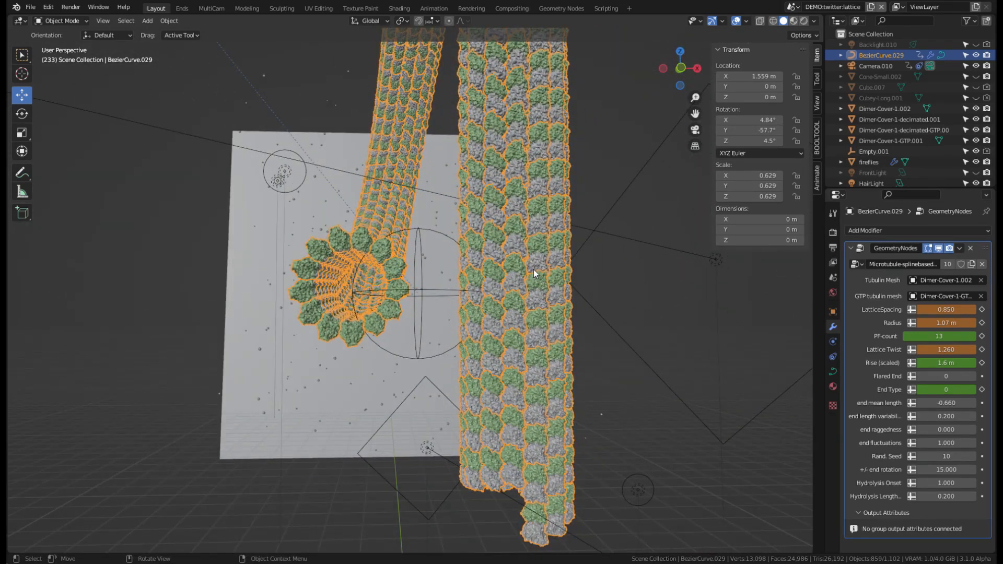
Raise the Lattice Twist to 6.520 and 10.670 to show strong twisting, and reset it to 0.
left_click_drag(946, 354, 987, 354)
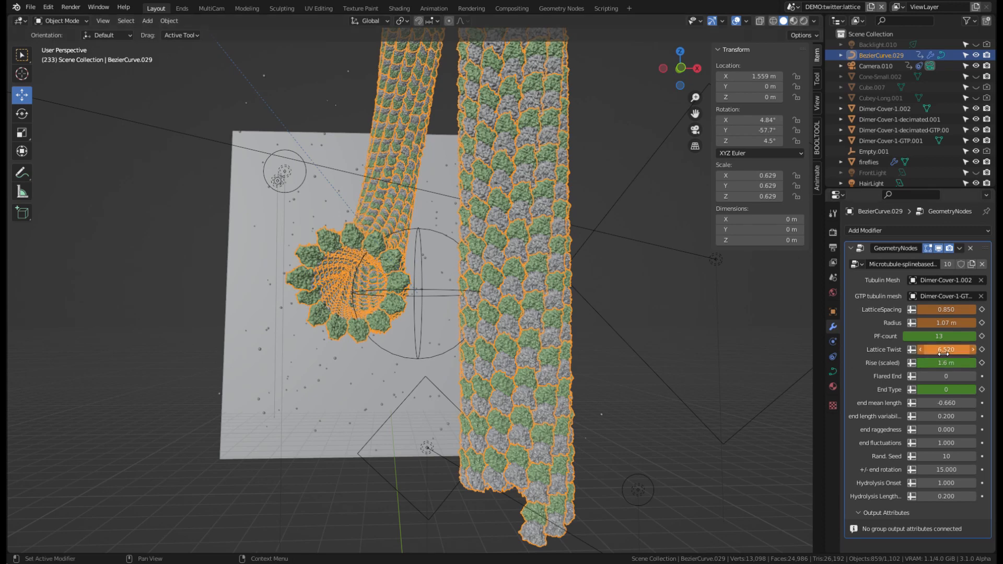
left_click_drag(943, 349, 974, 350)
middle_click_drag(574, 334, 470, 291)
scroll(481, 286, "up", 4)
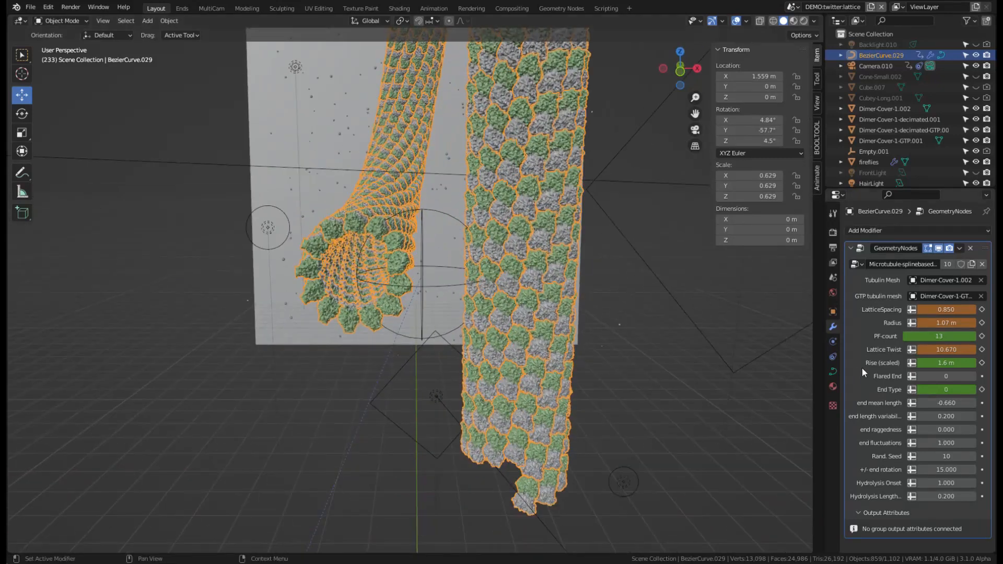
left_click(946, 350)
type("0")
key("Return")
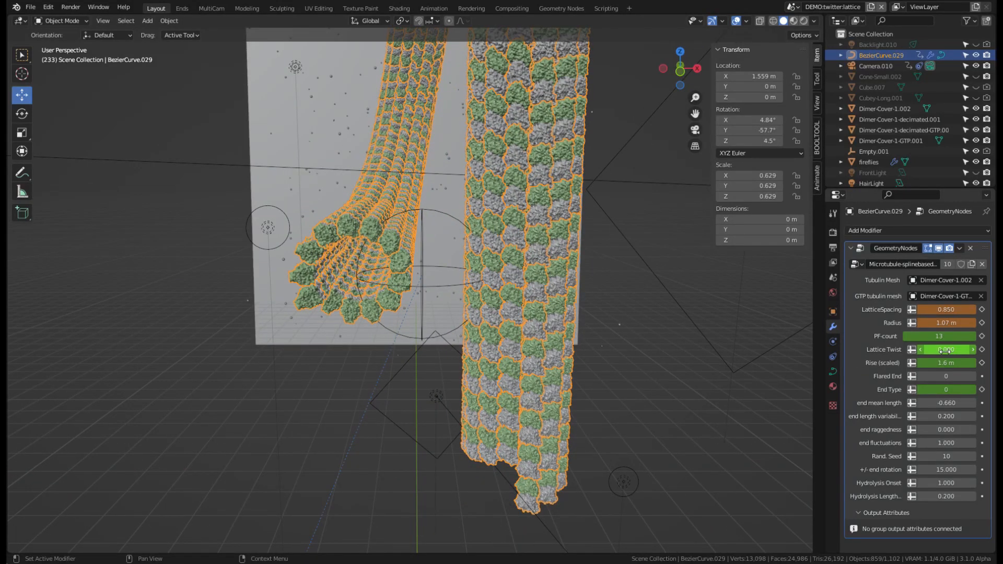
Reset Rise (scaled) to 0 m so the dimers form level rings without a seam offset.
middle_click_drag(550, 422, 528, 422)
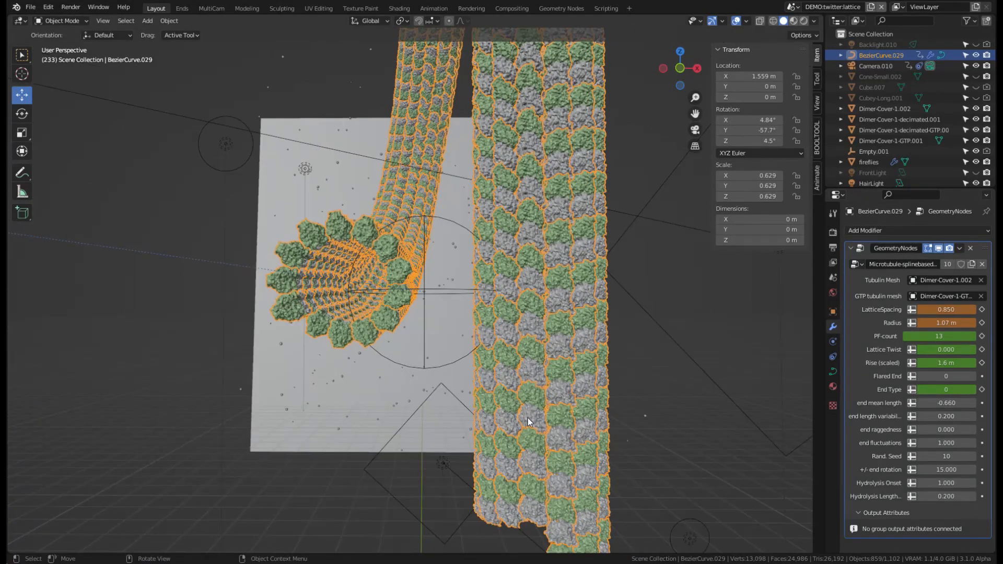
middle_click_drag(602, 471, 643, 434)
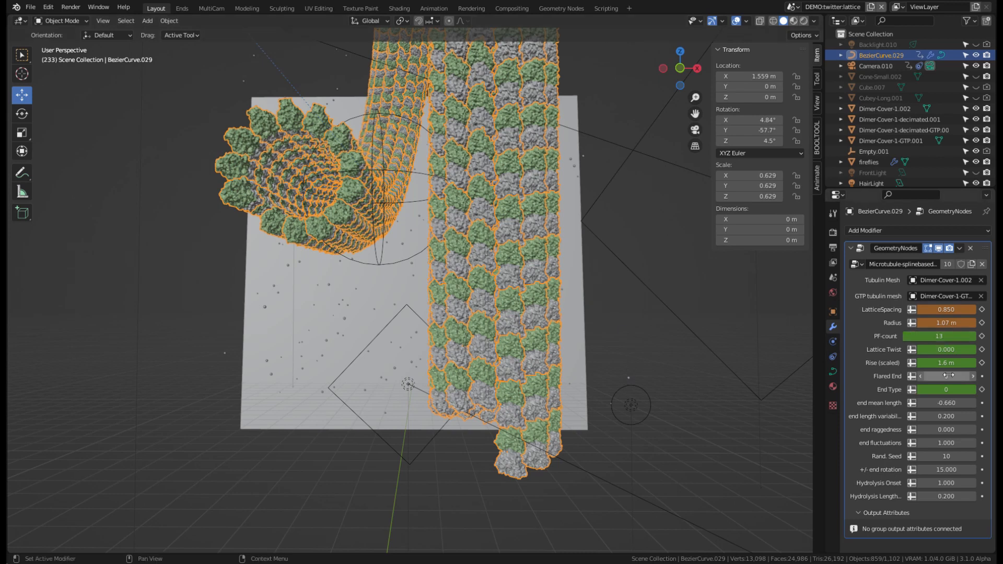
key("BackSpace")
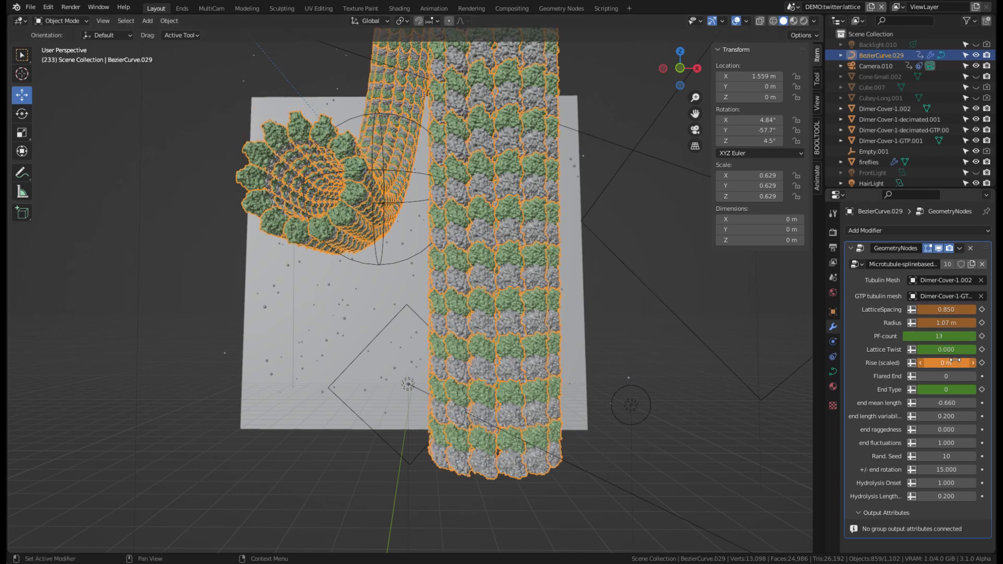
Set Rise (scaled) to 1 m to offset the lattice at the seam.
middle_click_drag(680, 417, 109, 430)
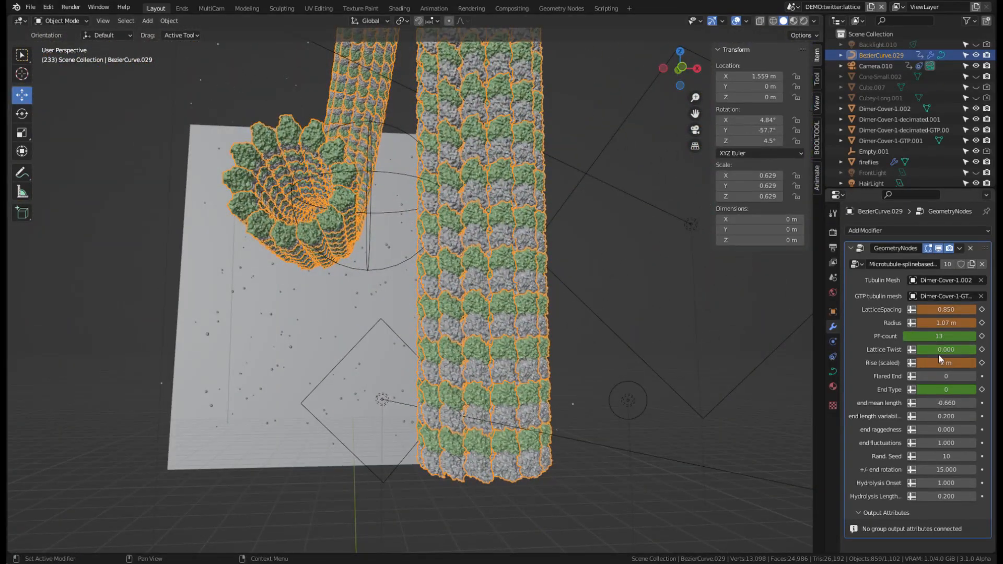
left_click(948, 363)
key("Return")
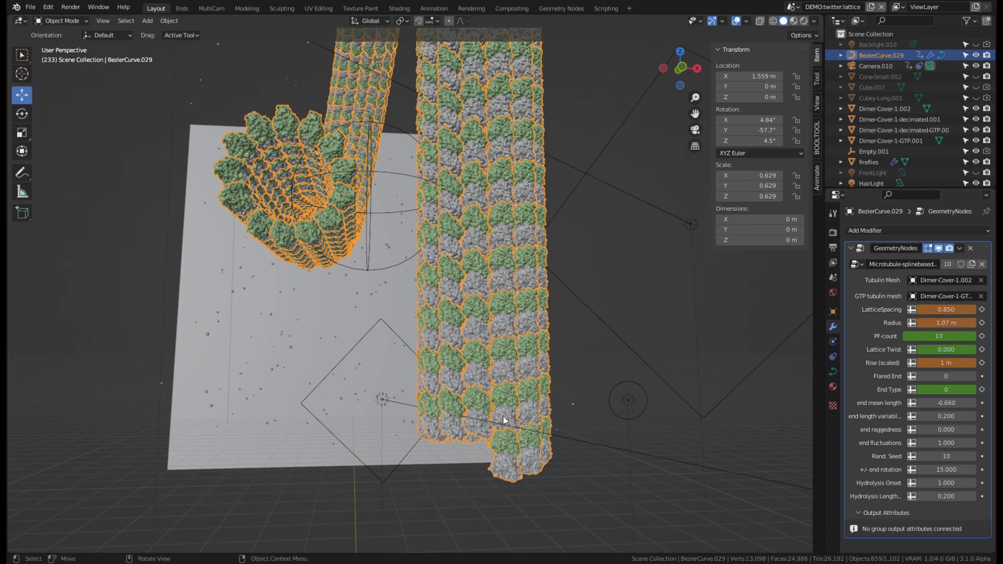
Set Rise (scaled) to 1.5 m and inspect the seam and open end of the microtubule.
mouse_move(503, 416)
middle_mouse_down()
mouse_move(438, 402)
mouse_move(505, 401)
middle_mouse_up()
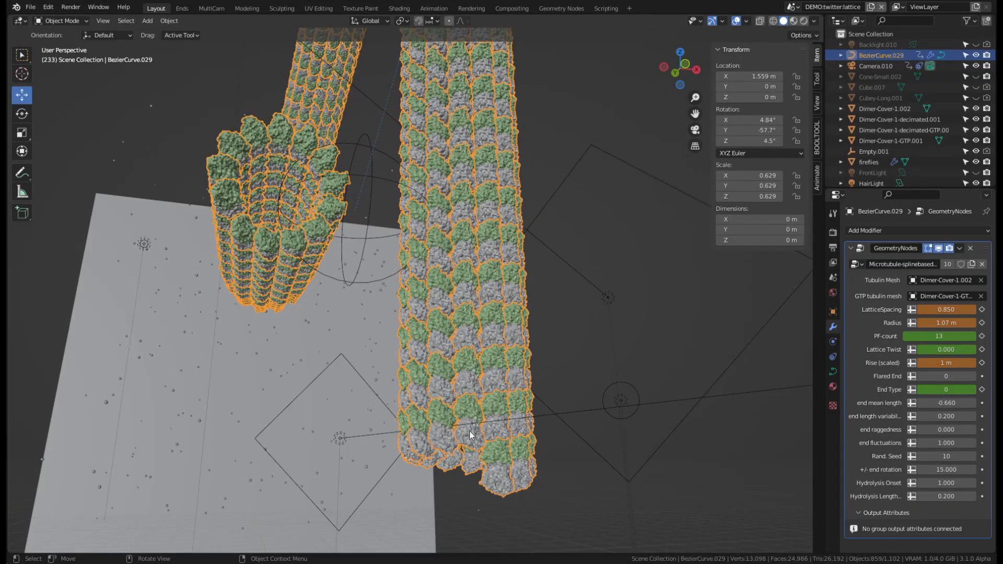
middle_click_drag(488, 336, 521, 365)
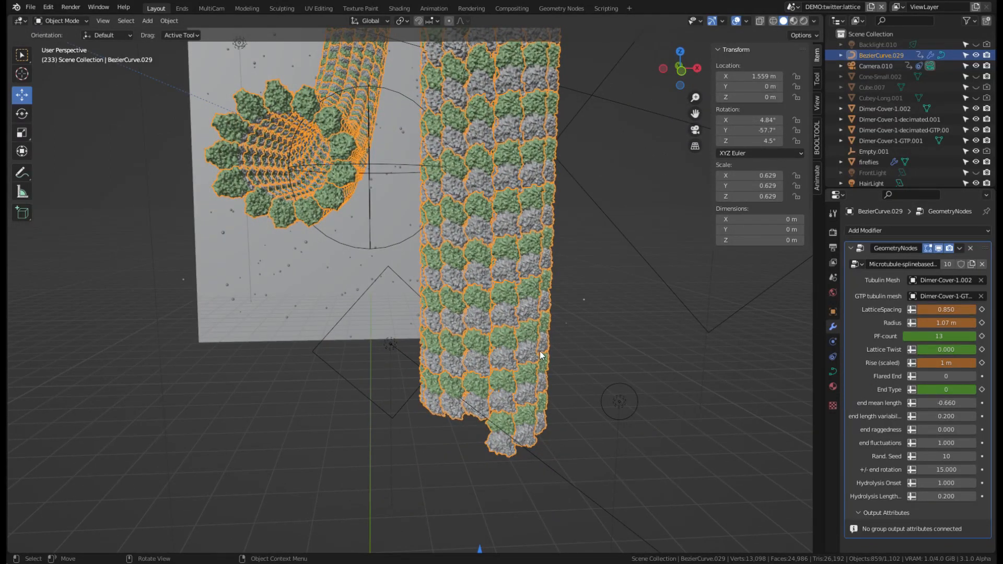
left_click(948, 363)
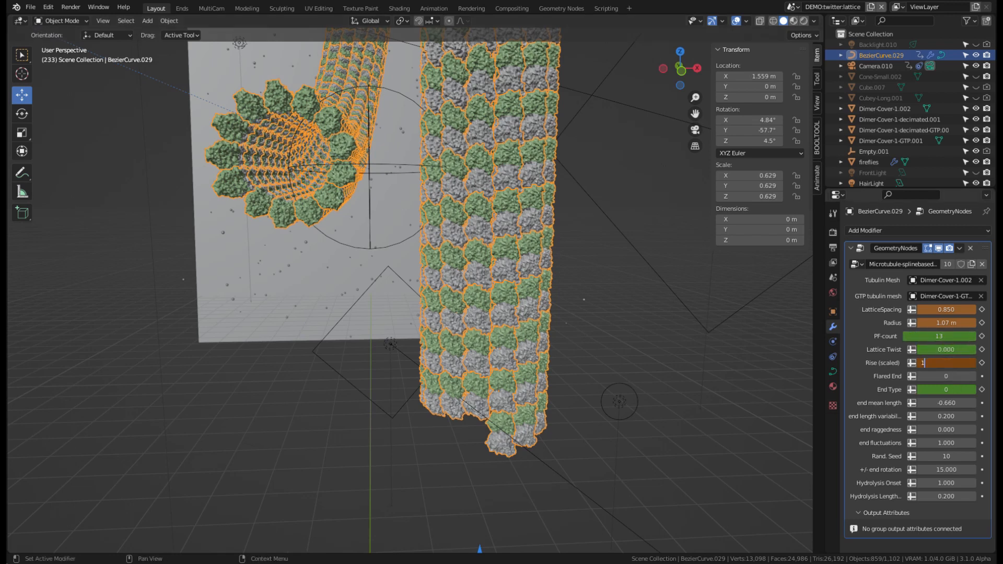
type("1.5")
key("Return")
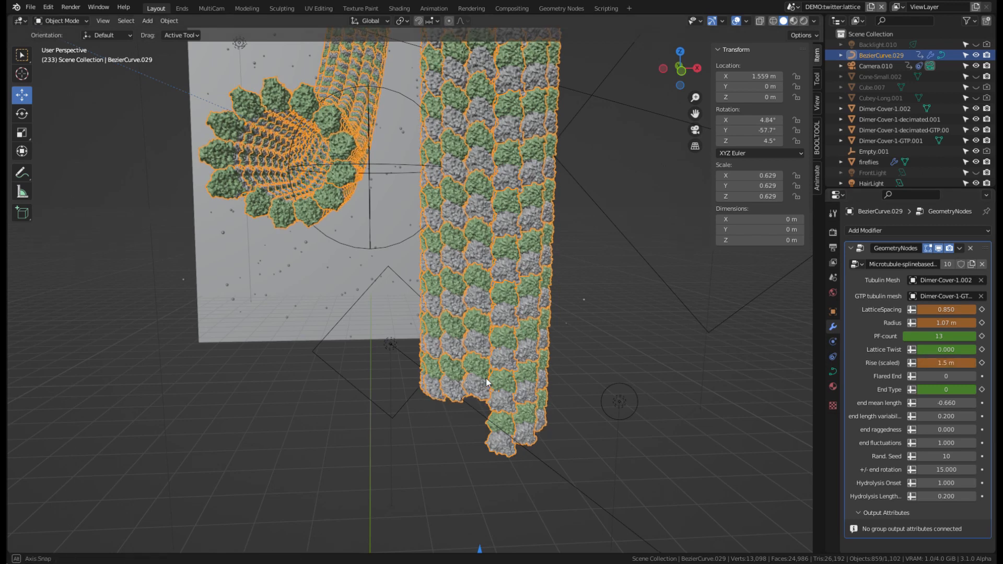
middle_click_drag(460, 292, 506, 445)
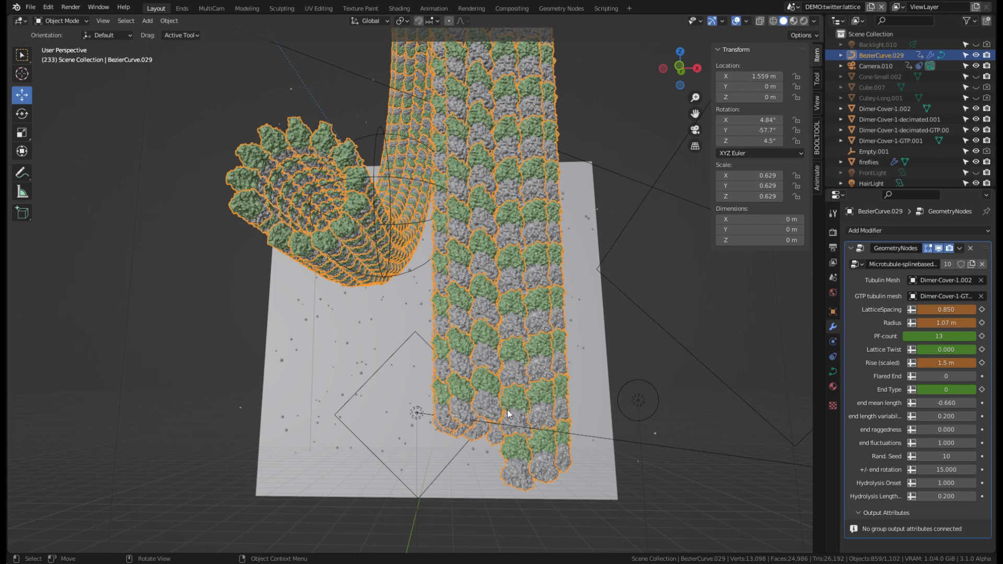
middle_click_drag(512, 411, 516, 365)
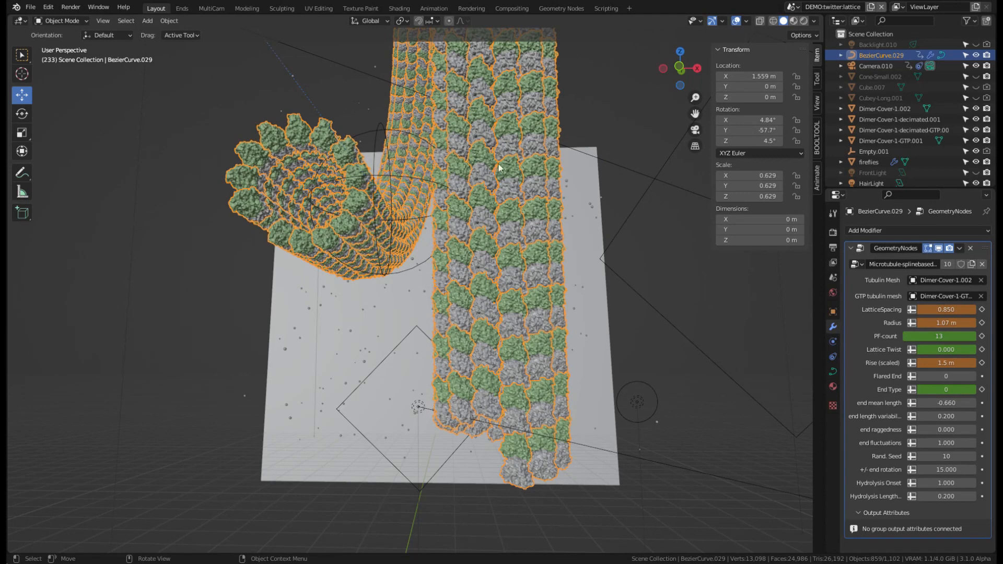
Raise Rise (scaled) to 5.49 m and inspect the stagger of the protofilaments at the microtubule's open ends.
middle_click_drag(500, 296, 540, 260)
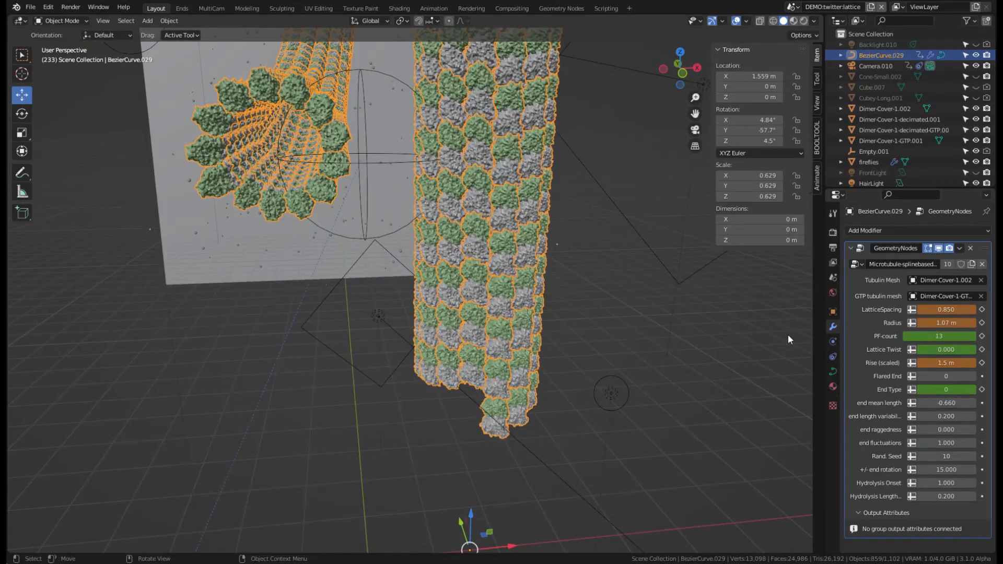
middle_click_drag(788, 334, 488, 290)
scroll(575, 308, "up", 6)
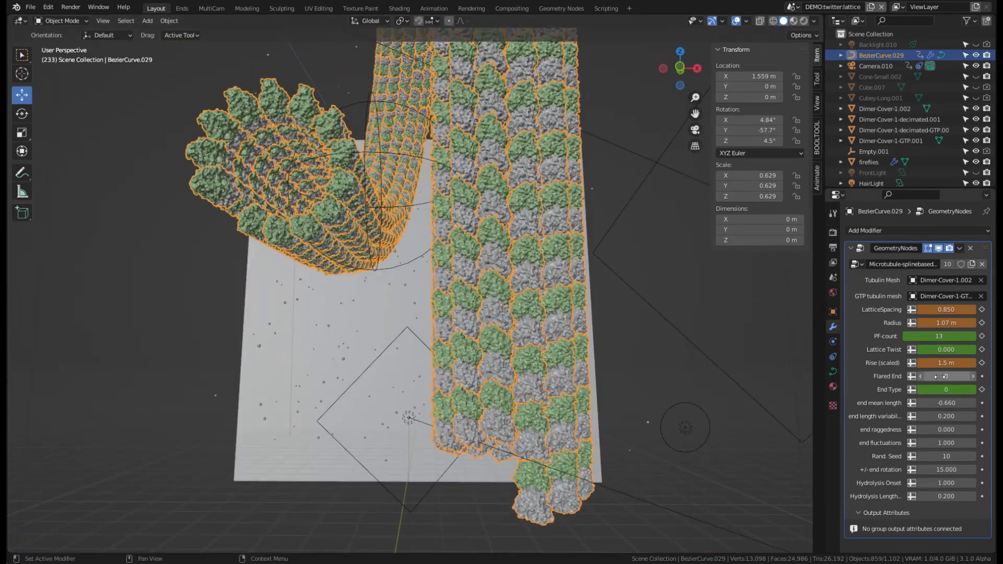
middle_click_drag(510, 368, 482, 328)
scroll(482, 342, "up", 3)
mouse_move(966, 363)
left_mouse_down()
mouse_move(998, 362)
mouse_move(971, 363)
mouse_move(982, 363)
left_mouse_up()
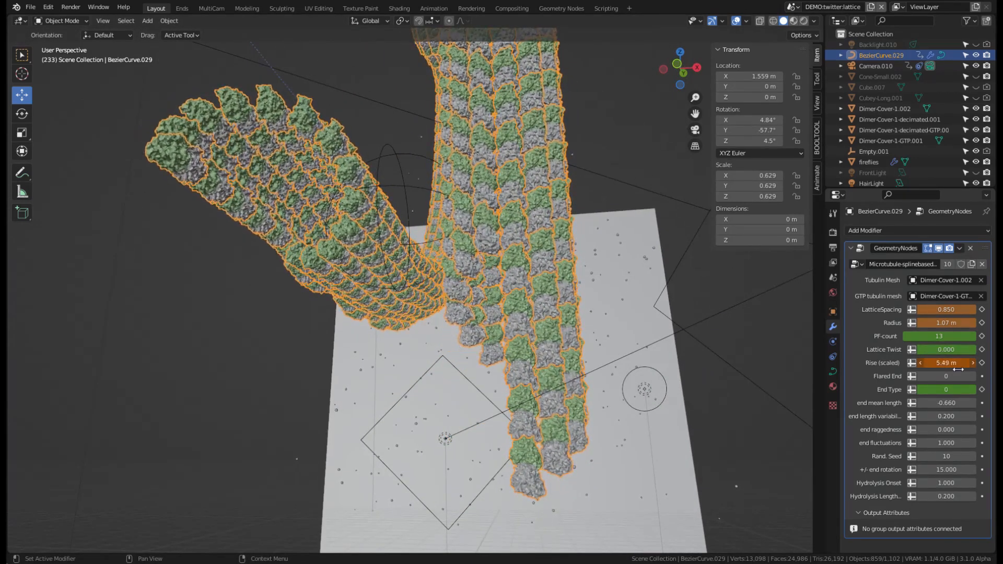
middle_click_drag(543, 356, 613, 251)
middle_click_drag(245, 158, 471, 235)
Set Rise (scaled) to 2 m and examine the dimer alignment across the seam.
left_click(950, 366)
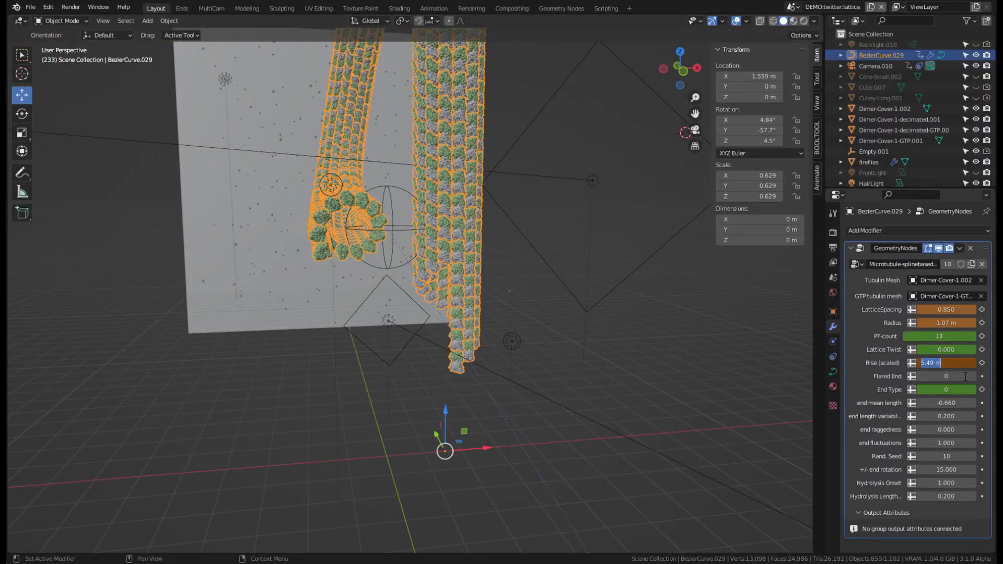
type("2")
key("Return")
middle_click_drag(510, 451, 490, 419)
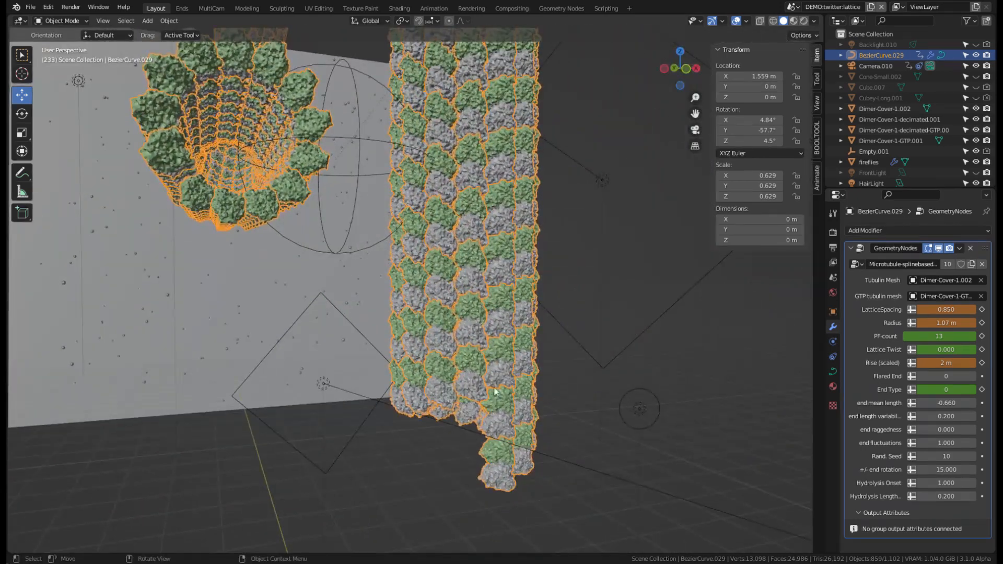
Set Rise (scaled) to 1.5 m and view the seam and both ends of the microtubule.
left_click(941, 363)
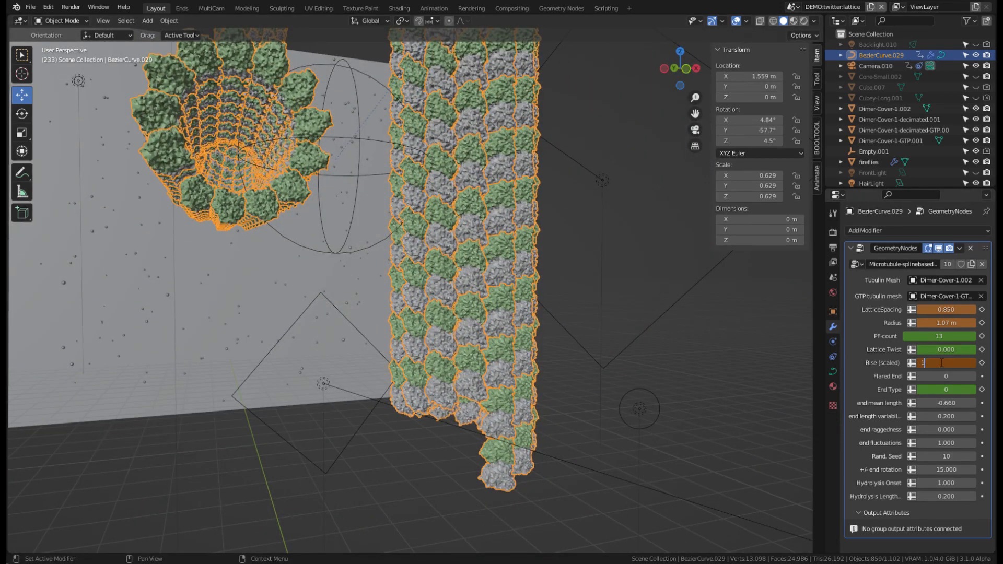
key("Return")
middle_click_drag(574, 340, 528, 399)
middle_click_drag(561, 451, 622, 314)
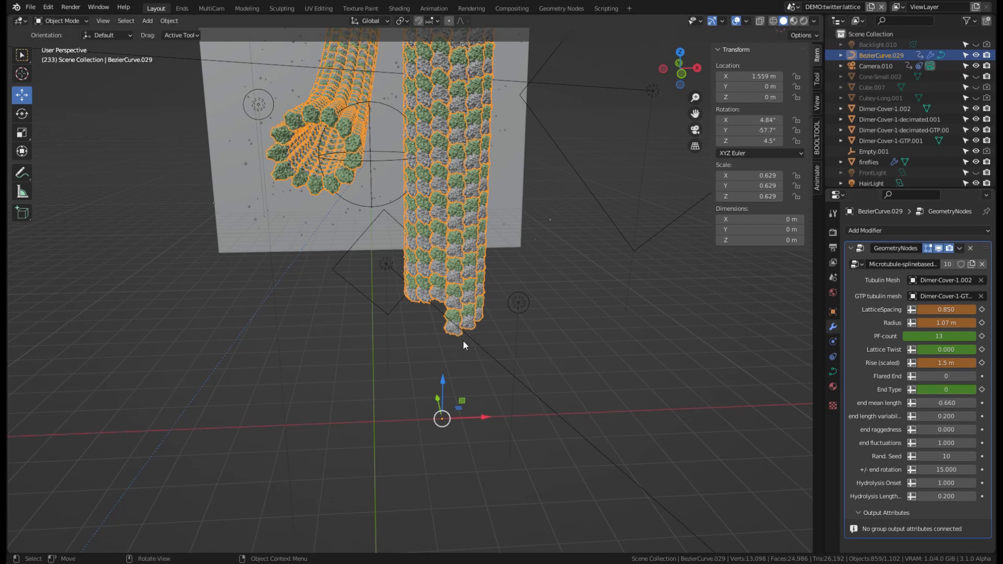
middle_click_drag(428, 339, 502, 339)
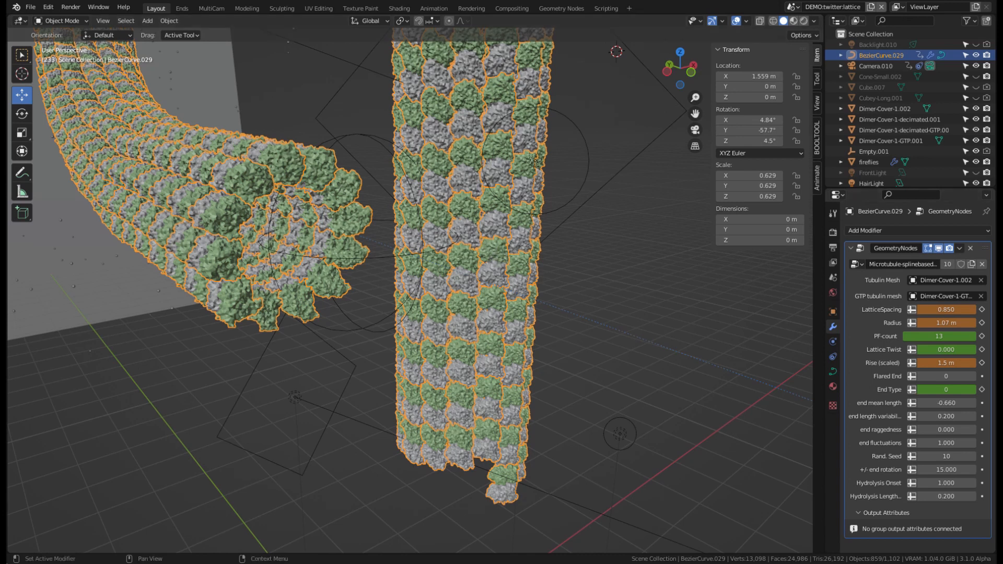
Replace the GTP tubulin mesh with the Cone-Small.001 object.
left_click(980, 296)
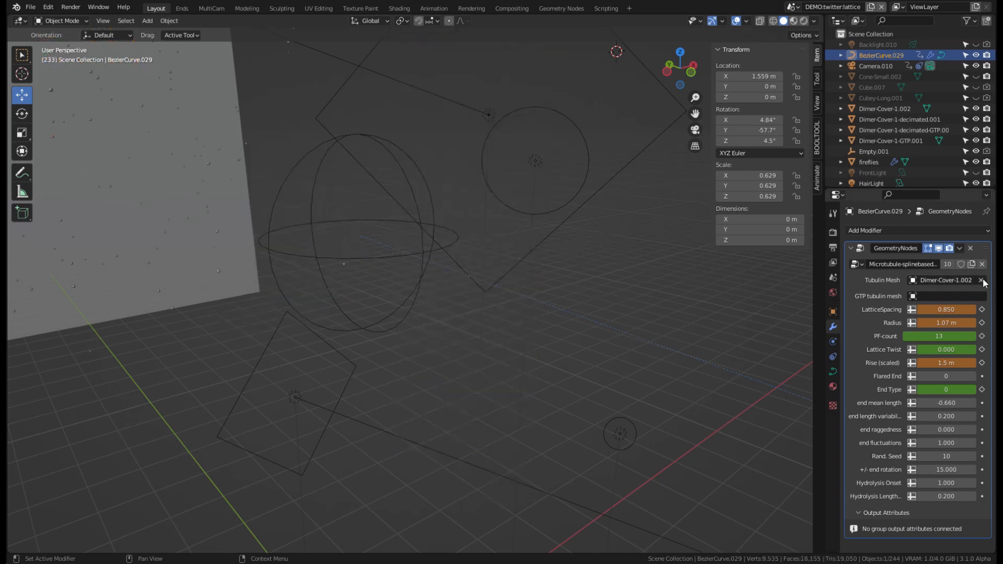
left_click(981, 296)
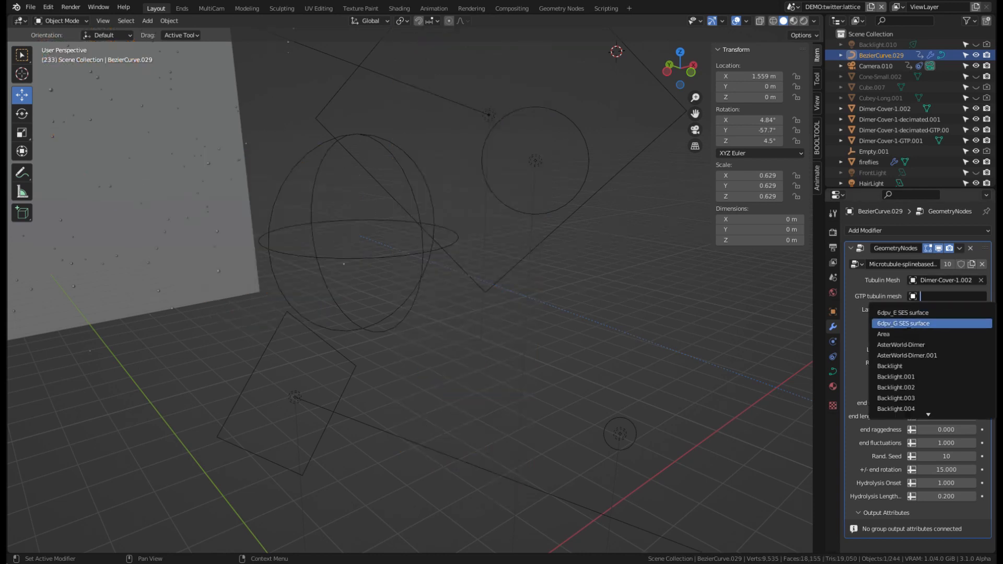
type("cone")
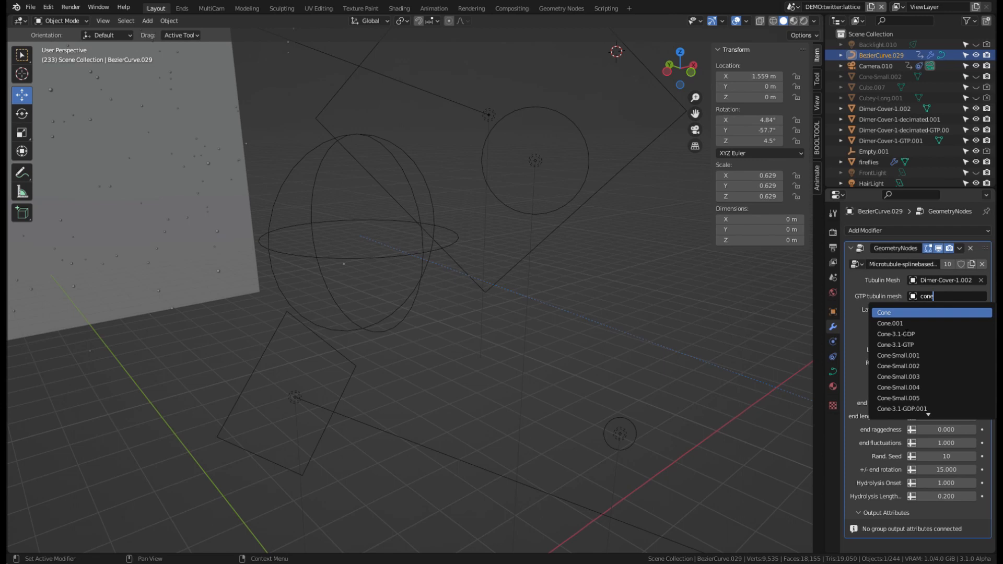
left_click(898, 355)
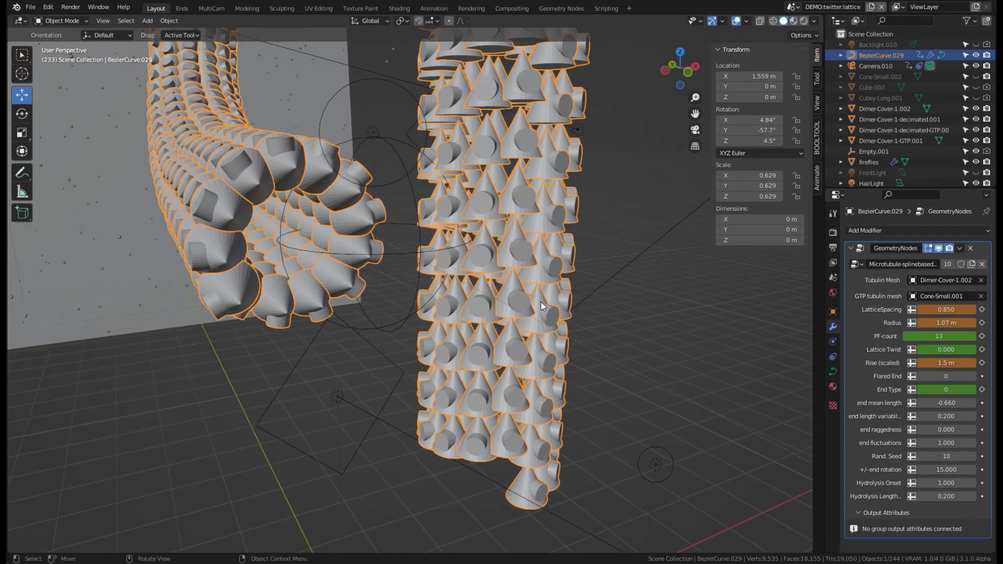
Examine the cone-based microtubule from several angles, checking cone orientation, the seam, the bend and both open ends.
scroll(541, 302, "down", 2)
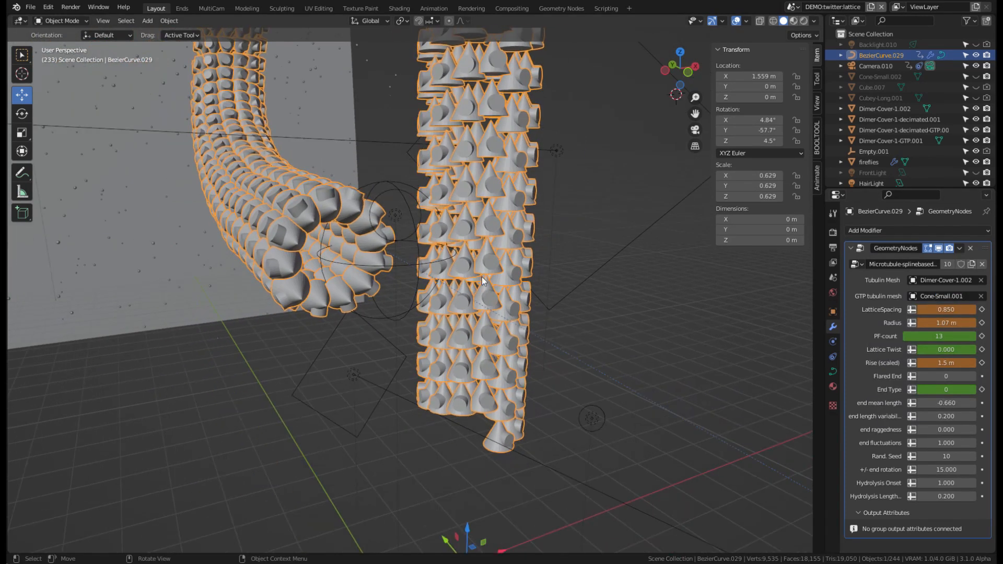
scroll(418, 327, "down", 1)
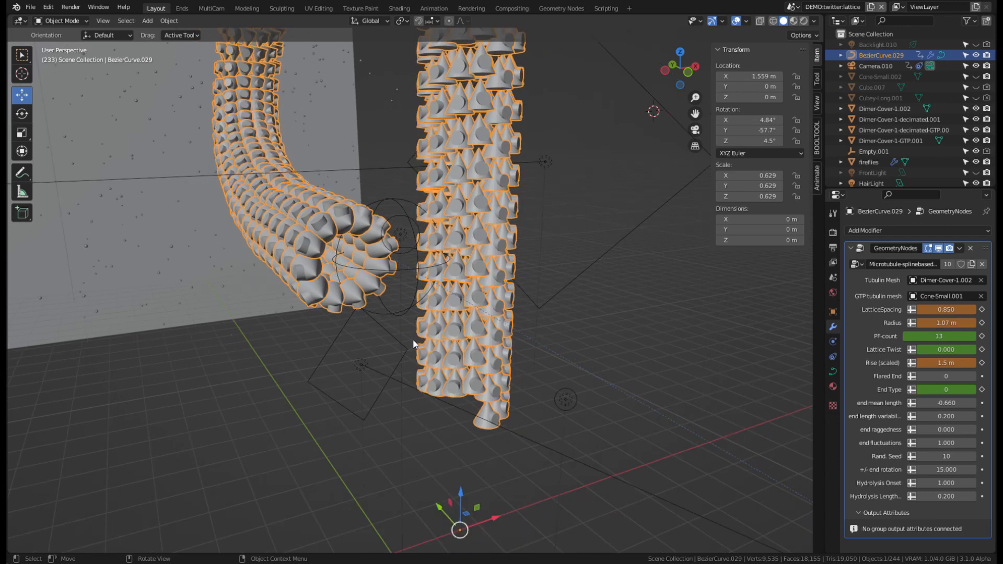
middle_click_drag(378, 302, 458, 291)
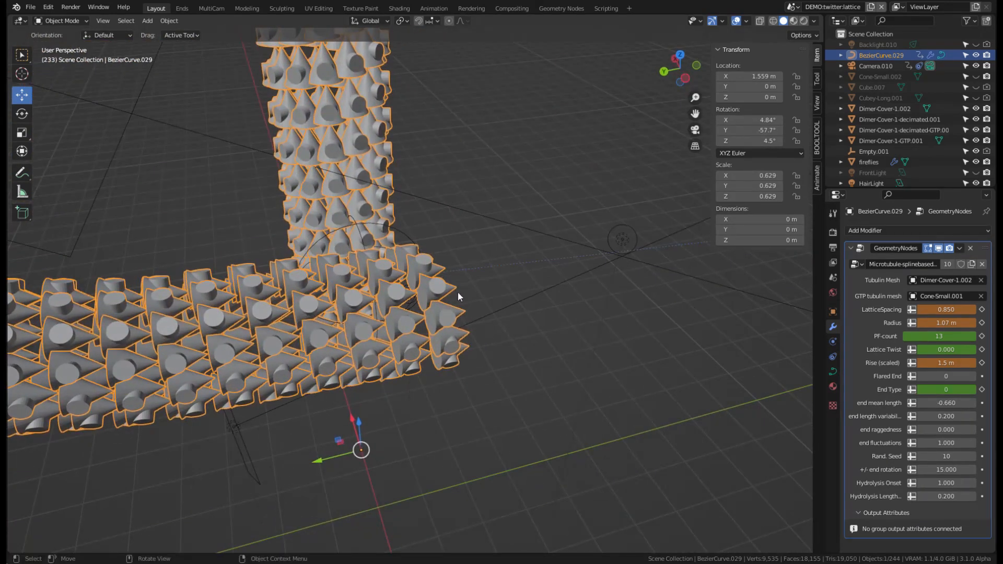
middle_click_drag(365, 290, 283, 277)
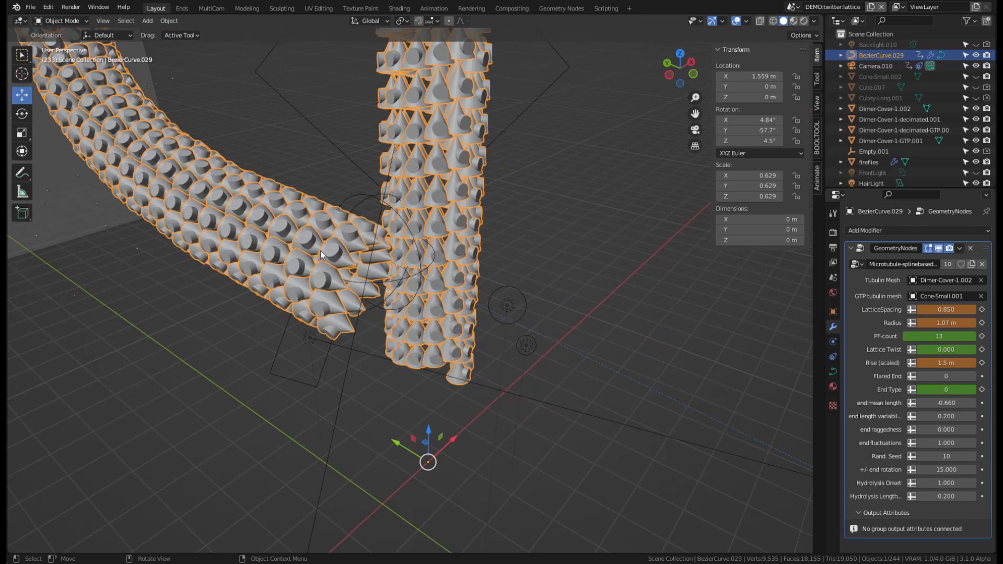
middle_click_drag(338, 256, 308, 271)
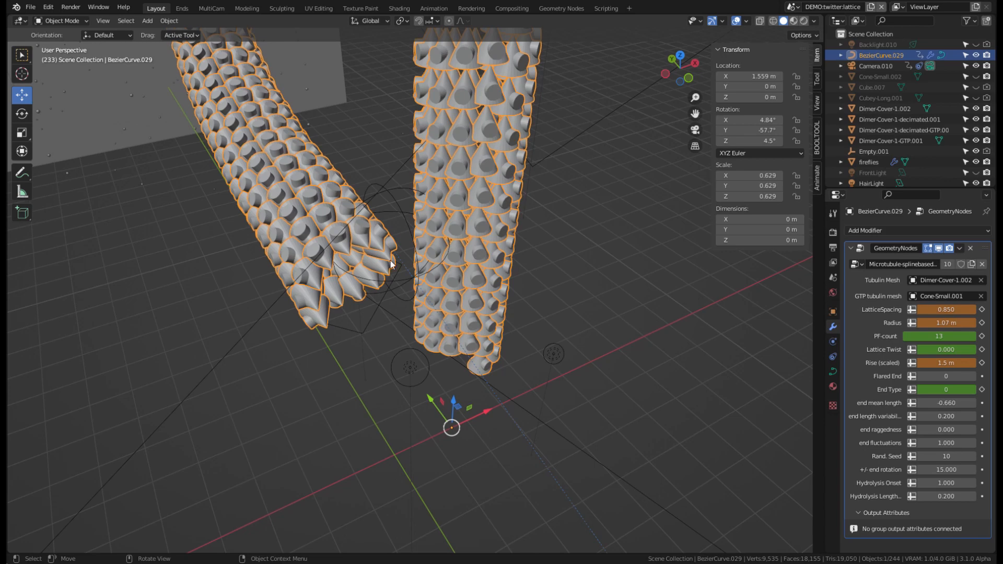
middle_click_drag(391, 263, 459, 240)
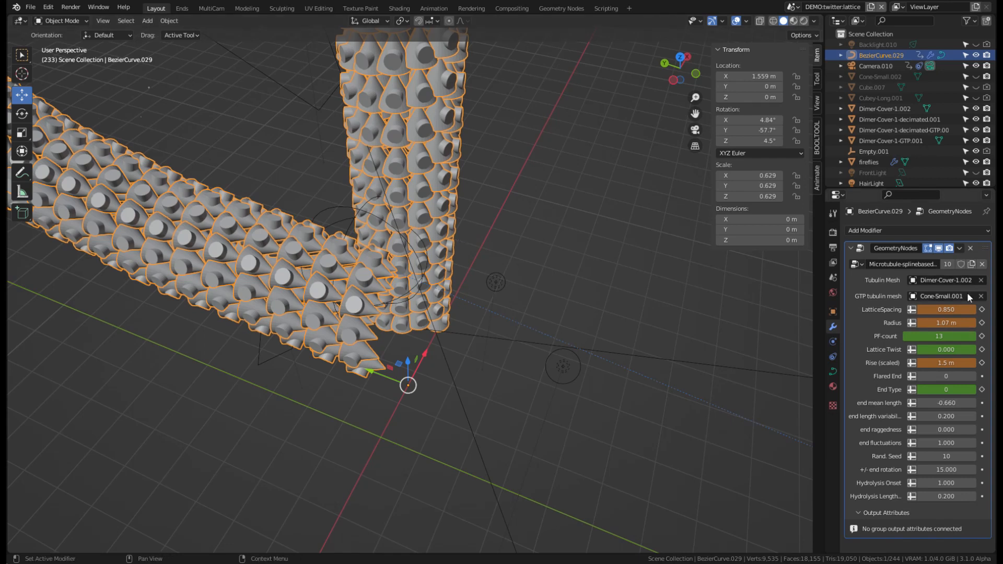
middle_click_drag(475, 237, 468, 269)
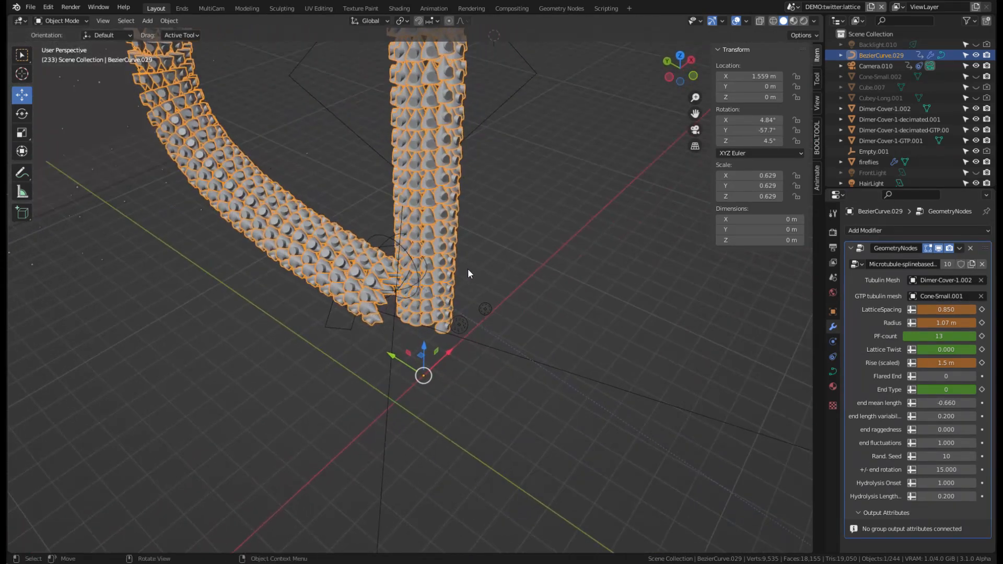
middle_click_drag(417, 303, 454, 289)
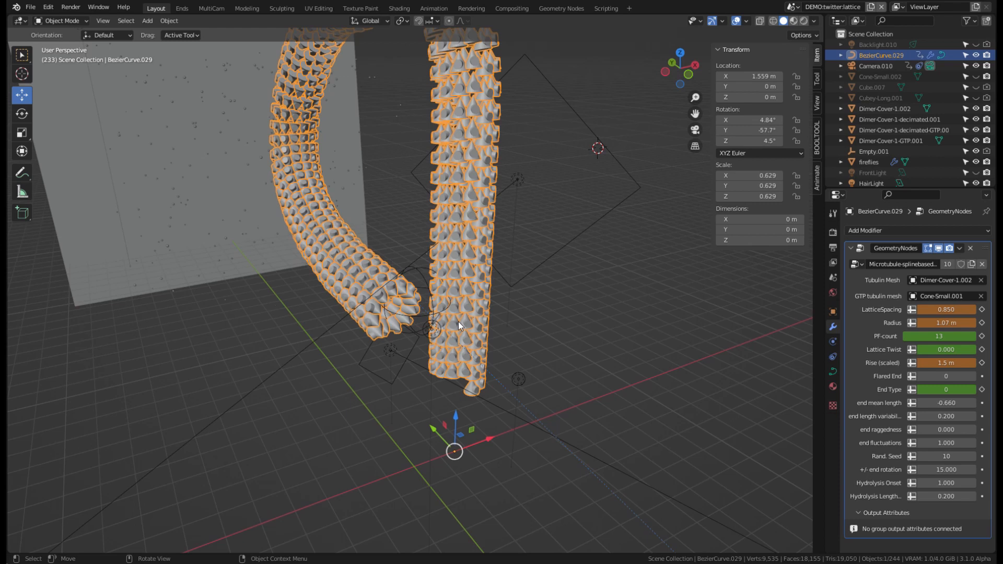
middle_click_drag(459, 321, 364, 405)
middle_click_drag(528, 270, 434, 310)
middle_click_drag(496, 343, 699, 312)
middle_click_drag(526, 297, 463, 378)
scroll(455, 393, "up", 3)
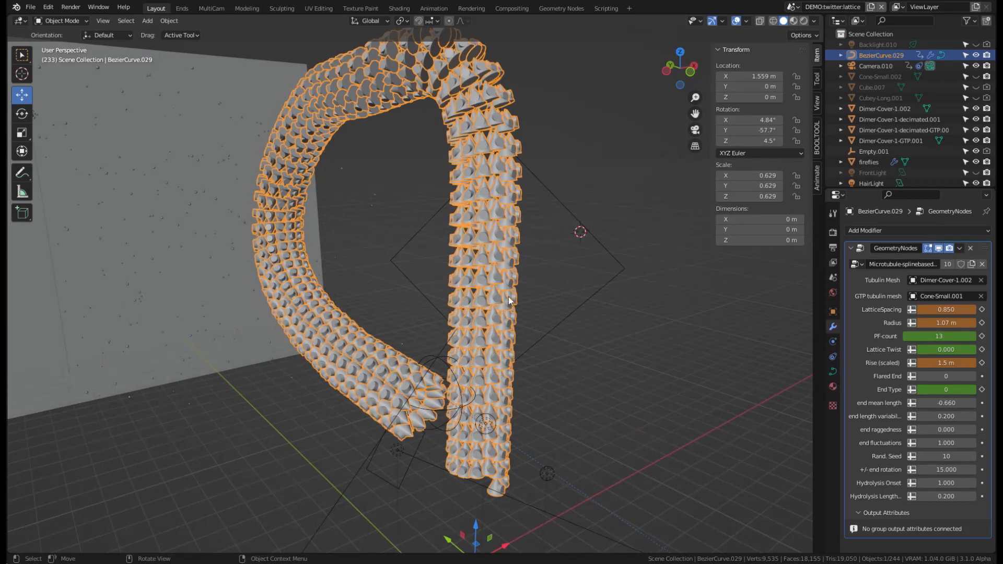
middle_click_drag(511, 302, 458, 373)
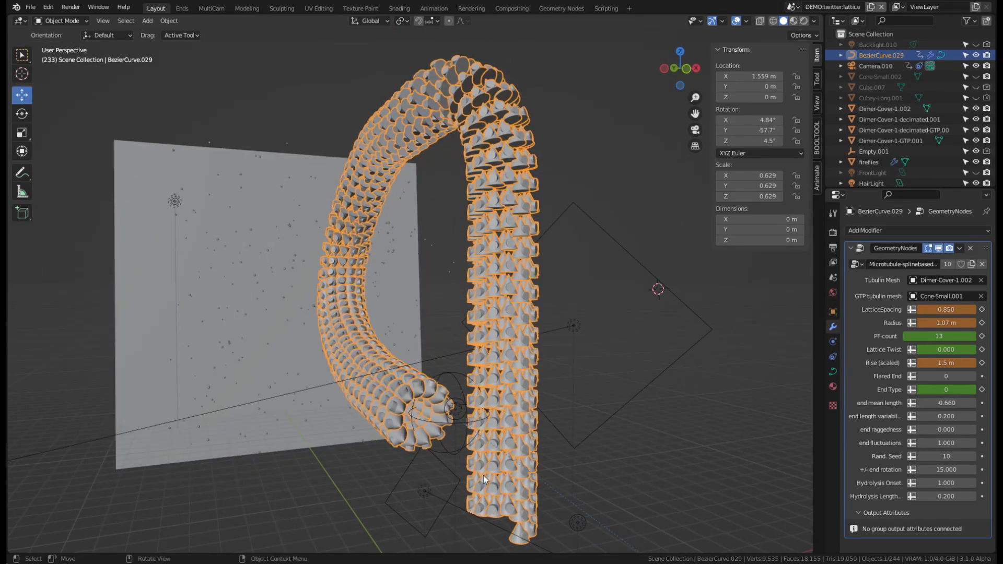
middle_click_drag(484, 475, 386, 371)
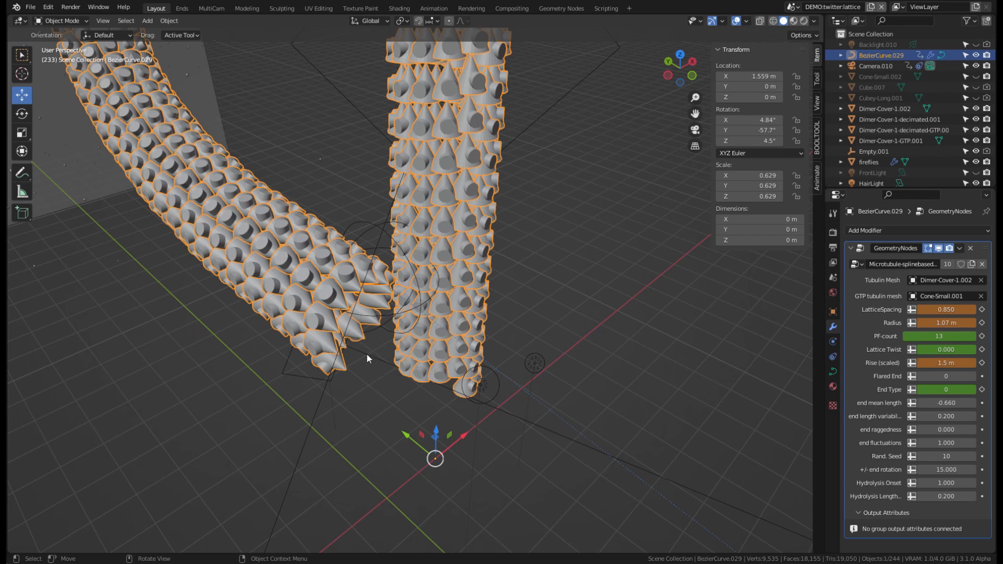
middle_click_drag(361, 330, 518, 241)
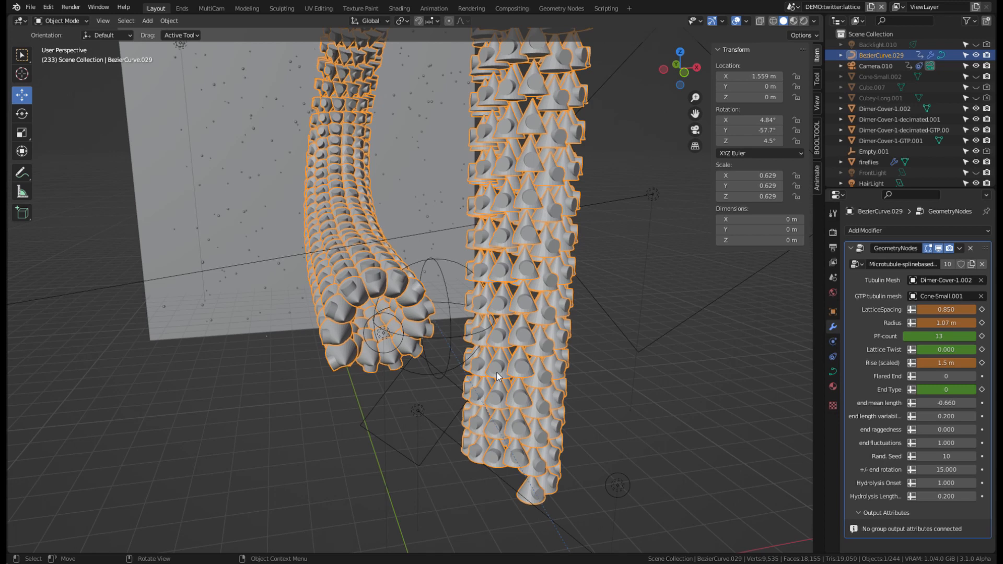
middle_click_drag(404, 315, 417, 86)
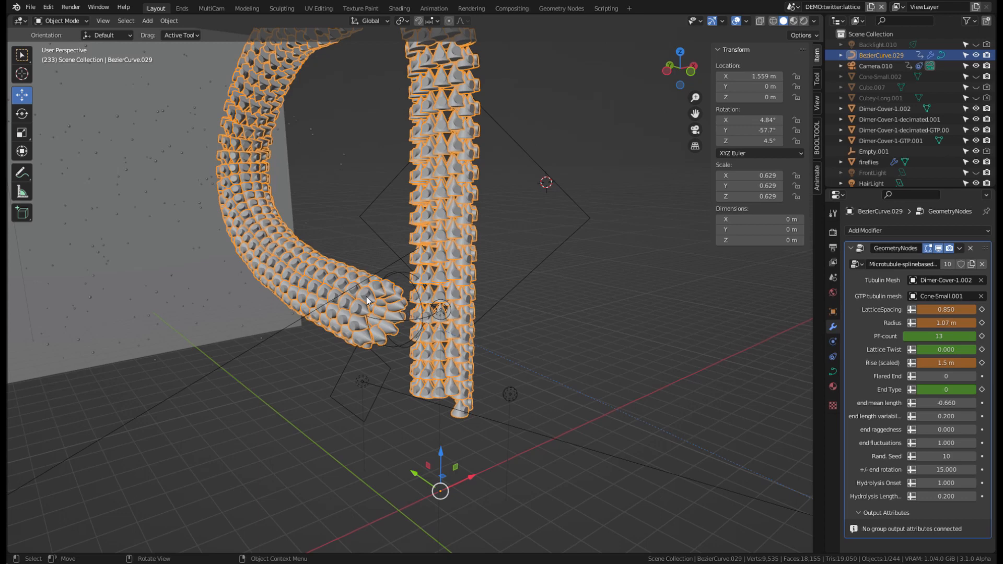
middle_click_drag(563, 348, 450, 276)
scroll(427, 306, "up", 5)
middle_click_drag(426, 307, 449, 300)
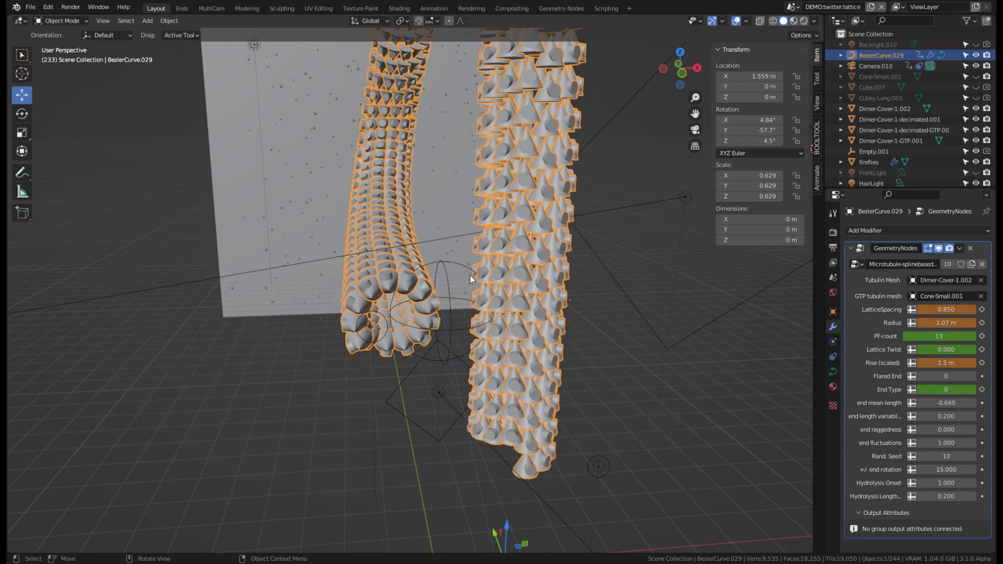
middle_click_drag(486, 267, 521, 275)
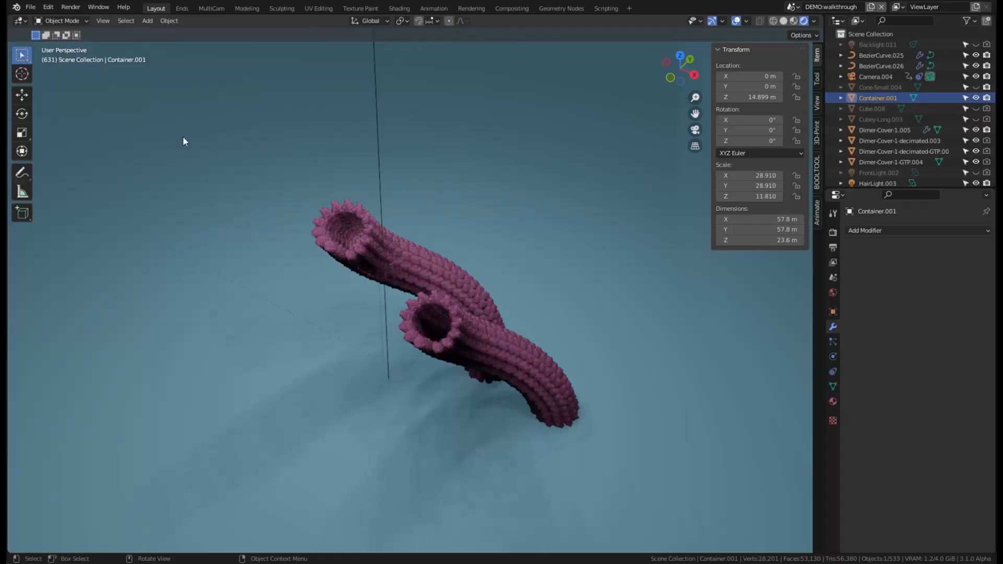
In the DEMO:walkthrough scene, select the upper microtubule curve and switch the viewport to solid shading.
mouse_move(562, 290)
middle_mouse_down()
mouse_move(463, 291)
mouse_move(557, 258)
mouse_move(584, 222)
mouse_move(511, 287)
mouse_move(443, 302)
mouse_move(362, 284)
mouse_move(299, 252)
mouse_move(494, 291)
mouse_move(646, 277)
mouse_move(603, 292)
mouse_move(540, 344)
mouse_move(483, 299)
mouse_move(595, 280)
mouse_move(436, 287)
mouse_move(424, 273)
mouse_move(470, 251)
middle_mouse_up()
left_click(445, 264)
left_click(785, 22)
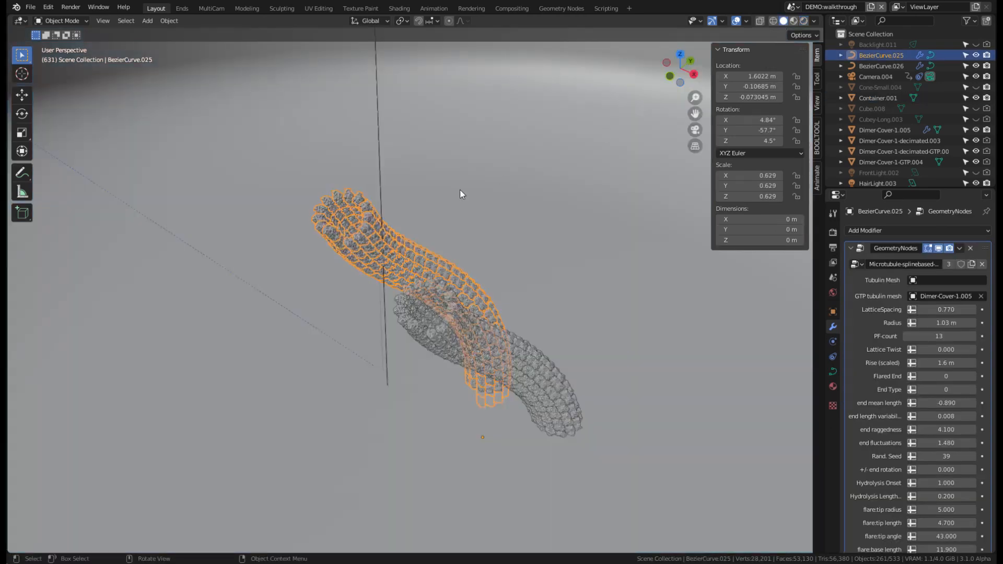
Reselect the upper microtubule and switch its Flared End to 1, back to 0, and to 1 again.
middle_click_drag(461, 192, 435, 270)
left_click(519, 225)
scroll(459, 235, "down", 4)
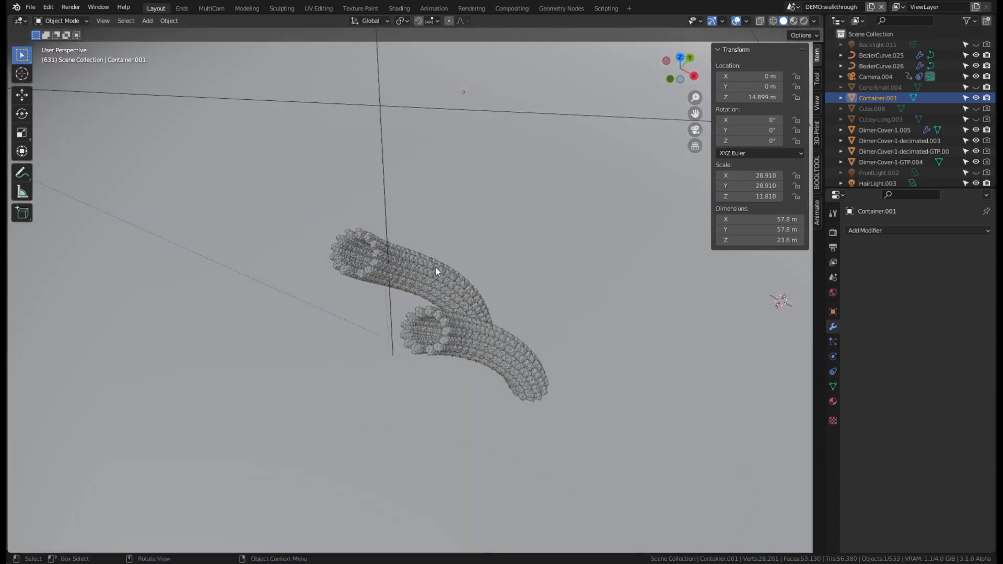
left_click(409, 286)
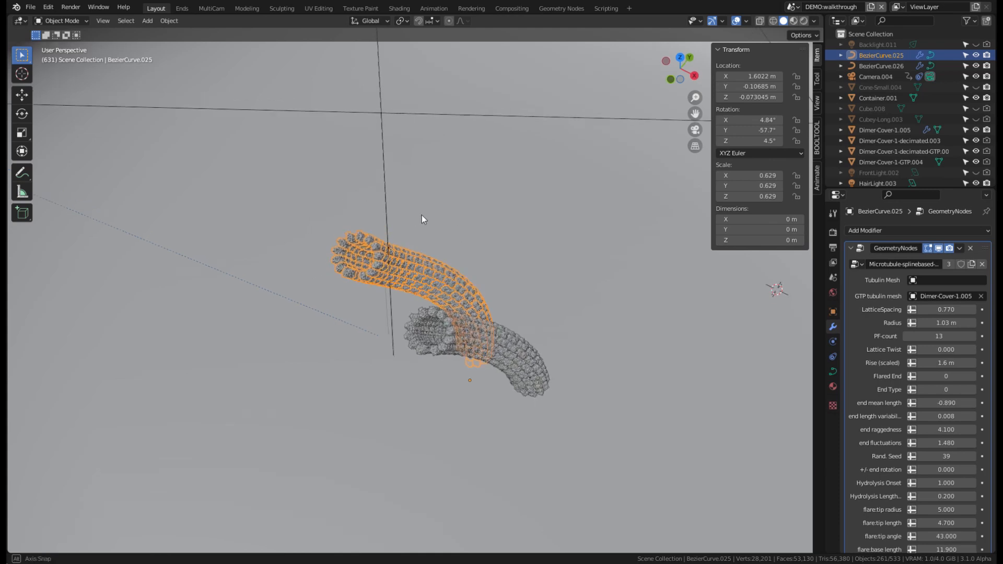
middle_click_drag(396, 227, 506, 312)
scroll(466, 255, "up", 3)
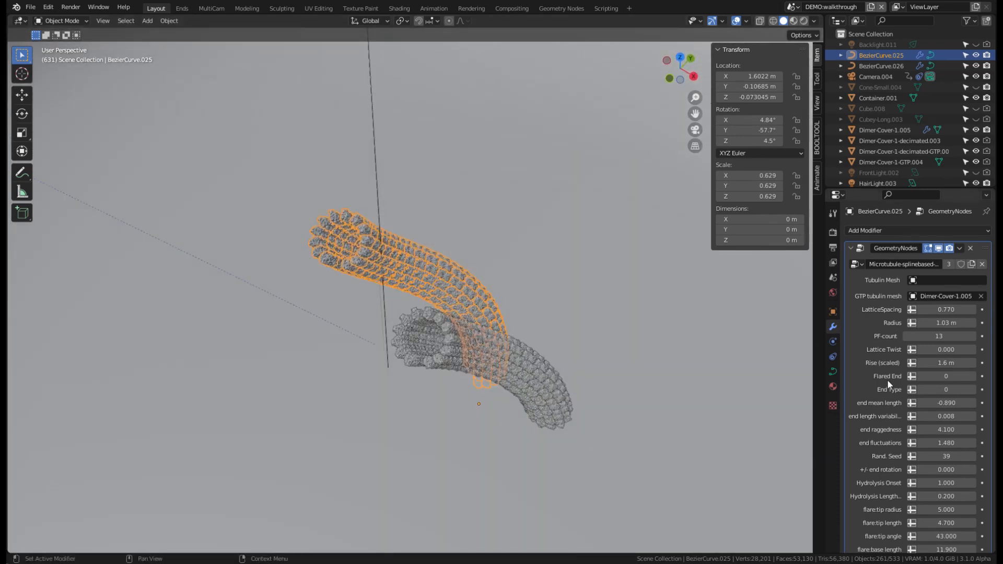
scroll(924, 391, "down", 3)
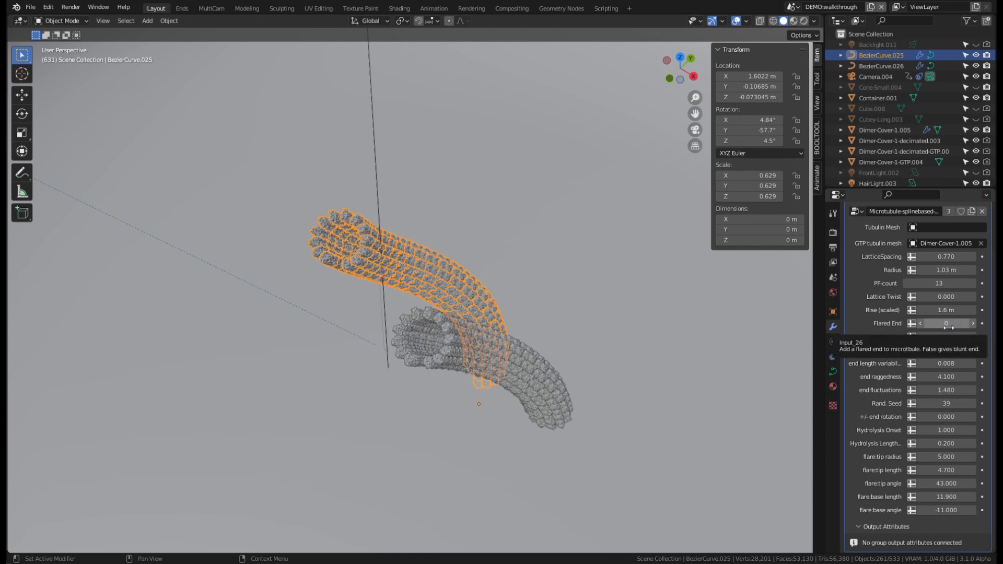
left_click_drag(949, 327, 958, 327)
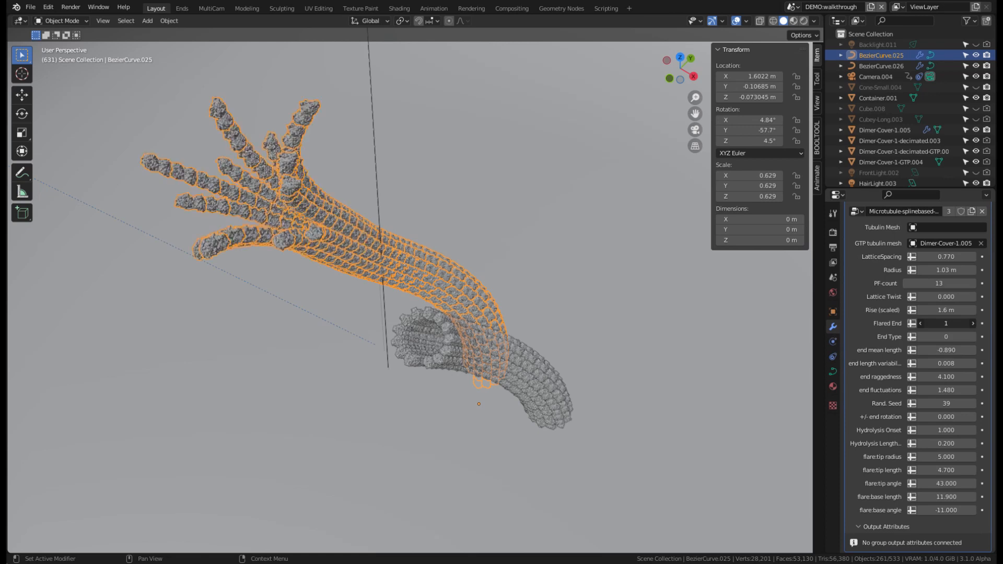
key("ctrl+z")
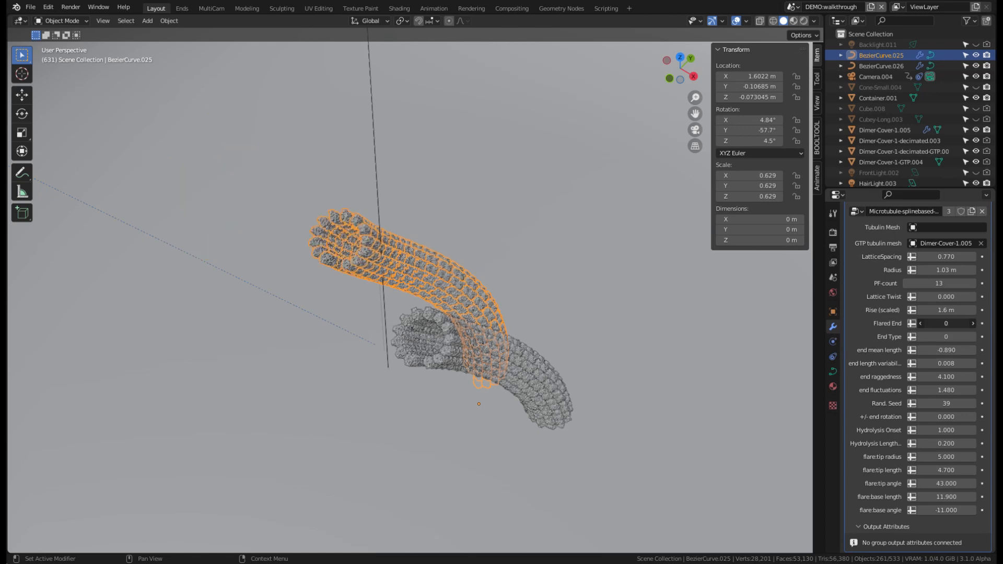
key("ctrl+shift+z")
Select the lower microtubule and set its Flared End to 1.
left_click(547, 358)
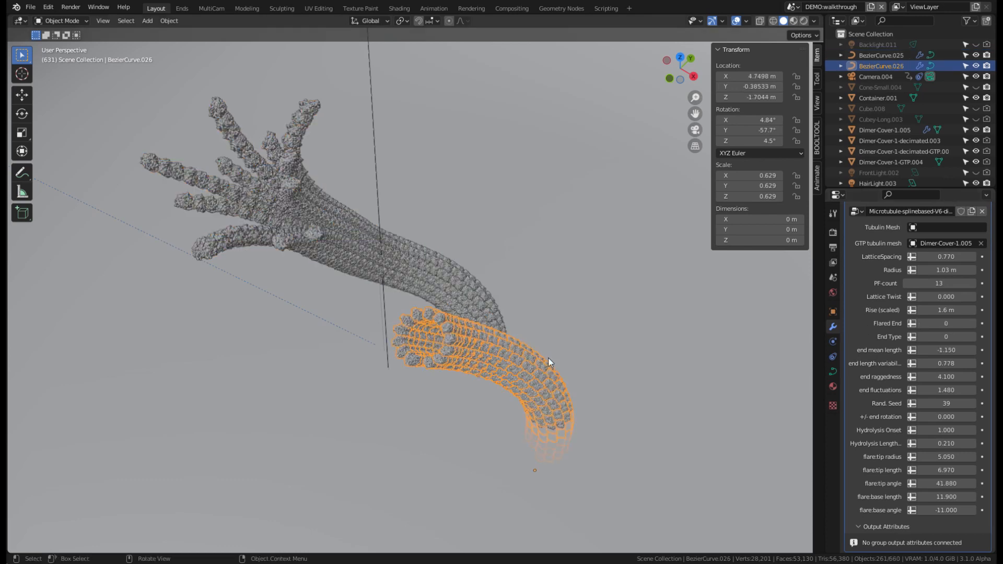
left_click_drag(935, 323, 941, 323)
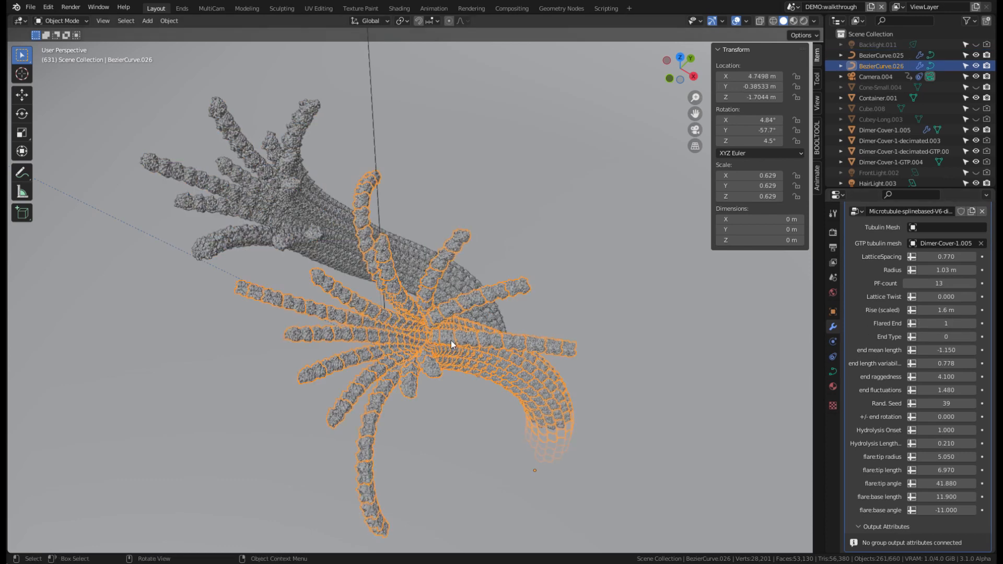
middle_click_drag(451, 340, 469, 368)
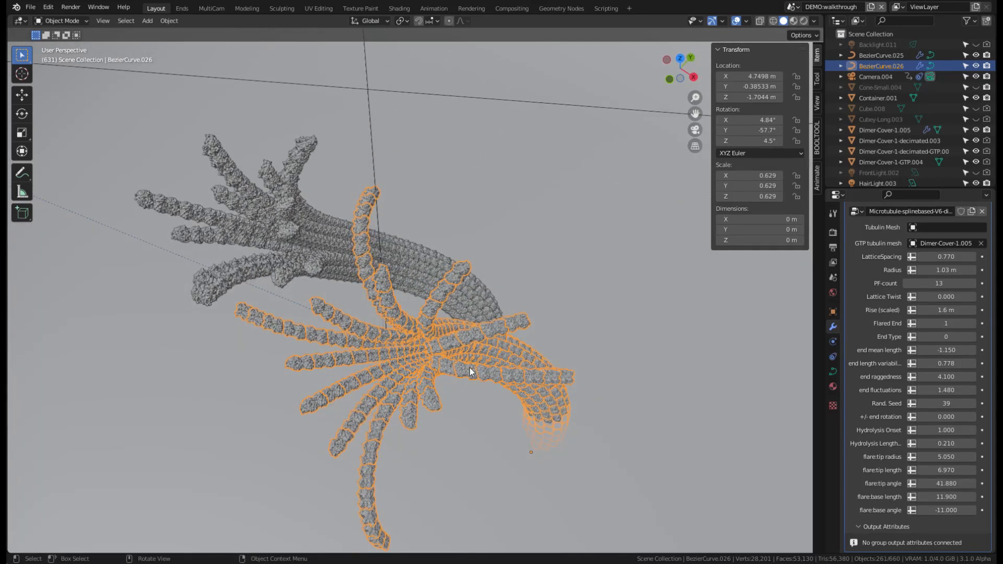
Select the upper microtubule, set its End Type to 1 and inspect the flared protofilaments.
left_click(300, 260)
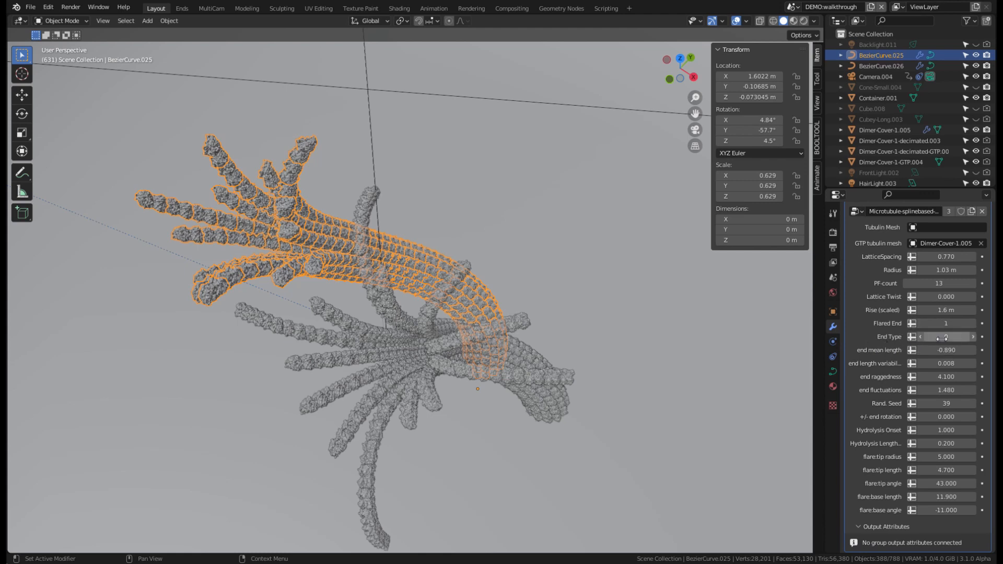
left_click_drag(942, 338, 945, 338)
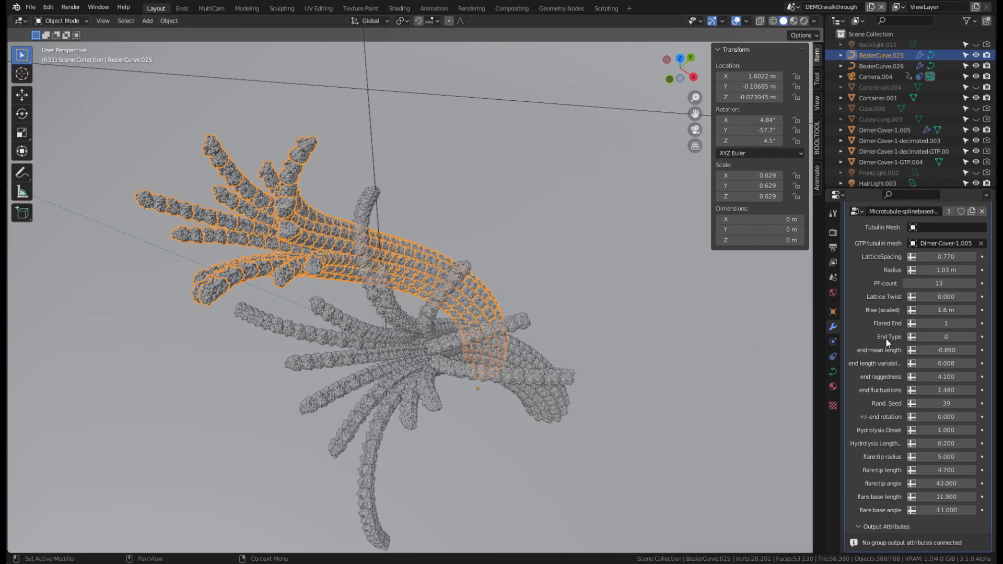
left_click_drag(953, 339, 962, 339)
middle_click_drag(319, 260, 300, 253)
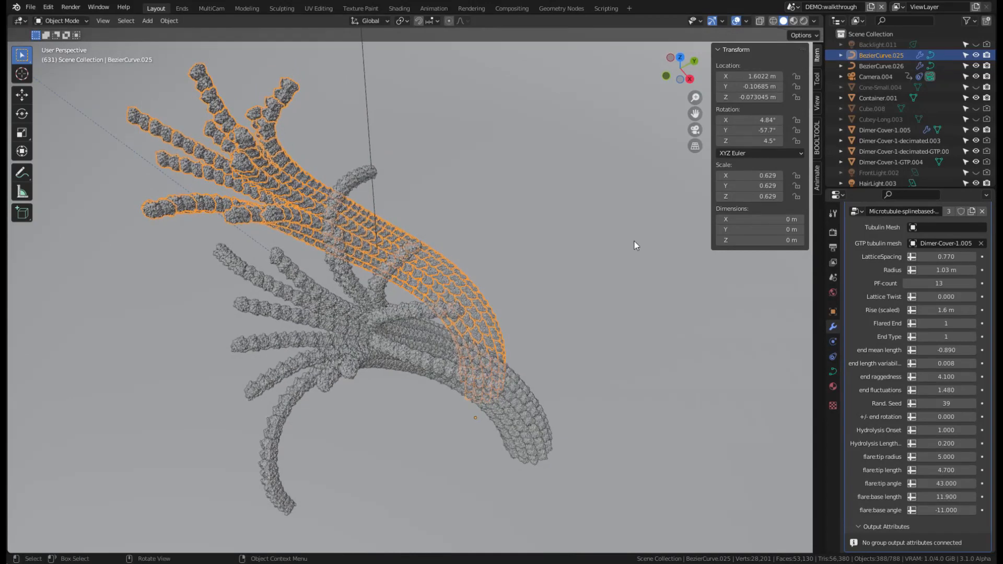
middle_click_drag(287, 100, 351, 205)
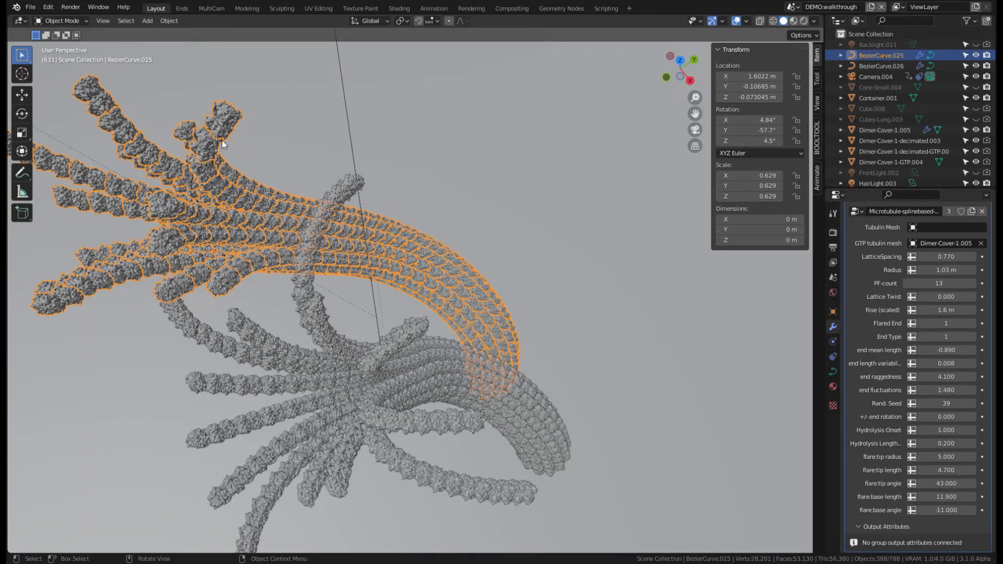
Replace the upper microtubule's GTP tubulin mesh with Cone-Small.001 and set its End Type to 0.
left_click(956, 245)
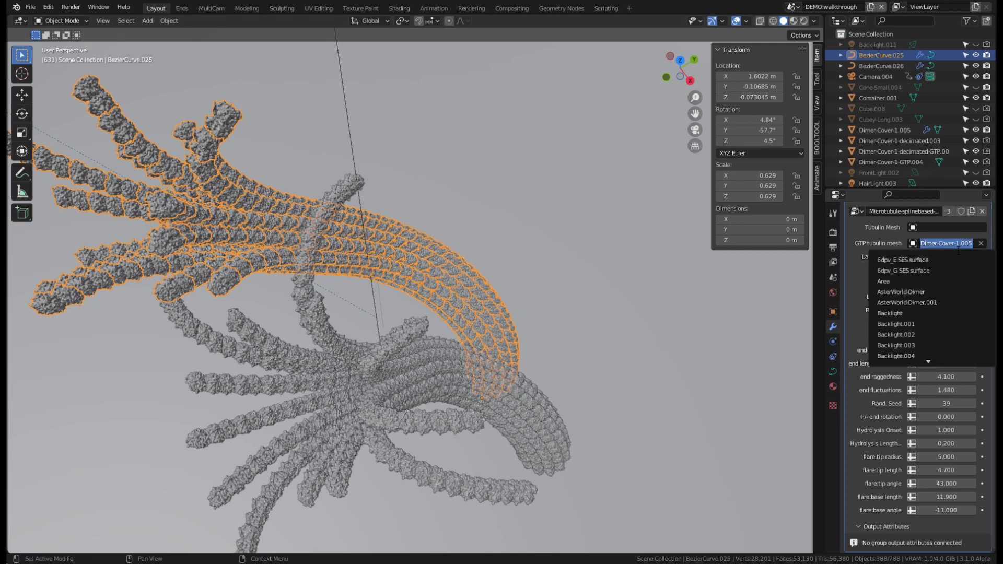
type("cone")
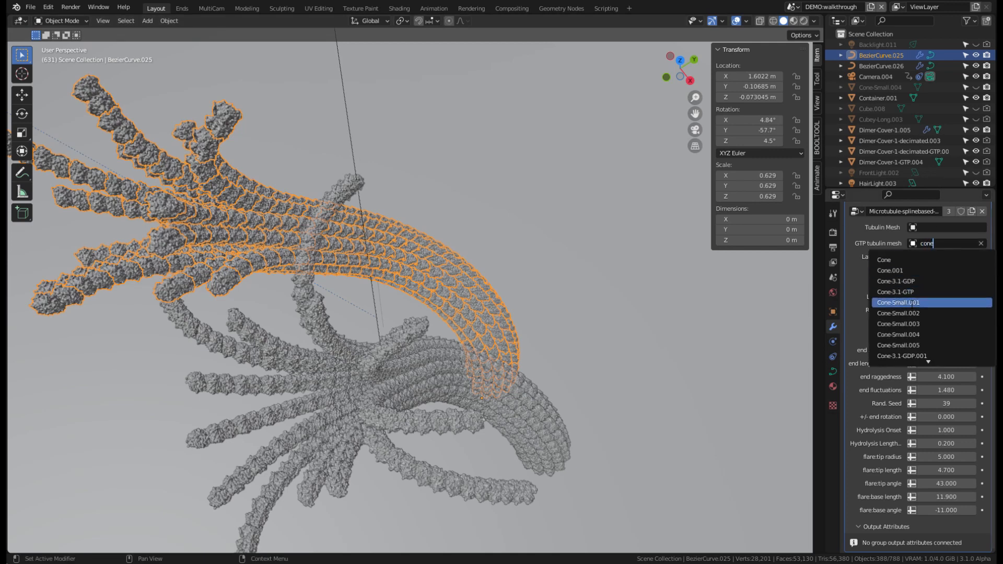
left_click(939, 303)
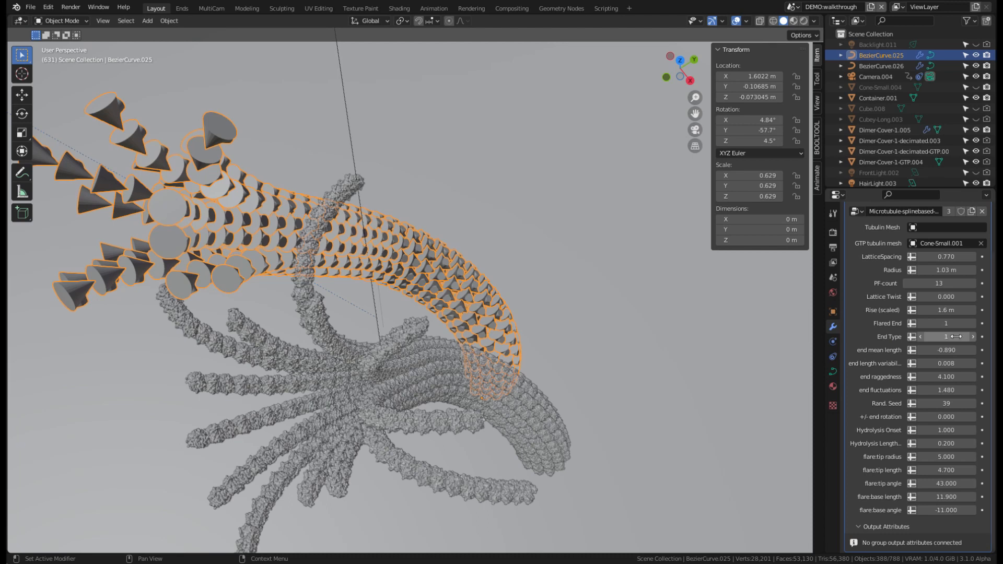
mouse_move(956, 337)
left_mouse_down()
mouse_move(941, 336)
mouse_move(957, 338)
left_mouse_up()
left_click_drag(945, 337, 930, 336)
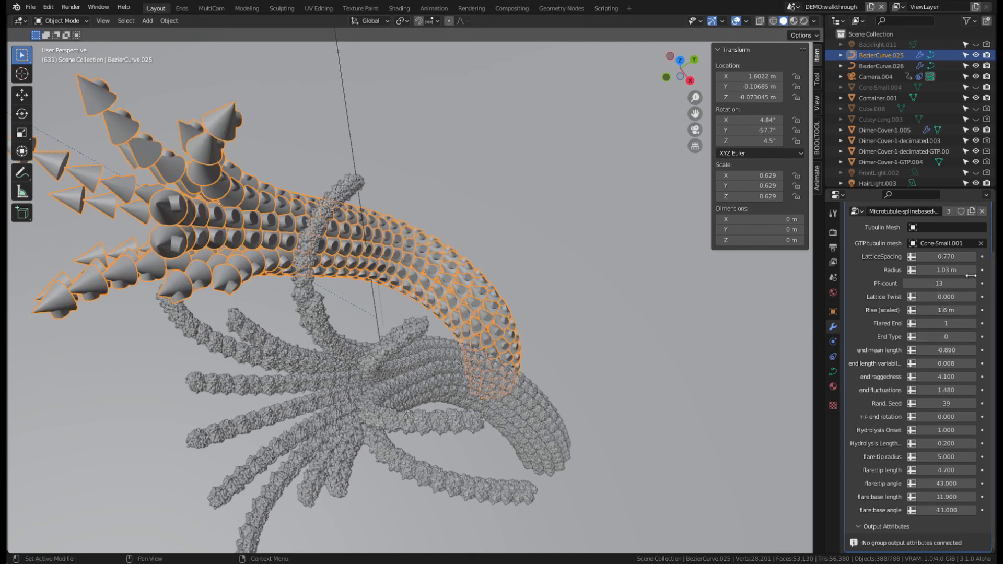
Undo the End Type change and the cone mesh swap, restoring the dimer mesh on the upper microtubule.
key("ctrl+z")
key("ctrl+z")
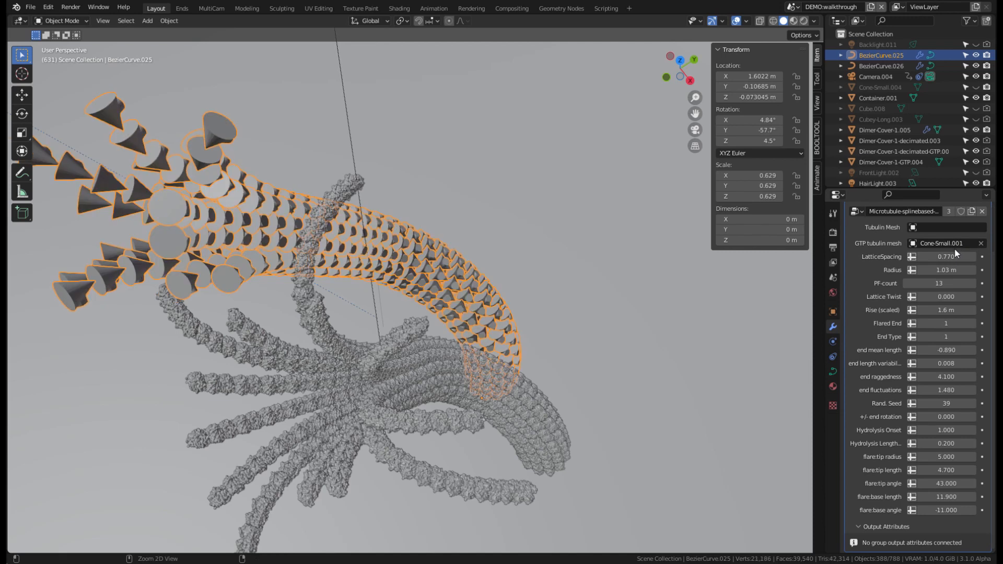
middle_click_drag(509, 293, 520, 292)
middle_click_drag(298, 319, 353, 337)
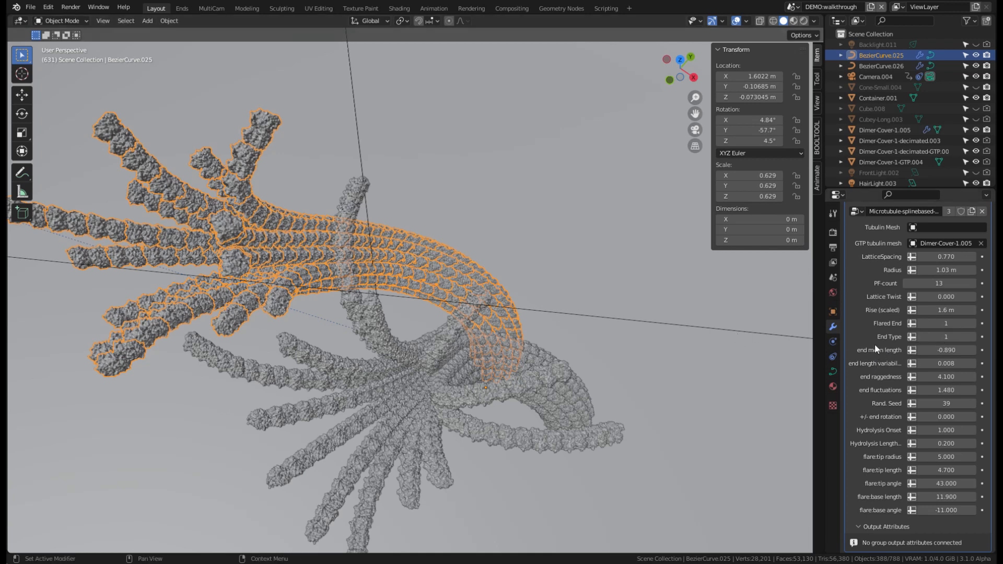
Set the upper microtubule's end length variability, end raggedness and end fluctuations to 0, and its end mean length to -0.640.
mouse_move(946, 350)
left_mouse_down()
mouse_move(929, 350)
mouse_move(967, 350)
mouse_move(914, 350)
mouse_move(953, 350)
mouse_move(940, 350)
left_mouse_up()
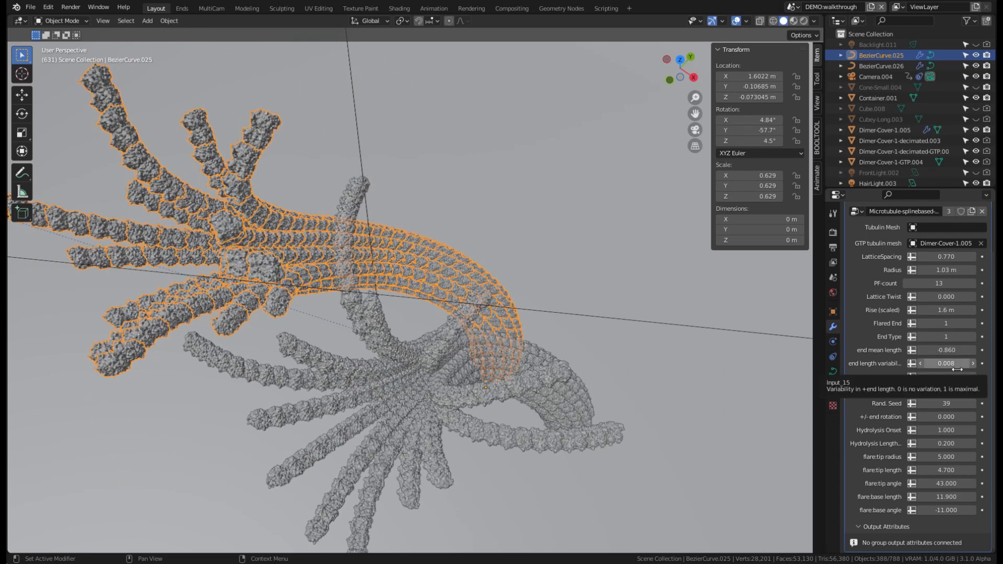
left_click_drag(964, 365, 919, 392)
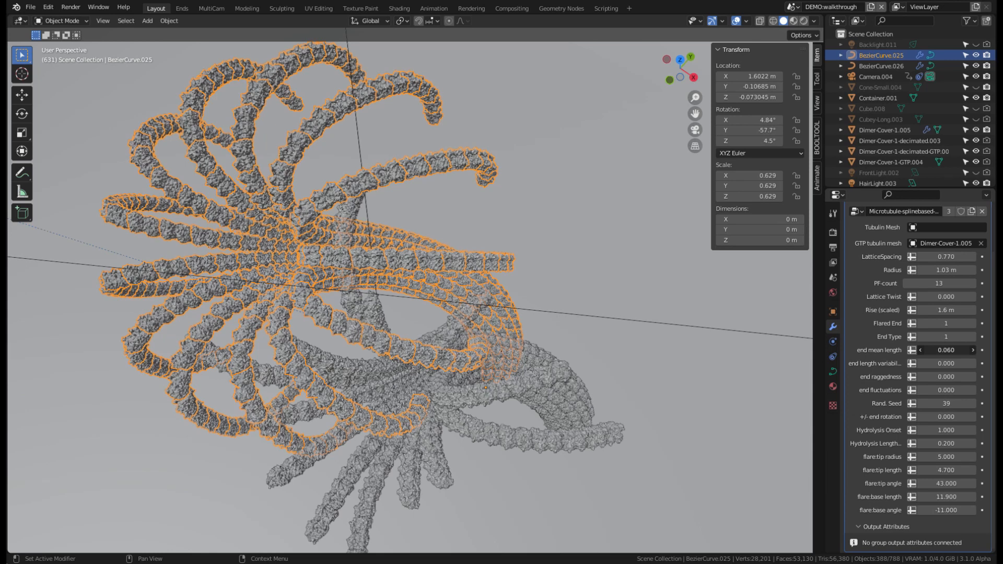
mouse_move(946, 350)
left_mouse_down()
mouse_move(929, 350)
mouse_move(959, 351)
left_mouse_up()
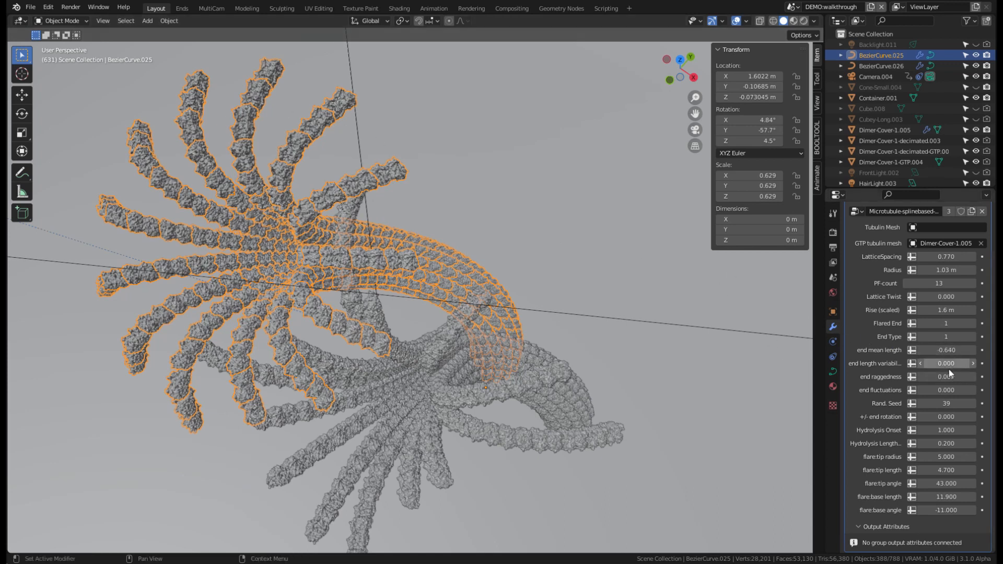
Set the end length variability to 0.560 and the end mean length to -0.990, and inspect the uneven protofilaments.
left_click_drag(951, 365, 924, 350)
middle_click_drag(393, 282, 469, 266)
middle_click_drag(416, 239, 330, 224)
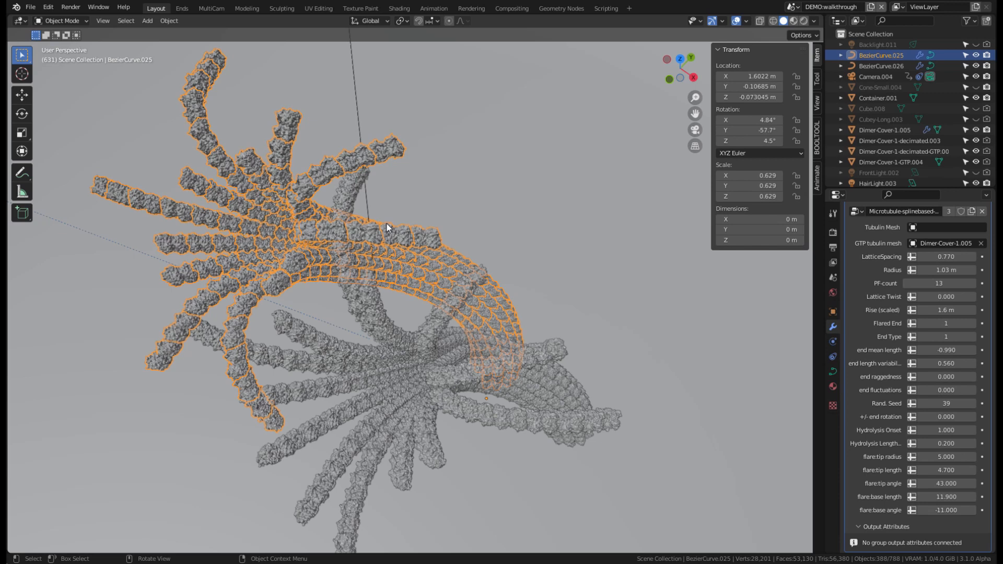
middle_click_drag(411, 180, 431, 179)
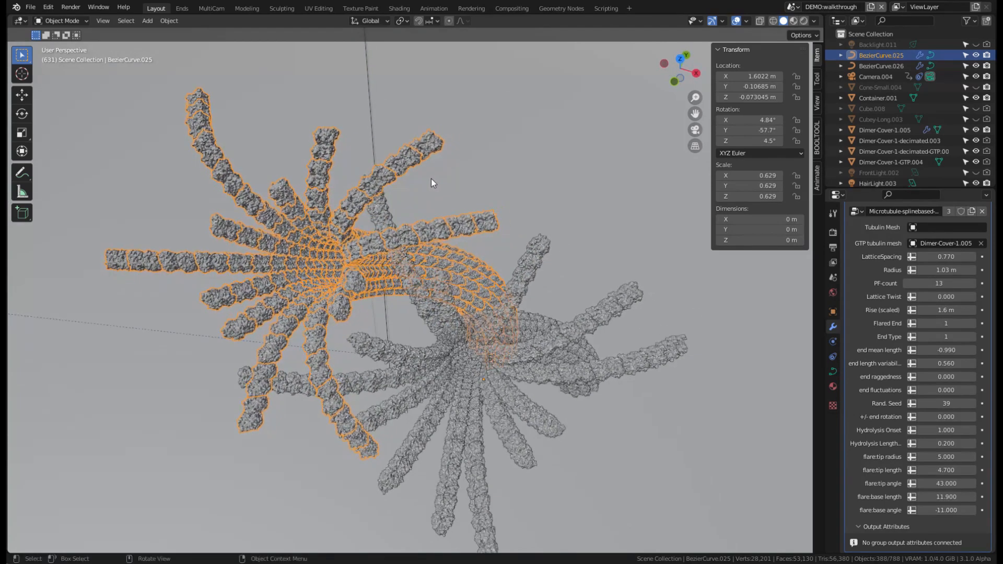
Lower the end length variability first to 0.460 and further to 0.3.
left_click(919, 363)
left_click(918, 364)
left_click(918, 364)
left_click(919, 365)
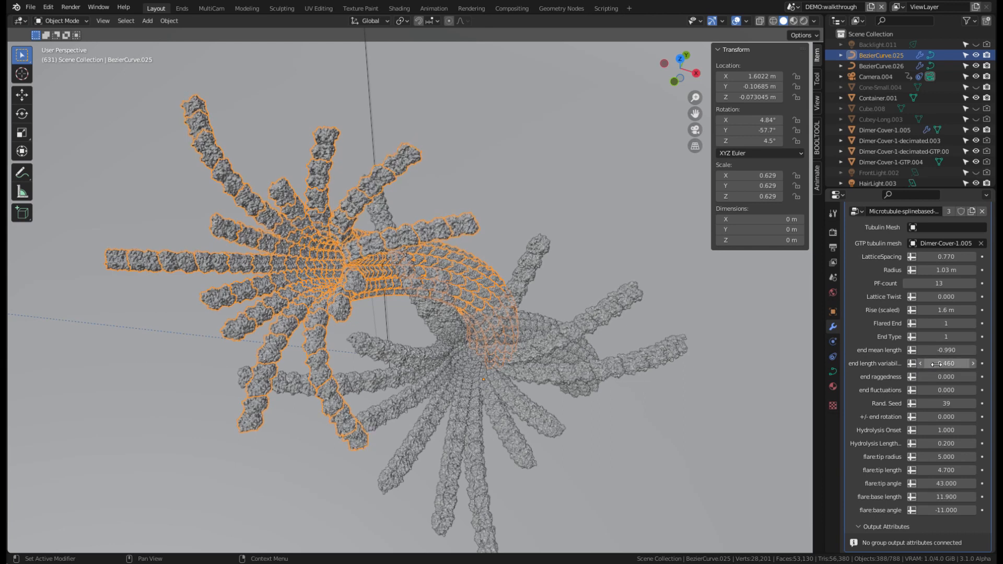
left_click(935, 364)
type("0.3")
key("Return")
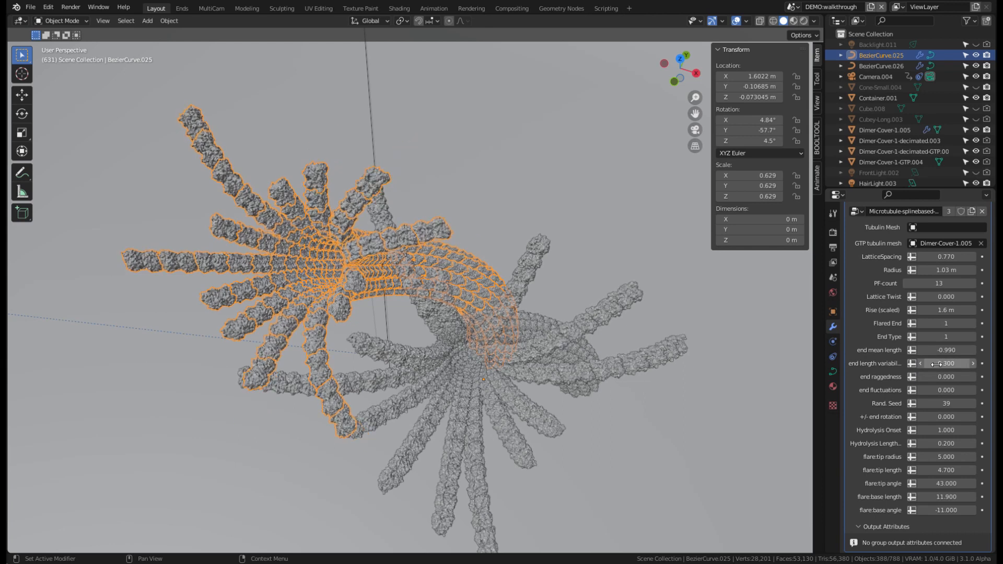
Set the end length variability to 0.2 and the end mean length to -0.880.
left_click(936, 364)
type("0.2")
key("Return")
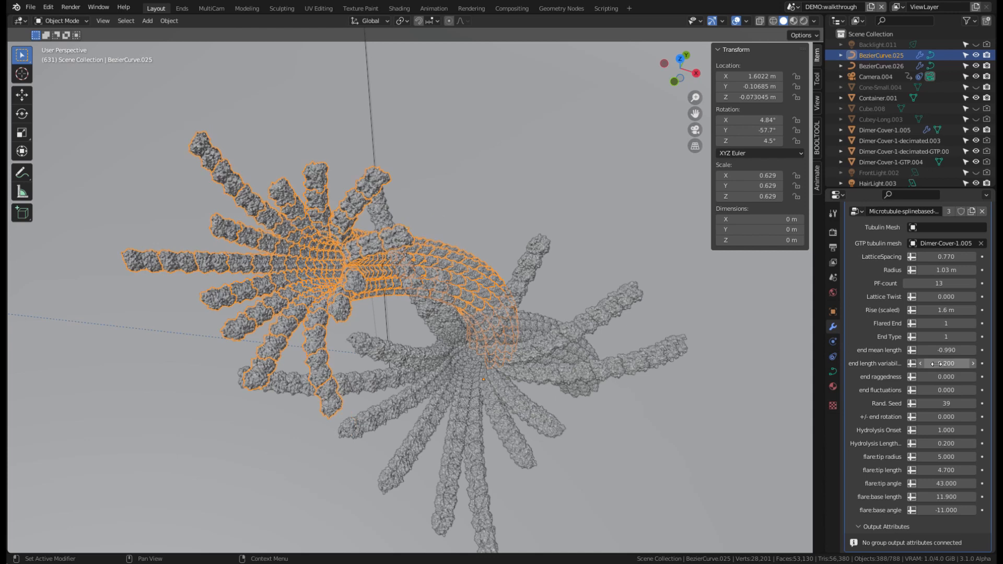
left_click_drag(946, 350, 954, 350)
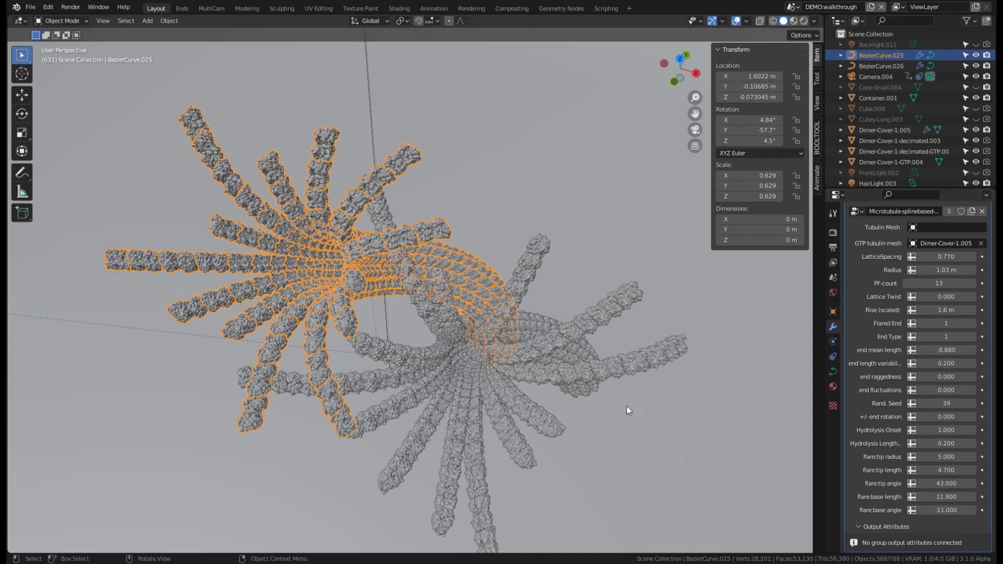
middle_click_drag(565, 329, 545, 323)
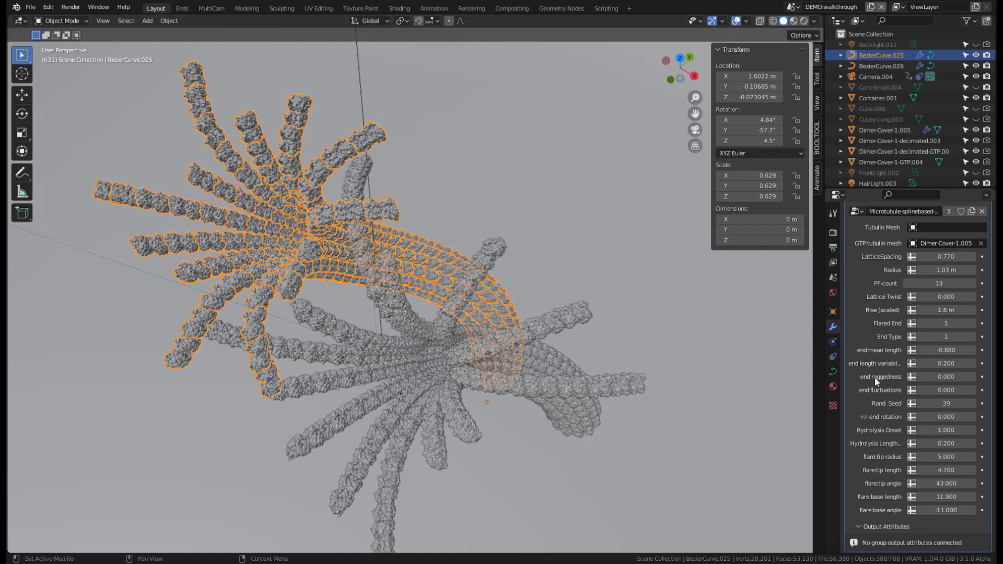
Move the lower microtubule away from the upper one by about 2.5 m in X, -4.9 m in Y and 1.1 m in Z.
middle_click_drag(315, 373, 426, 318)
left_click(458, 317)
key("g")
left_click(590, 304)
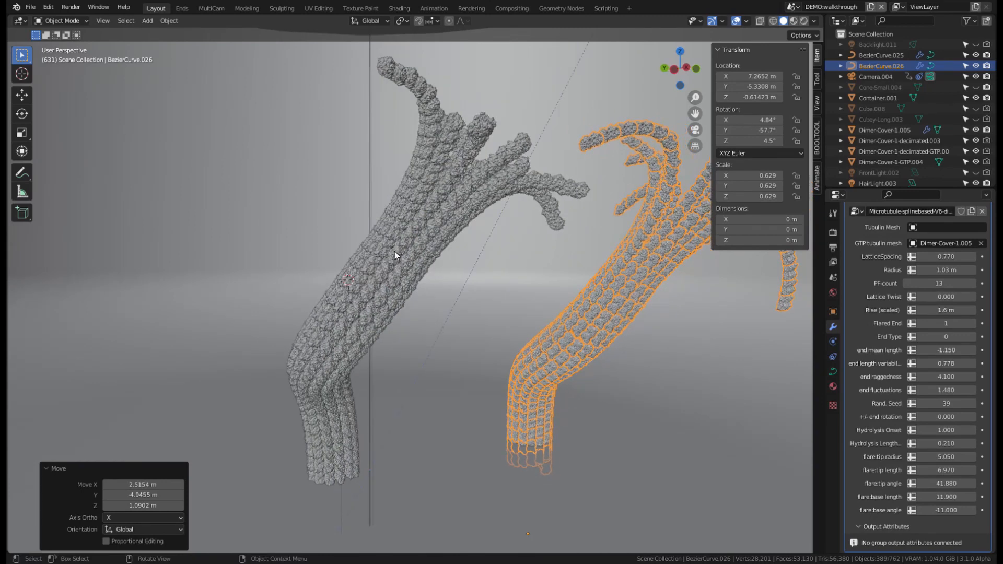
On the BezierCurve.025 microtubule, set the end length variability to 0 and the end mean length to -0.010.
left_click(394, 252)
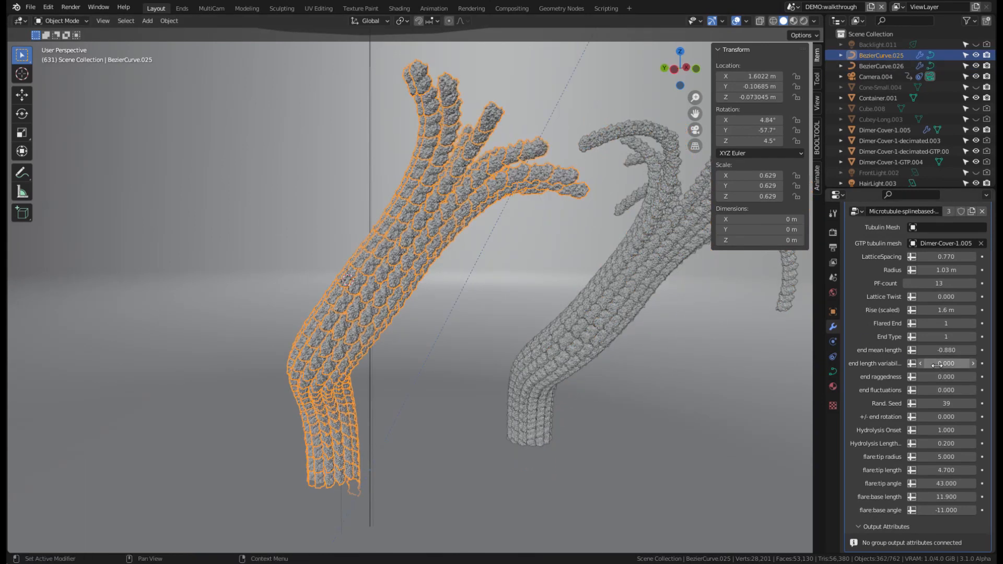
left_click_drag(941, 350, 976, 350)
middle_click_drag(473, 199, 496, 187)
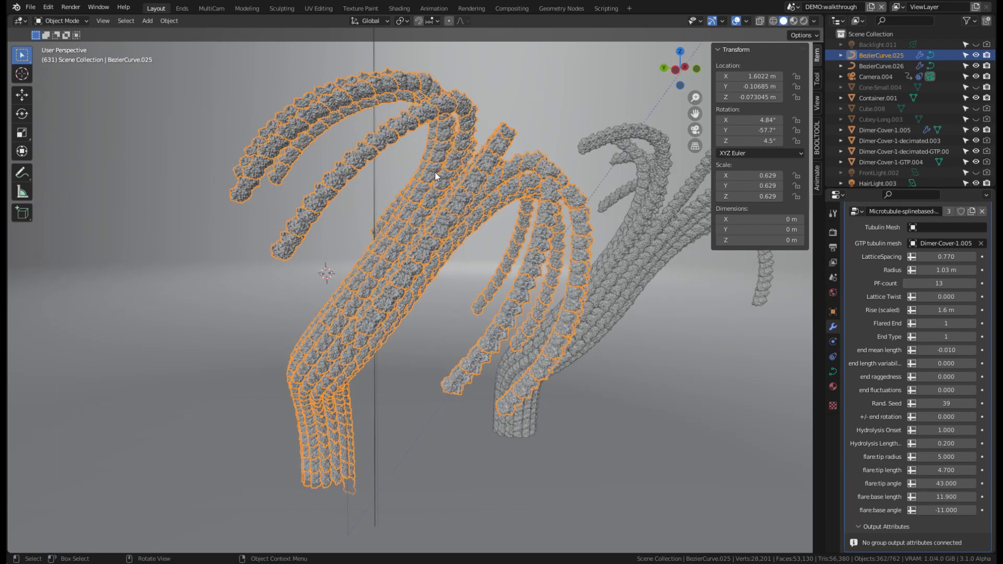
middle_click_drag(453, 189, 373, 205)
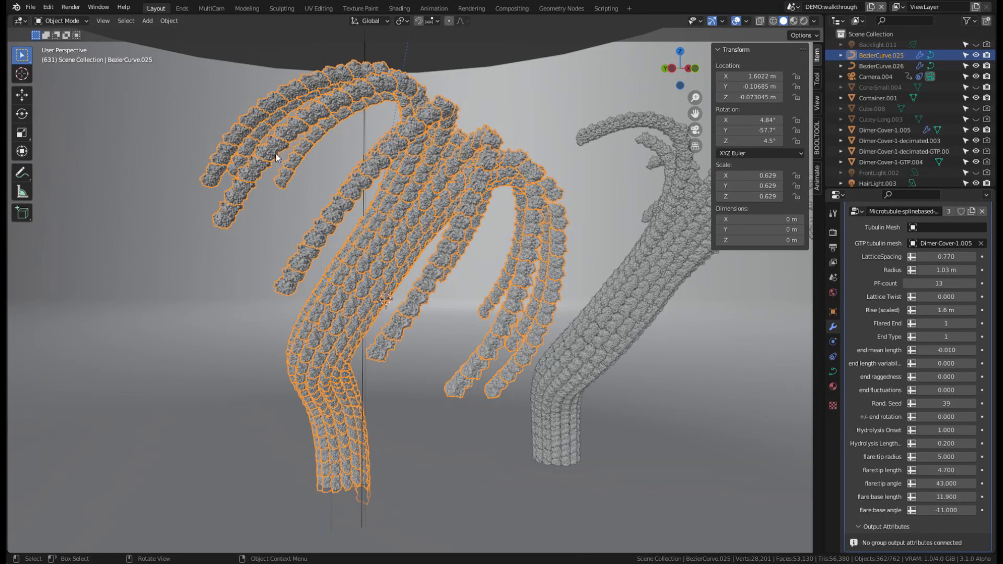
middle_click_drag(275, 152, 303, 175)
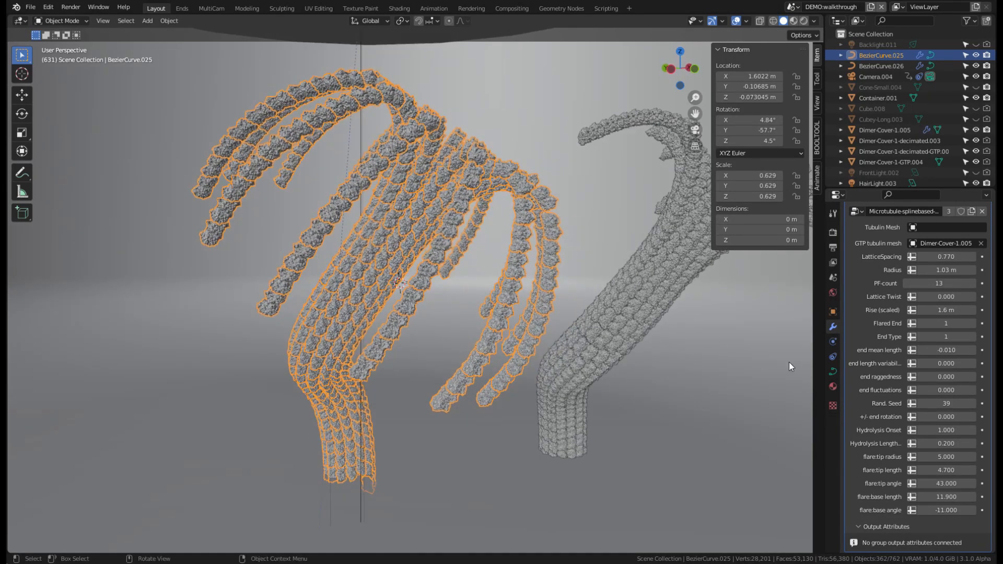
Set the end raggedness to 5.770 and examine the curled protofilaments from several angles.
left_click_drag(946, 376, 982, 376)
middle_click_drag(486, 262, 496, 205)
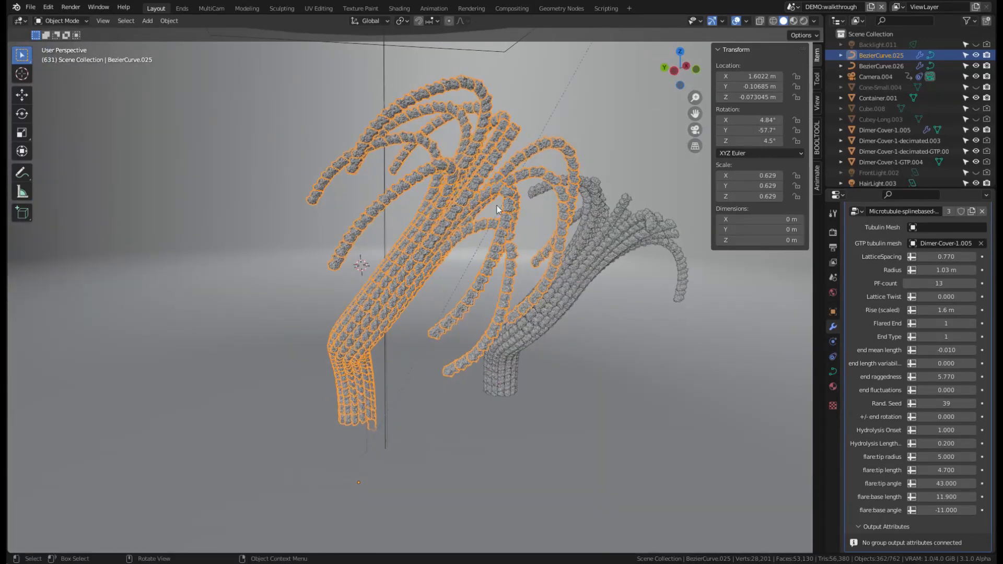
middle_click_drag(493, 149, 487, 140)
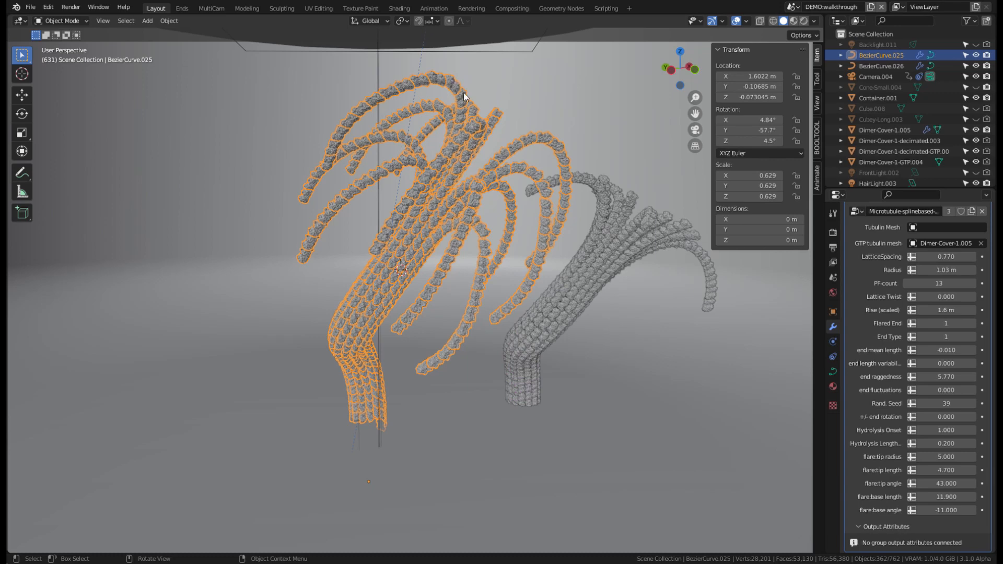
middle_click_drag(396, 133, 480, 150)
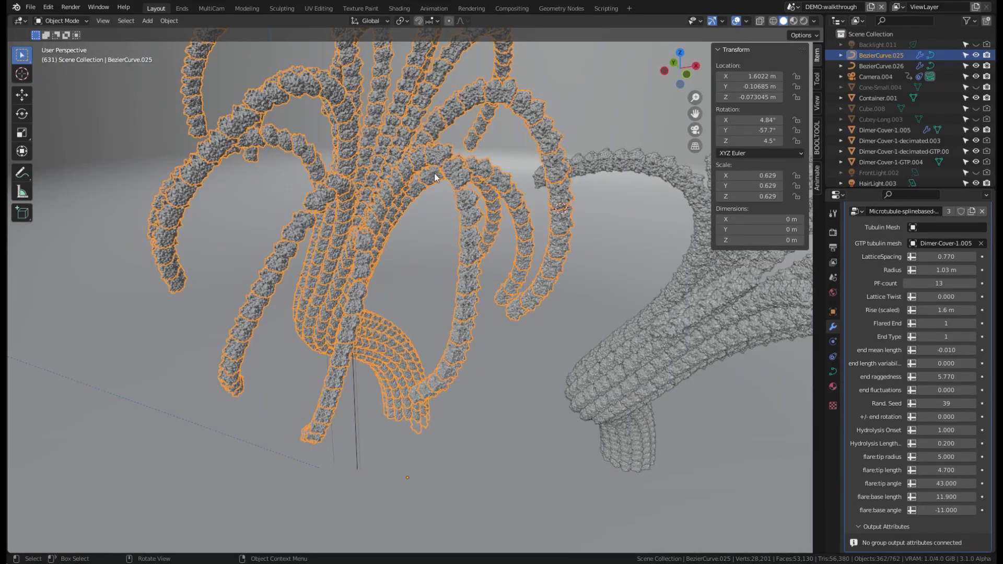
middle_click_drag(434, 174, 525, 227)
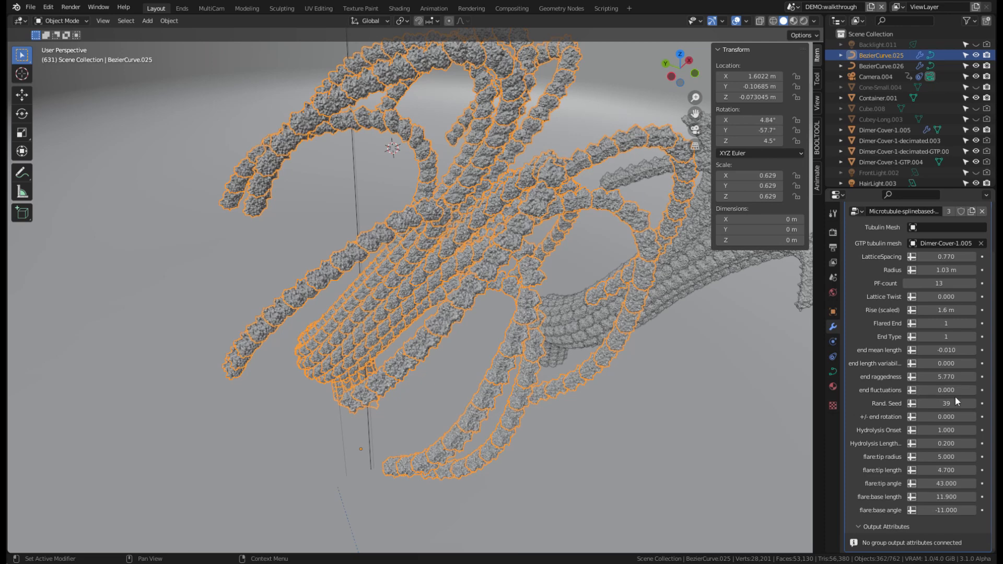
Reset the end raggedness to 0 and view the flared end head-on.
key("BackSpace")
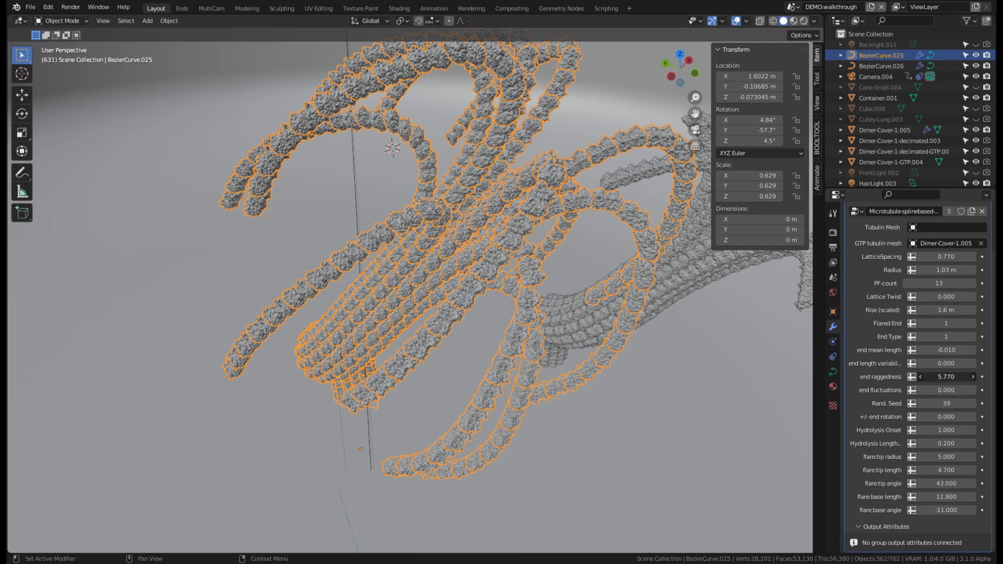
middle_click_drag(627, 389, 503, 370)
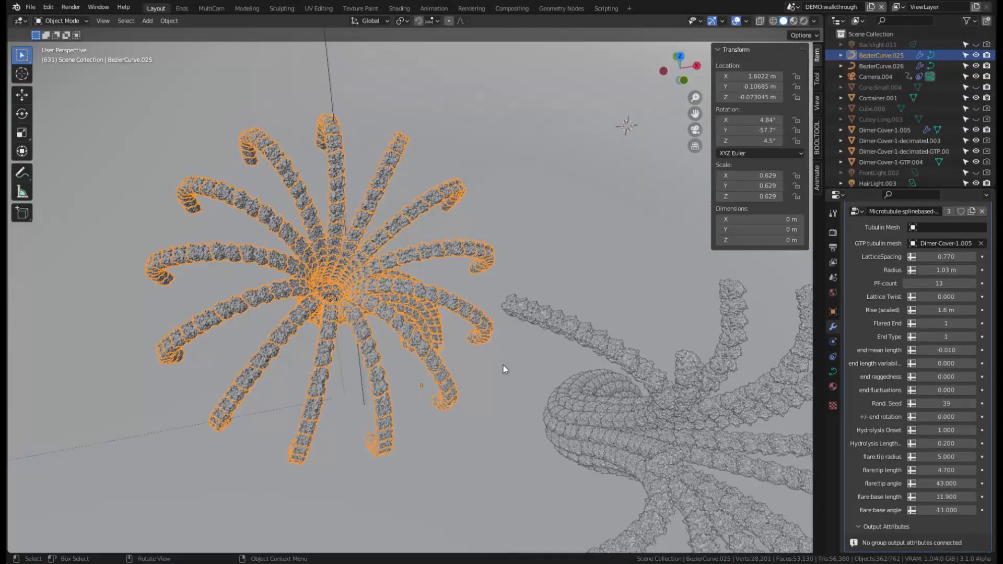
middle_click_drag(445, 331, 444, 369)
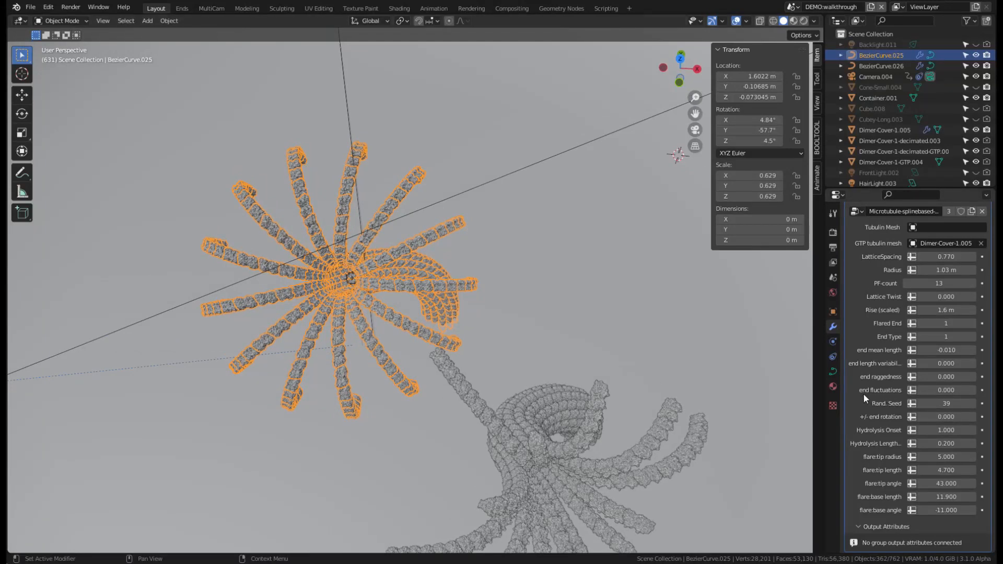
Try an end fluctuations value of 1.330 on the BezierCurve.025 microtubule, examine the flared protofilaments from several angles, and reset it to 0.
middle_click_drag(415, 351, 446, 302)
middle_click_drag(469, 258, 468, 229)
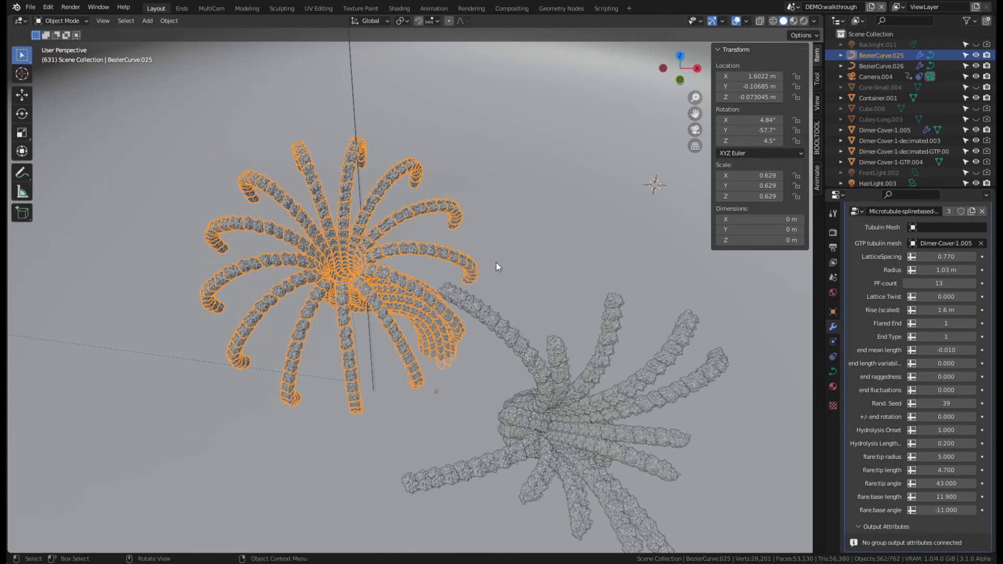
middle_click_drag(483, 182, 479, 262)
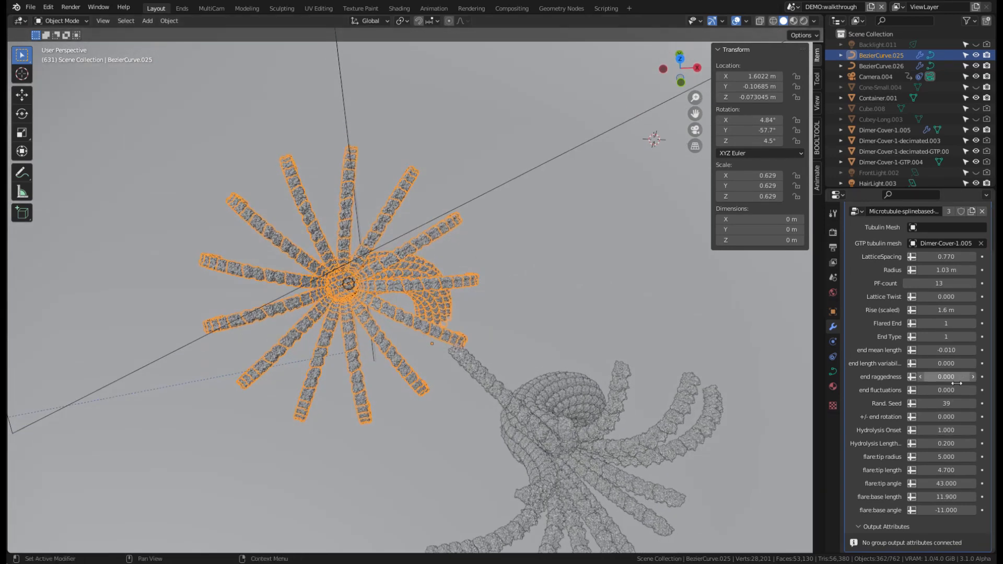
mouse_move(946, 391)
left_mouse_down()
mouse_move(984, 390)
mouse_move(960, 390)
left_mouse_up()
mouse_move(432, 340)
middle_mouse_down()
mouse_move(434, 328)
mouse_move(478, 308)
mouse_move(513, 269)
mouse_move(639, 256)
mouse_move(509, 237)
mouse_move(430, 284)
mouse_move(421, 331)
middle_mouse_up()
middle_click_drag(296, 196, 381, 246)
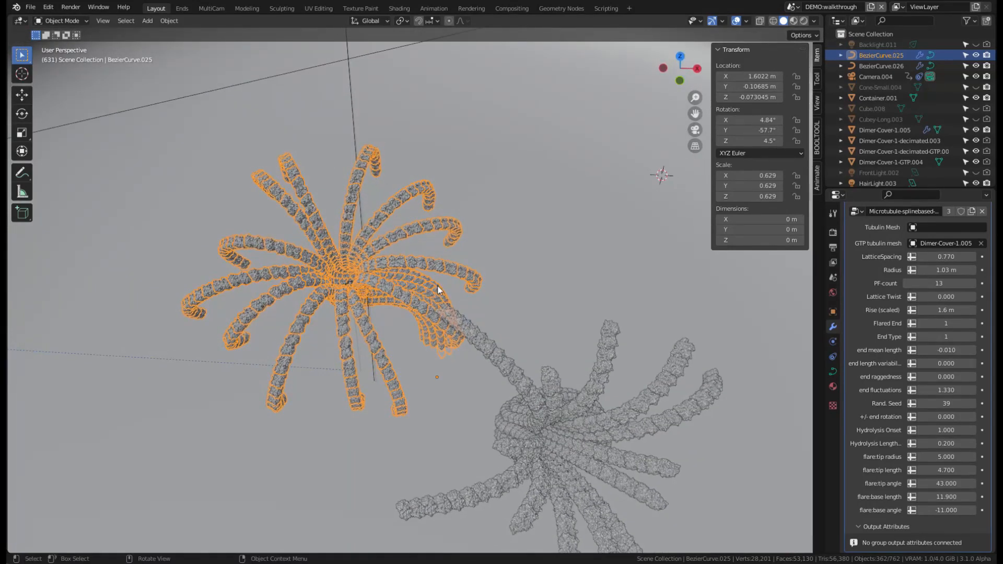
middle_click_drag(336, 360, 393, 318)
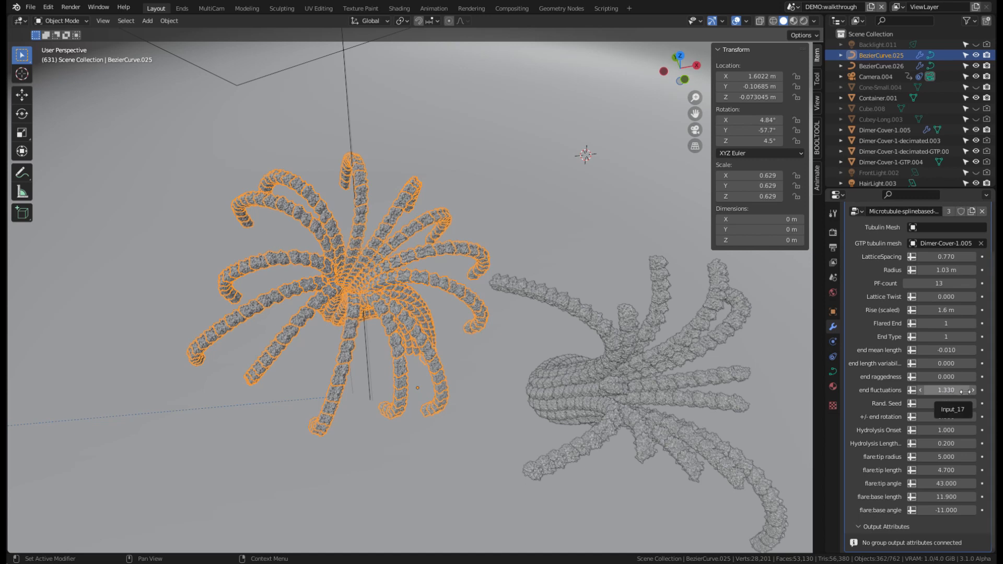
middle_click_drag(443, 378, 465, 371)
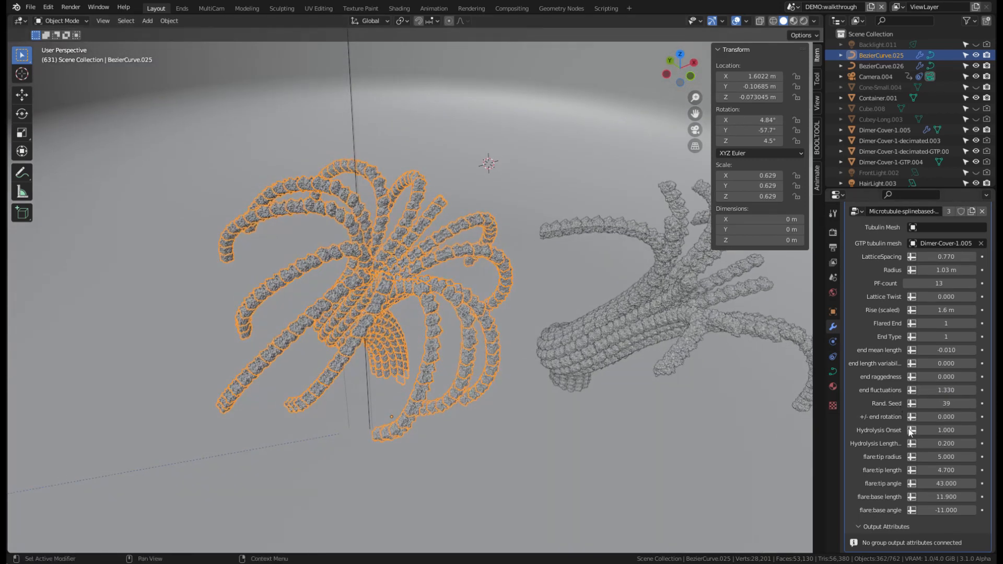
middle_click_drag(531, 357, 500, 378)
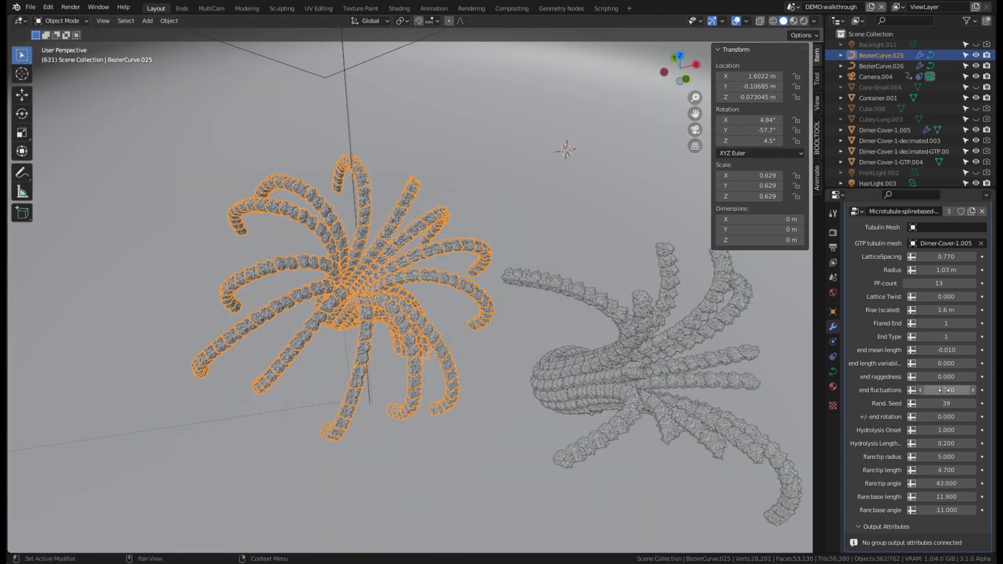
middle_click_drag(702, 361, 429, 317)
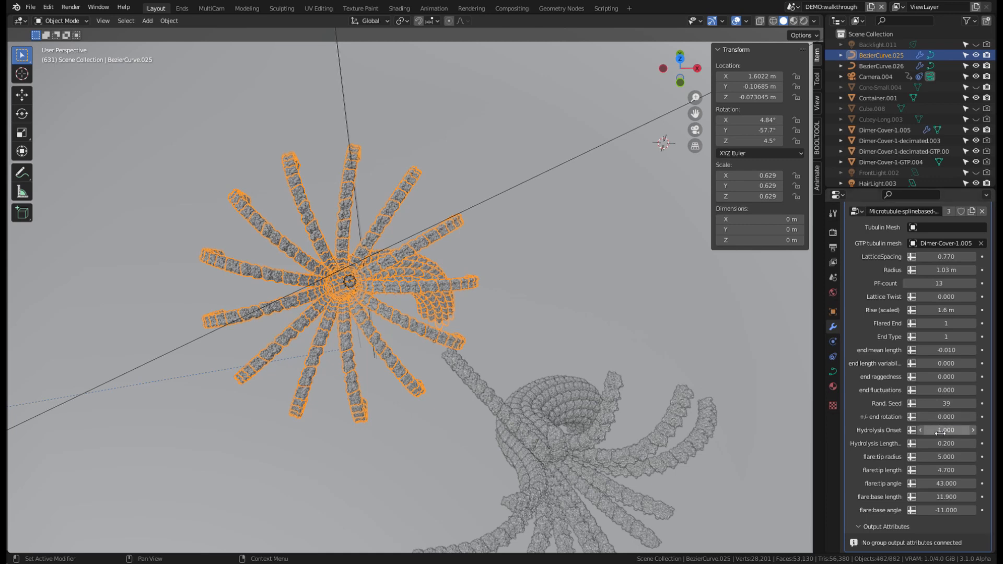
Set the +/- end rotation to -90 and examine the flared end head-on.
left_click_drag(945, 419, 914, 419)
middle_click_drag(763, 436, 445, 404)
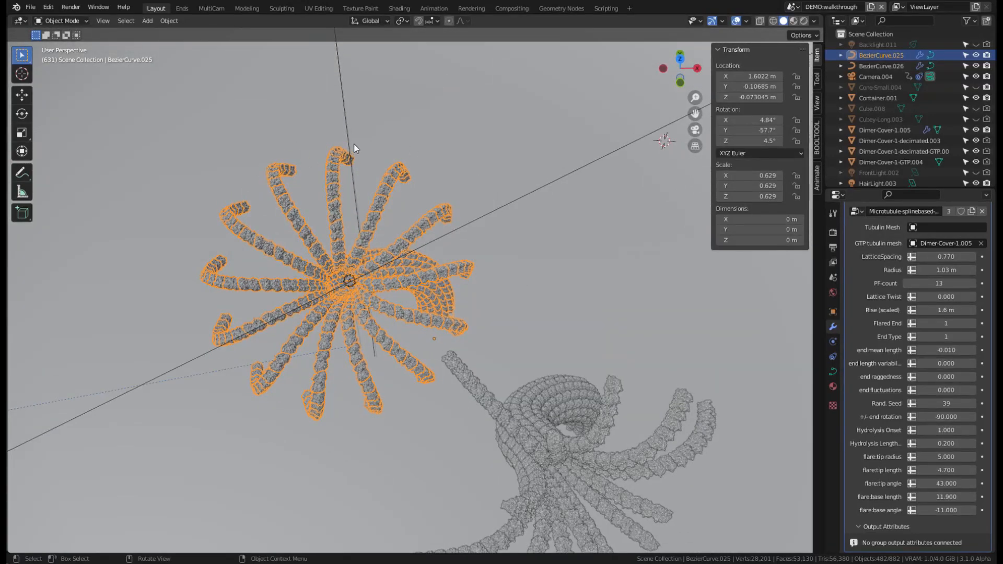
middle_click_drag(463, 304, 432, 396)
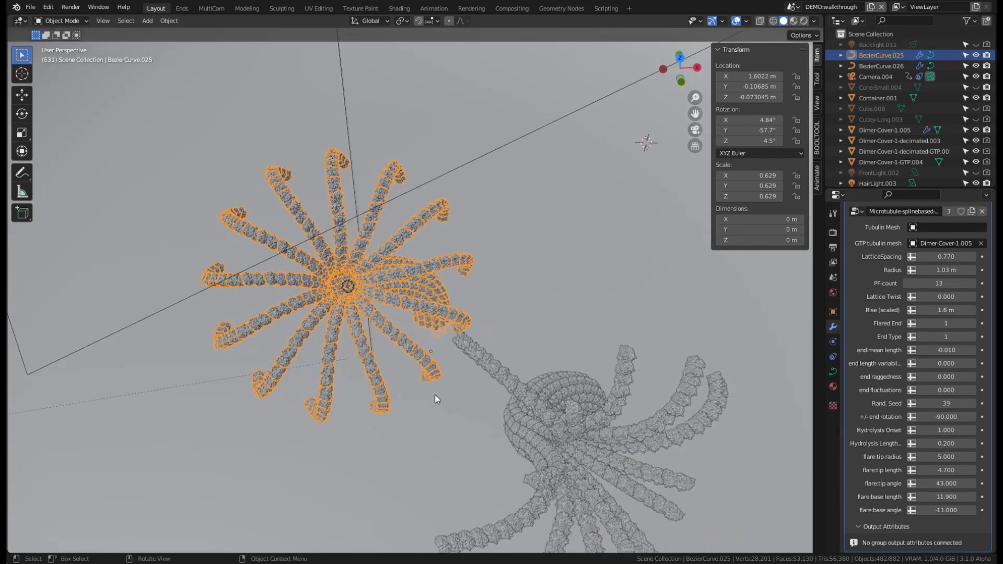
Reset the +/- end rotation to 0.
left_click(955, 418)
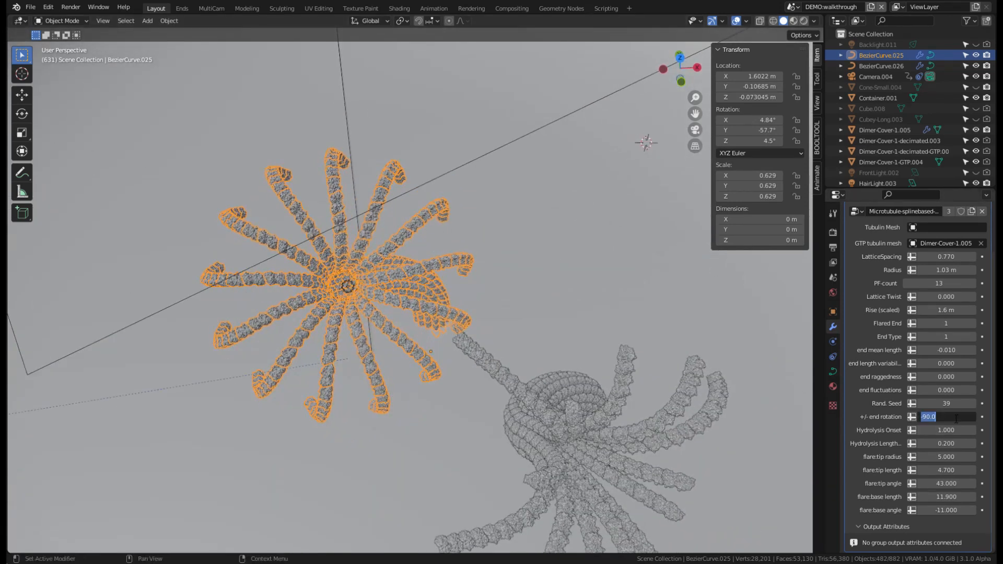
type("0")
key("Return")
mouse_move(942, 416)
left_mouse_down()
mouse_move(932, 416)
mouse_move(952, 418)
left_mouse_up()
left_click(952, 418)
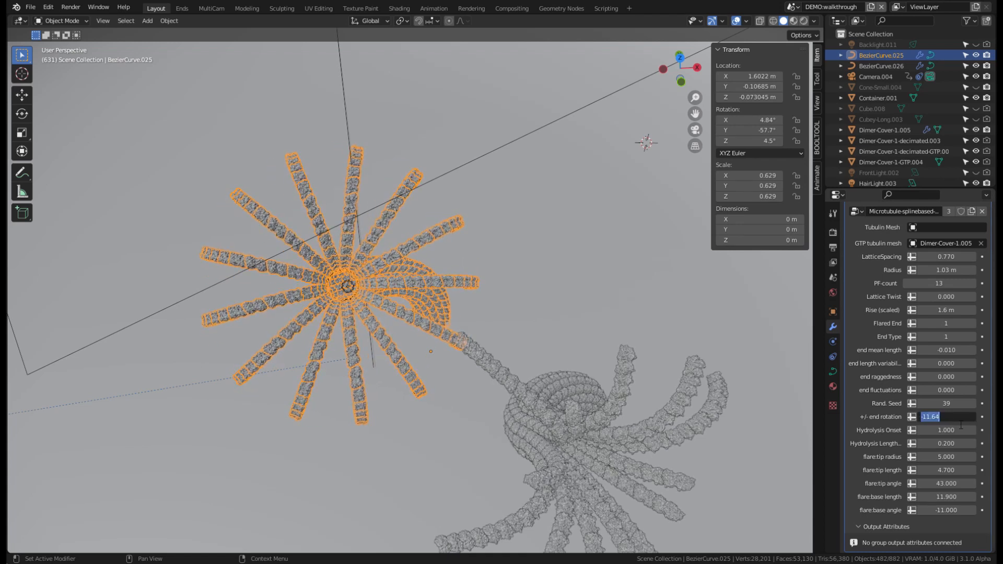
type("0")
key("Return")
In a side view, draw an annotation arrow from the microtubule shaft to the tip of a curled protofilament.
middle_click_drag(475, 356, 461, 332)
scroll(460, 332, "up", 3)
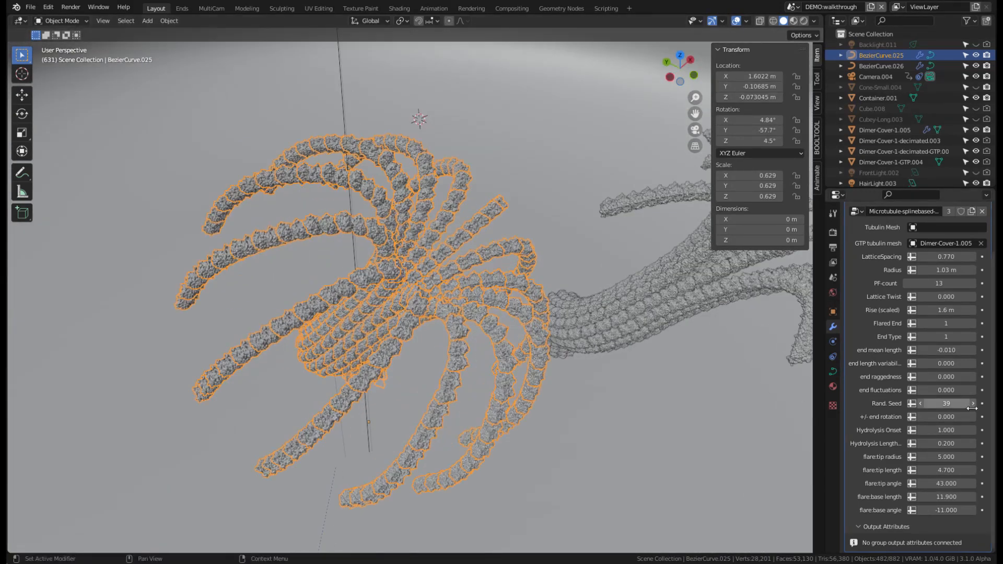
middle_click_drag(565, 304, 617, 409)
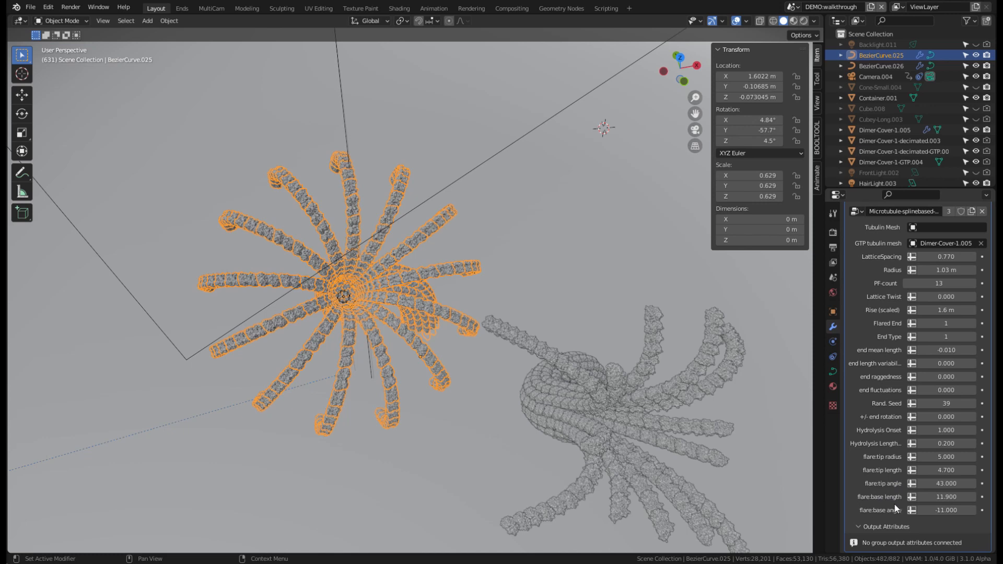
middle_click_drag(511, 434, 486, 261)
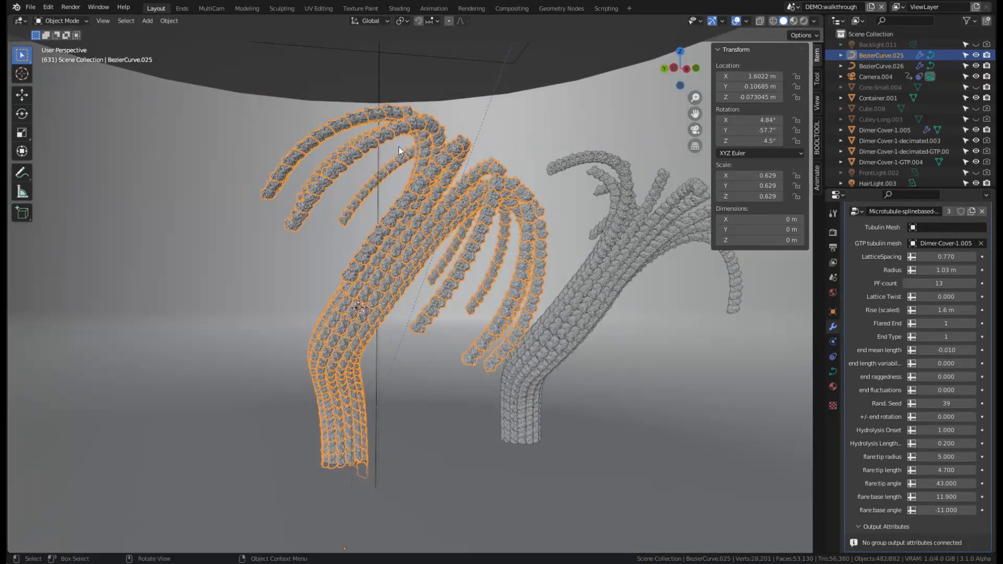
middle_click_drag(459, 158, 489, 178)
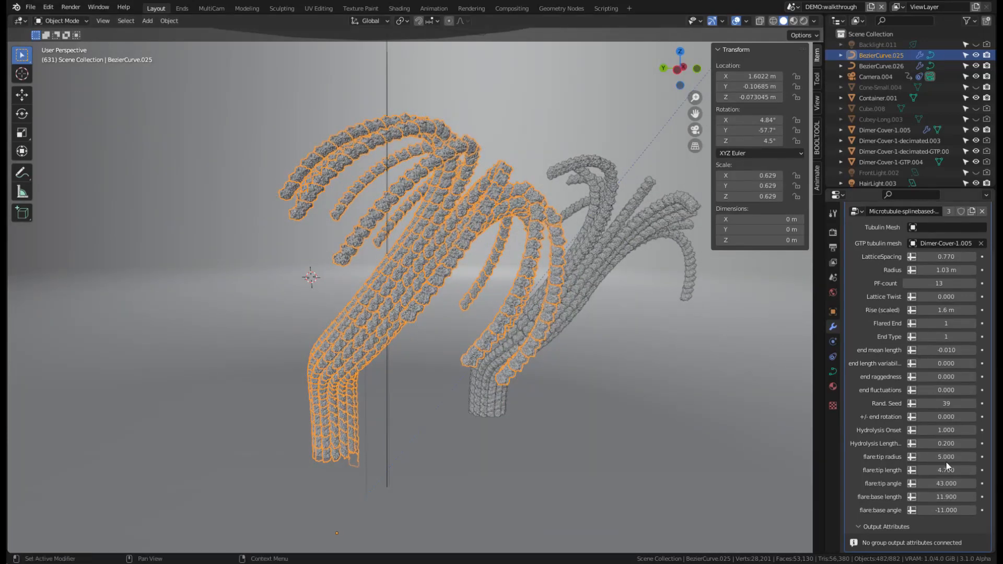
middle_click_drag(642, 409, 544, 390)
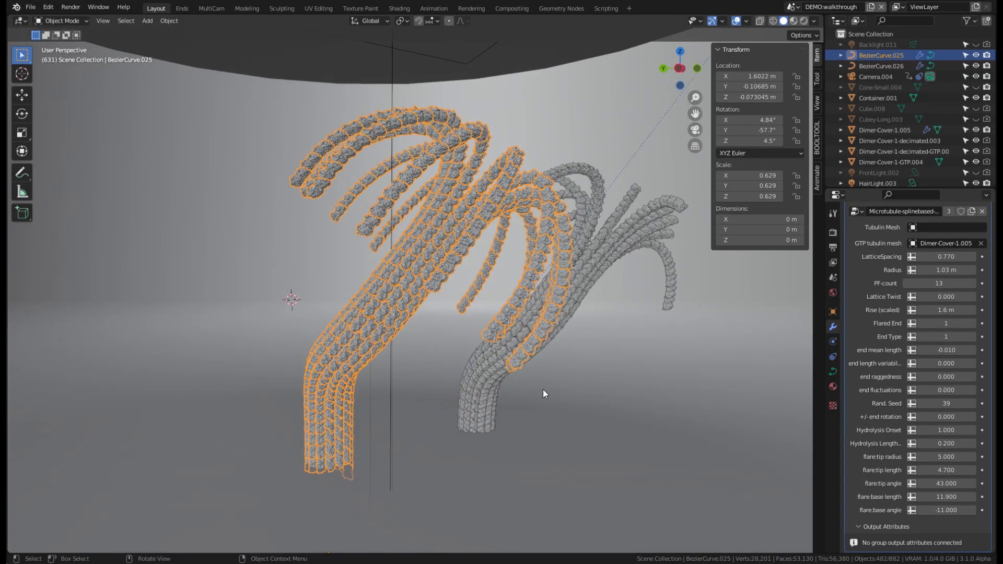
mouse_move(438, 321)
middle_mouse_down()
mouse_move(474, 338)
mouse_move(431, 333)
middle_mouse_up()
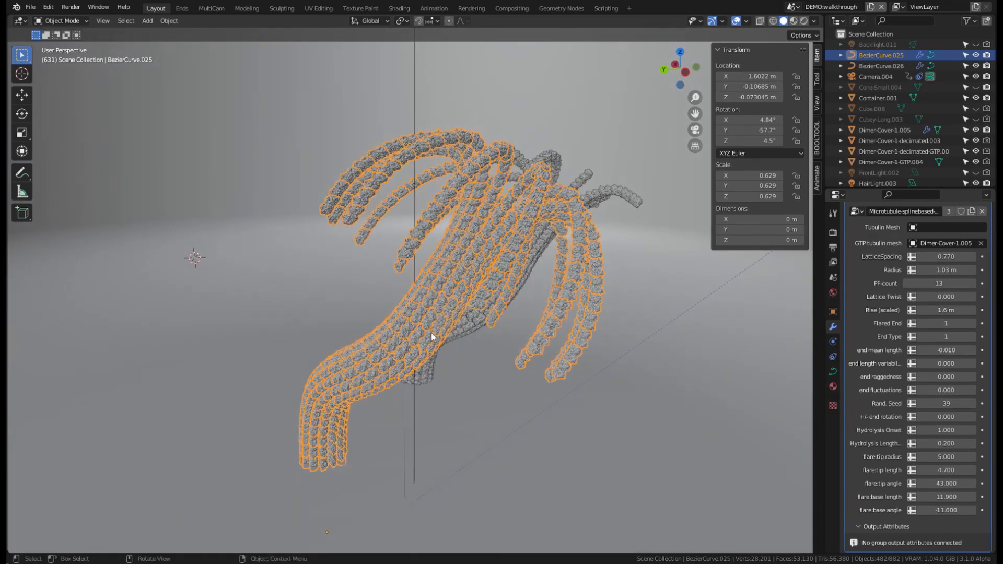
left_click(23, 180)
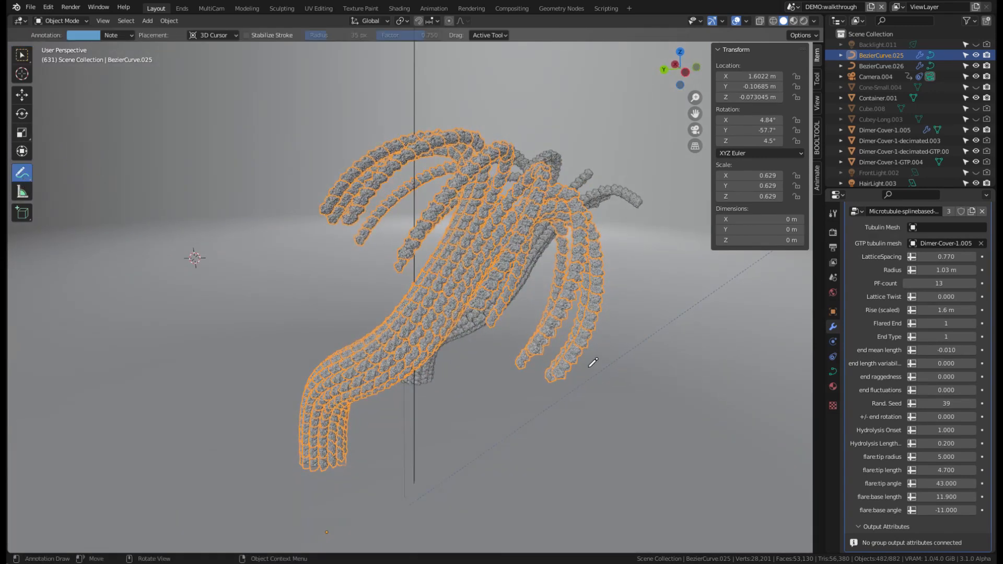
left_click_drag(516, 372, 521, 373)
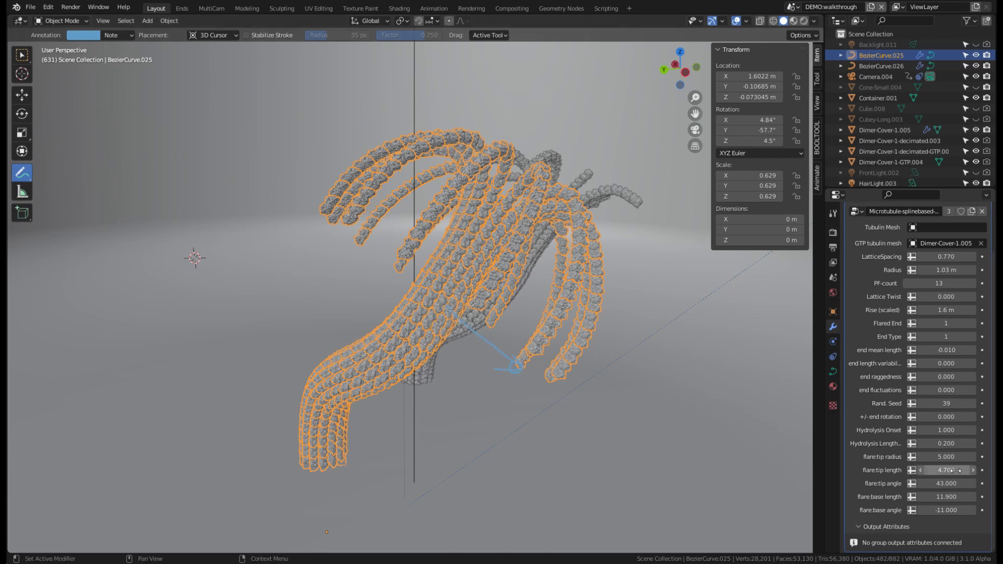
Try a flare tip radius of 8.430 and return it to 5.
mouse_move(950, 457)
left_mouse_down()
mouse_move(935, 456)
mouse_move(956, 456)
mouse_move(947, 456)
left_mouse_up()
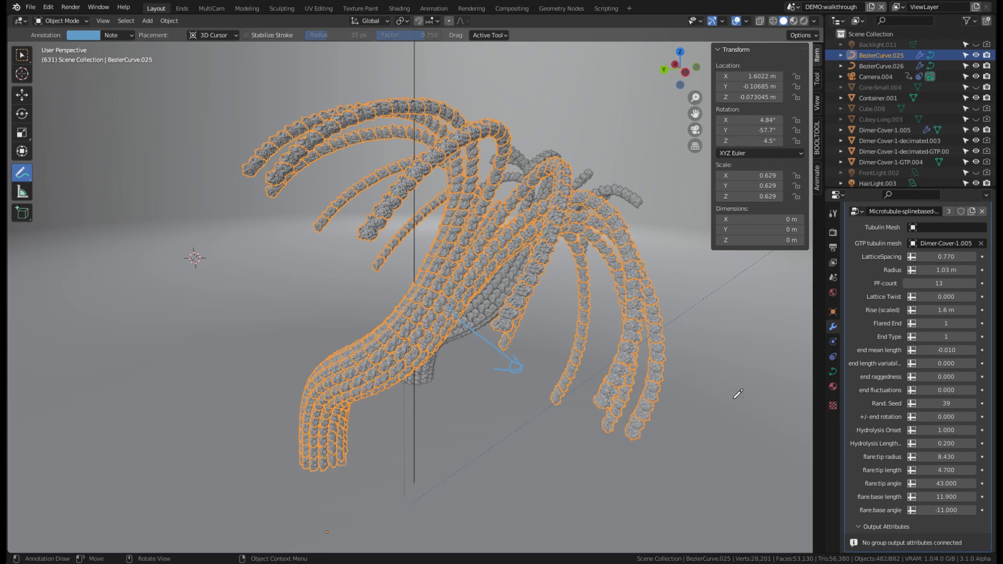
left_click(961, 455)
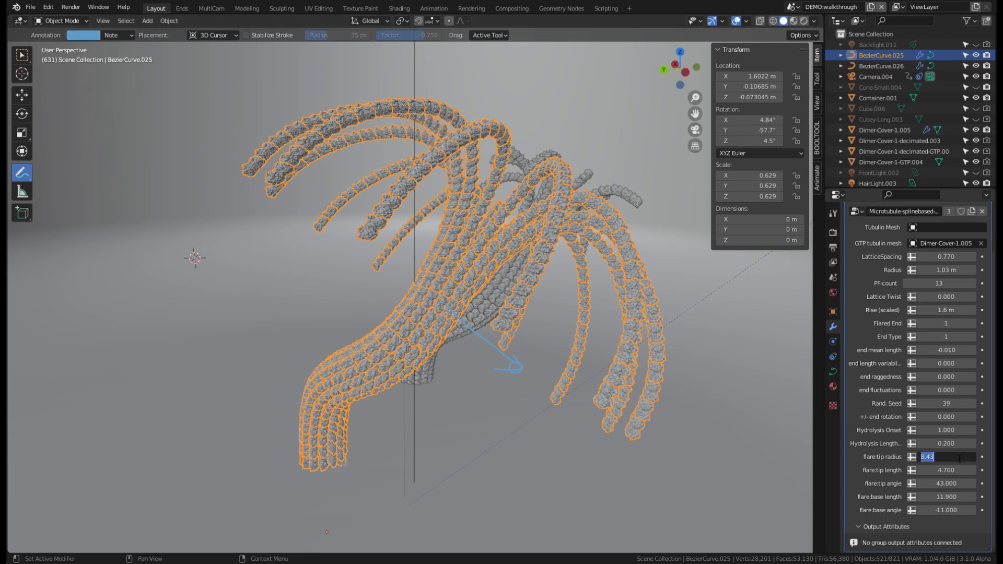
type("5")
key("Return")
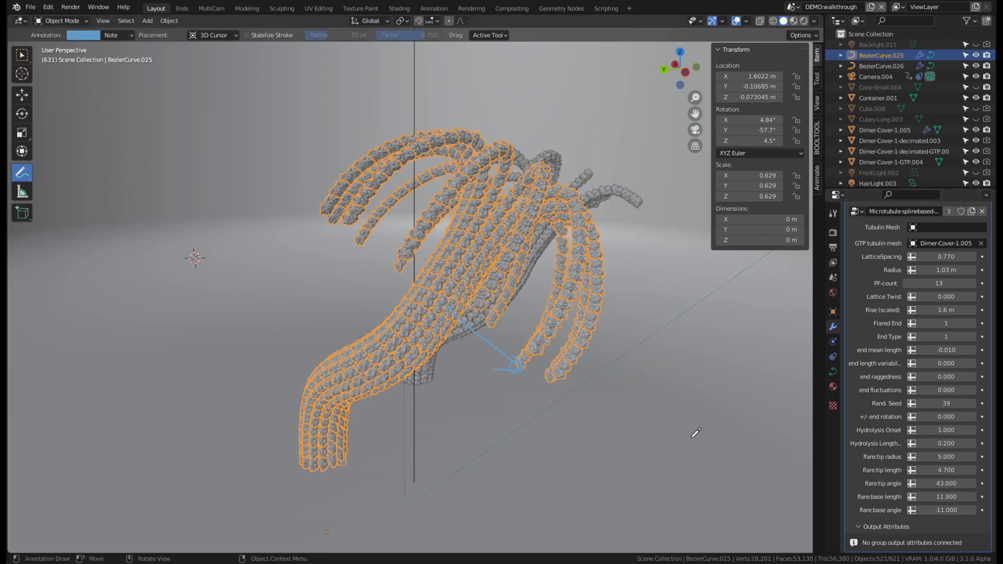
Circle the end of a curled protofilament, label it "Tip", and change the annotation colour to red.
middle_click_drag(695, 432, 673, 425)
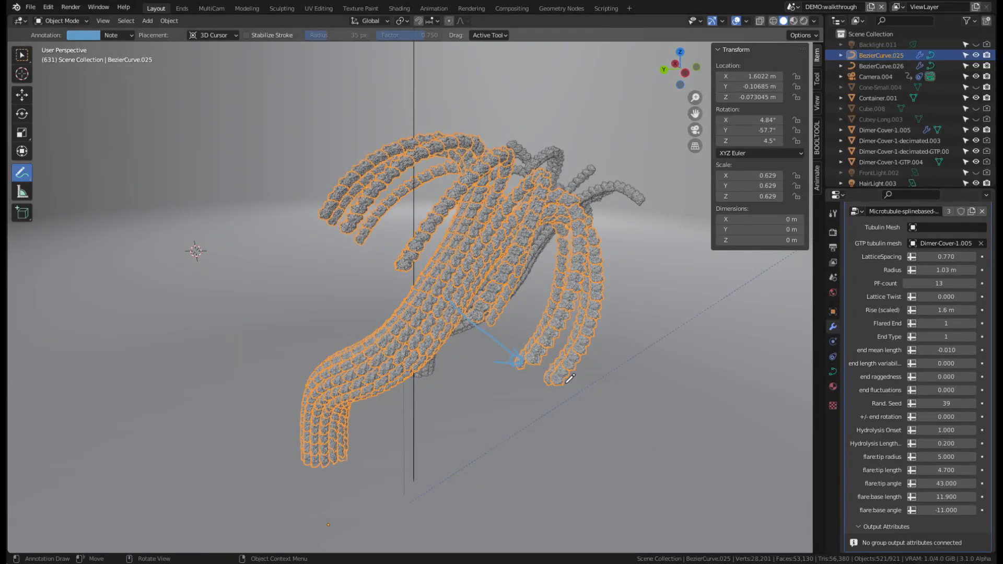
left_click(590, 404)
left_click(86, 39)
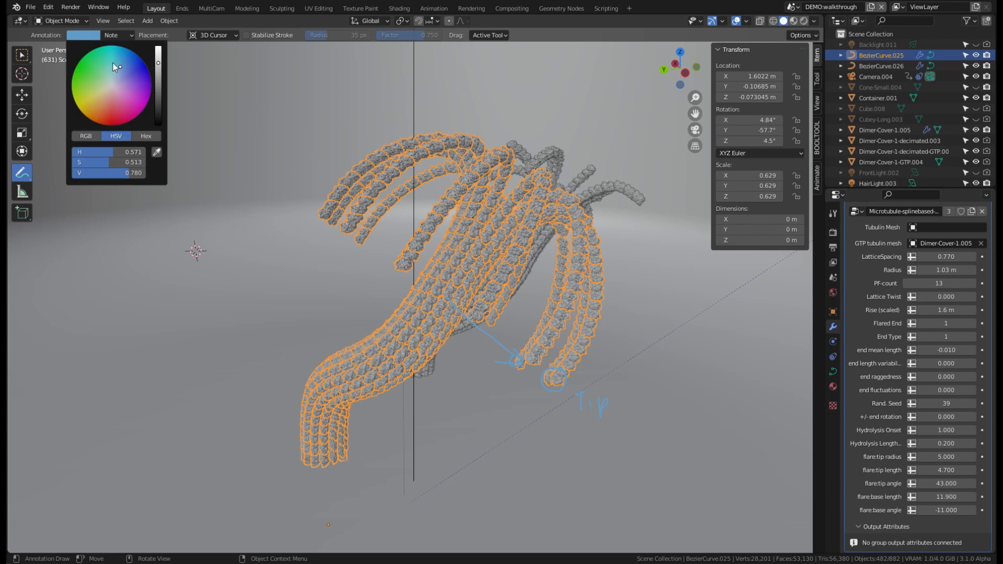
left_click_drag(113, 63, 112, 113)
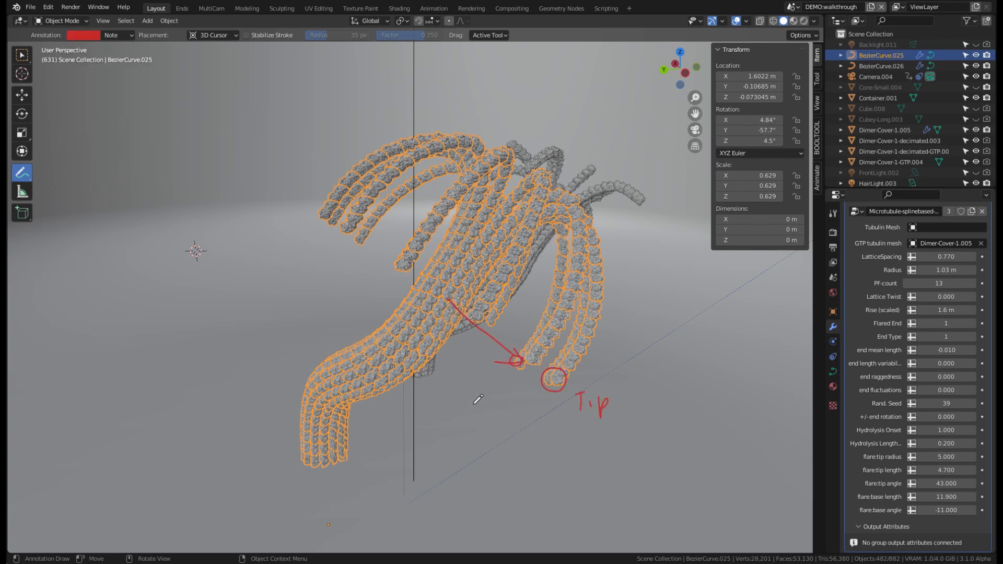
Circle the start of the flare, label it "Base", and sketch handle lines with dashed extensions from the base and tip circles.
mouse_move(452, 304)
left_mouse_down()
mouse_move(439, 307)
mouse_move(447, 299)
mouse_move(434, 329)
mouse_move(460, 326)
mouse_move(476, 346)
left_mouse_up()
left_click_drag(566, 376, 633, 262)
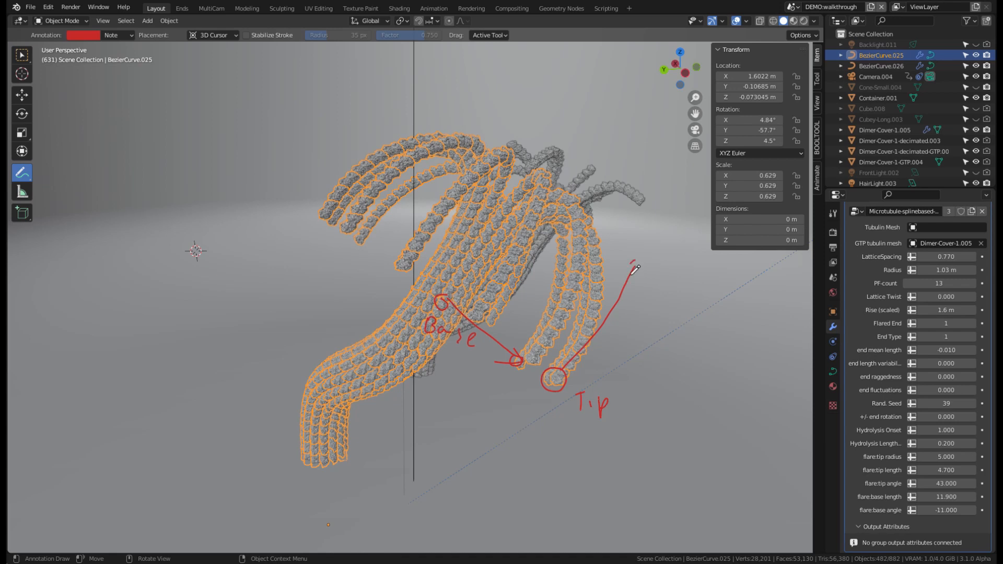
mouse_move(444, 298)
left_mouse_down()
mouse_move(489, 210)
mouse_move(486, 222)
left_mouse_up()
left_click_drag(637, 259, 667, 198)
left_click_drag(502, 207, 538, 147)
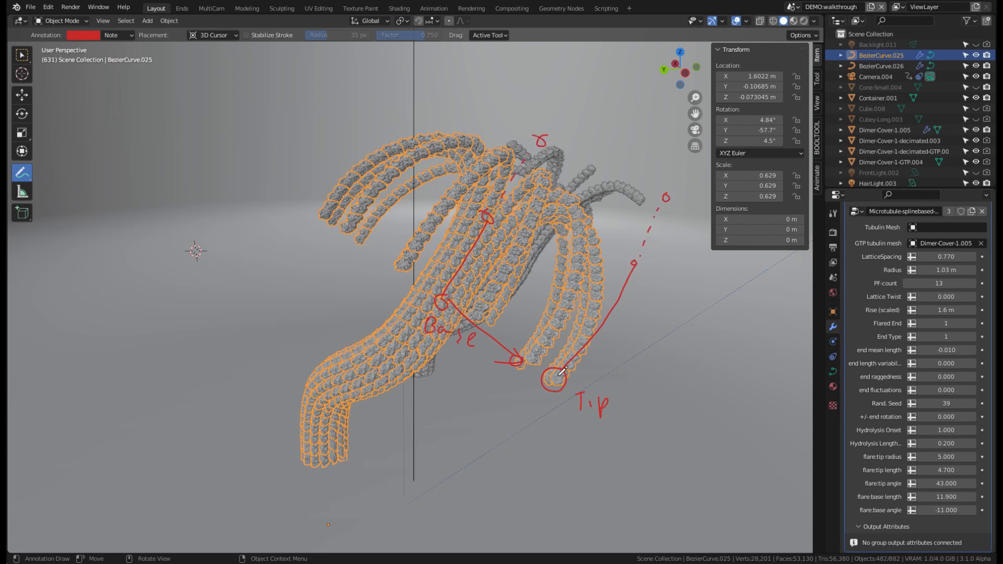
Sketch a second line from both the tip and base circles and mark the angles between the lines with arcs.
left_click_drag(583, 209, 558, 374)
mouse_move(562, 339)
left_mouse_down()
mouse_move(573, 331)
mouse_move(588, 346)
left_mouse_up()
left_click_drag(449, 303, 553, 245)
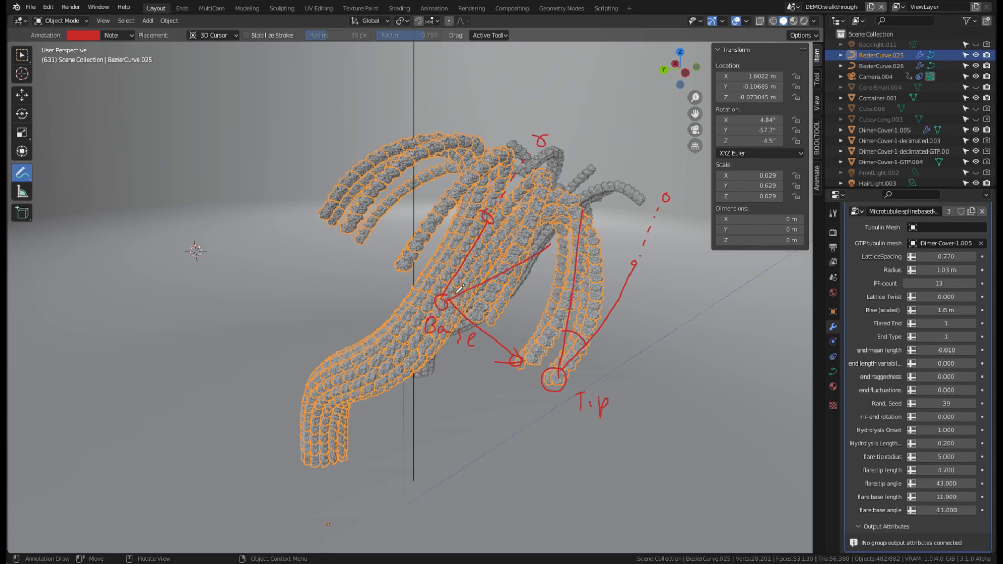
left_click_drag(454, 278, 476, 299)
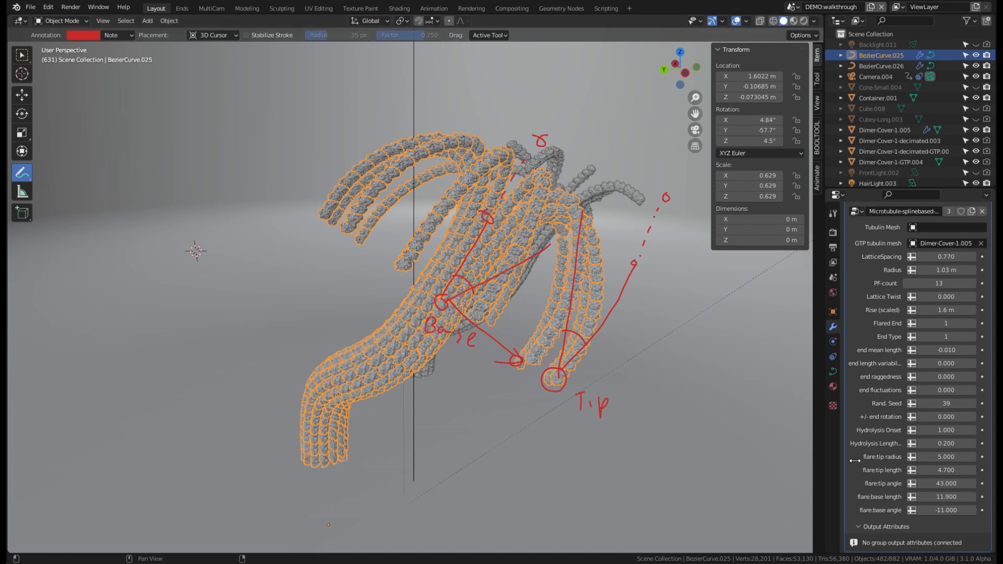
Set the flare tip length to 3.590, tip angle to 24.210, base length to 4.210 and base angle to -14.290.
left_click_drag(960, 473, 937, 497)
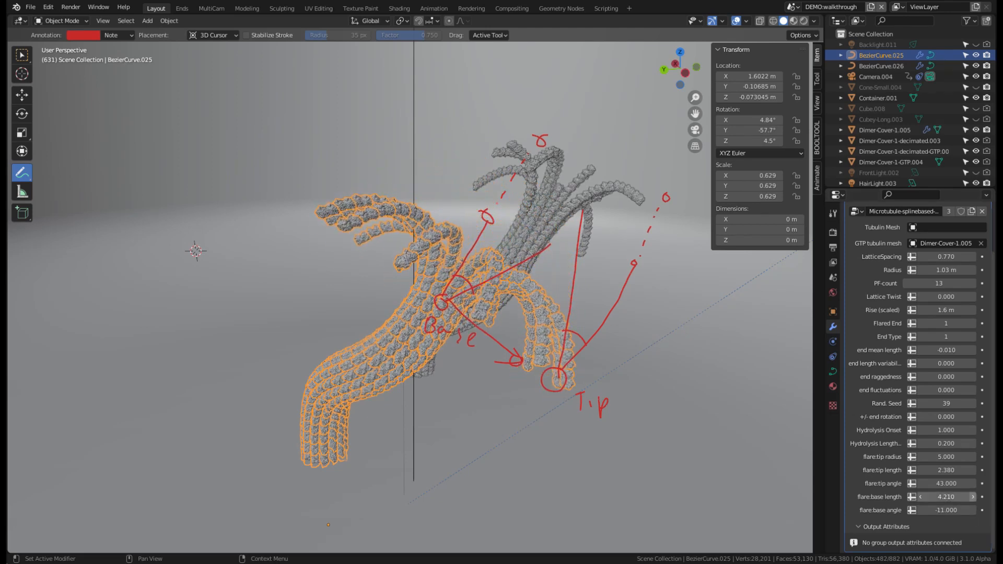
mouse_move(570, 437)
middle_mouse_down()
mouse_move(608, 458)
mouse_move(522, 421)
mouse_move(531, 434)
mouse_move(573, 431)
mouse_move(557, 418)
mouse_move(577, 436)
middle_mouse_up()
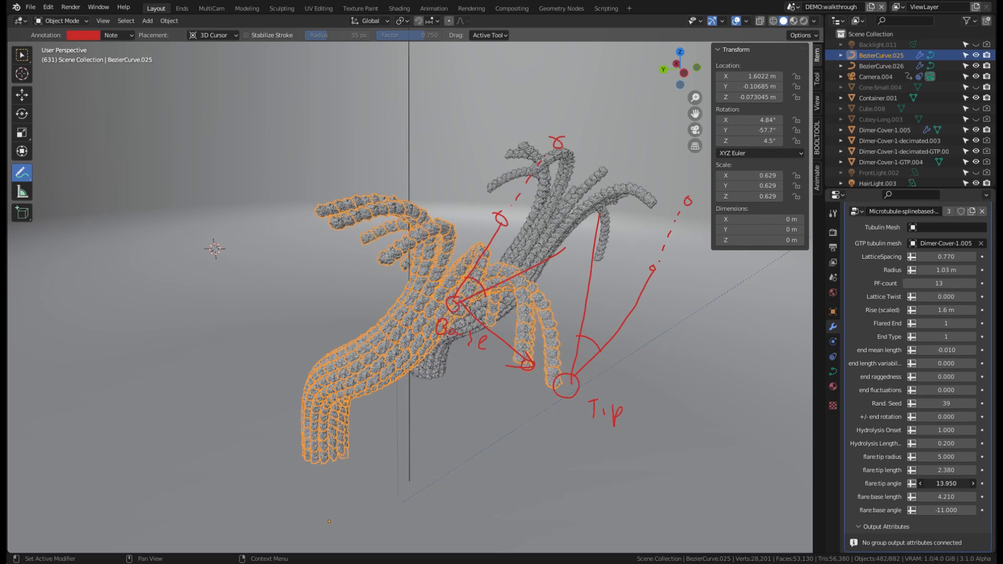
left_click_drag(946, 483, 923, 510)
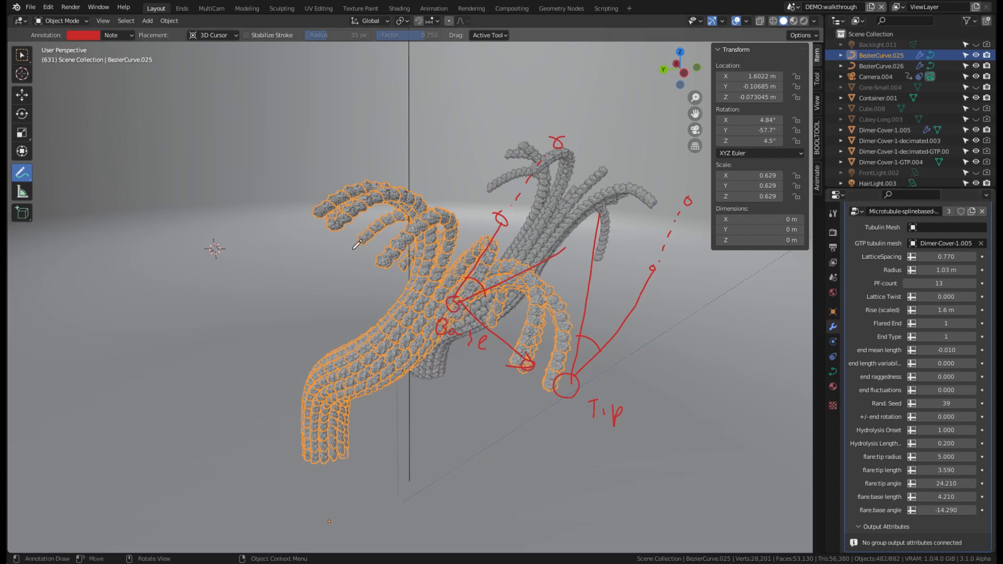
Sketch a large curling arc above the flare and set the tip length to 5.810, tip angle to 48.220 and base angle to -30.
mouse_move(312, 201)
left_mouse_down()
mouse_move(336, 149)
mouse_move(523, 138)
mouse_move(467, 215)
left_mouse_up()
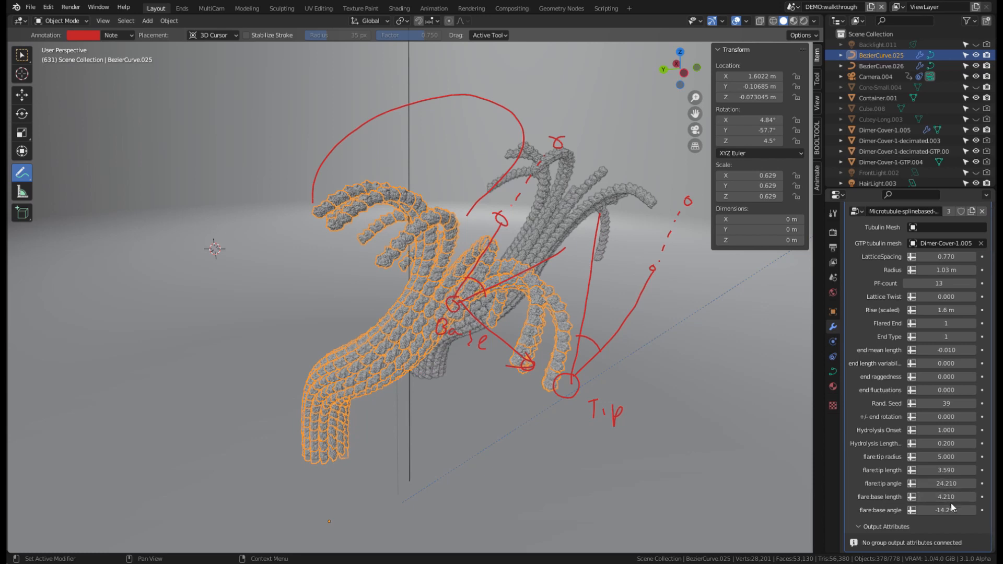
left_click_drag(947, 470, 982, 484)
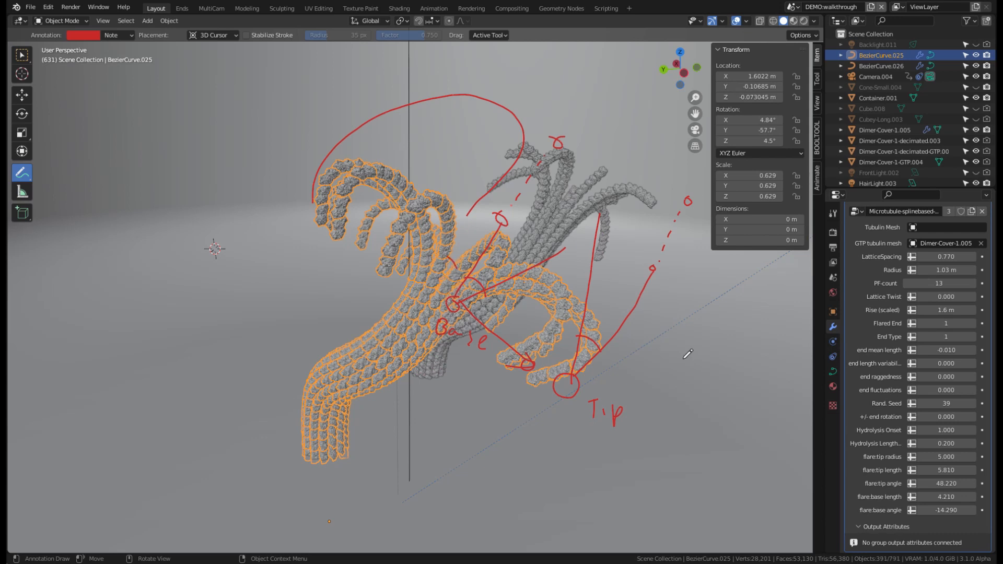
left_click_drag(968, 510, 944, 510)
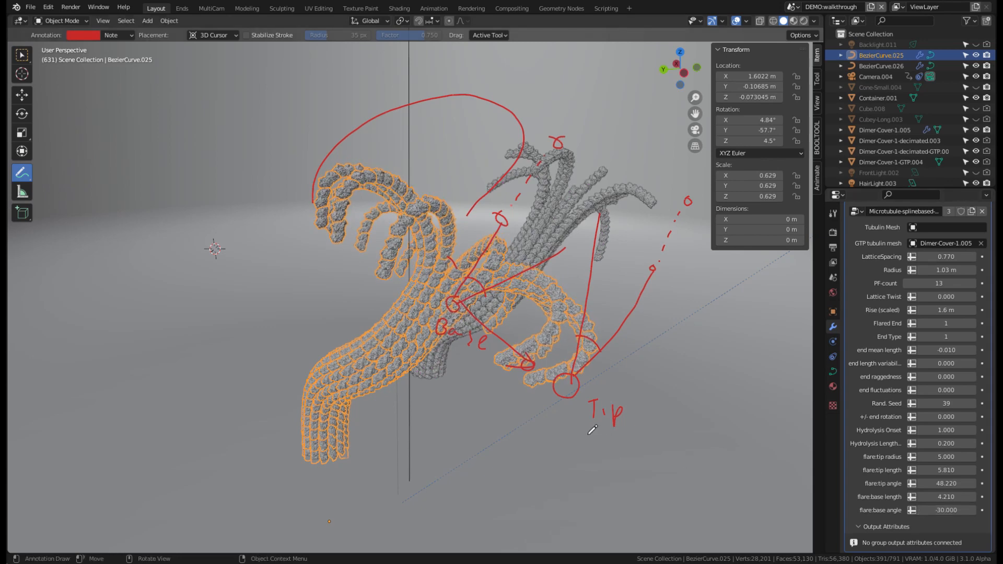
Erase the red annotation circles, handle lines, angle arcs and labels drawn around the flared microtubules.
mouse_move(589, 428)
middle_mouse_down()
mouse_move(660, 418)
mouse_move(569, 407)
mouse_move(691, 416)
mouse_move(702, 466)
mouse_move(601, 433)
mouse_move(490, 417)
mouse_move(610, 406)
mouse_move(609, 432)
mouse_move(540, 440)
mouse_move(578, 448)
middle_mouse_up()
left_click_drag(664, 439, 602, 299, "ctrl")
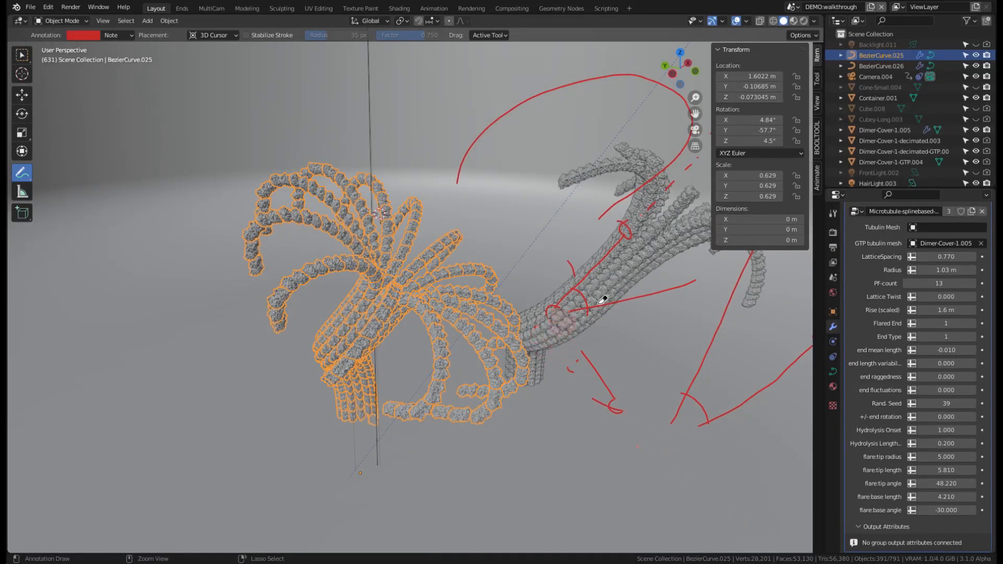
mouse_move(576, 411)
left_mouse_down("ctrl")
mouse_move(616, 365)
mouse_move(747, 413)
left_mouse_up("ctrl")
mouse_move(625, 417)
middle_mouse_down()
mouse_move(613, 403)
mouse_move(627, 397)
mouse_move(672, 406)
mouse_move(670, 417)
mouse_move(726, 415)
mouse_move(654, 364)
mouse_move(631, 406)
mouse_move(387, 408)
mouse_move(632, 141)
mouse_move(575, 220)
mouse_move(539, 343)
mouse_move(548, 370)
middle_mouse_up()
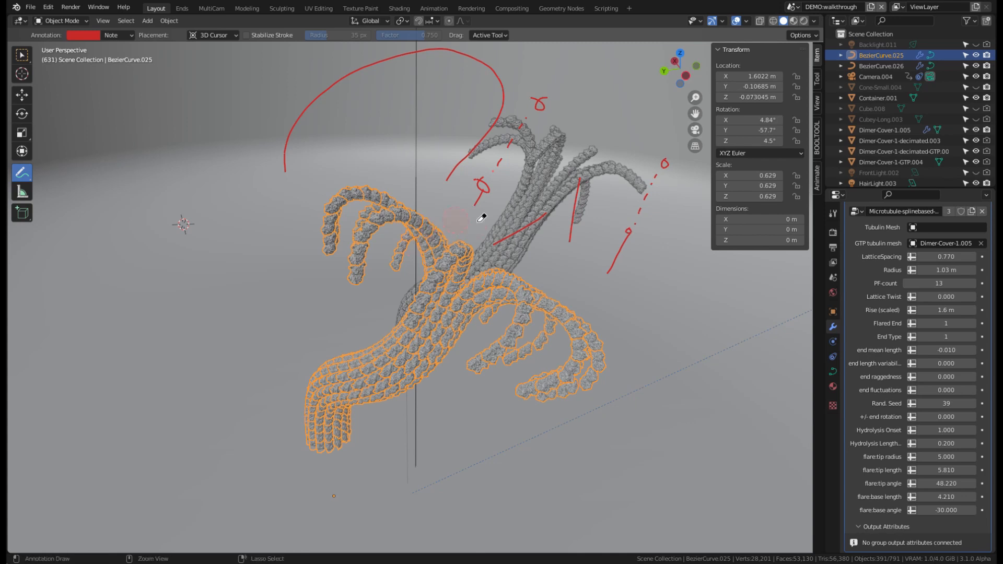
left_click_drag(482, 217, 519, 137, "ctrl")
mouse_move(484, 229)
left_mouse_down("ctrl")
mouse_move(547, 218)
mouse_move(576, 257)
mouse_move(622, 277)
mouse_move(638, 195)
mouse_move(483, 134)
mouse_move(454, 185)
left_mouse_up("ctrl")
left_click_drag(528, 102, 443, 63, "ctrl")
mouse_move(511, 122)
left_mouse_down("ctrl")
mouse_move(360, 79)
mouse_move(286, 187)
left_mouse_up("ctrl")
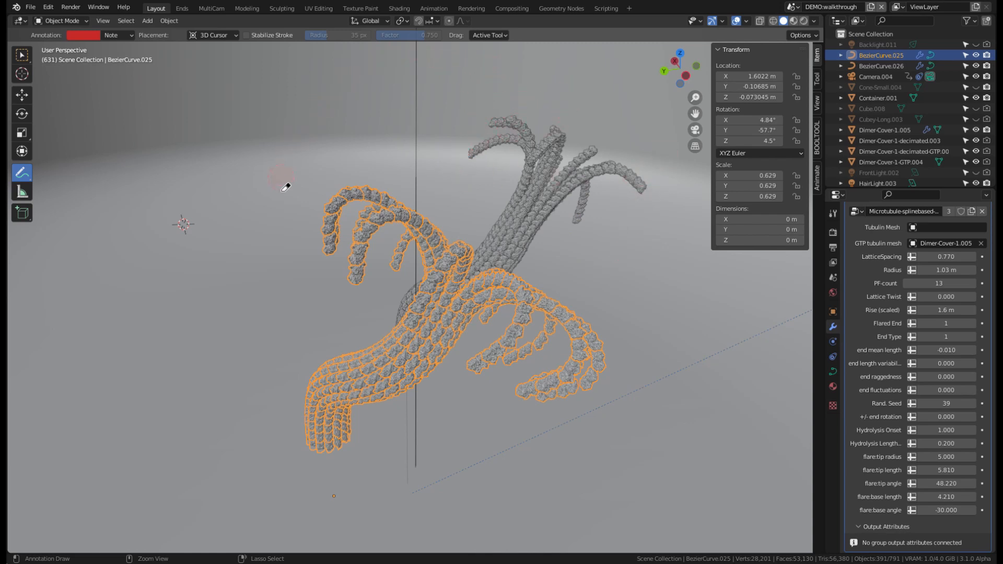
Set the selected microtubule's end mean length to -0.730 and its end length variability to 0.690.
middle_click_drag(566, 213, 510, 256)
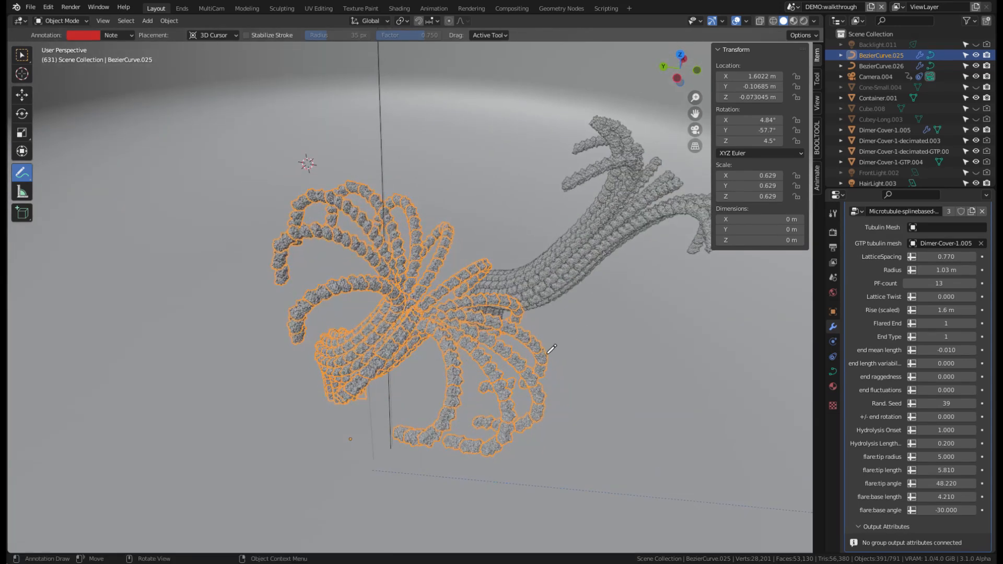
middle_click_drag(551, 349, 520, 336)
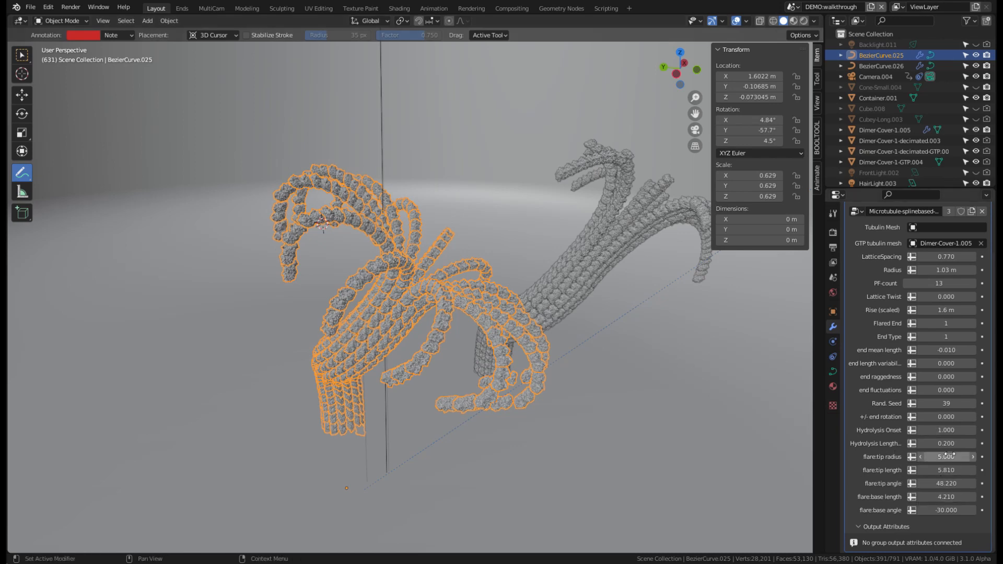
middle_click_drag(527, 376, 558, 408)
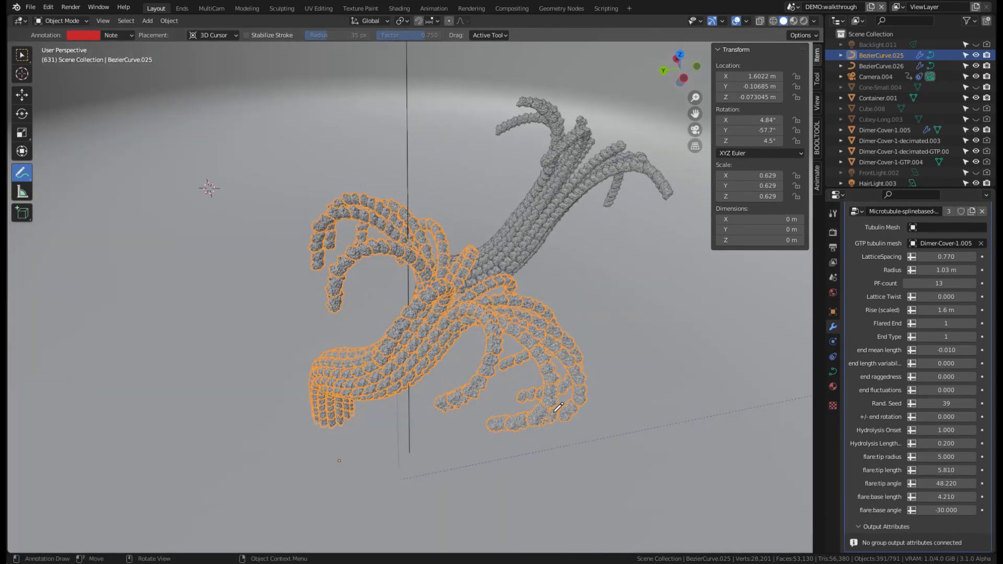
middle_click_drag(558, 369, 524, 352)
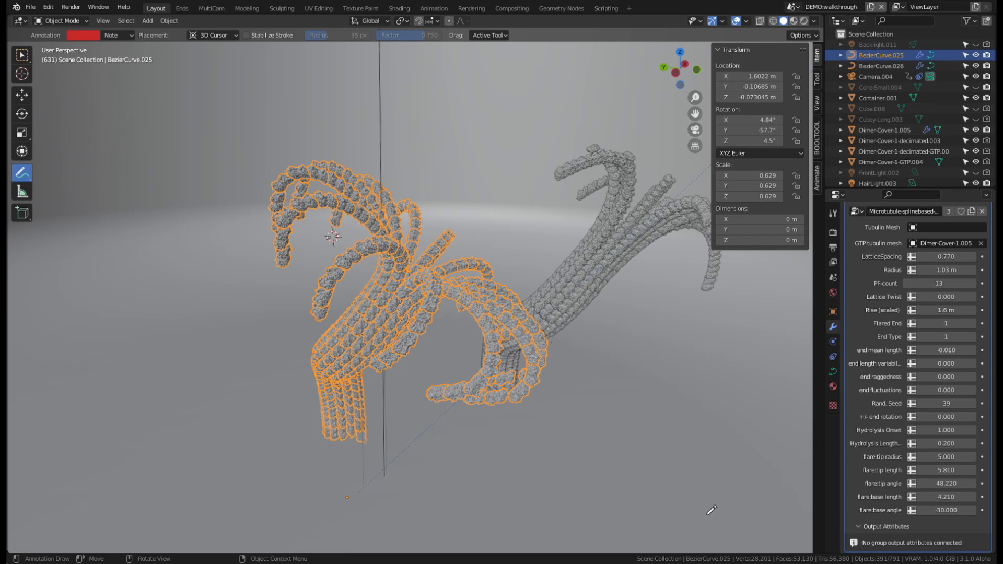
middle_click_drag(750, 413, 475, 277)
left_click(946, 350)
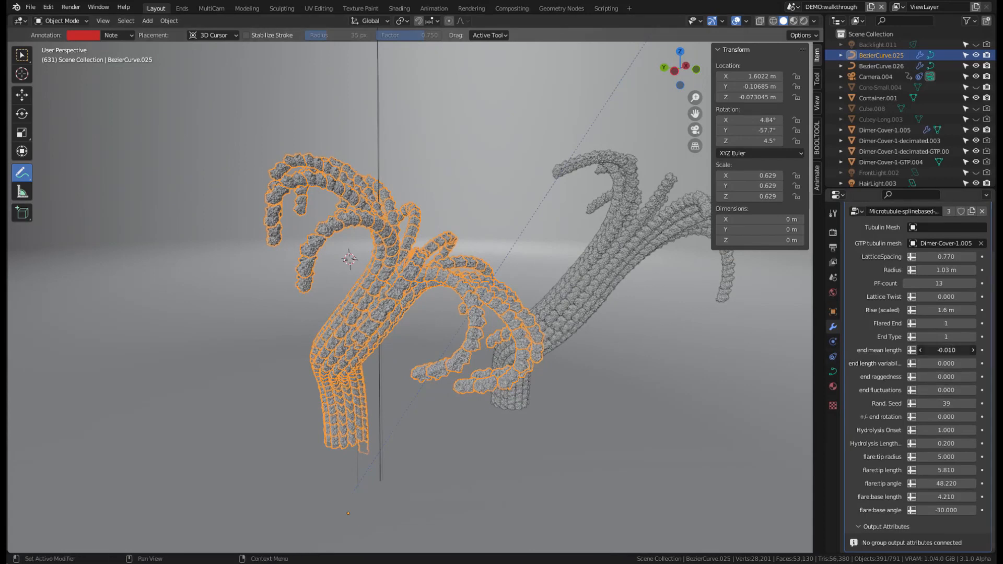
type("-0.81")
key("Return")
mouse_move(947, 350)
left_mouse_down()
mouse_move(983, 363)
mouse_move(939, 350)
left_mouse_up()
middle_click_drag(512, 331, 503, 366)
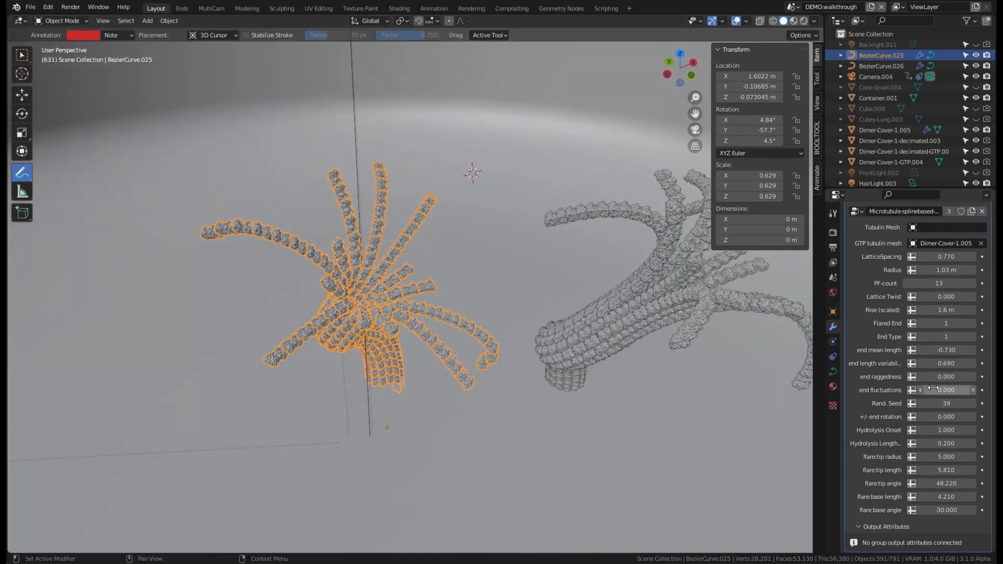
Duplicate the selected microtubule and place the copy beside the original, on the side away from the other microtubule.
middle_click_drag(429, 377, 408, 361)
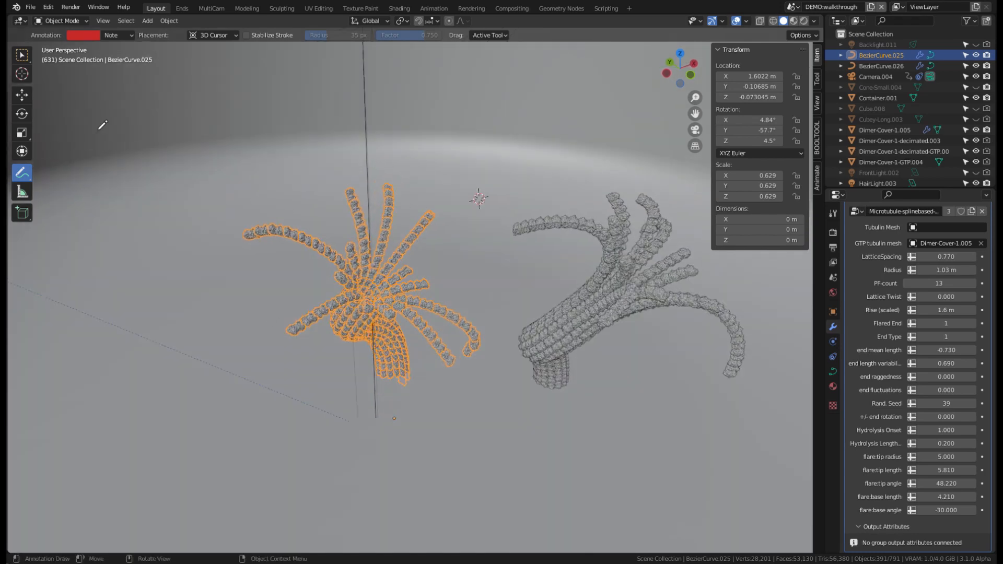
left_click(22, 55)
key("shift+d")
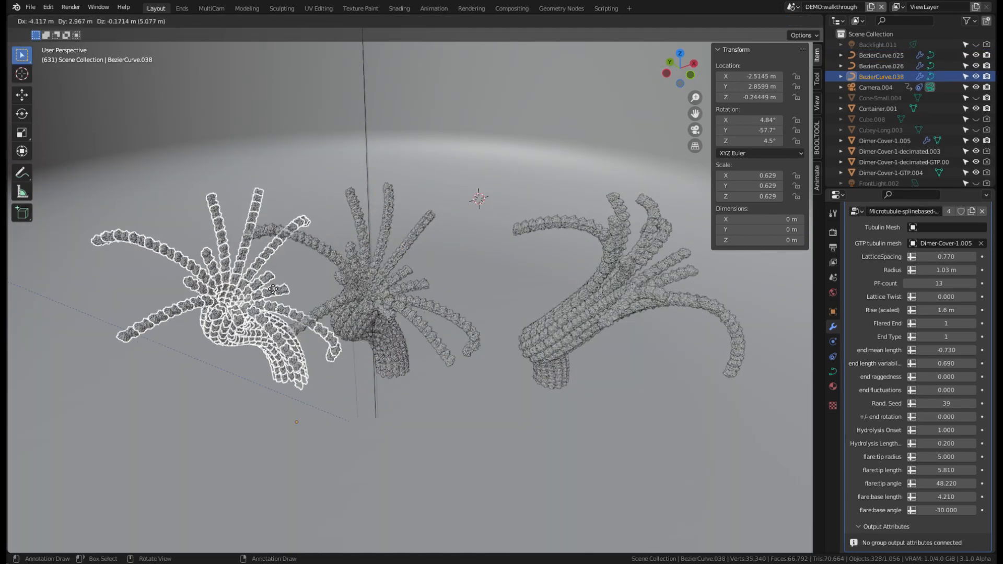
left_click(252, 312)
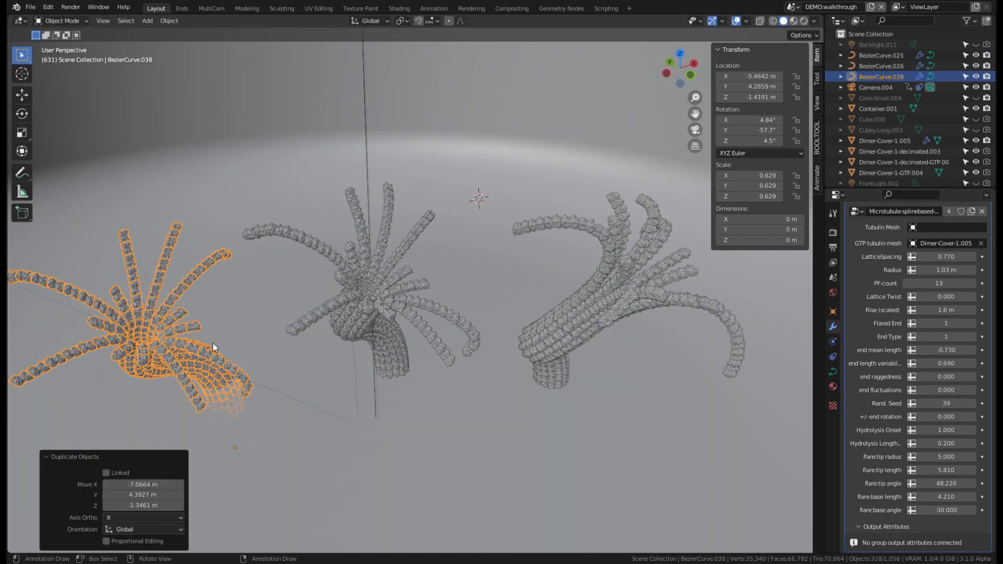
key("g")
left_click(209, 315)
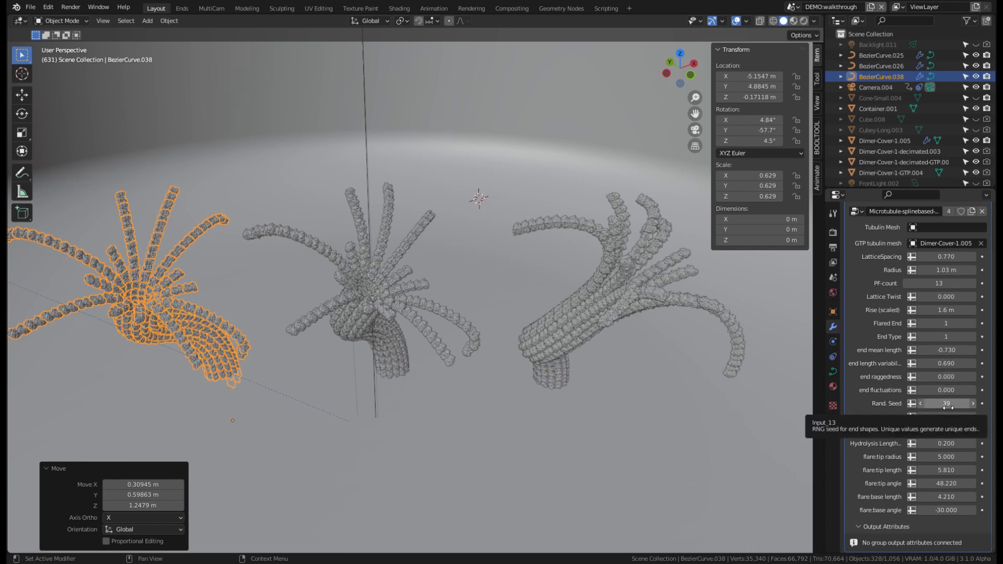
Change the duplicated microtubule's random seed to 89 to generate a different end shape.
left_click_drag(948, 408, 985, 407)
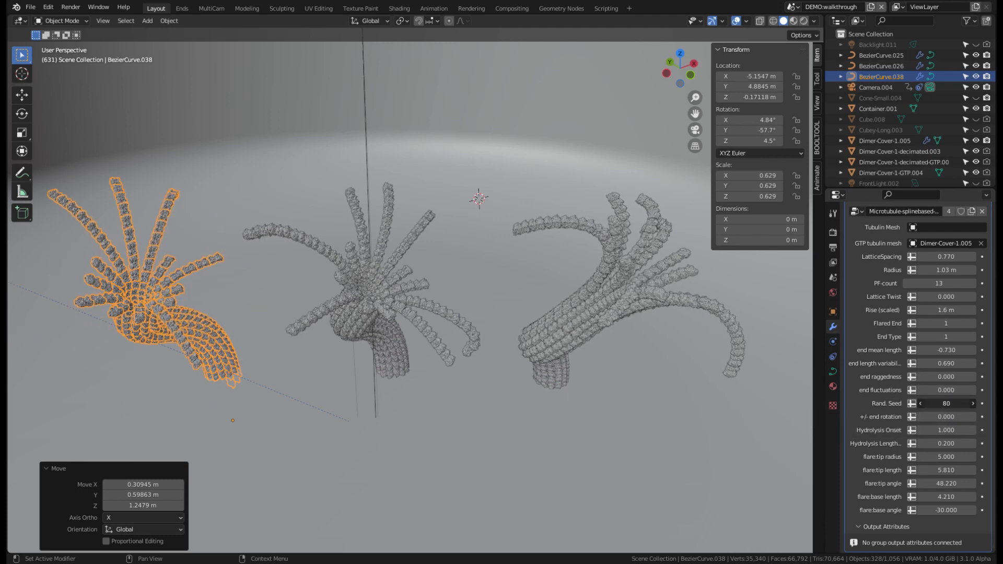
left_click(972, 403)
left_click(973, 404)
left_click(972, 404)
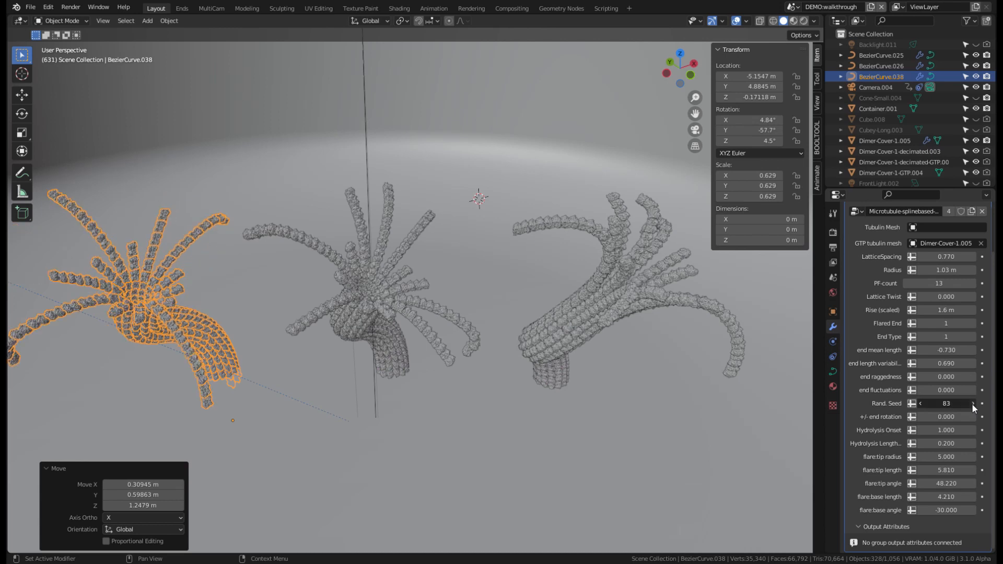
left_click(972, 404)
left_click(972, 404)
left_click(972, 403)
left_click(972, 404)
left_click(972, 403)
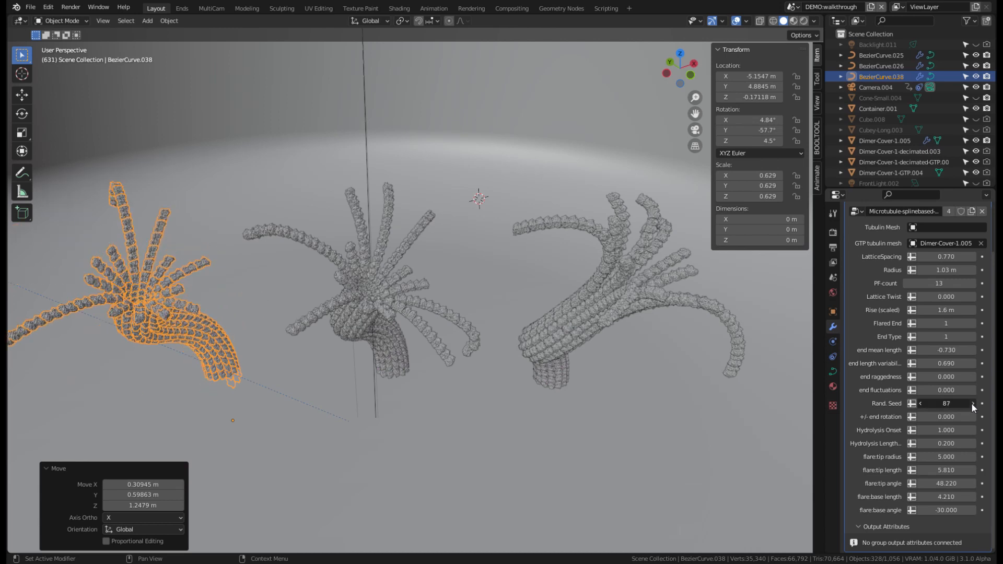
left_click(972, 404)
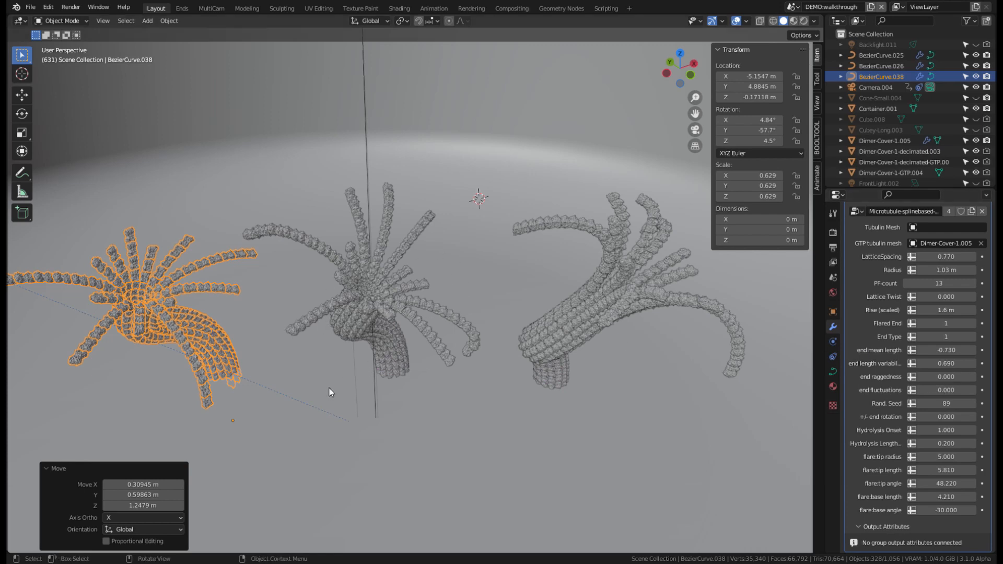
Duplicate the microtubule again, place the copy above the others and set its random seed to 92.
key("shift+d")
left_click(360, 275)
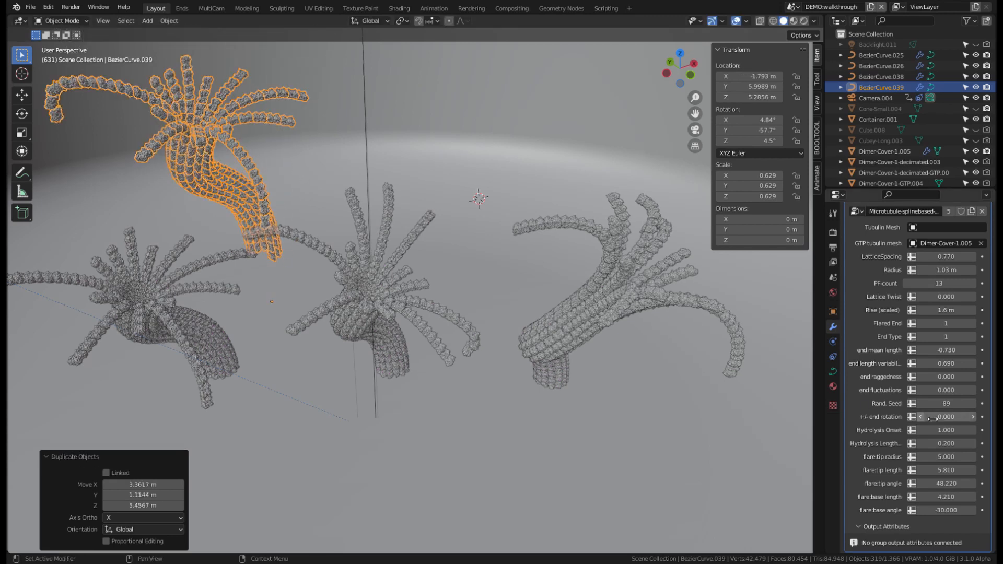
left_click(972, 403)
left_click(972, 404)
left_click(972, 403)
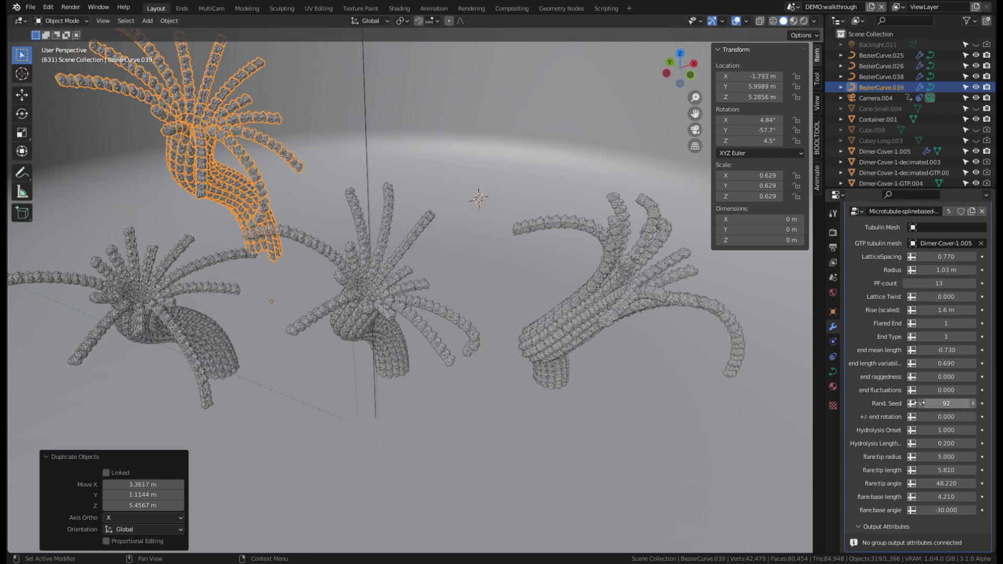
Set the end raggedness of the uppermost microtubule copy to 0.170.
mouse_move(413, 342)
middle_mouse_down()
mouse_move(390, 356)
mouse_move(415, 331)
middle_mouse_up()
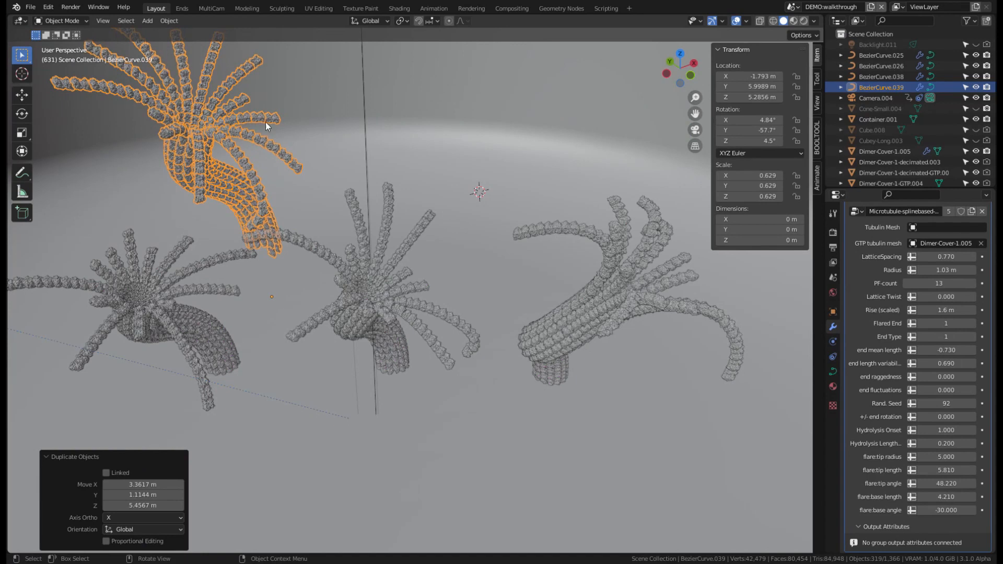
middle_click_drag(235, 118, 190, 102)
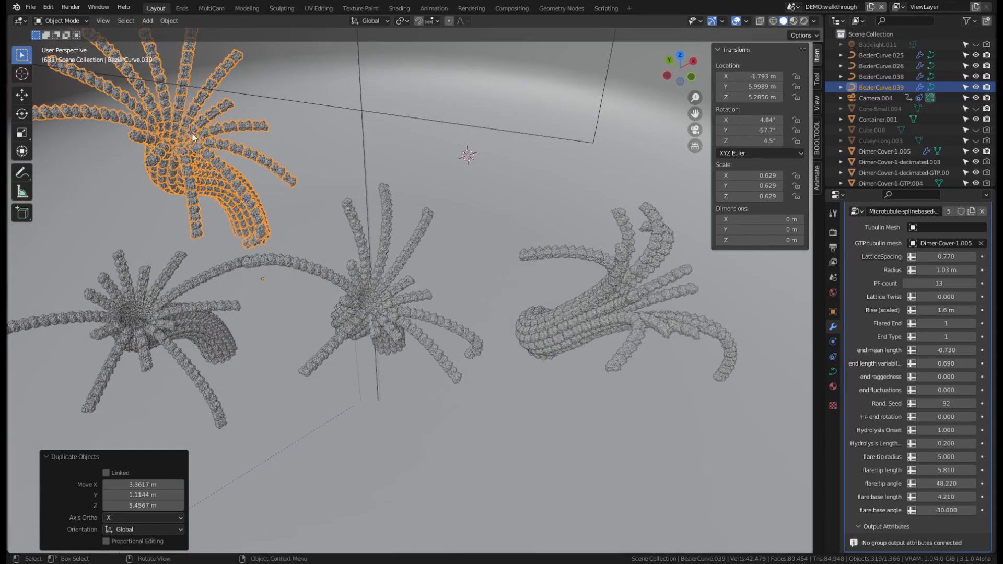
middle_click_drag(228, 130, 405, 148)
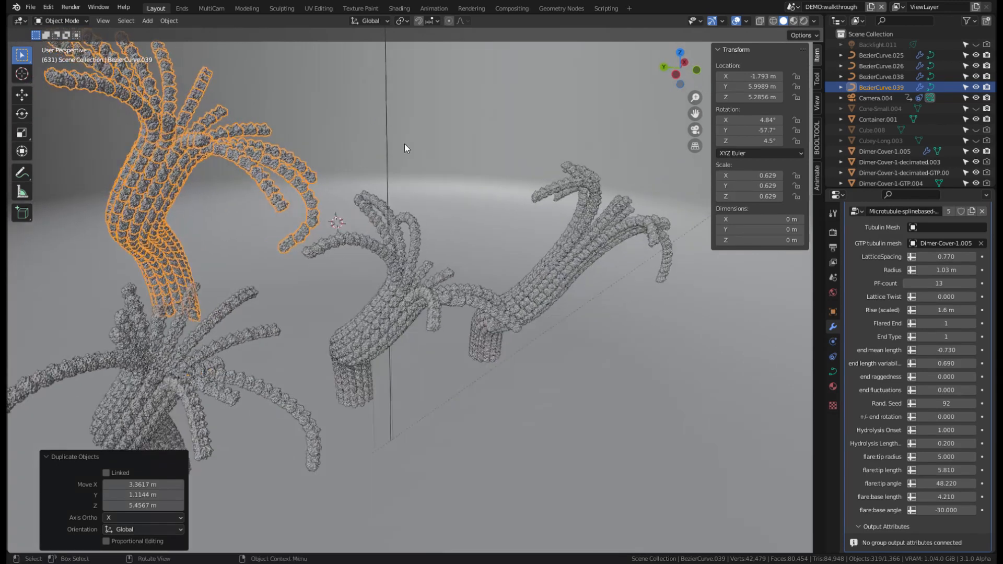
left_click_drag(923, 380, 940, 380)
middle_click_drag(325, 310, 362, 322)
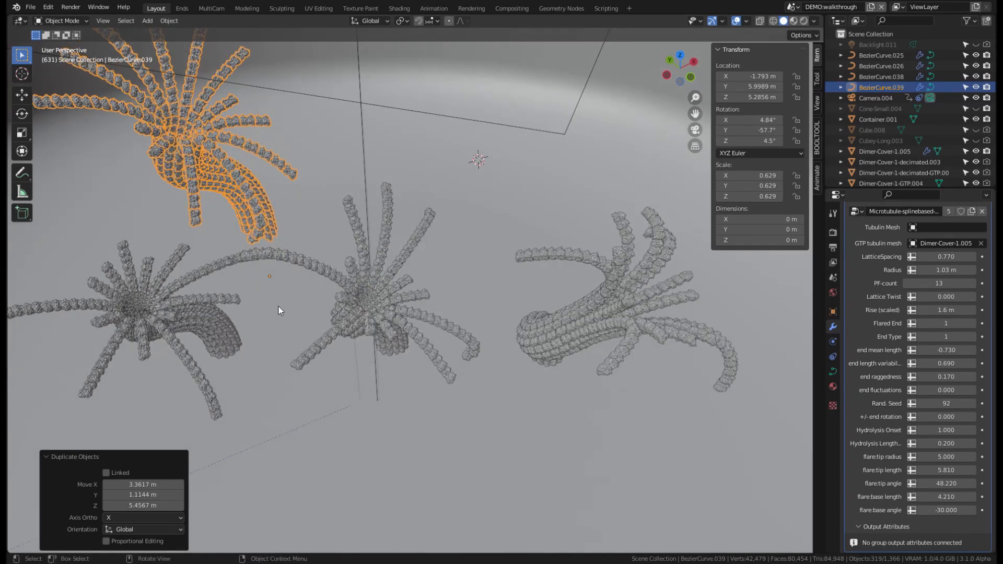
Vary the random seed of the original middle microtubule, trying 276 and settling on 366.
left_click(364, 300)
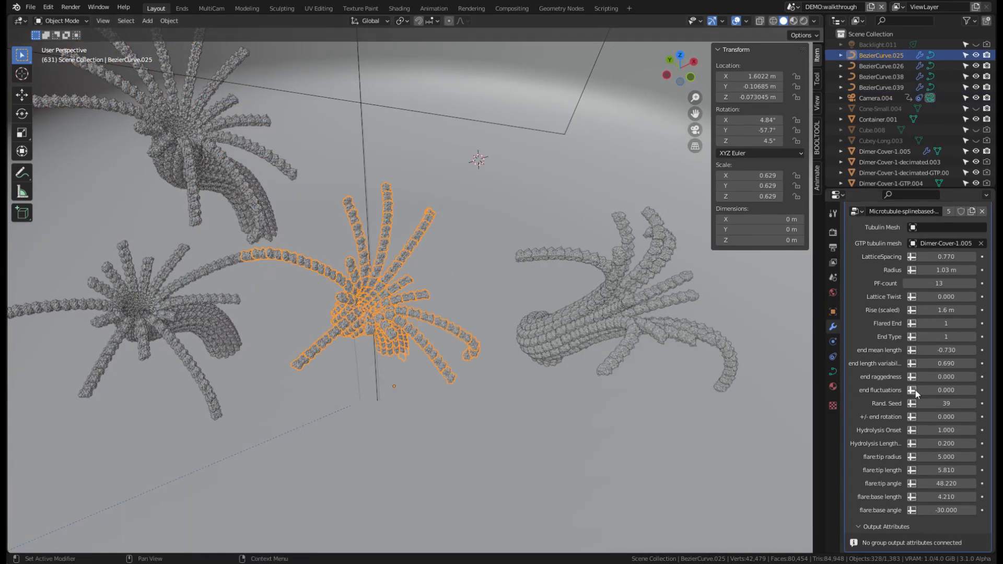
middle_click_drag(255, 205, 217, 211)
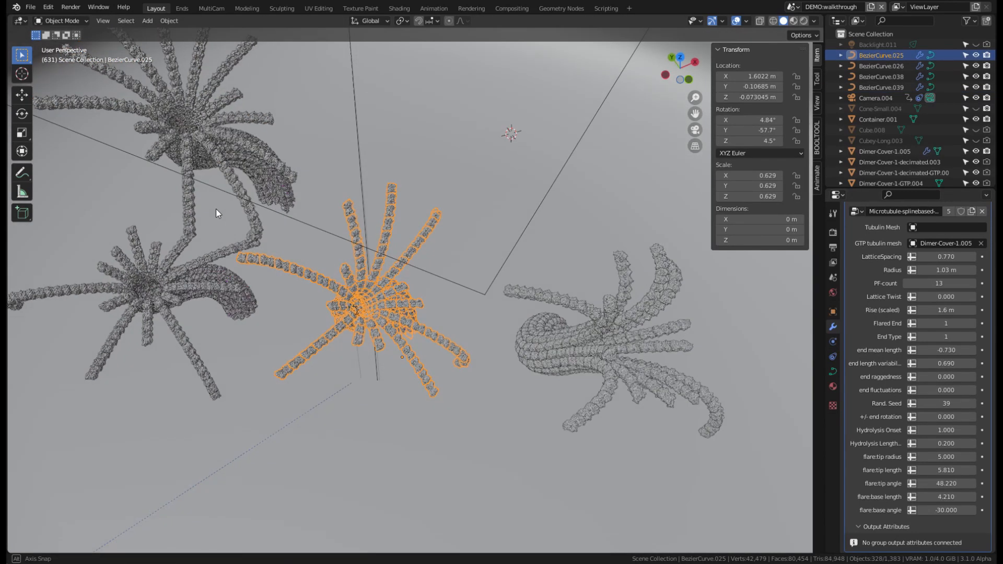
middle_click_drag(535, 327, 821, 360)
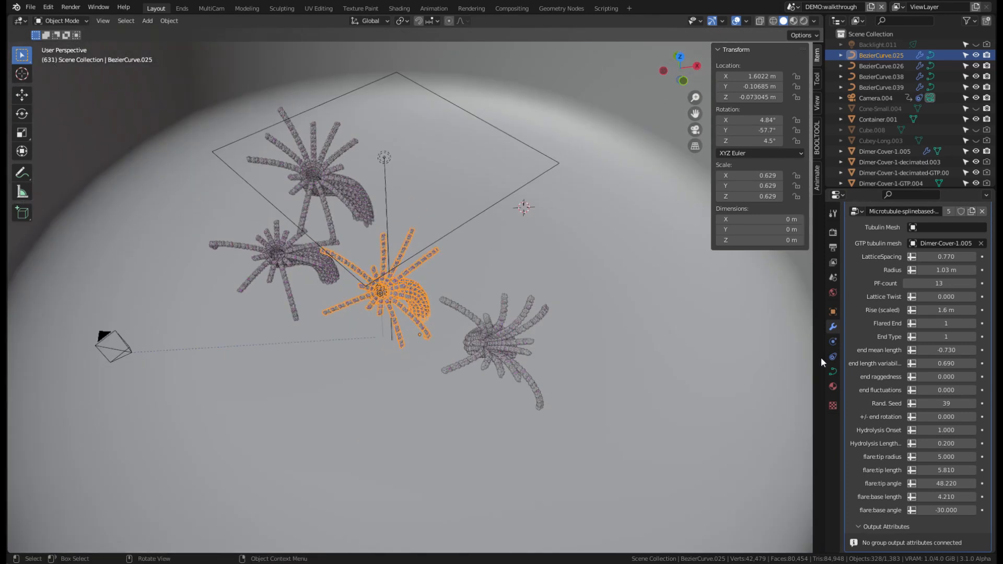
middle_click_drag(381, 391, 345, 334)
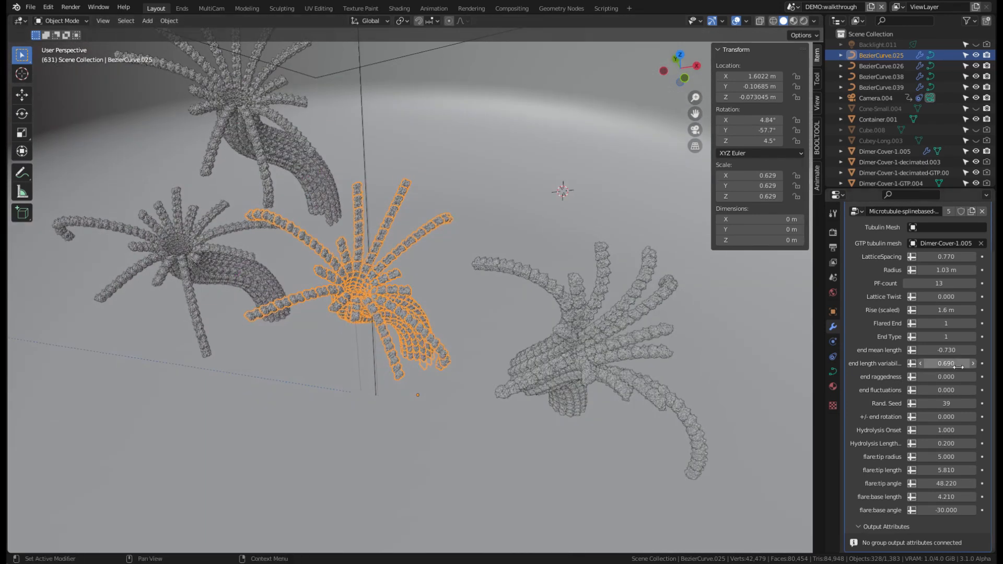
mouse_move(951, 401)
left_mouse_down()
mouse_move(867, 401)
mouse_move(950, 401)
mouse_move(867, 401)
mouse_move(951, 402)
mouse_move(938, 402)
left_mouse_up()
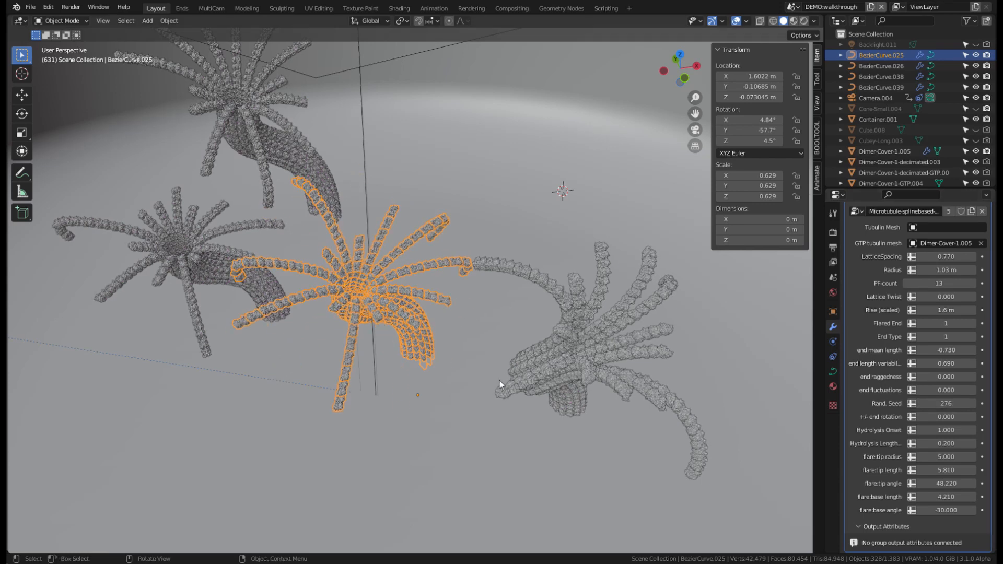
scroll(409, 334, "up", 4)
mouse_move(431, 343)
middle_mouse_down()
mouse_move(470, 356)
mouse_move(393, 313)
mouse_move(447, 351)
middle_mouse_up()
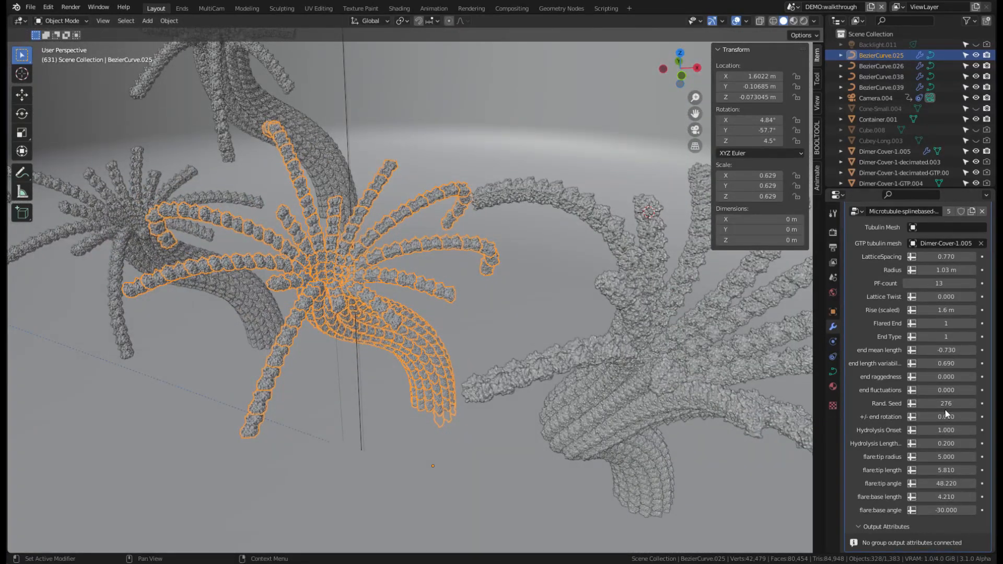
left_click_drag(945, 403, 977, 403)
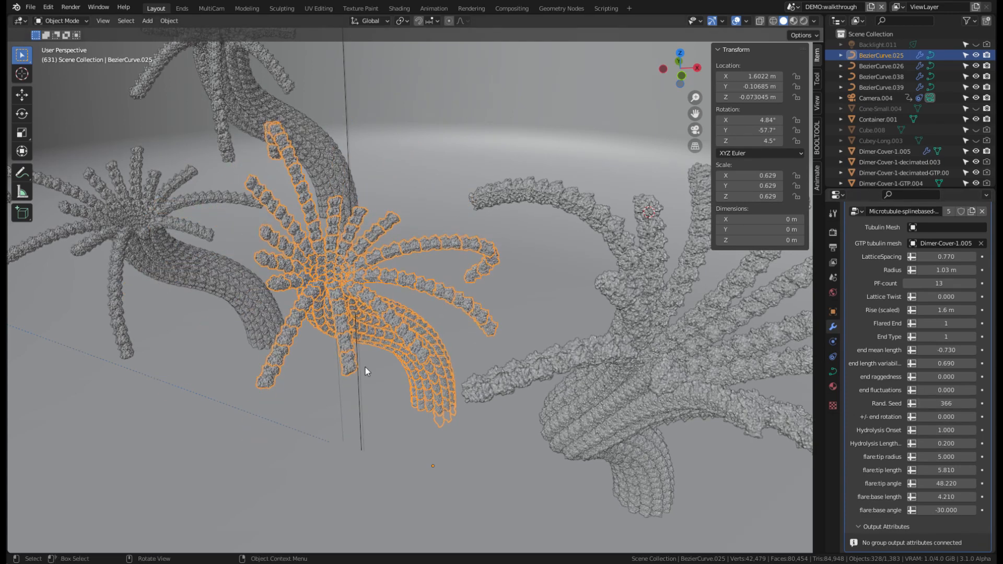
Examine the flared ends of all four microtubules from several angles and select the uppermost copy.
middle_click_drag(366, 368, 256, 243)
scroll(273, 189, "down", 8)
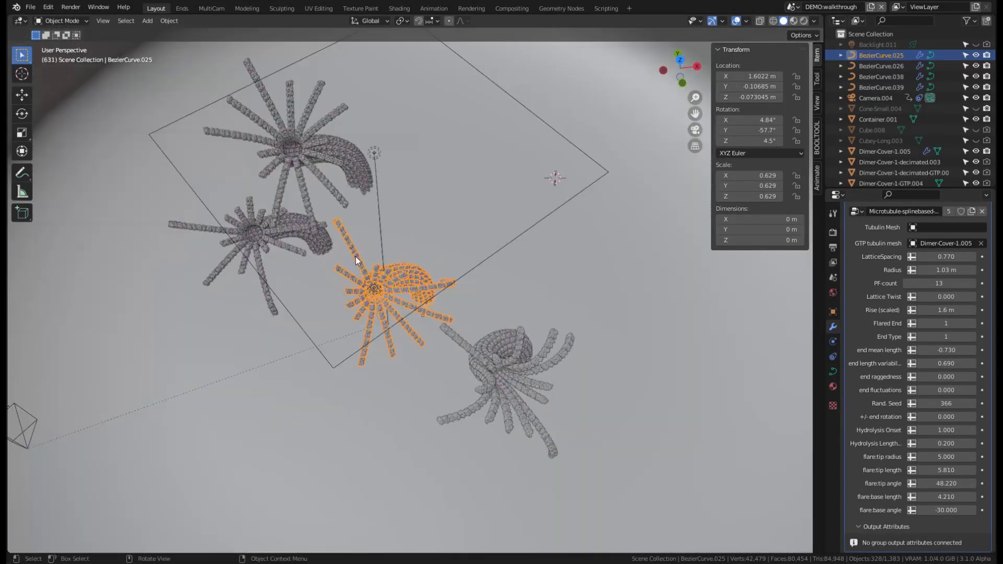
middle_click_drag(356, 256, 379, 333)
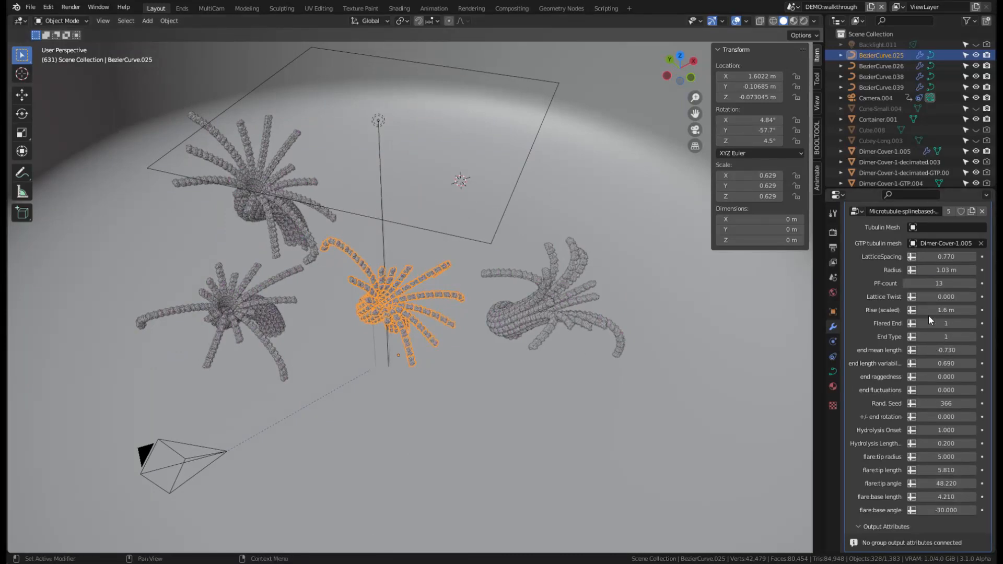
middle_click_drag(426, 287, 457, 322)
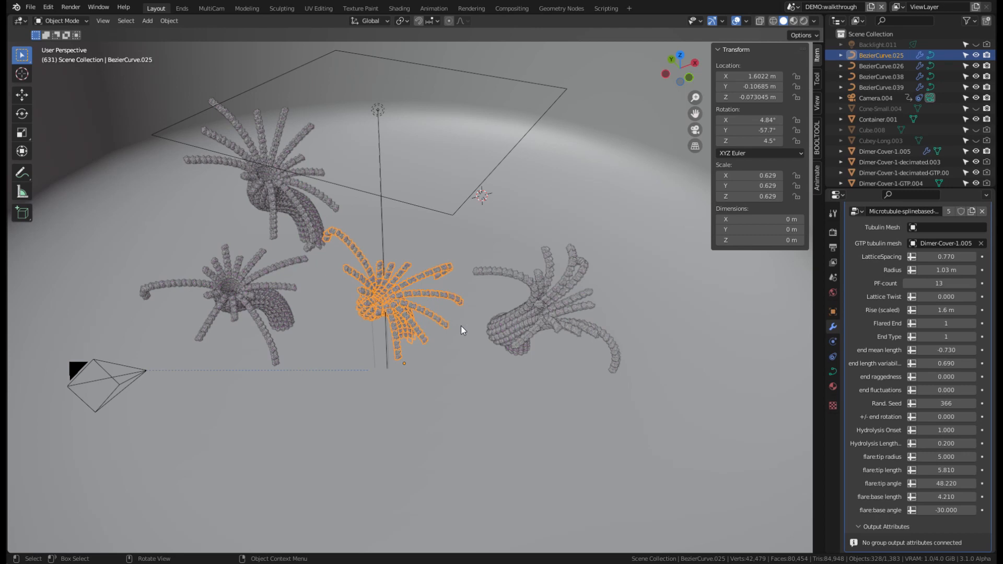
middle_click_drag(461, 325, 376, 301)
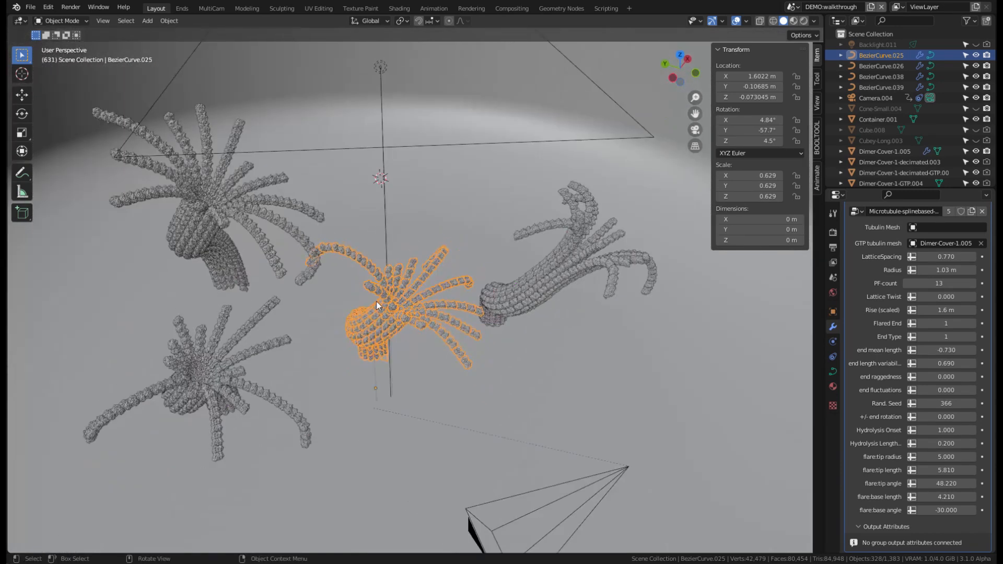
left_click(199, 222)
middle_click_drag(195, 221, 260, 223)
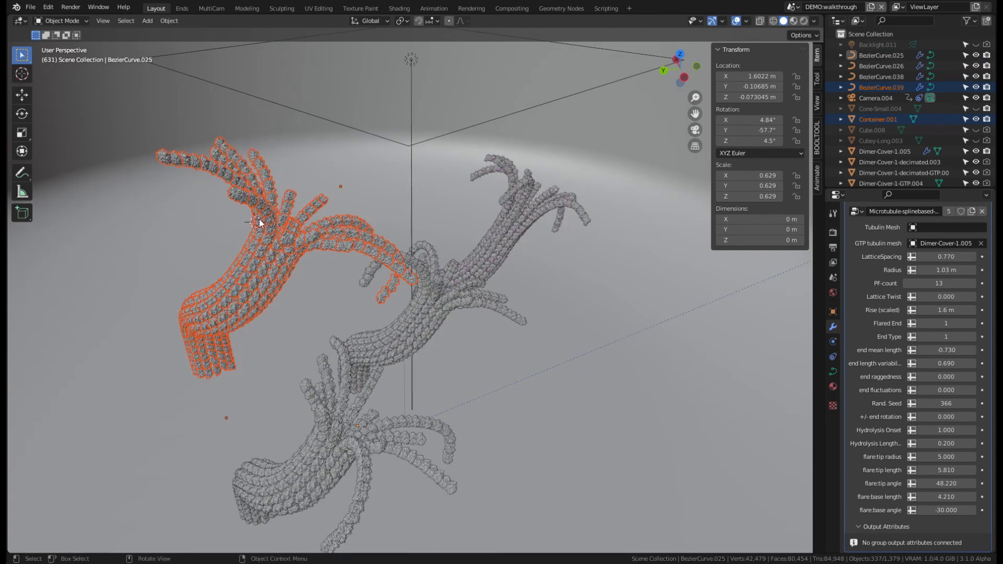
Enter Edit Mode on the uppermost microtubule's curve and move its flared-end control point about 5.7 m along negative Y and 2 m up.
key("Tab")
left_click(278, 235)
key("g")
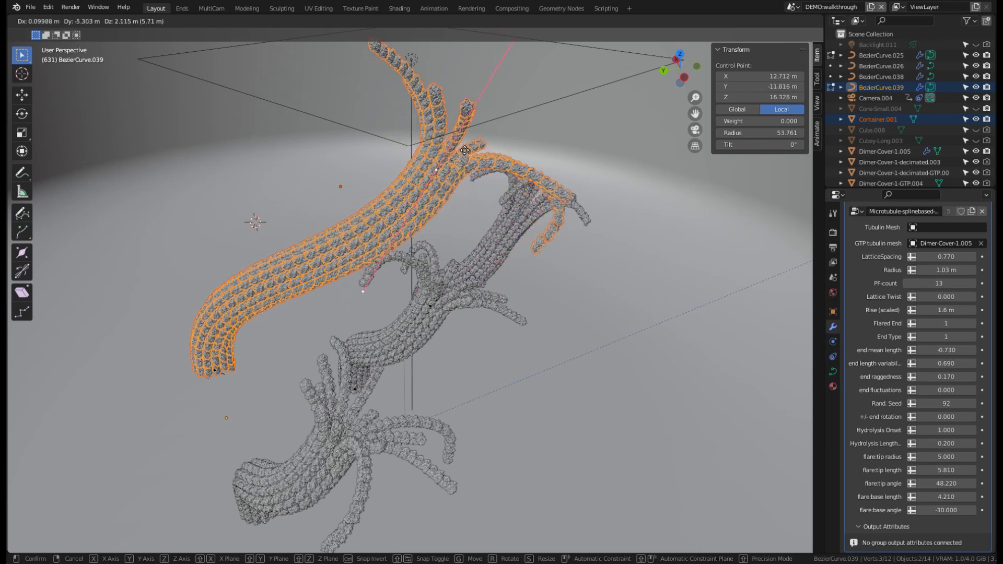
left_click(479, 157)
Redirect the flared end by moving the end point's outer handle about -5.6 m in X, -7.1 m in Y and -5.8 m in Z.
scroll(495, 186, "down", 2)
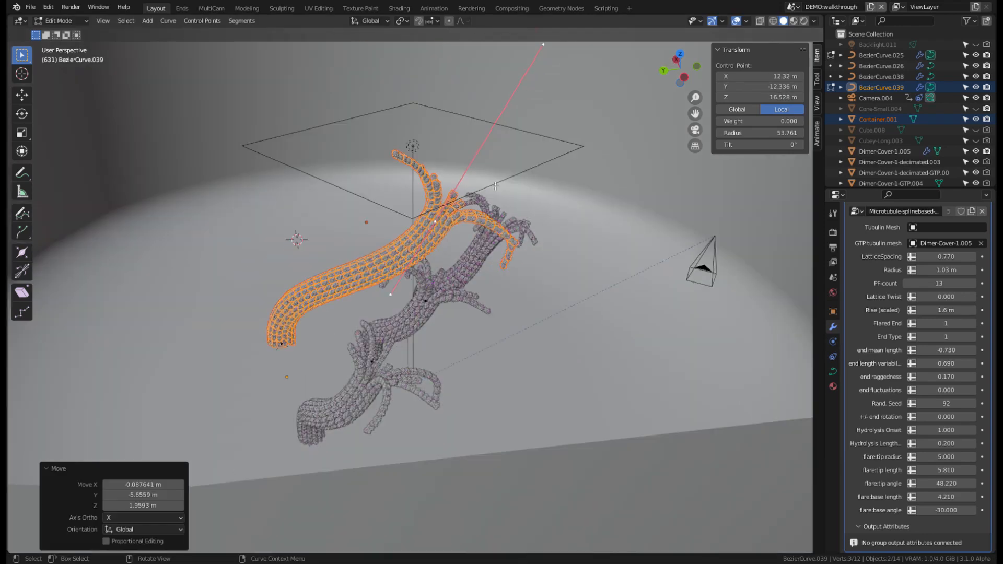
middle_click_drag(495, 186, 530, 146)
left_click(543, 94)
key("g")
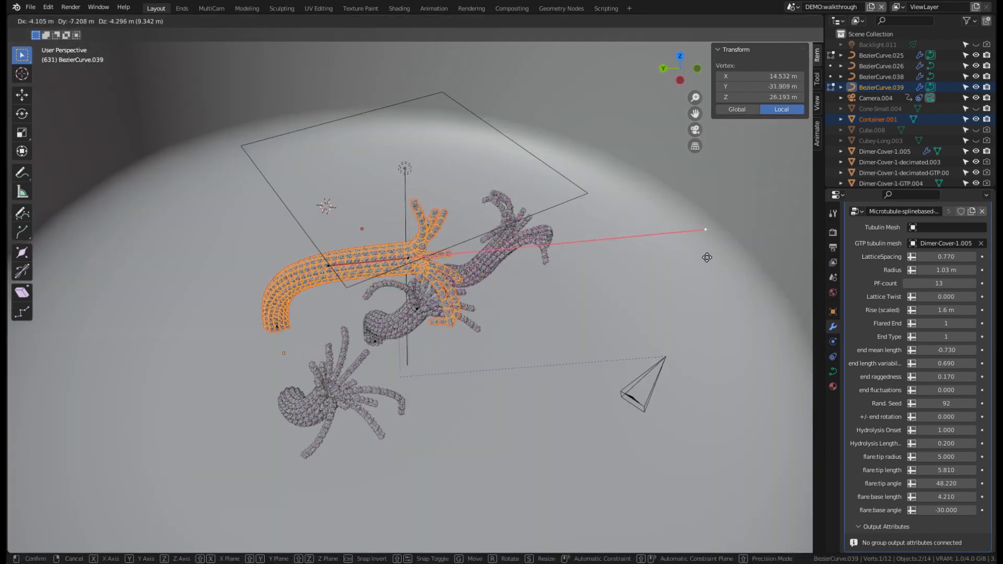
left_click(702, 279)
Lengthen the microtubule by moving its flared-end control point about 9.6 m along negative Y and 2.5 m up.
middle_click_drag(546, 269, 407, 334)
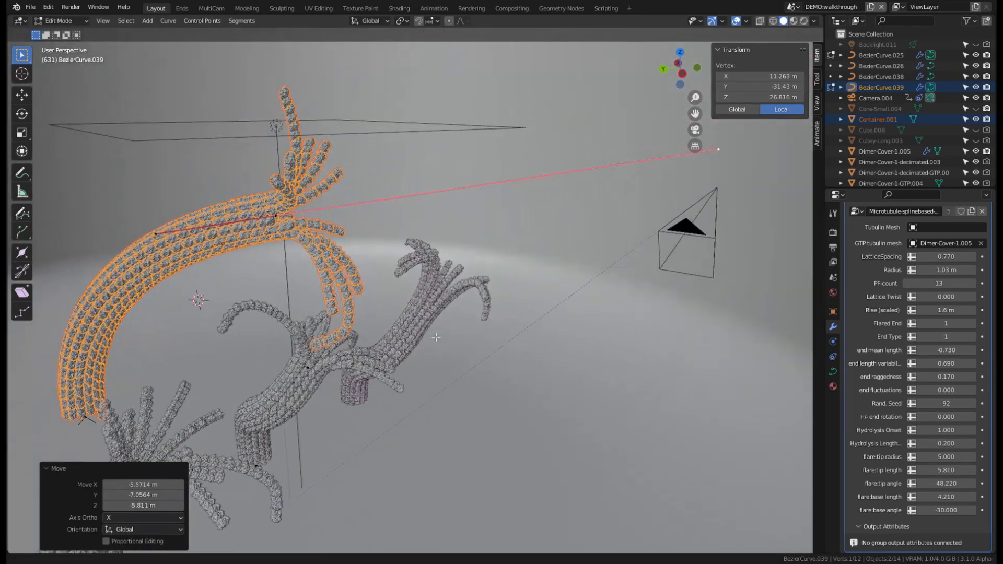
scroll(281, 260, "up", 2)
scroll(225, 232, "down", 2)
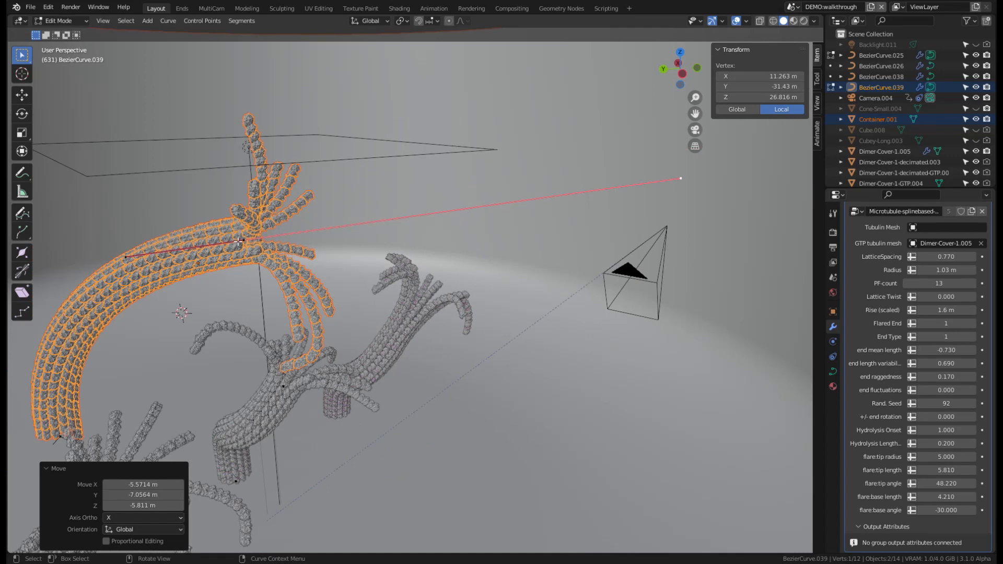
left_click(238, 241)
key("g")
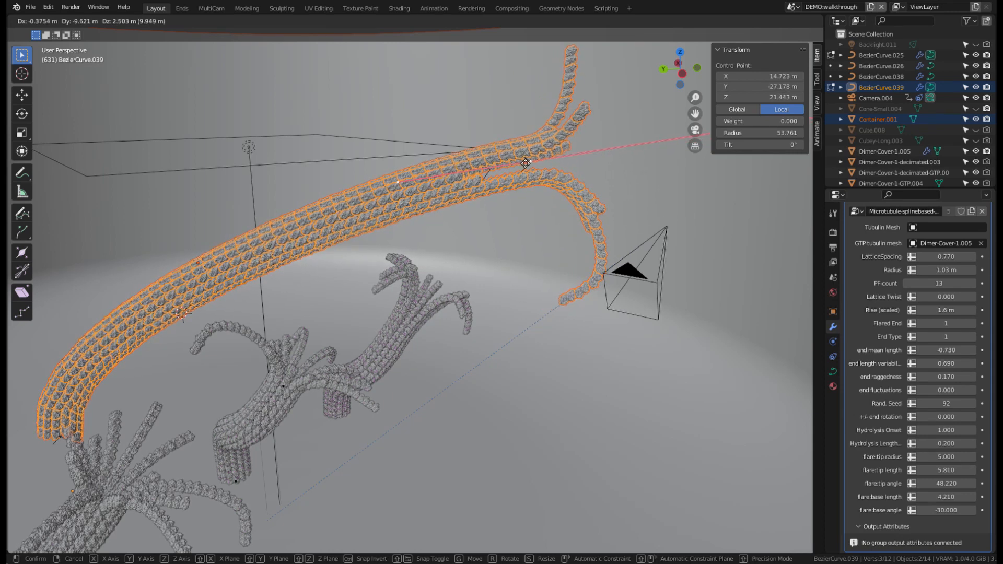
left_click(525, 163)
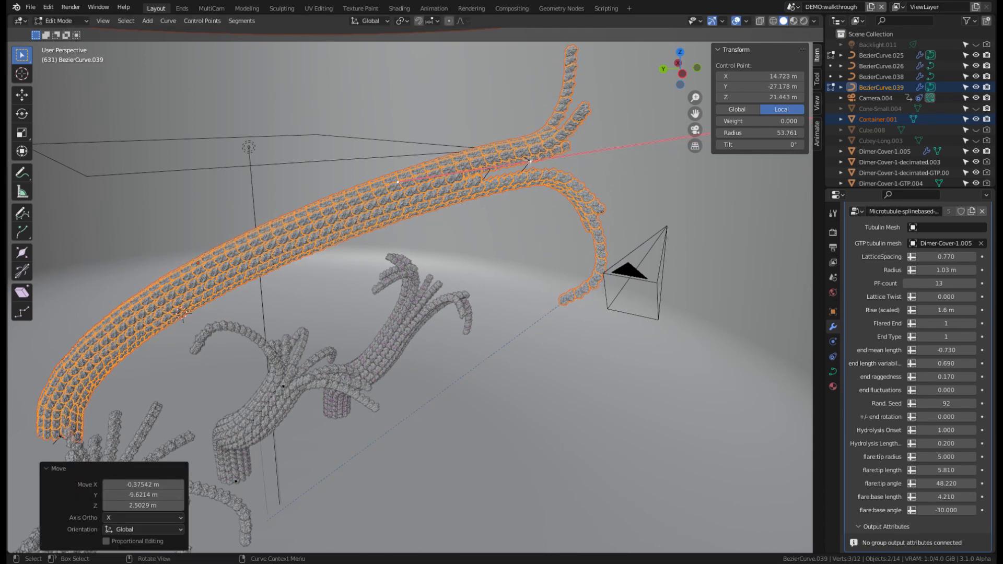
Slide the flared-end control point back about 4.4 m along Y and out again about 4.9 m to shorten and stretch the tube.
key("g")
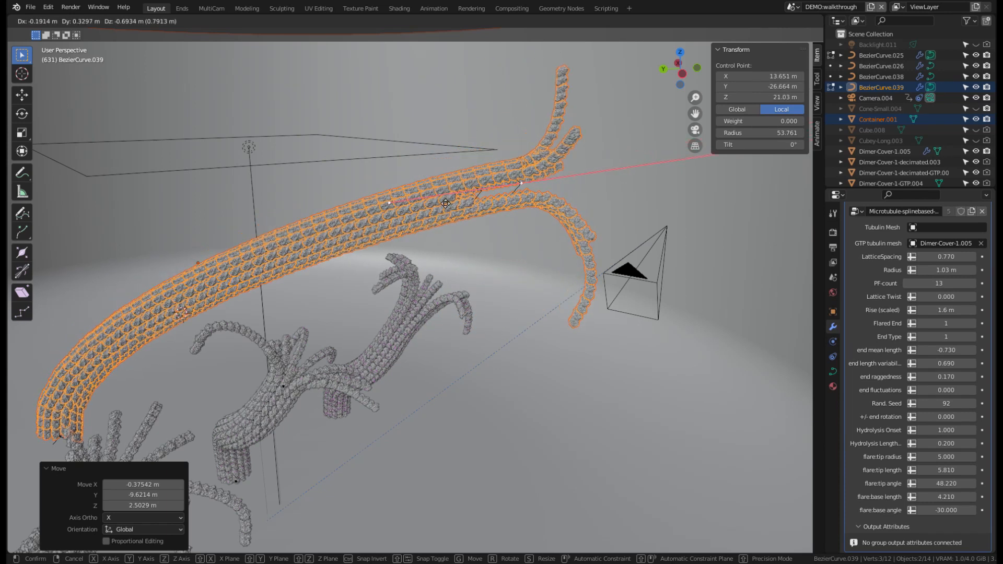
left_click(451, 183)
middle_click_drag(452, 183, 444, 247)
scroll(433, 219, "up", 6)
scroll(433, 220, "down", 8)
scroll(420, 252, "up", 3)
scroll(448, 250, "up", 2)
key("g")
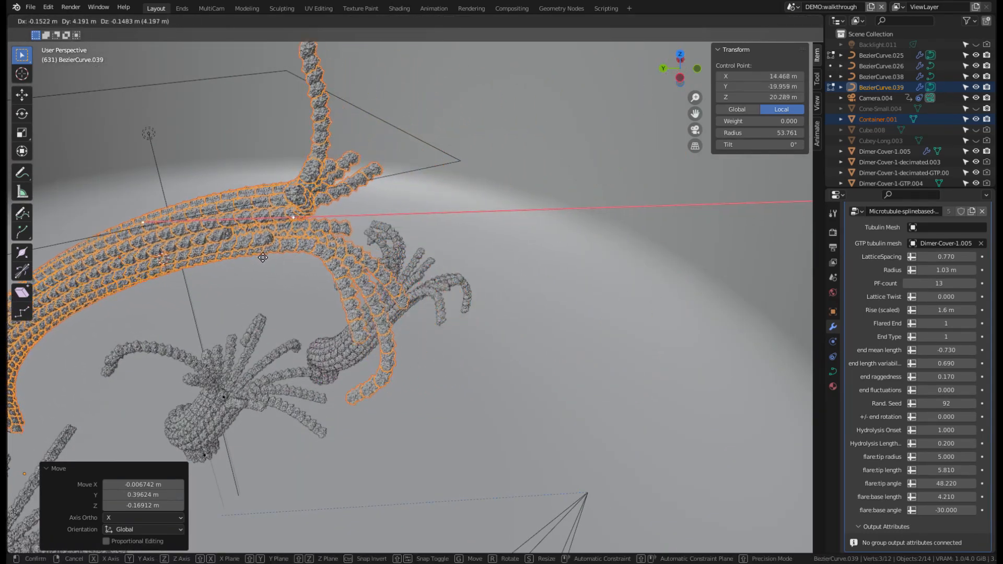
left_click(291, 250)
key("g")
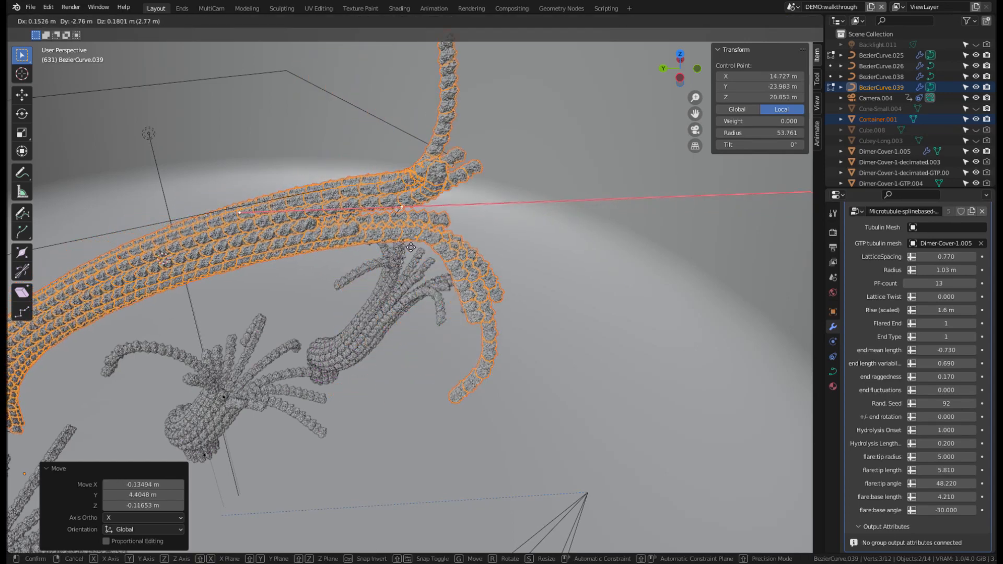
left_click(447, 235)
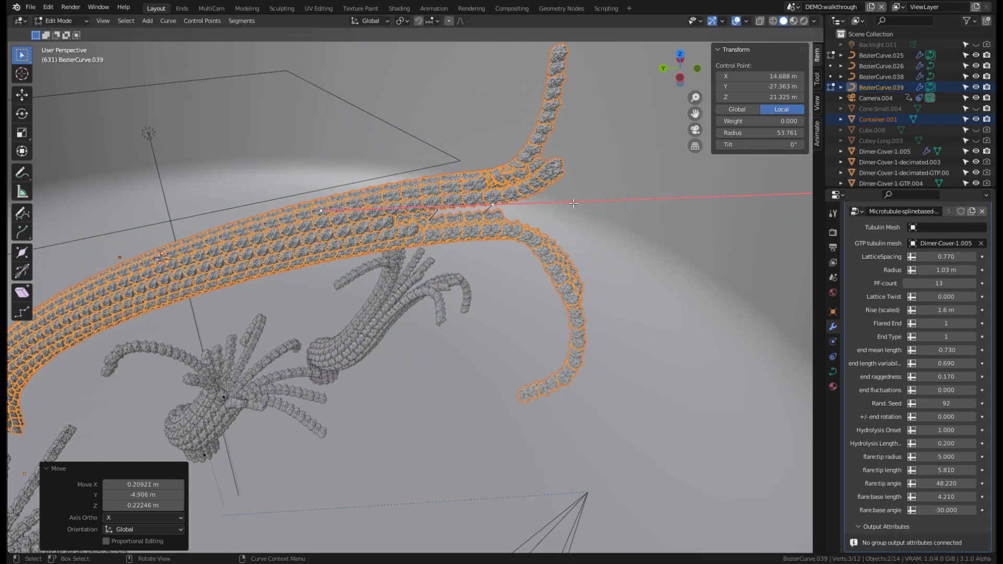
View the stretched microtubule from several angles and reposition its flared-end control point by about 1.8 m in X and -1.8 m in Y.
middle_click_drag(573, 203, 335, 205)
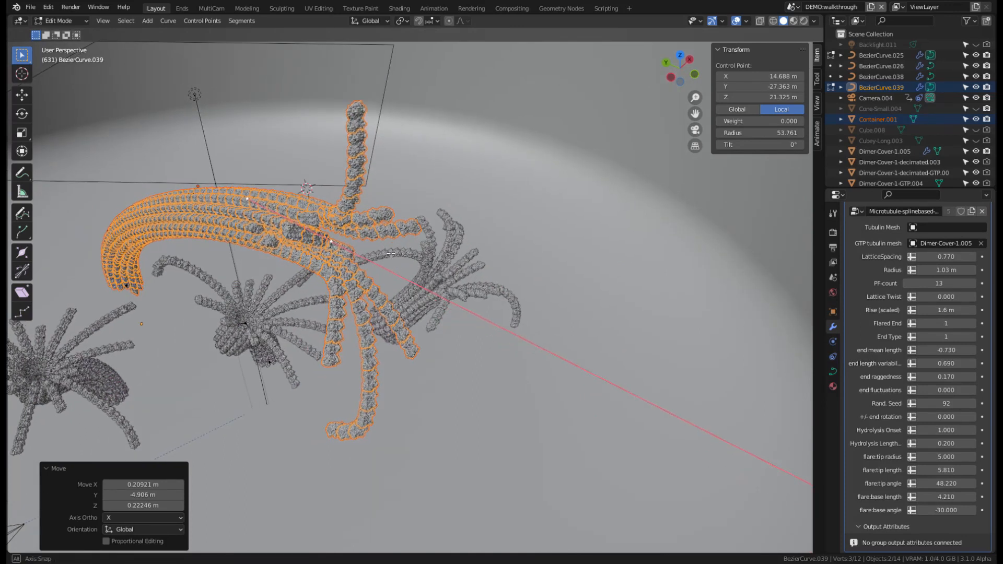
scroll(379, 256, "up", 5)
middle_click_drag(380, 256, 429, 252)
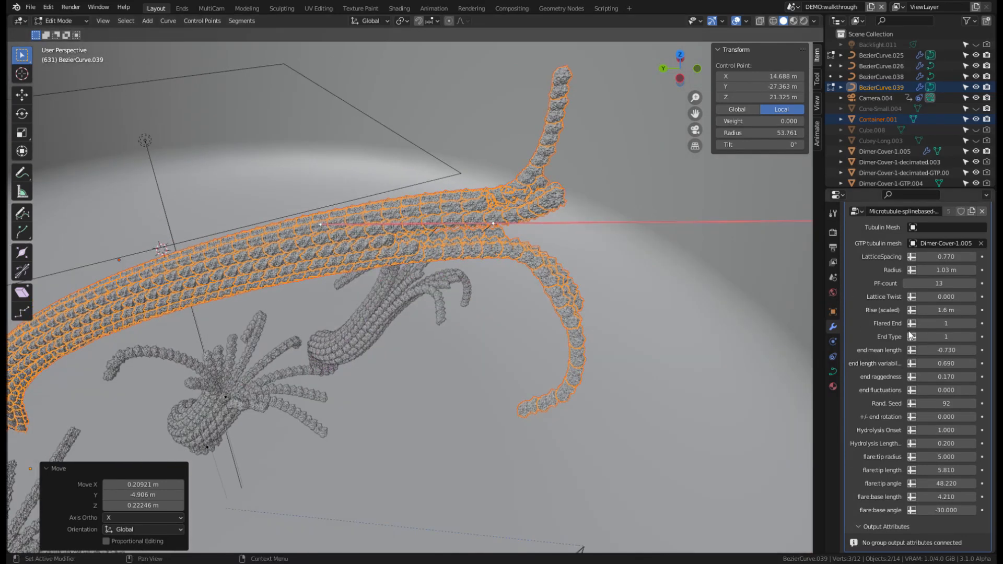
middle_click_drag(608, 238, 554, 220)
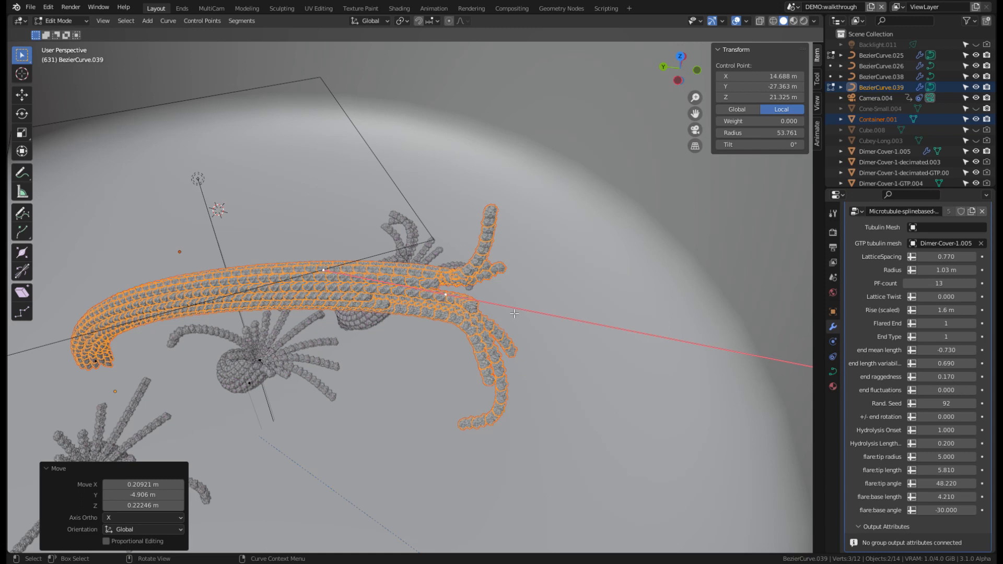
key("g")
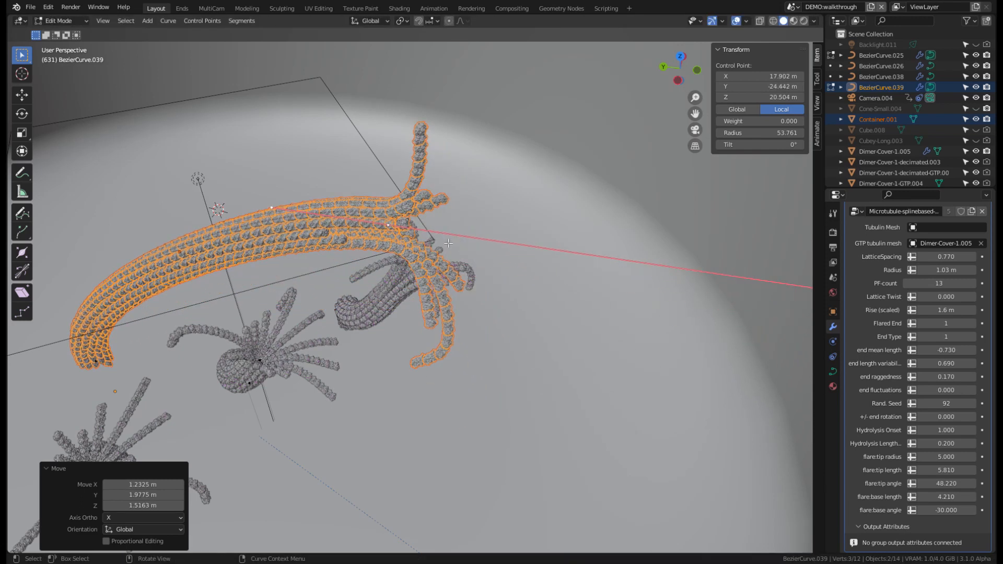
left_click(449, 246)
middle_click_drag(449, 245, 523, 328)
key("g")
left_click(389, 250)
Shorten and bend the microtubule by moving its flared-end control point back about 10.4 m along Y and 2.2 m down, and fine-tune its position.
scroll(514, 256, "up", 5)
key("g")
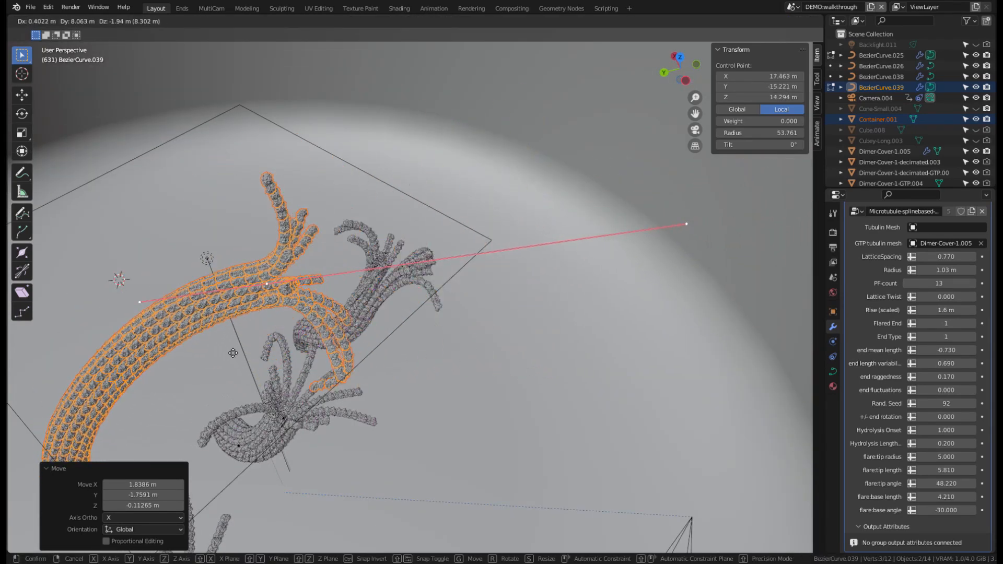
left_click(684, 225)
middle_click_drag(684, 224, 497, 304)
key("g")
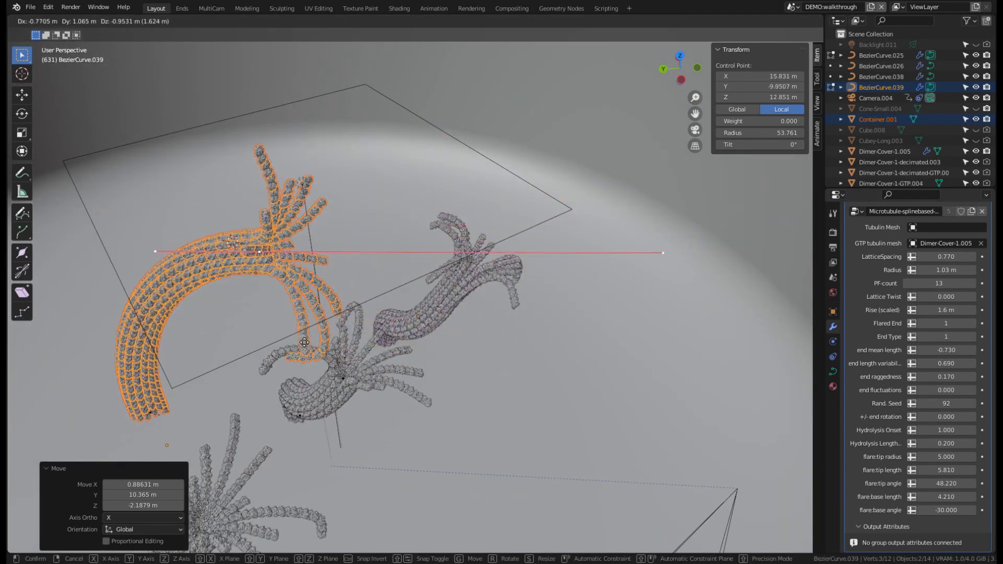
left_click(376, 282)
middle_click_drag(376, 282, 346, 287)
key("g")
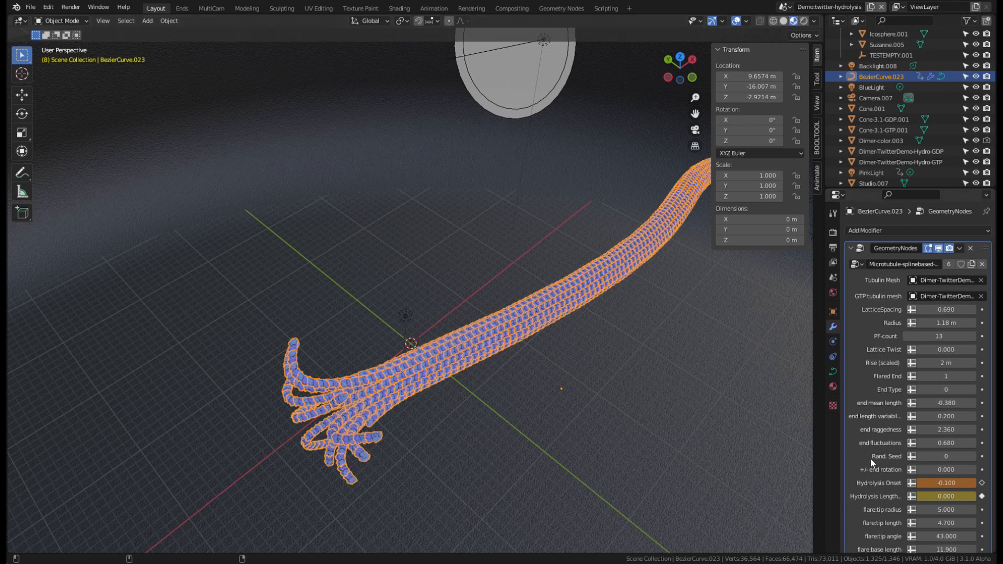
Hide the viewport overlays in the hydrolysis demo scene and raise the microtubule's Hydrolysis Length to 0.490.
left_click(735, 22)
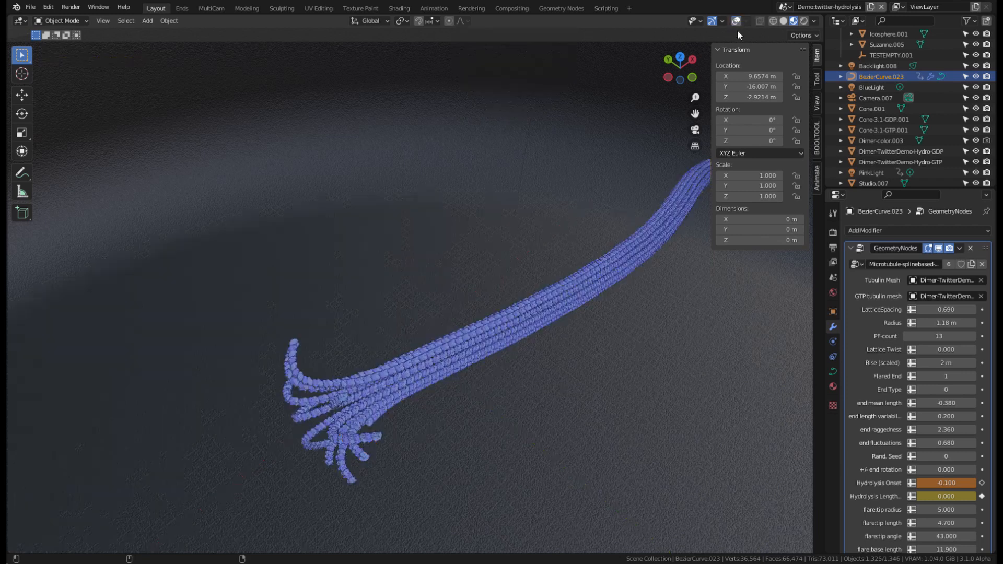
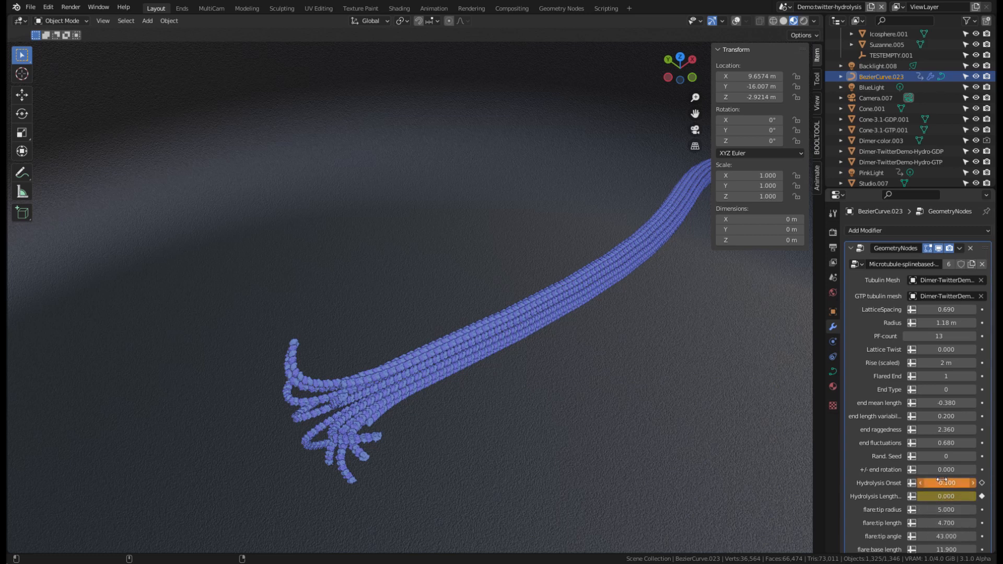
left_click_drag(932, 499, 956, 500)
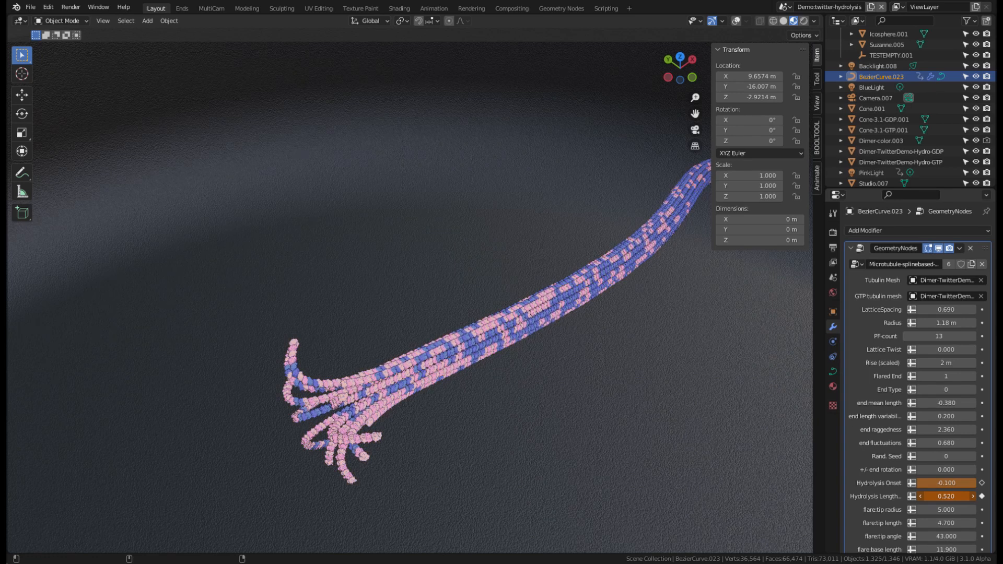
left_click_drag(946, 496, 937, 496)
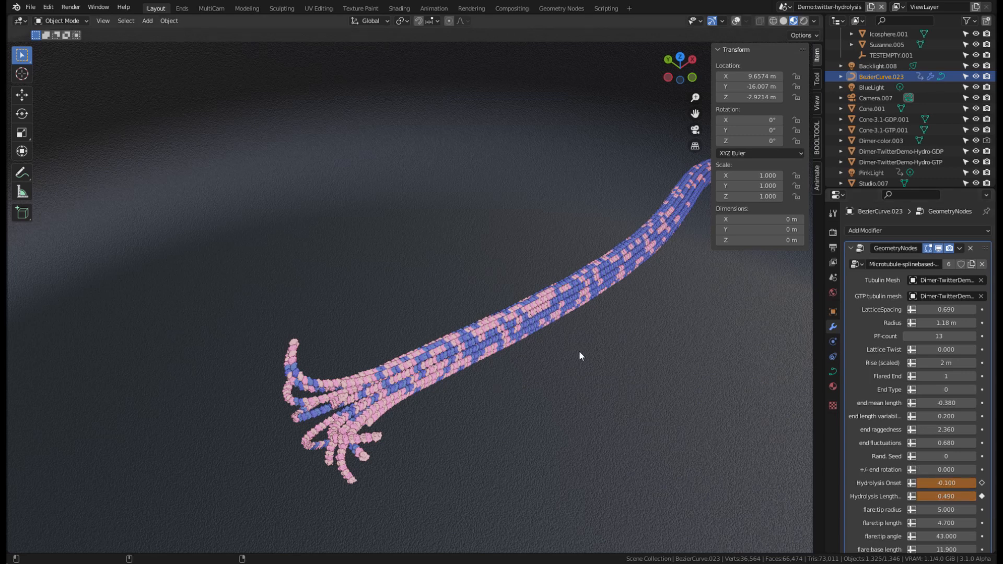
Set the microtubule's Hydrolysis Length to 0.2.
left_click(957, 502)
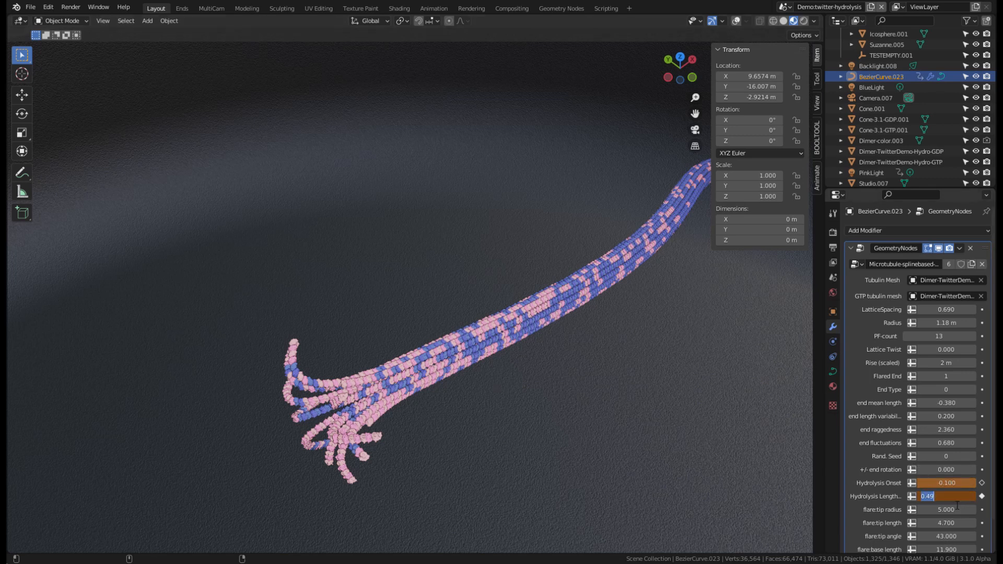
type("0.2")
key("Return")
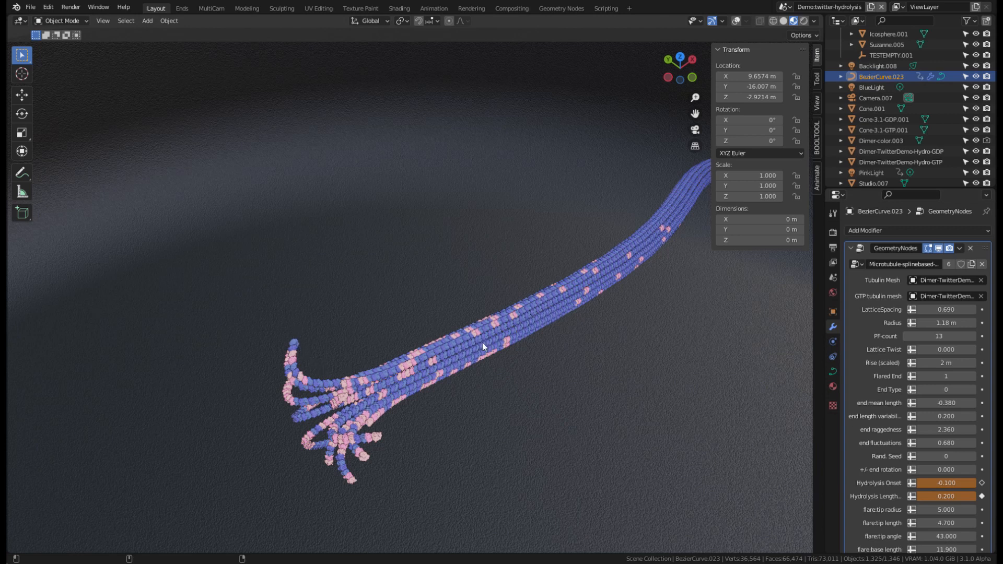
Set the Hydrolysis Length to 2.000 and examine the color distribution of the dimers along the tube.
left_click(961, 503)
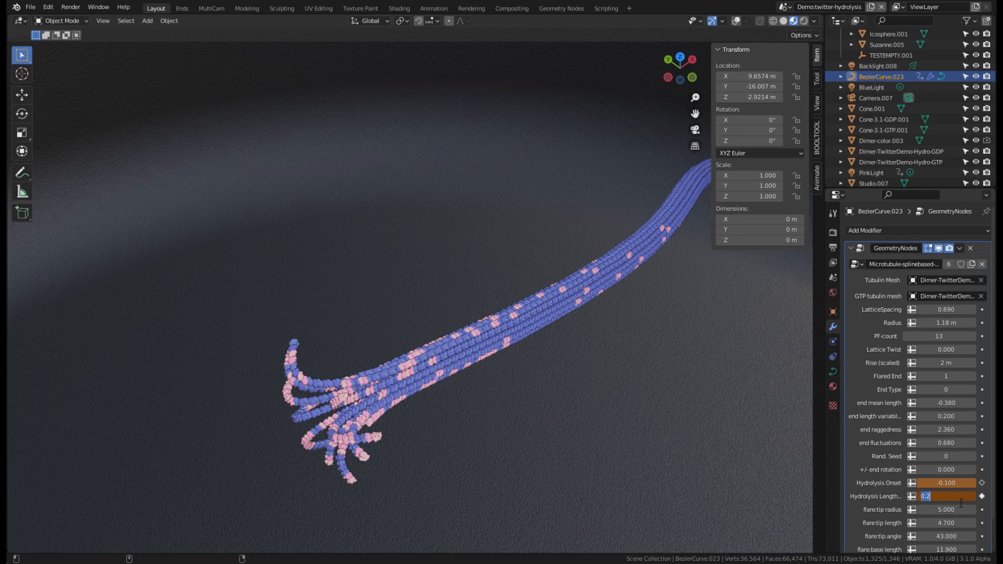
key("Return")
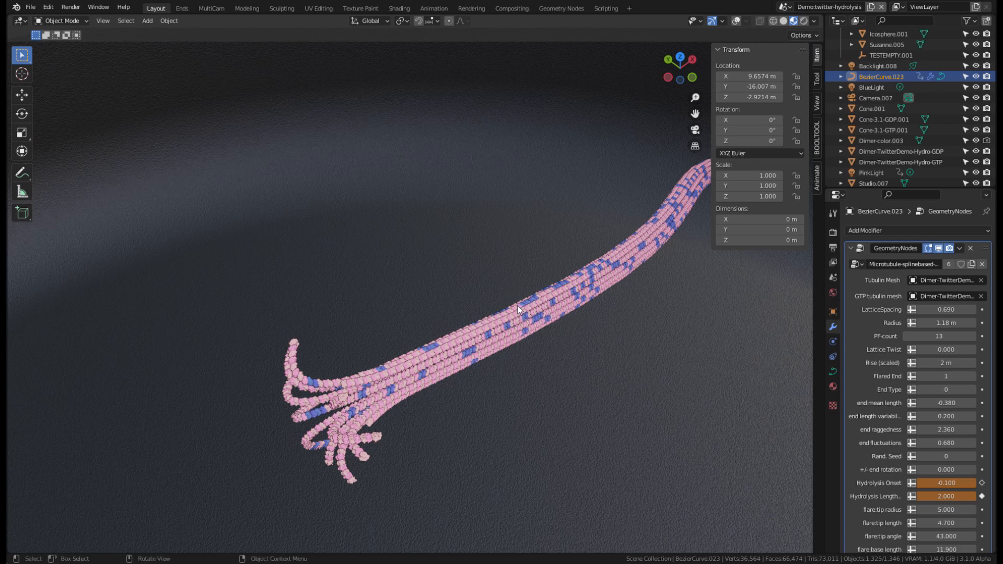
mouse_move(582, 289)
middle_mouse_down()
mouse_move(560, 286)
mouse_move(587, 276)
mouse_move(580, 292)
middle_mouse_up()
scroll(560, 286, "down", 3)
scroll(560, 285, "up", 3)
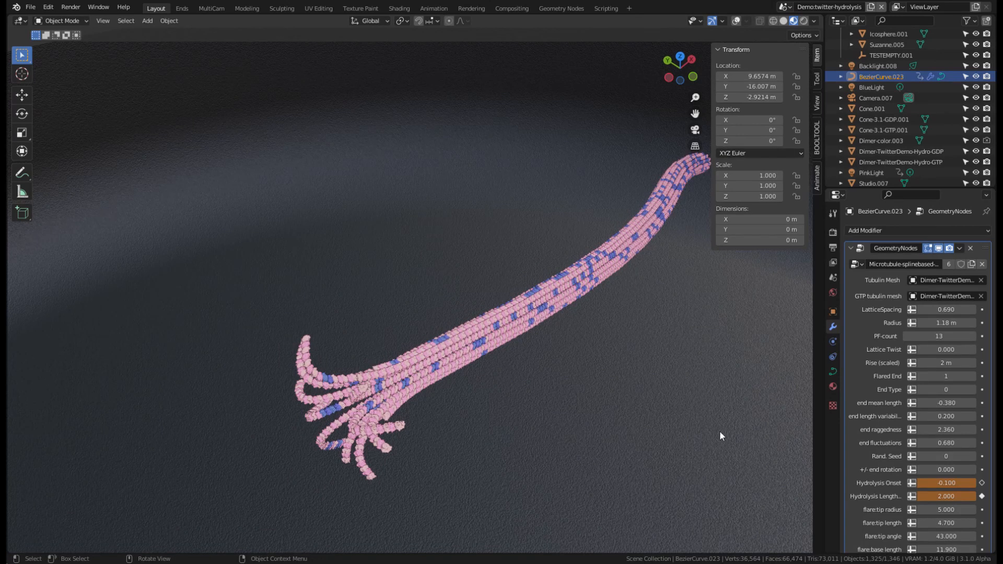
Set the Hydrolysis Length to 0.4 and the Hydrolysis Onset to 0.100.
scroll(719, 430, "down", 1)
left_click(965, 497)
type("0")
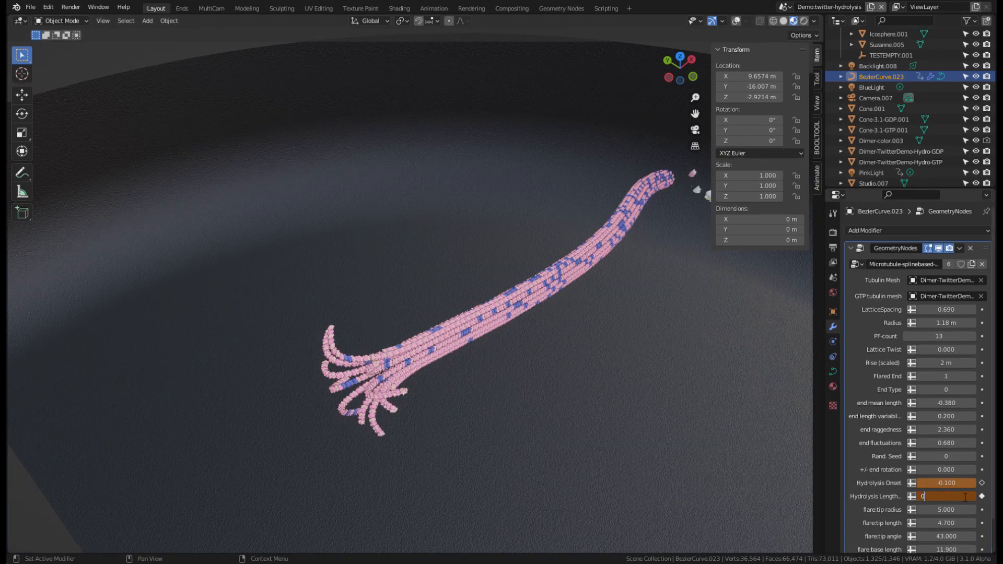
type(".4")
key("Return")
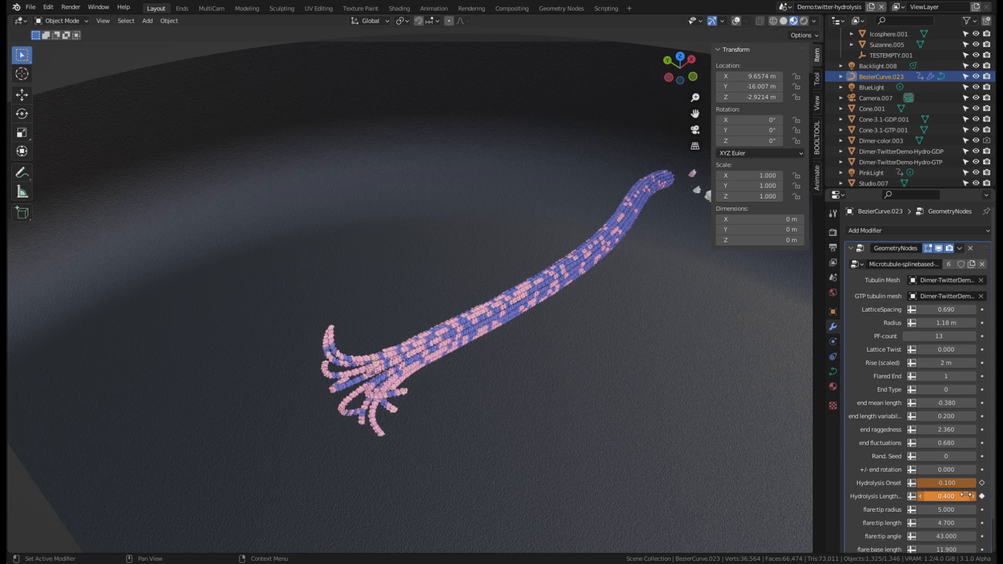
middle_click_drag(651, 446, 651, 446)
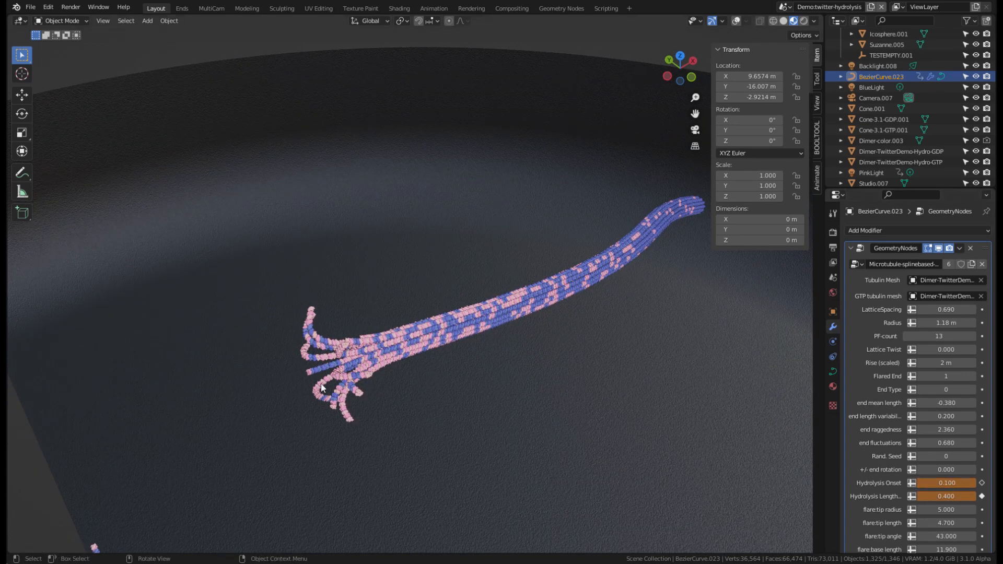
Set the Hydrolysis Onset to 0.270 and the Hydrolysis Length to 0.000, and view the color boundary from the side.
scroll(317, 386, "up", 3)
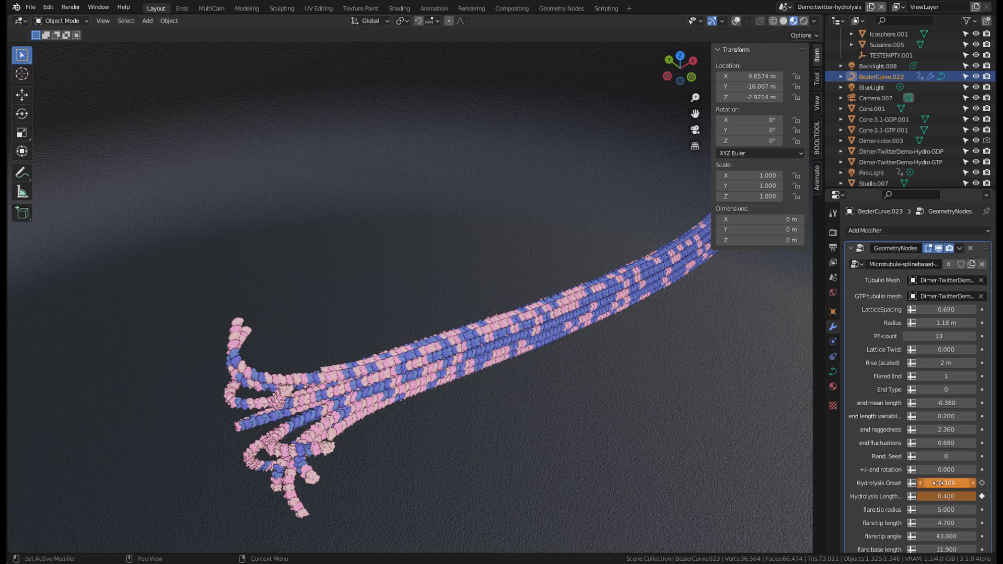
mouse_move(940, 482)
left_mouse_down()
mouse_move(919, 483)
mouse_move(951, 482)
mouse_move(937, 497)
left_mouse_up()
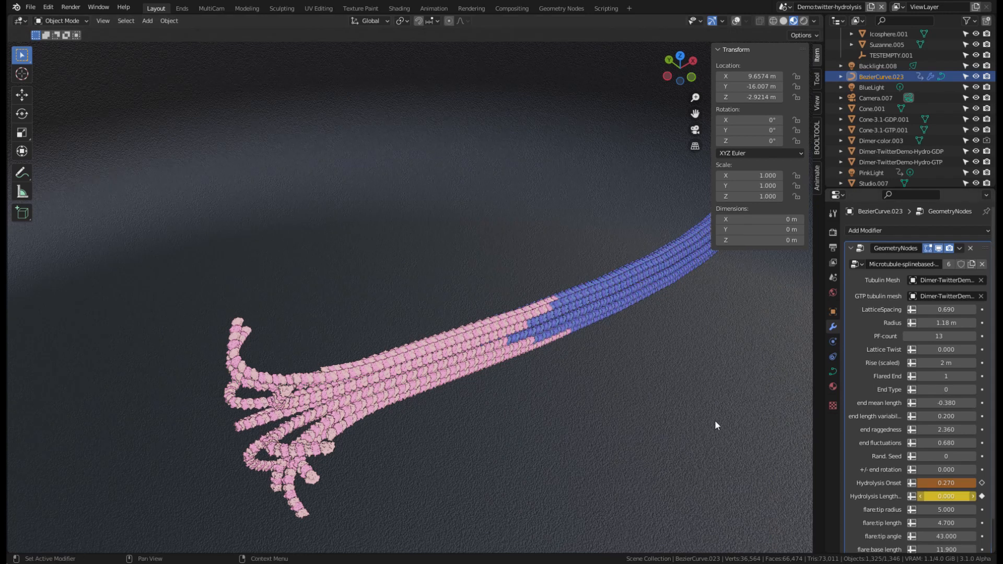
middle_click_drag(715, 420, 646, 419)
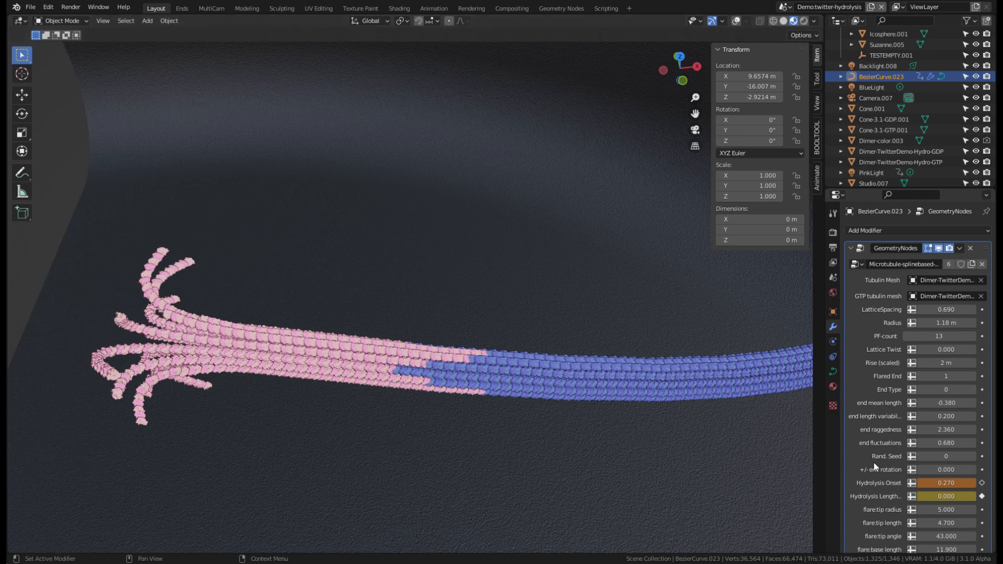
Lower the Hydrolysis Onset to 0.130 and on to 0.000, viewing the flared end.
left_click_drag(946, 483, 921, 483)
middle_click_drag(275, 374, 377, 386)
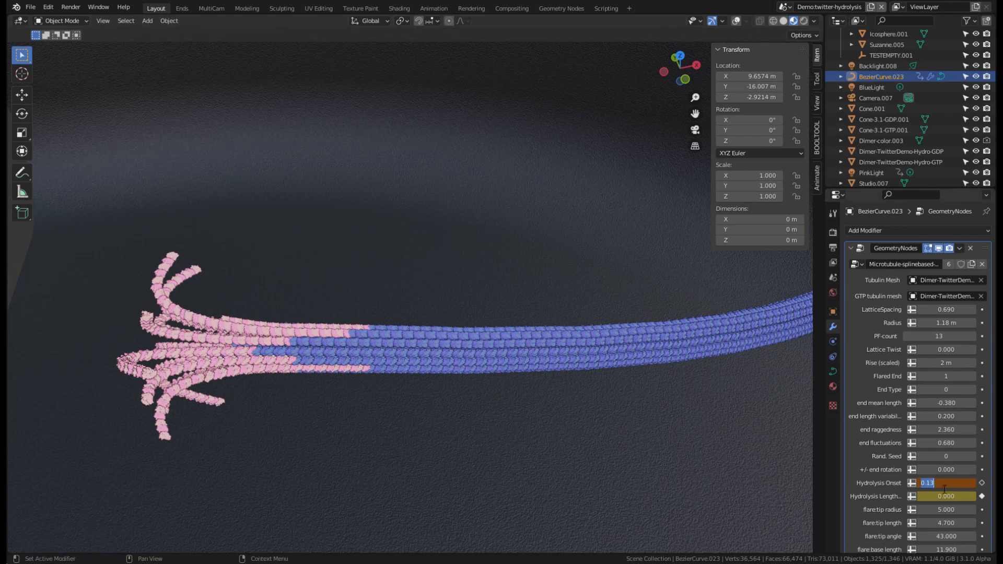
left_click_drag(946, 482, 290, 335)
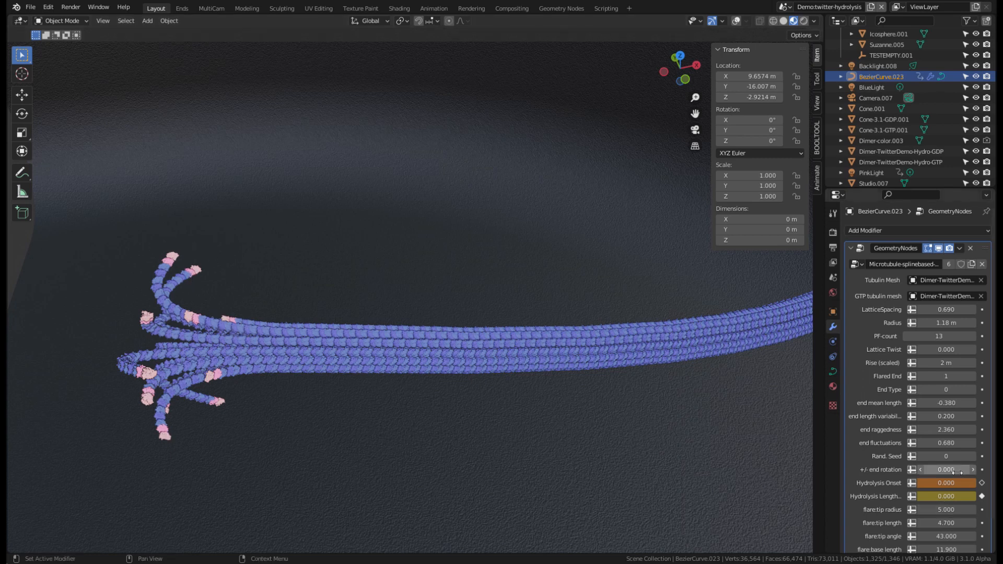
Try Hydrolysis Onset values of -0.100 and 1.000 on the microtubule.
left_click(920, 482)
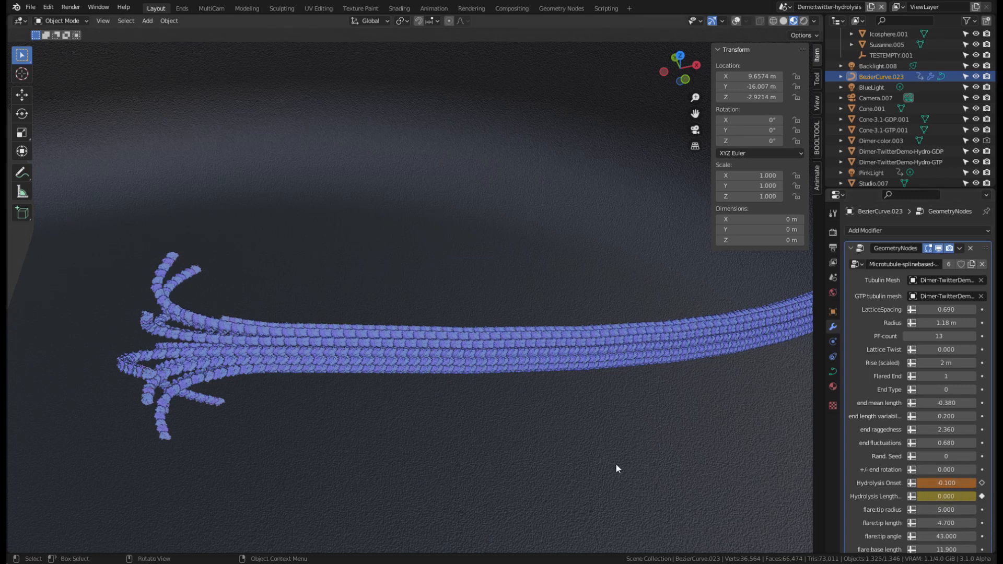
double_click(946, 482)
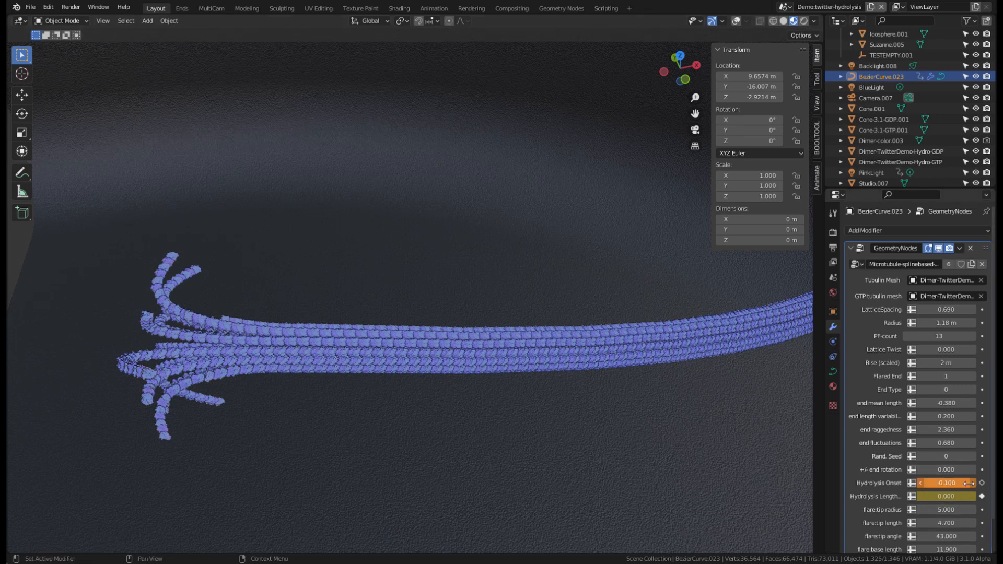
type("0.15")
key("Return")
key("ctrl+z")
key("ctrl+shift+z")
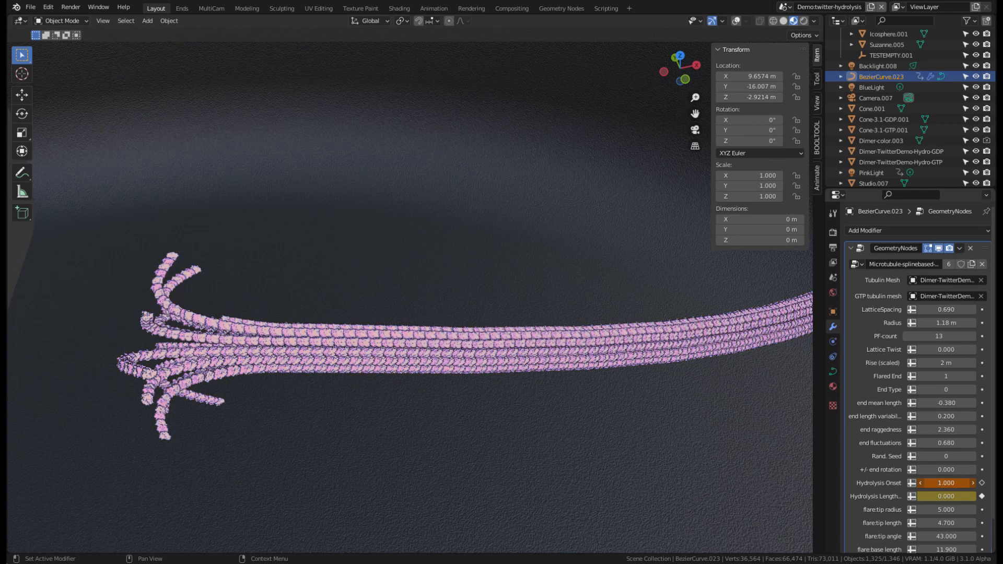
key("ctrl+z")
Set the Hydrolysis Onset to 0.200 and the Hydrolysis Length to 0.230, and view the mixed dimer region along the tube.
left_click_drag(946, 483, 966, 486)
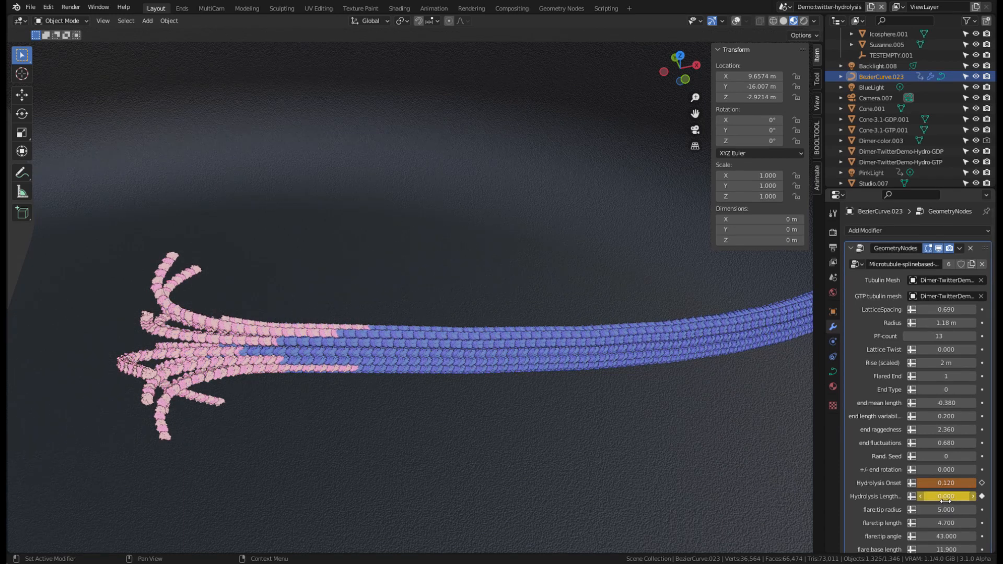
left_click_drag(946, 483, 962, 482)
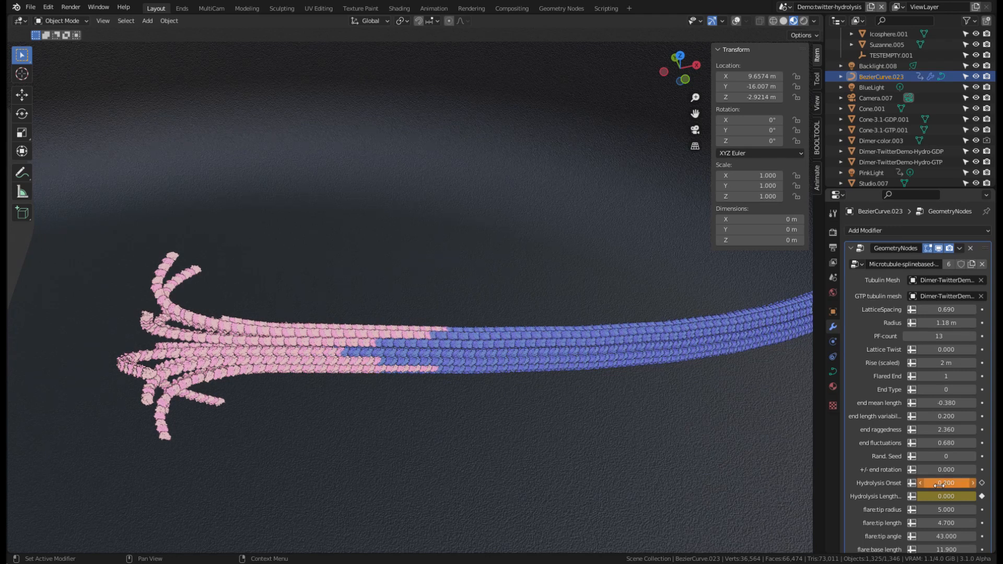
left_click_drag(940, 496, 961, 496)
scroll(633, 422, "down", 2)
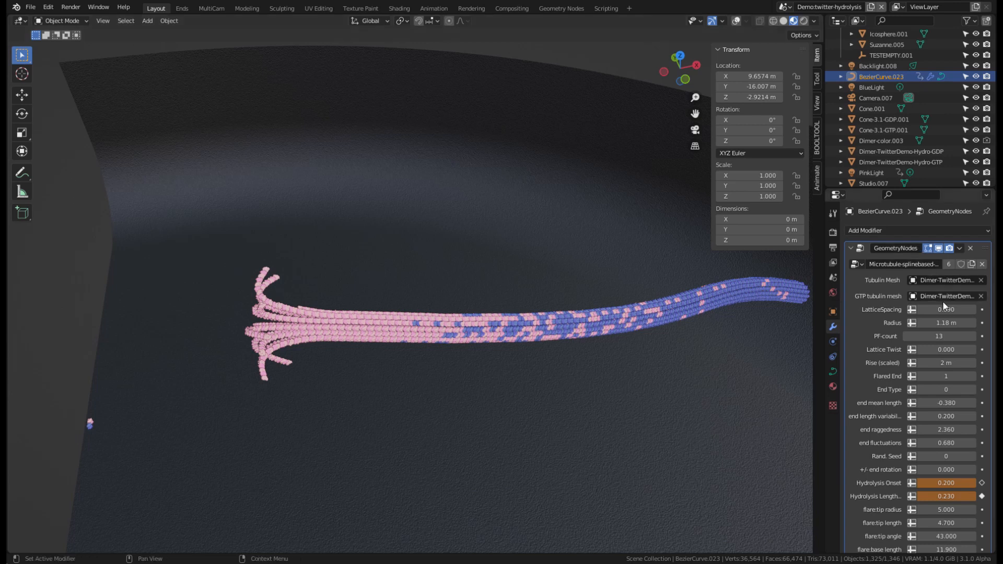
scroll(512, 332, "up", 4)
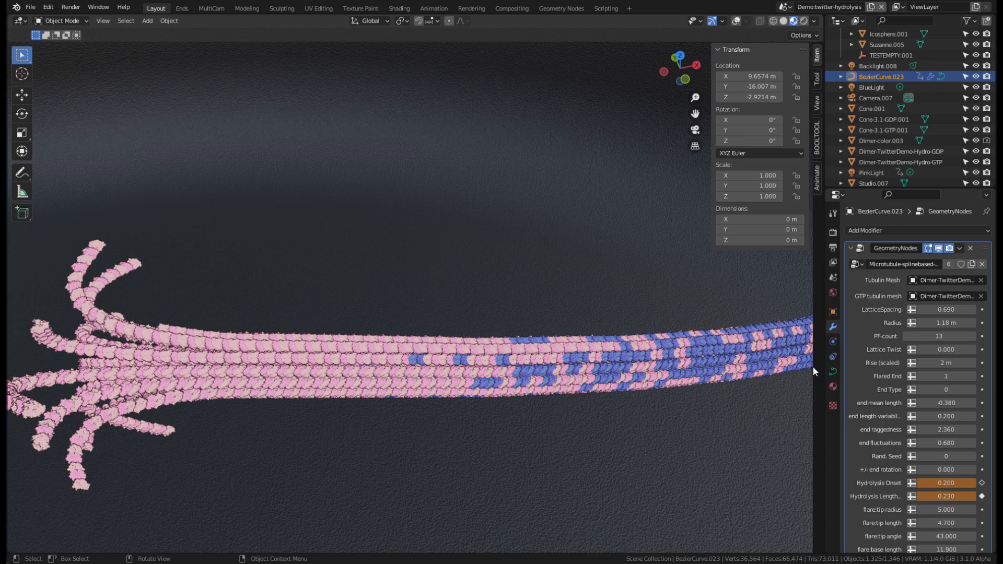
Clear the Tubulin Mesh input to isolate the GTP dimers, and undo the removal.
left_click(981, 280)
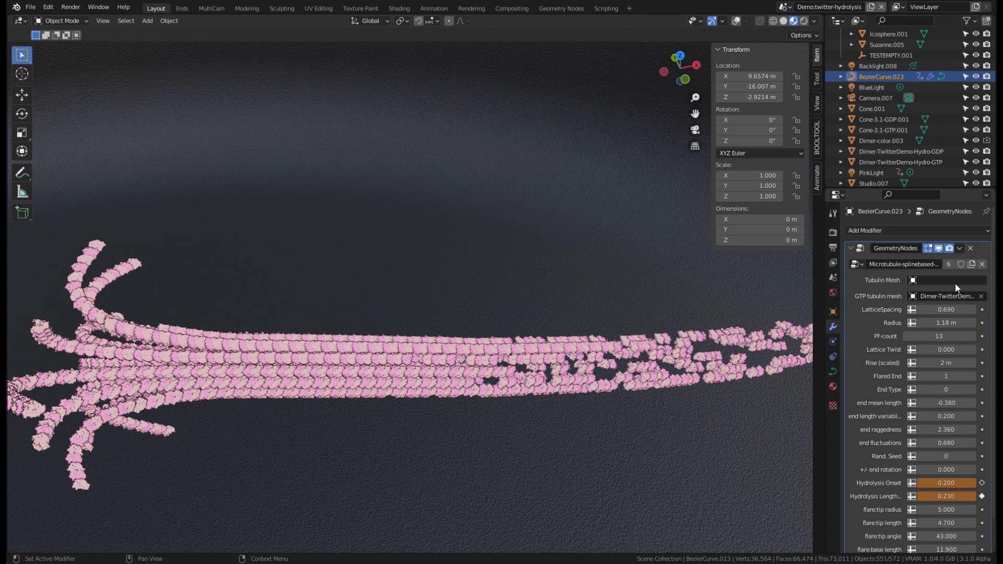
left_click(734, 436)
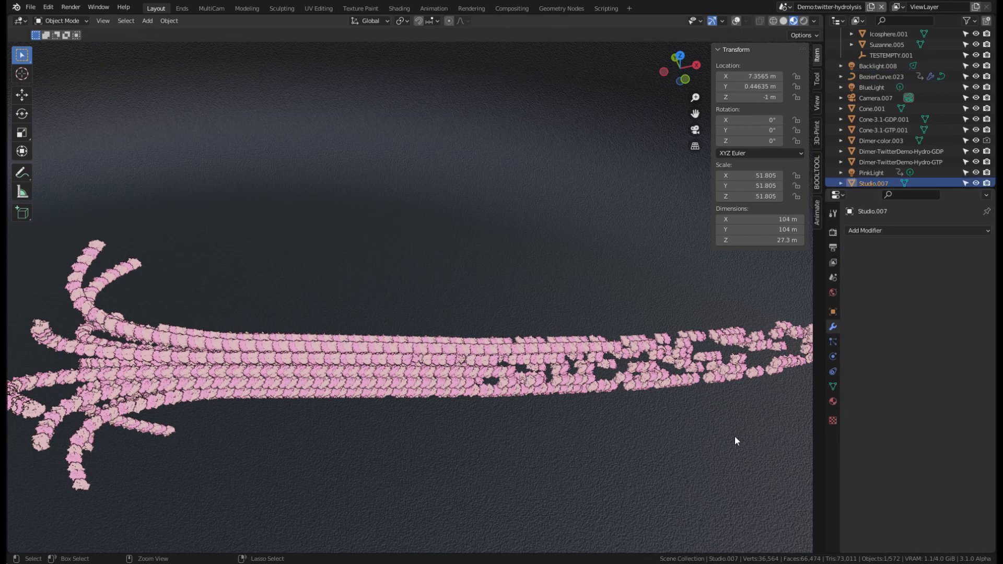
key("ctrl+z")
key("ctrl+z")
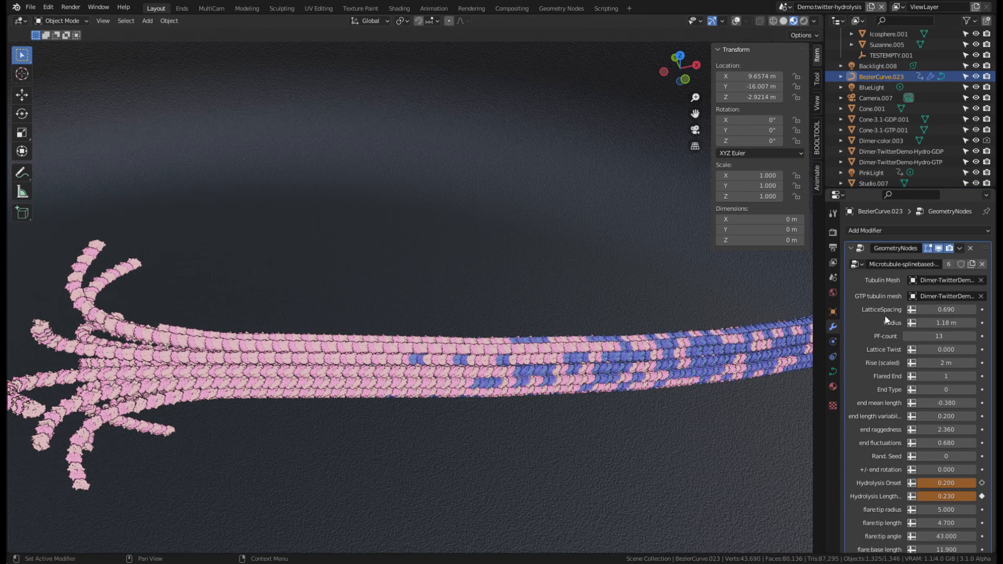
Replace the GTP tubulin mesh with the Cone-Small.001 object and view the tube.
left_click(981, 296)
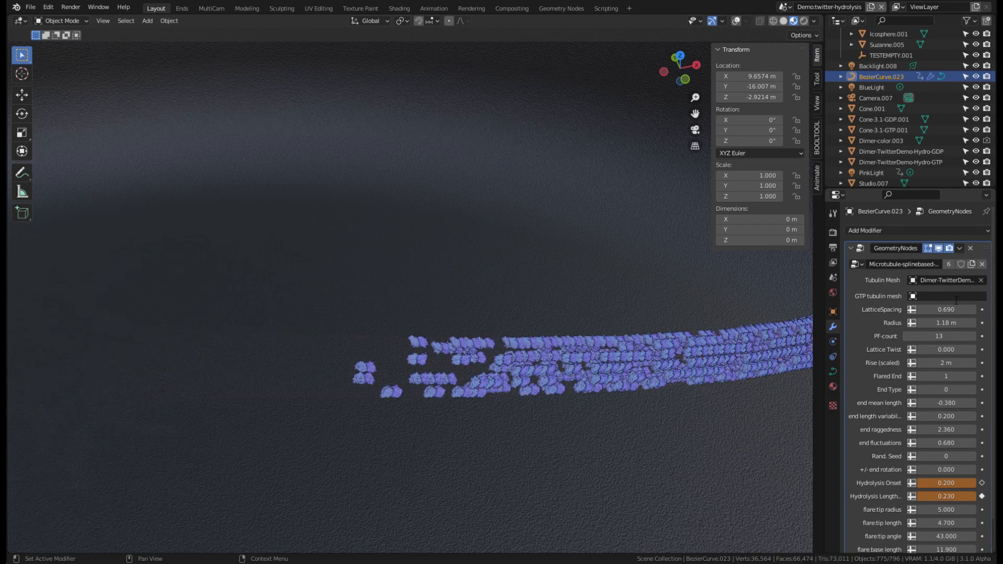
left_click(956, 300)
type("cone")
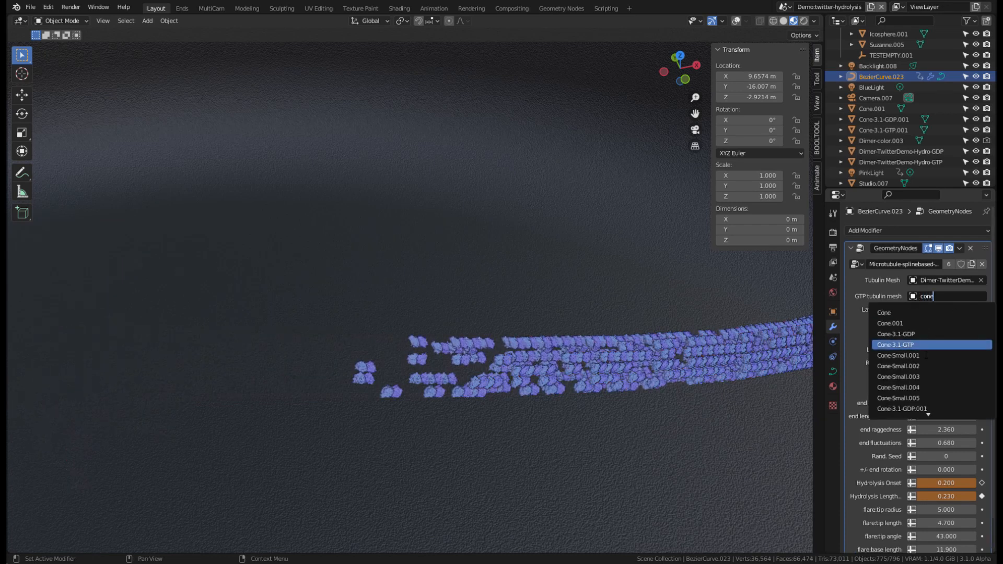
left_click(945, 357)
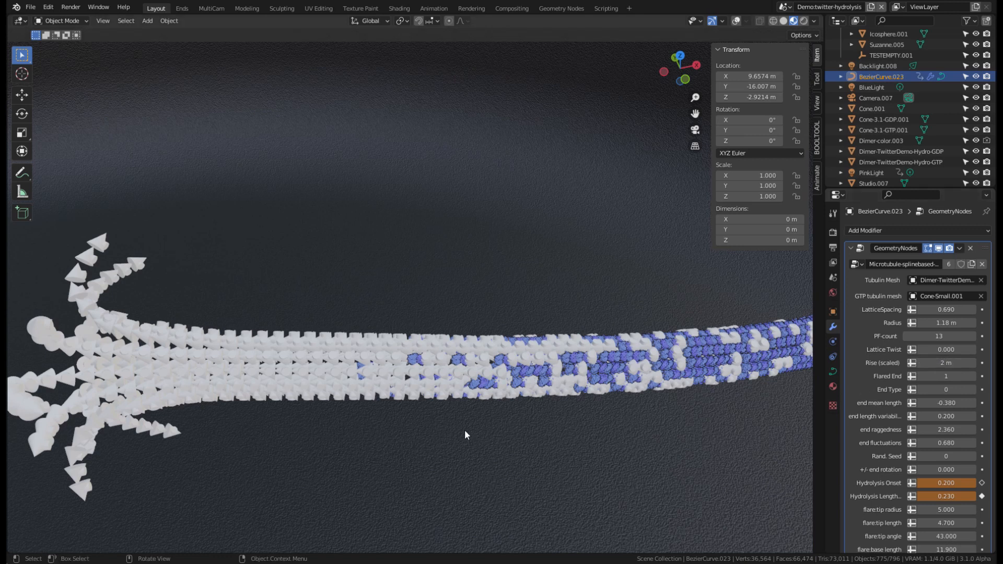
middle_click_drag(472, 428, 443, 347)
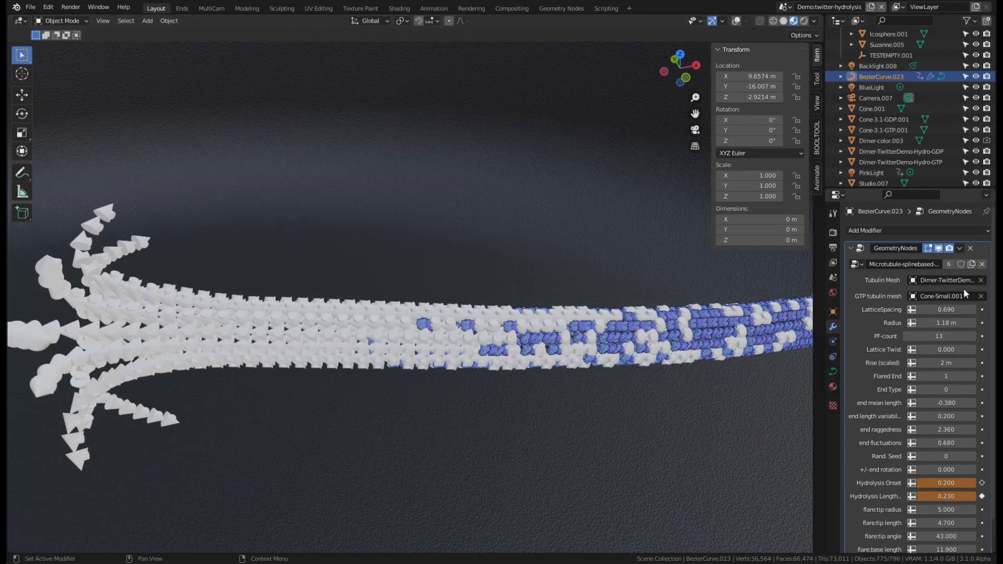
Clear the GTP tubulin mesh to view only the remaining dimers, and restore Cone-Small.001 as its object.
left_click(981, 296)
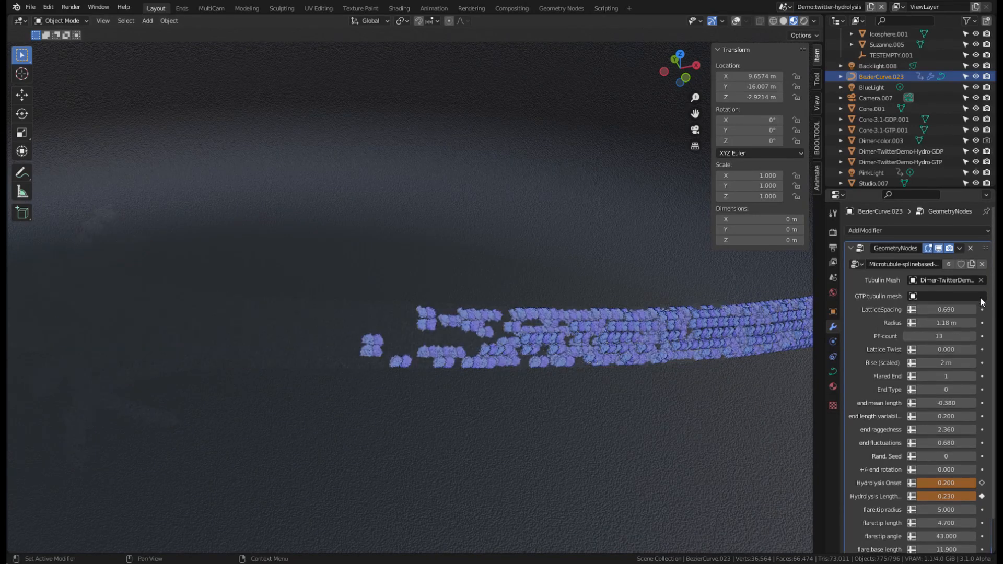
middle_click_drag(598, 412, 564, 349)
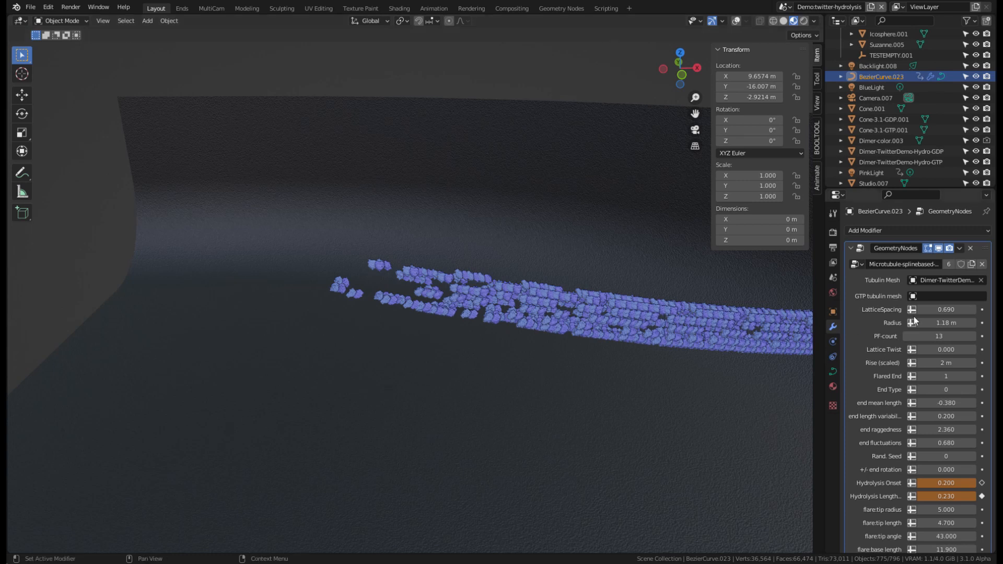
middle_click_drag(528, 353, 564, 369)
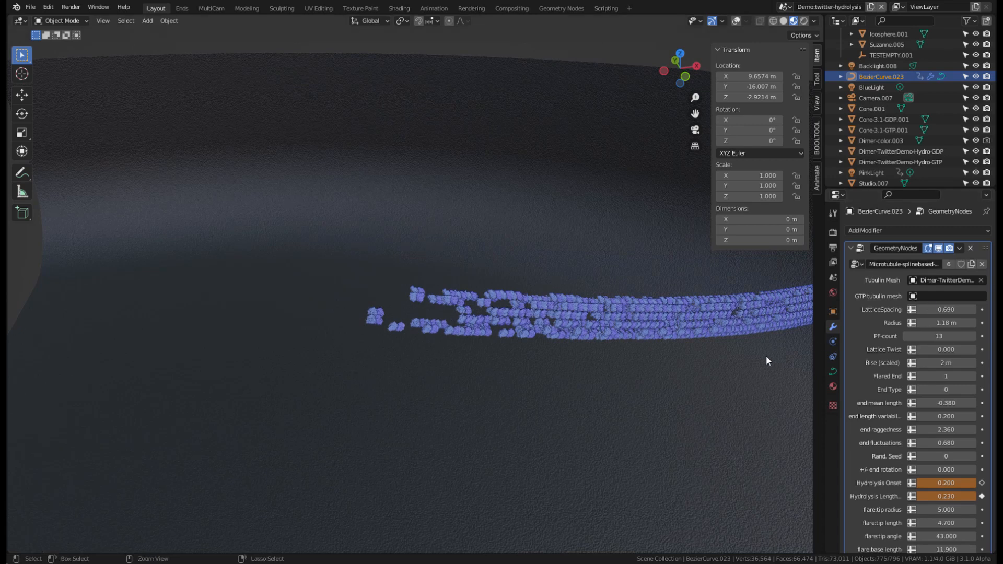
left_click(608, 266)
left_click(608, 268)
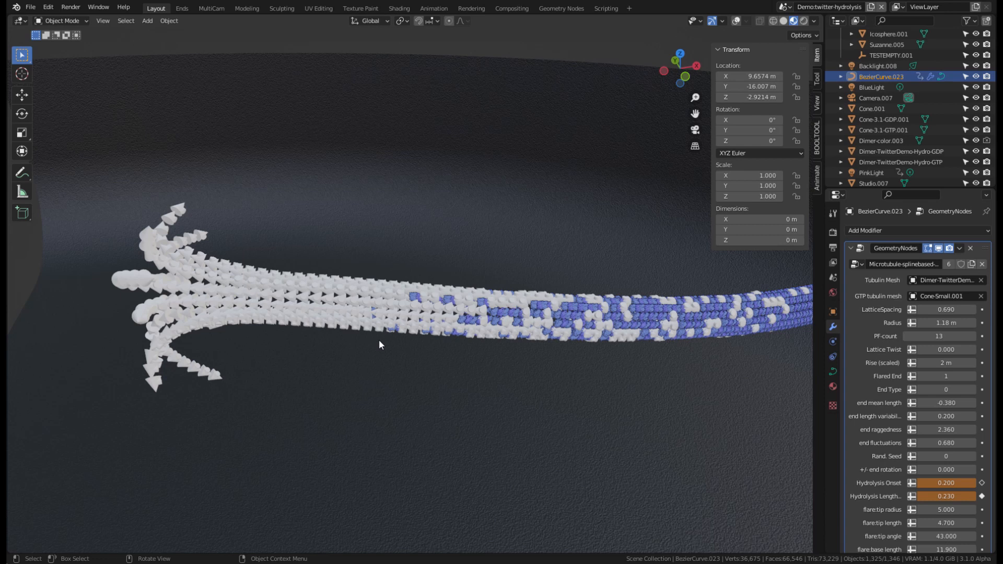
scroll(935, 448, "down", 2)
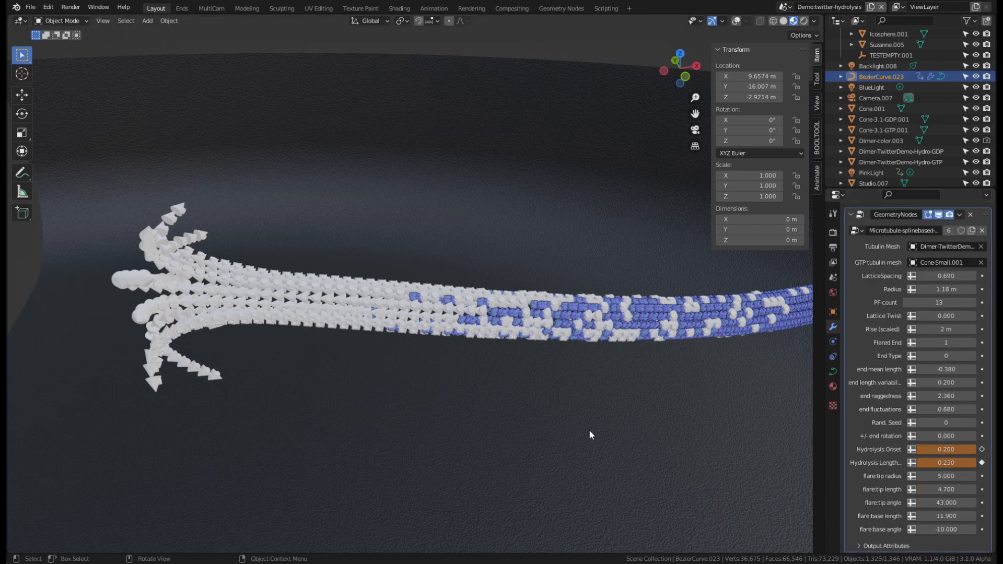
left_click(389, 311)
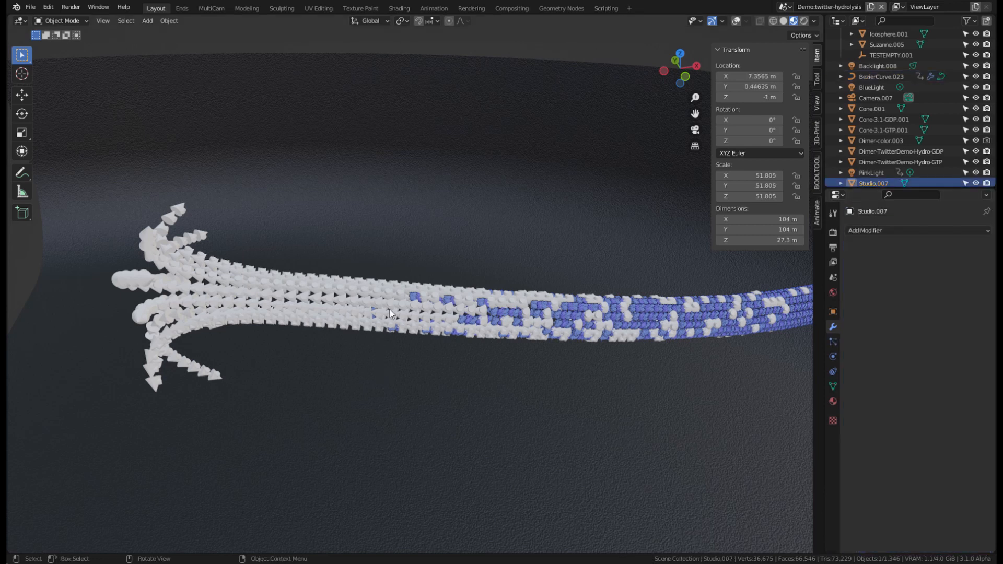
key("Tab")
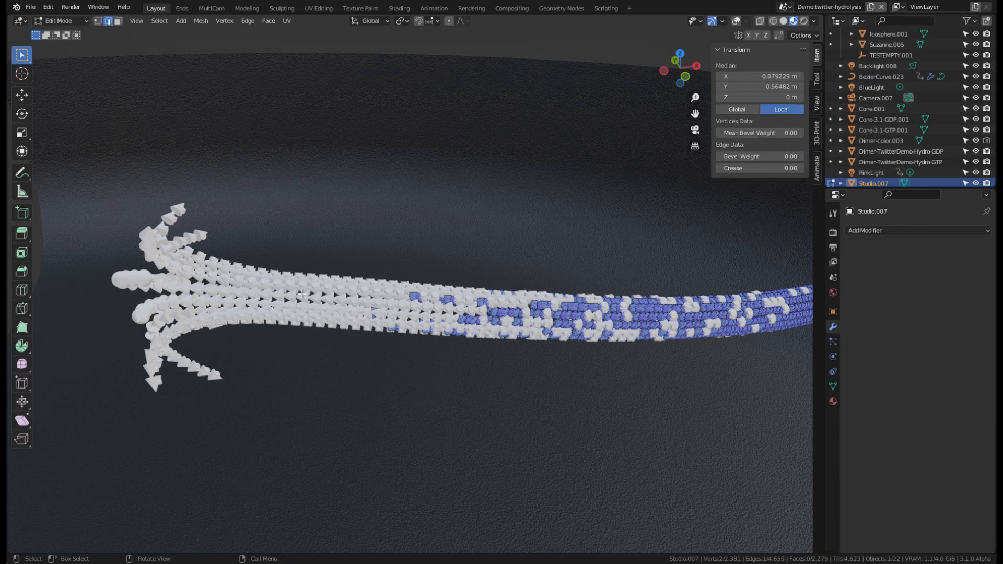
key("Tab")
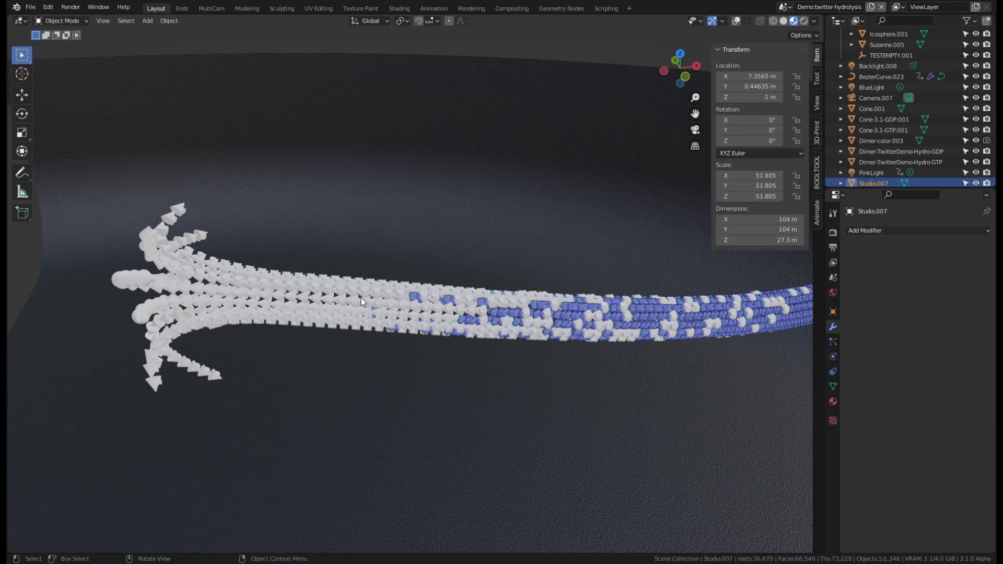
Turn on the viewport overlays, select the microtubule curve BezierCurve.023 and open it in Edit Mode.
left_click(736, 21)
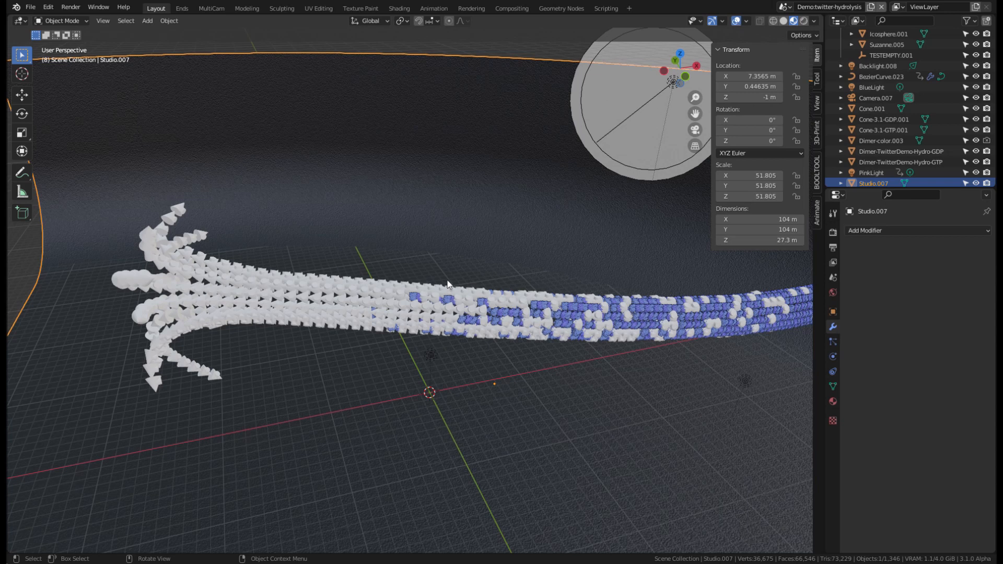
key("Tab")
key("Tab")
left_click(287, 297)
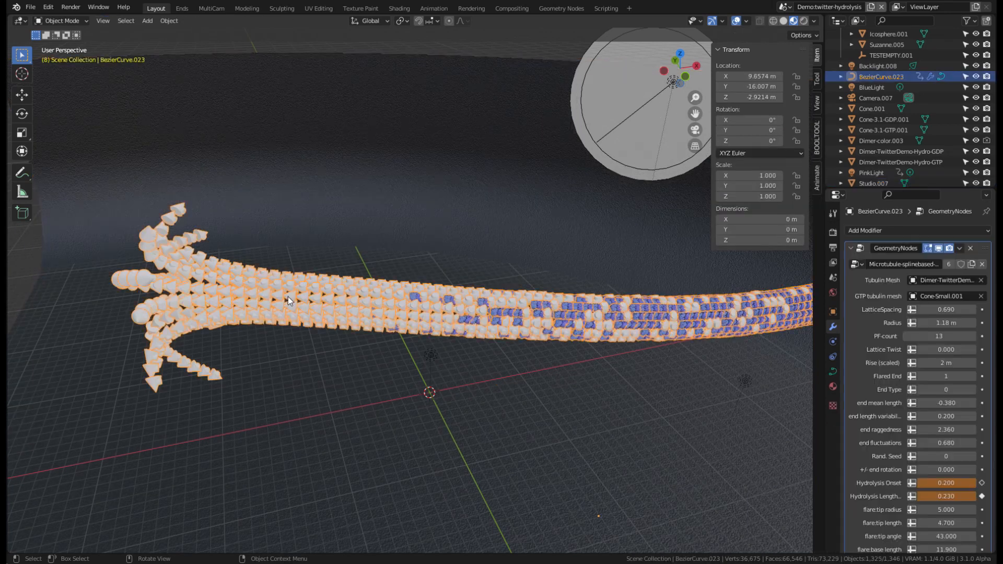
key("Tab")
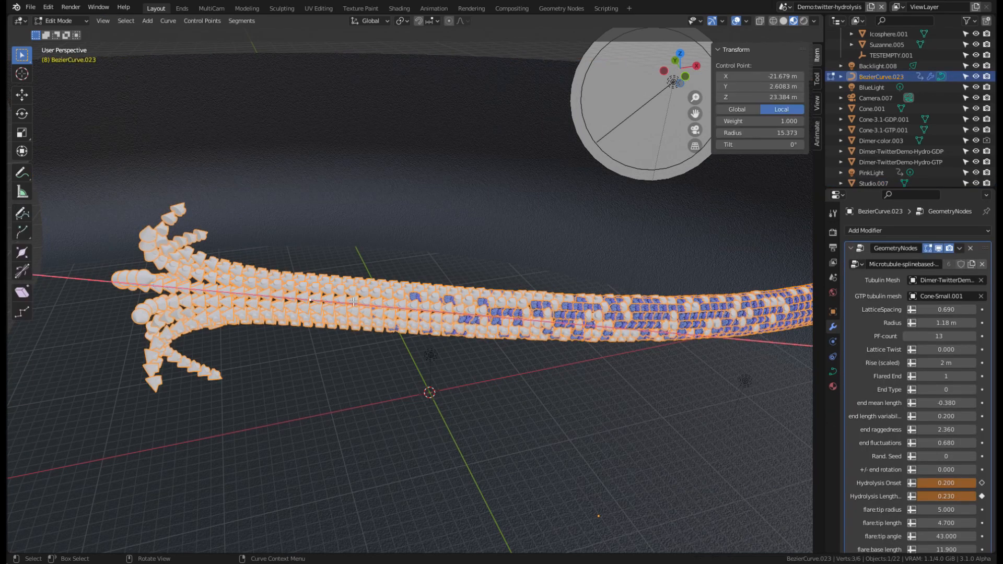
Move the flared-end control point about -8.8 m and -2.5 m in X to lengthen the tube, and back about 9 m.
key("g")
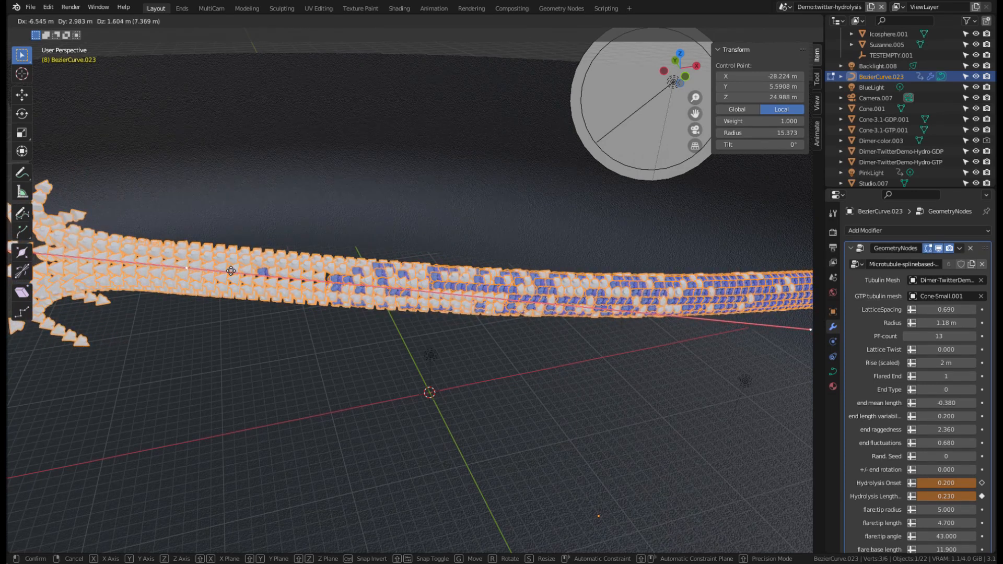
left_click(188, 256)
scroll(233, 276, "down", 3)
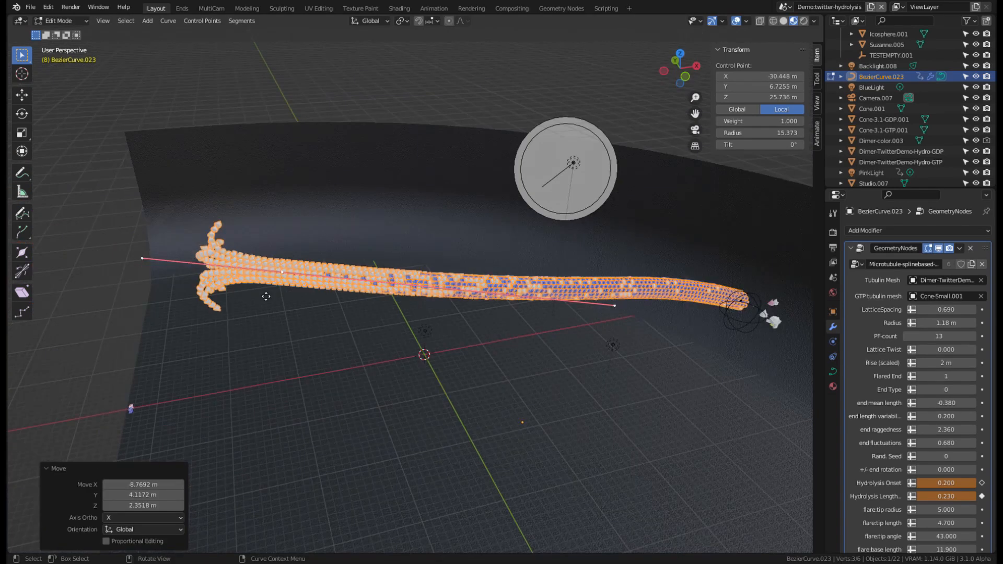
key("g")
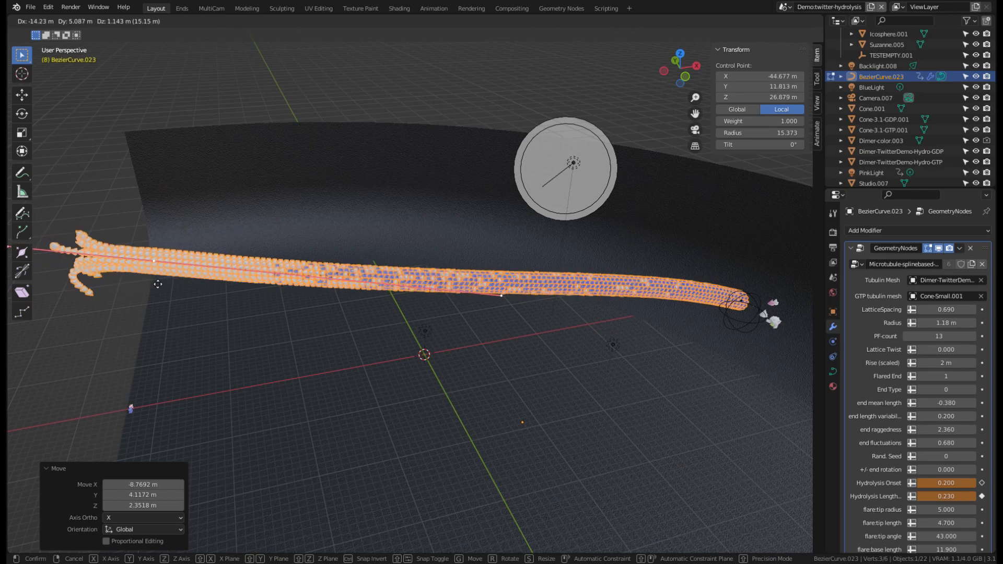
left_click(319, 296)
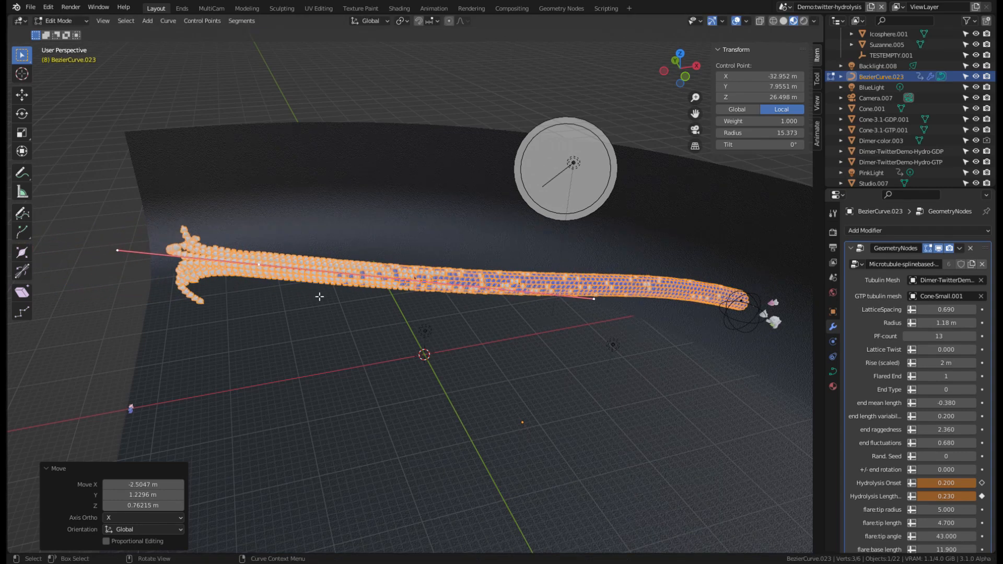
middle_click_drag(319, 297, 549, 295)
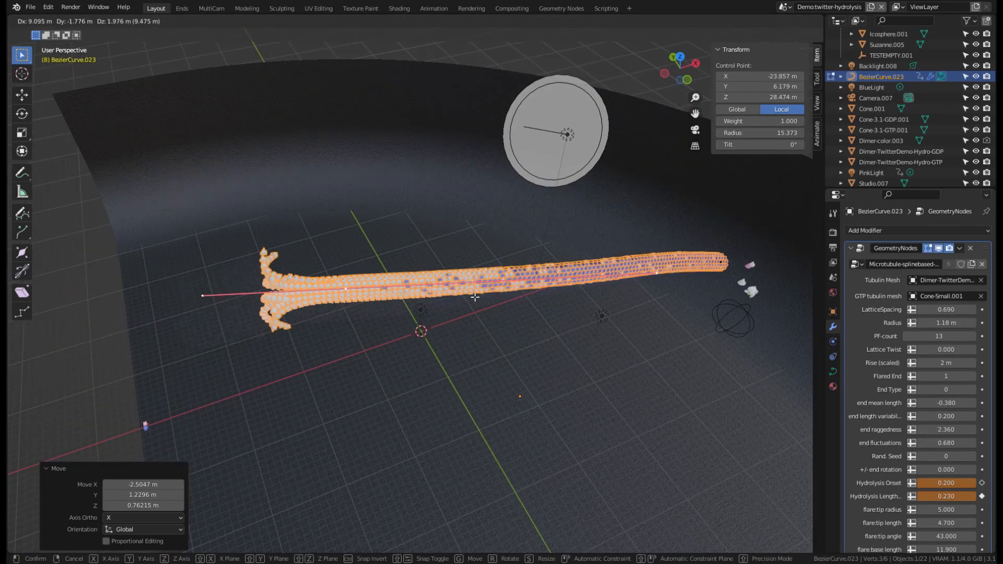
Bend the tube by moving the flared-end control point's handle about -24 m in X, 21 m in Y and 9 m in Z.
left_click(661, 272)
key("g")
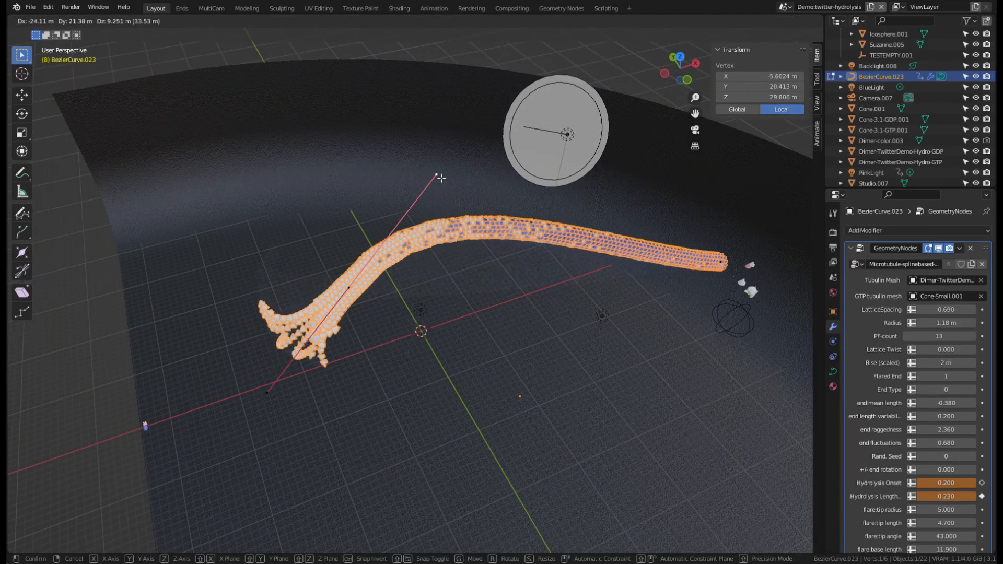
left_click(441, 178)
scroll(535, 264, "up", 3)
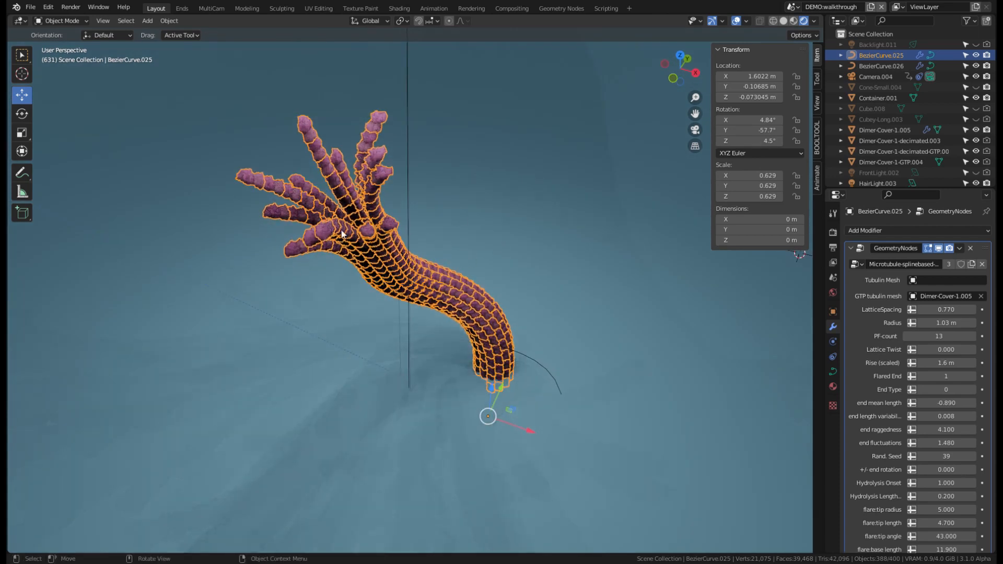
Examine the flared microtubule BezierCurve.025 in the DEMO:walkthrough scene from several angles.
middle_click_drag(490, 260, 469, 280)
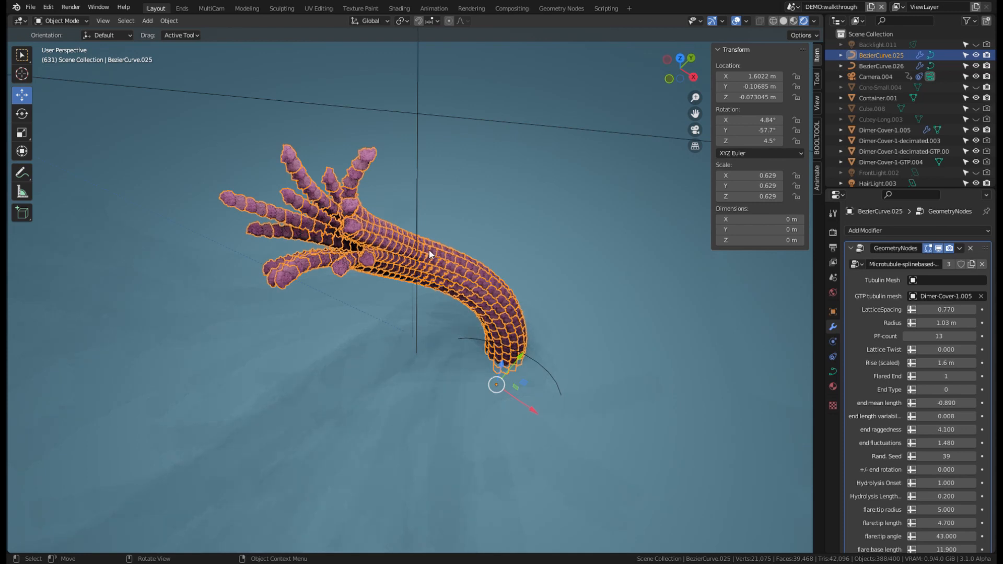
middle_click_drag(428, 251, 471, 237)
middle_click_drag(500, 308, 565, 299)
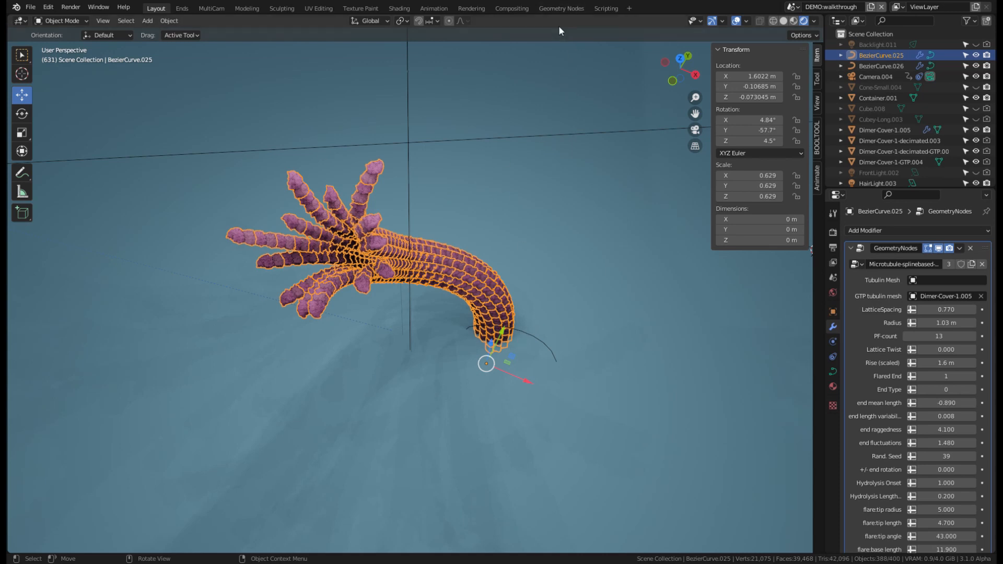
middle_click_drag(321, 143, 494, 199)
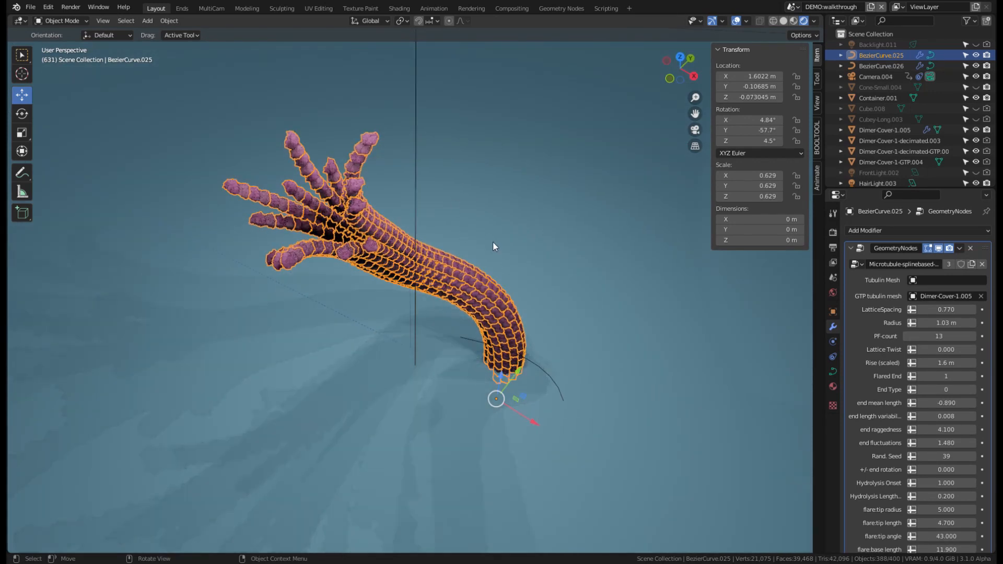
Switch to the Geometry Nodes workspace and select BezierCurve.026 so its node tree is shown.
left_click(560, 8)
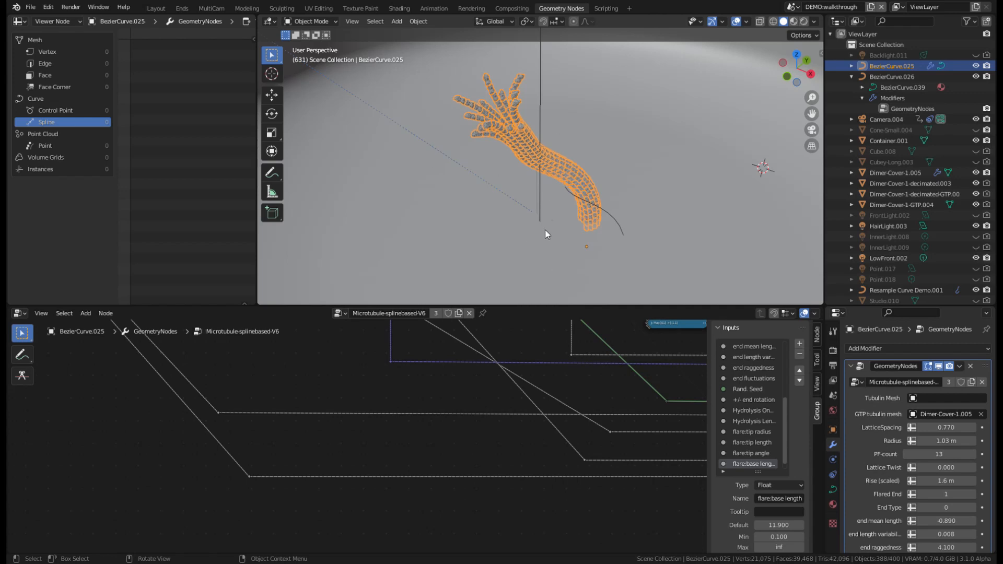
middle_click_drag(543, 243, 595, 186)
left_click(605, 242)
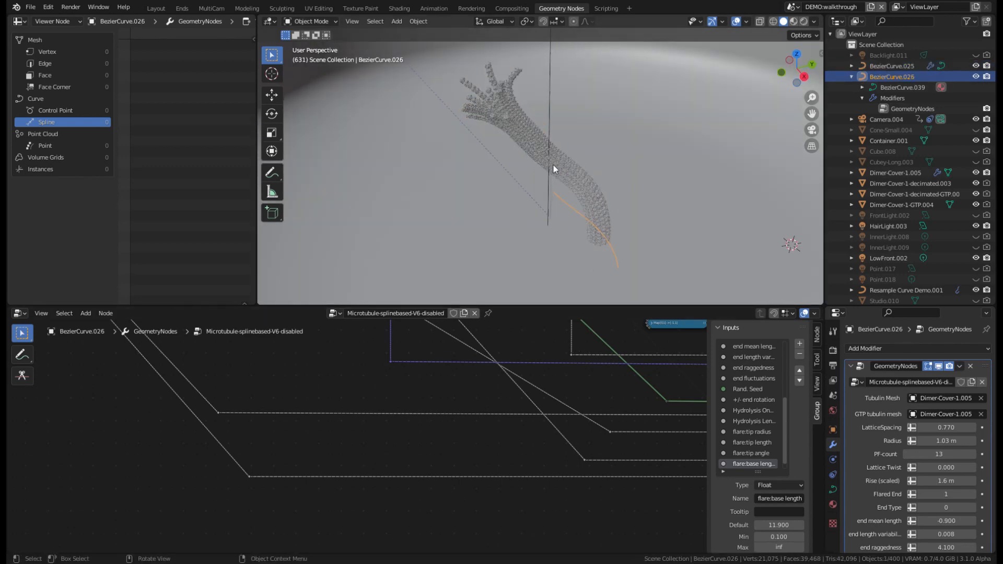
Enlarge the node editor, hide its sidebar and frame the whole Microtubule-splinebased-V6-disabled node tree.
middle_click_drag(544, 201, 511, 189)
scroll(497, 366, "down", 4)
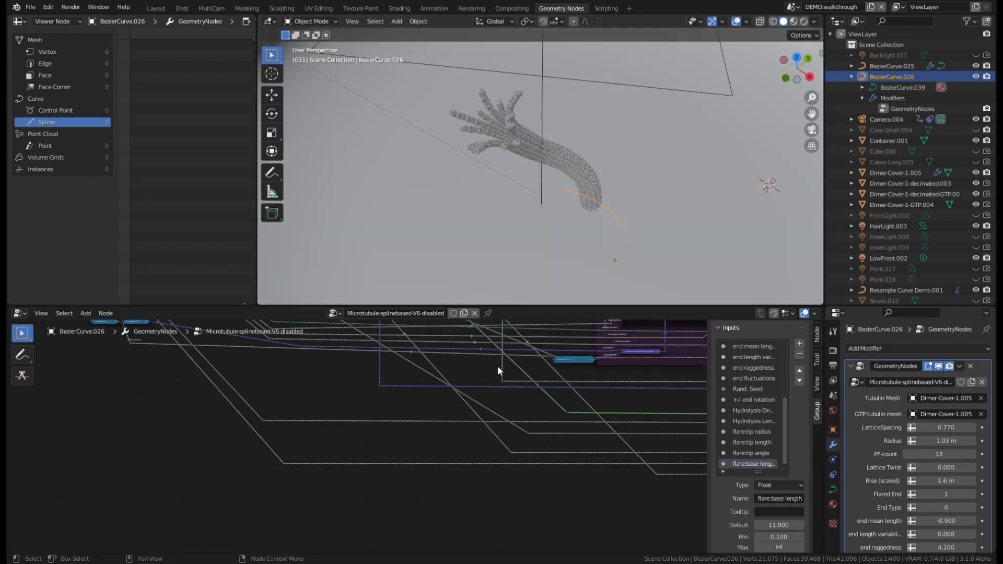
scroll(498, 363, "up", 1)
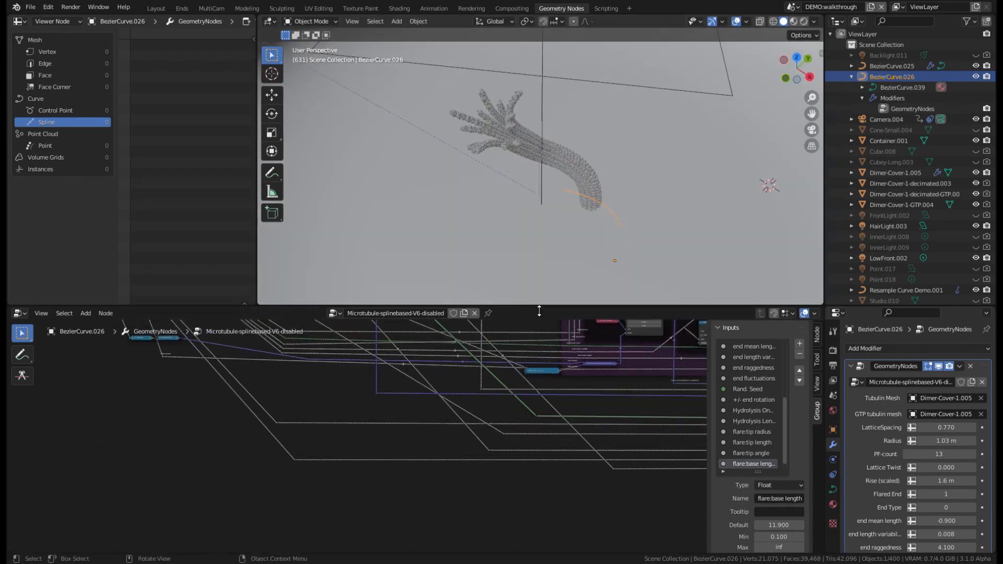
left_click_drag(539, 307, 543, 152)
middle_click_drag(534, 225, 430, 302)
key("n")
scroll(431, 318, "down", 6)
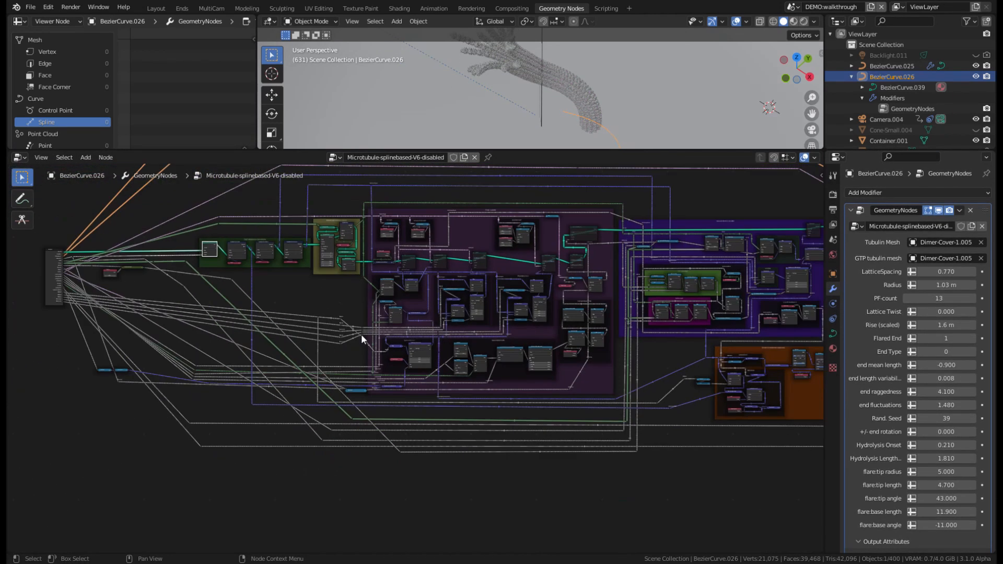
scroll(366, 313, "up", 2)
middle_click_drag(356, 302, 428, 340)
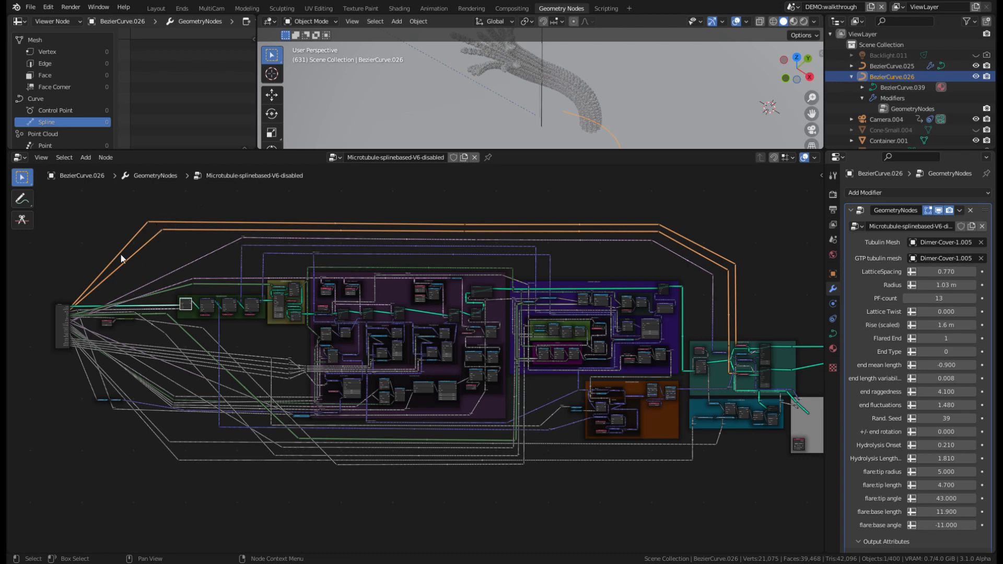
scroll(510, 264, "down", 2)
scroll(462, 279, "up", 3)
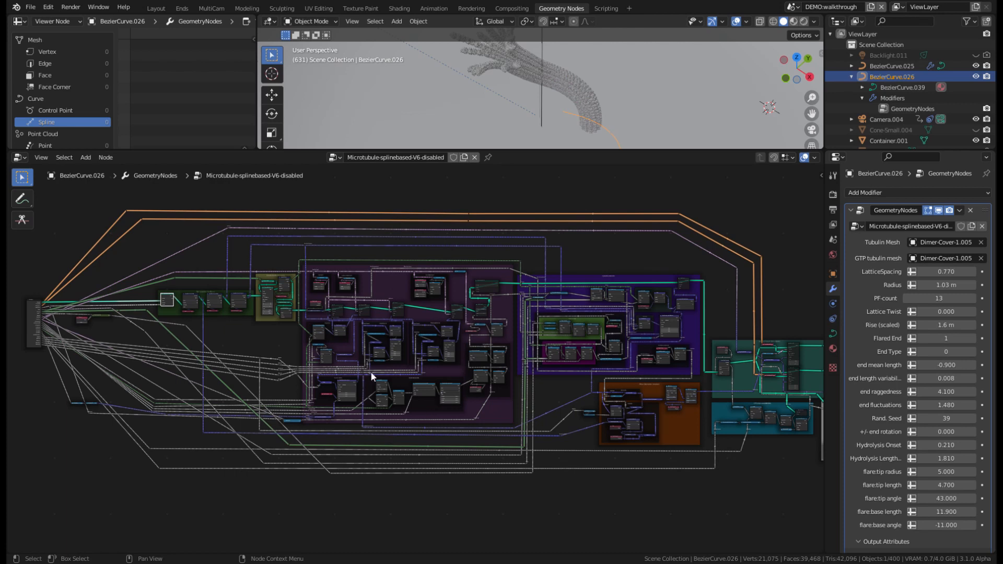
Inspect the selected curve BezierCurve.026 beside the microtubule and give the 3D viewport more height above the node editor.
middle_click_drag(546, 128, 612, 110)
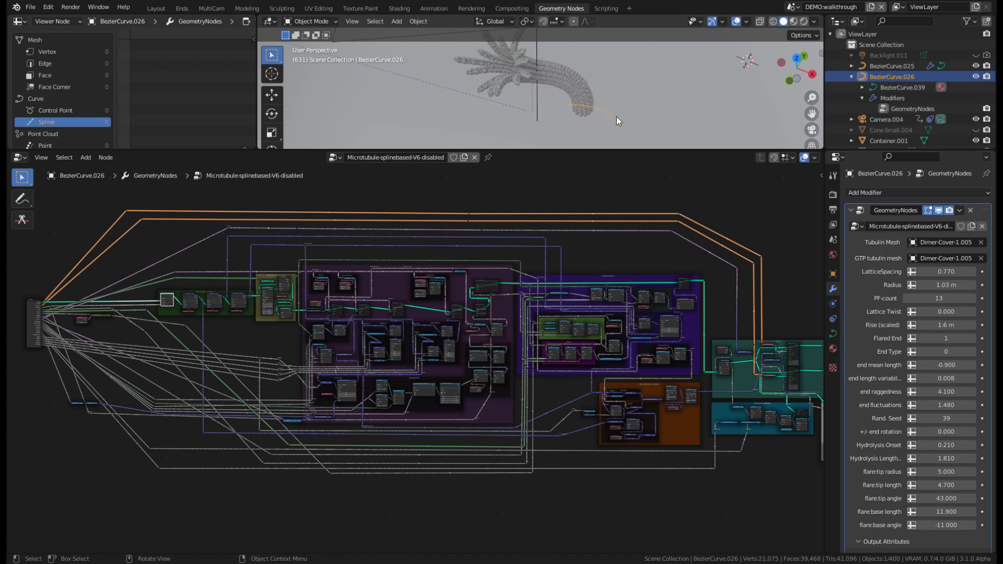
middle_click_drag(612, 112, 588, 87)
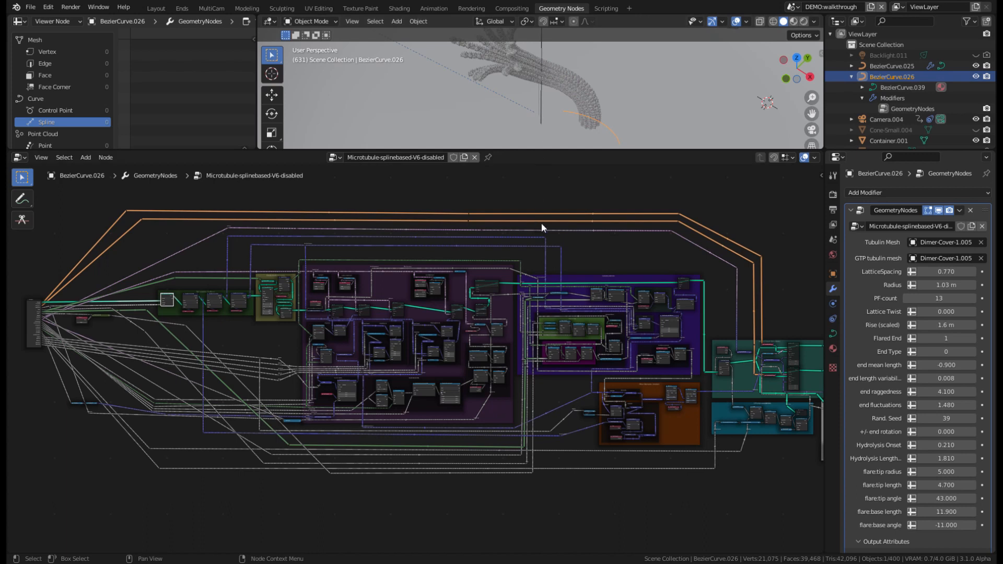
left_click_drag(570, 151, 569, 228)
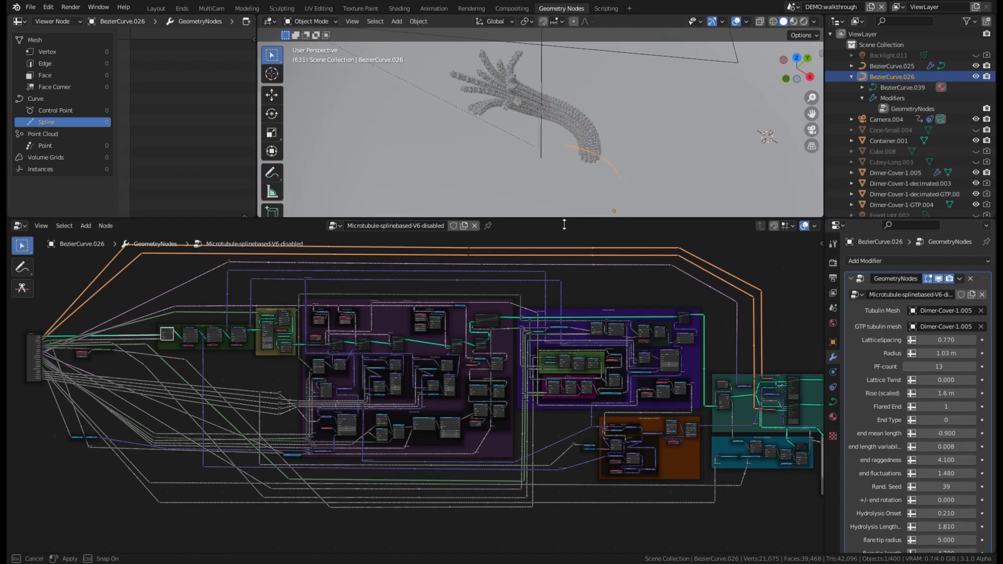
Examine the overall layout of the microtubule node tree from the Group Input node to the output.
scroll(569, 396, "up", 4)
scroll(262, 396, "up", 1)
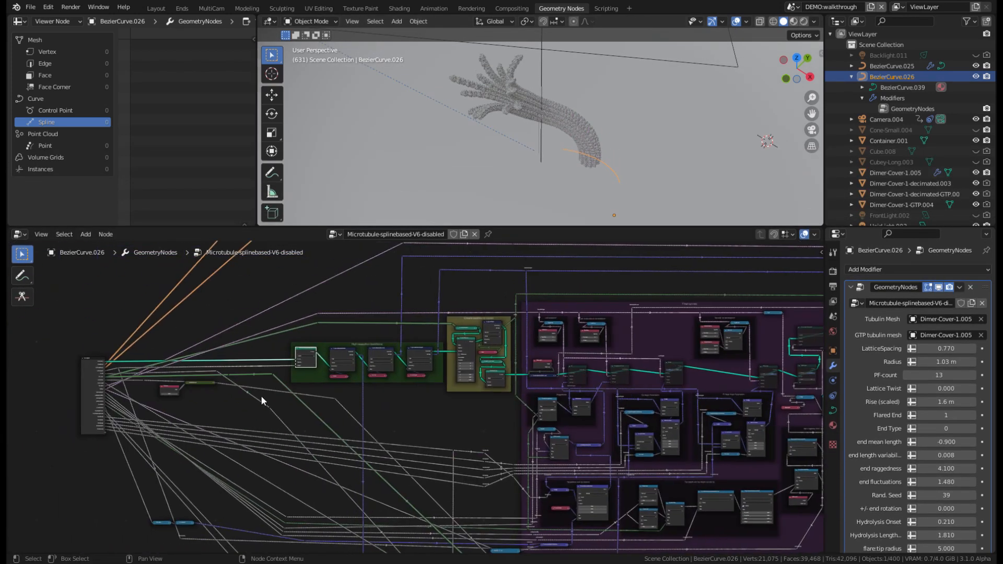
scroll(441, 361, "down", 3)
middle_click_drag(441, 361, 201, 352)
scroll(200, 353, "up", 2)
scroll(418, 389, "down", 2)
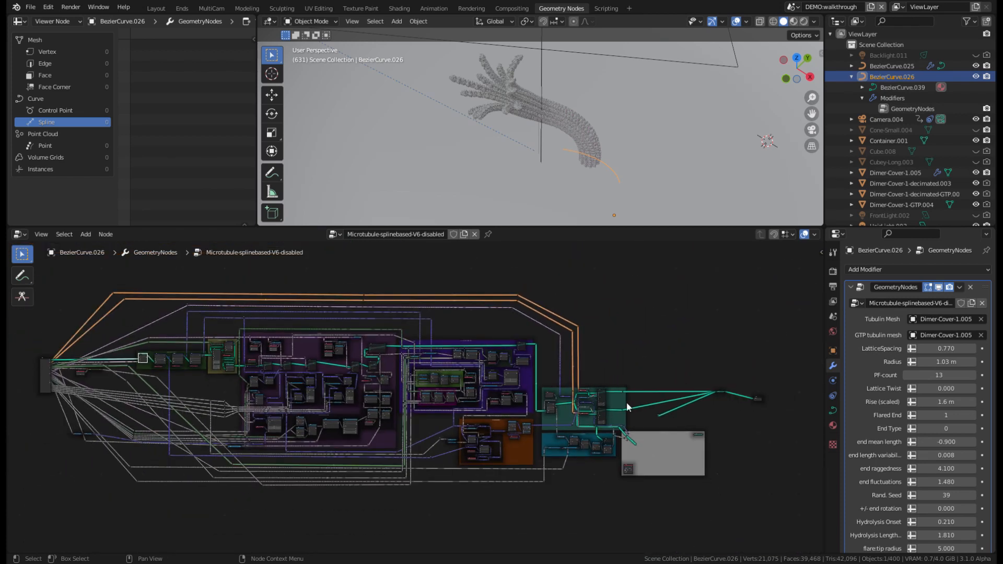
scroll(269, 306, "up", 6)
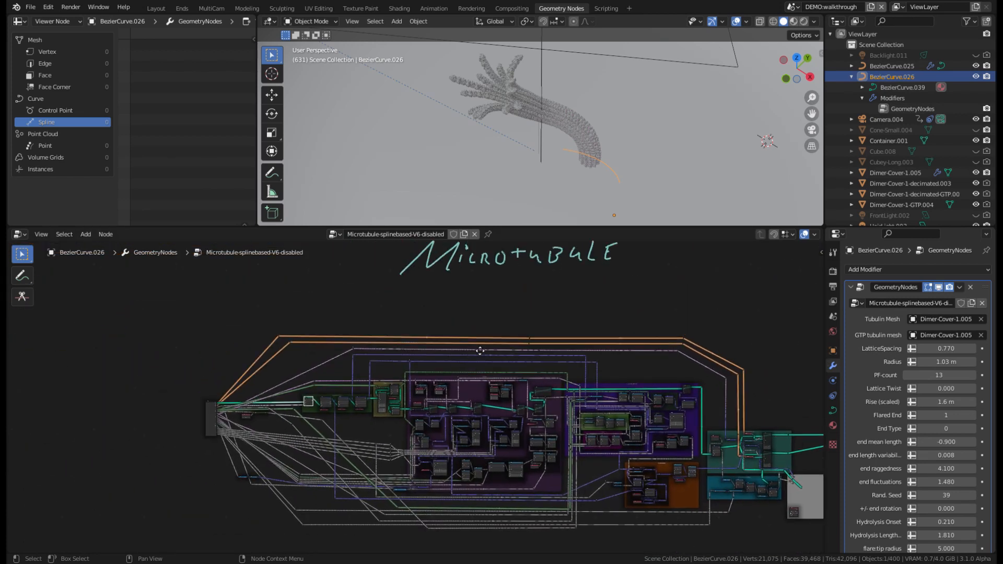
scroll(417, 384, "up", 5)
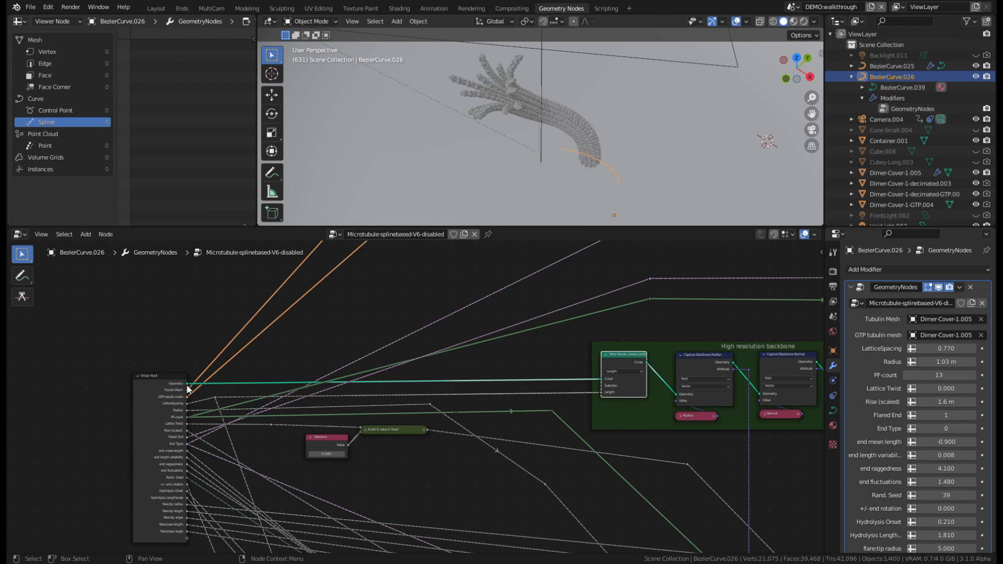
Examine the High resolution backbone frame, following the curve resampling and the captured position, normal and tangent attributes.
scroll(326, 386, "right", 10, "ctrl")
scroll(374, 373, "up", 3)
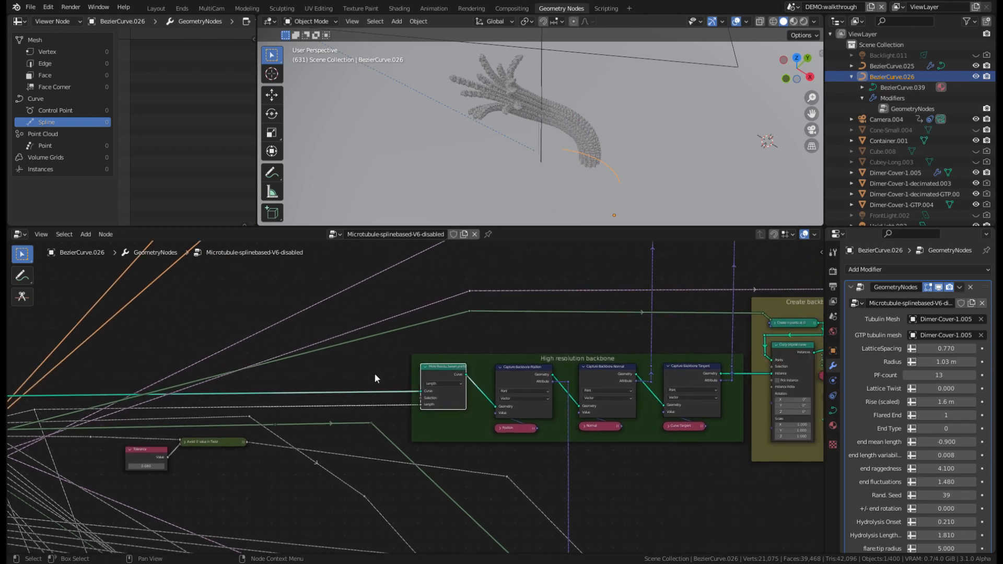
scroll(244, 383, "right", 2, "ctrl")
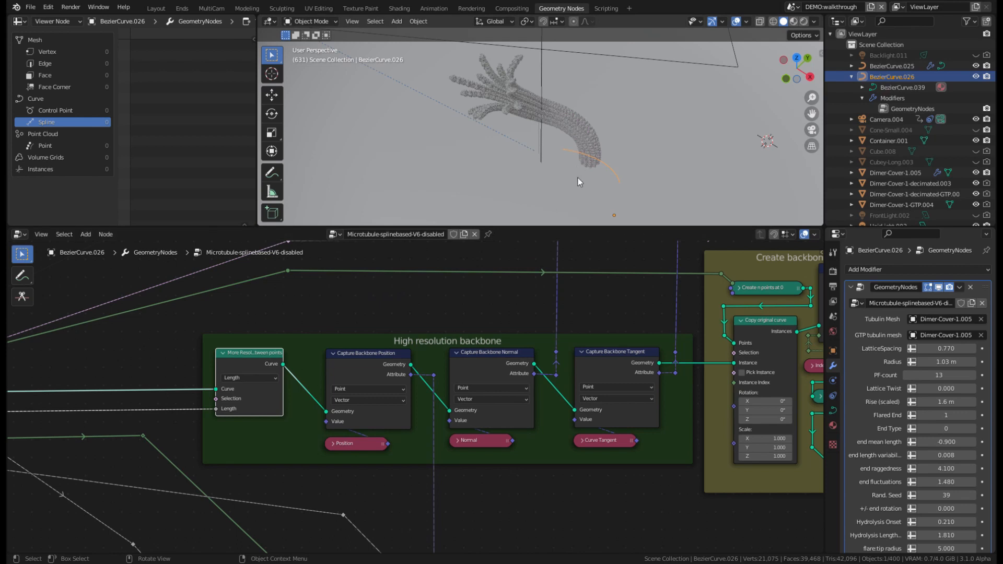
middle_click_drag(403, 306, 363, 313)
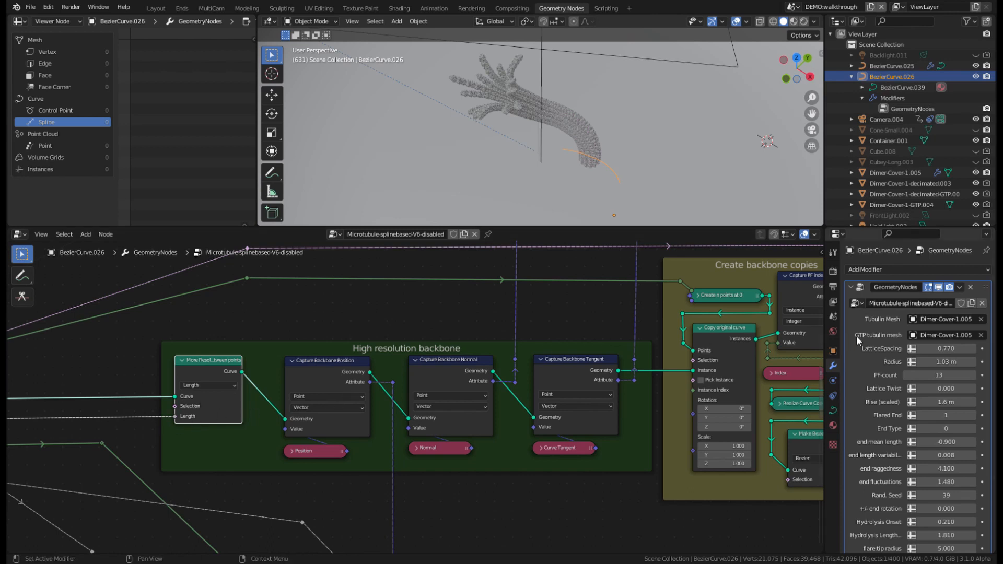
middle_click_drag(396, 322, 343, 336)
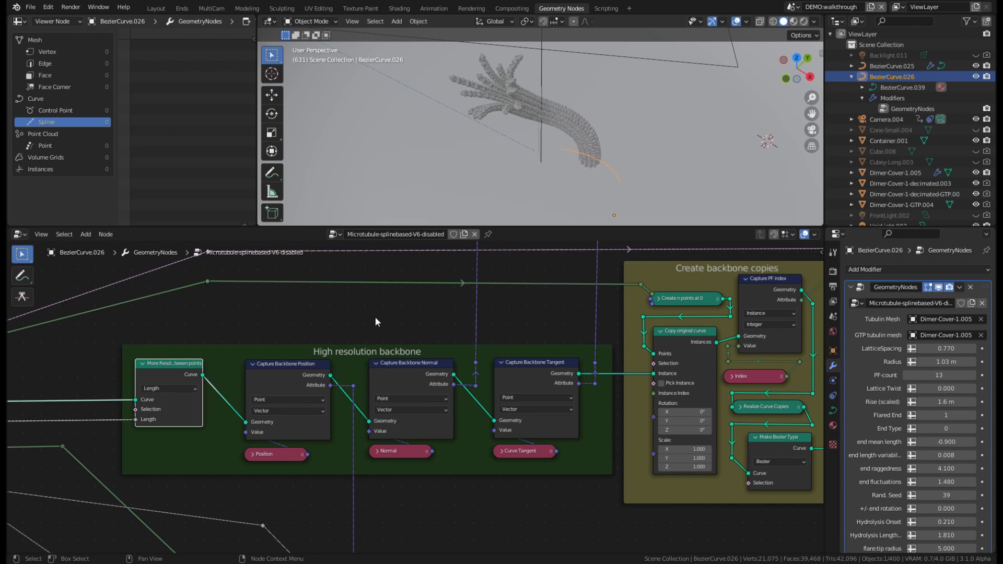
middle_click_drag(376, 321, 330, 324)
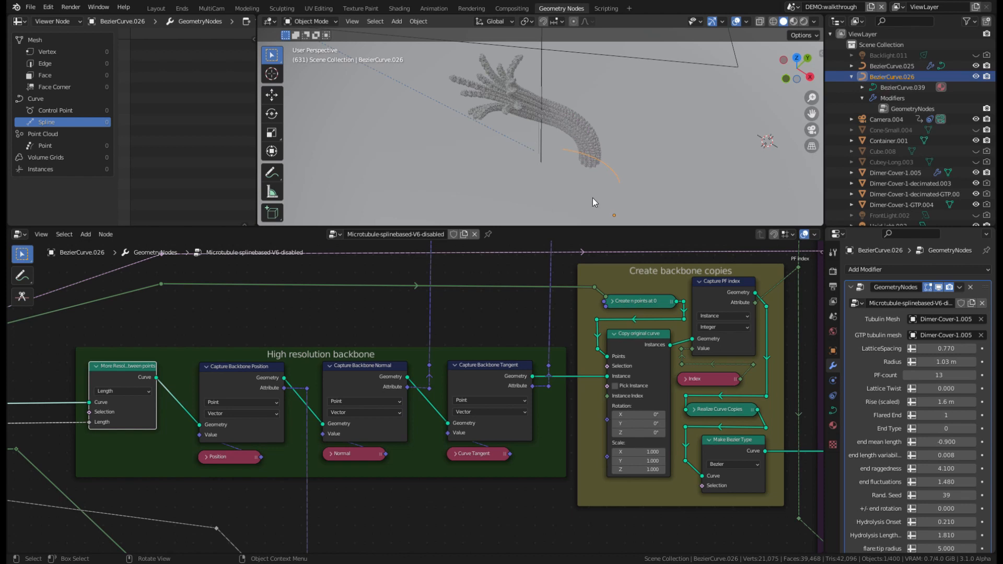
scroll(501, 318, "down", 1)
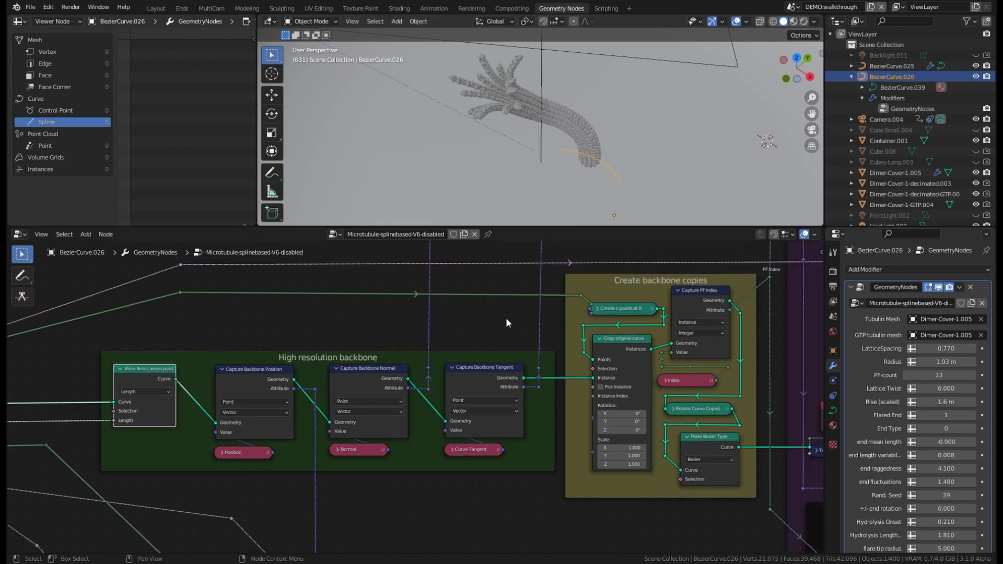
Expand the Create n points at 0 node in the Create backbone copies frame to view its settings, and collapse it again.
middle_click_drag(506, 318, 374, 326)
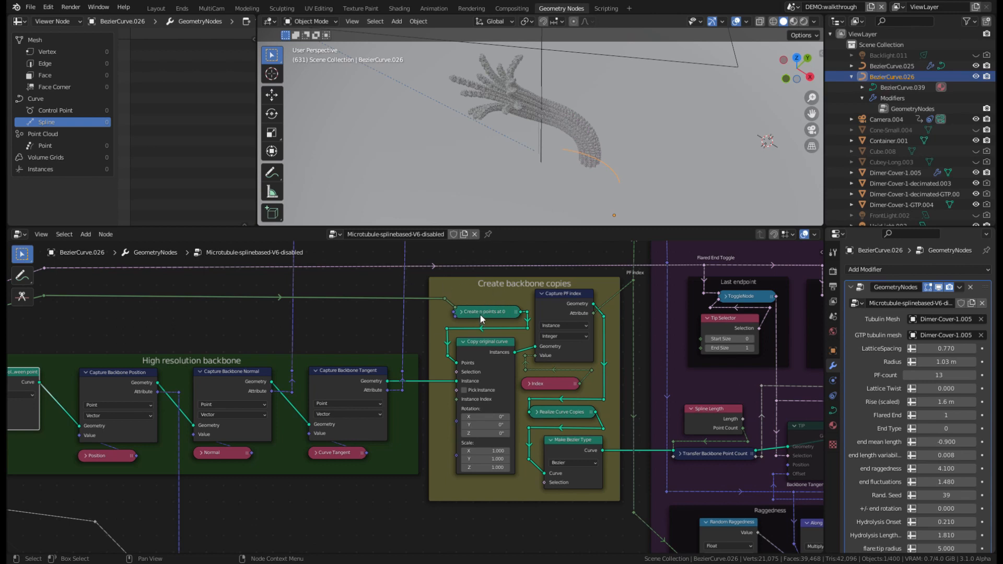
left_click(463, 313)
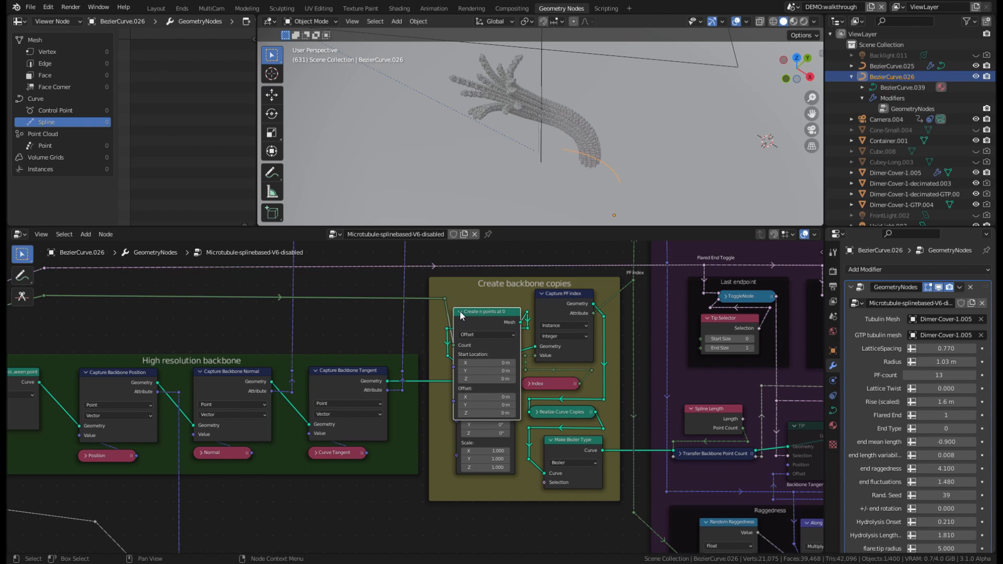
left_click(460, 312)
left_click(460, 312)
left_click(460, 312)
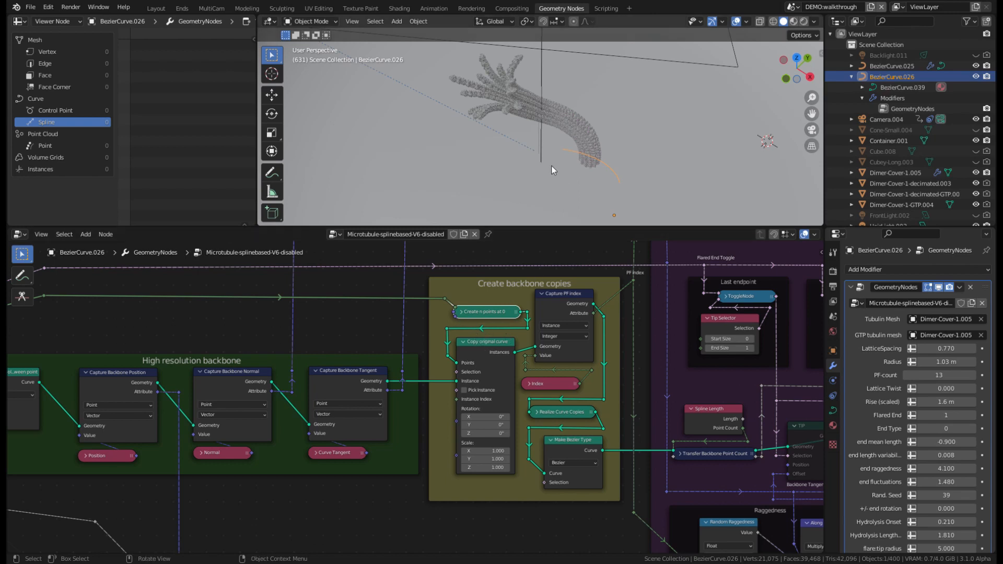
Examine the Create backbone copies frame, from the copied and realized curves to the Make Bezier Type node's link into Final curves.
middle_click_drag(370, 338, 304, 349)
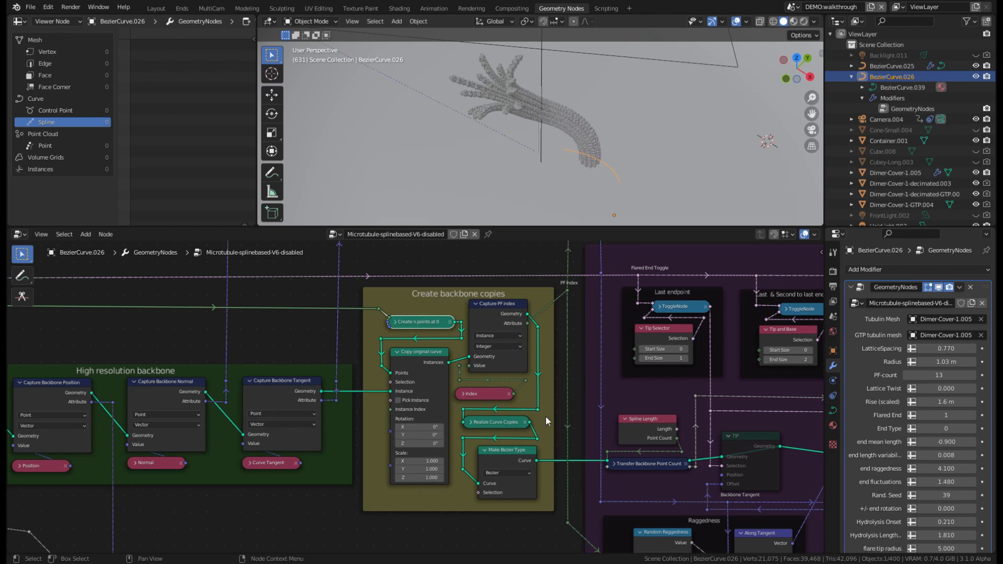
middle_click_drag(398, 539, 378, 519)
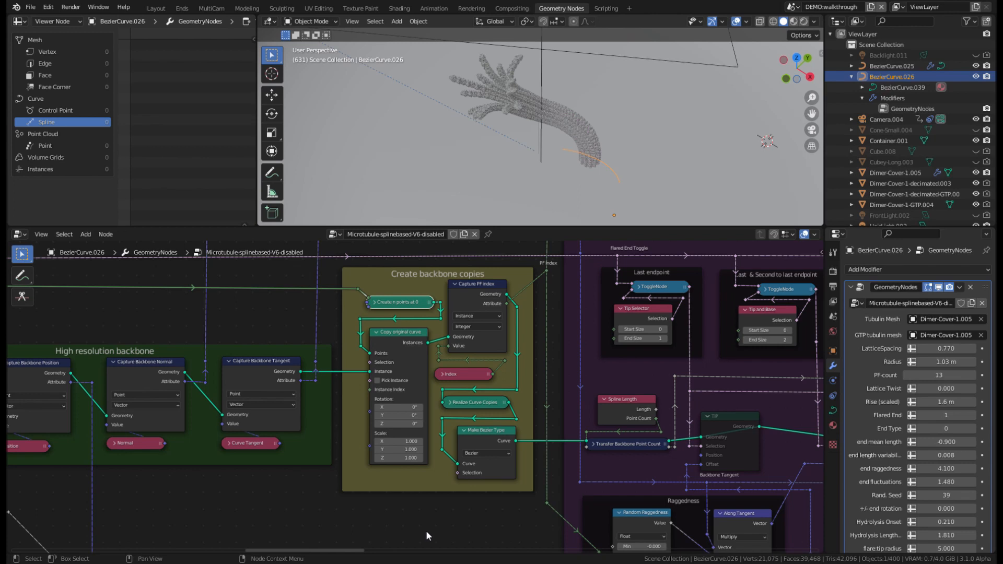
scroll(425, 531, "down", 1)
middle_click_drag(446, 521, 436, 517)
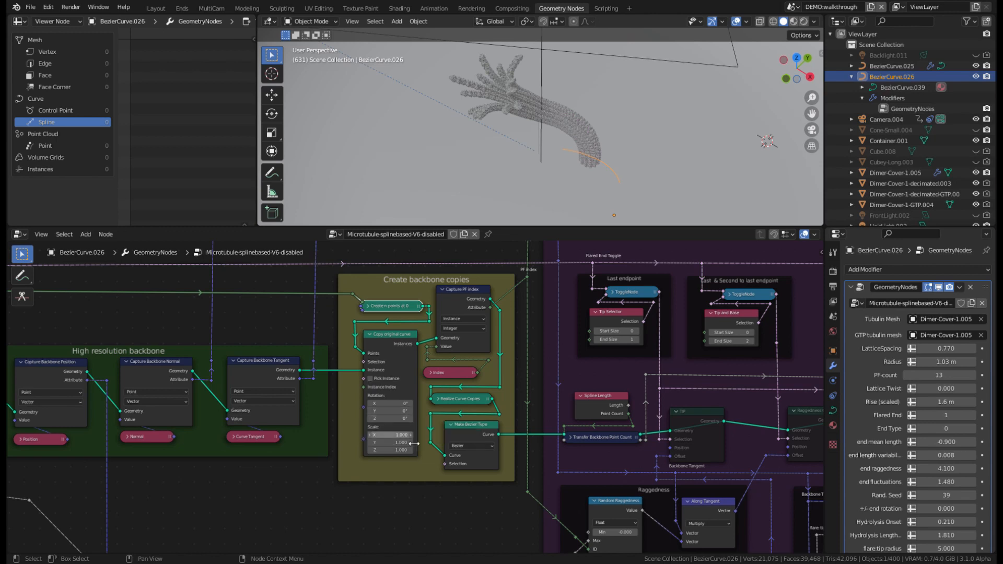
middle_click_drag(429, 523, 376, 504)
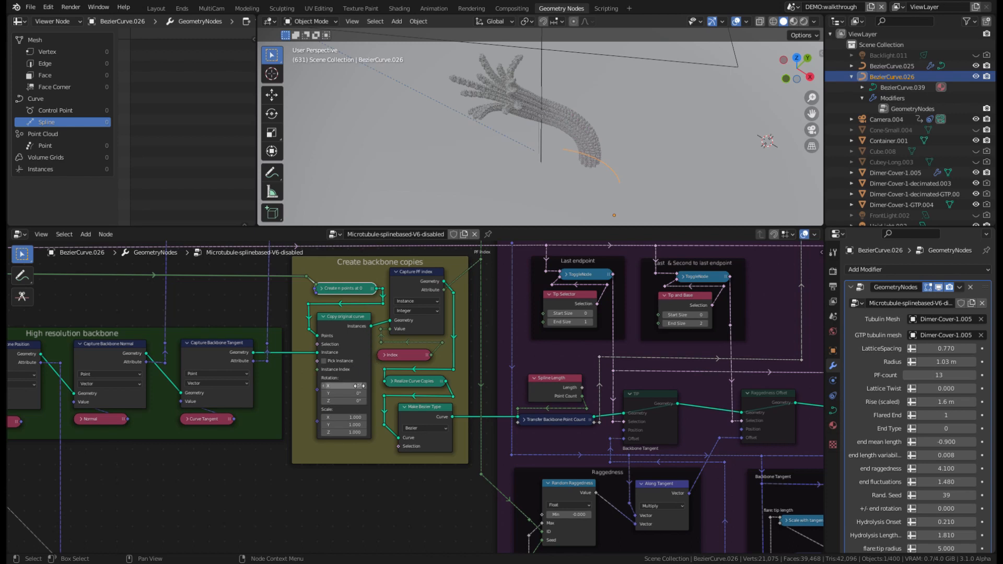
scroll(352, 441, "down", 2)
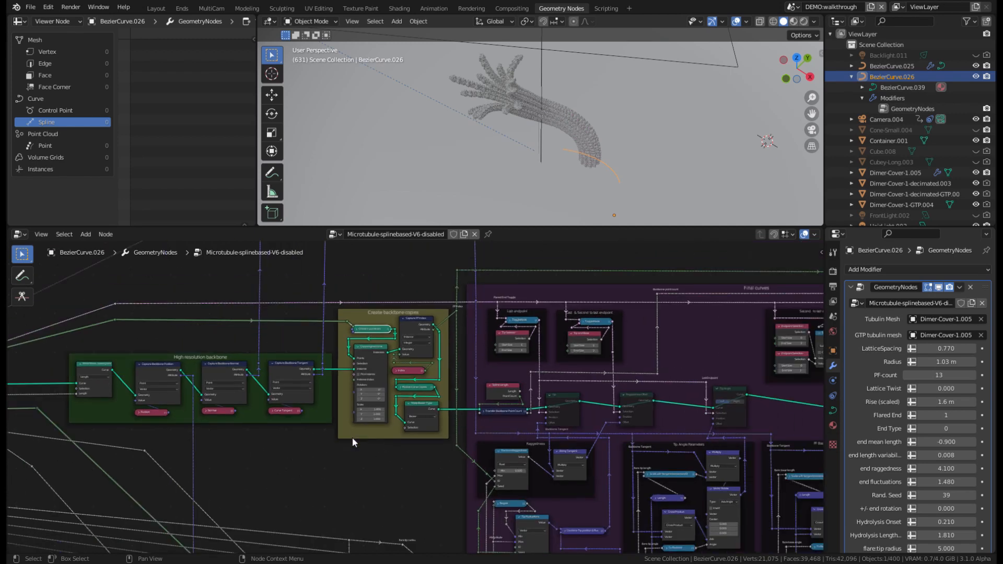
scroll(410, 397, "up", 2)
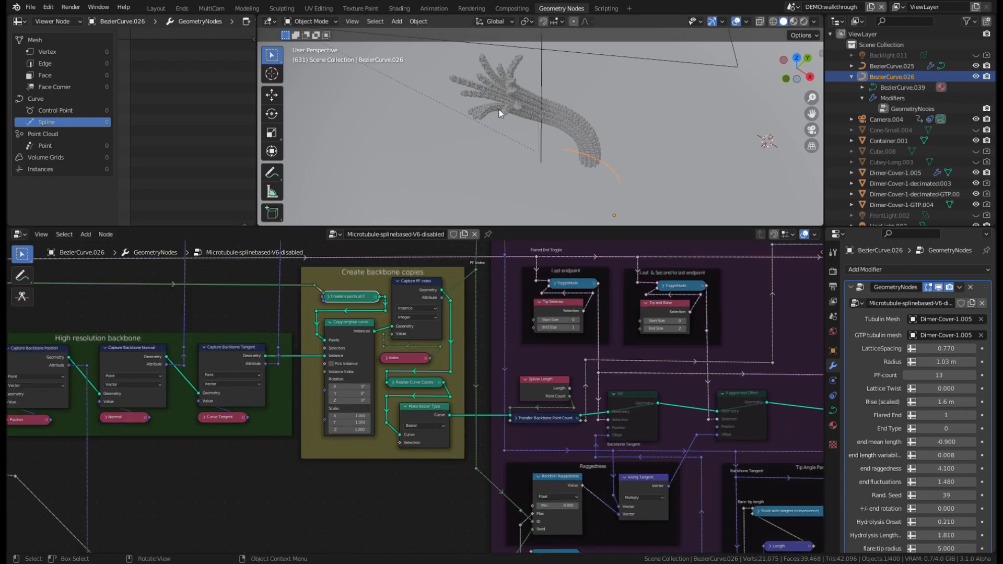
scroll(385, 450, "down", 3)
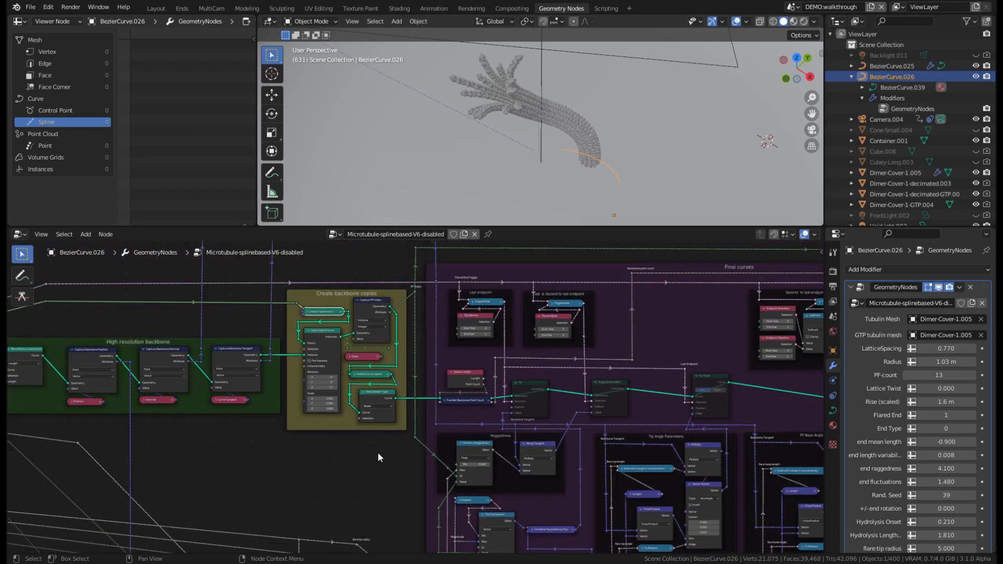
scroll(380, 457, "up", 2)
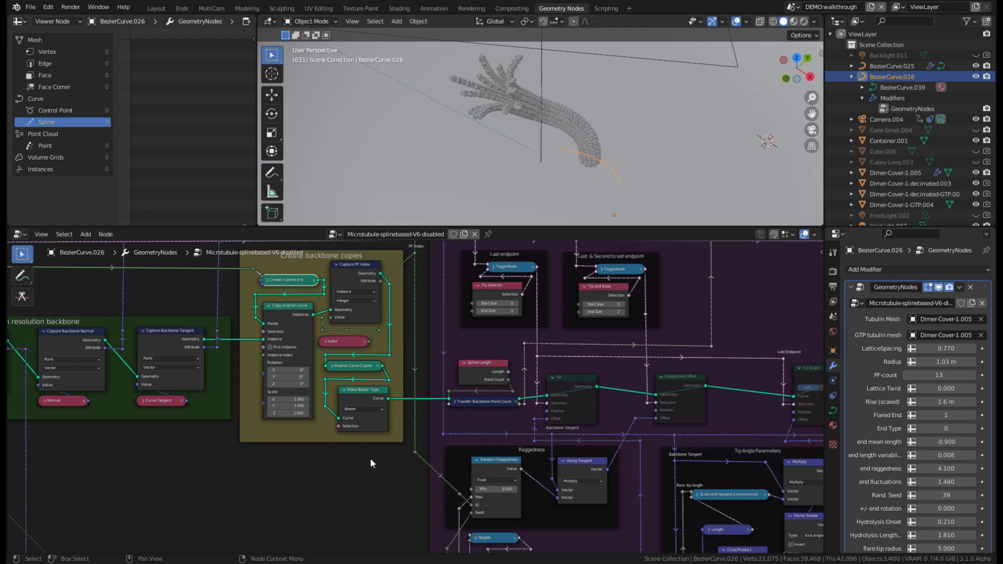
scroll(358, 454, "down", 1)
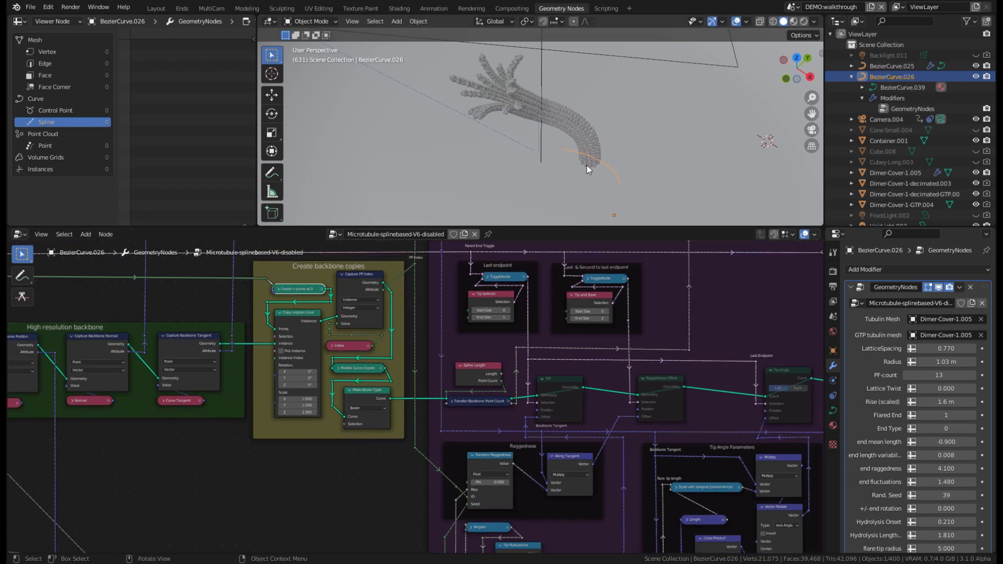
middle_click_drag(369, 464, 329, 488)
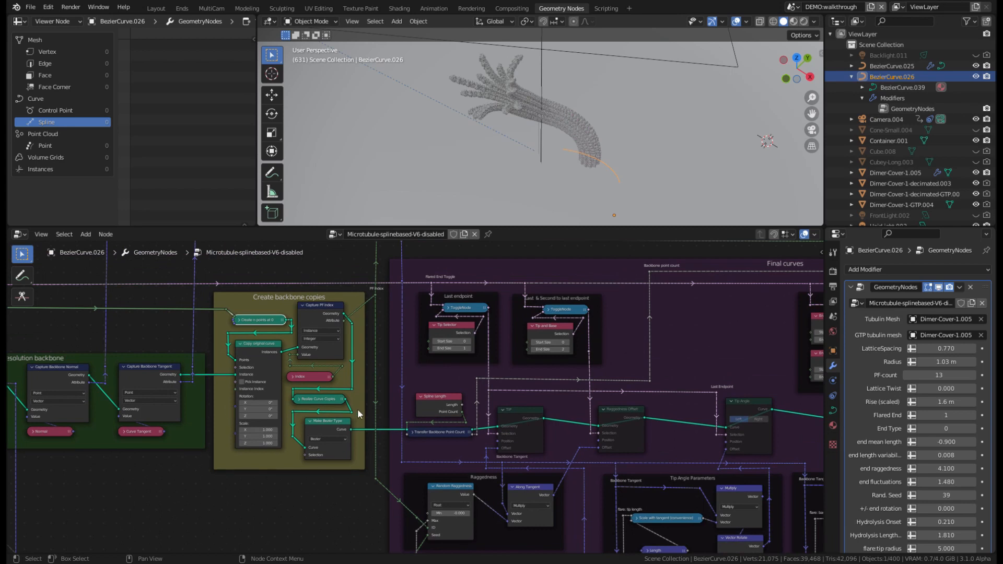
View the curve from another angle and examine the whole Final curves frame with its raggedness and tip-angle groups.
mouse_move(585, 181)
middle_mouse_down()
mouse_move(554, 127)
mouse_move(594, 198)
middle_mouse_up()
scroll(445, 438, "down", 2)
middle_click_drag(386, 450, 240, 351)
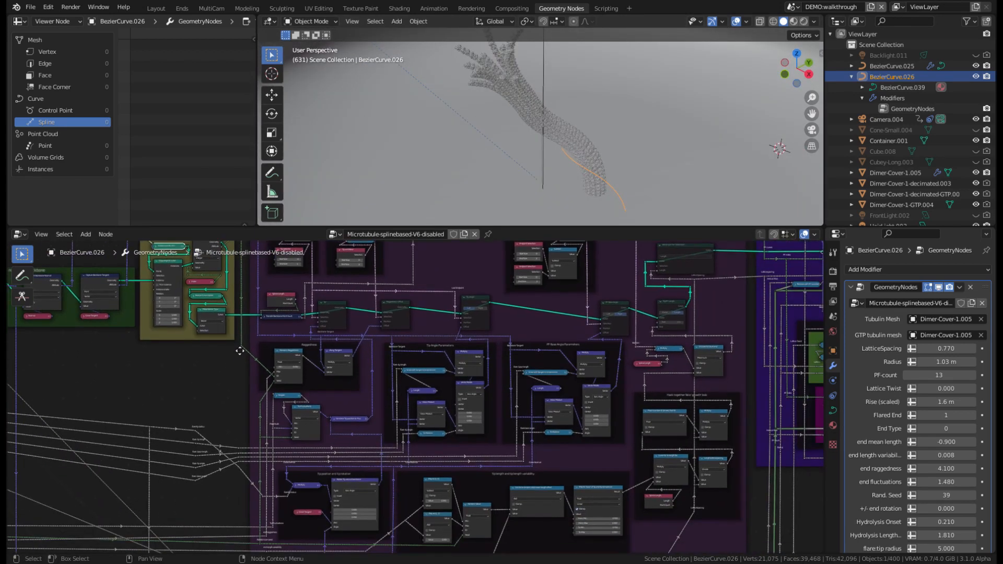
scroll(314, 346, "down", 2)
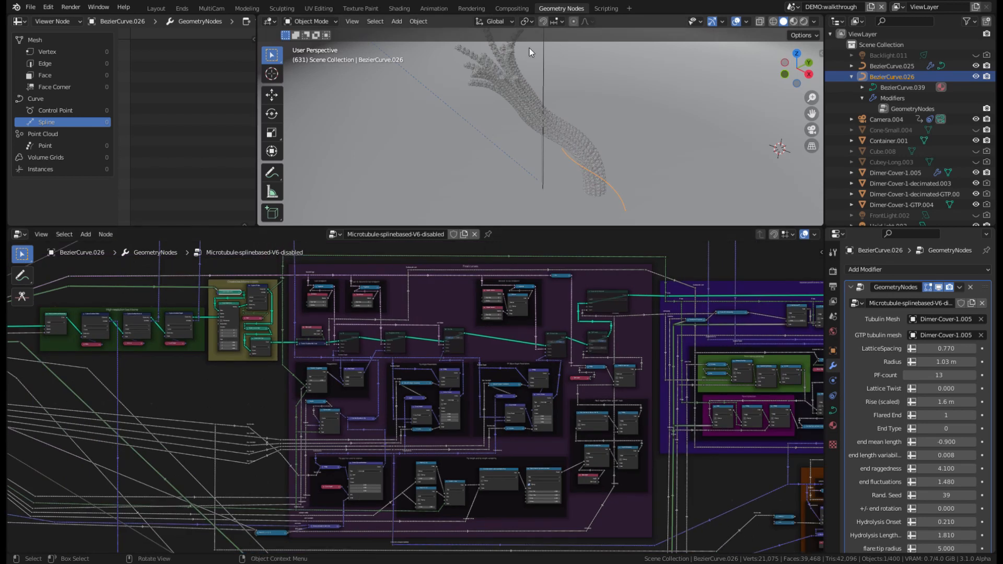
Examine the path from the Create backbone copies frame into the Final curves frame, including its endpoint selection groups.
middle_click_drag(223, 397, 232, 418)
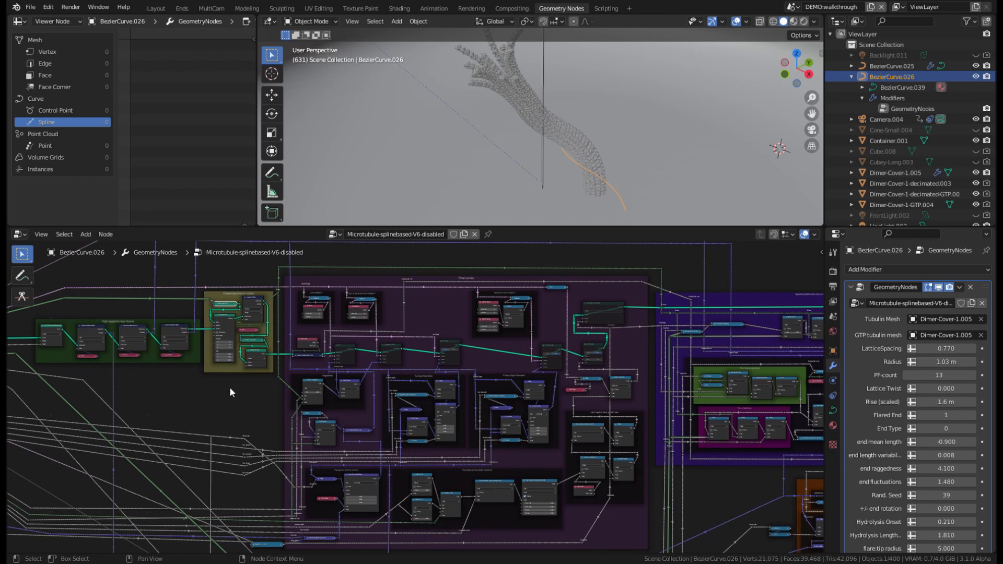
scroll(230, 387, "down", 2)
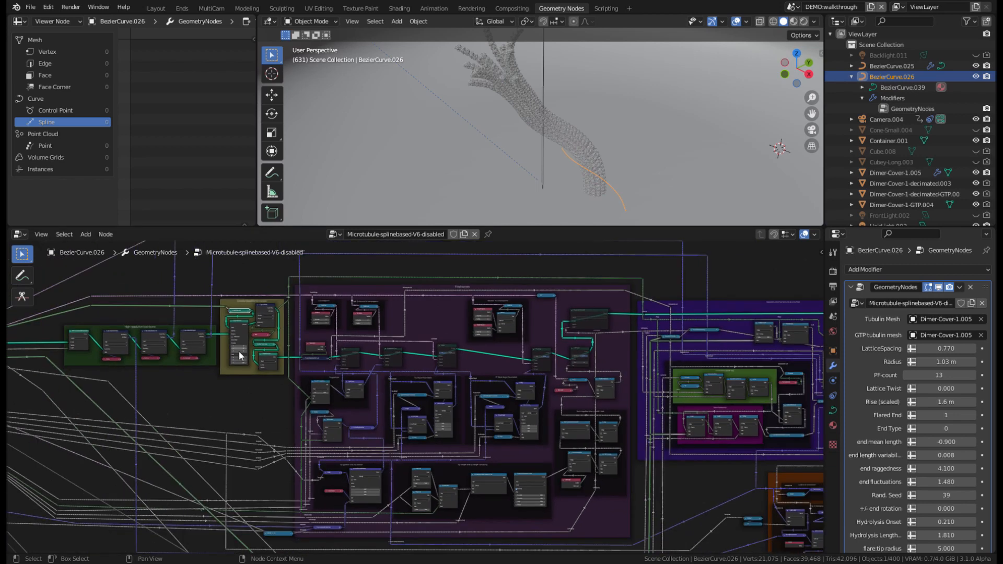
scroll(170, 393, "up", 5)
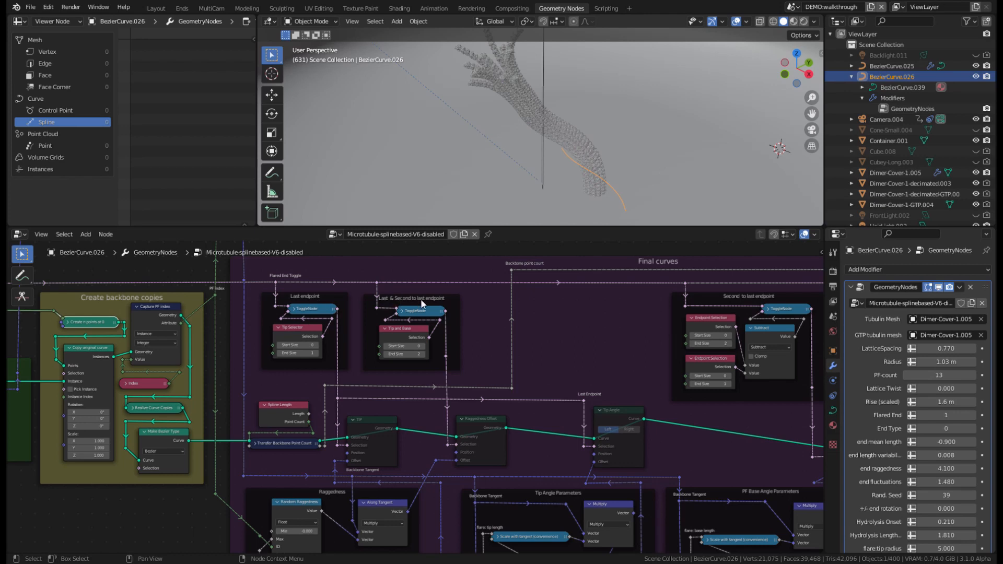
scroll(747, 313, "down", 1)
middle_click_drag(631, 314, 586, 311)
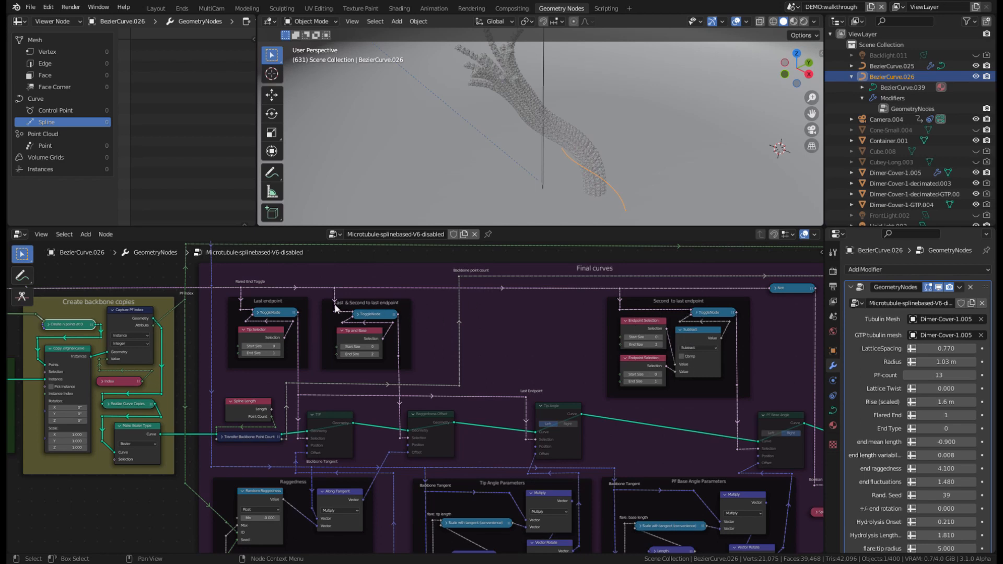
scroll(357, 458, "down", 3)
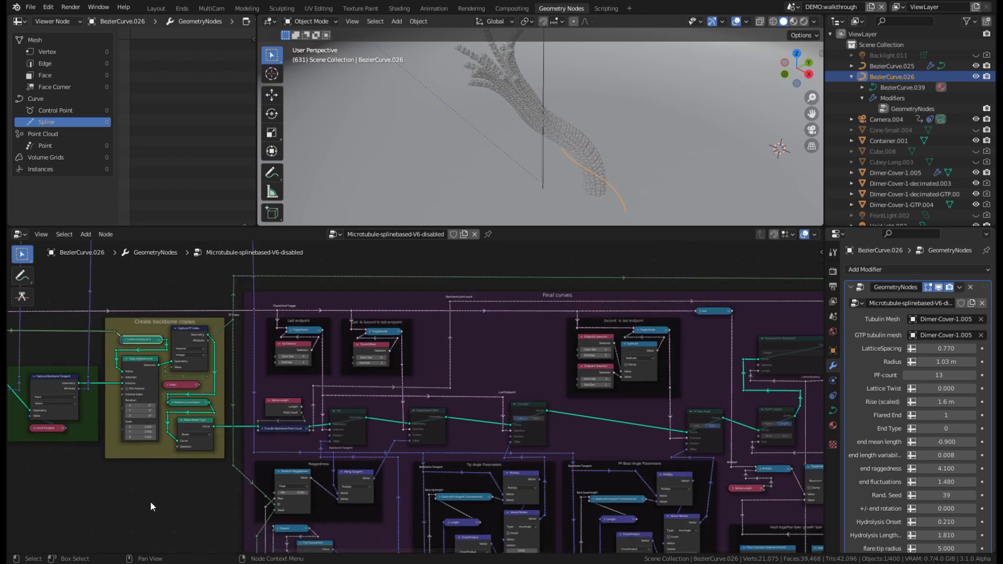
middle_click_drag(149, 501, 187, 493)
scroll(213, 452, "up", 5)
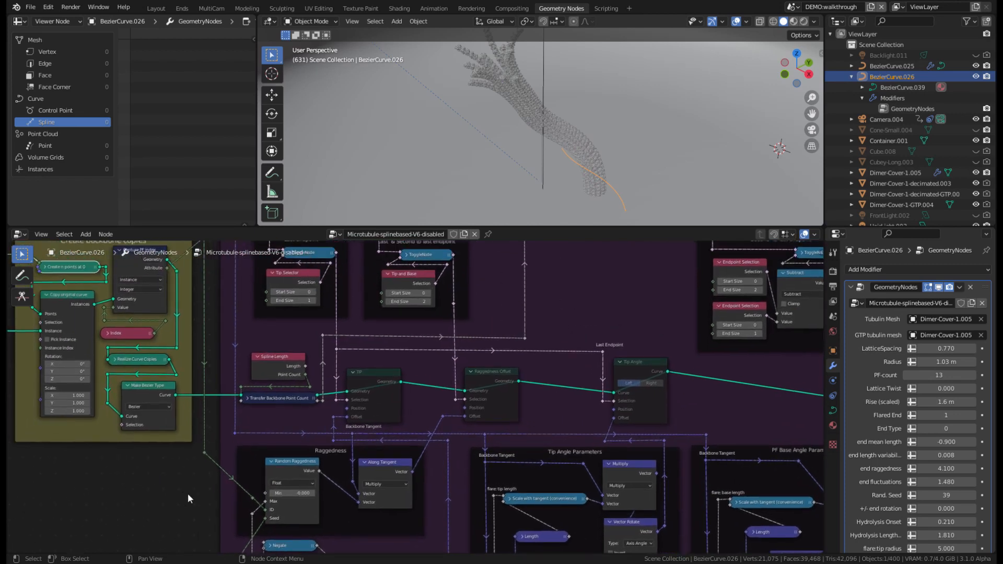
Unmute the TIP node in the Final curves frame and view the resulting curves closer from another angle.
scroll(182, 482, "down", 1)
scroll(347, 441, "up", 2)
left_click(347, 441)
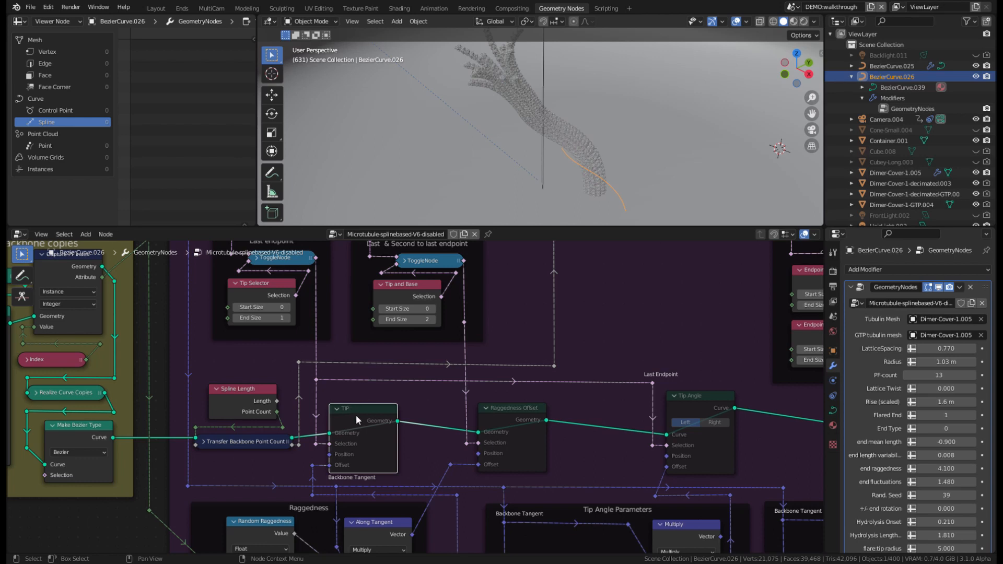
key("m")
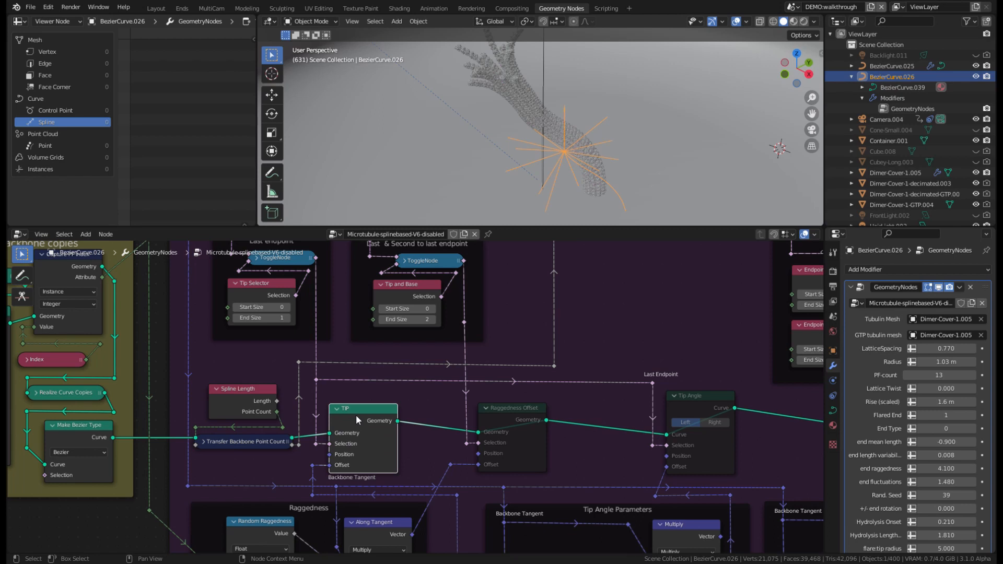
middle_click_drag(648, 178, 581, 169)
scroll(534, 168, "up", 2)
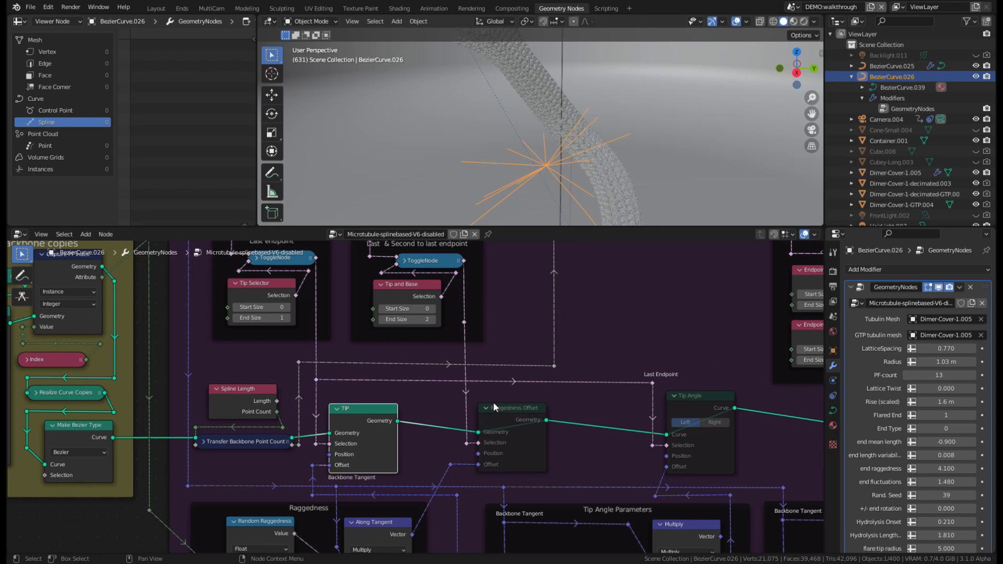
Toggle the Raggedness Offset node's muting repeatedly to compare the curve tips, leave it enabled, and view them from another angle.
scroll(491, 302, "down", 1)
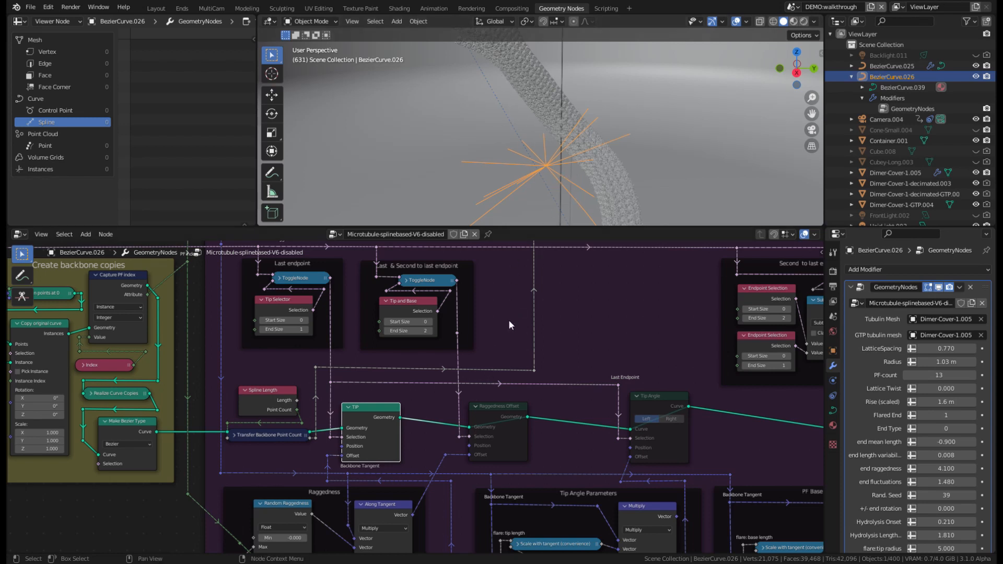
left_click(509, 413)
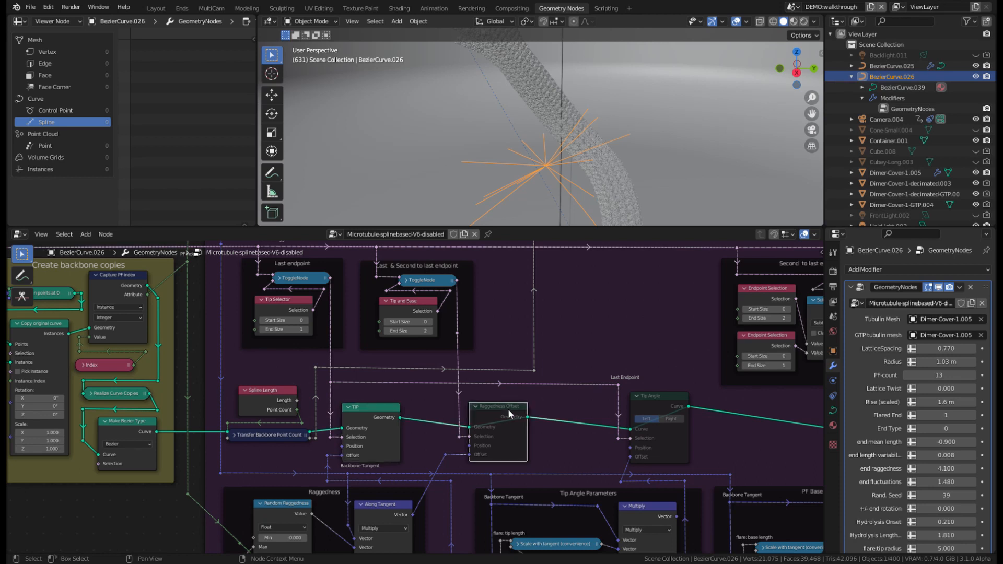
key("m")
key("m")
key("m")
key("m")
key("m")
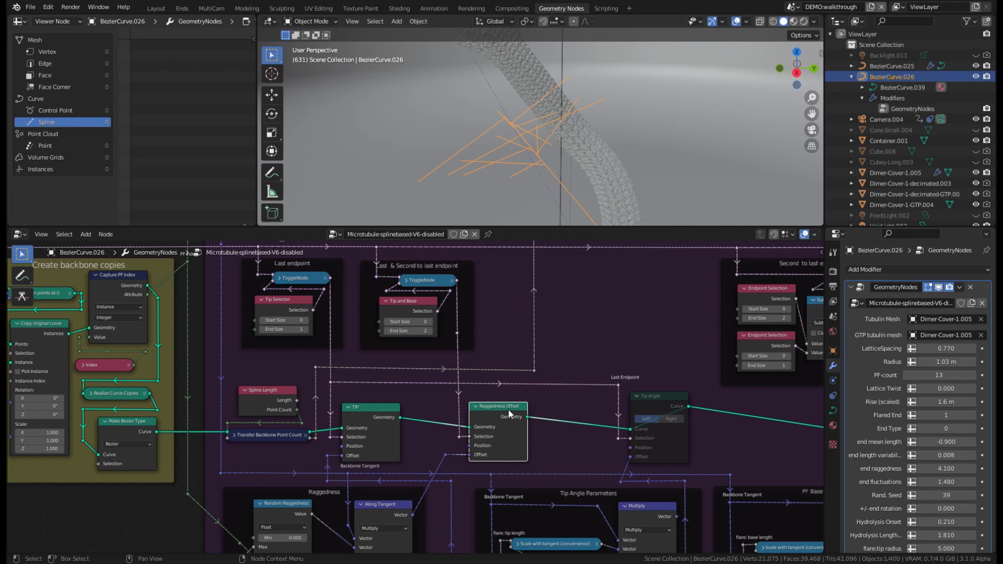
middle_click_drag(531, 199, 517, 171)
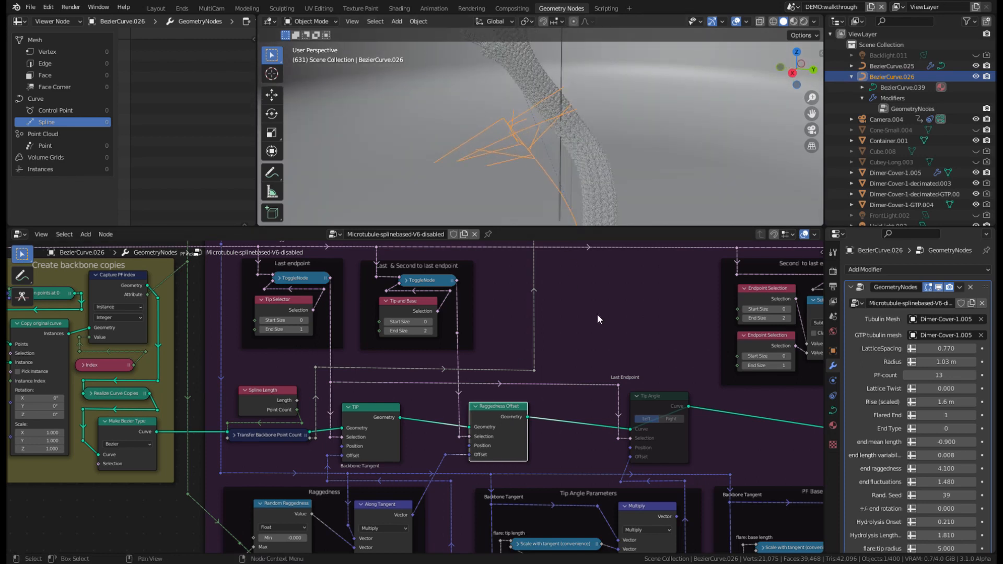
Unmute the Tip Angle node and view the curve tips from different angles.
middle_click_drag(625, 330, 383, 351)
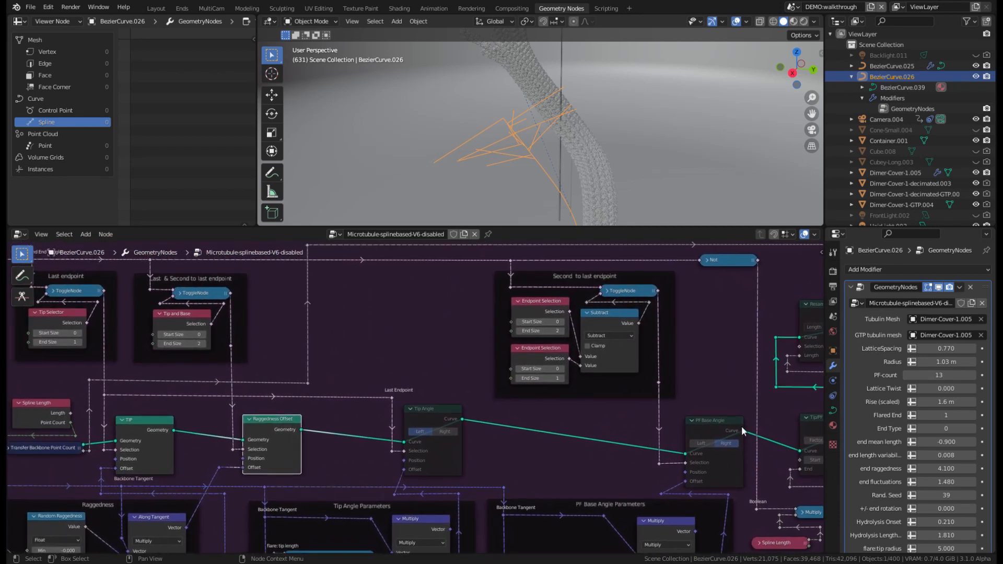
left_click(435, 411)
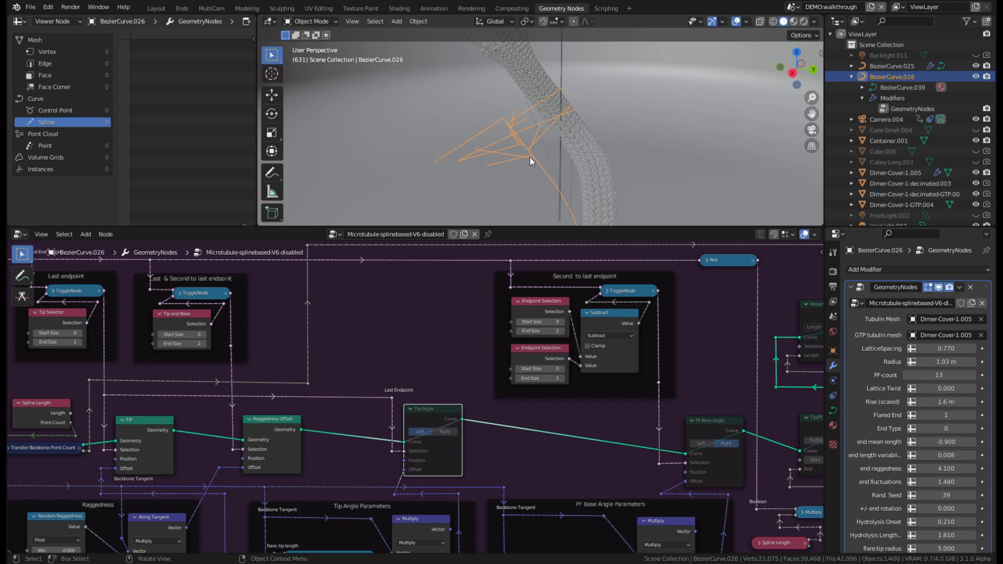
middle_click_drag(529, 158, 469, 205)
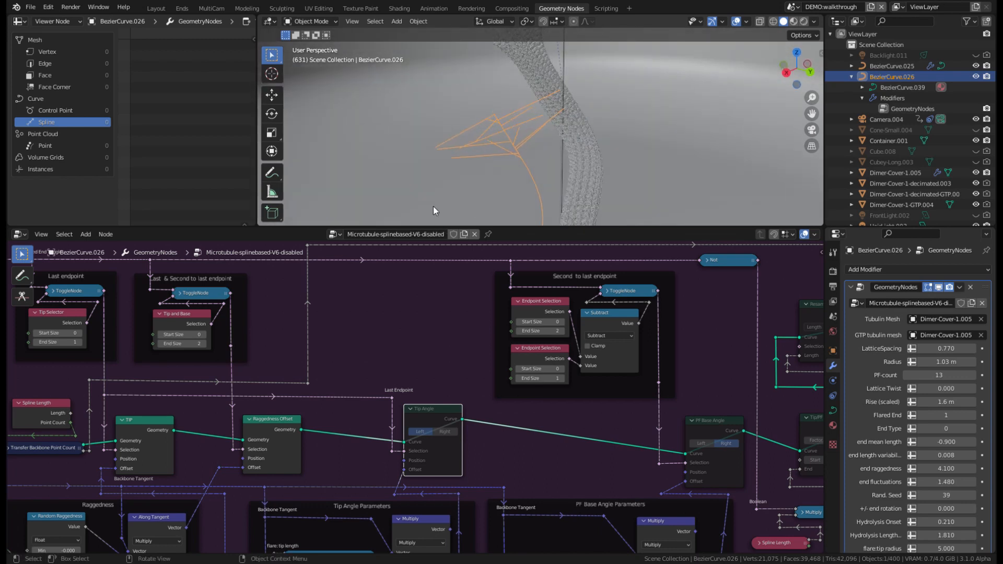
key("m")
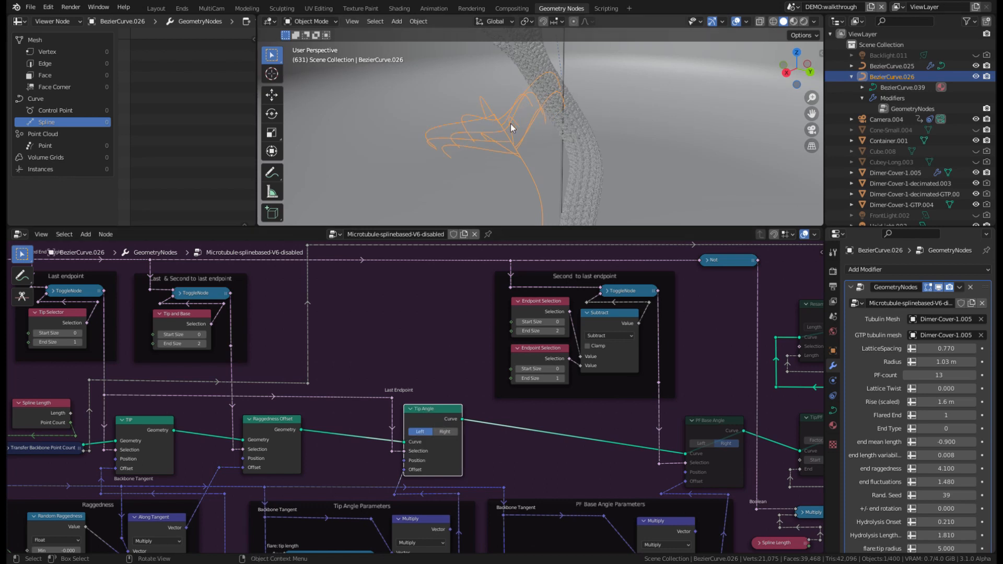
middle_click_drag(459, 145, 509, 151)
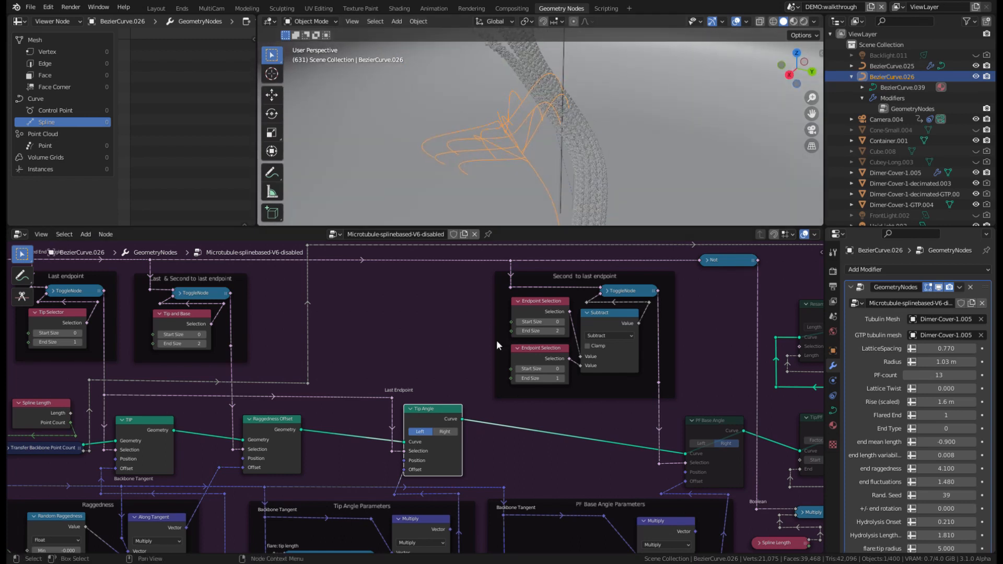
Examine the Tip Angle Parameters and PF Base Angle Parameters groups alongside a closer view of the bent curve tips.
scroll(465, 460, "down", 5)
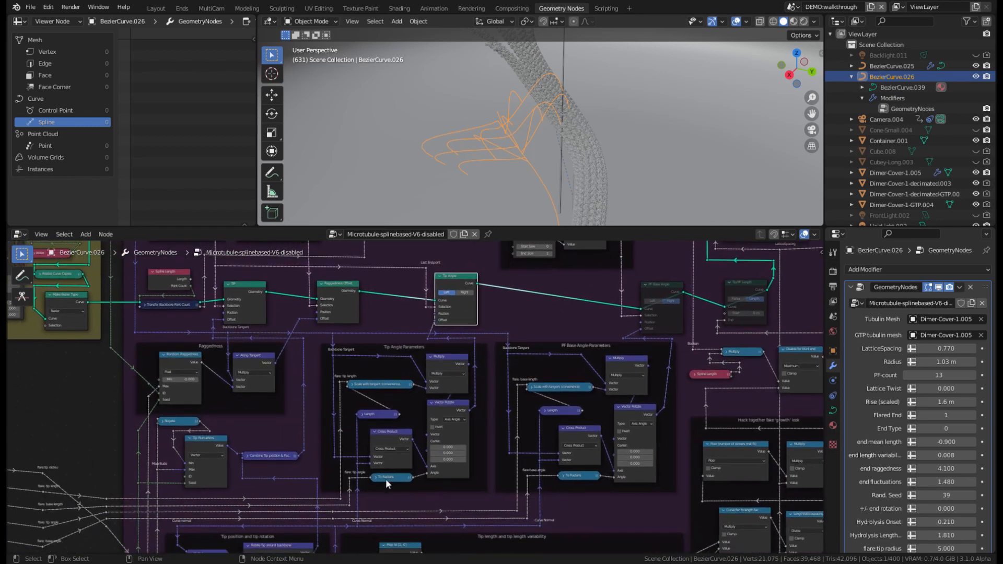
scroll(637, 368, "down", 2)
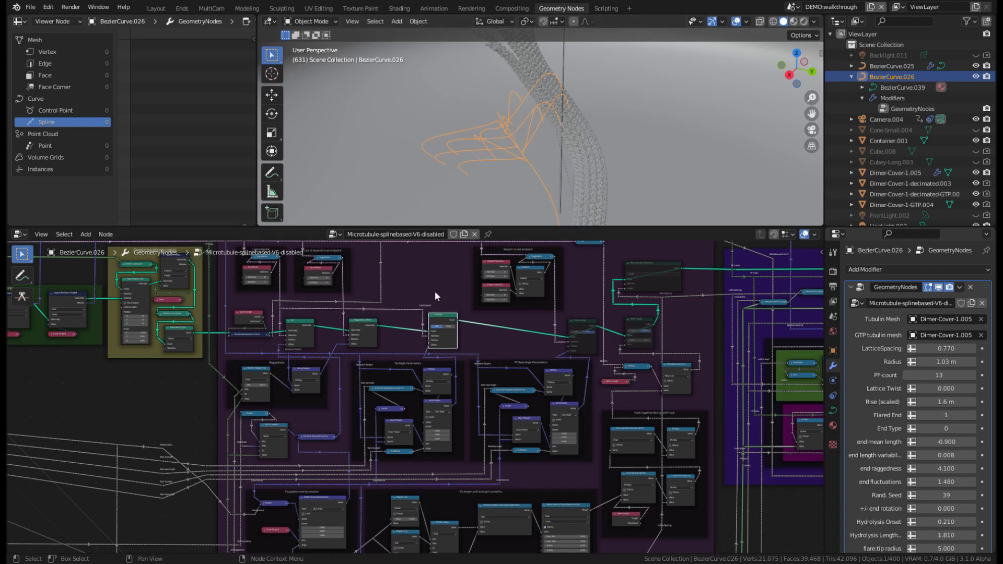
middle_click_drag(473, 220, 459, 204)
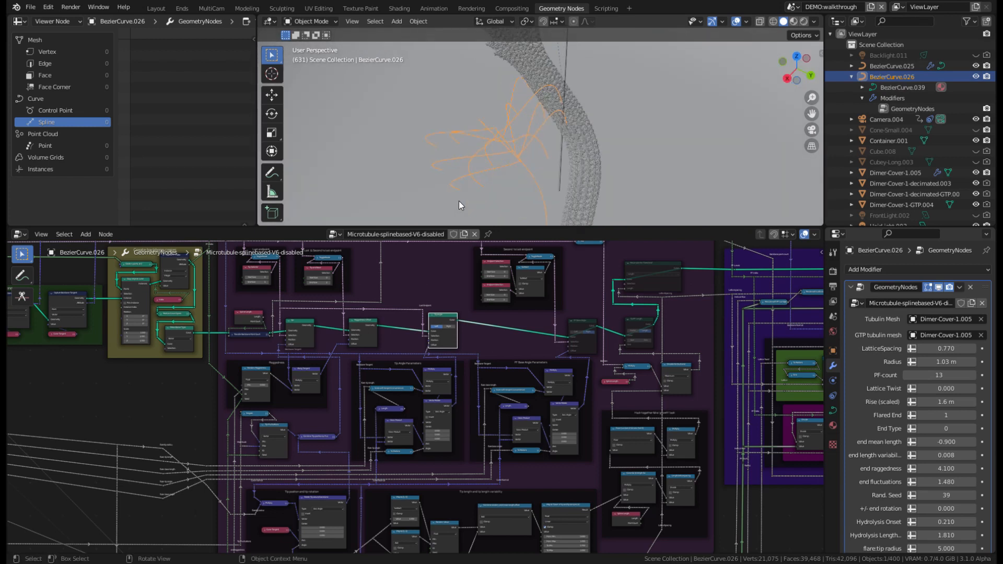
scroll(473, 292, "up", 1)
scroll(493, 311, "up", 3)
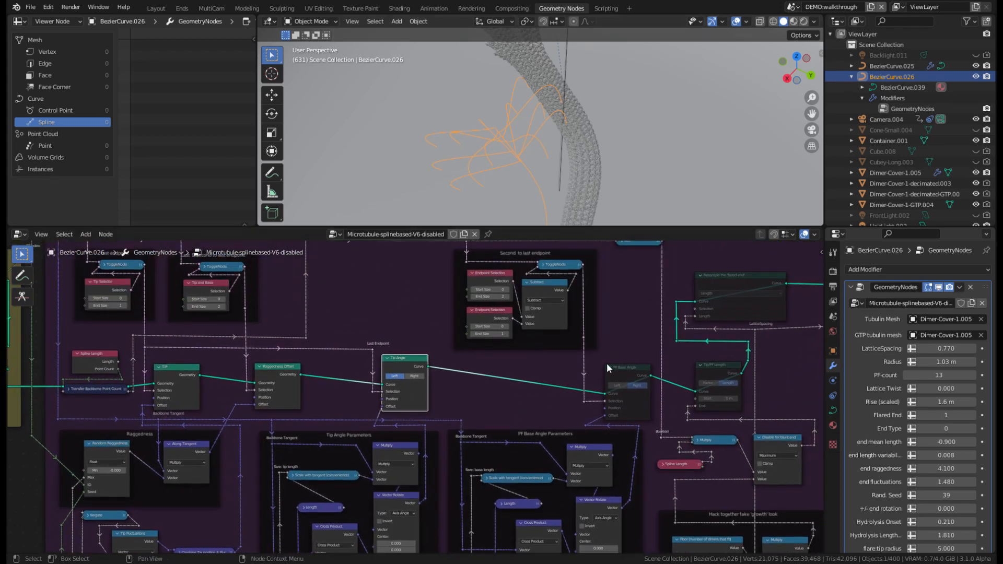
scroll(468, 137, "up", 2)
middle_click_drag(468, 136, 527, 166)
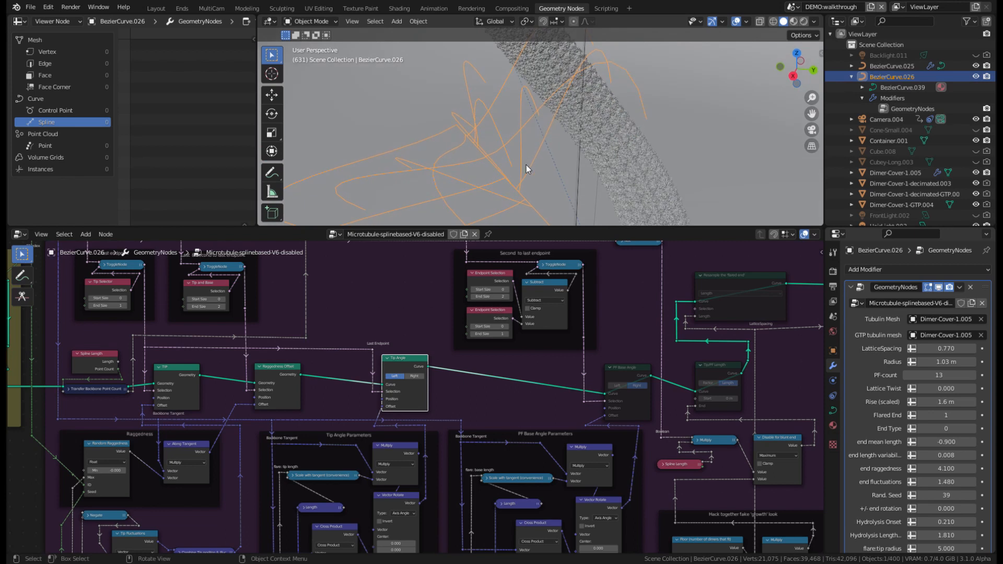
Mute the Raggedness Offset node again and inspect the evenly spread curves from another angle.
left_click(293, 369)
key("m")
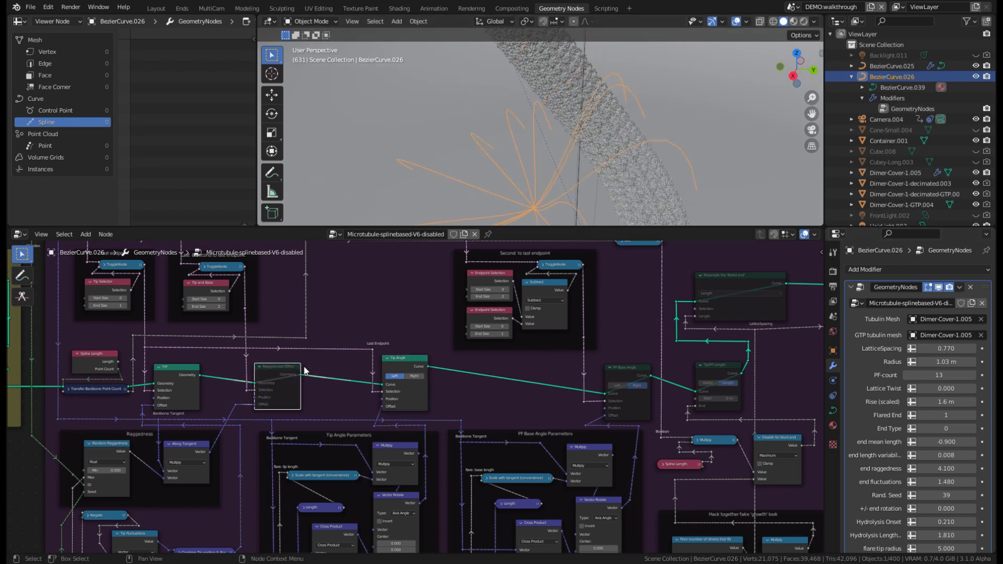
middle_click_drag(472, 152, 491, 189)
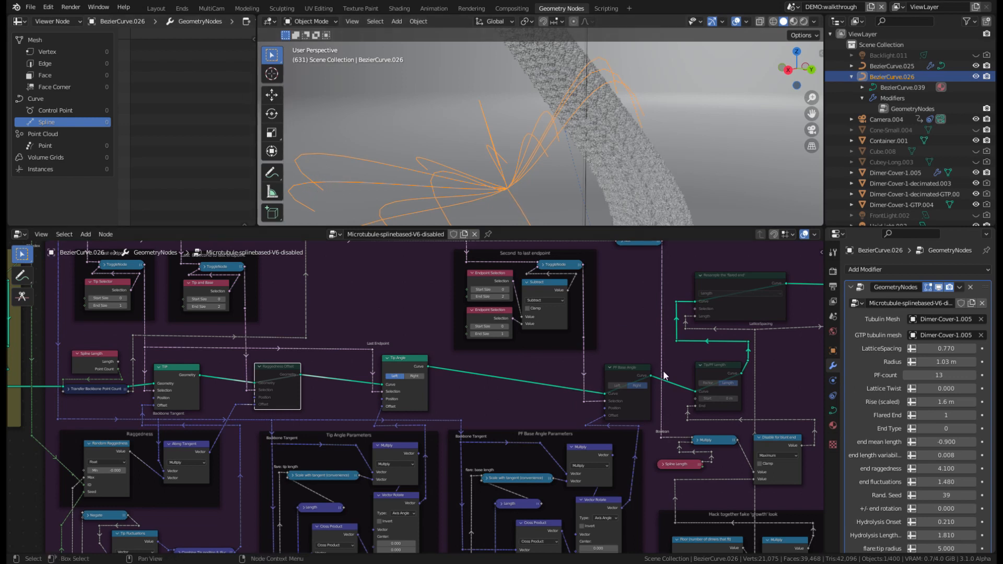
Unmute the PF Base Angle node and orbit around the flared curves.
left_click(622, 376)
key("m")
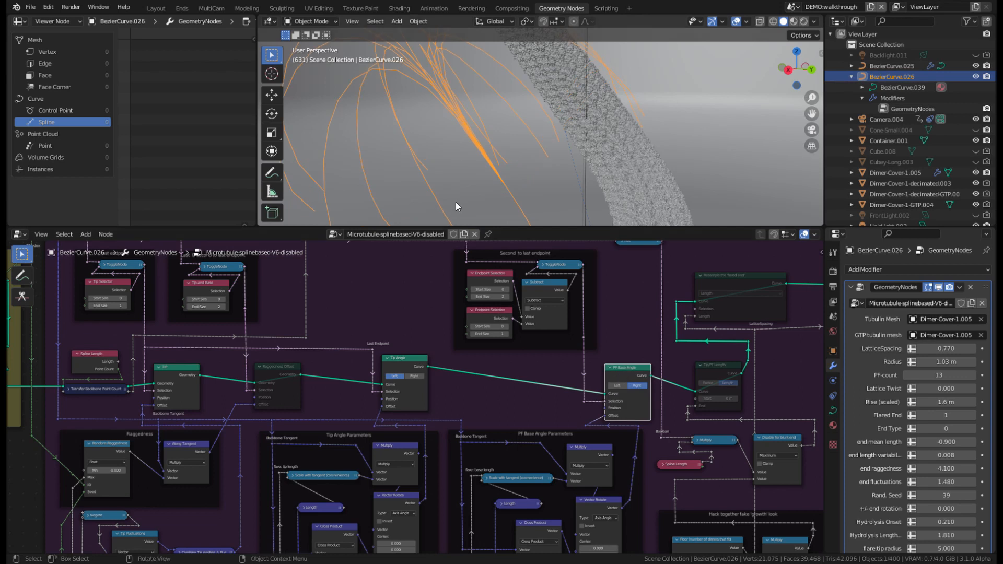
middle_click_drag(455, 202, 541, 183)
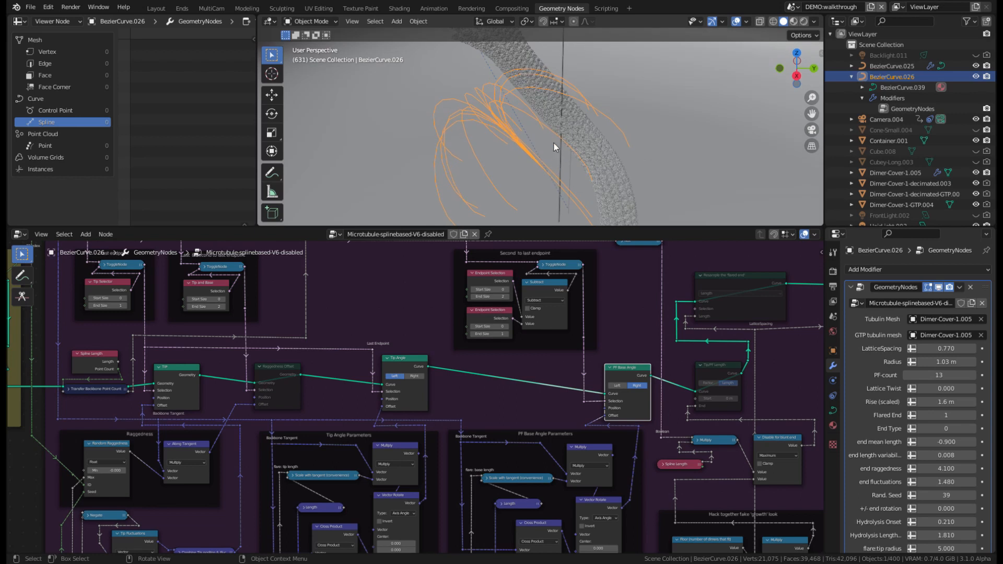
Set the modifier's flare tip radius to 5.050, flare tip angle to 41.880 and flare tip length to 6.970.
left_click(276, 366)
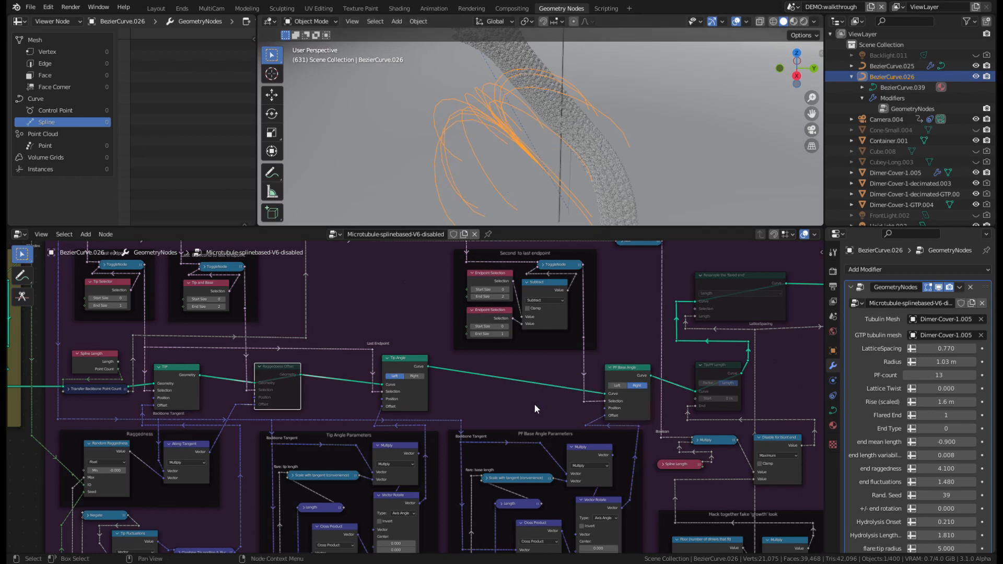
scroll(941, 459, "down", 5)
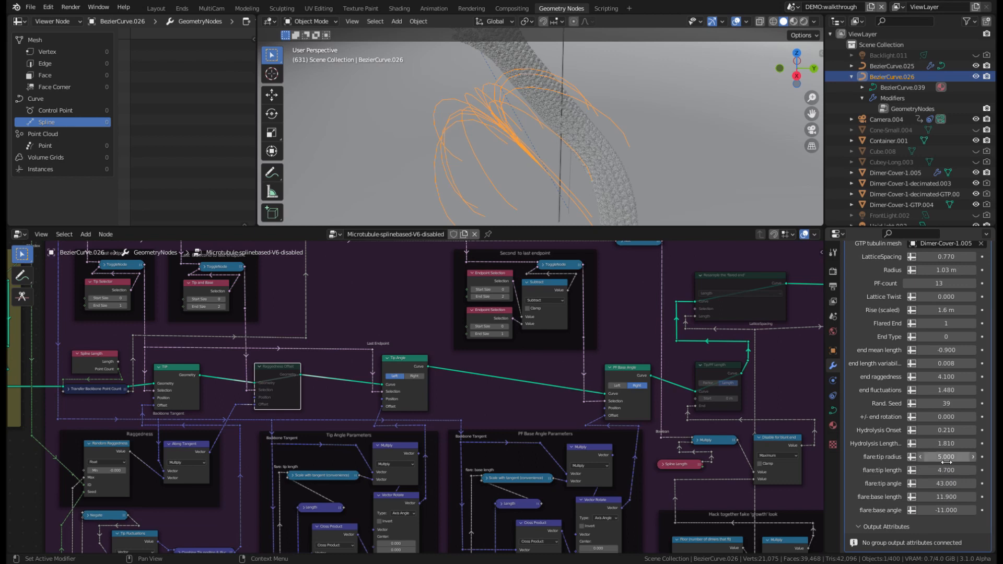
left_click_drag(946, 457, 948, 483)
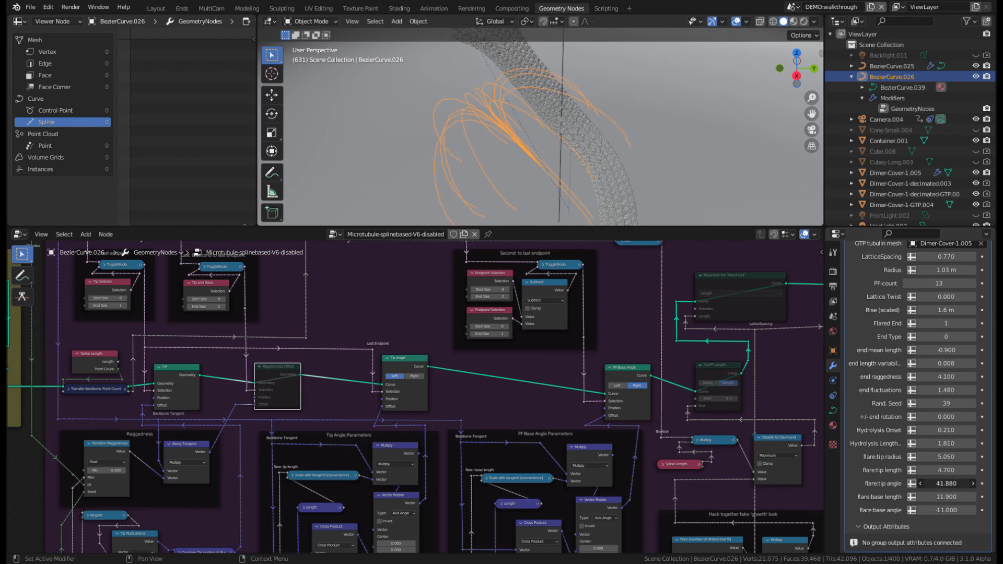
mouse_move(940, 470)
left_mouse_down()
mouse_move(984, 470)
mouse_move(953, 470)
left_mouse_up()
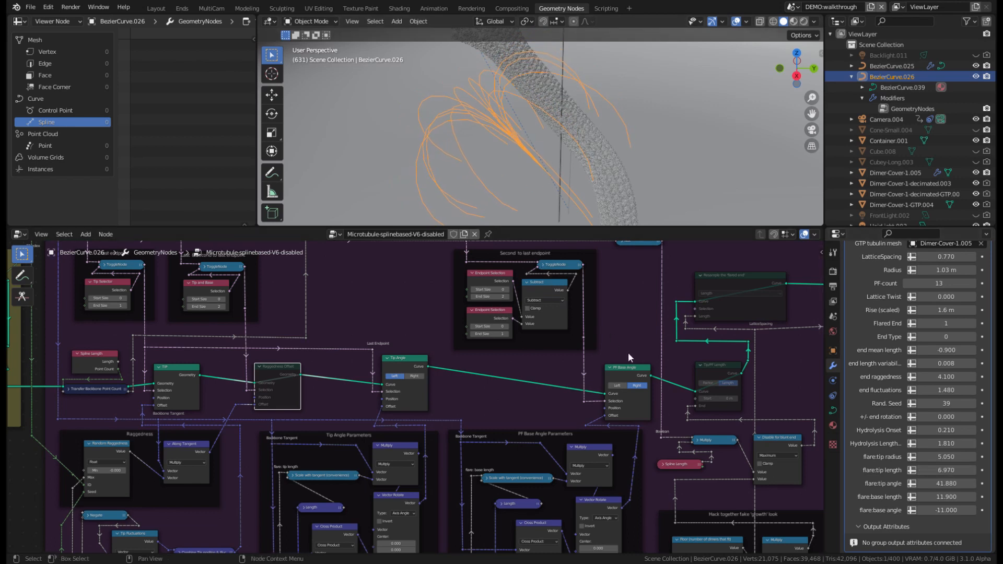
Unmute the PF length trimming node that follows PF Base Angle and view the shortened curves from another angle.
scroll(628, 352, "right", 3, "ctrl")
left_click(659, 359)
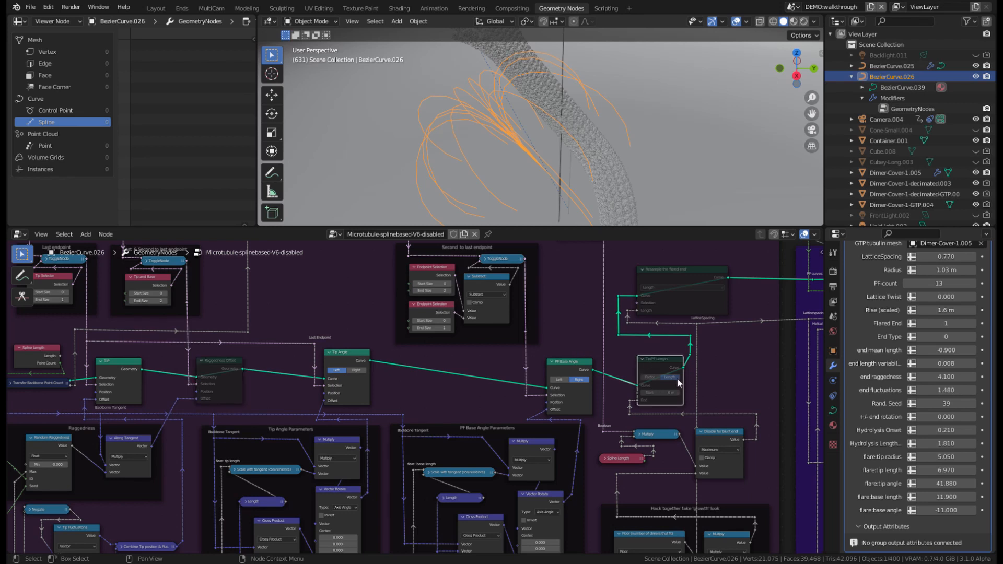
scroll(676, 378, "right", 1, "ctrl")
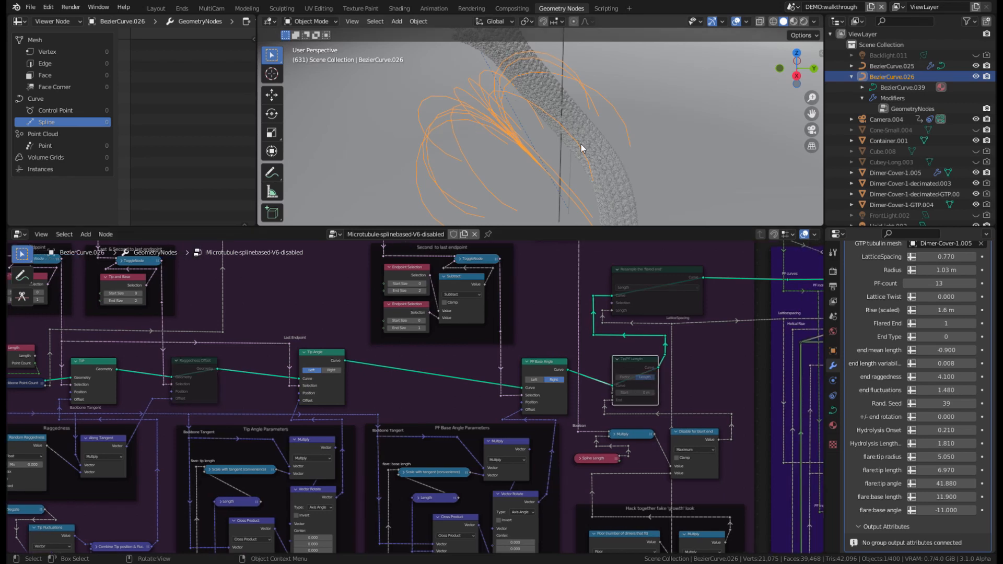
middle_click_drag(554, 116, 603, 87)
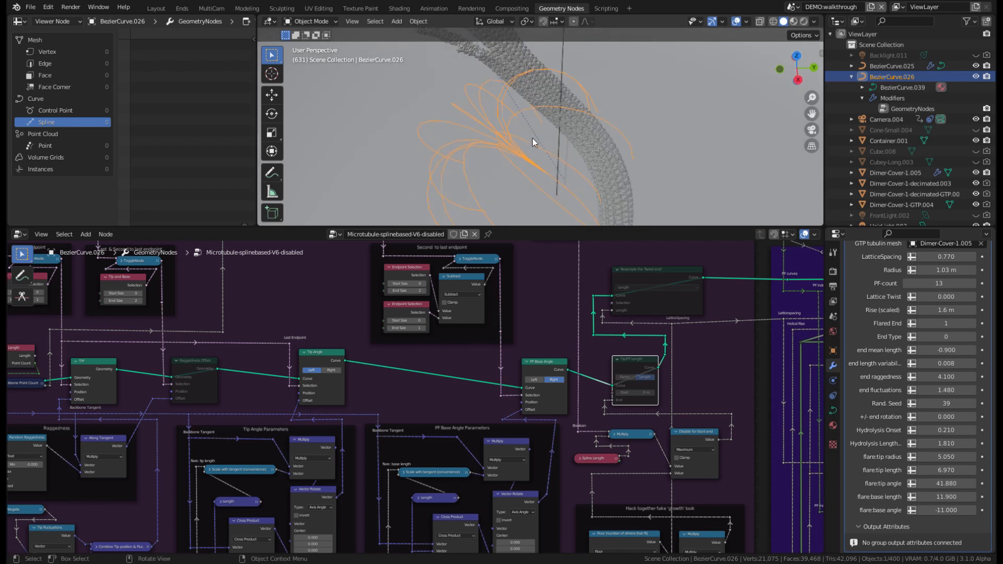
scroll(552, 149, "down", 1)
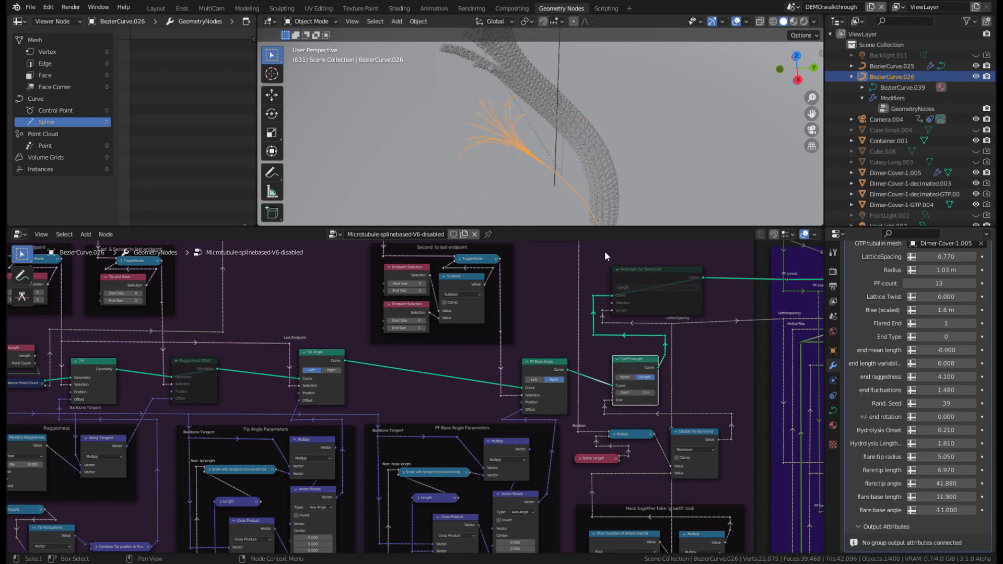
Set the modifier's end mean length to -1.150 and end length variability to 0.778, viewing the flared curves up close.
mouse_move(539, 178)
middle_mouse_down()
mouse_move(618, 180)
mouse_move(612, 152)
mouse_move(537, 146)
mouse_move(510, 118)
mouse_move(515, 146)
mouse_move(584, 177)
mouse_move(657, 171)
mouse_move(542, 171)
middle_mouse_up()
scroll(612, 152, "up", 3)
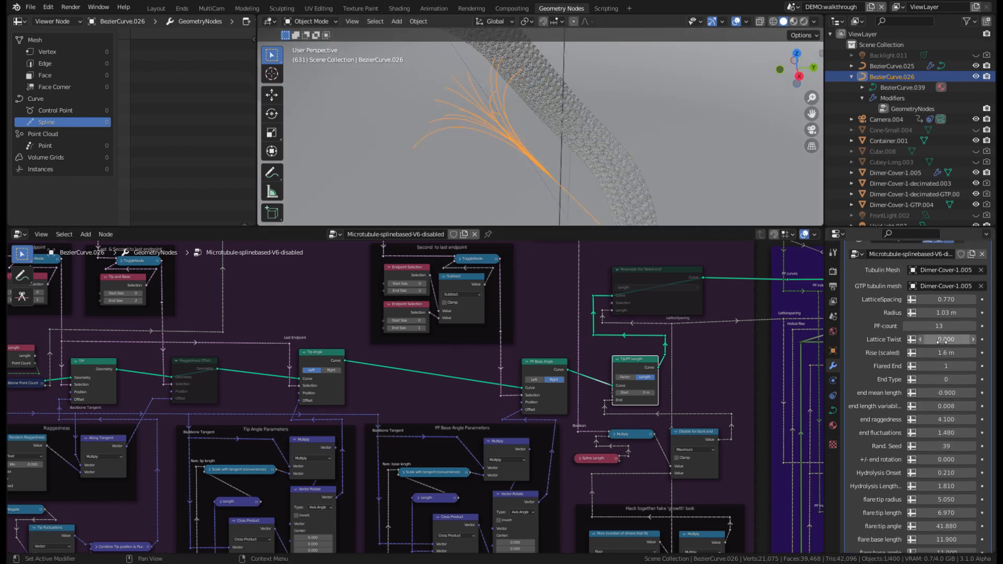
scroll(936, 402, "up", 2)
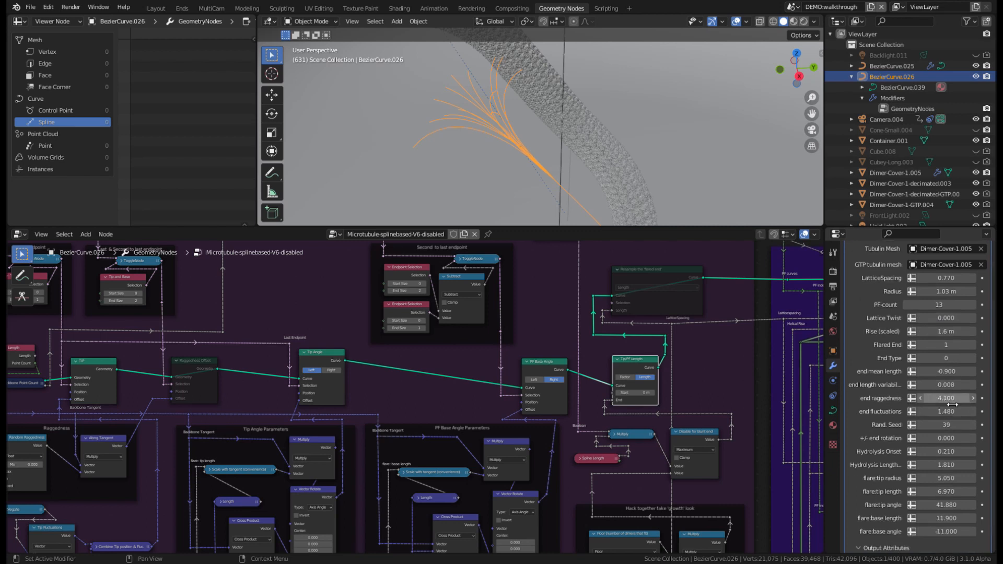
left_click_drag(946, 385, 930, 373)
mouse_move(525, 200)
middle_mouse_down()
mouse_move(598, 211)
mouse_move(645, 206)
mouse_move(630, 188)
mouse_move(557, 200)
mouse_move(548, 215)
mouse_move(606, 201)
mouse_move(532, 205)
middle_mouse_up()
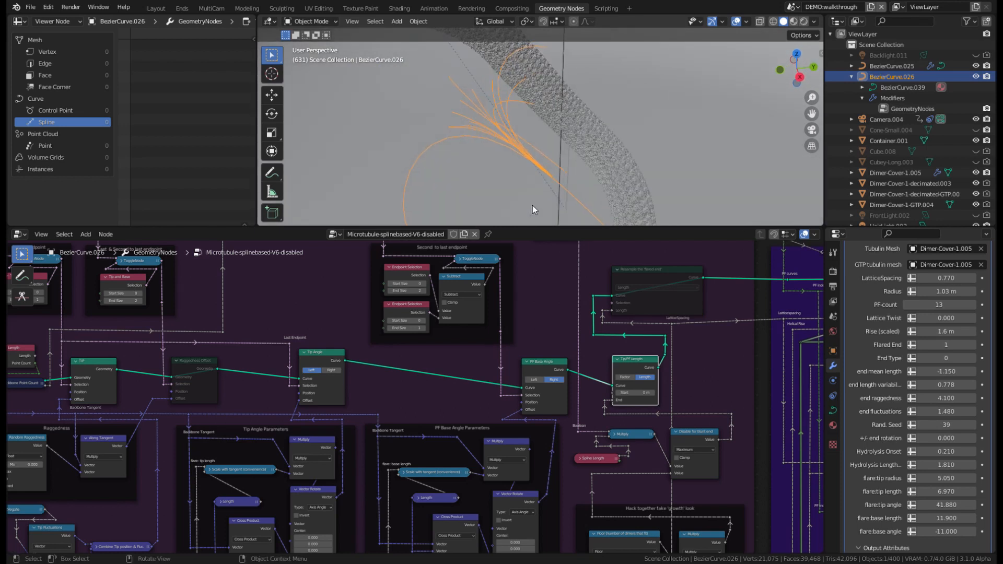
scroll(535, 202, "down", 2)
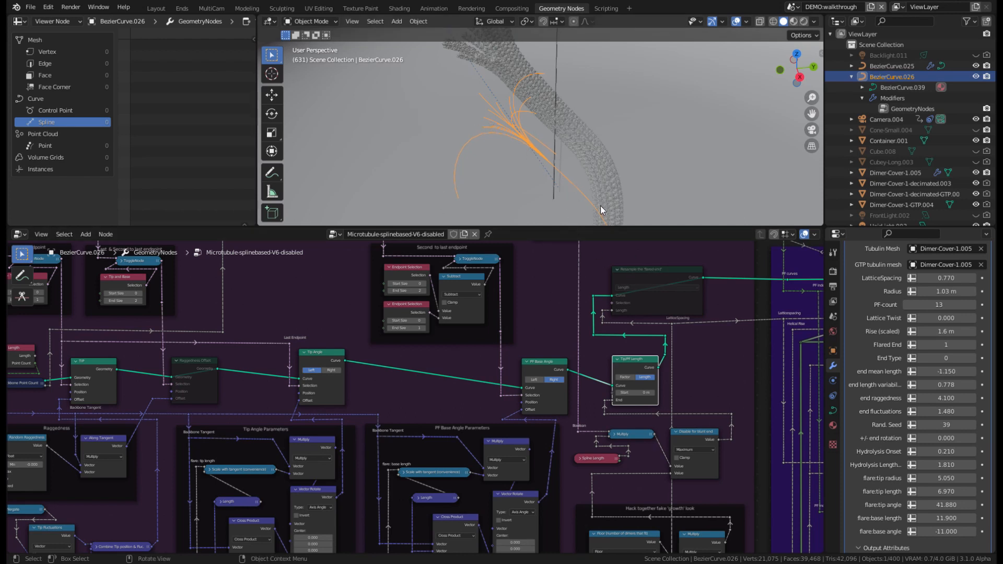
Unmute the node that resamples the flared end by length and orbit around the curves.
left_click(636, 271)
key("m")
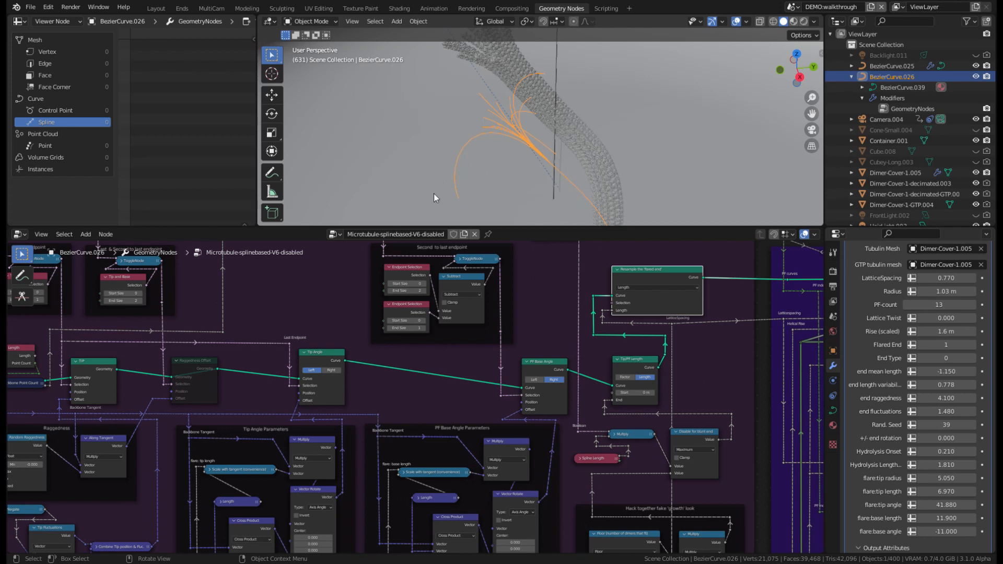
middle_click_drag(516, 211, 523, 120)
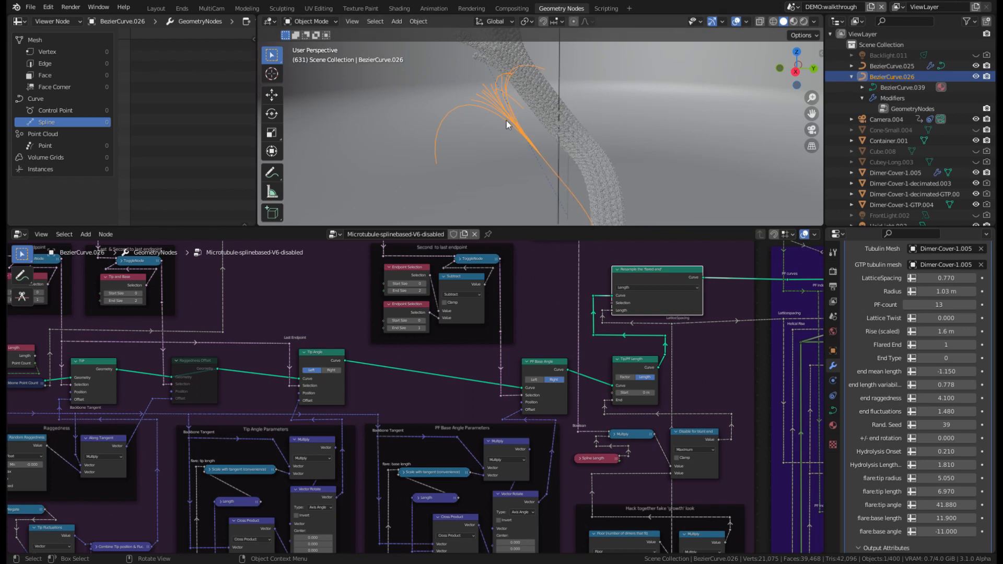
middle_click_drag(553, 177, 680, 200)
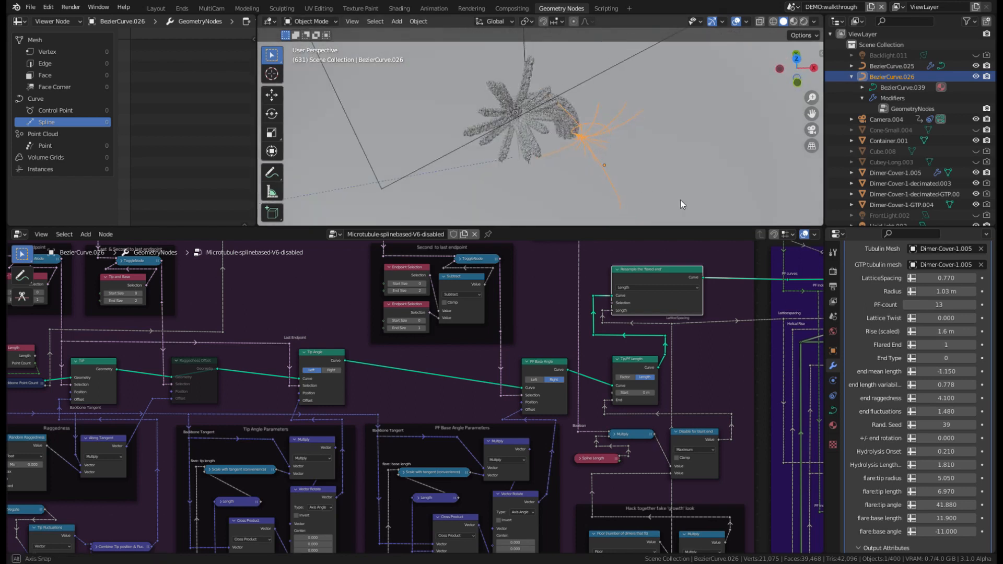
scroll(519, 129, "up", 4)
middle_click_drag(519, 130, 556, 222)
scroll(557, 219, "down", 1)
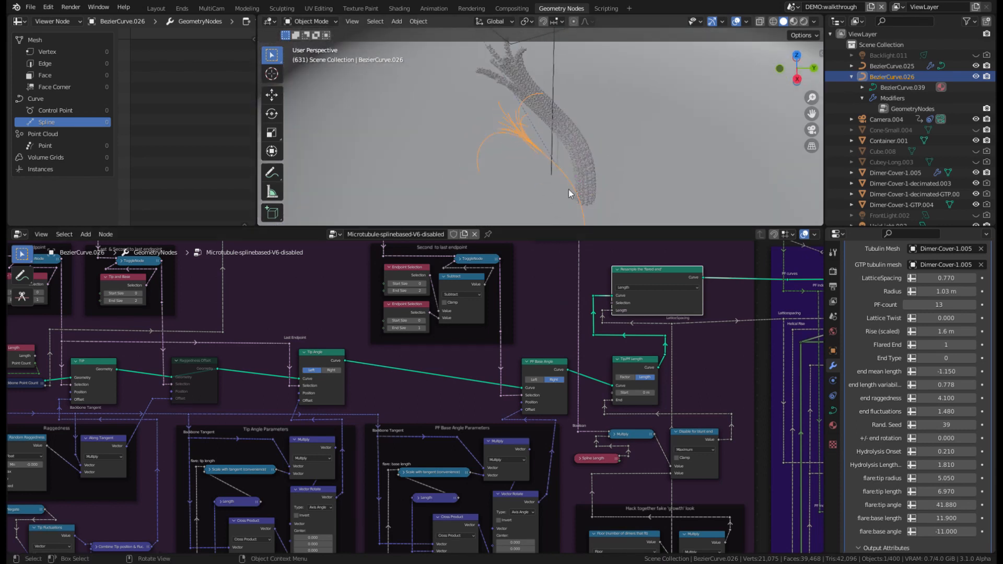
Select the muted Twist and Radius node in the Separate protofilaments frame and look over that frame's twist and radius sections.
middle_click_drag(570, 296, 421, 325)
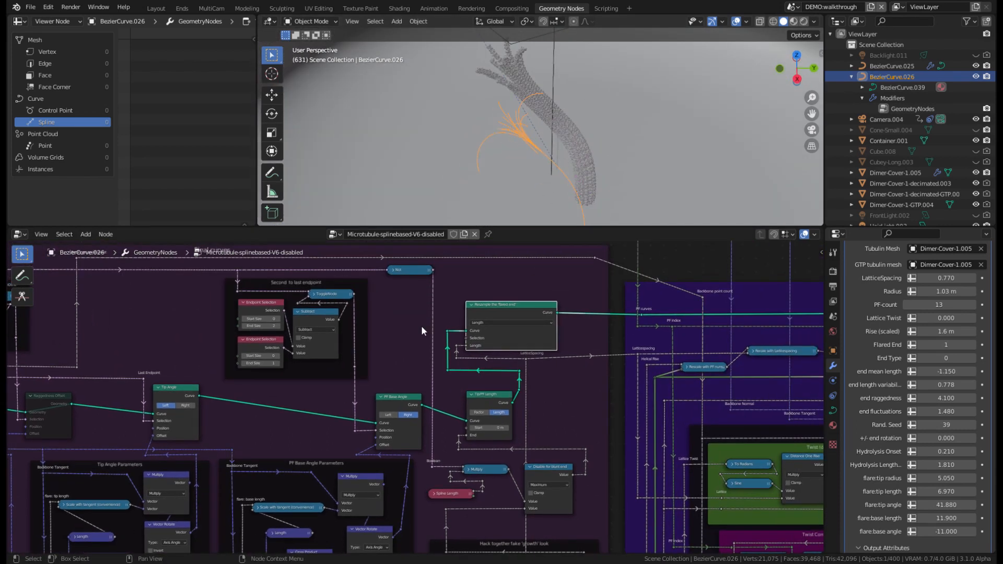
scroll(568, 328, "down", 1)
middle_click_drag(568, 326, 430, 291)
middle_click_drag(479, 312, 431, 325)
scroll(431, 324, "down", 5)
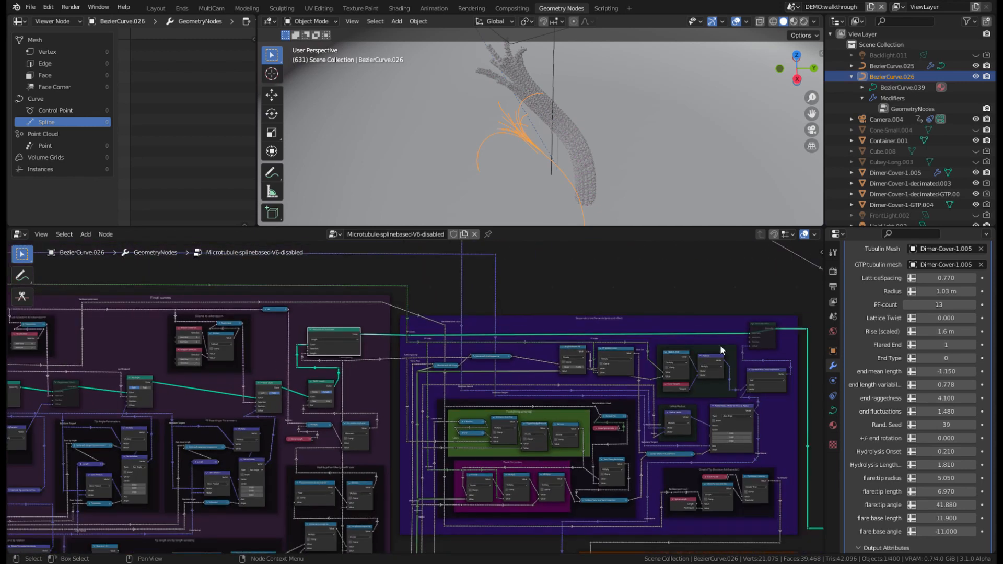
scroll(632, 323, "down", 2)
middle_click_drag(632, 323, 347, 369)
scroll(606, 308, "up", 5)
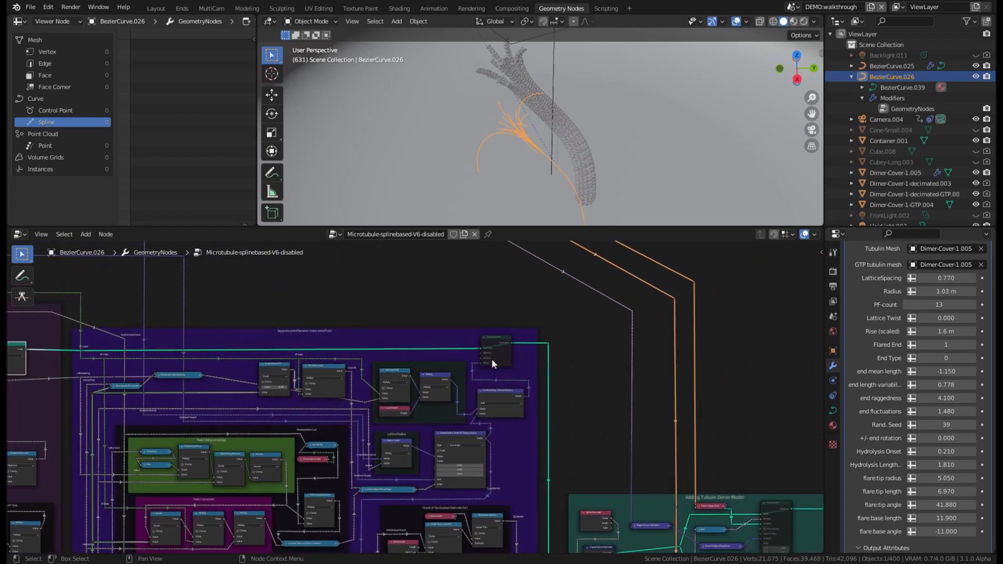
scroll(492, 359, "up", 4)
scroll(546, 320, "up", 2)
left_click(561, 286)
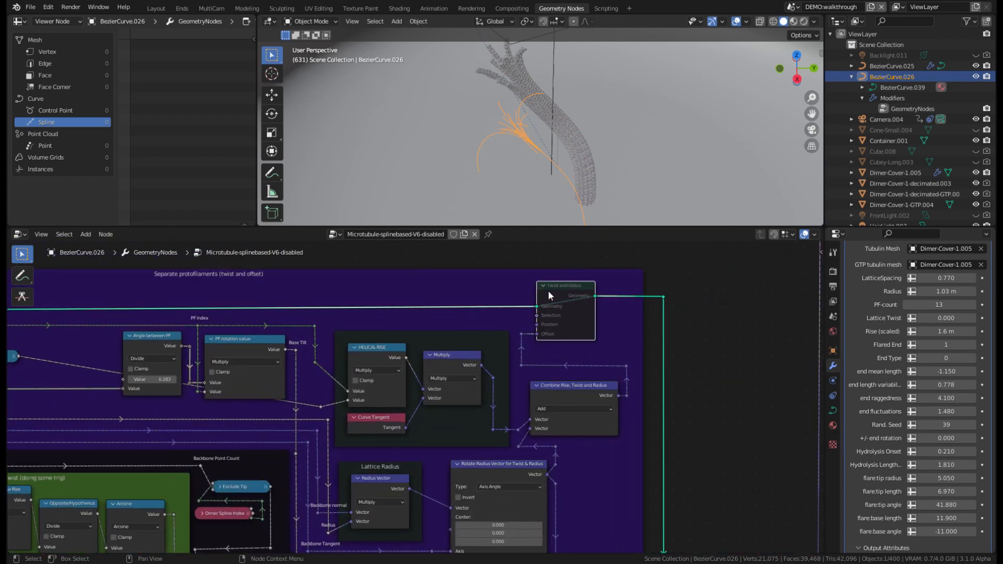
scroll(550, 292, "down", 6)
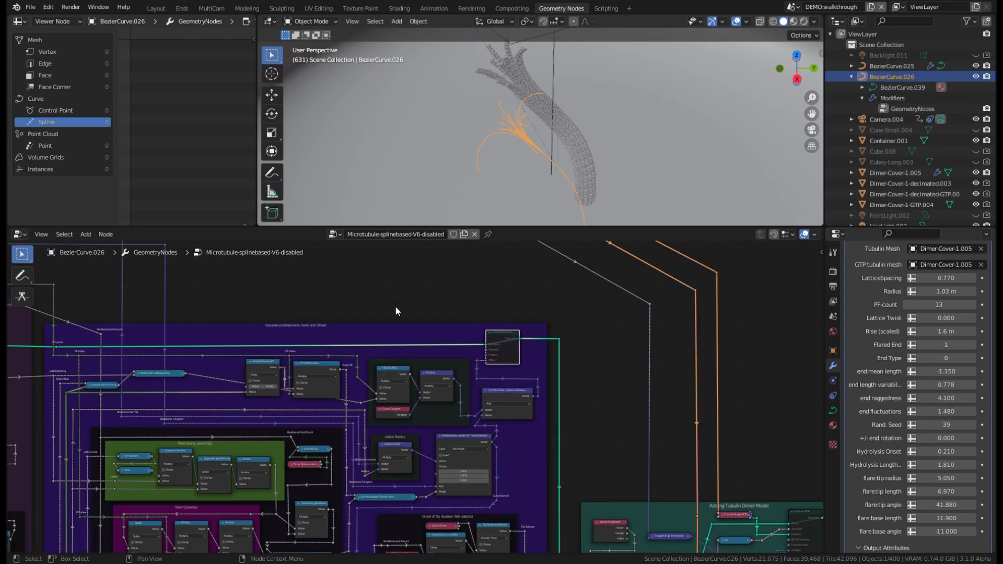
scroll(446, 286, "up", 2)
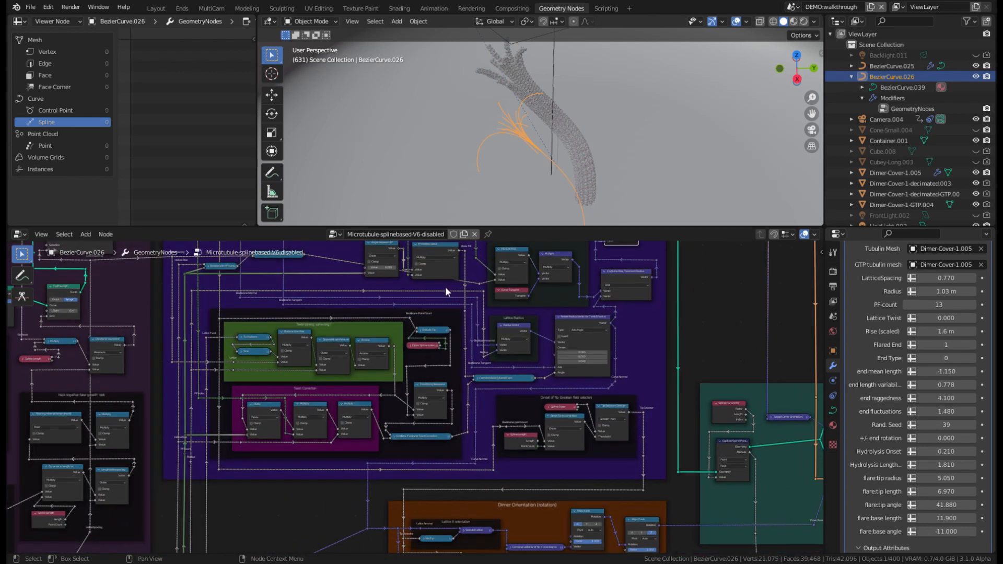
middle_click_drag(296, 469, 276, 552)
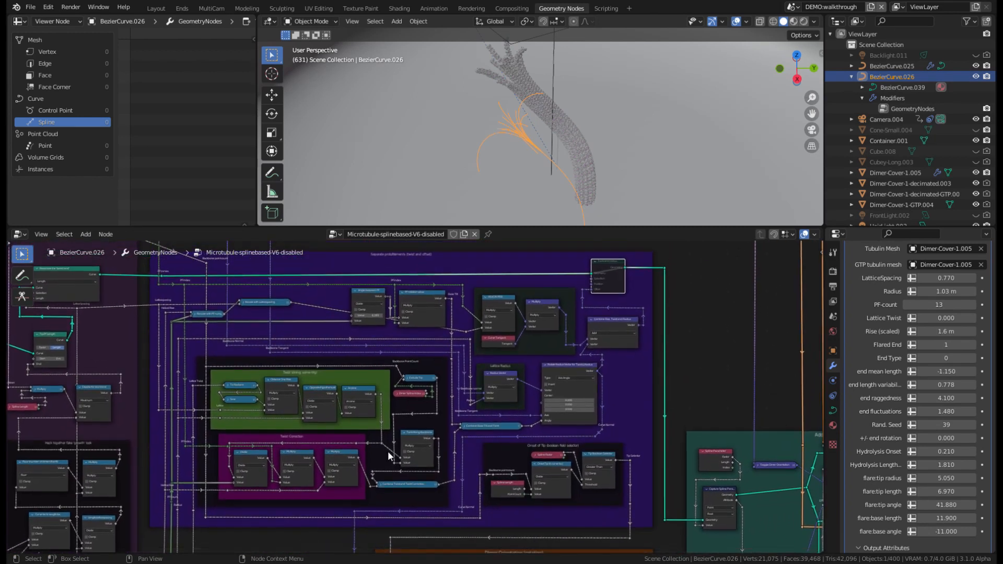
Sketch freehand annotation arrows and a ring with the Annotate tool around the base of the flared curves.
scroll(543, 151, "up", 4)
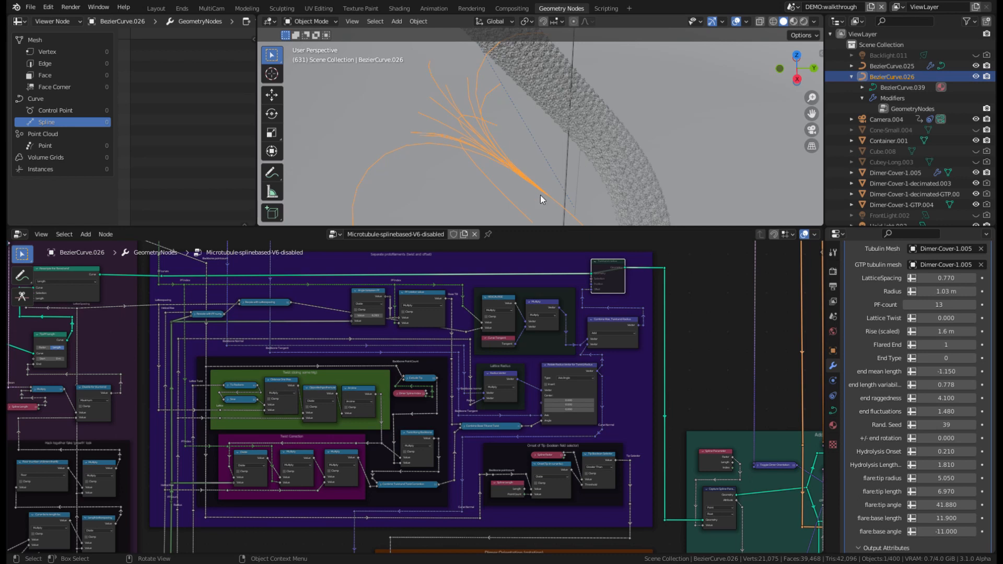
scroll(542, 199, "down", 2)
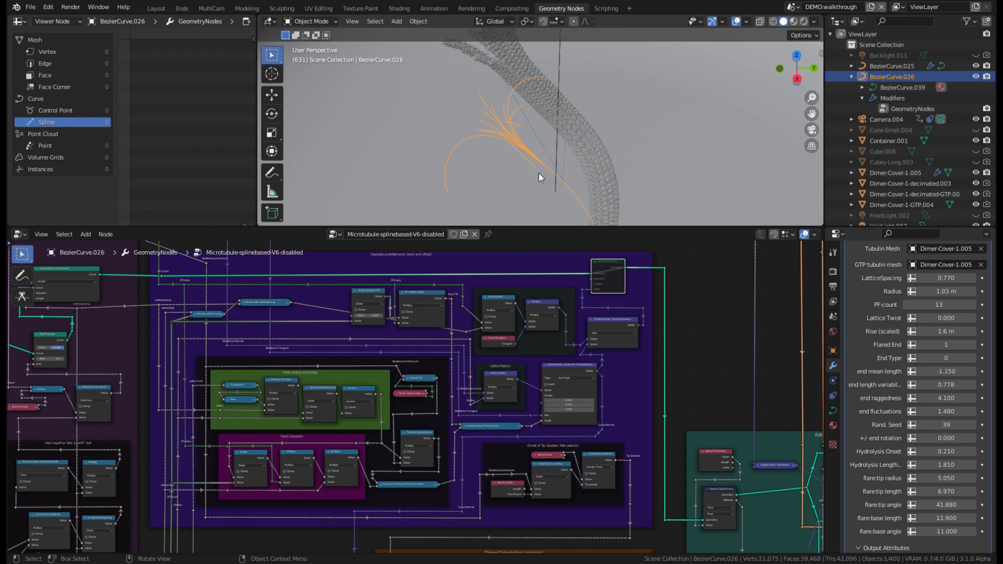
left_click(272, 172)
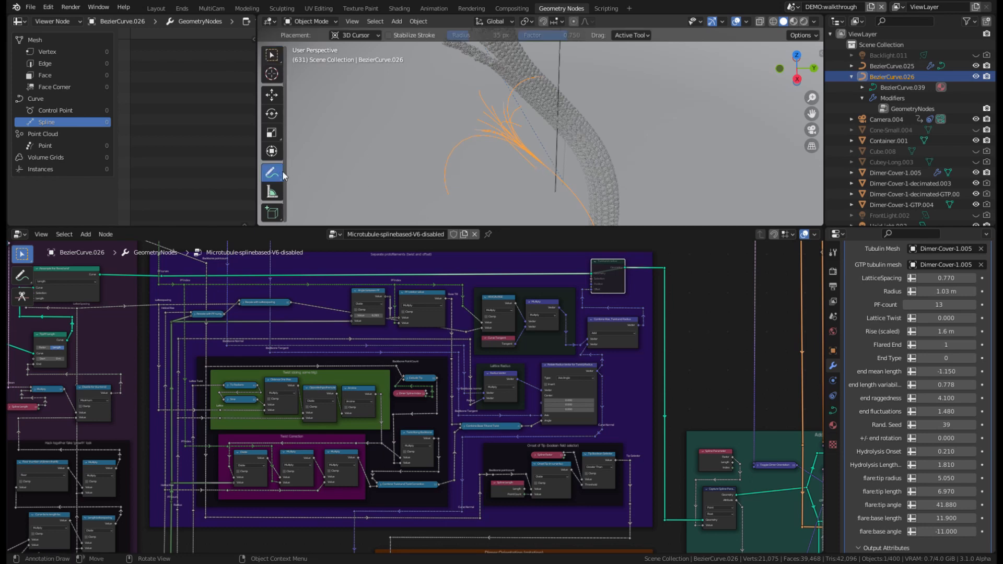
left_click_drag(552, 168, 576, 154)
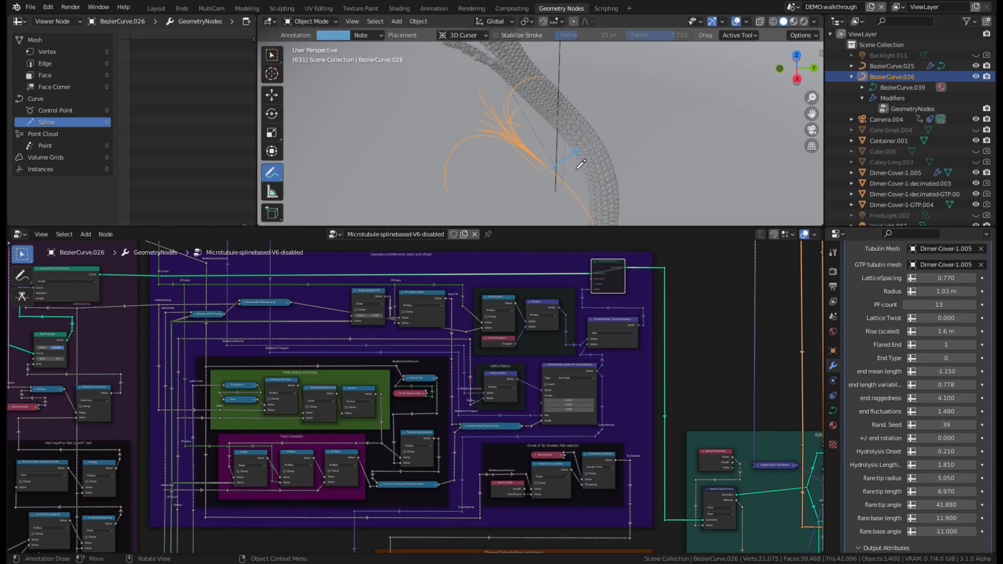
mouse_move(554, 163)
left_mouse_down()
mouse_move(532, 182)
mouse_move(567, 185)
mouse_move(568, 176)
left_mouse_up()
Unmute the Twist and Radius node, return to the Select Box tool and orbit around the separated protofilament curves.
scroll(469, 406, "up", 2)
scroll(459, 468, "up", 3)
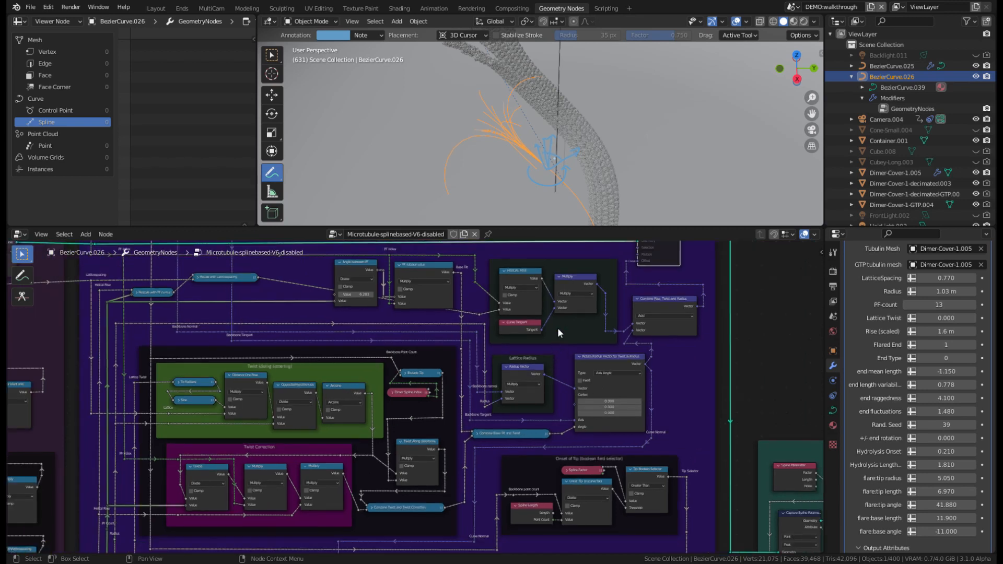
middle_click_drag(557, 328, 531, 378)
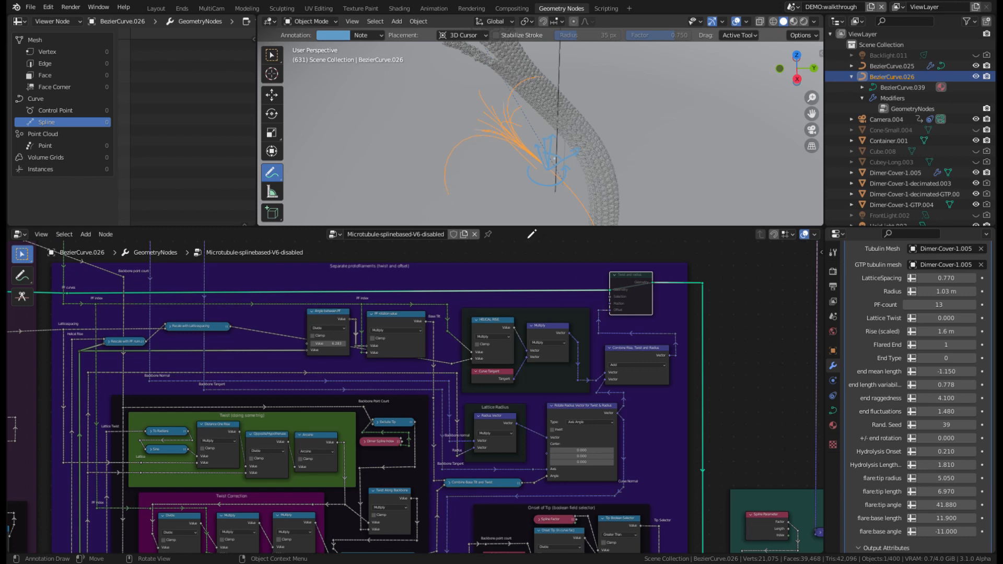
key("m")
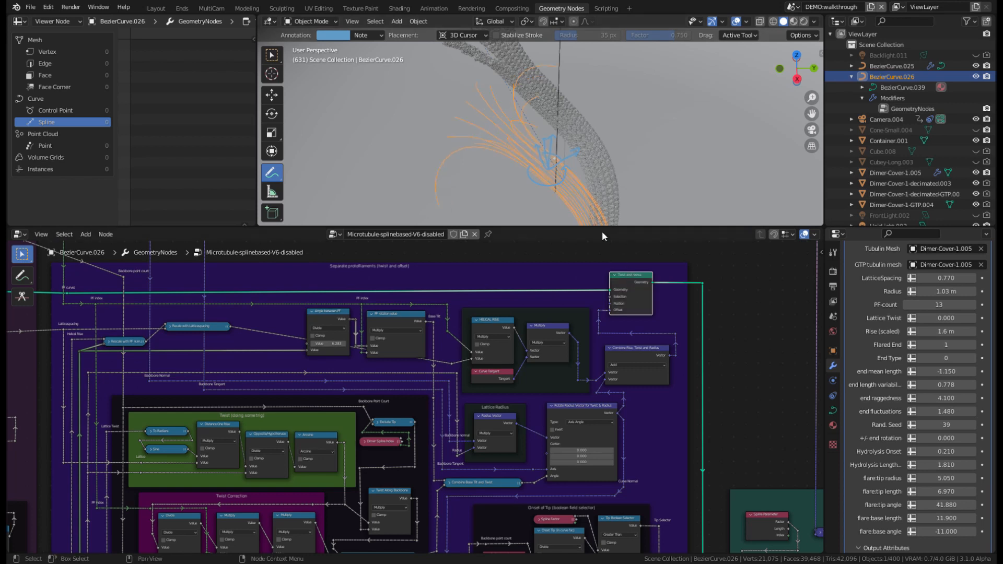
middle_click_drag(591, 220, 313, 99)
left_click(271, 54)
mouse_move(407, 104)
middle_mouse_down()
mouse_move(522, 131)
mouse_move(543, 110)
mouse_move(517, 101)
mouse_move(572, 134)
middle_mouse_up()
middle_click_drag(616, 199, 554, 157)
scroll(644, 368, "down", 1)
Examine the Adding Tubulin Dimer Model frame and how the separated protofilament curves feed into it.
middle_click_drag(642, 369, 468, 262)
scroll(464, 369, "up", 3)
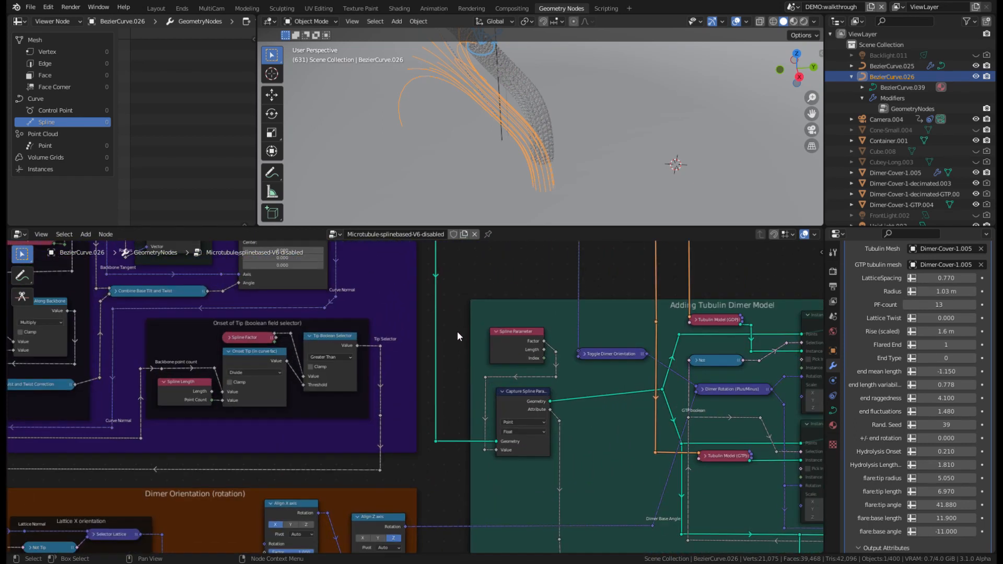
middle_click_drag(457, 334, 420, 303)
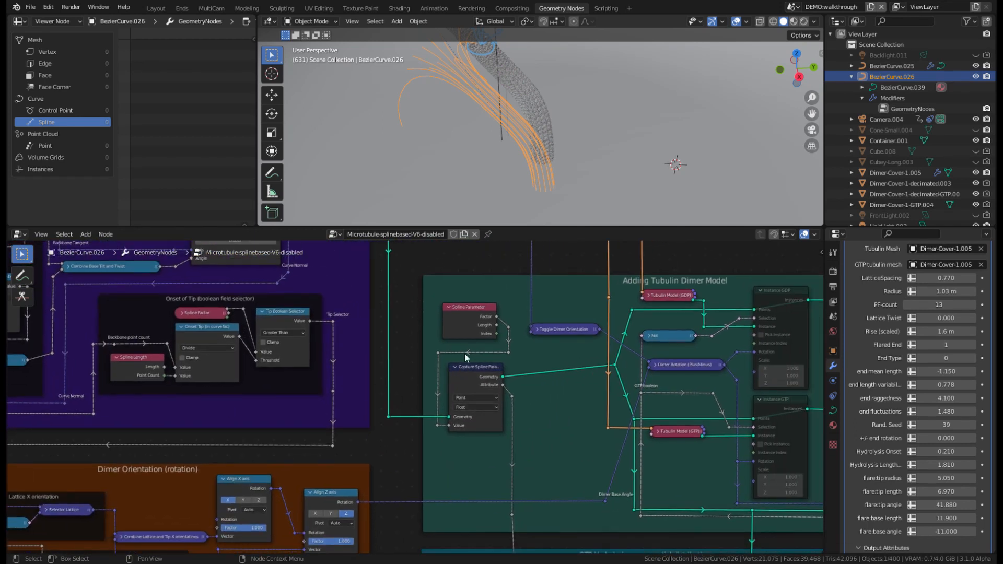
scroll(463, 428, "down", 3)
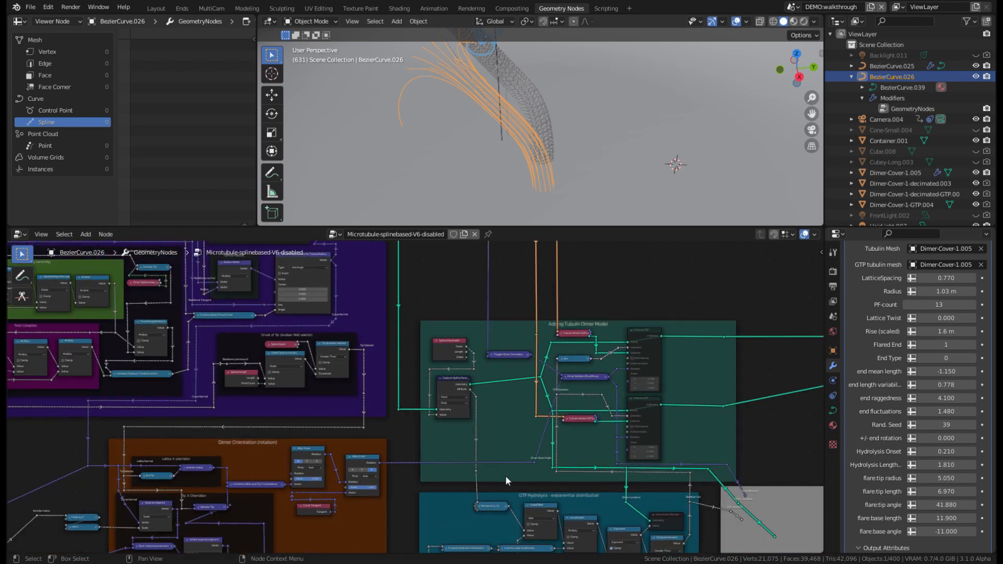
middle_click_drag(506, 475, 455, 501)
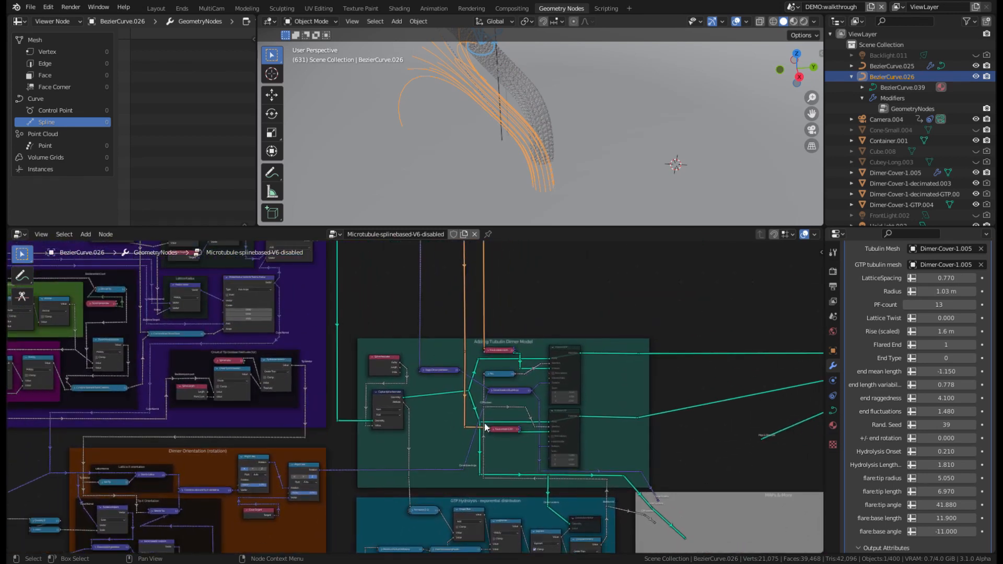
scroll(486, 418, "up", 1)
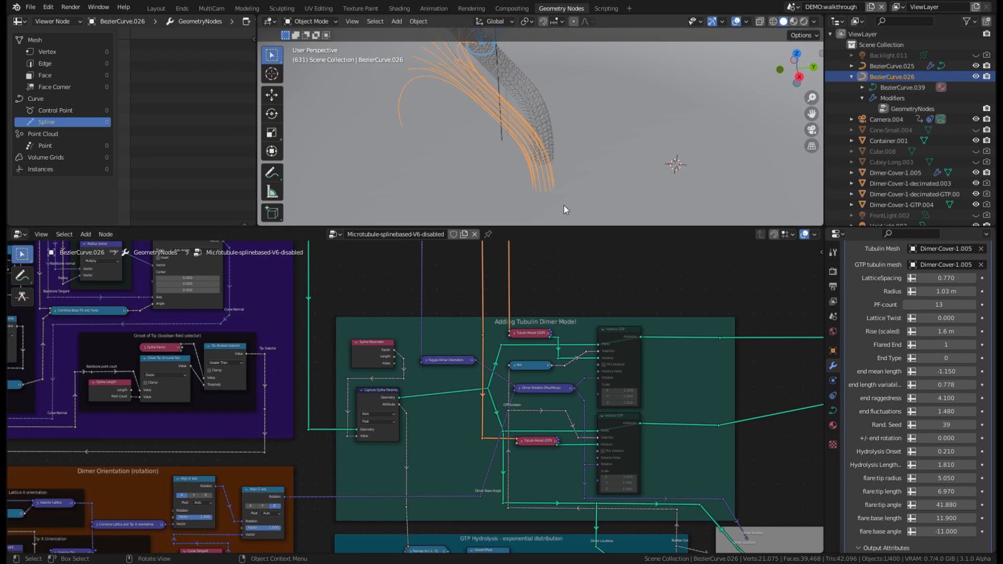
scroll(960, 324, "up", 3)
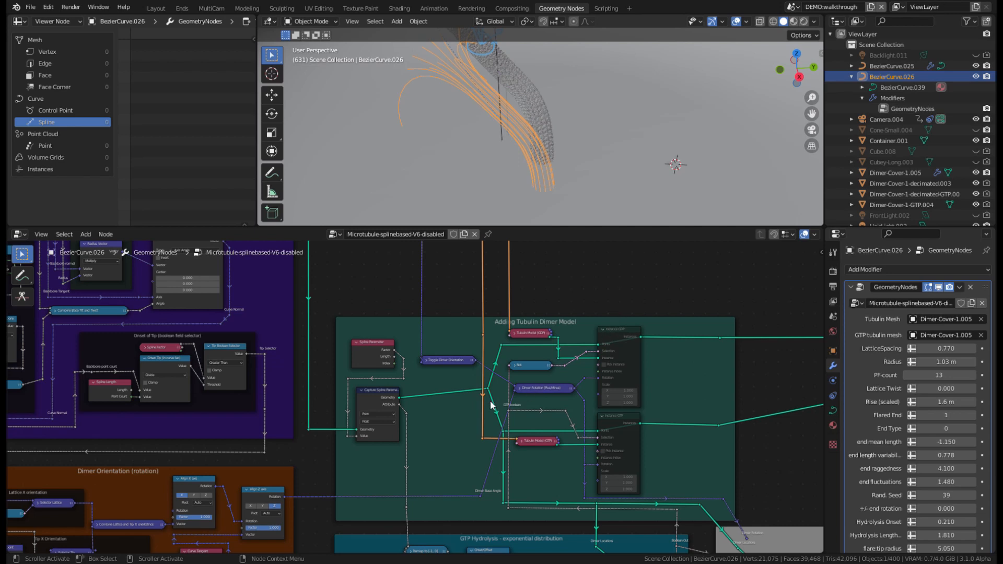
scroll(420, 338, "down", 4)
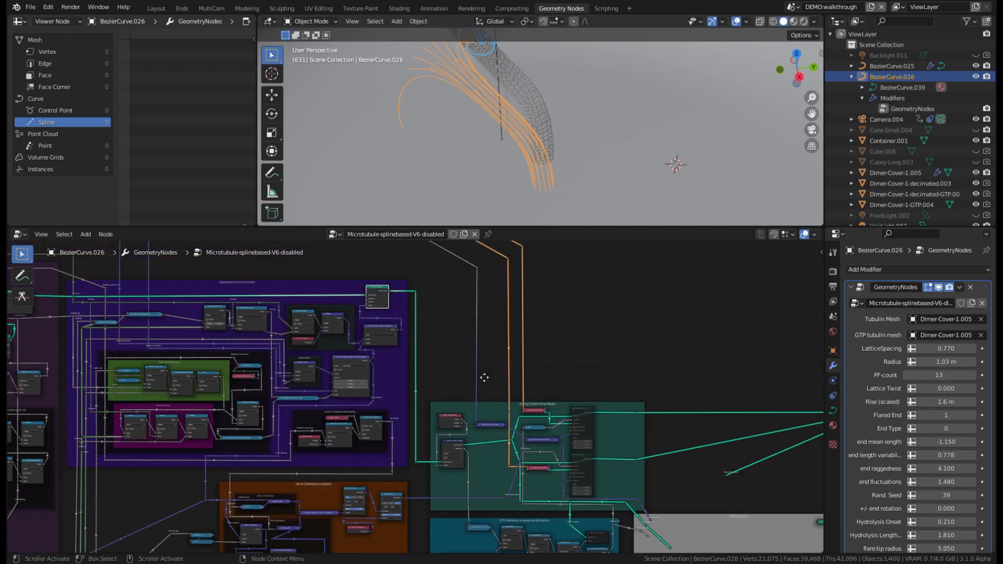
middle_click_drag(32, 315, 220, 352)
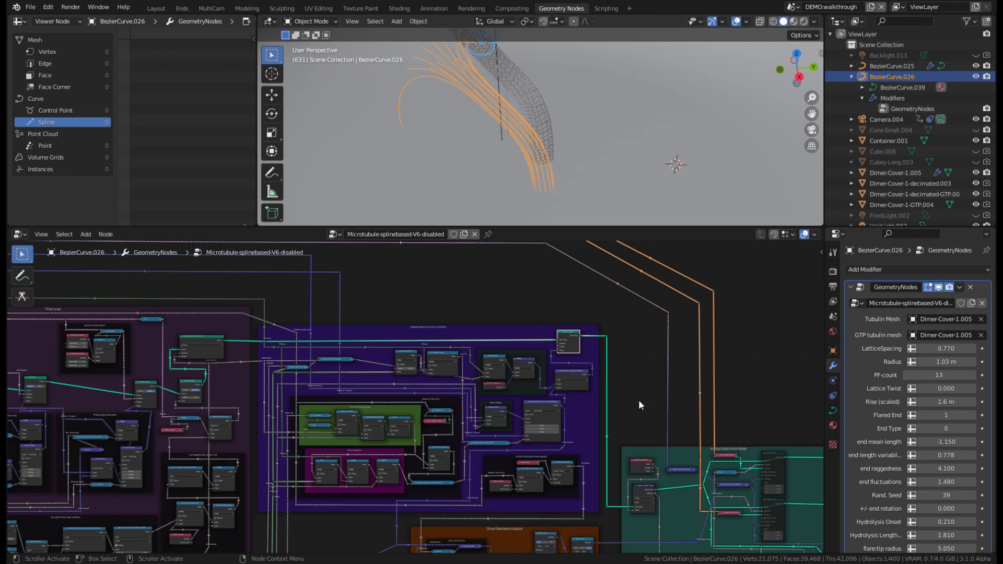
Select the Resample Curve Demo.001 object outside the container and frame both its curve and its whole node tree.
key("Home")
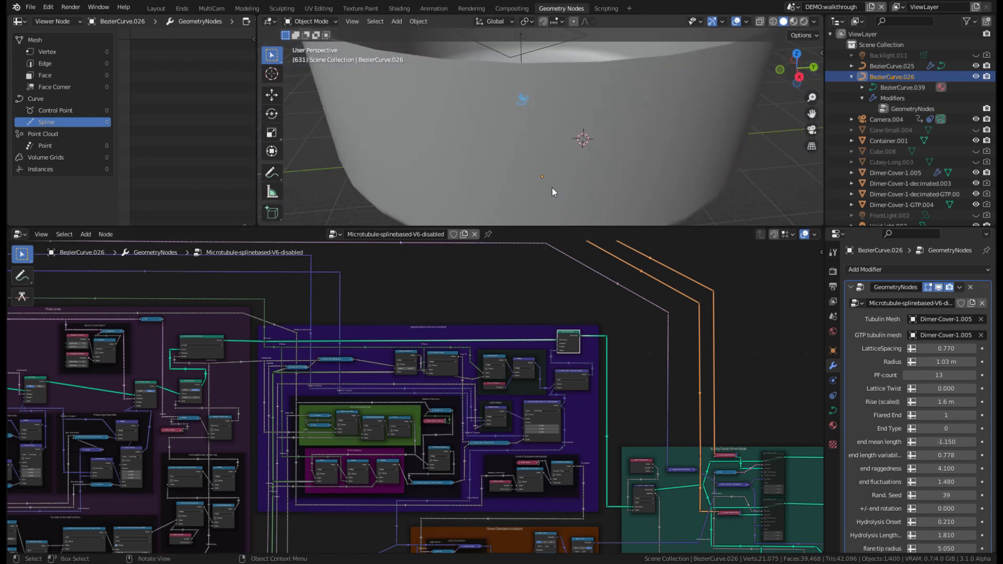
middle_click_drag(552, 187, 619, 113)
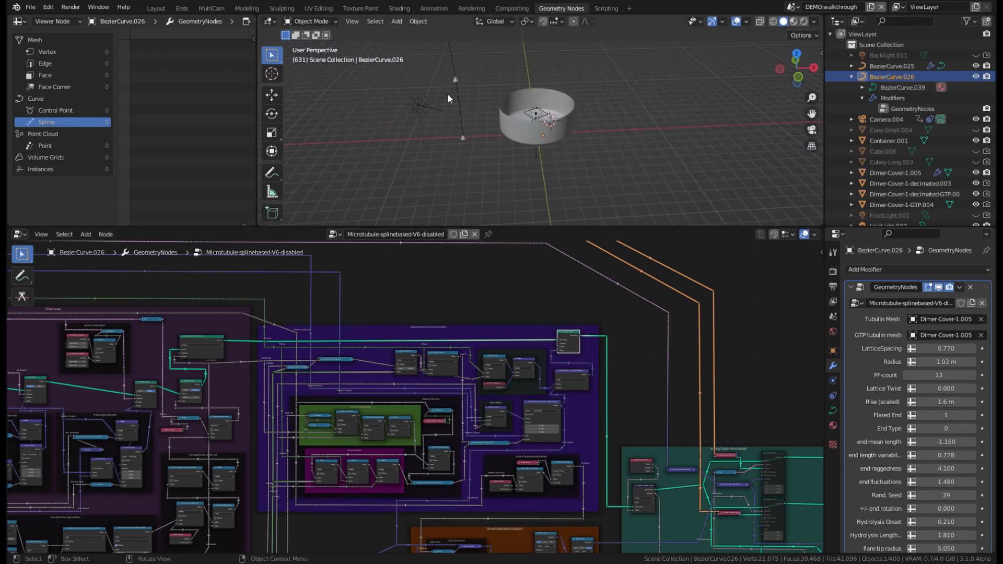
left_click(457, 76)
key("KP_Decimal")
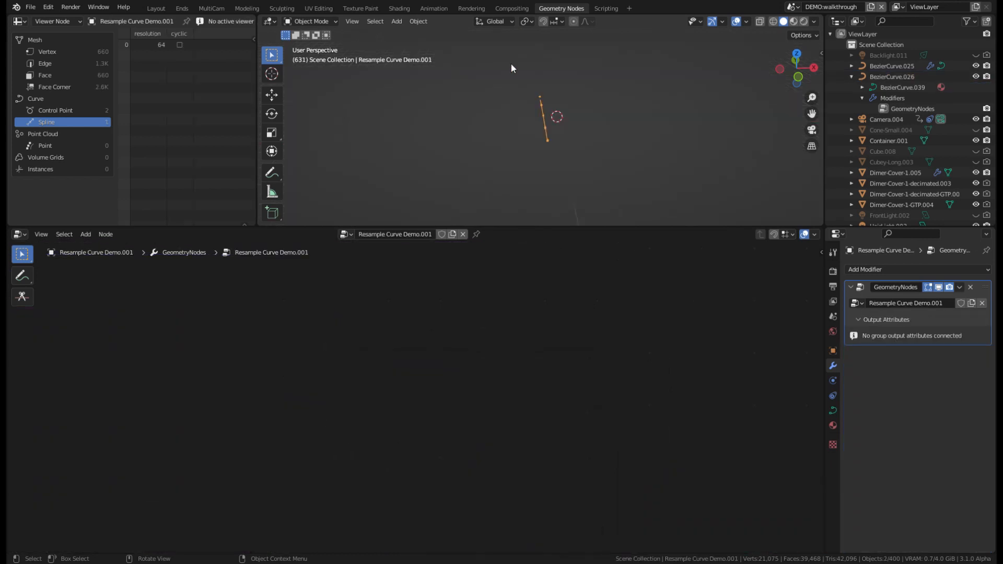
middle_click_drag(509, 63, 592, 103)
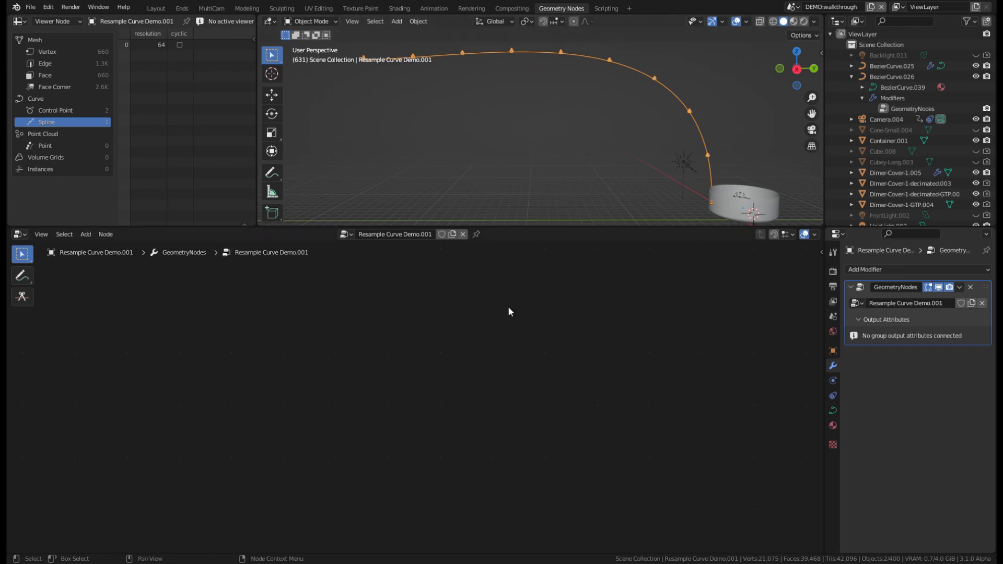
key("Home")
scroll(470, 368, "up", 4)
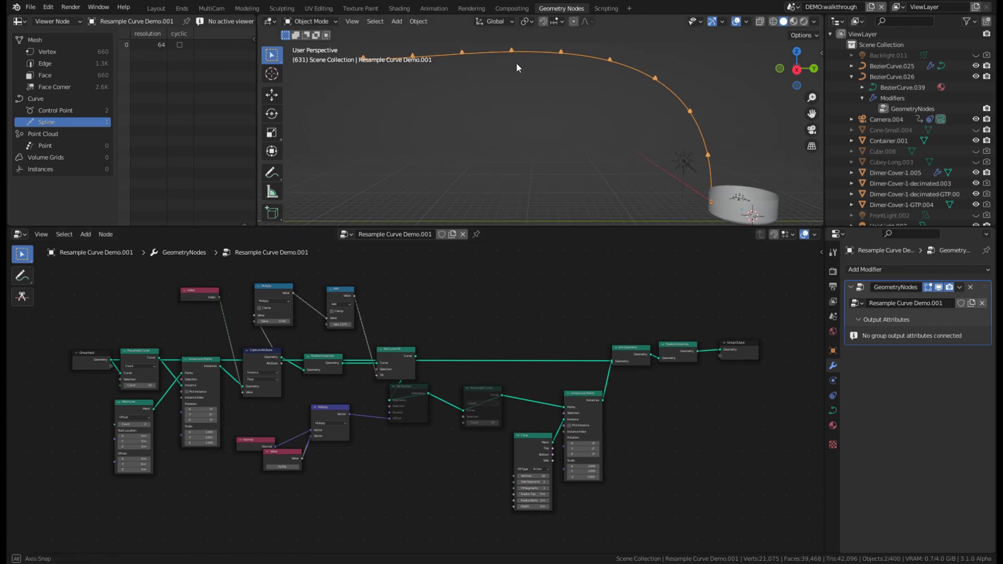
Show the curve in right orthographic view and annotate curved rotation arrows around it where it starts bending downward.
key("KP_3")
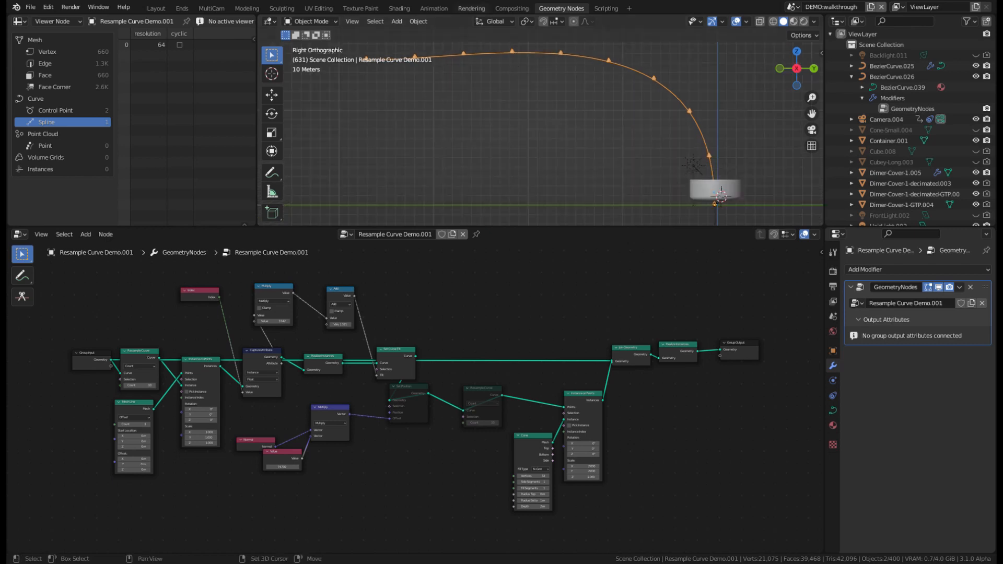
middle_click_drag(516, 63, 528, 120, "shift")
left_click(271, 173)
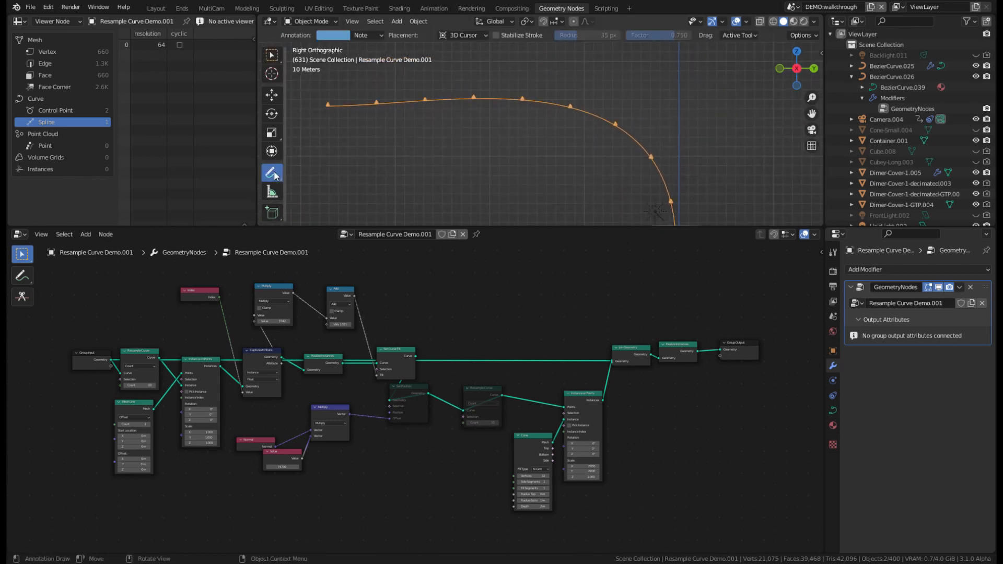
mouse_move(598, 116)
left_mouse_down()
mouse_move(622, 86)
mouse_move(587, 109)
mouse_move(591, 130)
mouse_move(622, 116)
mouse_move(619, 123)
left_mouse_up()
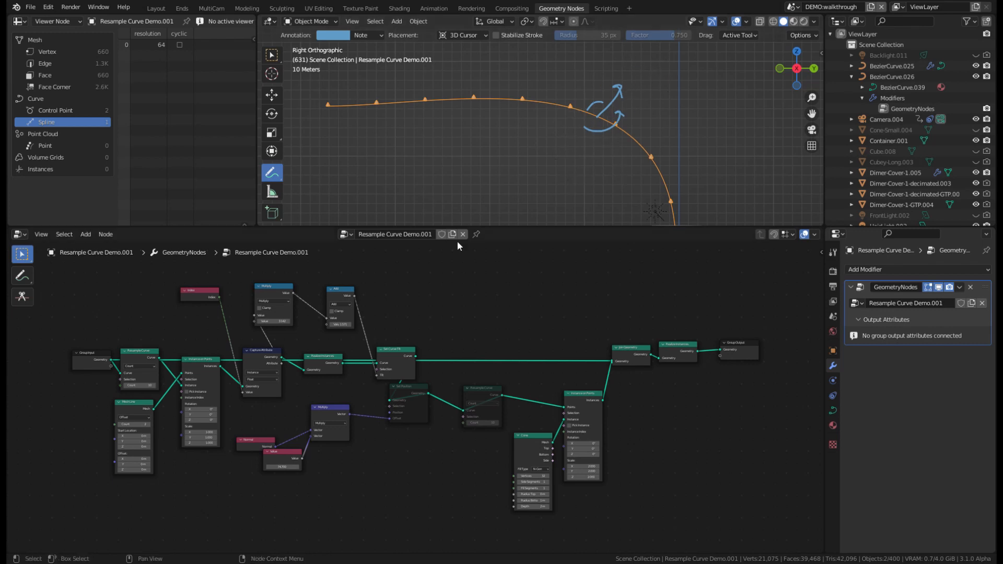
Unmute the Set Position node in the Resample Curve Demo.001 node tree.
left_click(420, 391)
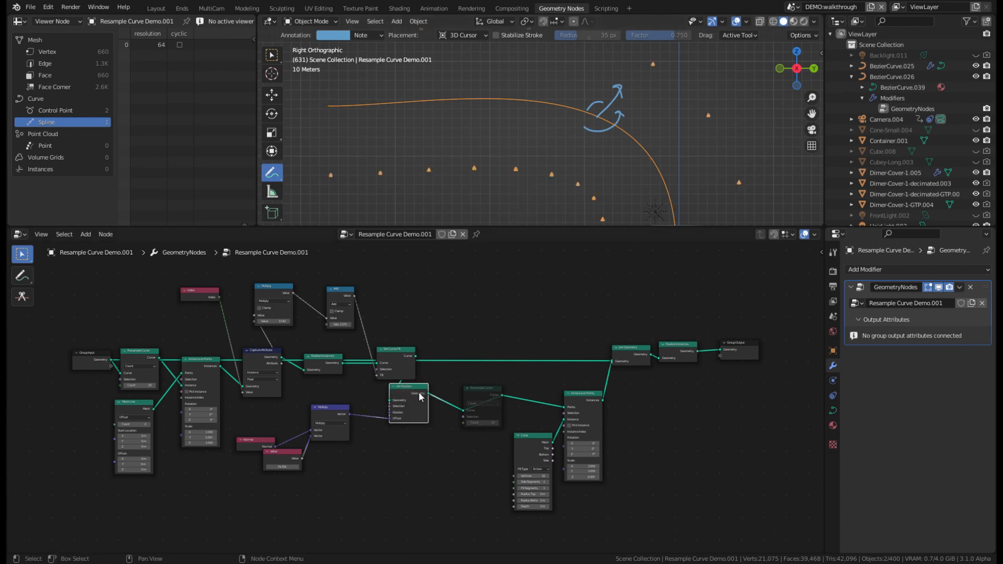
scroll(546, 187, "down", 2)
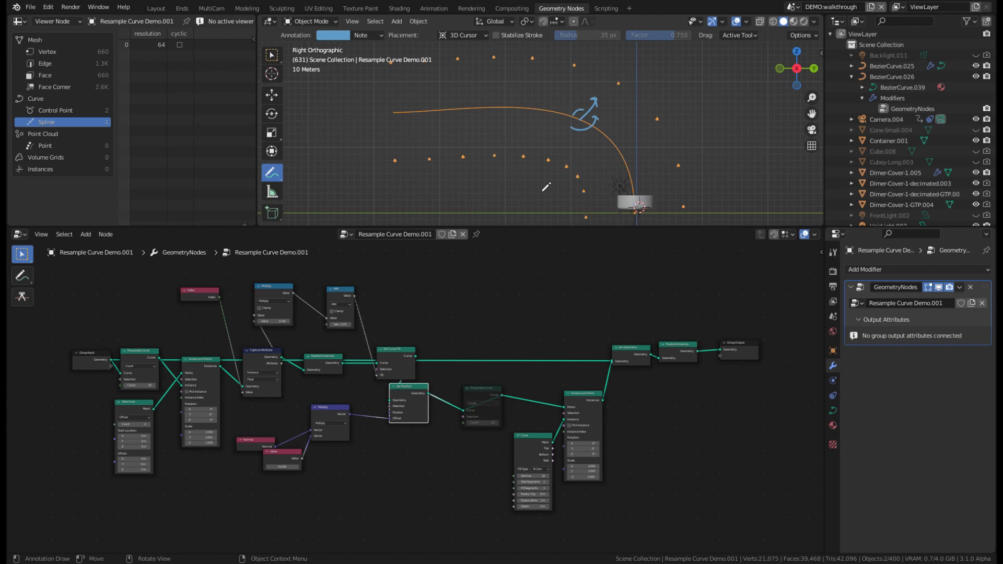
scroll(546, 187, "down", 1)
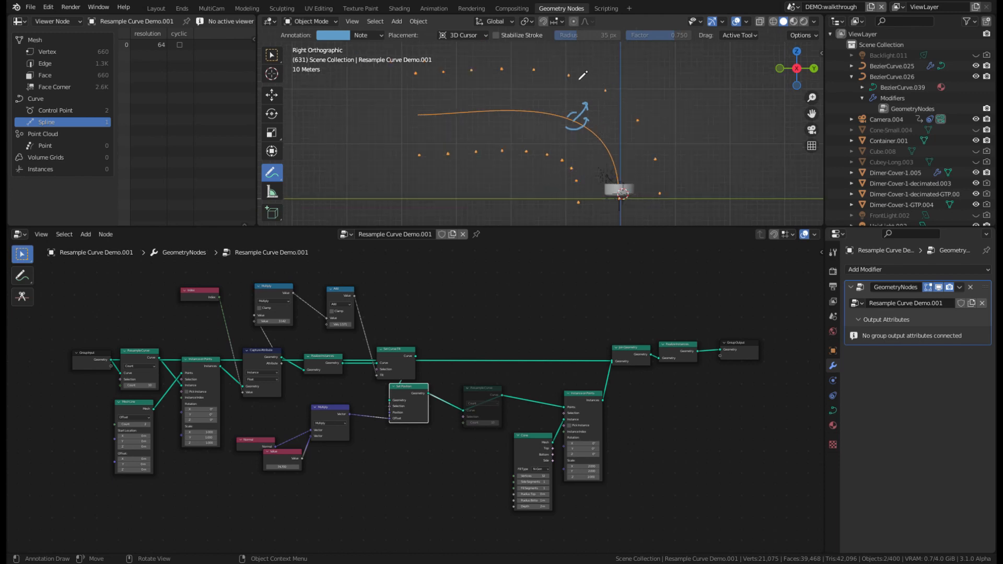
Annotate spacing arrows between points on both offset curves at the bend and far end, plus offset marks across the original curve's end.
mouse_move(579, 70)
left_mouse_down()
mouse_move(602, 88)
mouse_move(581, 77)
left_mouse_up()
mouse_move(567, 154)
left_mouse_down()
mouse_move(577, 160)
mouse_move(571, 152)
left_mouse_up()
left_click_drag(419, 83, 444, 85)
left_click_drag(422, 165, 447, 160)
mouse_move(414, 112)
left_mouse_down()
mouse_move(422, 114)
mouse_move(418, 85)
mouse_move(416, 139)
left_mouse_up()
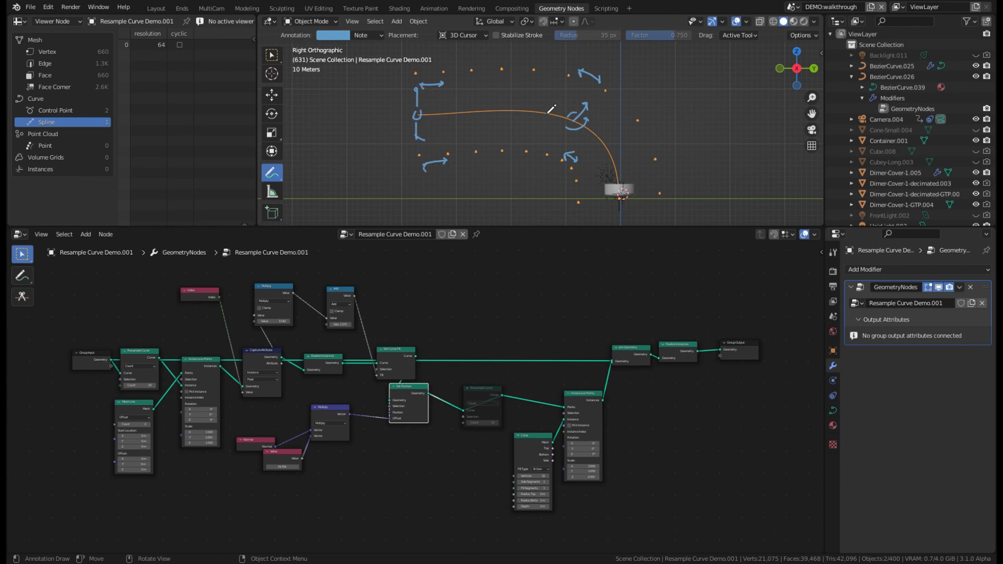
left_click_drag(416, 88, 423, 87)
left_click_drag(416, 139, 425, 140)
Unmute the Resample Curve node that follows Set Position.
scroll(431, 424, "up", 2)
scroll(393, 437, "up", 1)
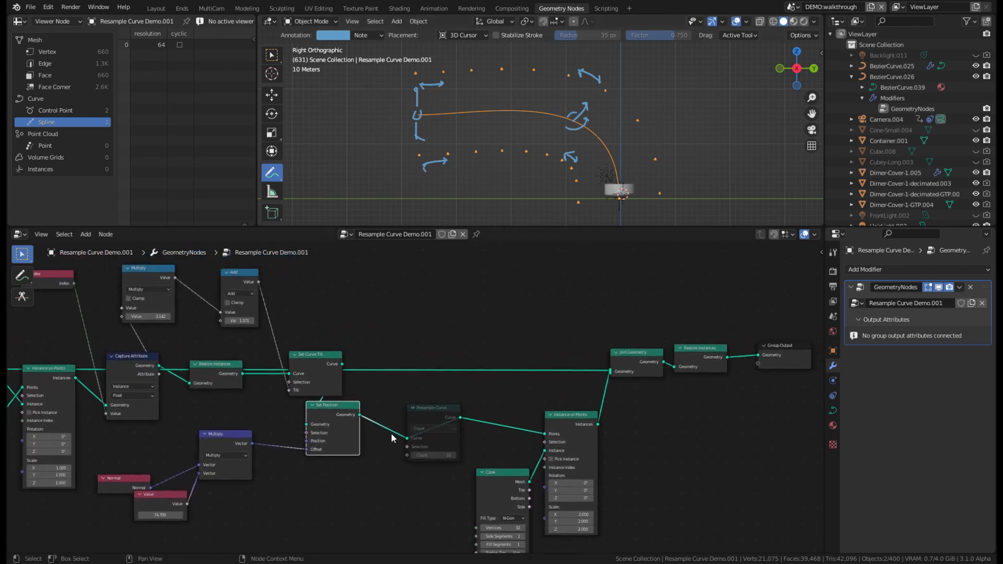
left_click(425, 411)
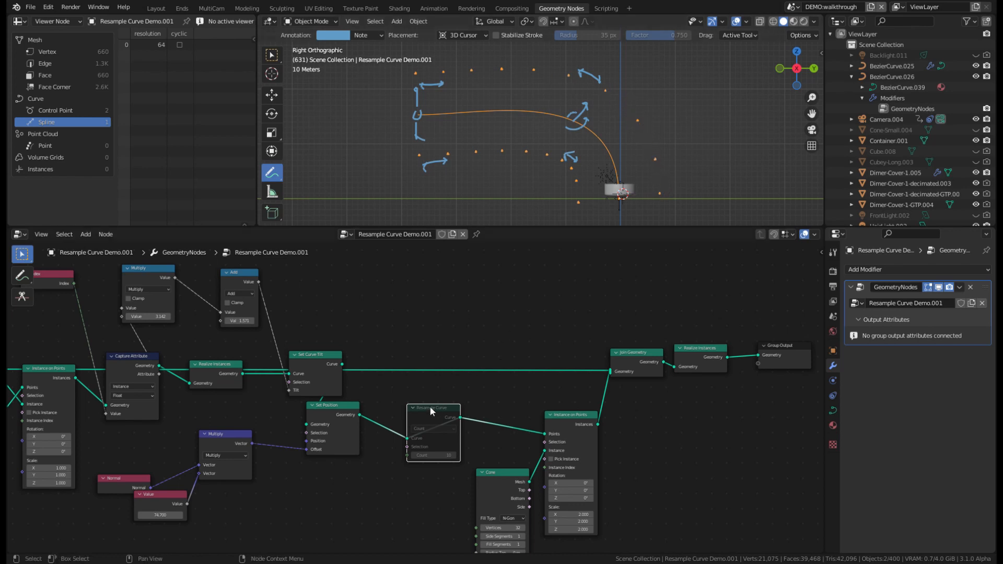
key("m")
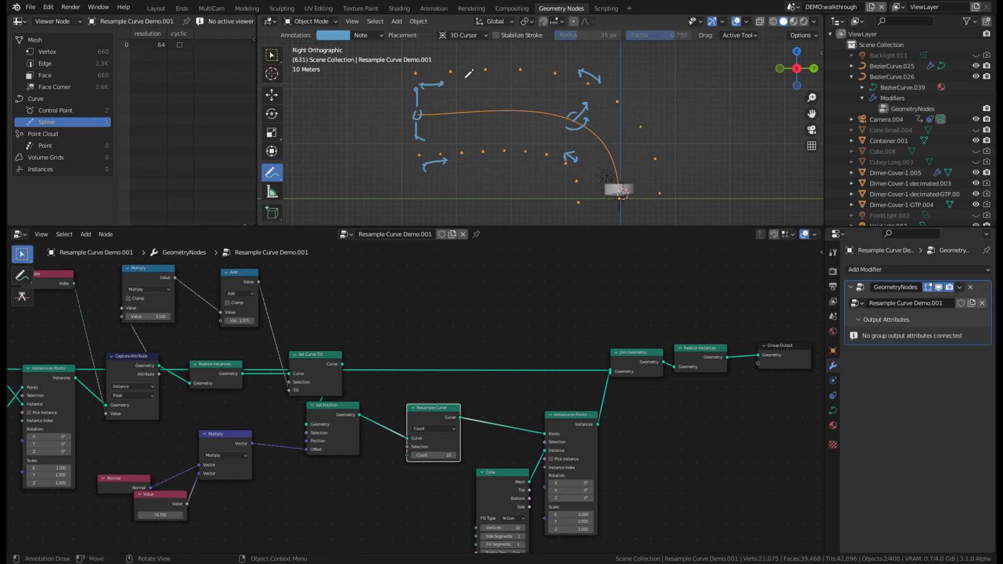
Annotate arrows marking the point spacing along the outer offset curve at its start, bend and lower end, and on the inner curve.
mouse_move(424, 70)
left_mouse_down()
mouse_move(448, 72)
mouse_move(416, 74)
left_mouse_up()
left_click_drag(596, 82, 611, 99)
left_click_drag(663, 166, 667, 182)
left_click_drag(423, 151, 435, 152)
left_click_drag(420, 78, 448, 78)
Mute the Resample Curve node following Set Position again.
mouse_move(514, 113)
middle_mouse_down()
mouse_move(607, 118)
mouse_move(502, 119)
middle_mouse_up()
scroll(505, 91, "down", 3)
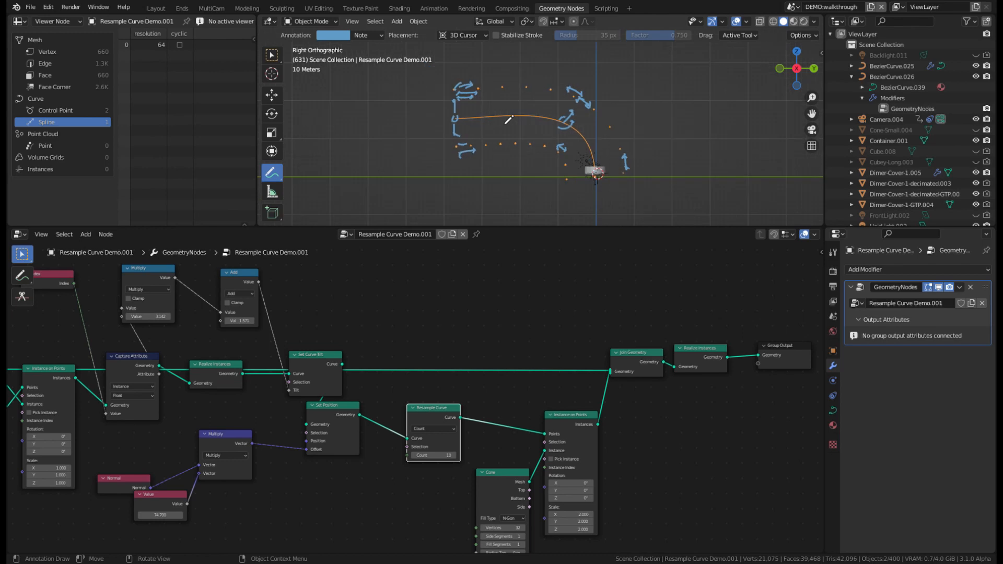
scroll(509, 112, "up", 3)
scroll(498, 100, "down", 2)
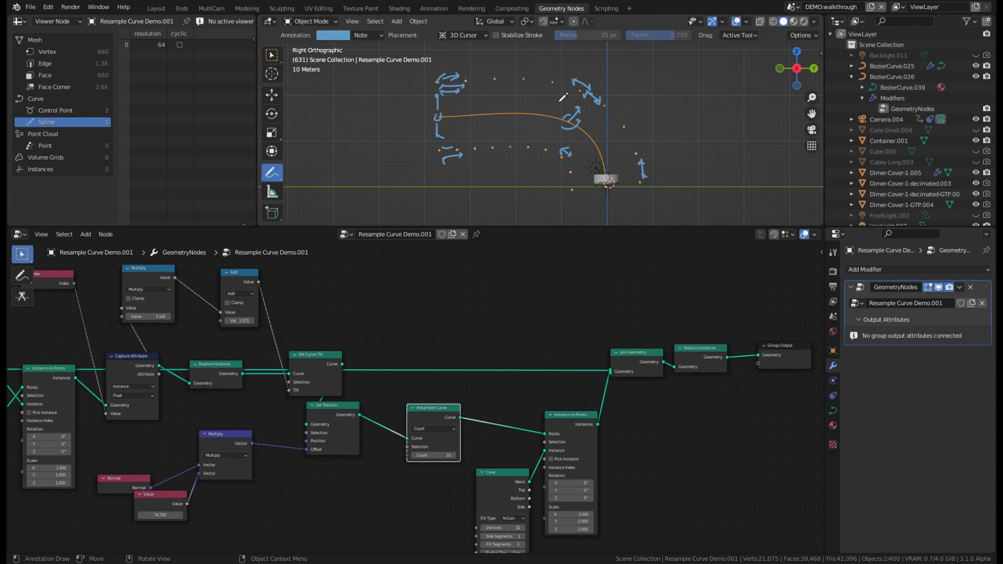
key("m")
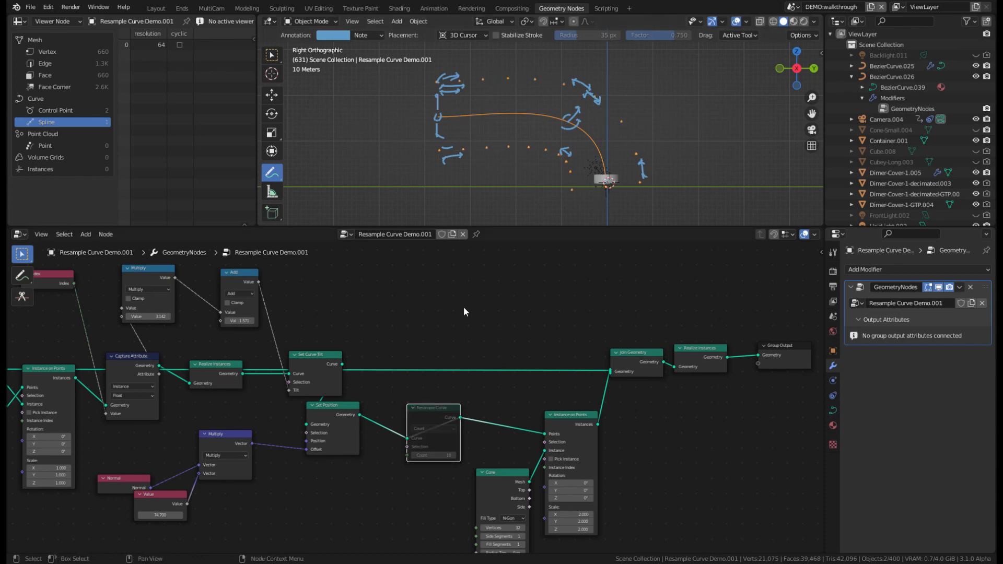
Select the BezierCurve.026 object, frame it in the 3D view, and switch from annotating back to box selection.
middle_click_drag(522, 157, 617, 163)
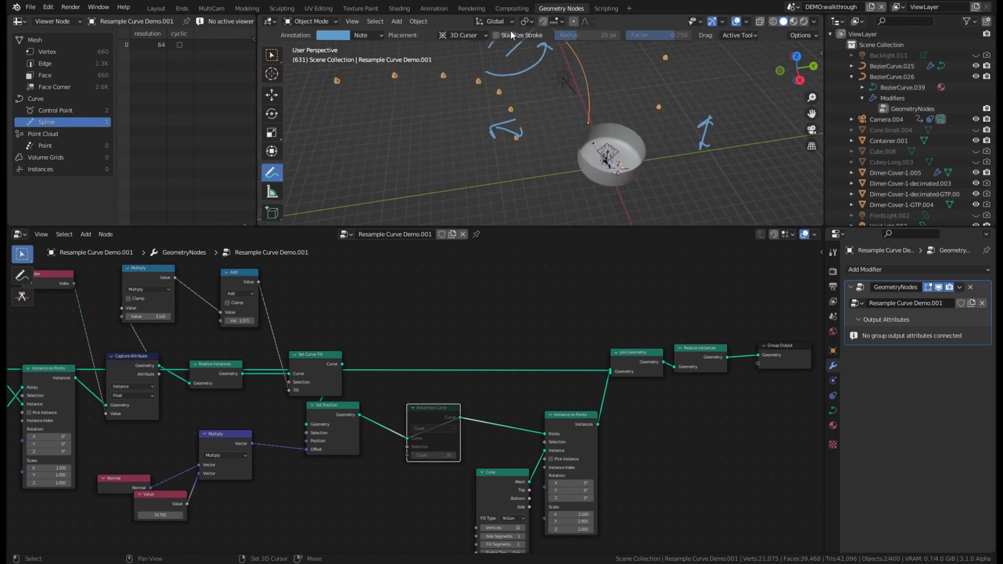
key("Tab")
key("Tab")
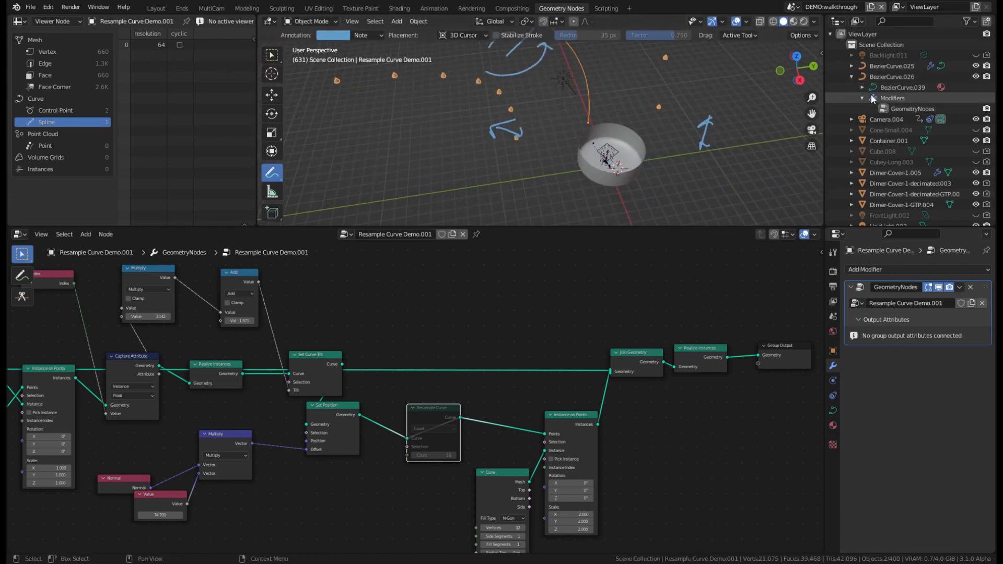
left_click(878, 77)
key("KP_Decimal")
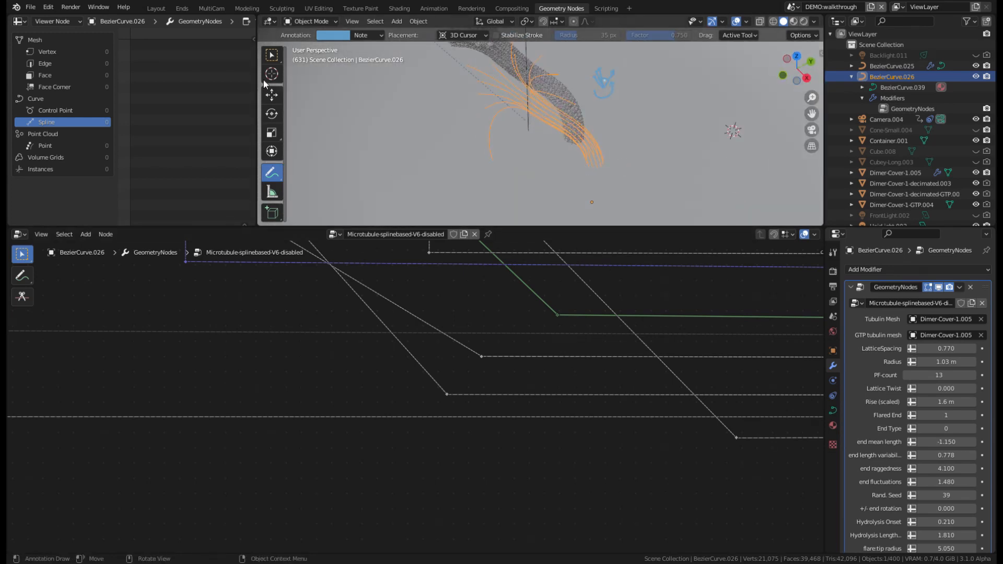
left_click(272, 55)
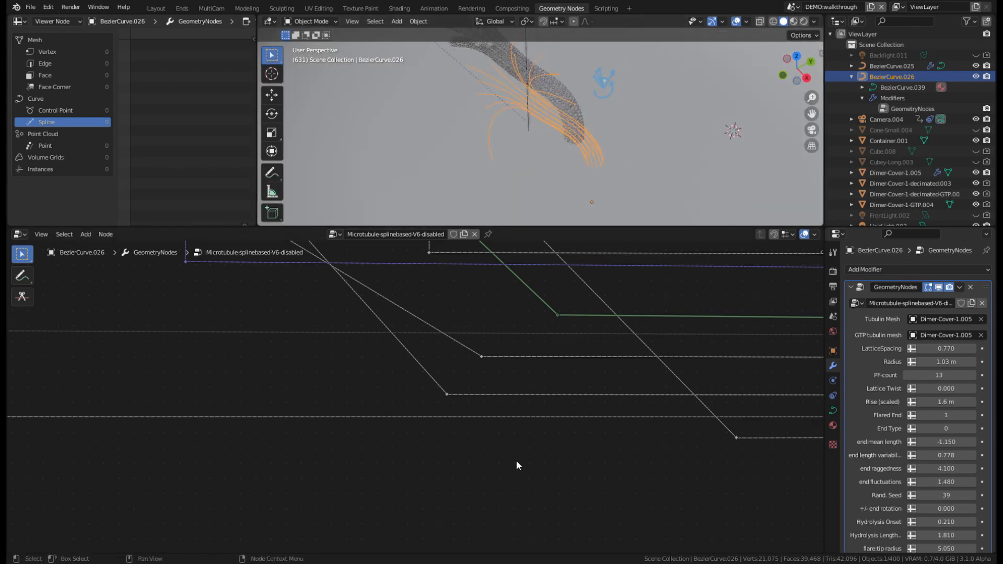
Examine the whole Microtubule-splinebased-V6-disabled node tree, from the Final curves frame through to the Adding Tubulin Dimer Model frame.
key("Home")
middle_click_drag(544, 422, 509, 400, "ctrl")
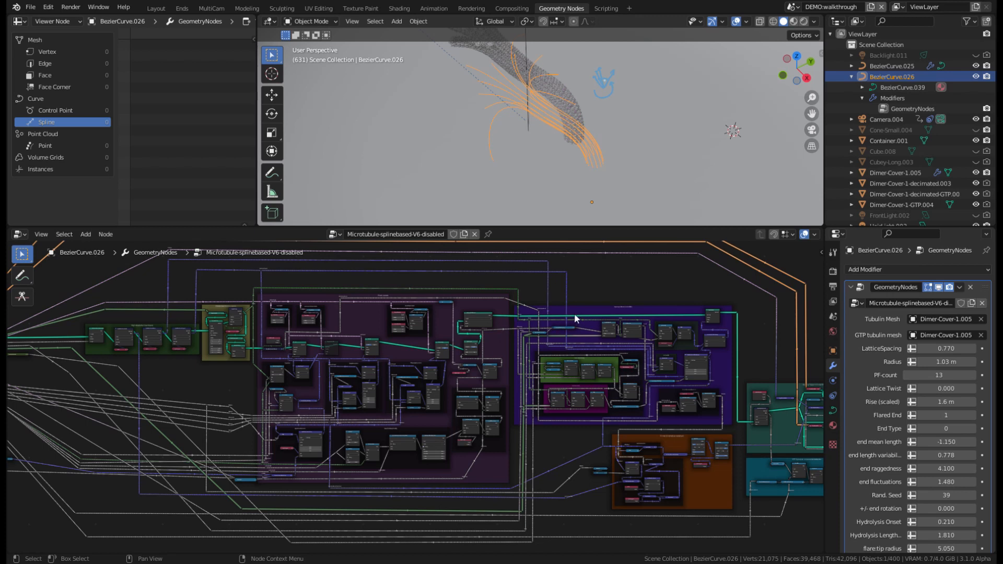
scroll(575, 311, "up", 3)
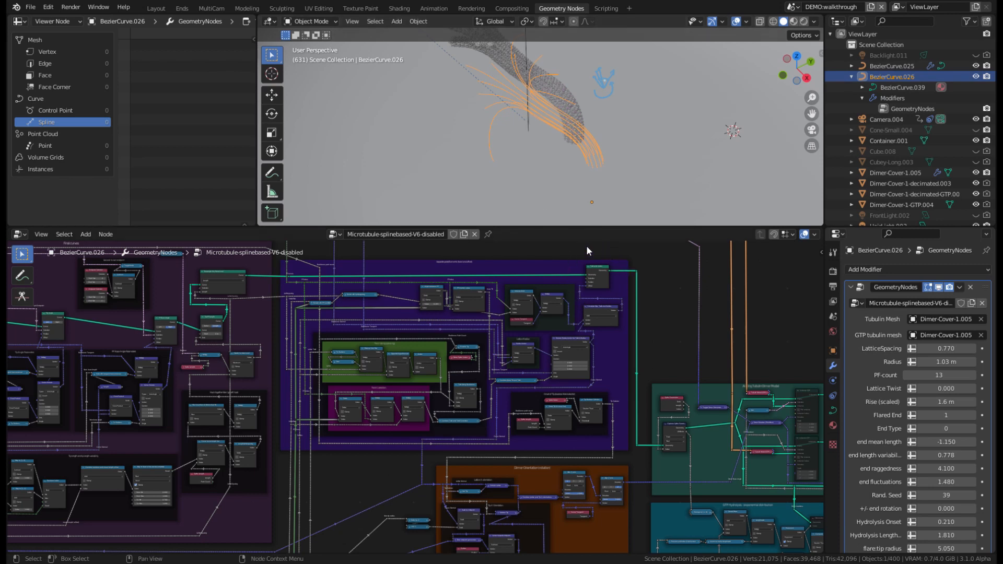
middle_click_drag(383, 250, 603, 265)
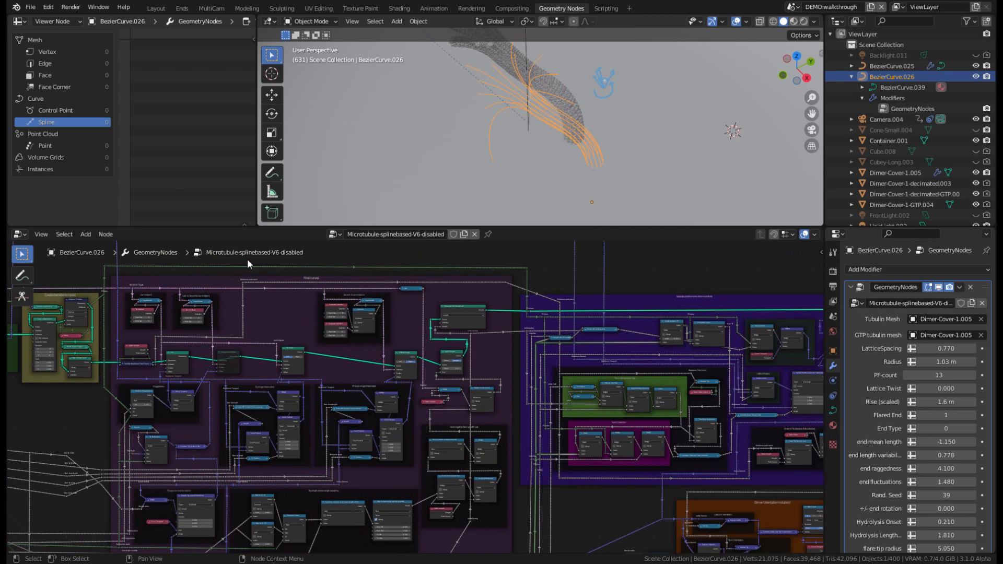
scroll(501, 327, "up", 5)
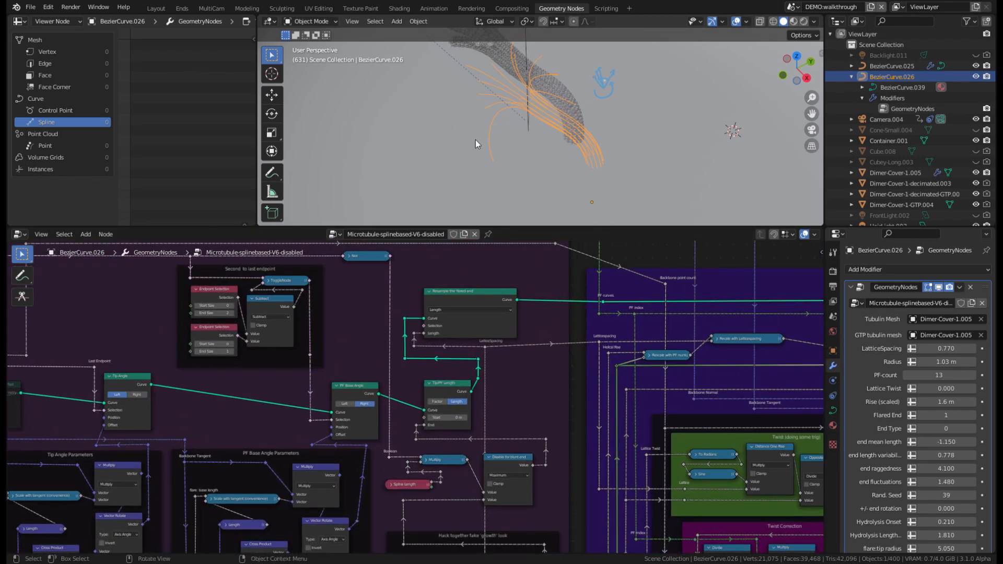
scroll(544, 157, "down", 5)
scroll(481, 337, "down", 6)
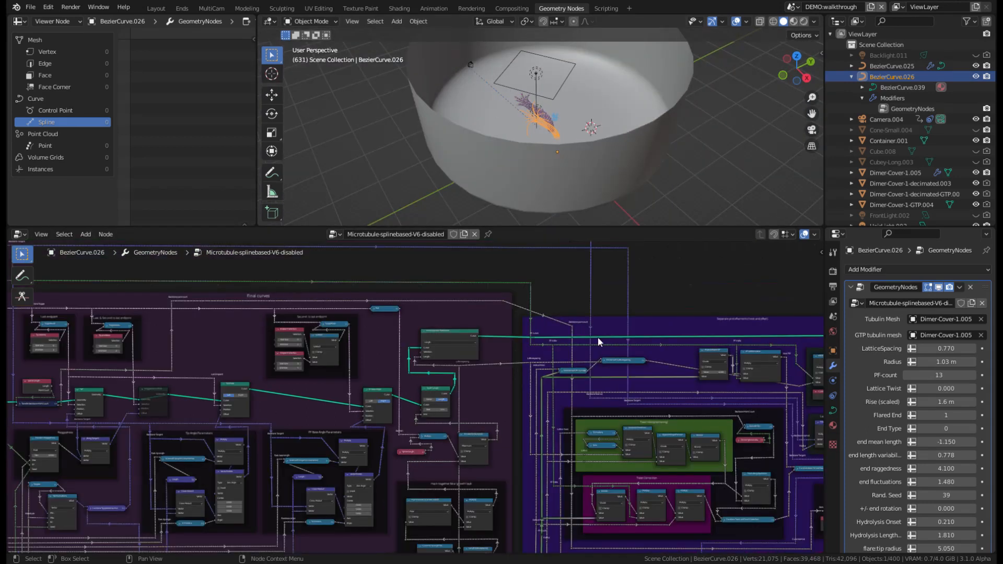
middle_click_drag(482, 337, 468, 305)
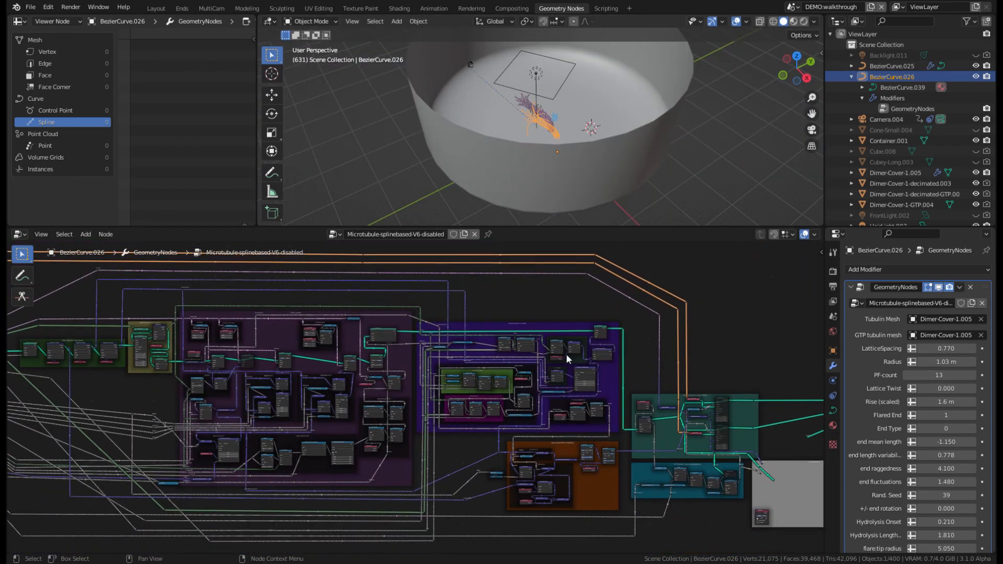
middle_click_drag(626, 383, 443, 347)
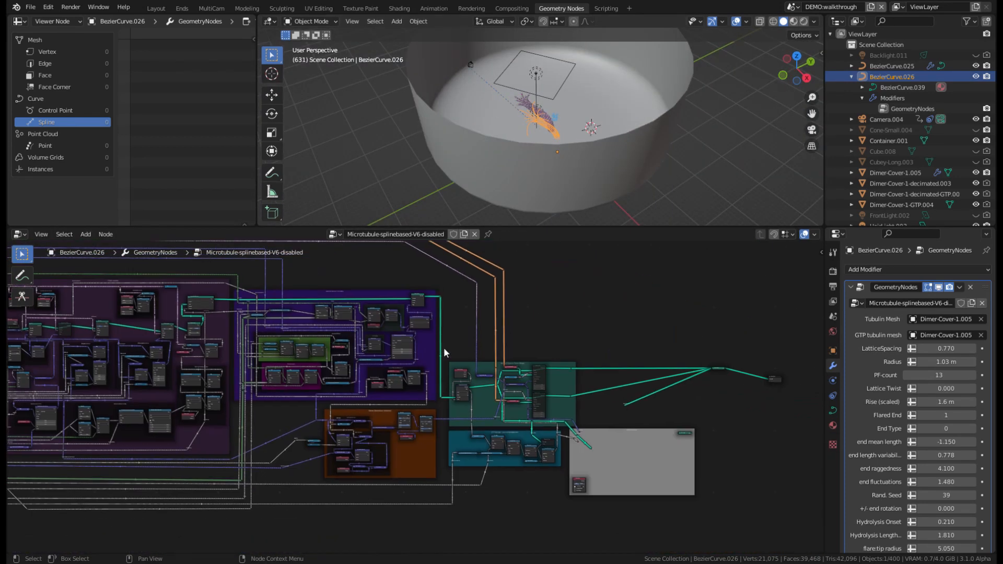
scroll(429, 337, "up", 1)
scroll(466, 345, "up", 1)
scroll(466, 345, "up", 3)
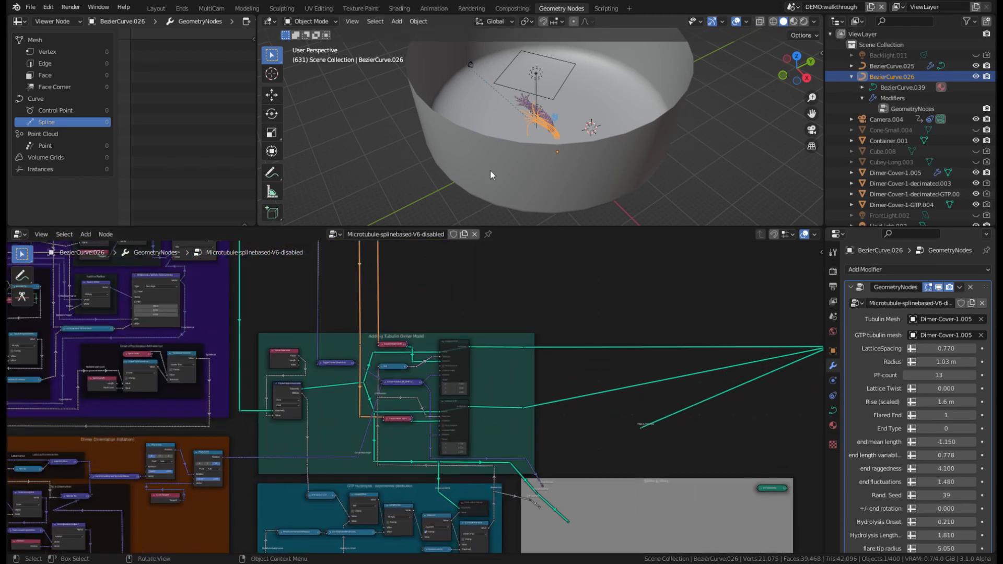
Unmute the Instance GDP node in the Adding Tubulin Dimer Model frame.
scroll(531, 155, "up", 4)
scroll(532, 156, "up", 5)
middle_click_drag(706, 98, 619, 148, "shift")
left_click(455, 347)
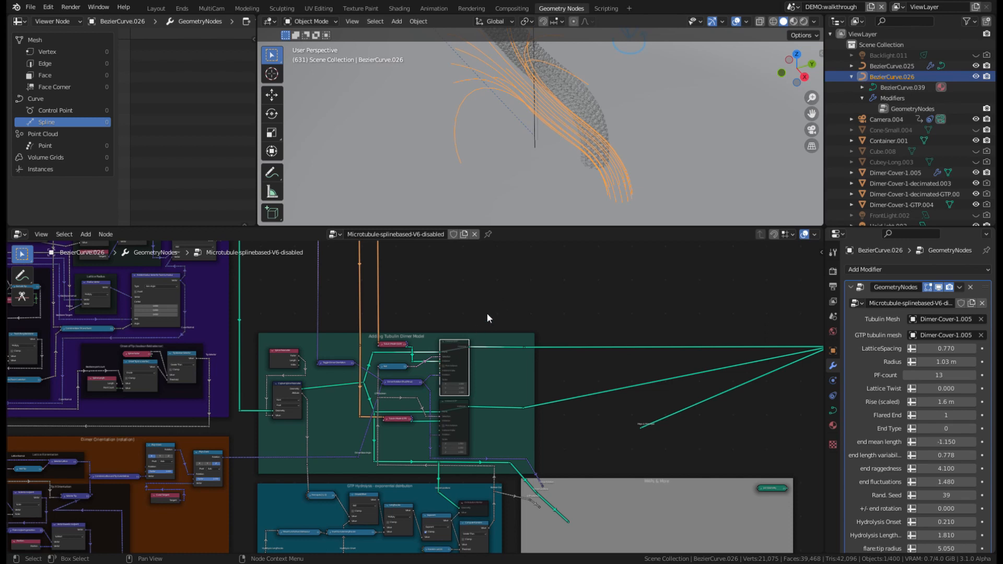
scroll(487, 314, "up", 2)
key("m")
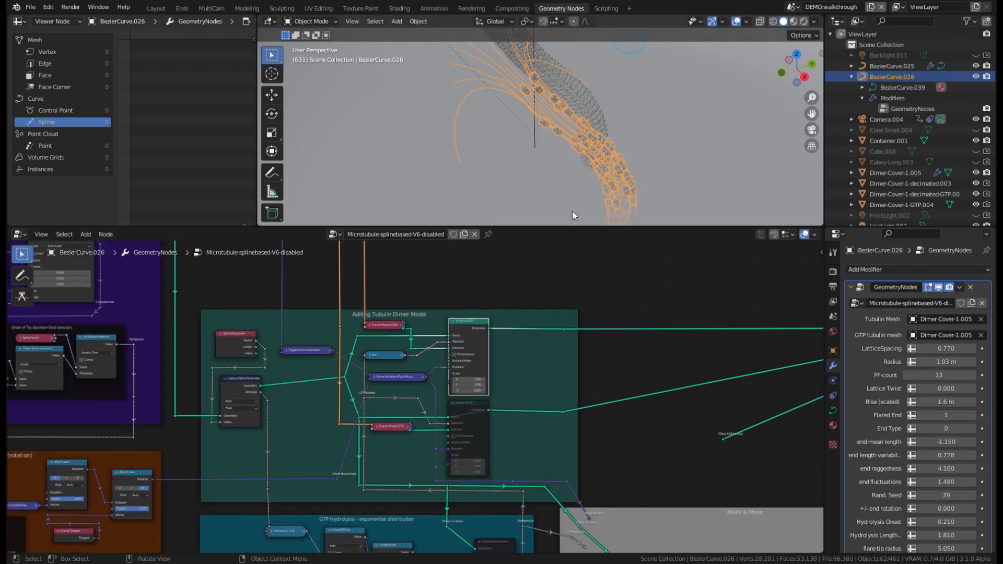
Unmute the Instance GTP node and inspect the microtubule's dimers from another angle.
middle_click_drag(572, 211, 644, 161)
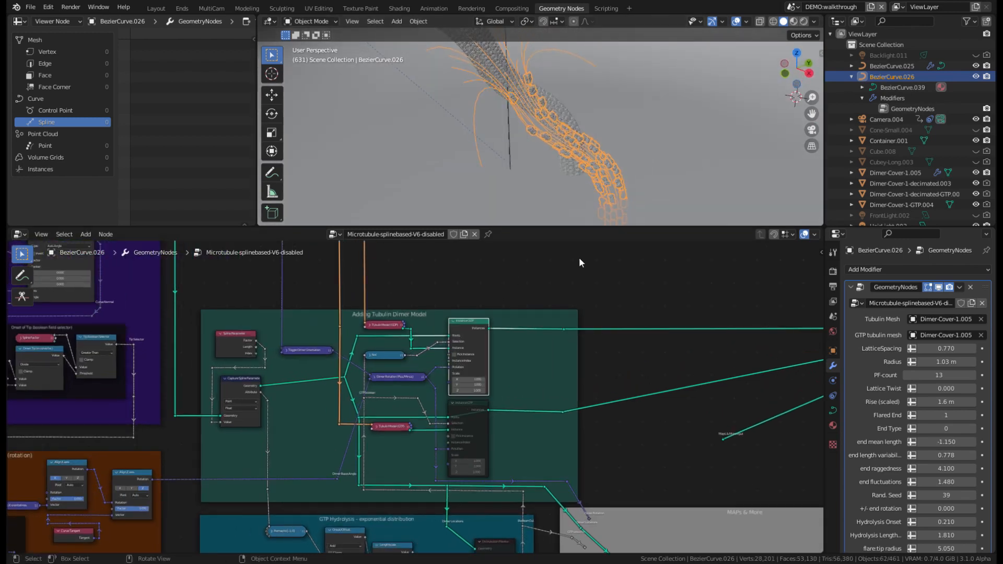
left_click(468, 405)
key("m")
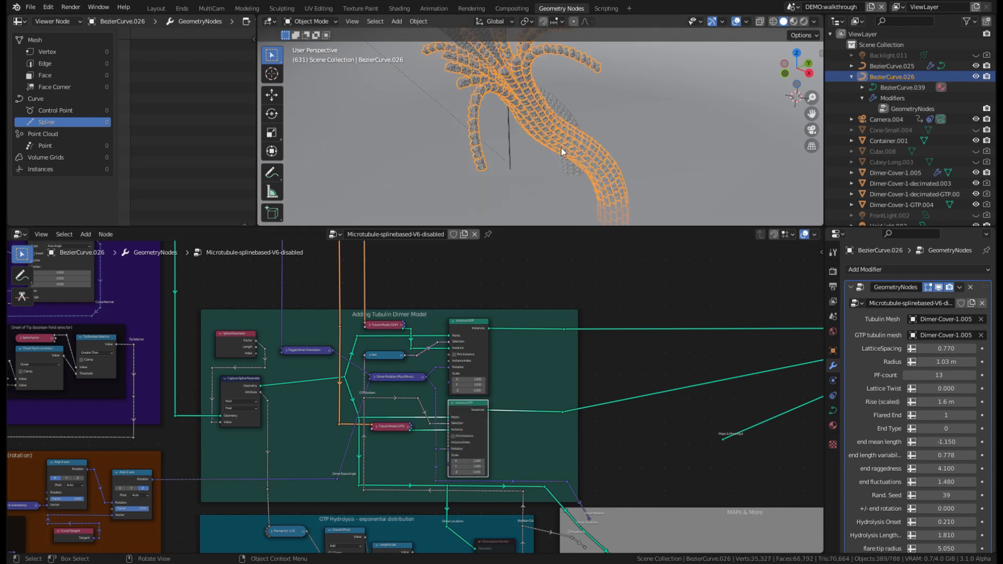
middle_click_drag(563, 152, 483, 225)
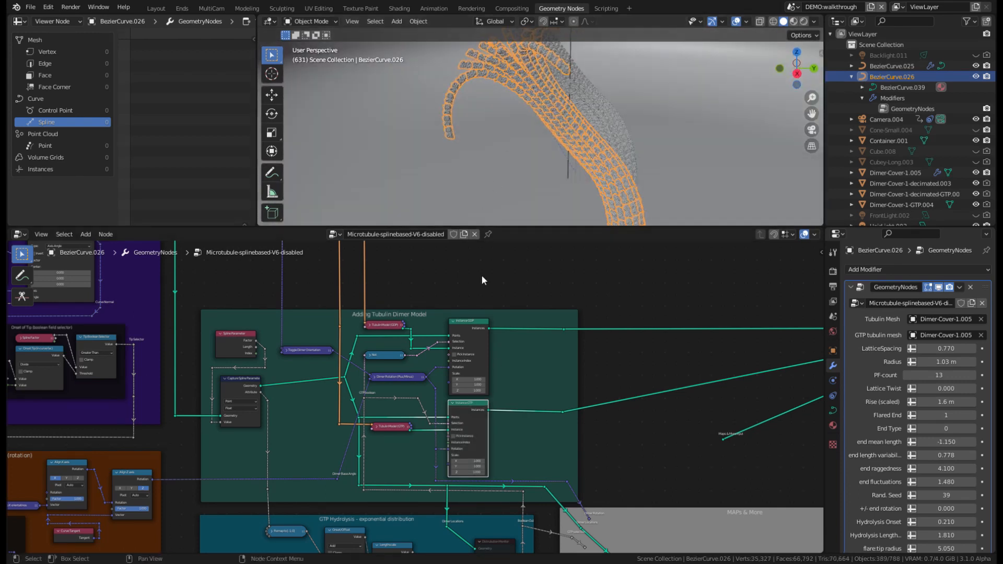
Examine the nodes in the Adding Tubulin Dimer Model frame and the Dimer Orientation (rotation) frame.
scroll(482, 362, "up", 2)
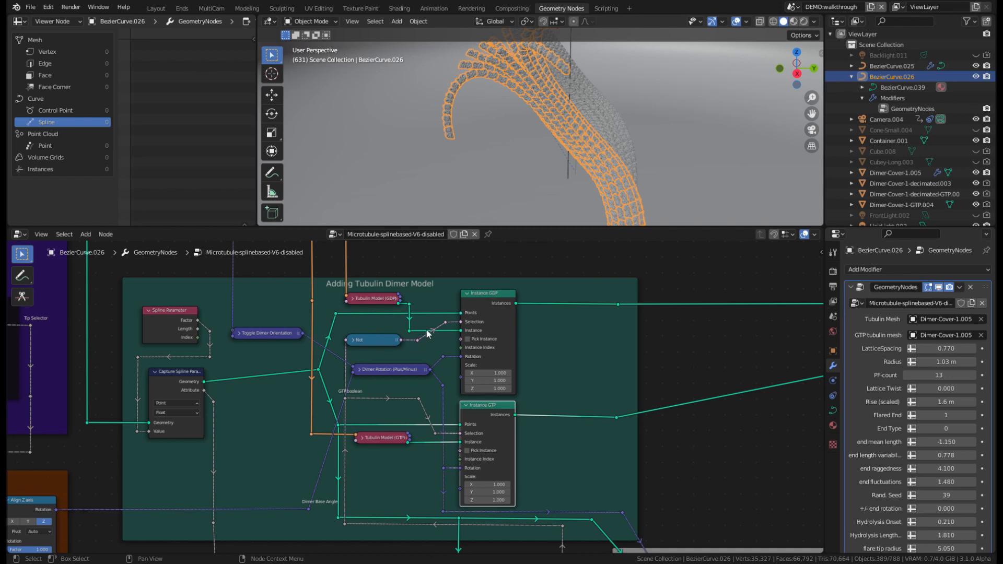
scroll(397, 367, "down", 6)
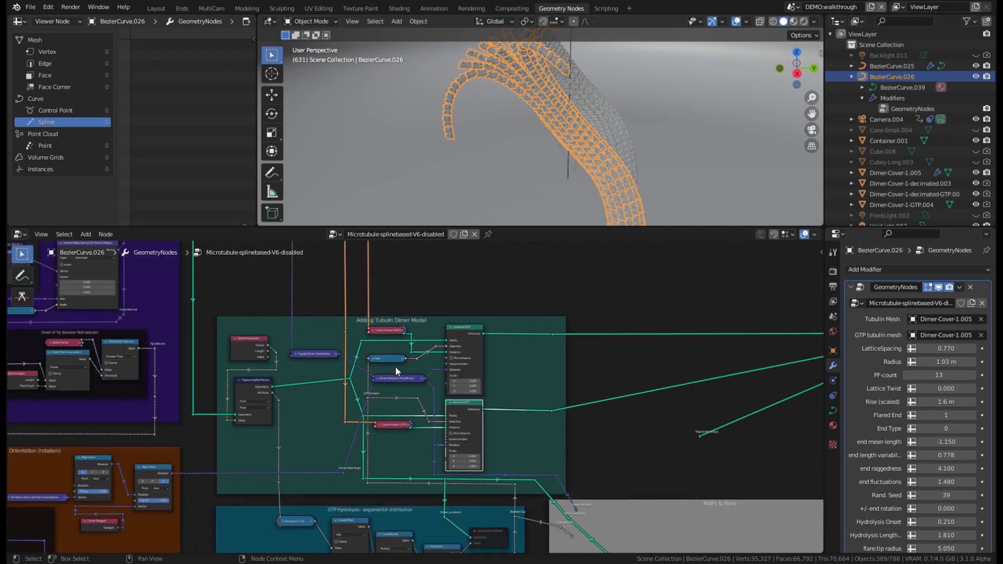
middle_click_drag(274, 396, 314, 370)
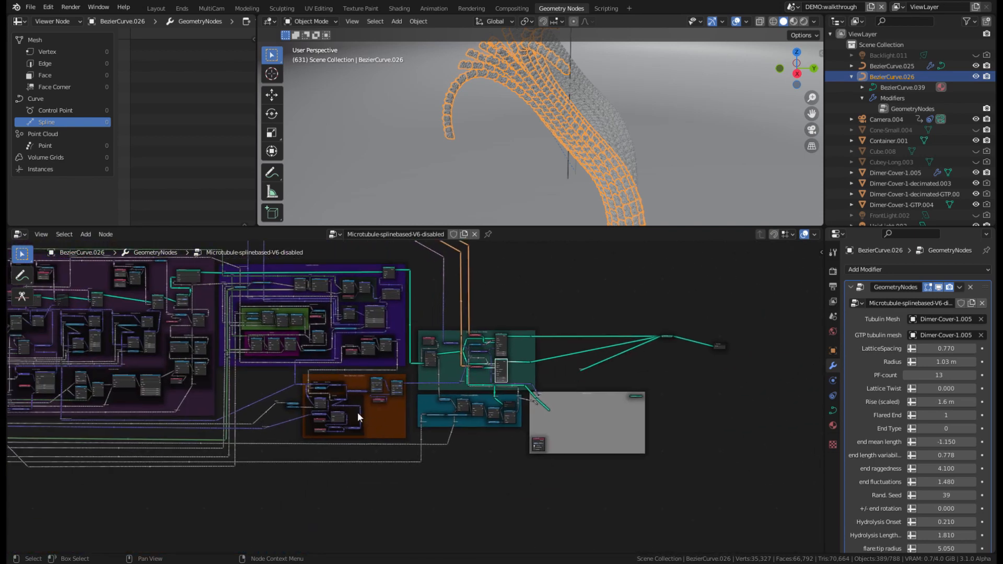
scroll(356, 410, "down", 3)
scroll(391, 414, "up", 5)
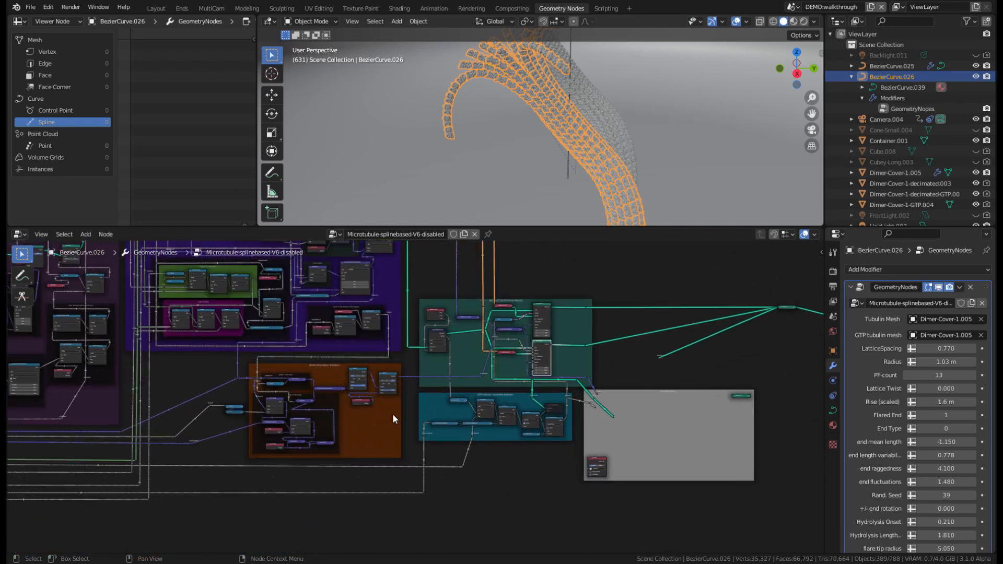
scroll(462, 408, "up", 4)
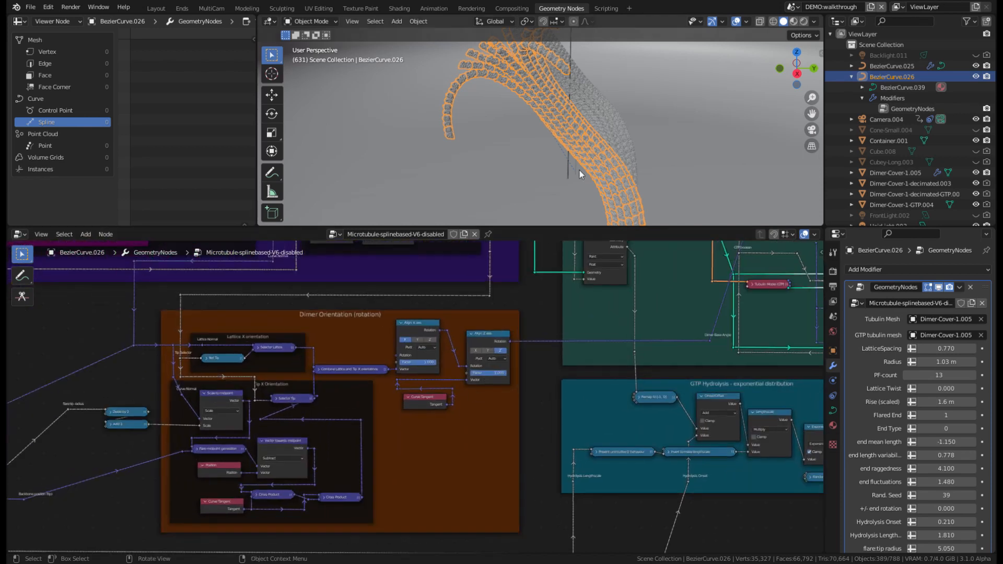
Mute the Instance GTP node in the Adding Tubulin Dimer Model frame to compare the microtubule without it, and unmute it again.
scroll(595, 137, "up", 8)
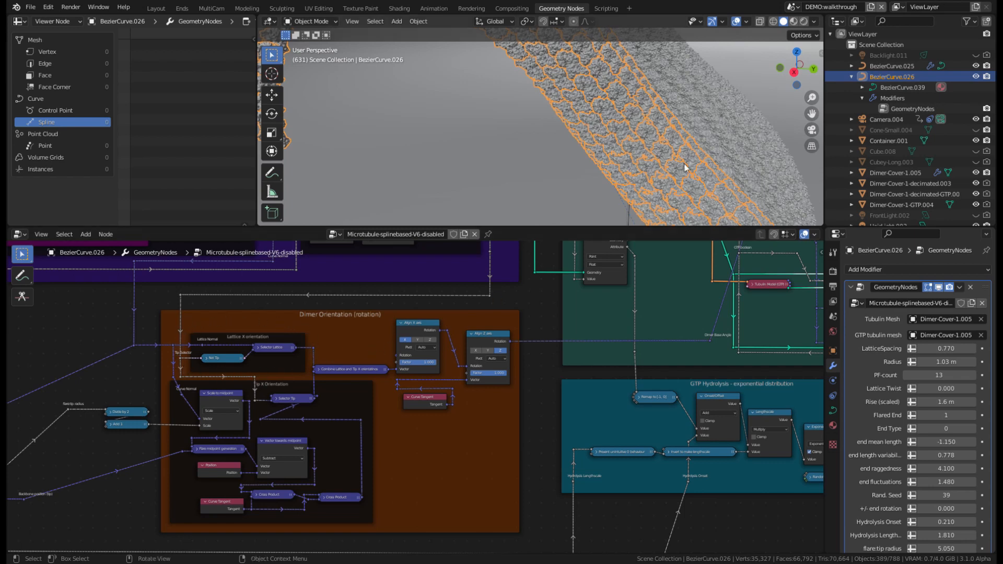
middle_click_drag(594, 97, 485, 60)
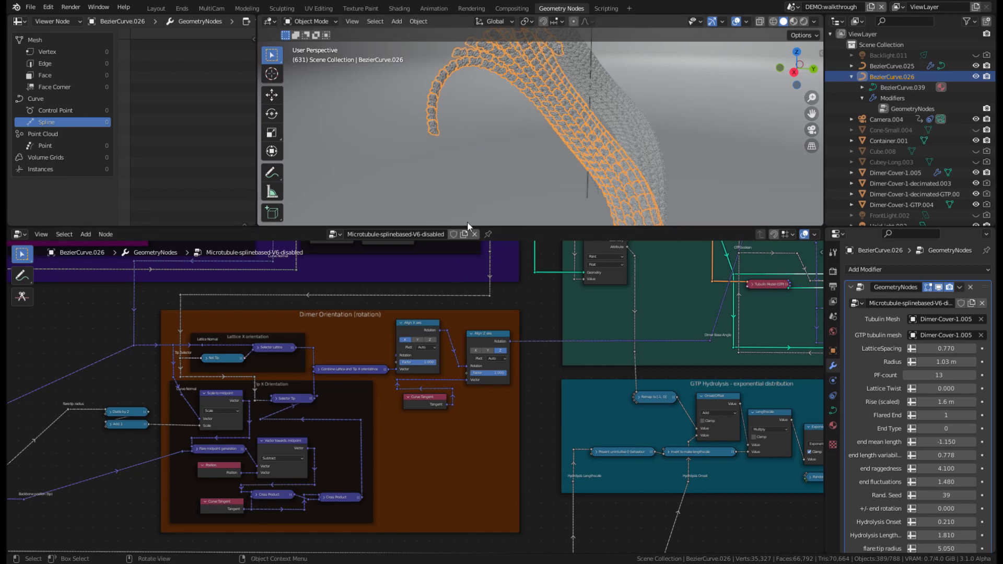
scroll(343, 403, "up", 2)
middle_click_drag(560, 127, 651, 150)
scroll(596, 324, "down", 3)
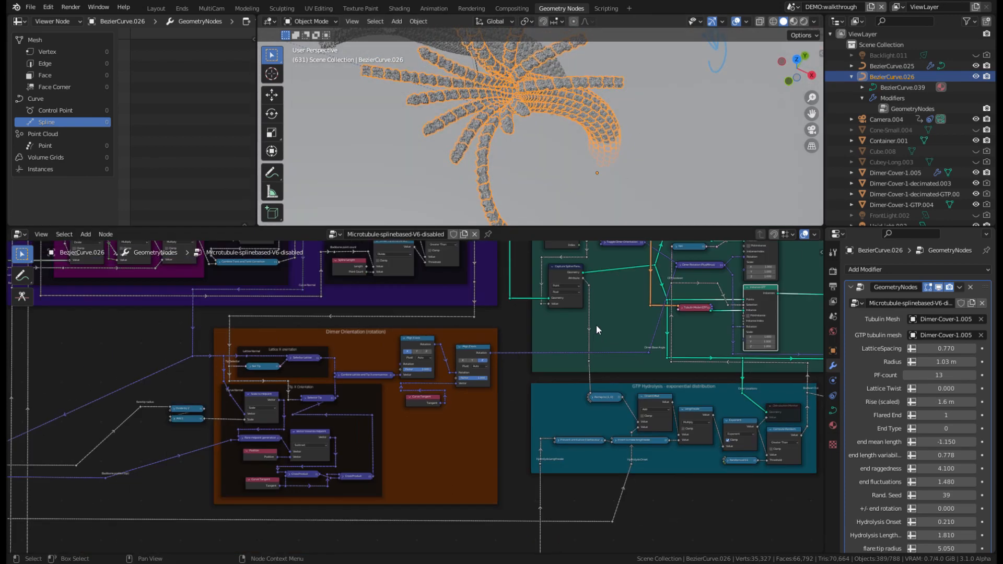
middle_click_drag(596, 324, 531, 352)
key("m")
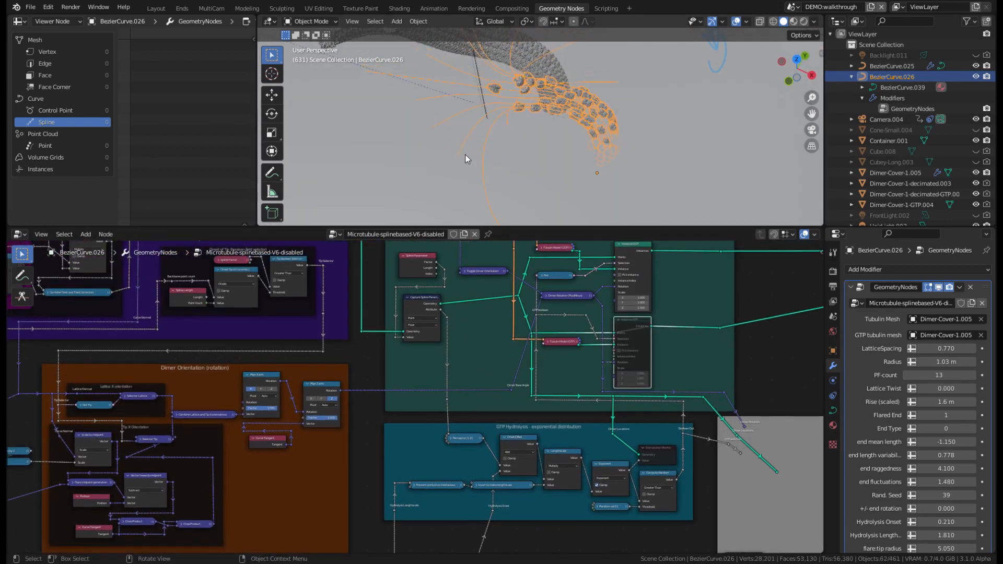
key("m")
key("m")
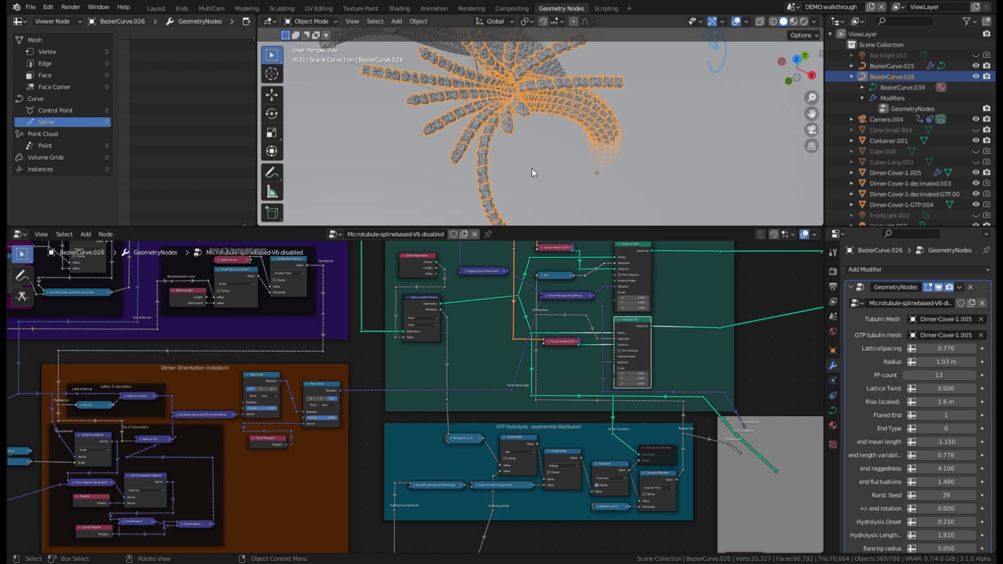
Examine the Dimer Orientation (rotation) frame, including its Lattice X orientation nodes, and how it connects to the surrounding frames.
middle_click_drag(532, 169, 516, 99)
middle_click_drag(323, 360, 484, 343)
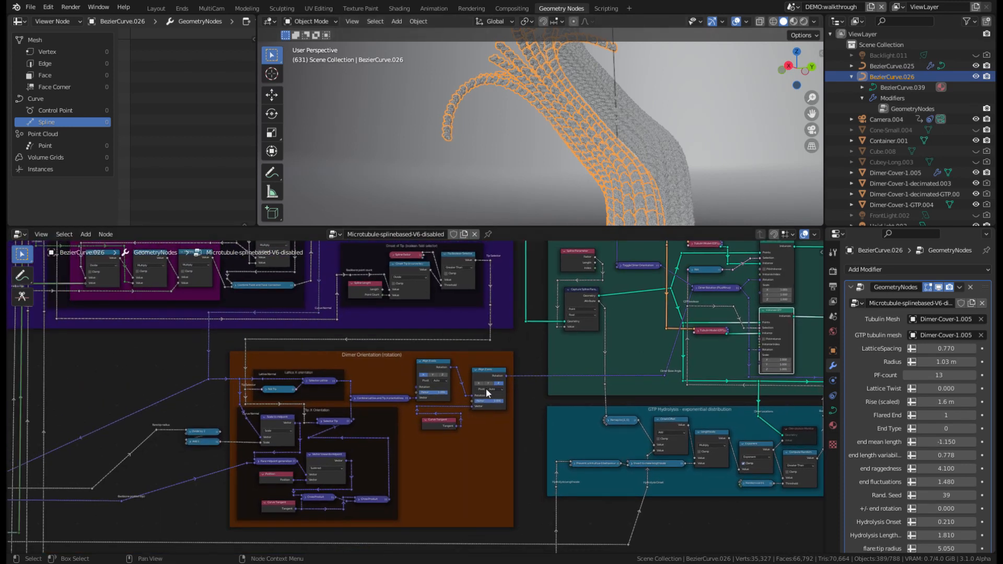
scroll(508, 450, "up", 2)
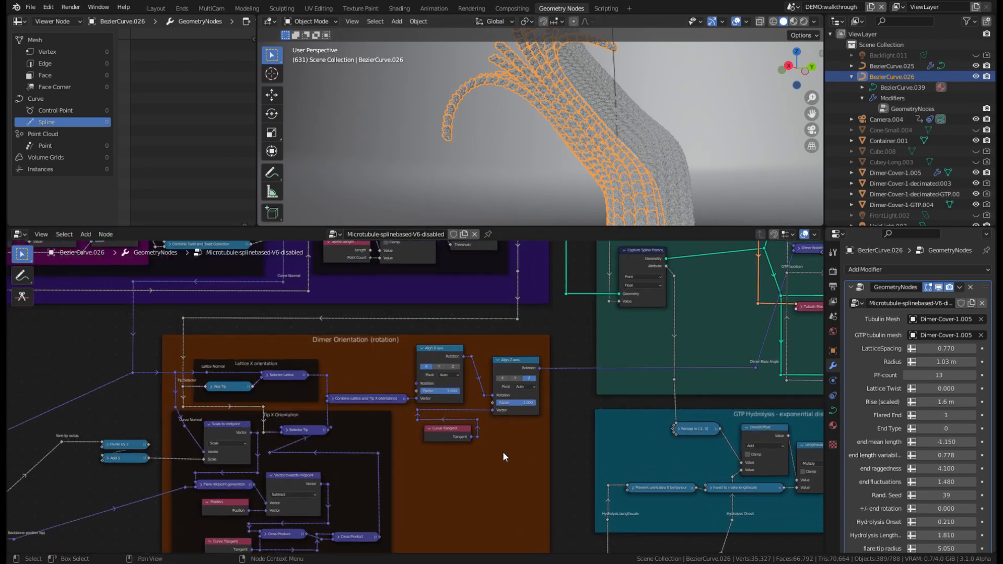
scroll(462, 445, "left", 2)
scroll(462, 445, "down", 1)
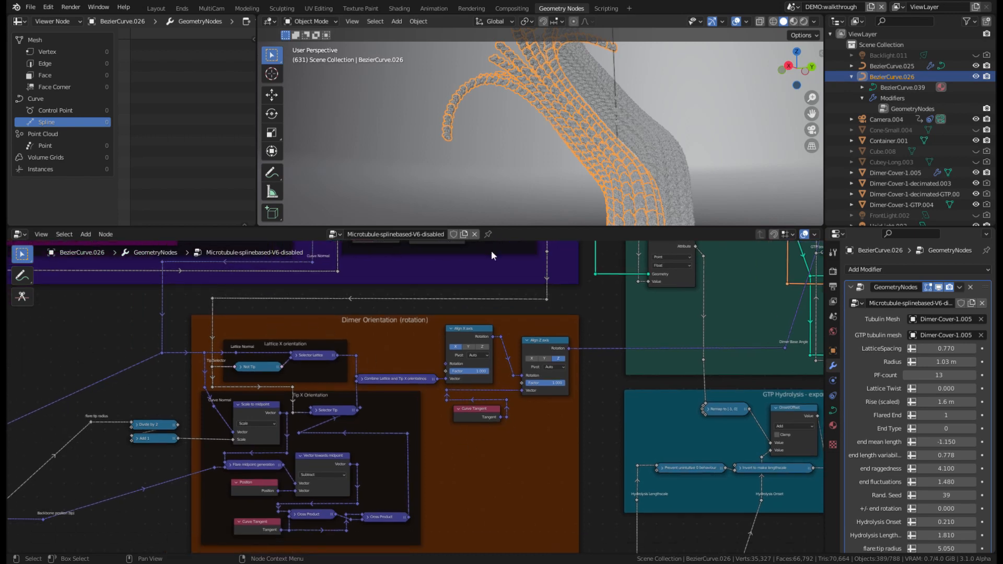
scroll(277, 439, "up", 2)
scroll(277, 439, "left", 1)
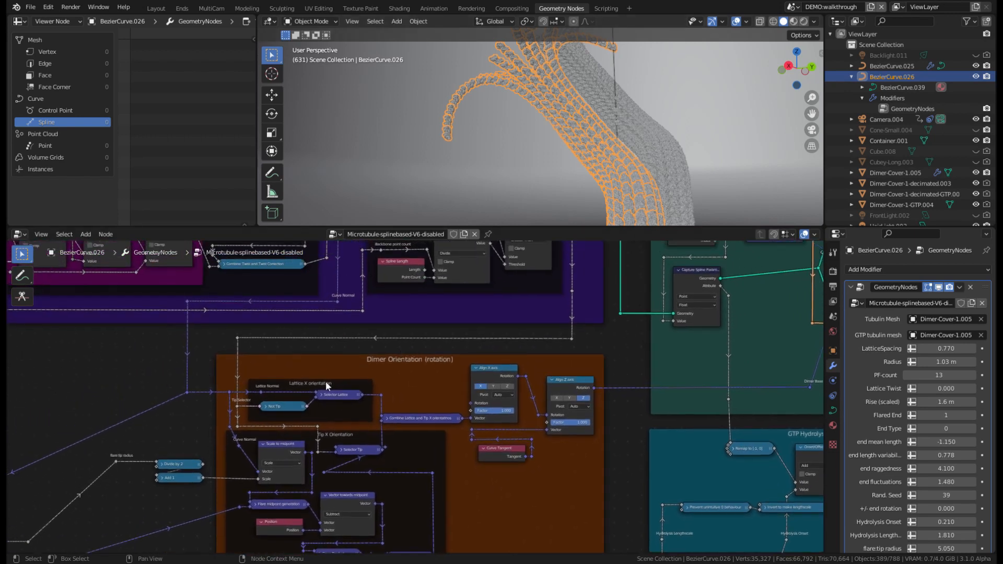
scroll(325, 378, "down", 6)
middle_click_drag(325, 377, 411, 378)
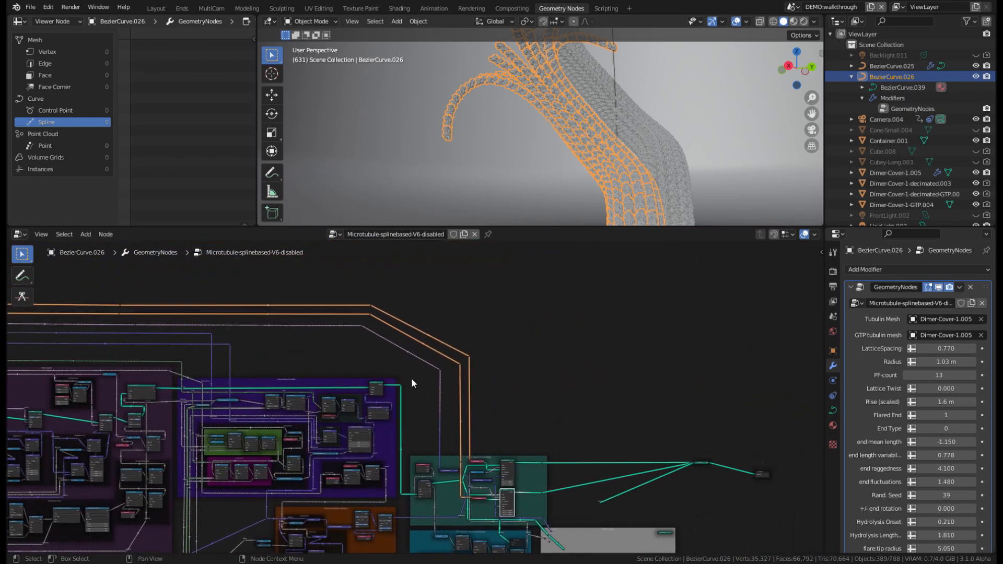
Draw an annotation loop with a radial line around the microtubule's lattice in the 3D viewport, using the Annotate tool.
left_click(22, 275)
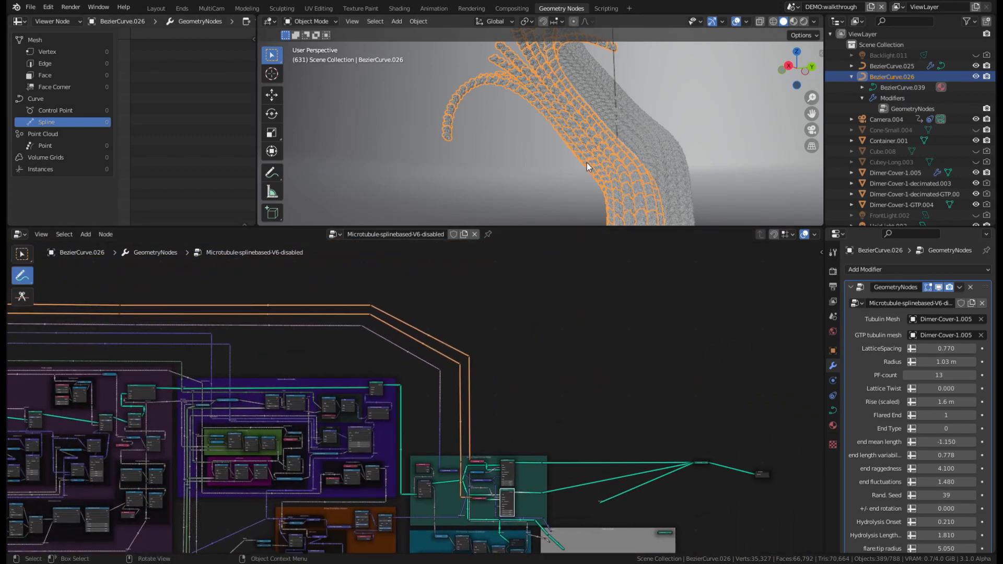
left_click(271, 173)
mouse_move(595, 152)
left_mouse_down()
mouse_move(650, 122)
mouse_move(569, 152)
mouse_move(615, 187)
mouse_move(629, 151)
left_mouse_up()
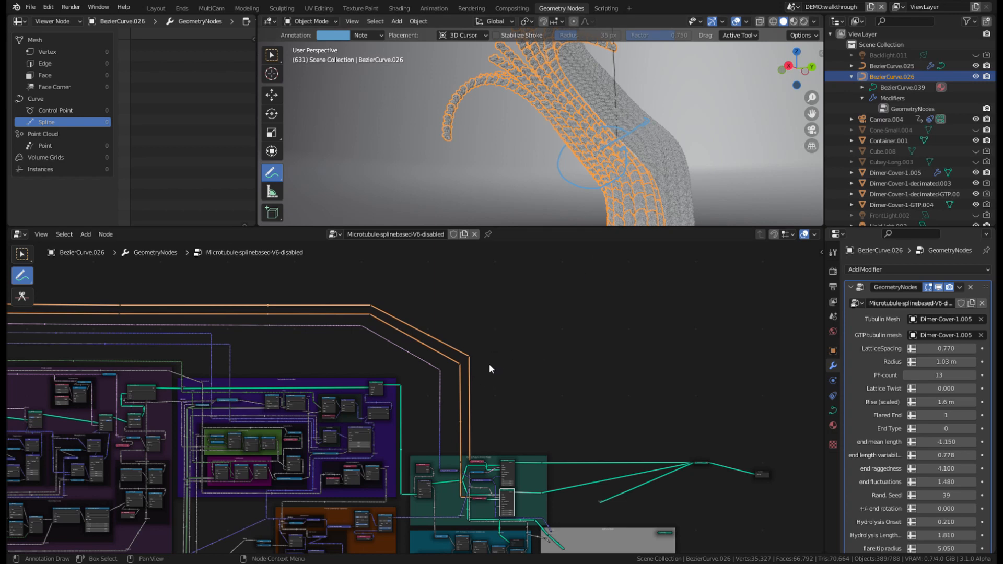
Review the Dimer Orientation (rotation) frame and annotate an arrow pointing outward from the flared protofilaments in the 3D viewport.
scroll(490, 365, "down", 3)
middle_click_drag(463, 421, 466, 332)
scroll(419, 351, "up", 4)
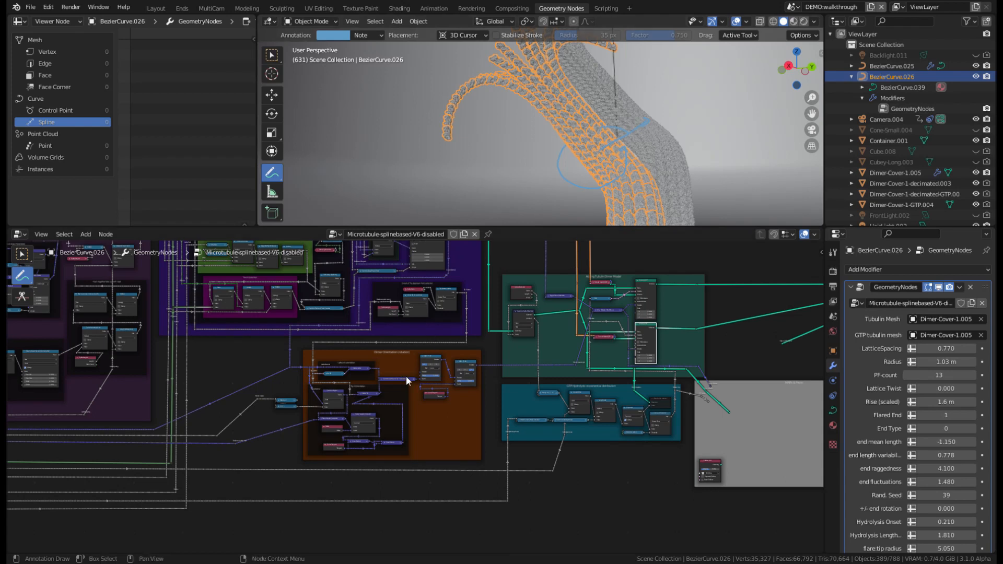
scroll(404, 400, "up", 2)
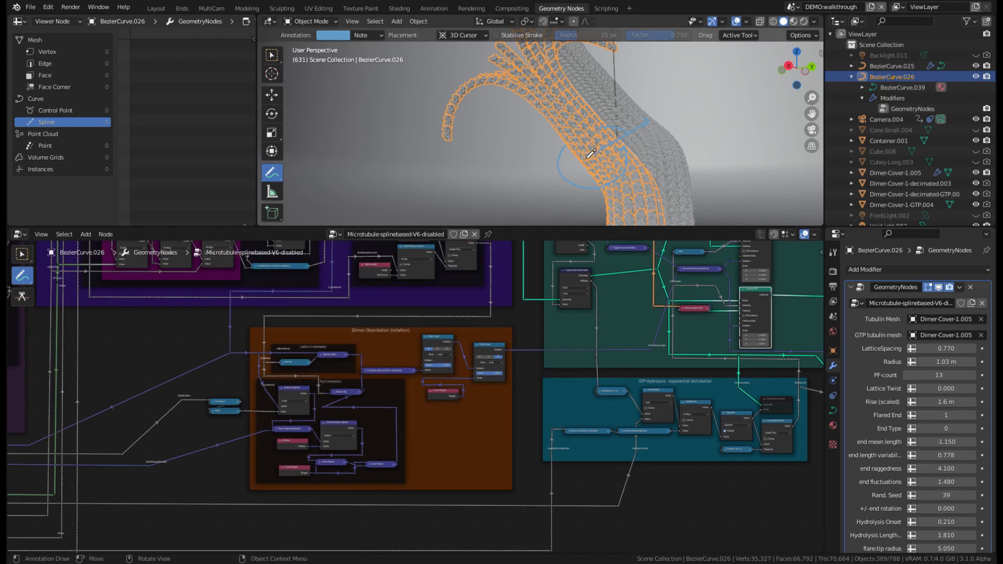
scroll(290, 473, "up", 2)
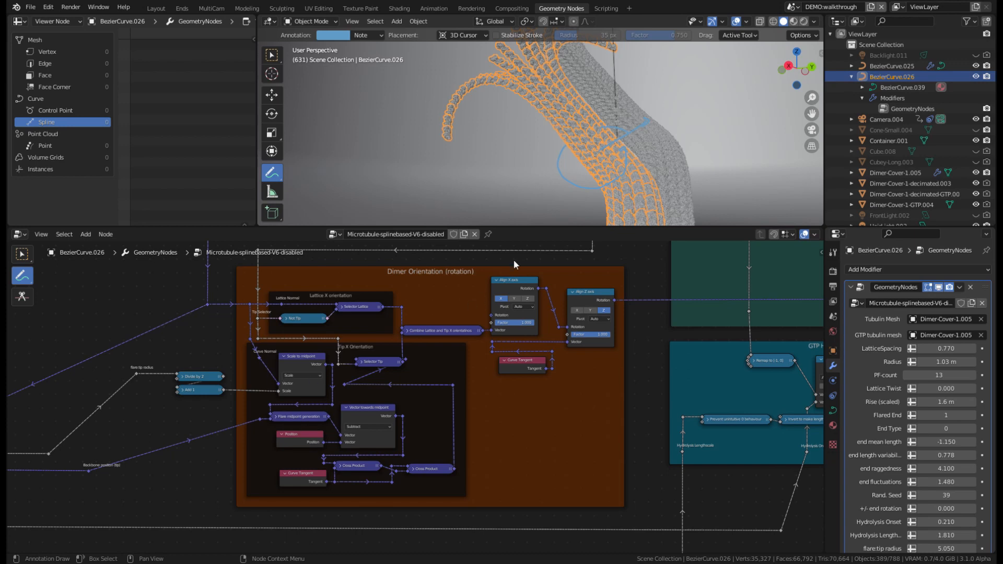
mouse_move(564, 198)
middle_mouse_down()
mouse_move(542, 107)
mouse_move(555, 120)
middle_mouse_up()
middle_click_drag(462, 109, 500, 171, "shift")
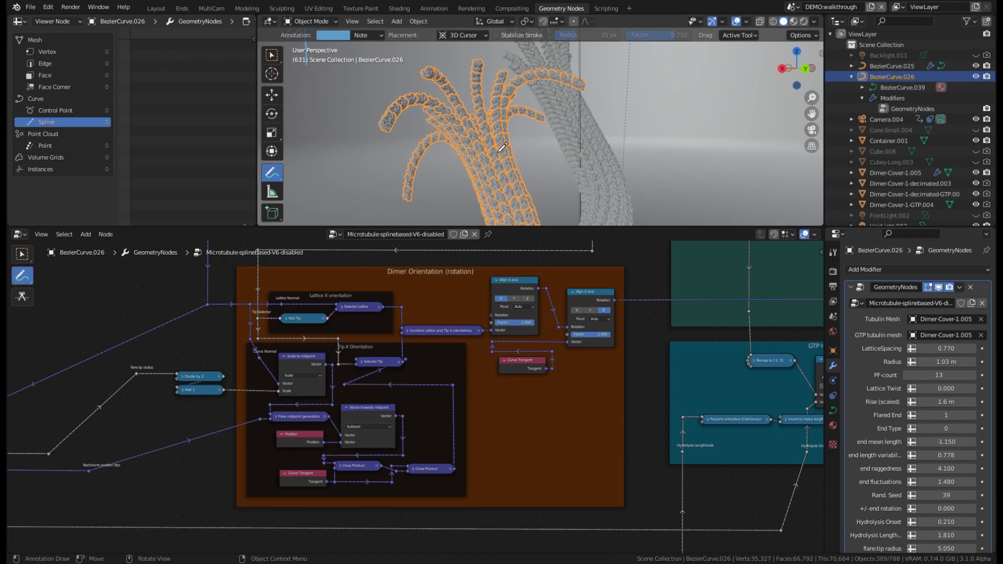
left_click_drag(499, 145, 541, 119)
Mute the last geometry node in the purple frame to compare the microtubule without it, and unmute it again.
middle_click_drag(646, 305, 632, 378)
scroll(632, 379, "down", 4)
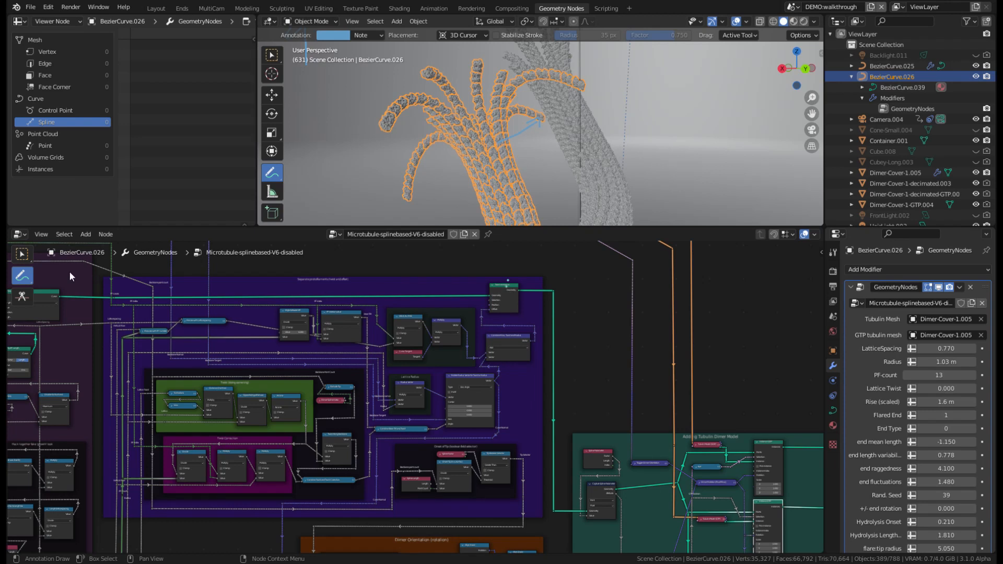
left_click_drag(21, 255, 57, 266)
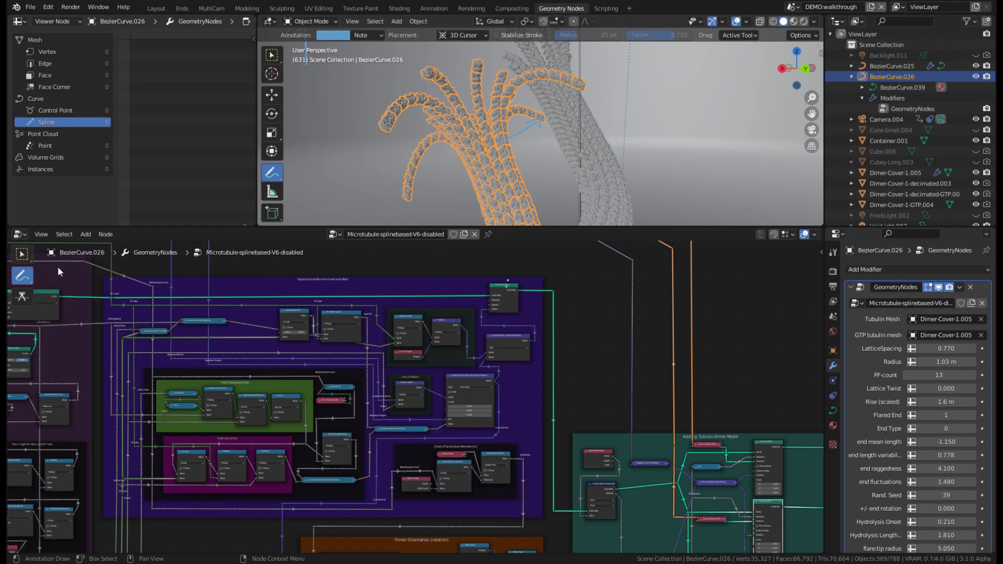
left_click(497, 289)
key("m")
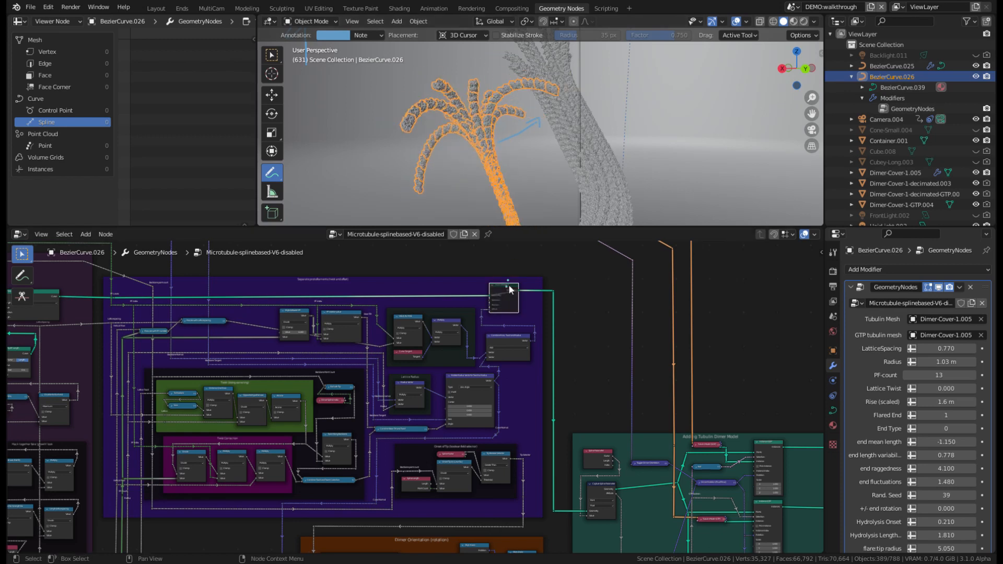
scroll(576, 349, "down", 1)
middle_click_drag(577, 347, 516, 293)
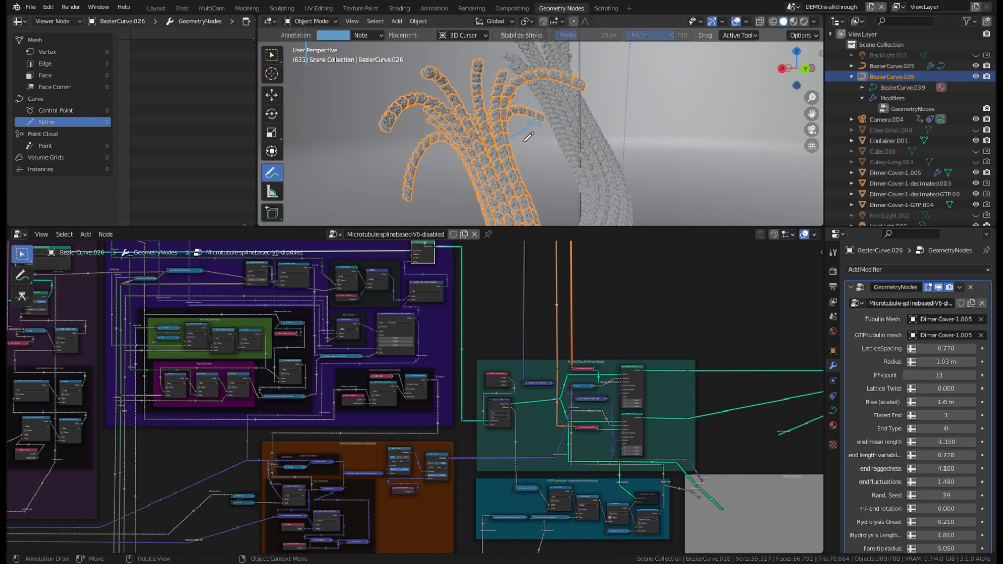
Annotate direction arrows beside a curled protofilament at the flared tip to illustrate the dimer orientation.
mouse_move(530, 131)
left_mouse_down()
mouse_move(543, 117)
mouse_move(538, 124)
left_mouse_up()
mouse_move(502, 155)
left_mouse_down()
mouse_move(580, 123)
mouse_move(581, 103)
left_mouse_up()
left_click_drag(557, 87, 553, 128)
left_click_drag(531, 88, 550, 124)
mouse_move(493, 138)
middle_mouse_down()
mouse_move(422, 163)
mouse_move(503, 121)
middle_mouse_up()
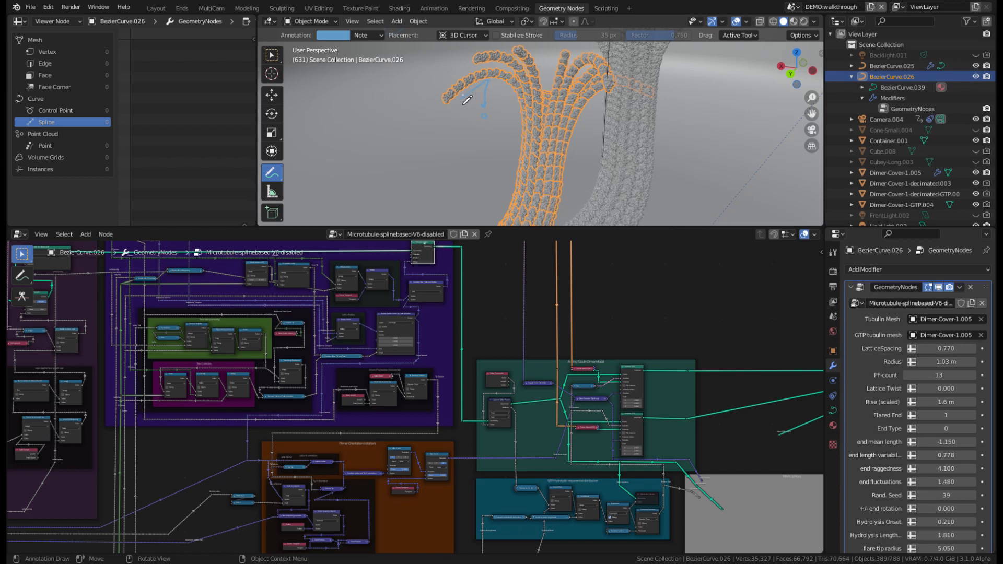
left_click_drag(463, 103, 468, 111)
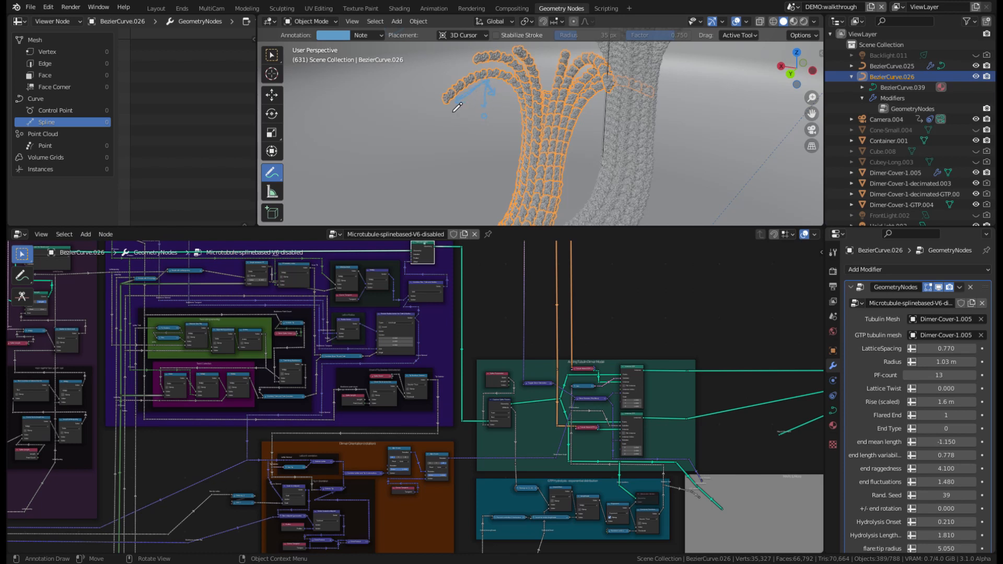
Circle the Curve Tangent and the two Cross Product nodes in the Tip X Orientation frame with an annotation.
scroll(416, 499, "up", 5)
mouse_move(408, 426)
middle_mouse_down()
mouse_move(528, 485)
mouse_move(421, 400)
middle_mouse_up()
scroll(531, 456, "up", 3)
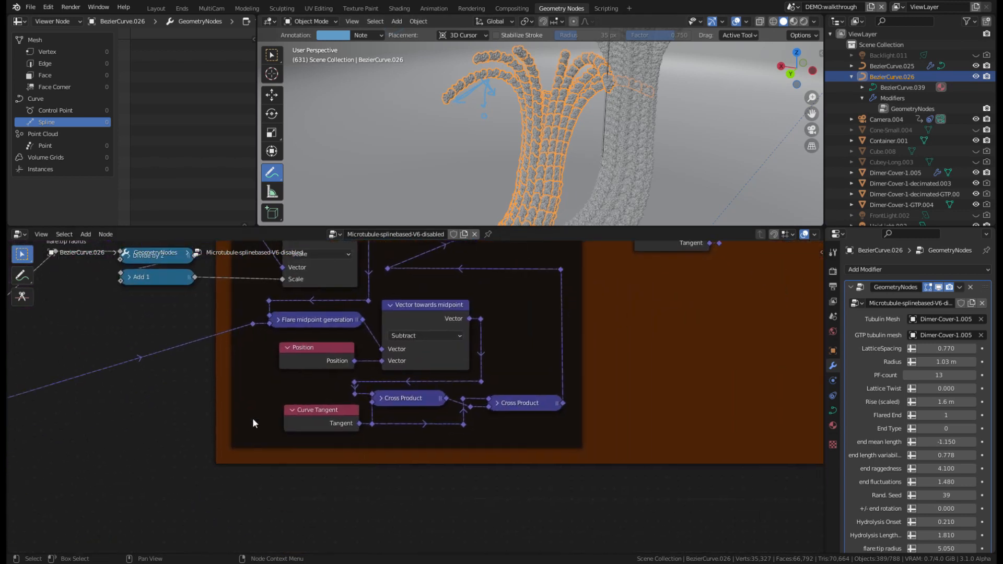
left_click(22, 275)
mouse_move(510, 380)
left_mouse_down()
mouse_move(341, 373)
mouse_move(475, 444)
mouse_move(528, 374)
left_mouse_up()
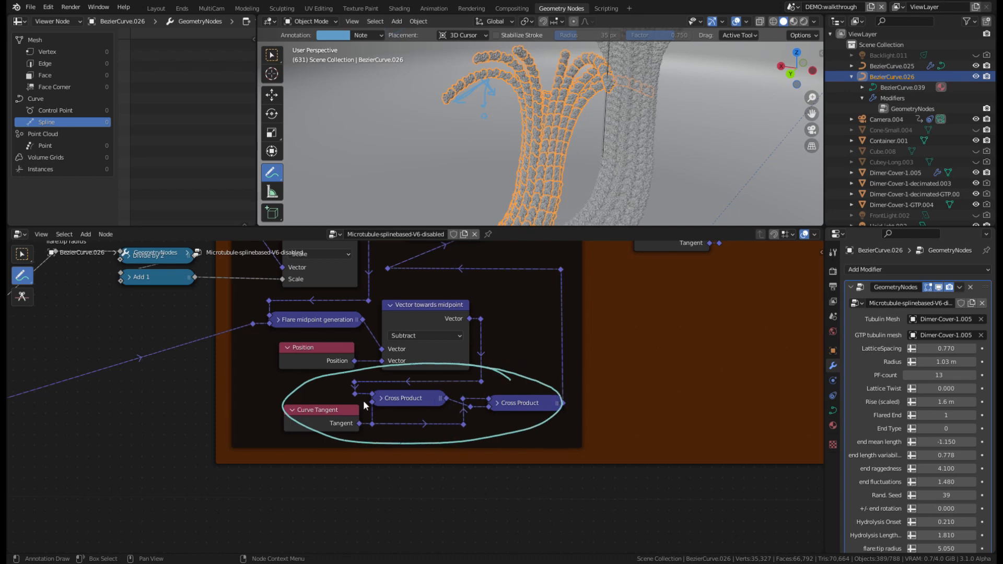
Circle the Align X axis node in the Dimer Orientation (rotation) frame with an annotation.
middle_click_drag(514, 348, 485, 448)
scroll(494, 399, "down", 2)
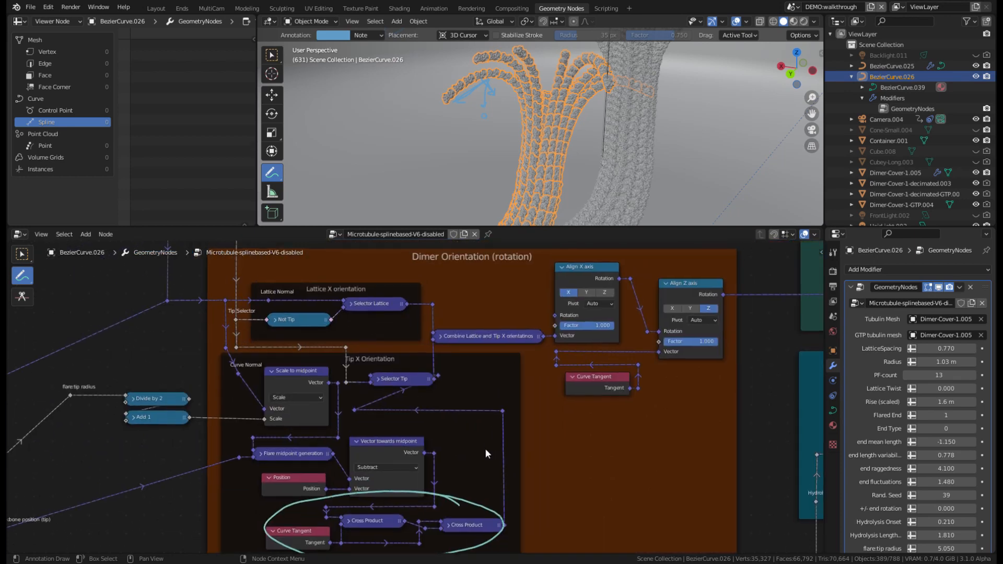
middle_click_drag(529, 392, 488, 421)
mouse_move(560, 270)
left_mouse_down()
mouse_move(538, 404)
mouse_move(527, 258)
left_mouse_up()
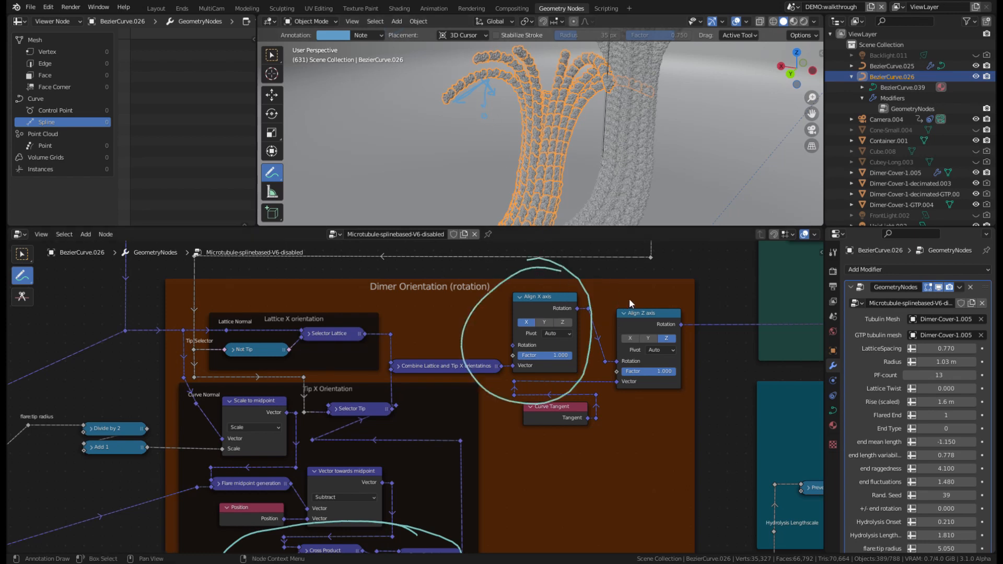
Mute the Align Z axis node, inspect the dimers at the flared tip from another angle, and unmute the node again.
left_click(638, 312)
left_click(22, 255)
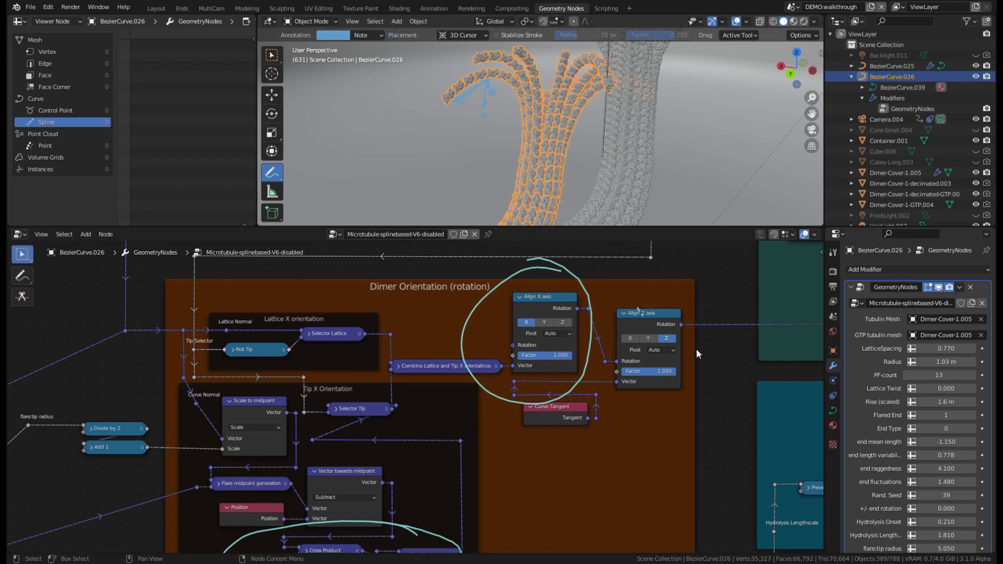
left_click(637, 311)
key("m")
scroll(528, 125, "up", 4)
middle_click_drag(528, 124, 532, 118)
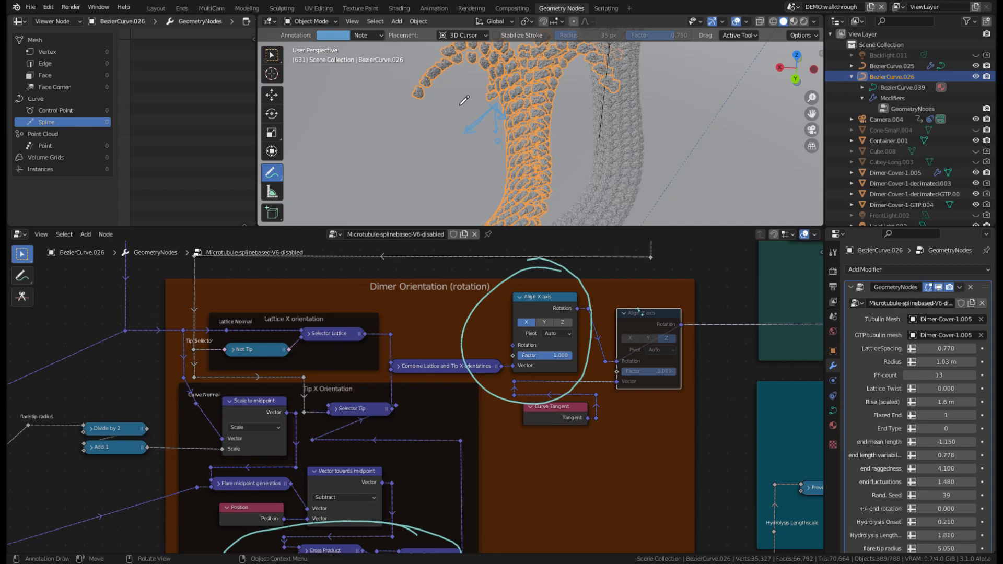
key("m")
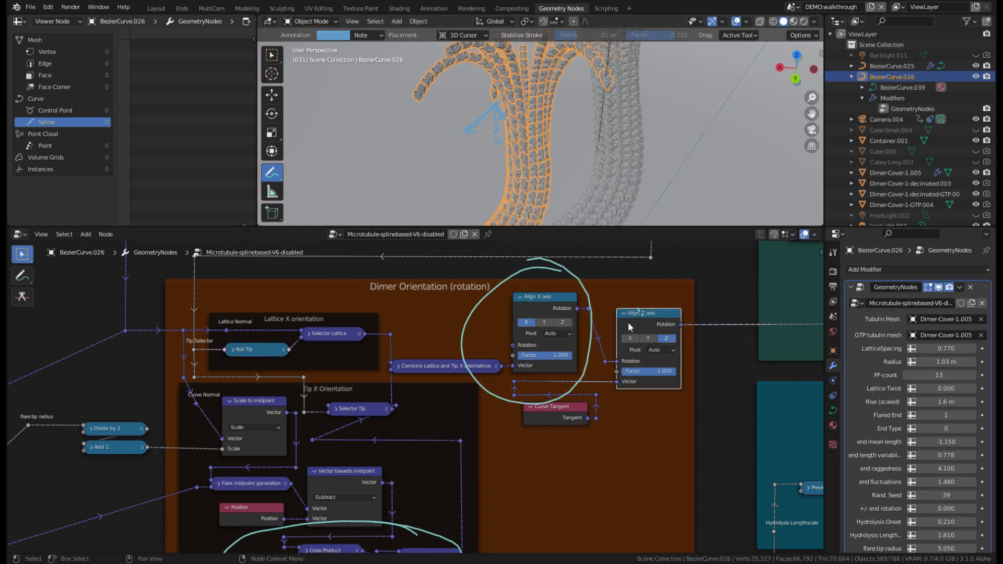
Inspect the flared microtubule from another angle and examine the nodes in the GTP Hydrolysis - exponential distribution frame.
mouse_move(581, 146)
middle_mouse_down()
mouse_move(584, 139)
mouse_move(554, 178)
mouse_move(557, 160)
mouse_move(608, 184)
mouse_move(512, 128)
mouse_move(557, 102)
mouse_move(580, 148)
middle_mouse_up()
scroll(524, 333, "down", 2)
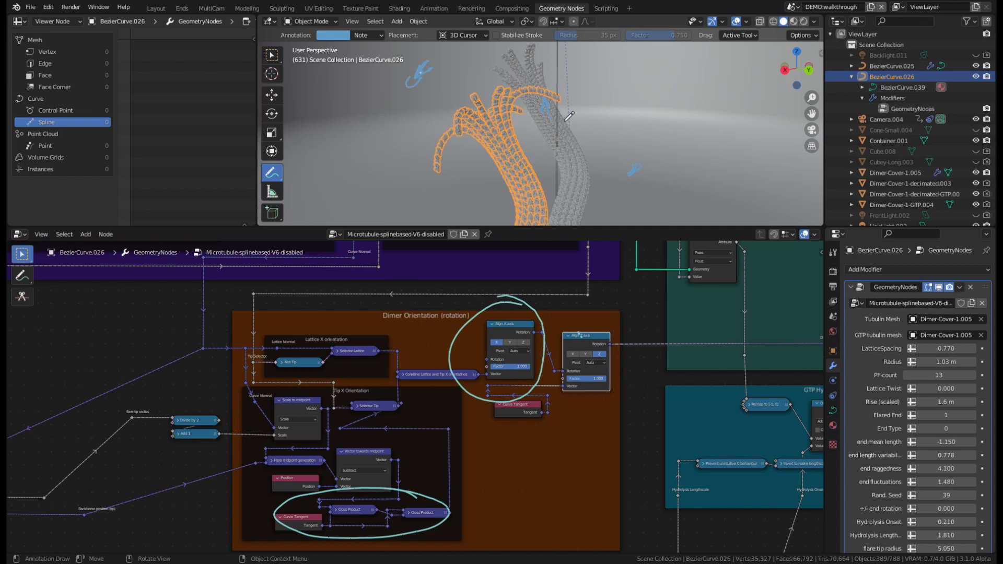
middle_click_drag(533, 100, 584, 113)
scroll(538, 345, "down", 1)
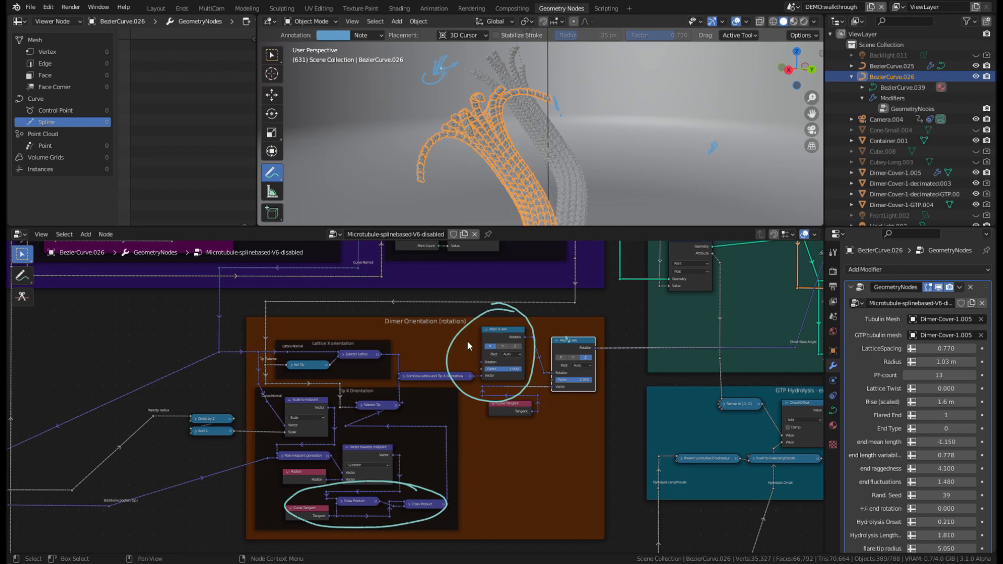
scroll(468, 345, "down", 1)
middle_click_drag(563, 384, 380, 397)
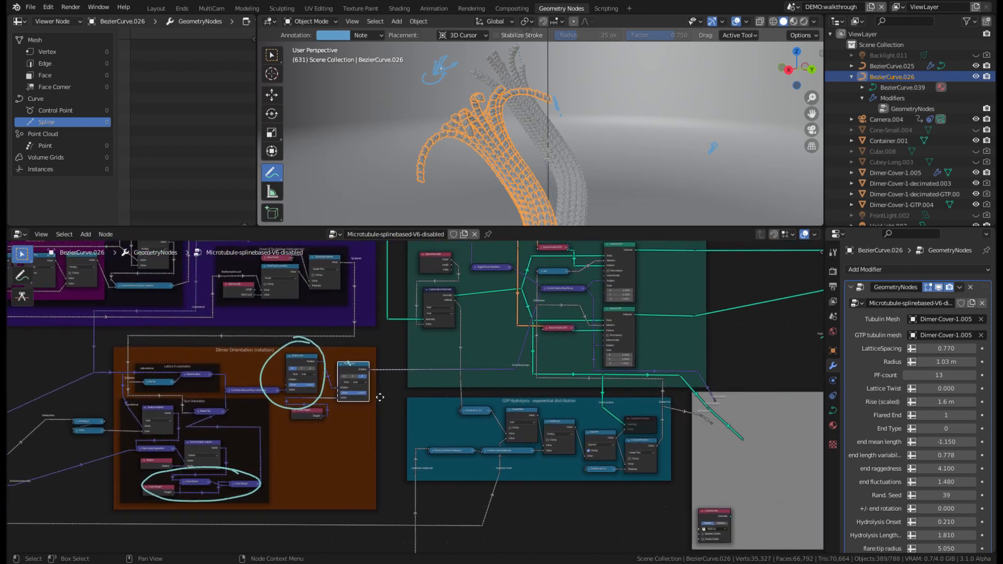
scroll(380, 397, "down", 4)
scroll(449, 475, "up", 2)
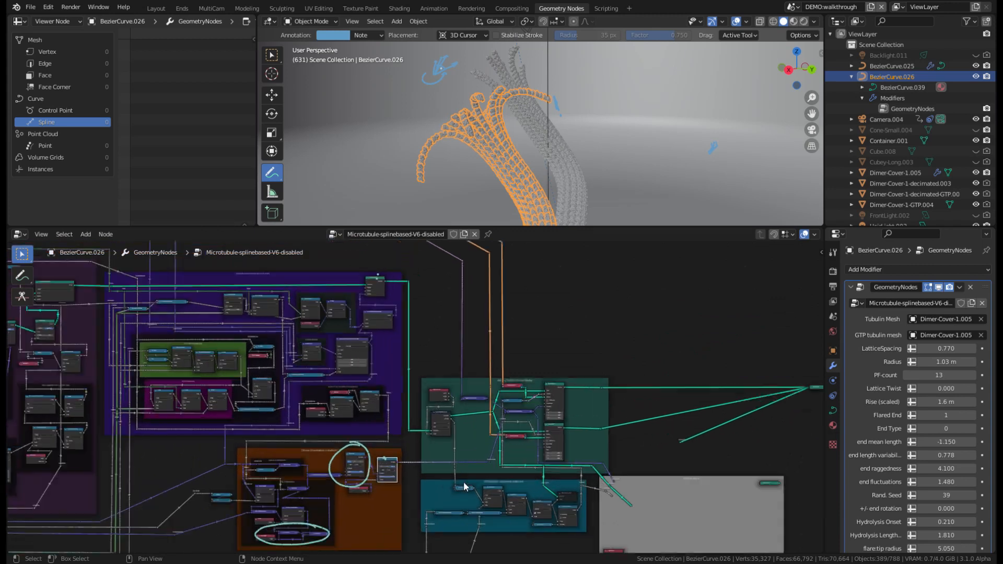
scroll(464, 487, "up", 4)
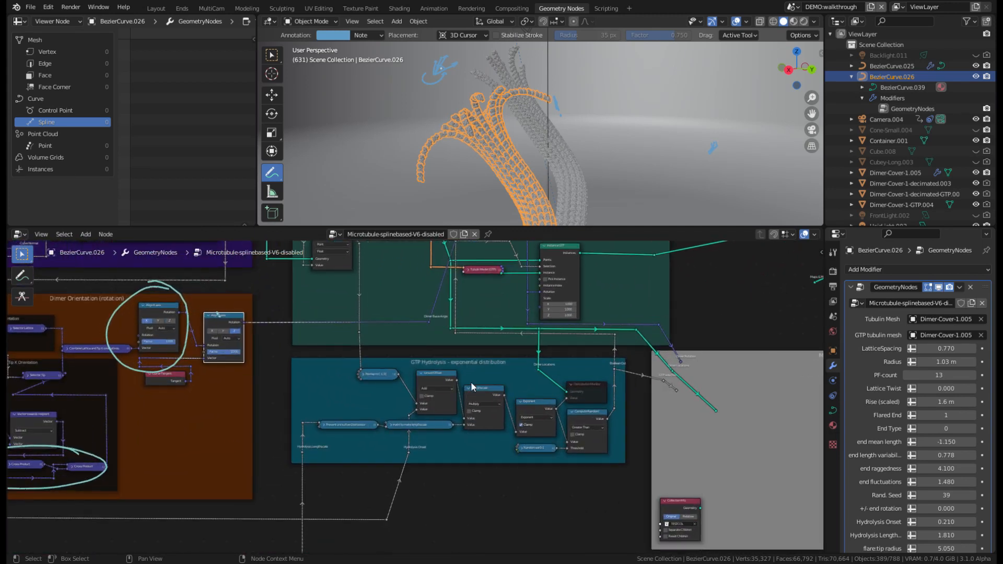
scroll(470, 339, "up", 1)
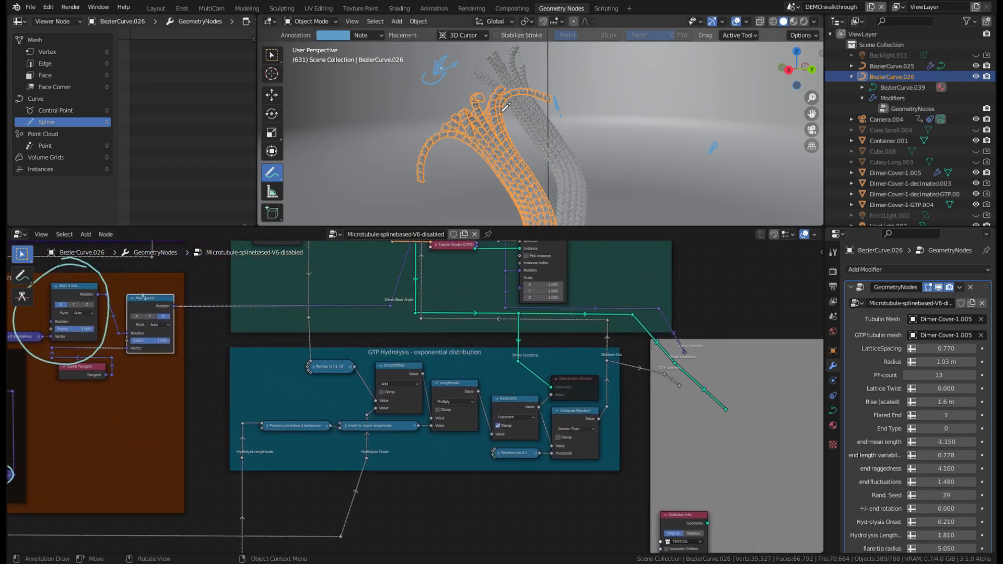
Return to the selection tool and switch the 3D viewport to Rendered shading.
left_click(273, 56)
middle_click_drag(443, 142, 447, 159)
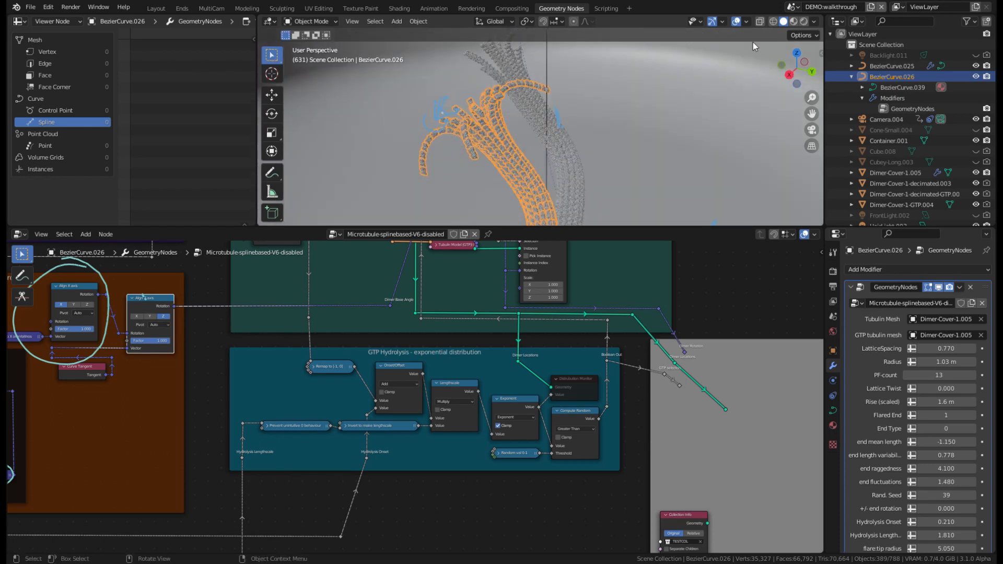
left_click(801, 22)
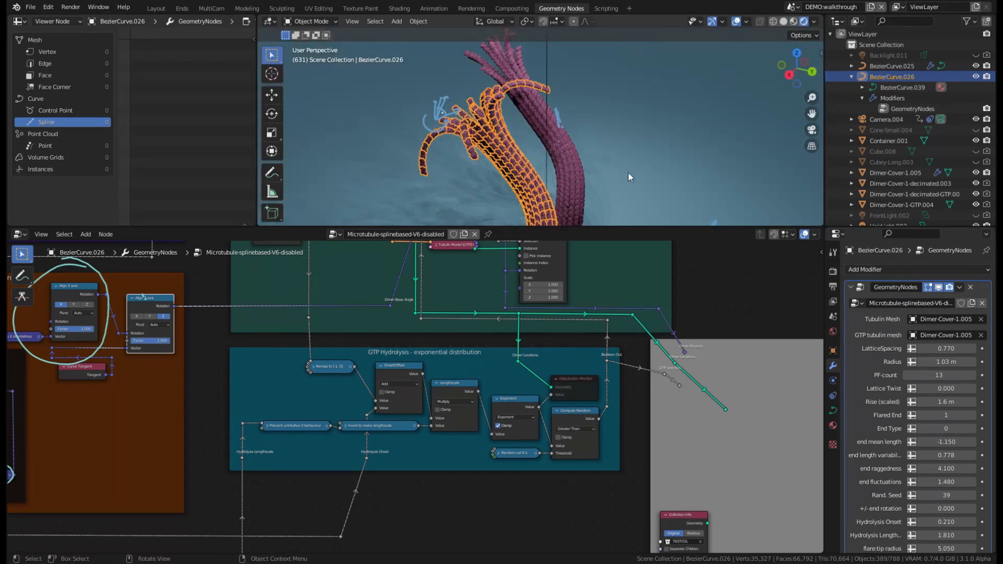
Set the Tubulin Mesh input of the GeometryNodes modifier to Cone-Small.001.
left_click(940, 319)
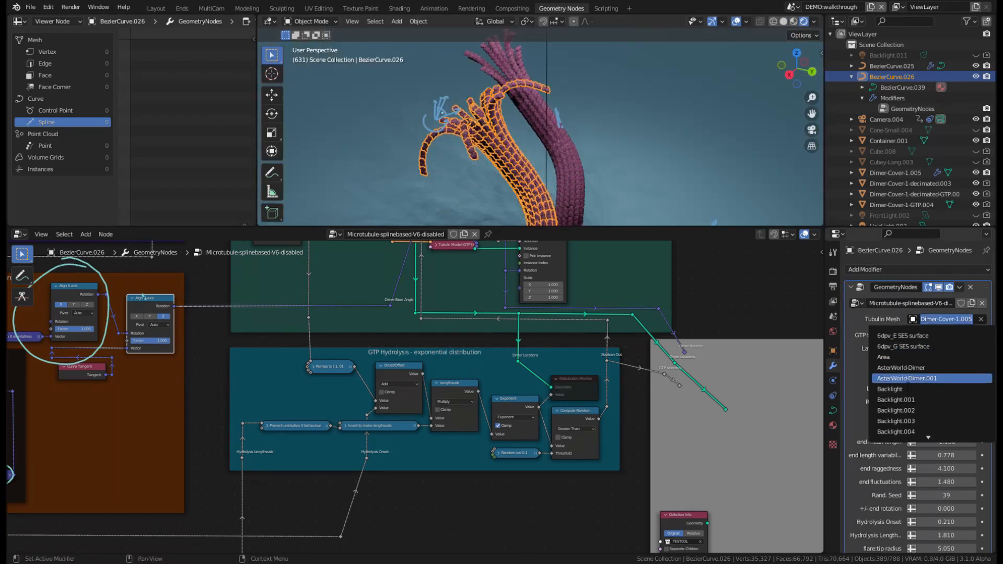
type("co")
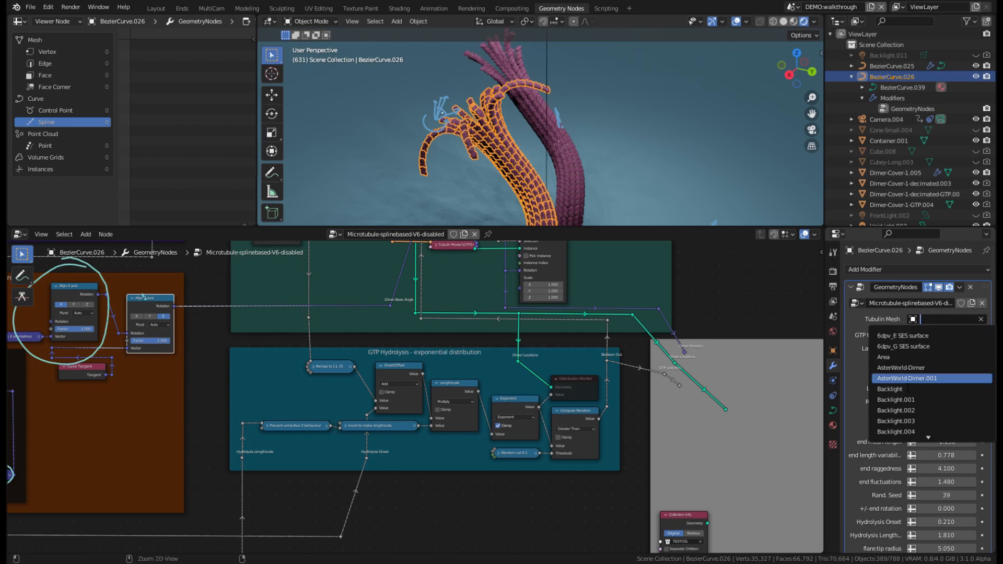
type("ne")
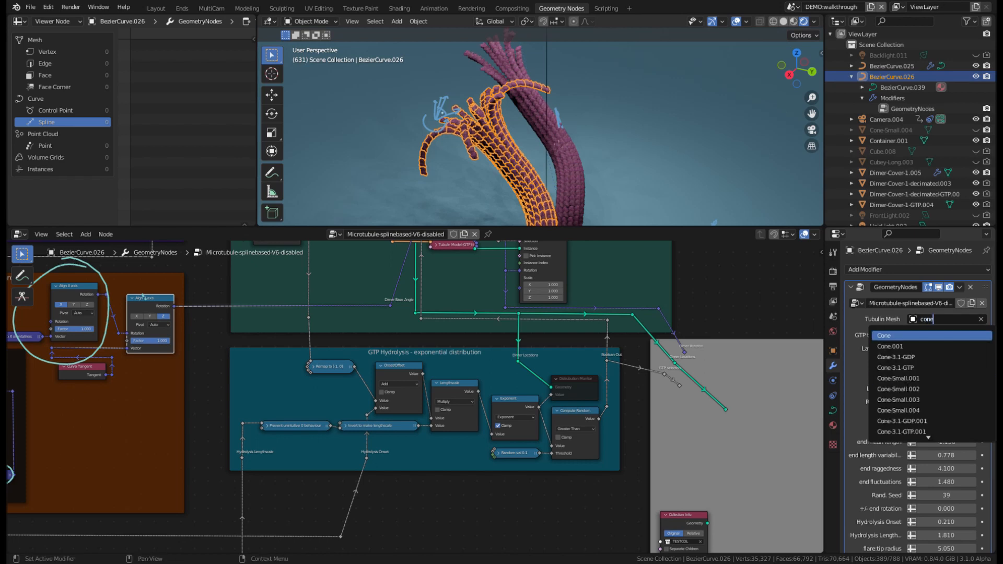
left_click(910, 379)
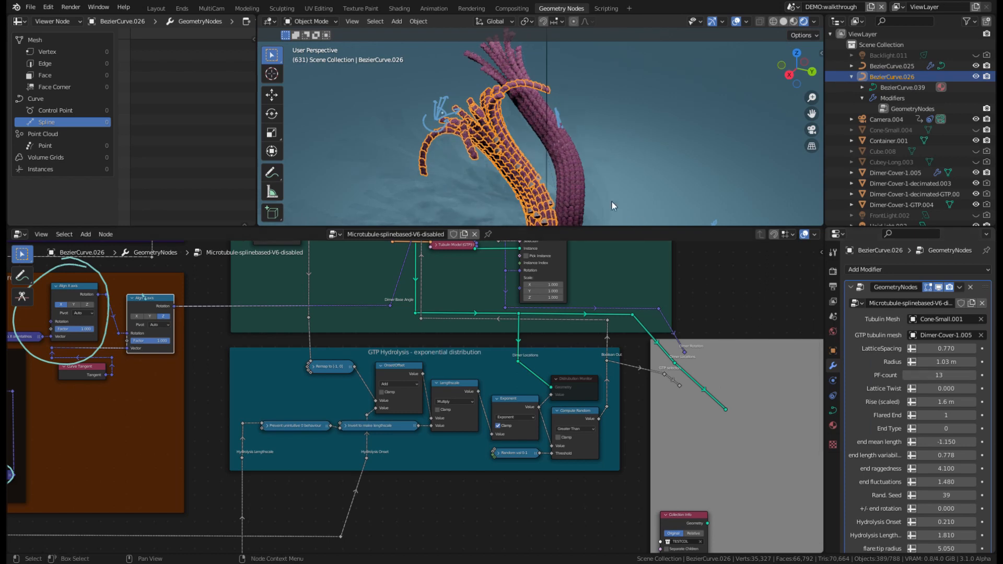
middle_click_drag(537, 145, 619, 181)
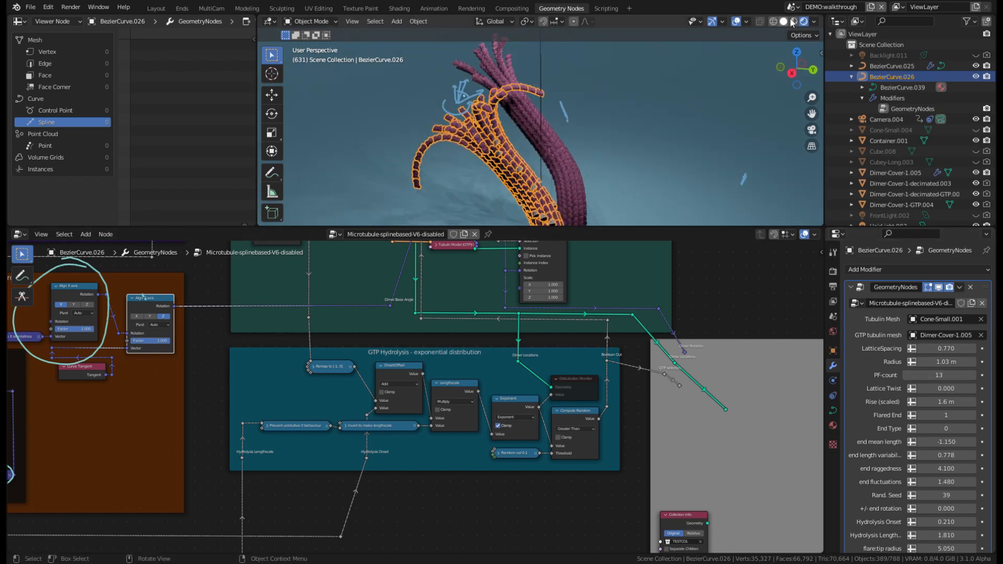
Inspect the flared microtubule up close in Solid shading and switch the viewport to Material Preview shading.
left_click(784, 21)
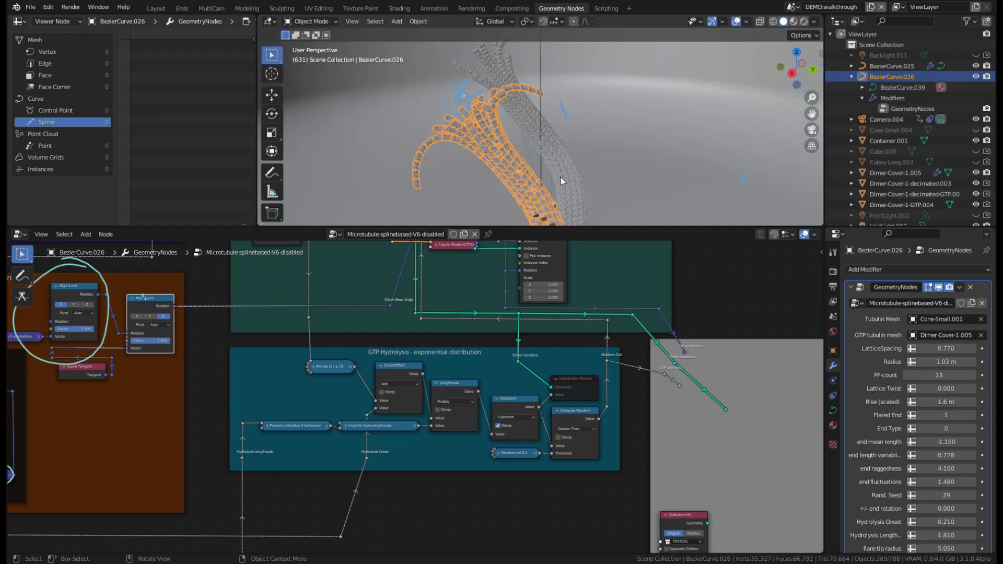
scroll(560, 178, "up", 3)
middle_click_drag(560, 177, 572, 158)
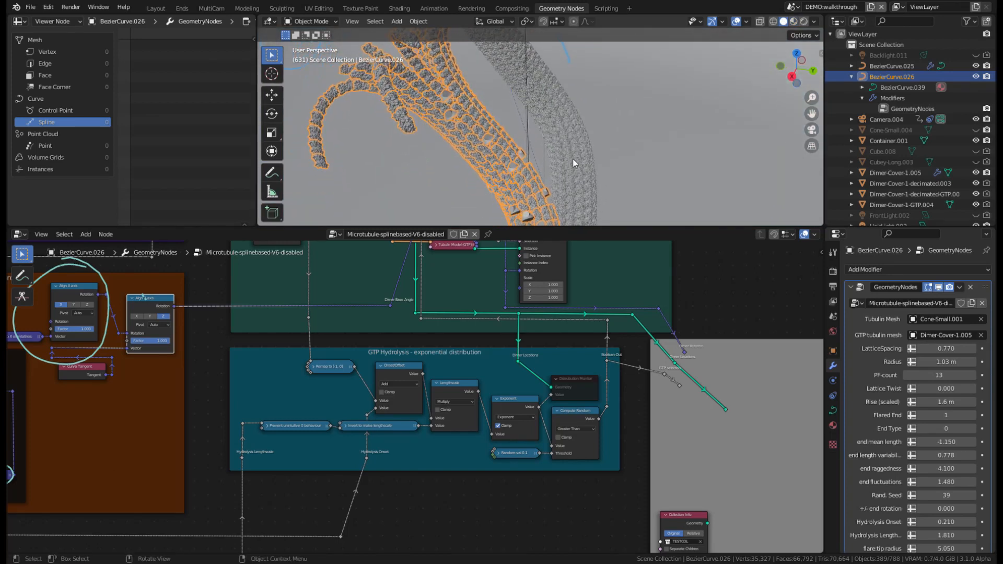
left_click(941, 335)
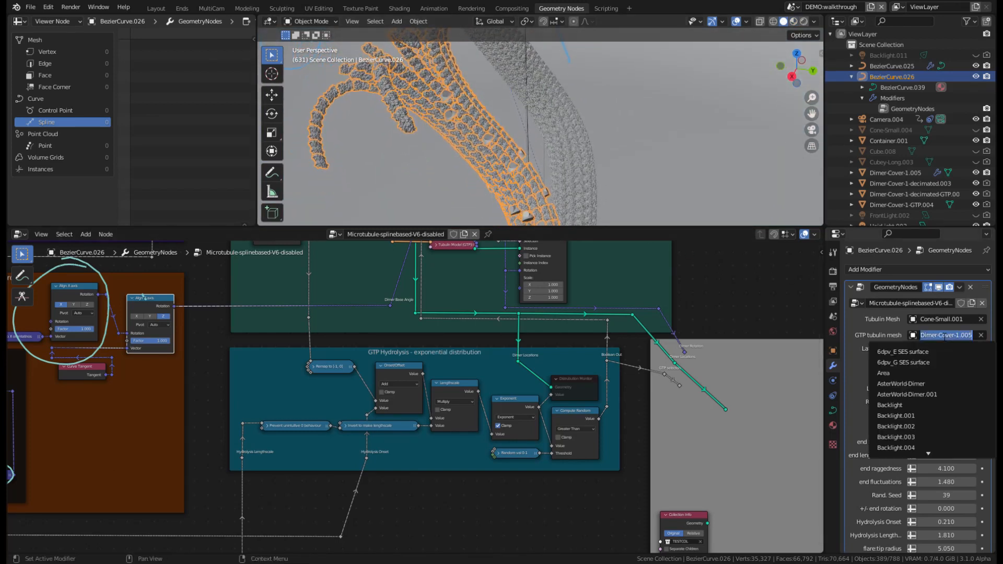
middle_click_drag(662, 144, 732, 130)
left_click(794, 21)
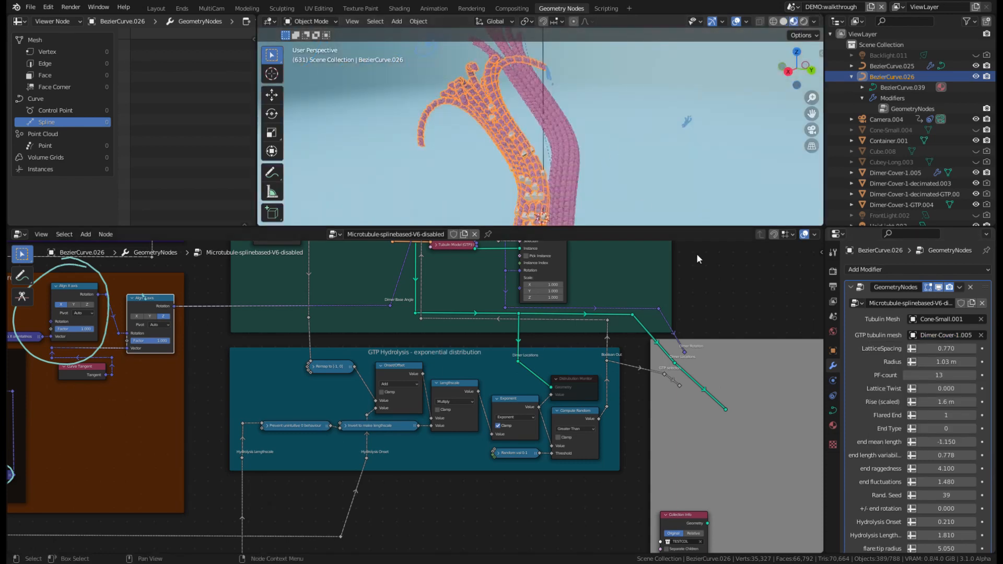
Set Hydrolysis Onset to -0.100 and reset Hydrolysis Lengthscale to 0.000 in the modifier.
scroll(944, 491, "down", 3)
scroll(945, 492, "down", 3)
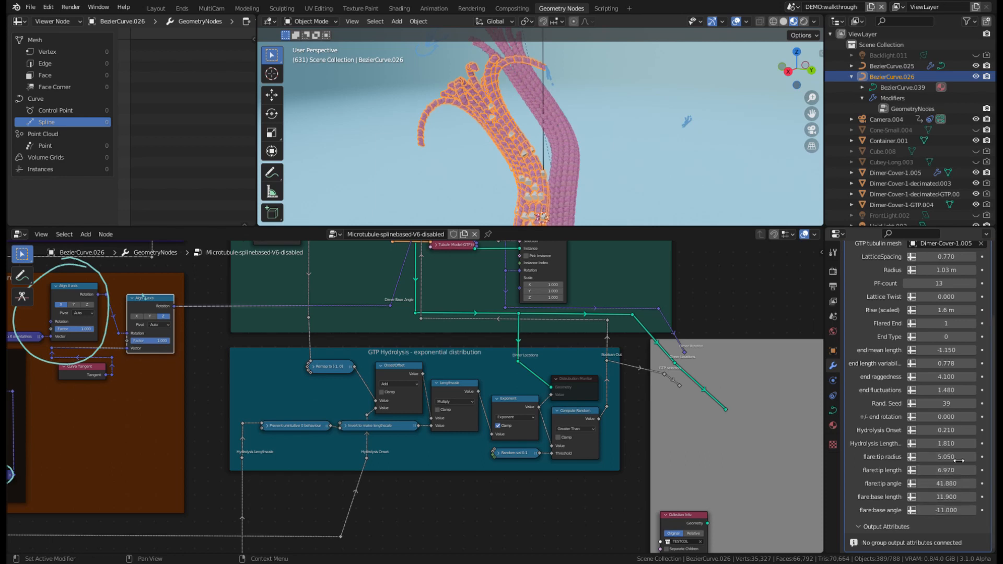
left_click_drag(947, 430, 935, 430)
key("BackSpace")
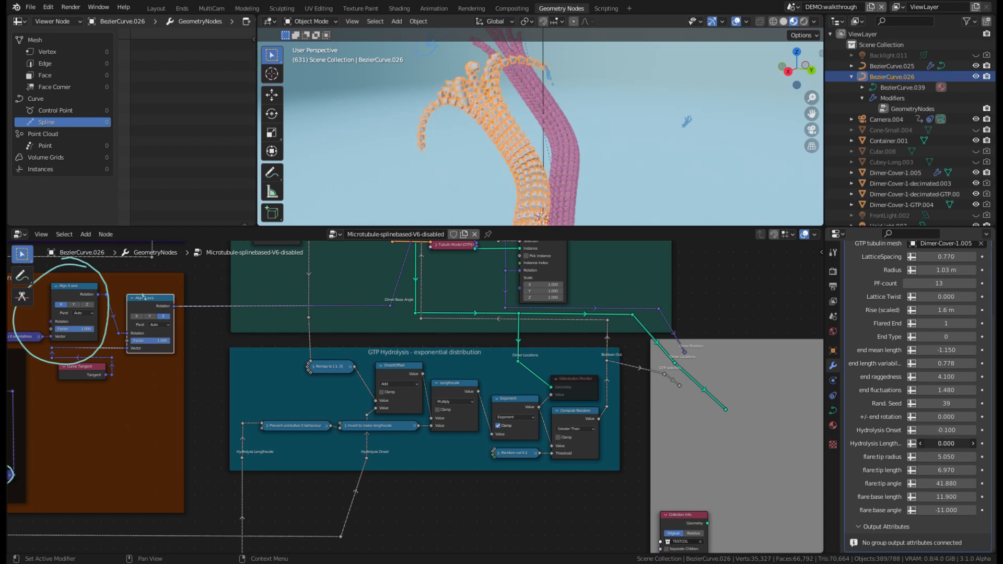
Examine the cone-shaped dimers along the flared microtubule and the nodes in the Adding Tubulin Dimer Model frame.
middle_click_drag(627, 209, 642, 182)
middle_click_drag(601, 246, 556, 292)
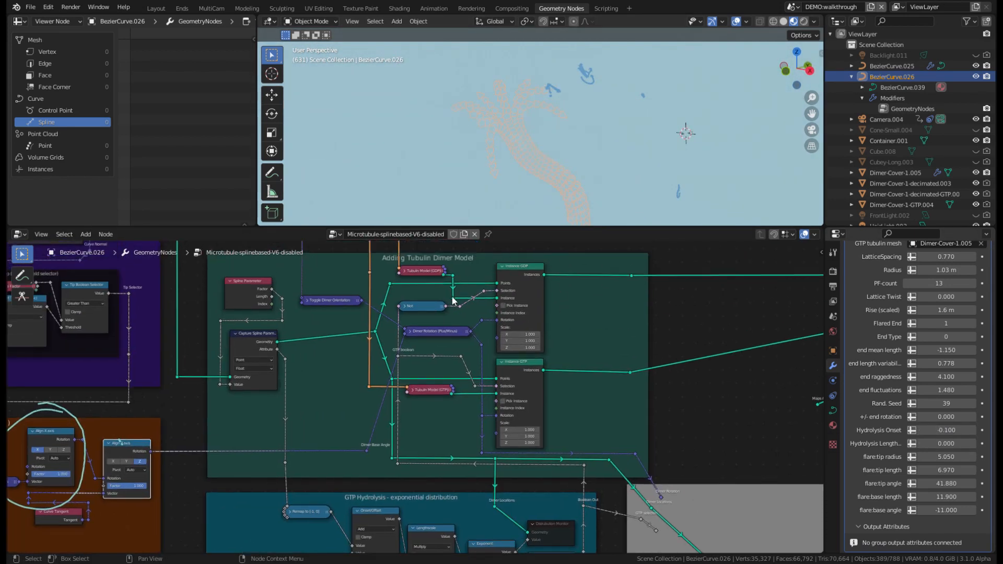
scroll(600, 165, "up", 6)
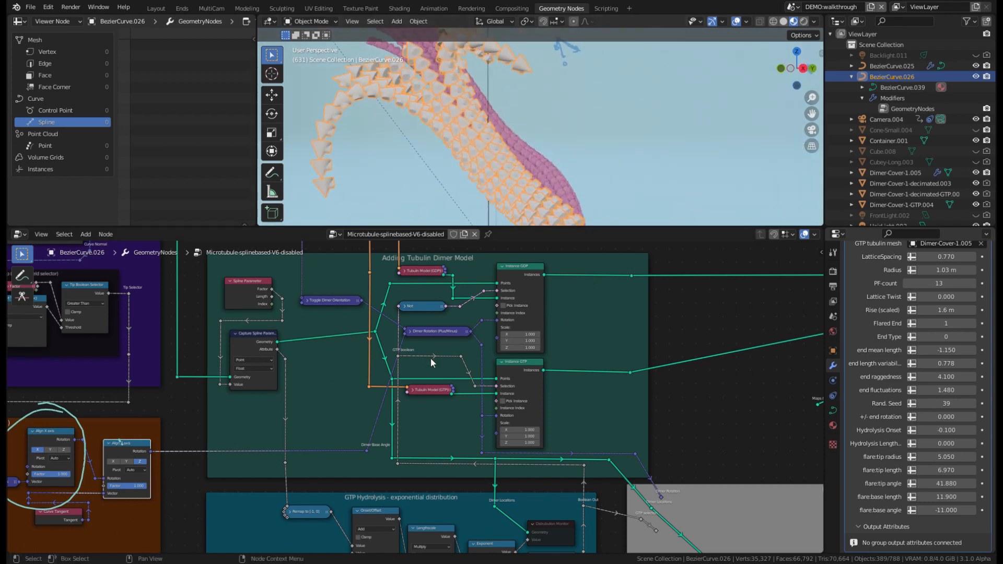
scroll(228, 444, "down", 3)
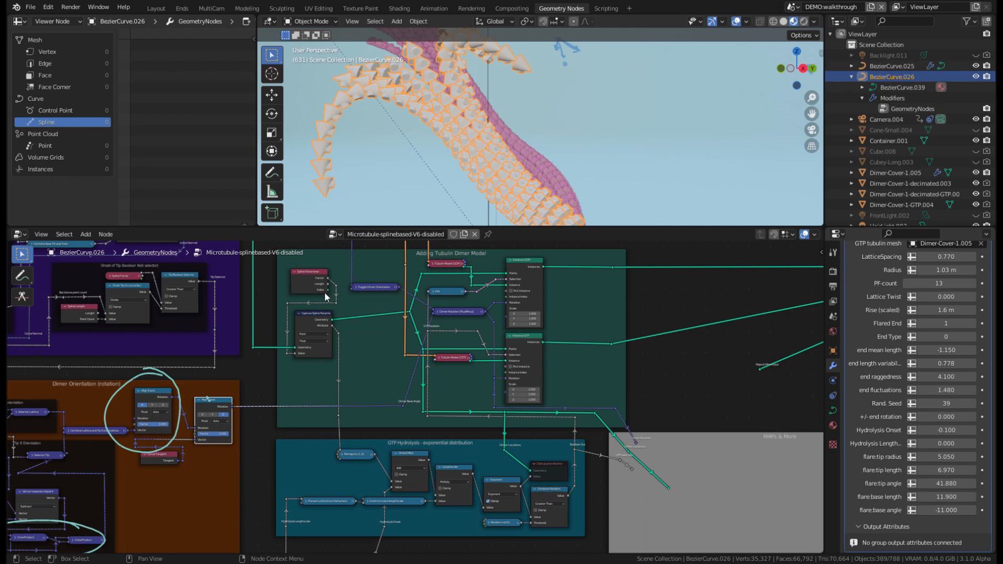
scroll(326, 290, "up", 2)
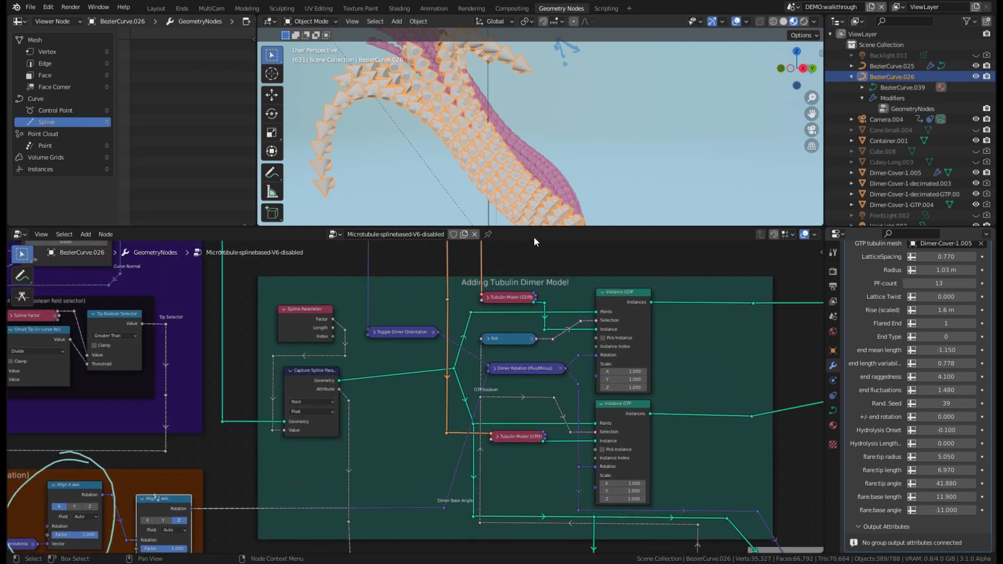
scroll(569, 187, "down", 8)
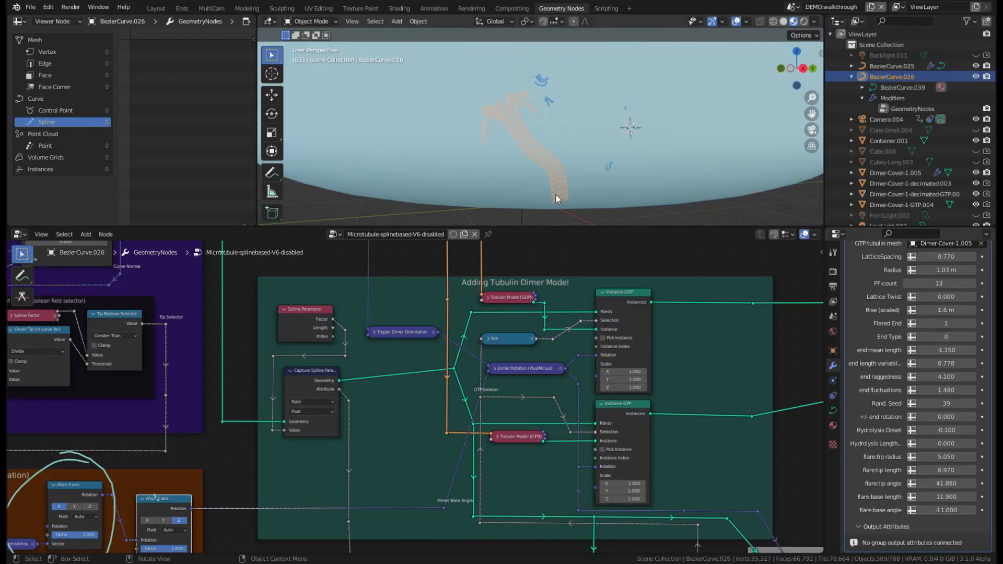
scroll(504, 108, "up", 5)
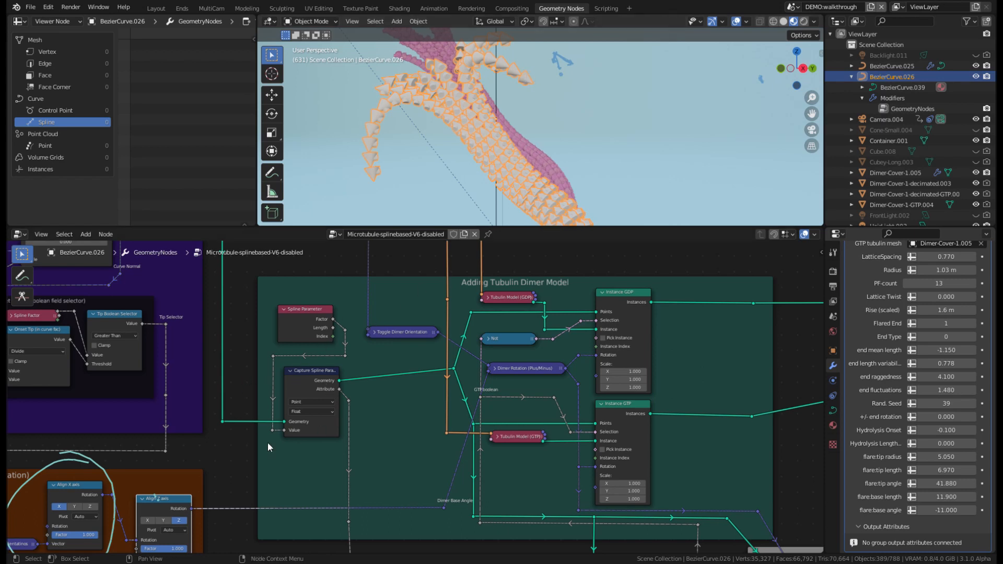
scroll(283, 428, "down", 2)
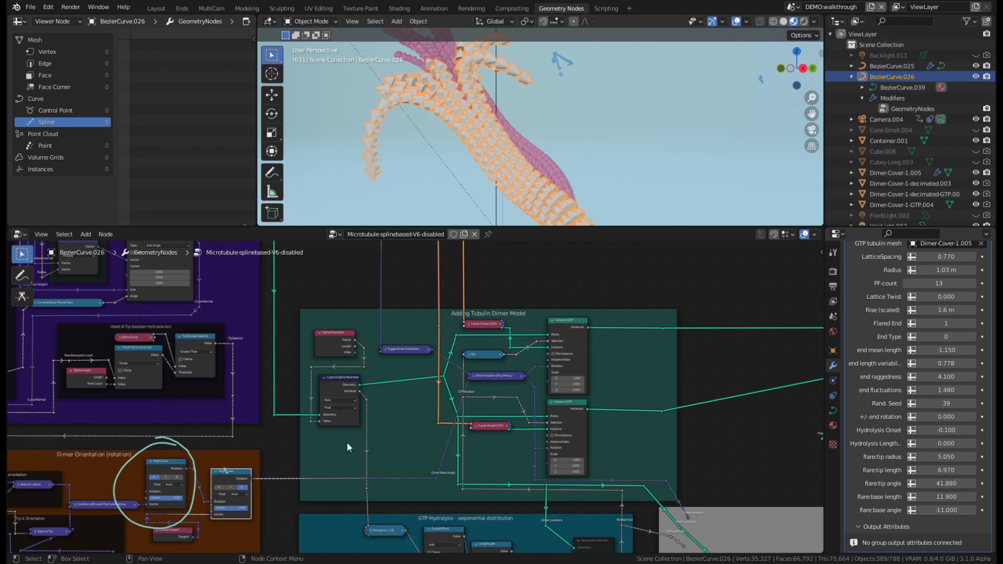
middle_click_drag(281, 438, 299, 450)
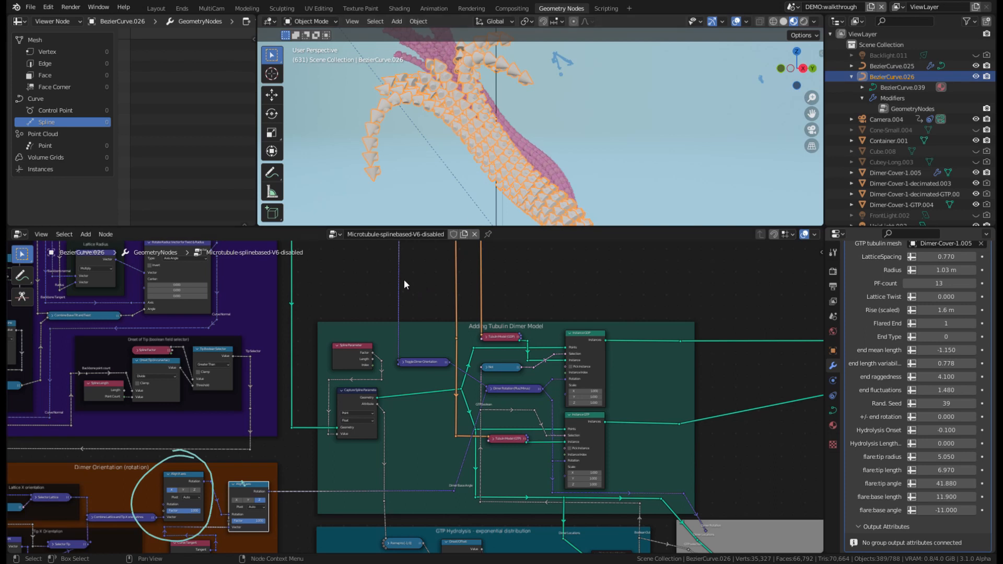
scroll(360, 519, "down", 3)
middle_click_drag(254, 431, 295, 485)
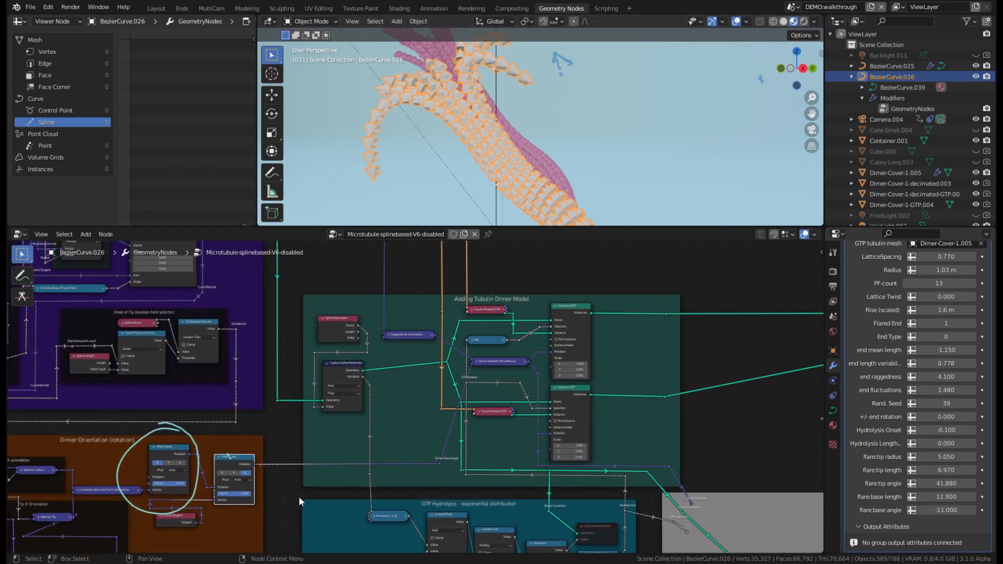
Bring up the GTP Hydrolysis frame and set Hydrolysis Onset to 0.260 and Hydrolysis Lengthscale to 0.210.
scroll(289, 542, "up", 1)
scroll(288, 542, "down", 5, "shift")
scroll(347, 421, "up", 1)
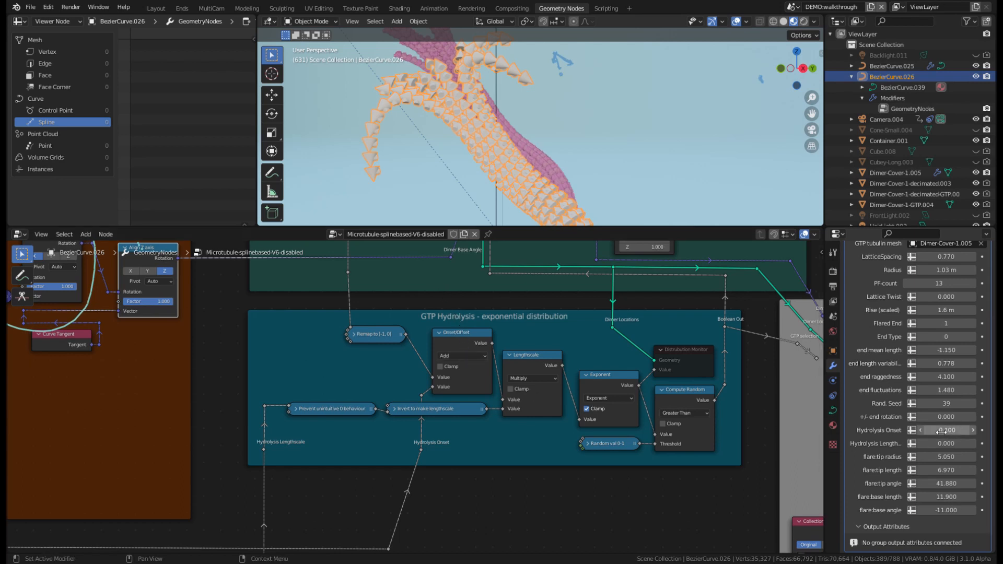
mouse_move(942, 433)
left_mouse_down()
mouse_move(962, 433)
mouse_move(946, 443)
left_mouse_up()
scroll(584, 206, "down", 2)
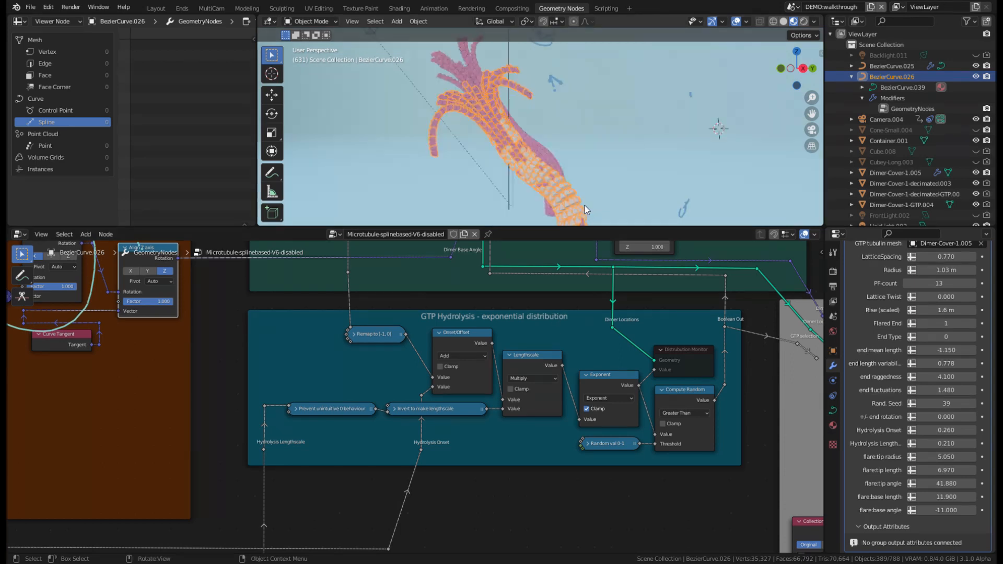
Inspect how cones and dimers are distributed along the microtubule from several angles, alongside the GTP Hydrolysis frame.
middle_click_drag(585, 205, 597, 206)
middle_click_drag(543, 261, 493, 266)
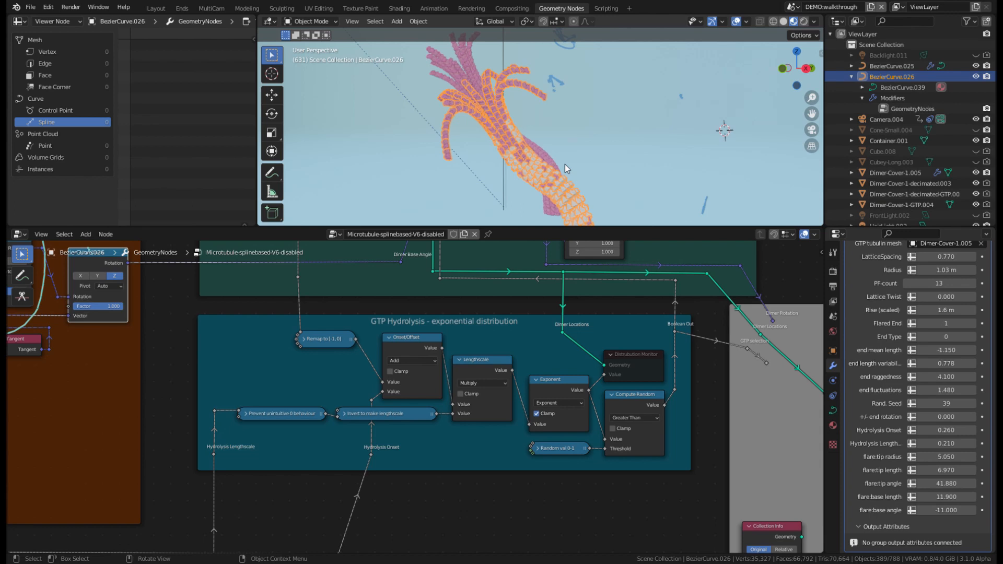
scroll(544, 193, "up", 2)
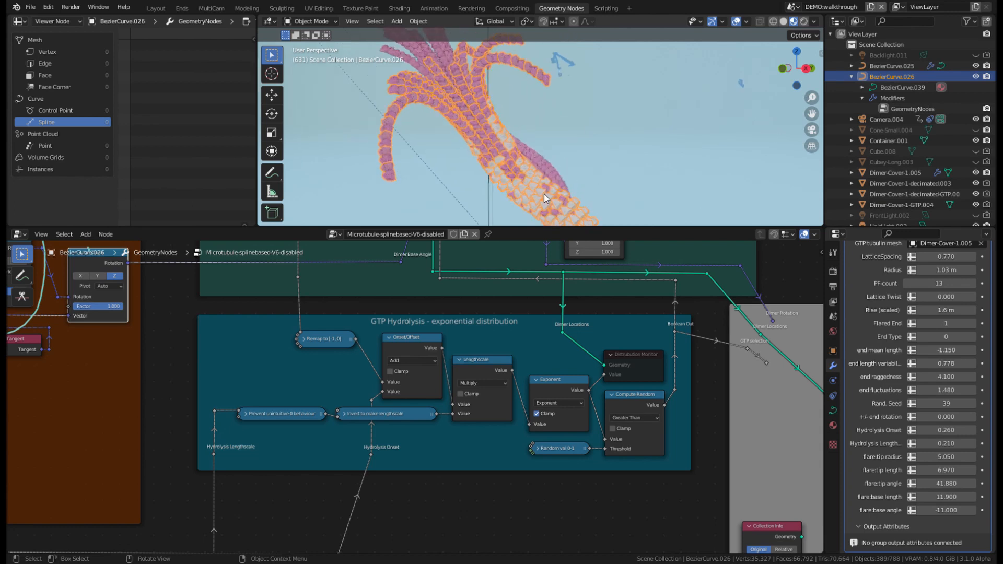
mouse_move(544, 193)
middle_mouse_down()
mouse_move(550, 203)
mouse_move(571, 153)
mouse_move(544, 197)
middle_mouse_up()
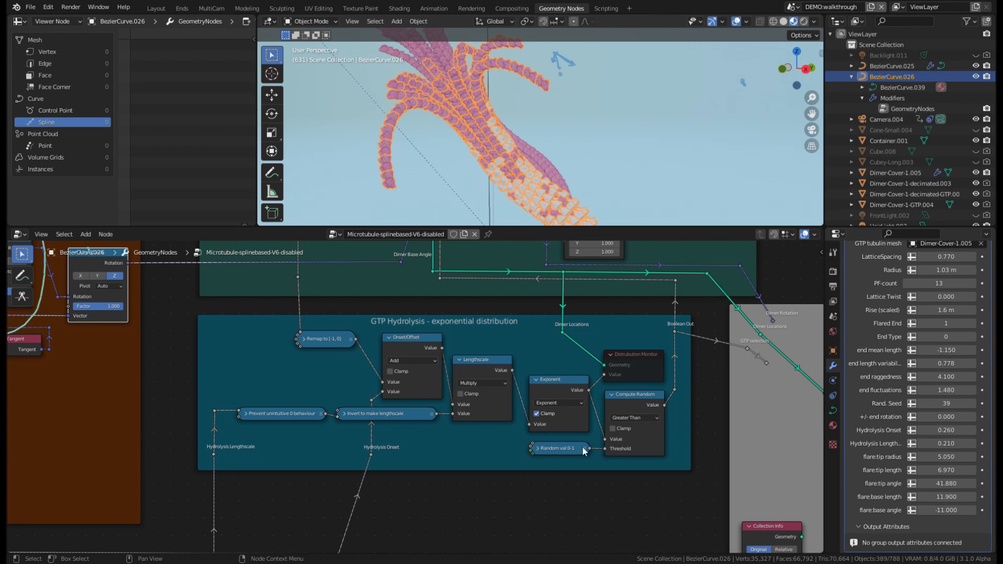
middle_click_drag(532, 174, 487, 164)
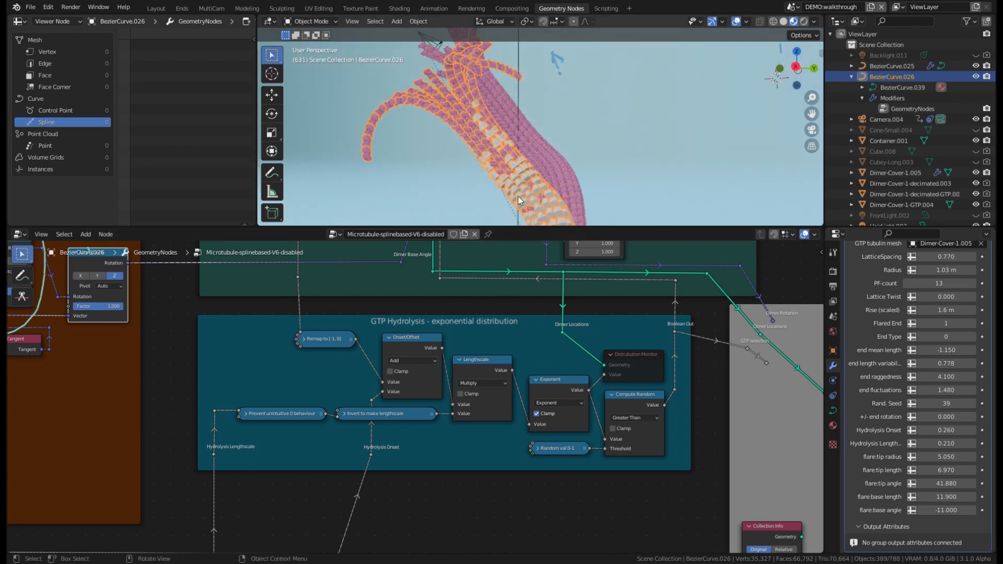
middle_click_drag(518, 196, 560, 210)
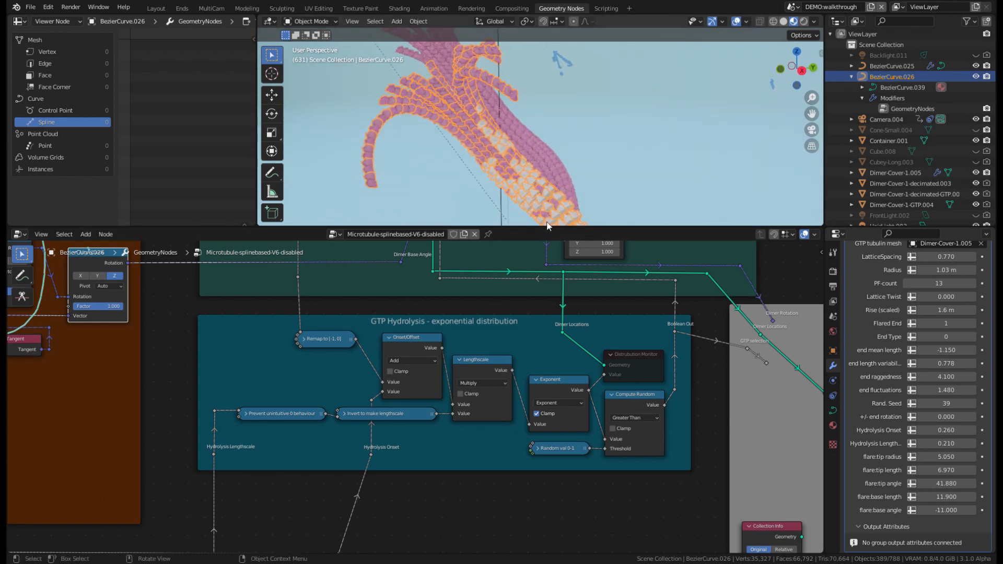
middle_click_drag(549, 222, 581, 226)
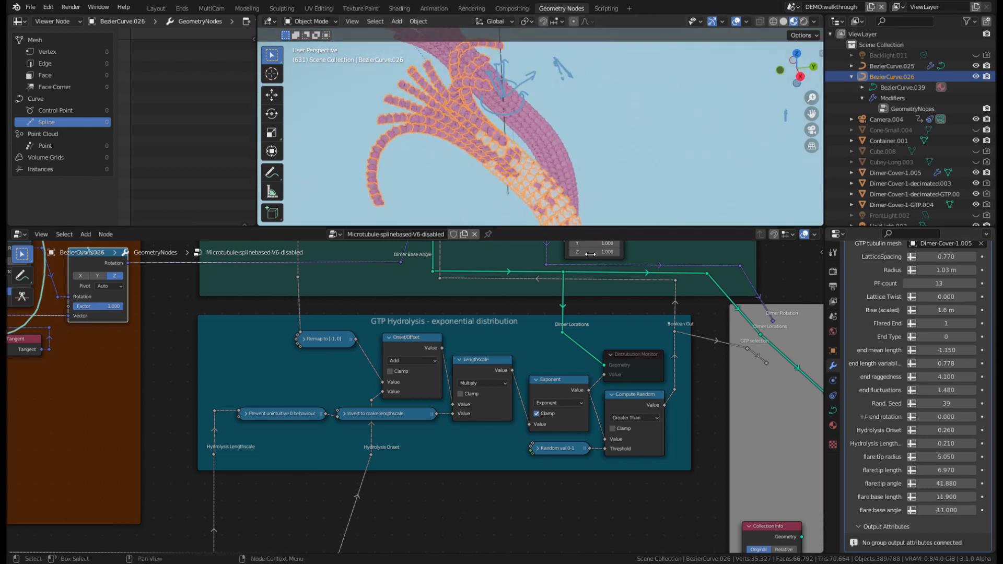
Trace the Boolean Out link from the GTP Hydrolysis frame to the Instance GDP and Instance GTP nodes.
scroll(659, 292, "down", 1)
scroll(580, 197, "down", 6)
scroll(625, 208, "up", 5)
middle_click_drag(572, 304, 590, 392)
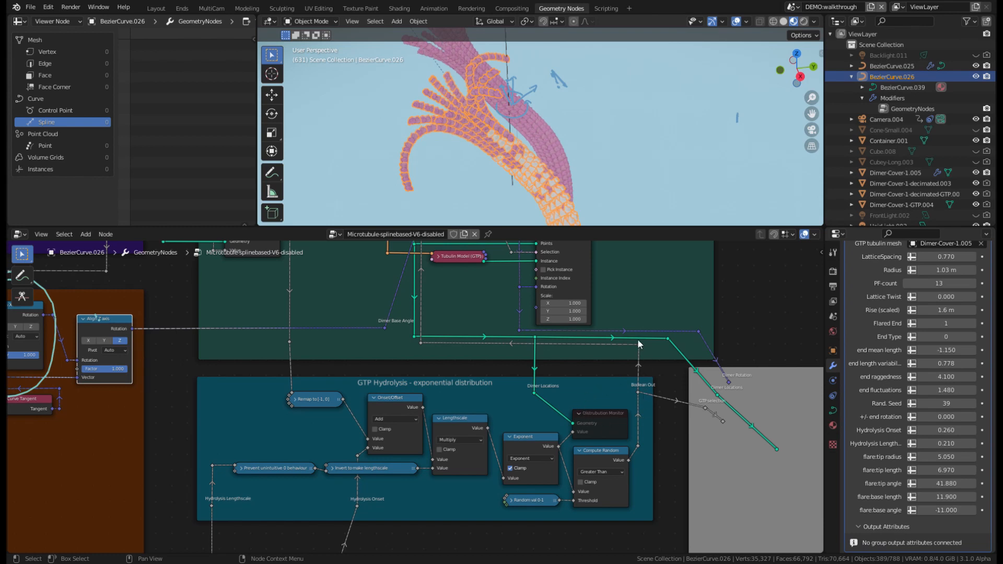
middle_click_drag(602, 371, 667, 481)
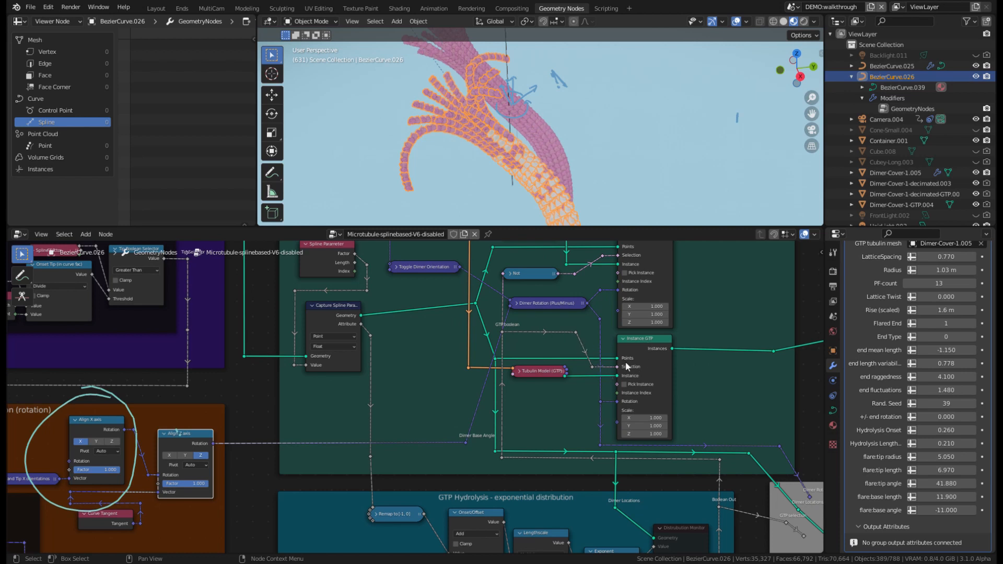
middle_click_drag(638, 352, 651, 380)
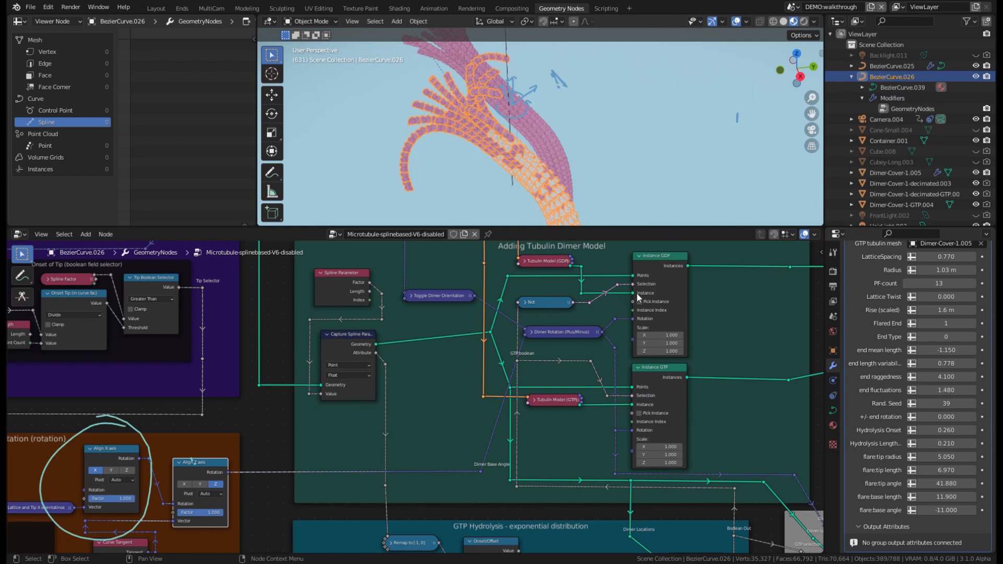
Follow the Instances outputs of the Instance GDP and Instance GTP nodes and inspect the microtubule from another side.
middle_click_drag(614, 172, 520, 174)
scroll(670, 245, "down", 2)
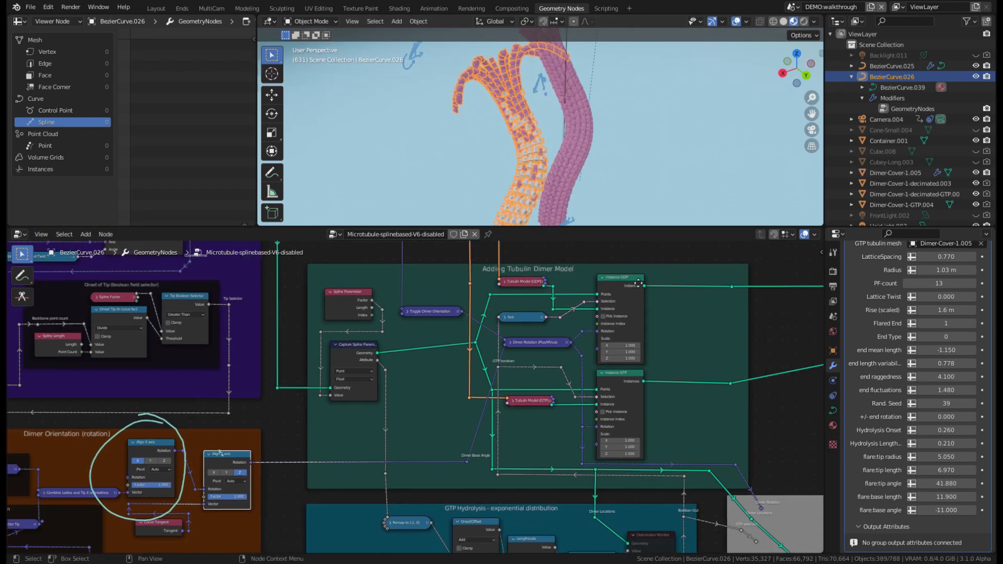
middle_click_drag(663, 271, 454, 302)
middle_click_drag(673, 331, 319, 357)
middle_click_drag(484, 317, 744, 322)
middle_click_drag(564, 168, 538, 175)
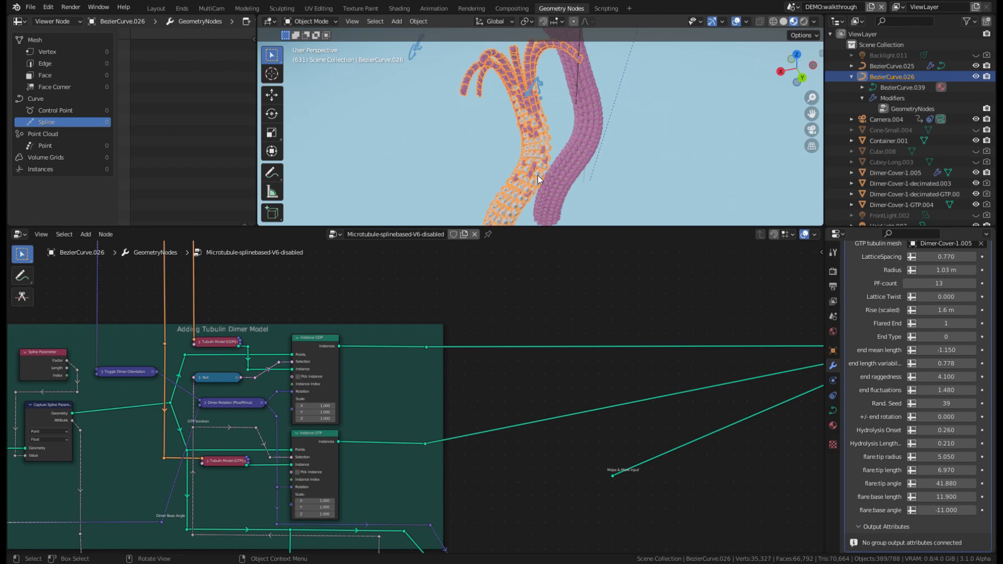
Examine the cones and dimers on the microtubule up close, alongside the Adding Tubulin Dimer Model frame.
scroll(437, 283, "down", 1)
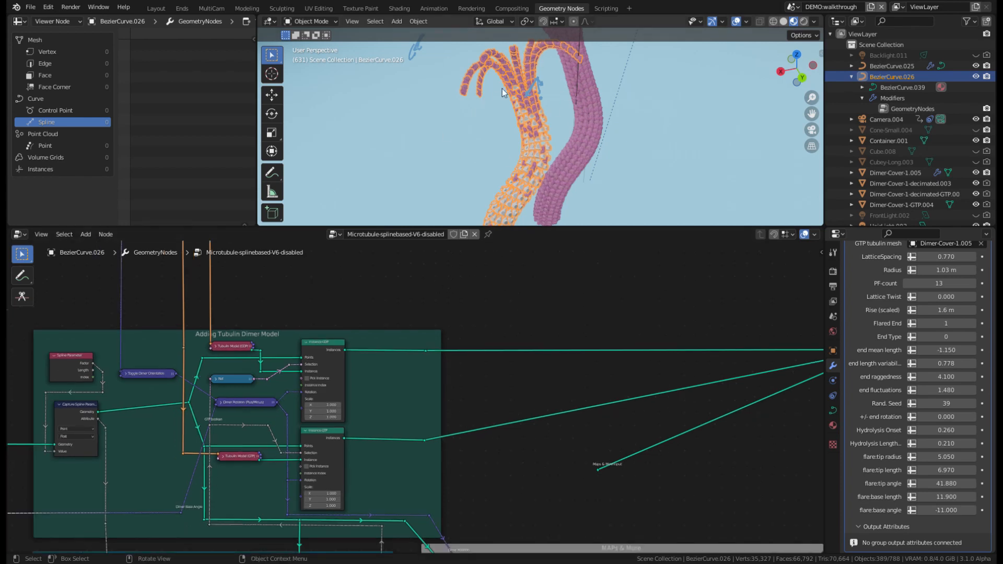
middle_click_drag(502, 93, 520, 130)
middle_click_drag(433, 326, 465, 285)
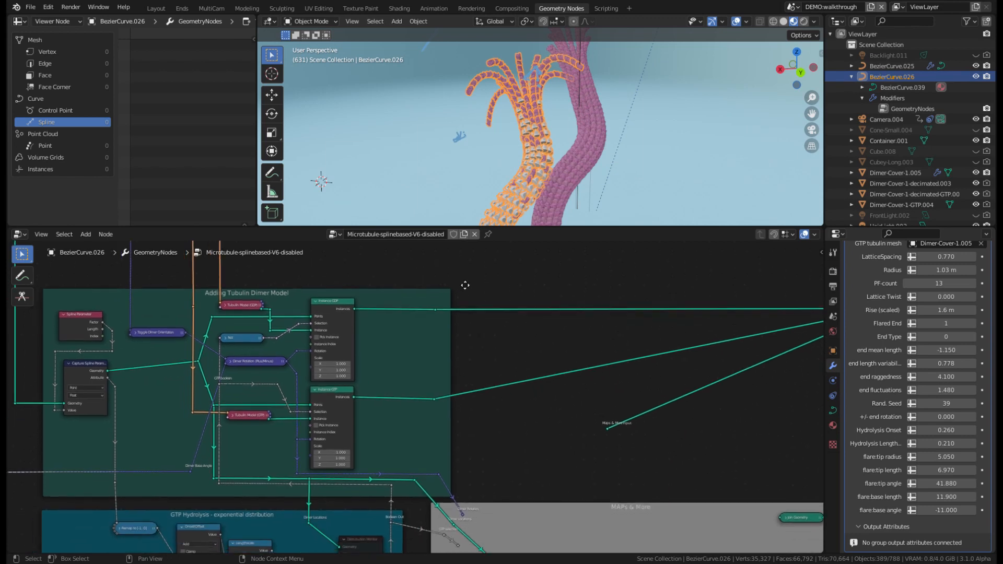
middle_click_drag(573, 304, 544, 322)
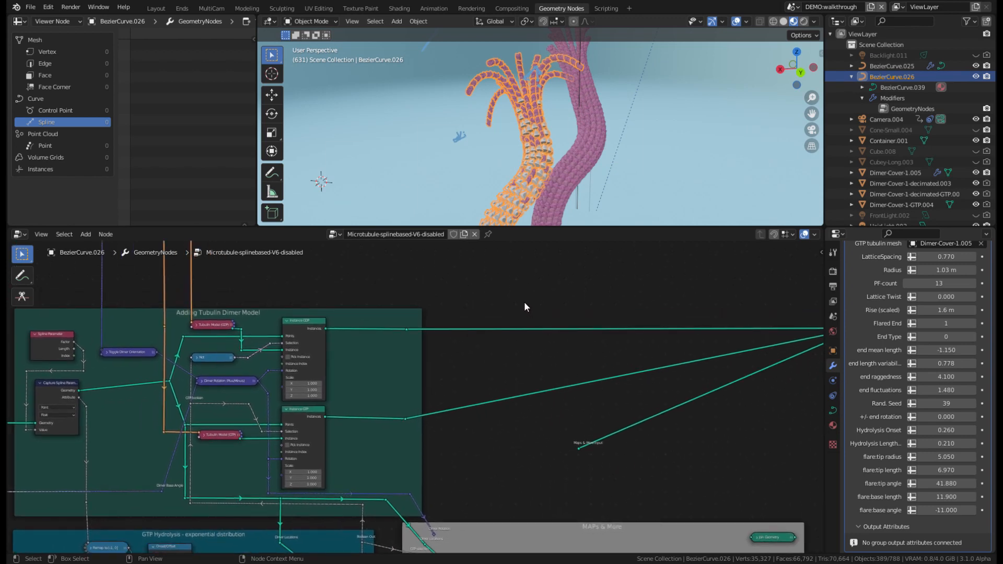
scroll(524, 305, "left", 3, "ctrl")
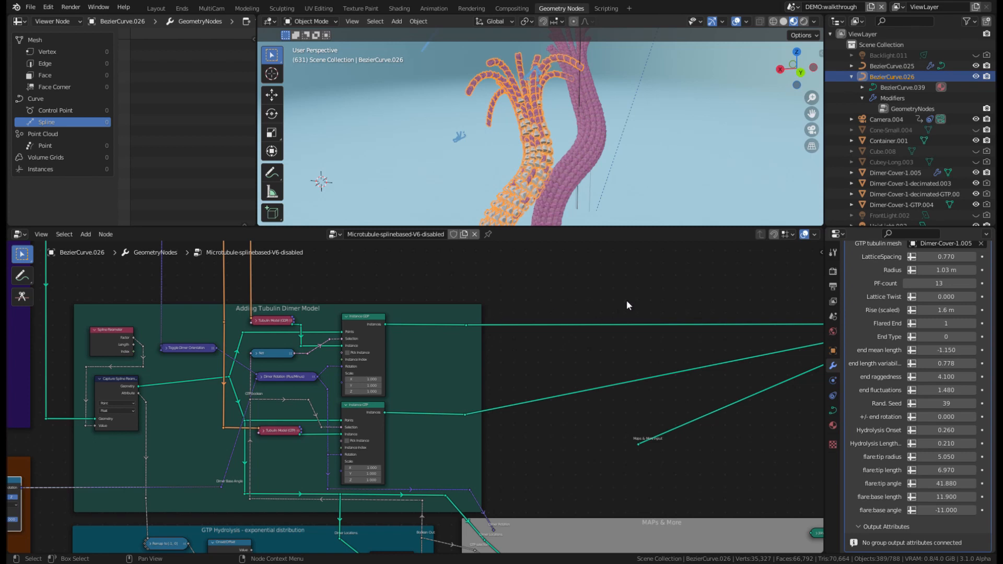
scroll(558, 125, "up", 6)
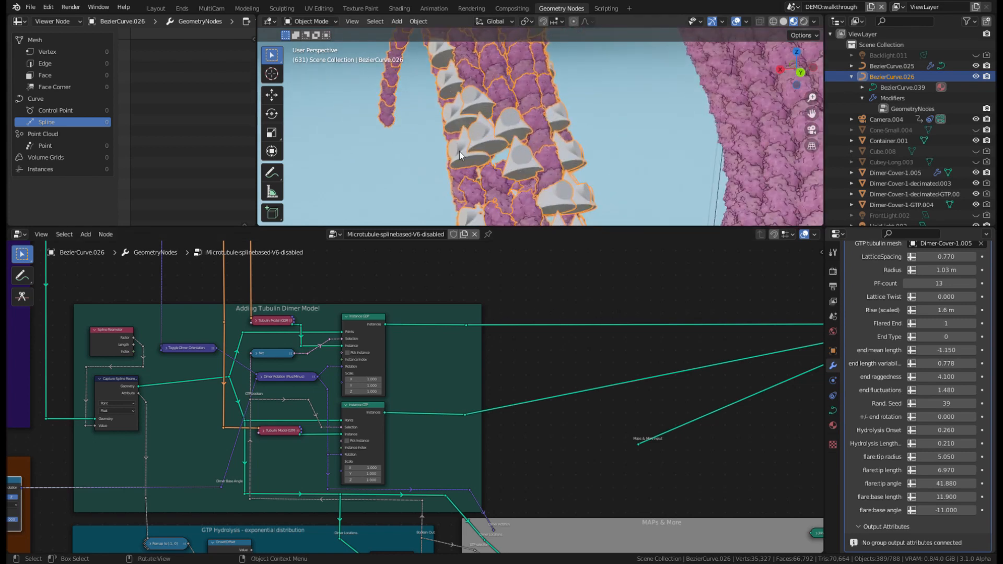
middle_click_drag(459, 152, 572, 170)
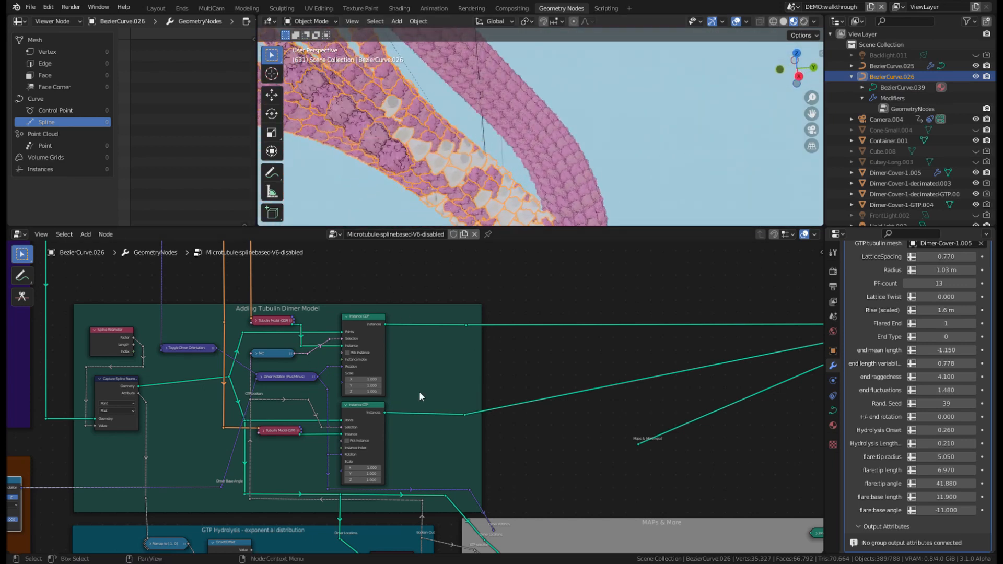
Trace the dimer location and rotation links from the Adding Tubulin Dimer Model frame into the MAPs & More frame.
scroll(381, 393, "down", 1)
middle_click_drag(381, 393, 553, 334)
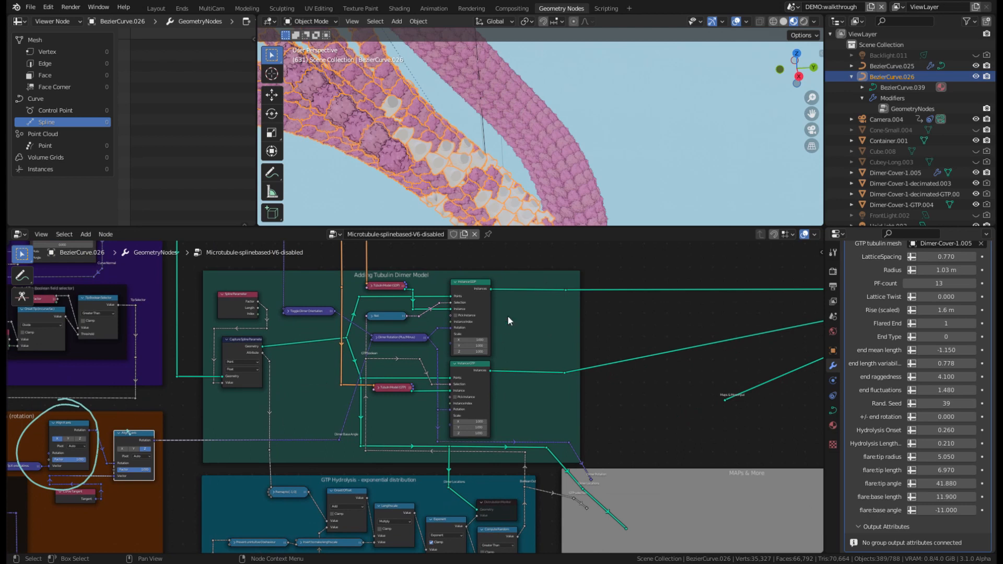
scroll(594, 366, "down", 1)
scroll(635, 393, "down", 1)
middle_click_drag(634, 393, 634, 353)
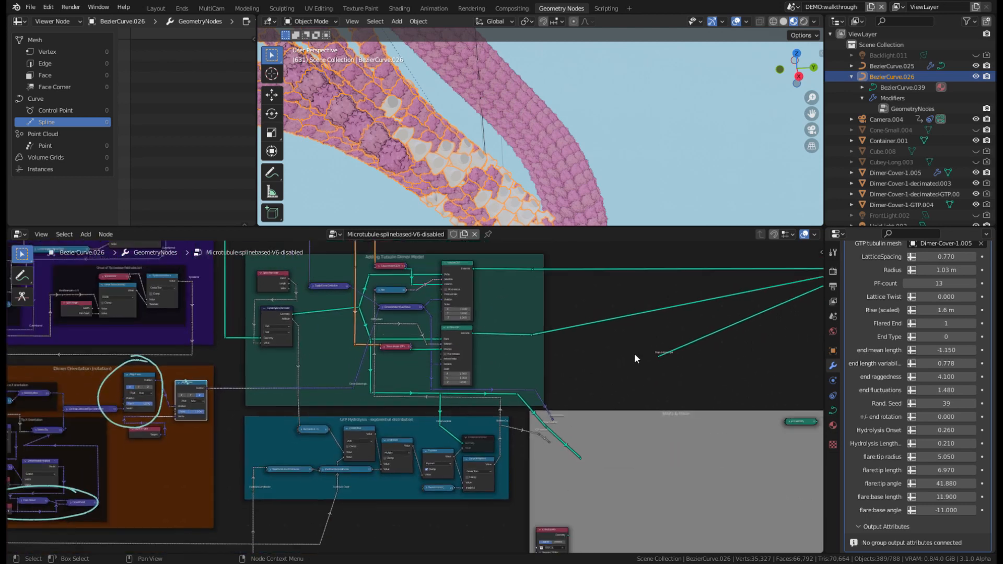
middle_click_drag(399, 535, 354, 455)
scroll(555, 477, "down", 3)
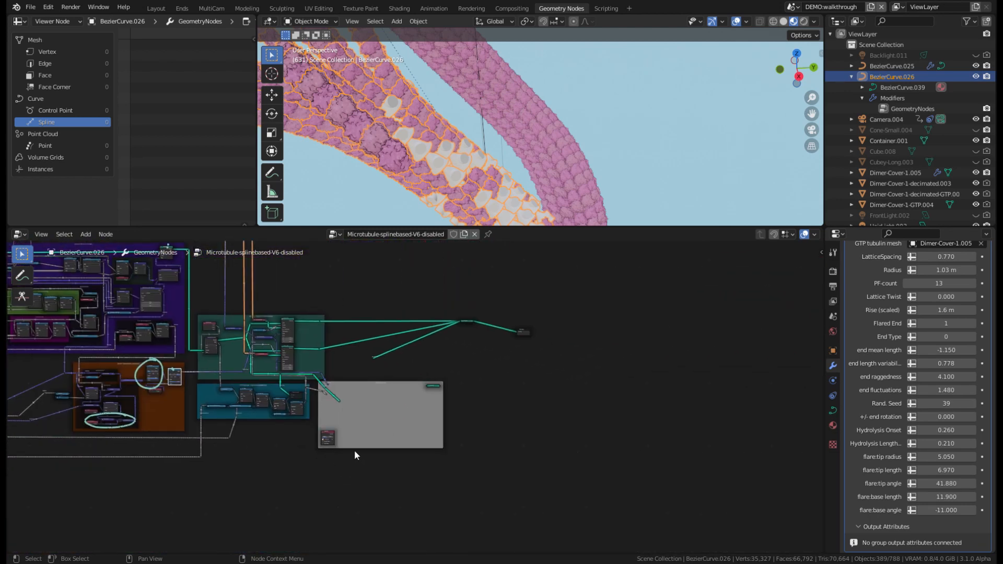
scroll(408, 408, "up", 3)
middle_click_drag(334, 495, 437, 468)
scroll(594, 377, "up", 2)
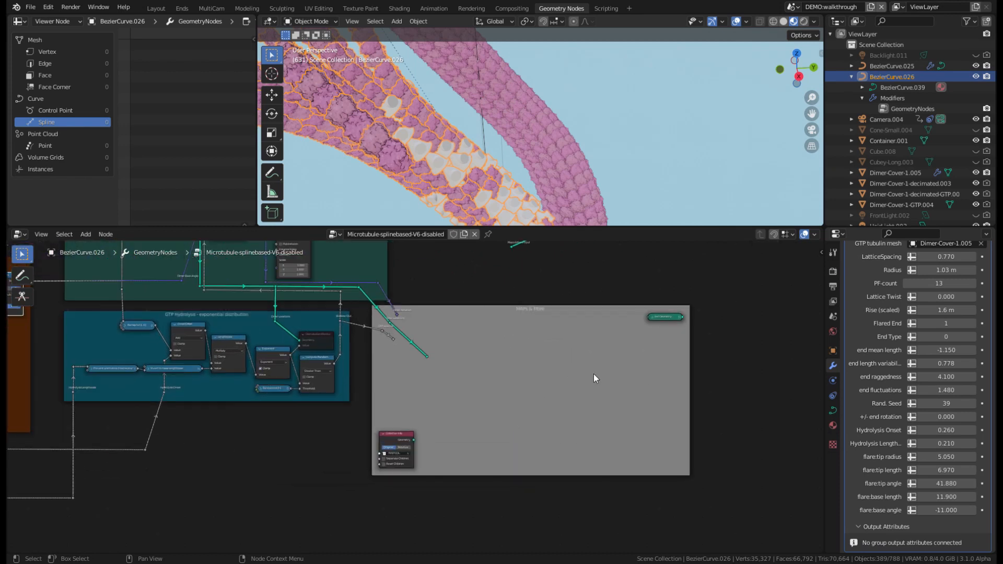
scroll(756, 355, "up", 1)
middle_click_drag(734, 353, 595, 378)
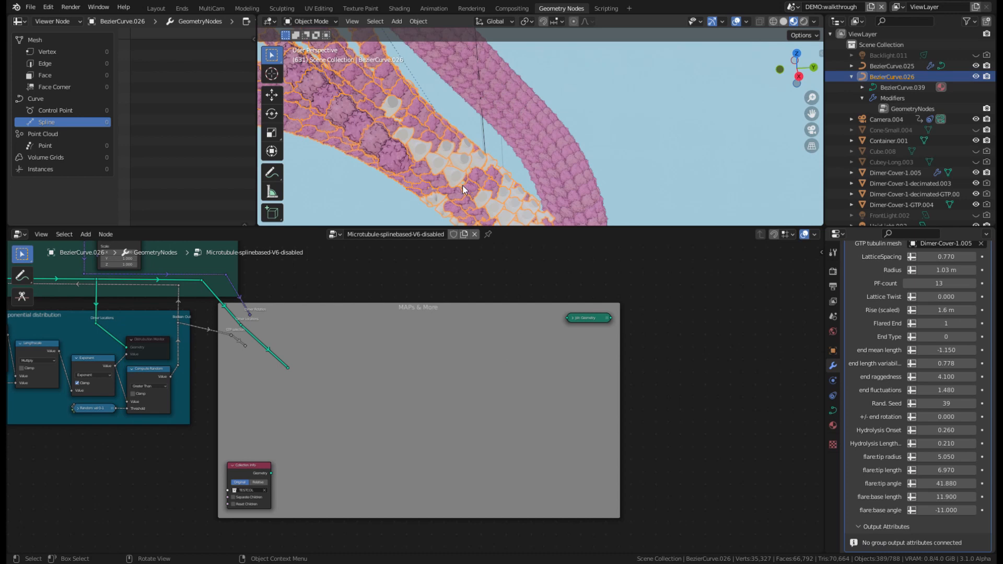
Follow the instance links to the final join and output nodes, and survey the whole node tree and microtubule.
scroll(445, 267, "down", 3)
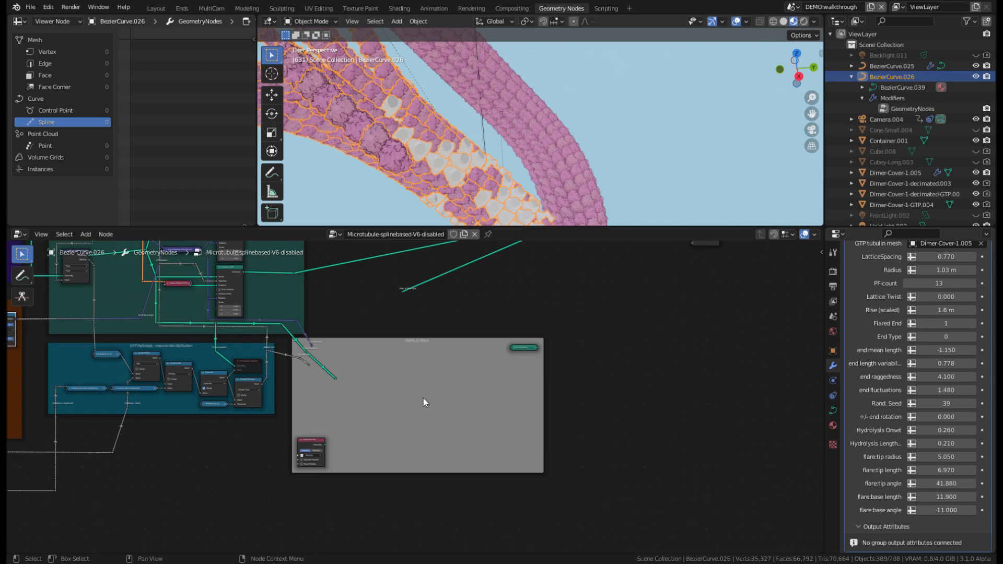
middle_click_drag(460, 331, 493, 388)
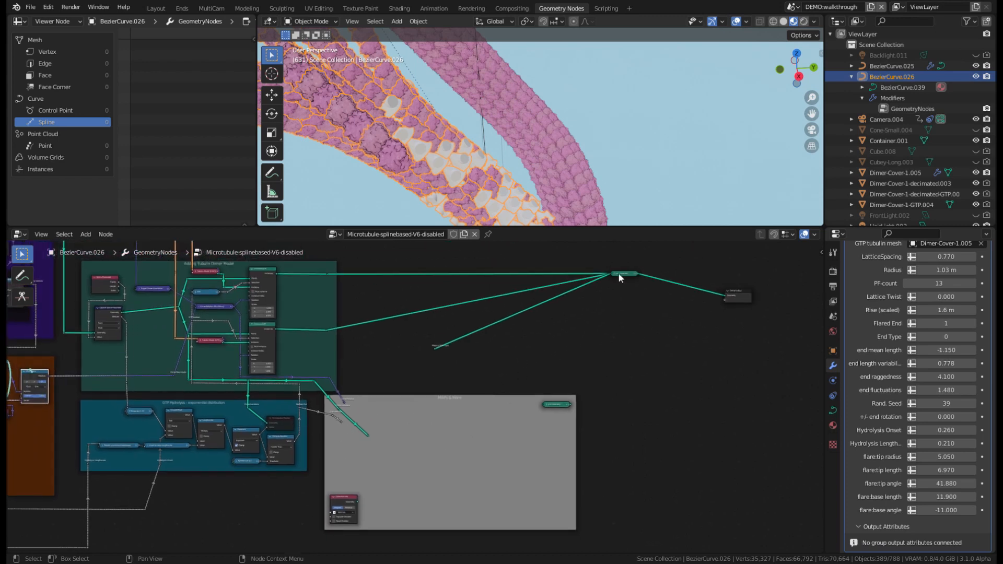
scroll(434, 171, "down", 5)
middle_click_drag(547, 159, 470, 136)
scroll(280, 409, "down", 3)
middle_click_drag(253, 506, 537, 491)
scroll(536, 492, "down", 2)
middle_click_drag(399, 474, 541, 489)
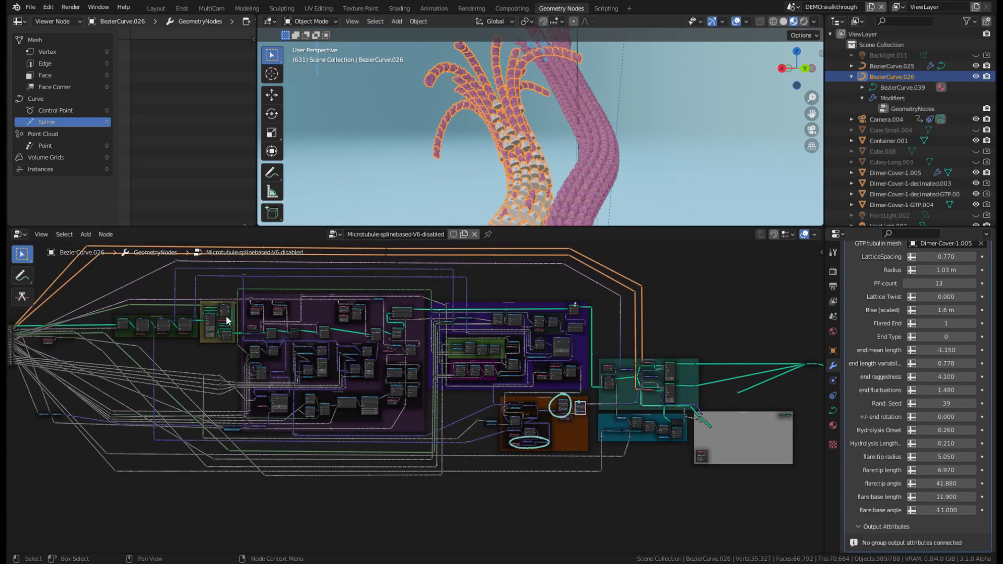
Review the node tree's frames in order from the group input onward while inspecting the microtubule from different angles.
middle_click_drag(142, 349, 314, 420)
scroll(313, 421, "up", 2)
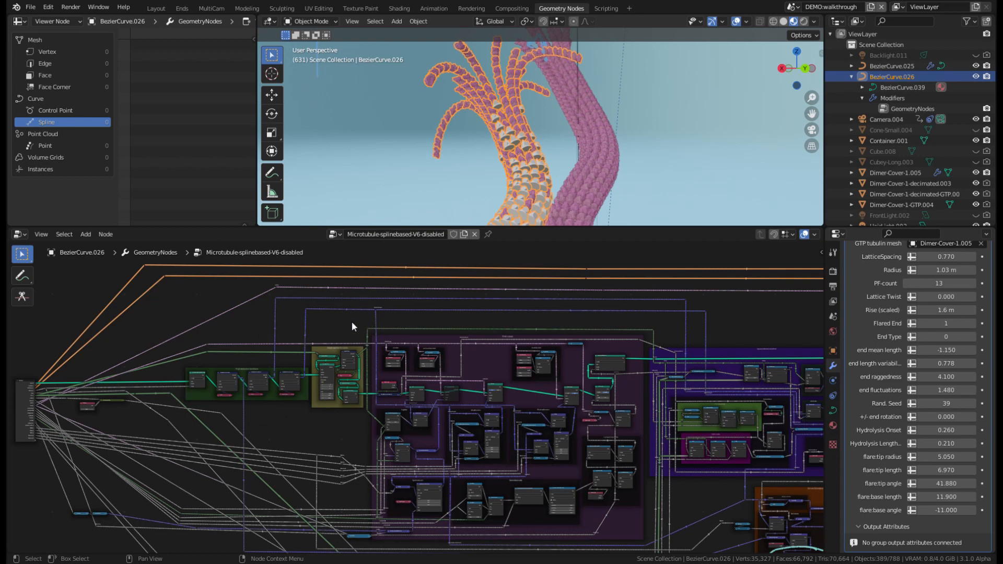
middle_click_drag(342, 426, 291, 410)
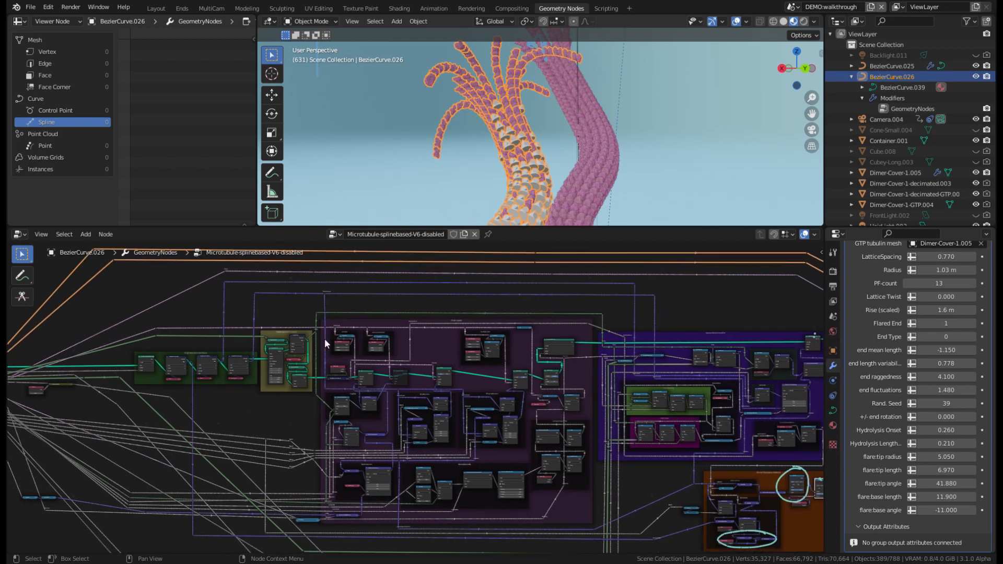
middle_click_drag(475, 496, 408, 469)
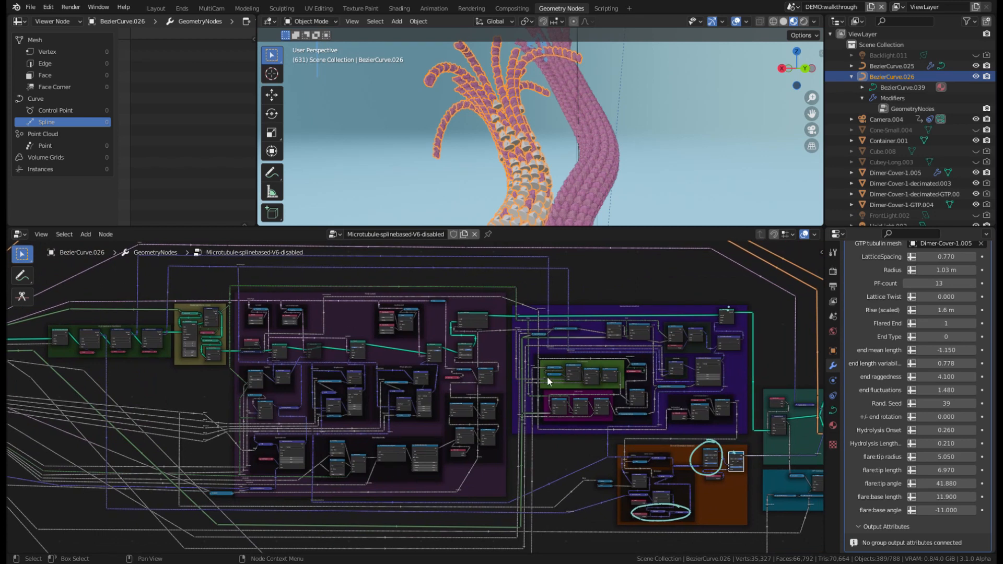
middle_click_drag(654, 312, 601, 311)
middle_click_drag(568, 169, 752, 189)
middle_click_drag(648, 324, 465, 256)
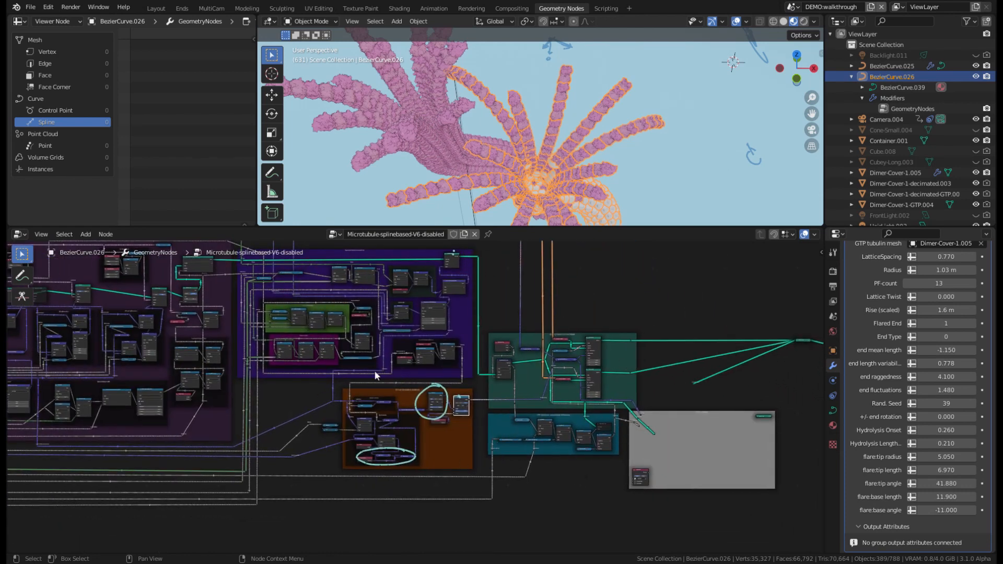
middle_click_drag(398, 453, 333, 436)
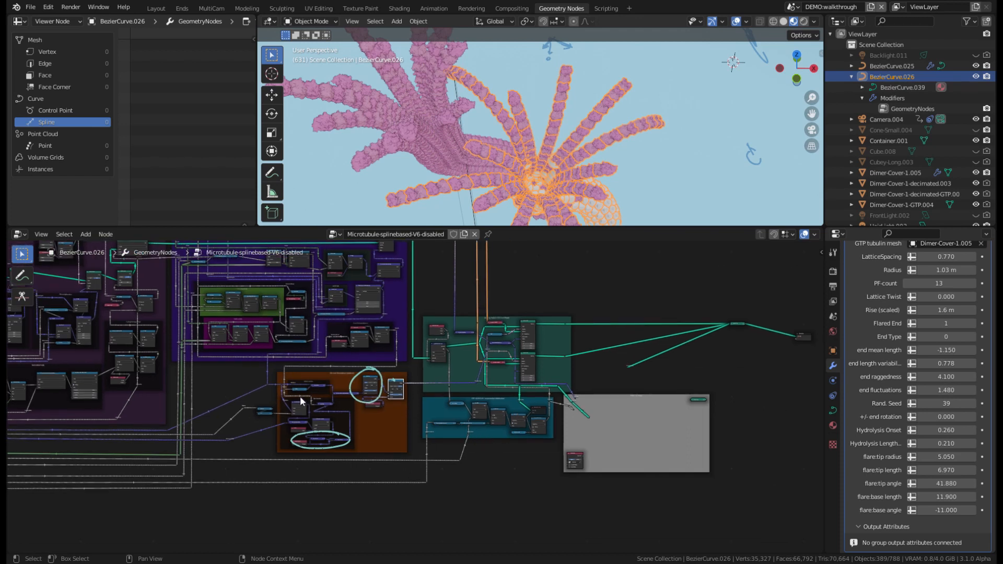
middle_click_drag(564, 209, 470, 172)
middle_click_drag(374, 349, 499, 425)
middle_click_drag(388, 398, 427, 411)
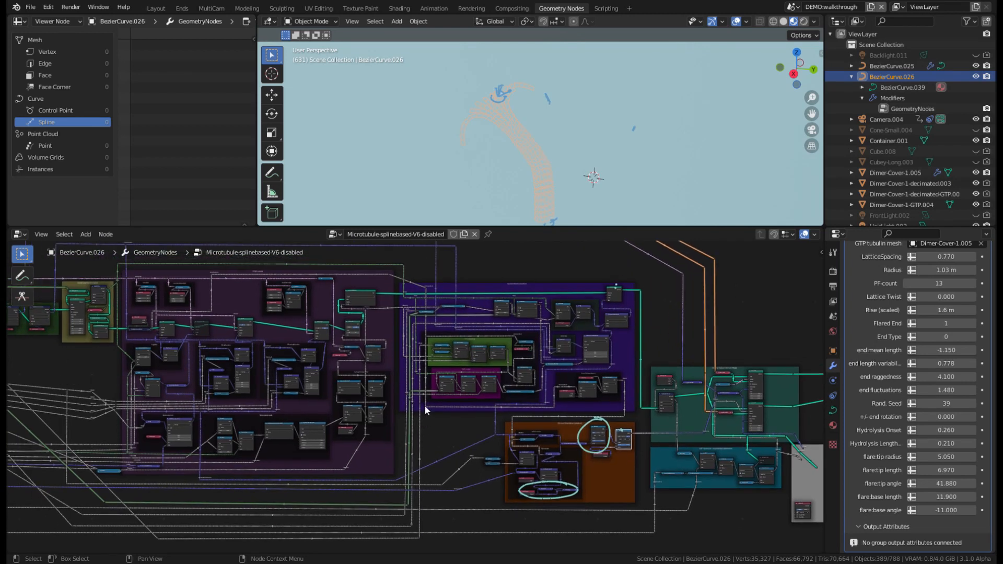
Examine the tip position and tip length variability nodes up close, and survey the surrounding frames.
scroll(313, 426, "up", 4)
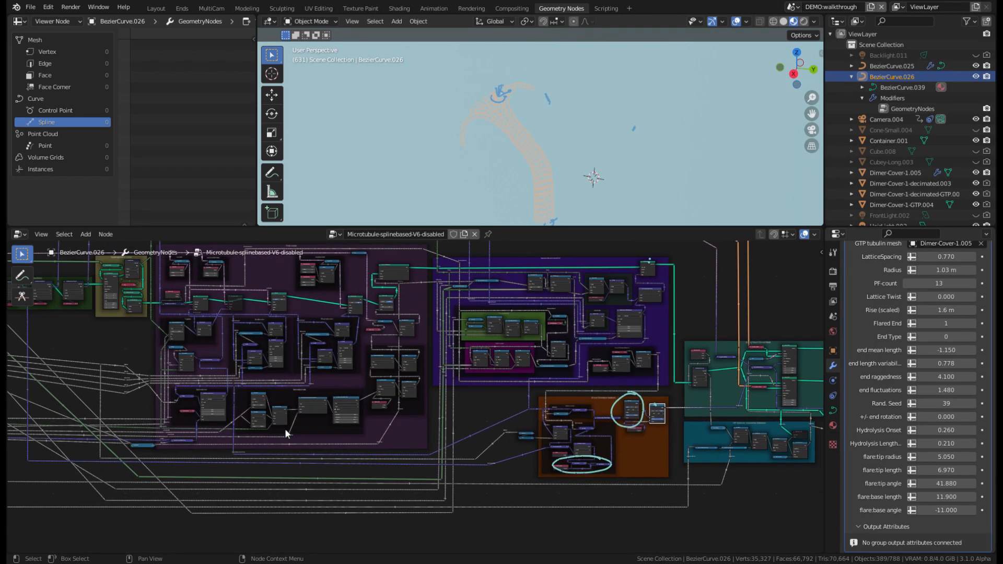
middle_click_drag(506, 414, 587, 418)
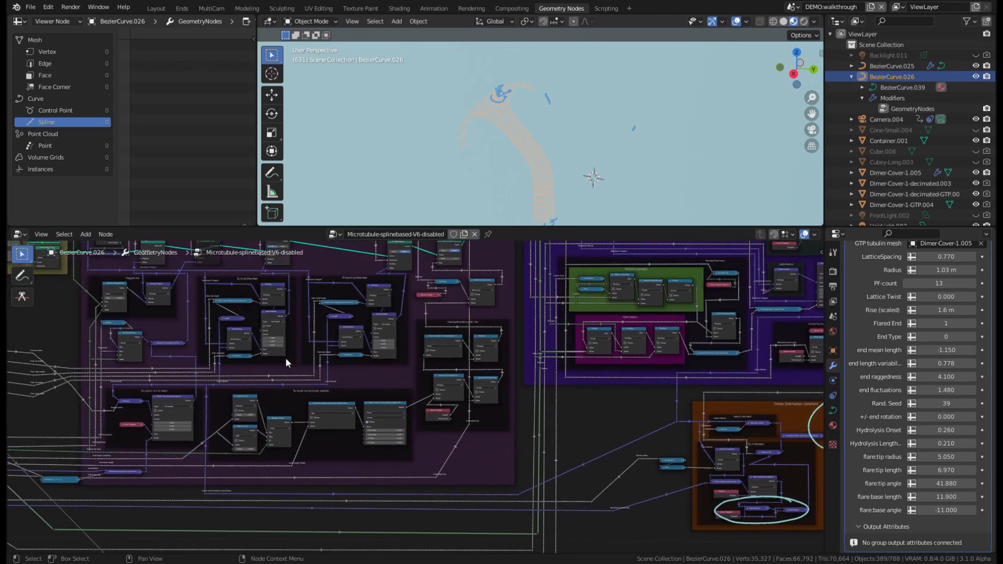
scroll(672, 403, "up", 1)
scroll(439, 429, "up", 3)
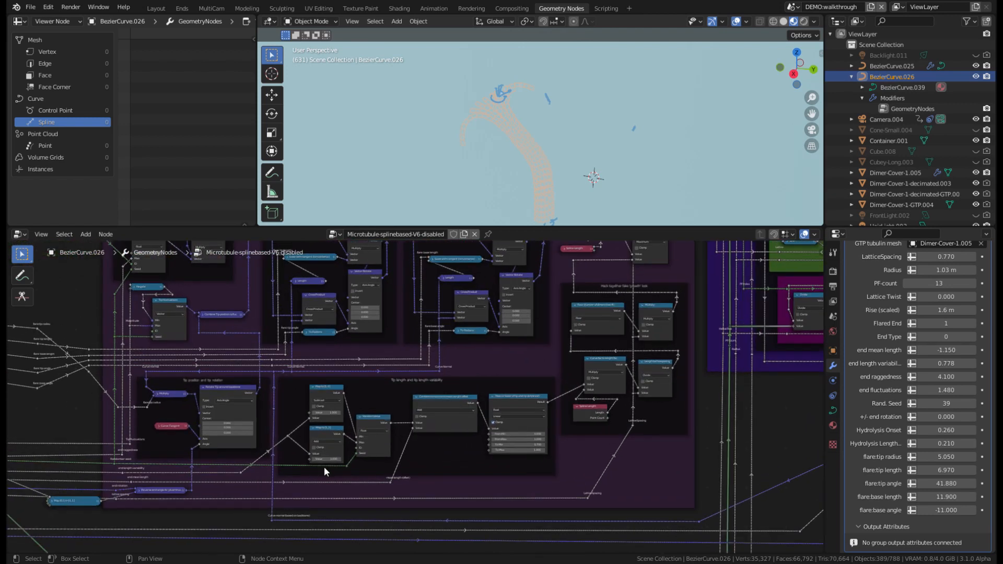
scroll(230, 421, "down", 8)
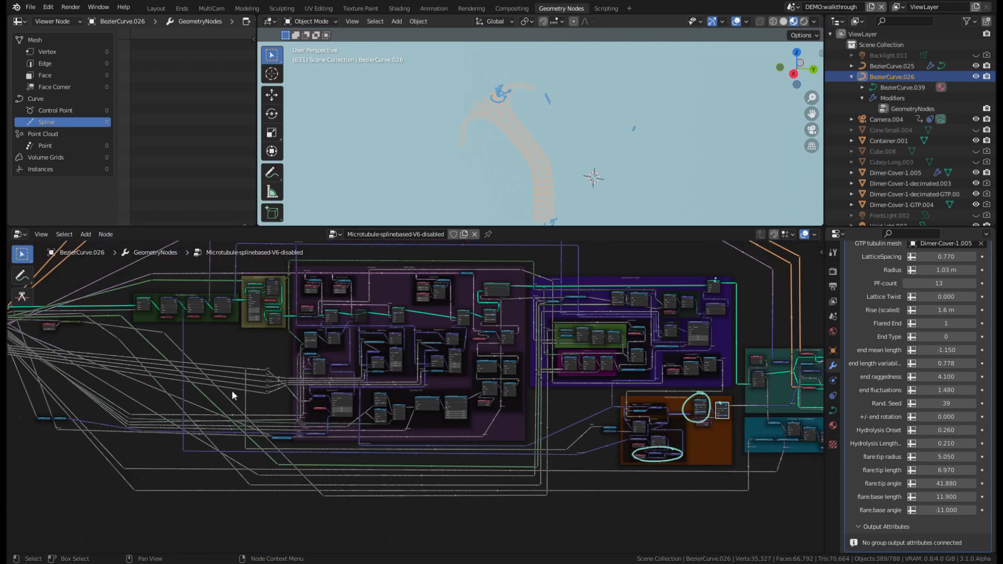
middle_click_drag(231, 394, 243, 429)
middle_click_drag(634, 347, 517, 312)
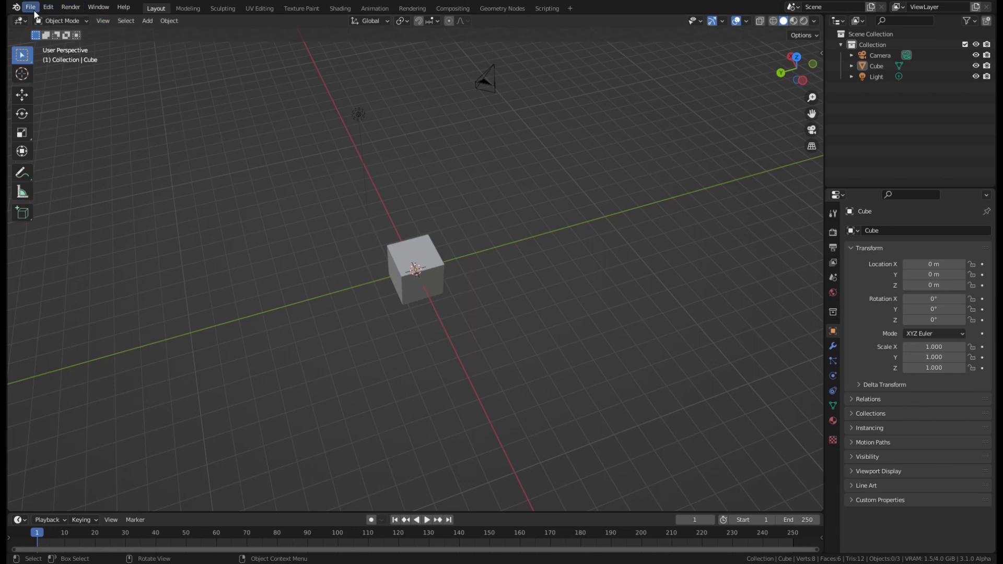
In the new default scene, open the File Paths preferences and check the Ucaryot entry under Asset Libraries.
middle_click_drag(376, 142, 300, 215)
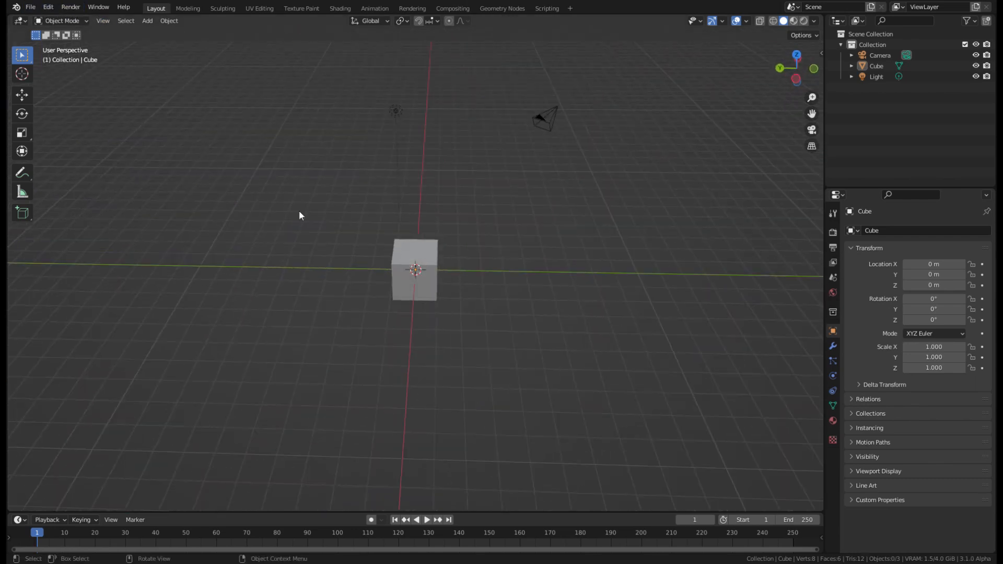
left_click(30, 7)
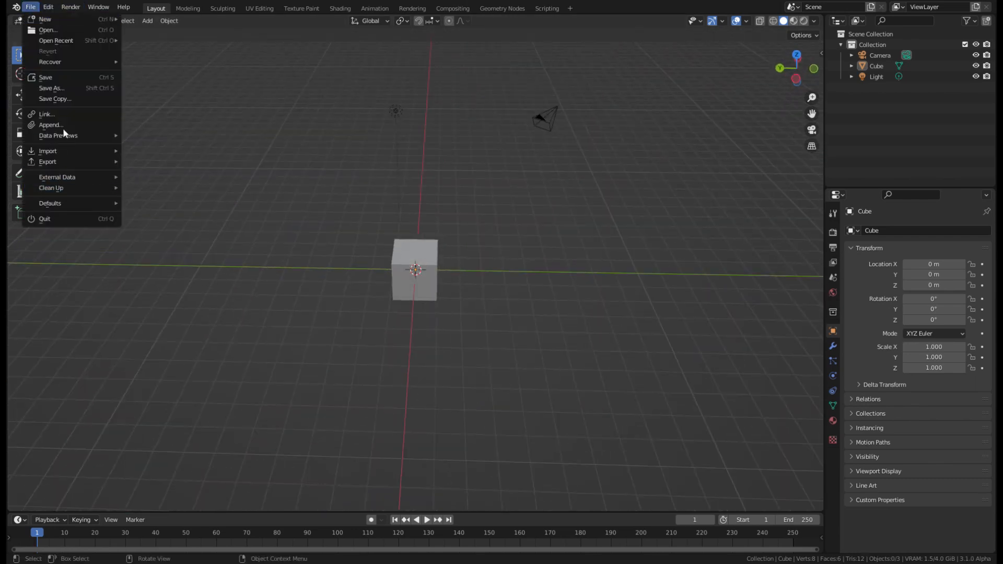
left_click(47, 7)
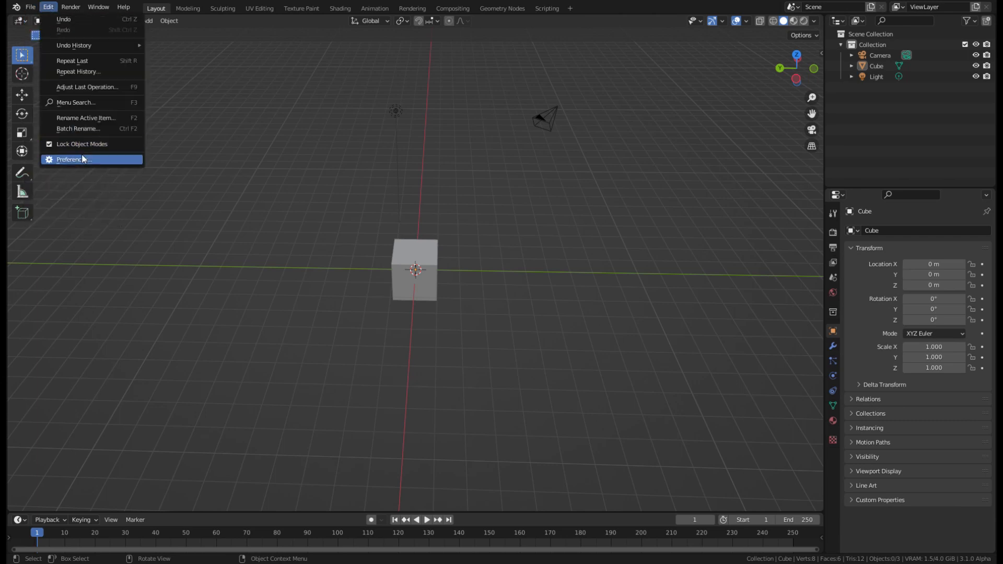
left_click(74, 159)
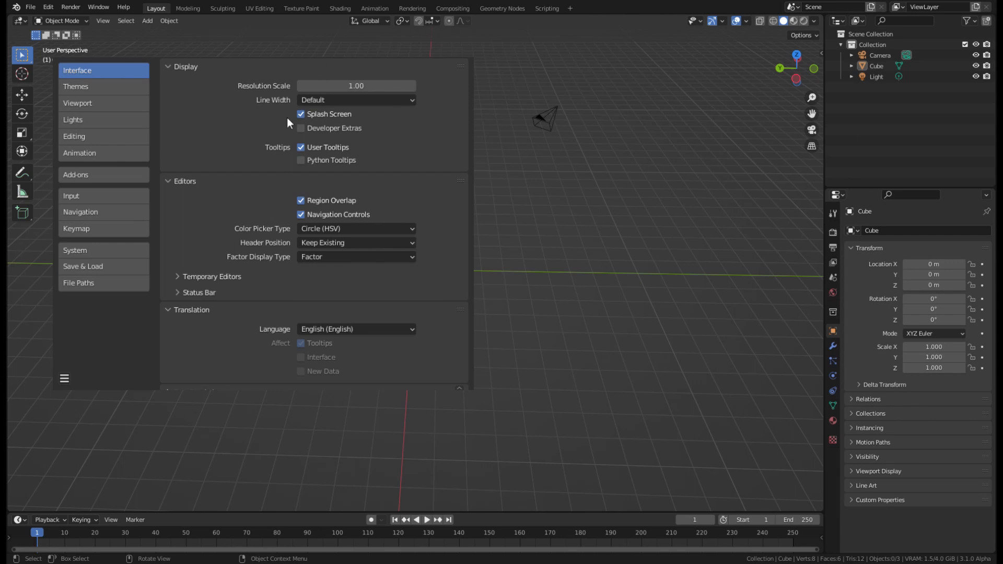
left_click(127, 280)
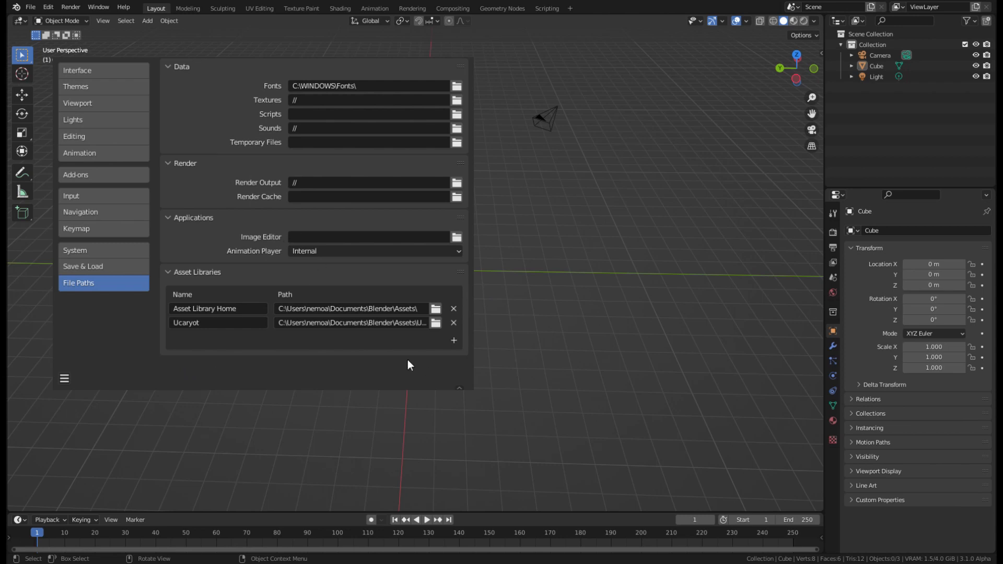
left_click(216, 322)
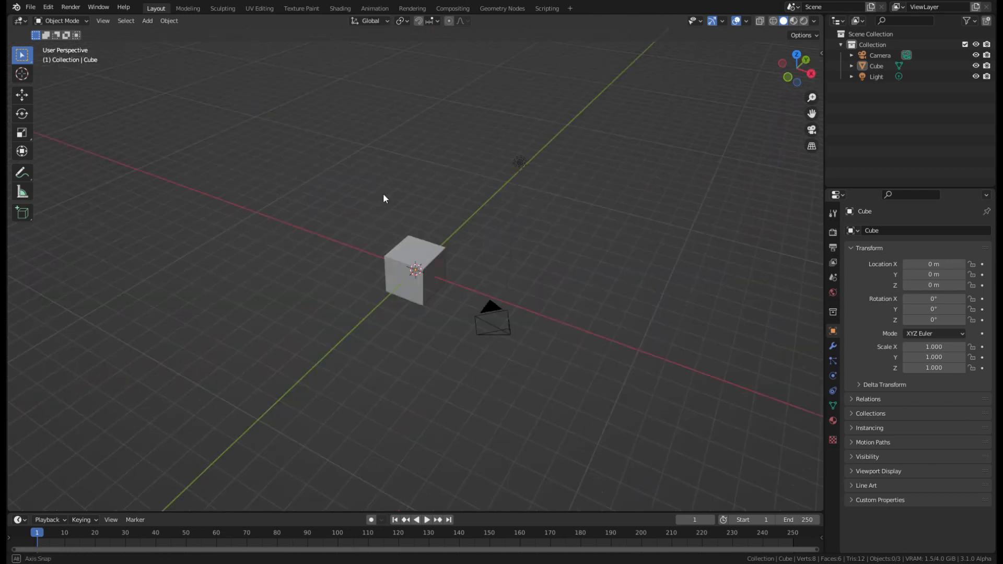
Split the 3D viewport into two side-by-side areas and turn the new one into an Asset Browser.
middle_click_drag(385, 197, 318, 268)
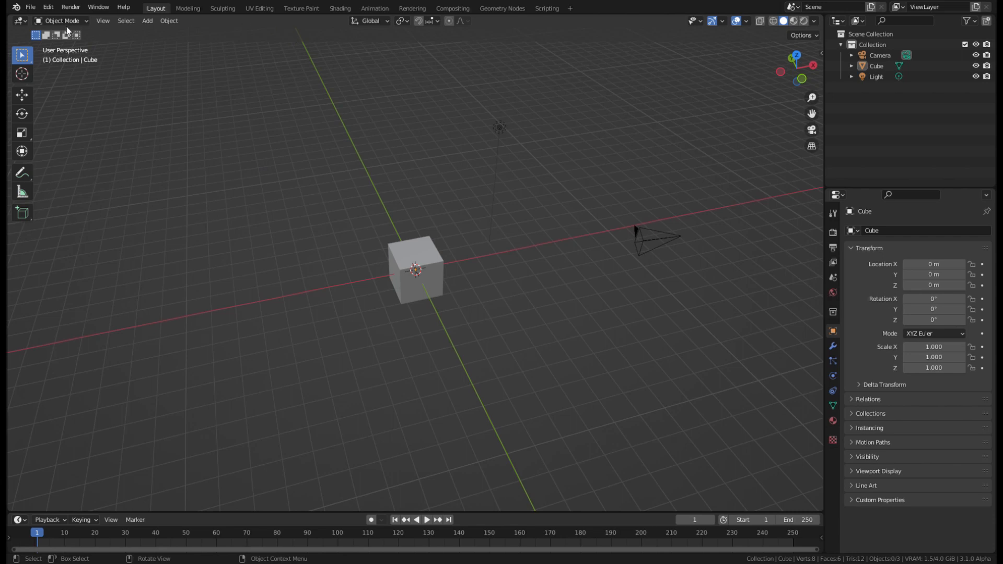
left_click_drag(15, 22, 373, 23)
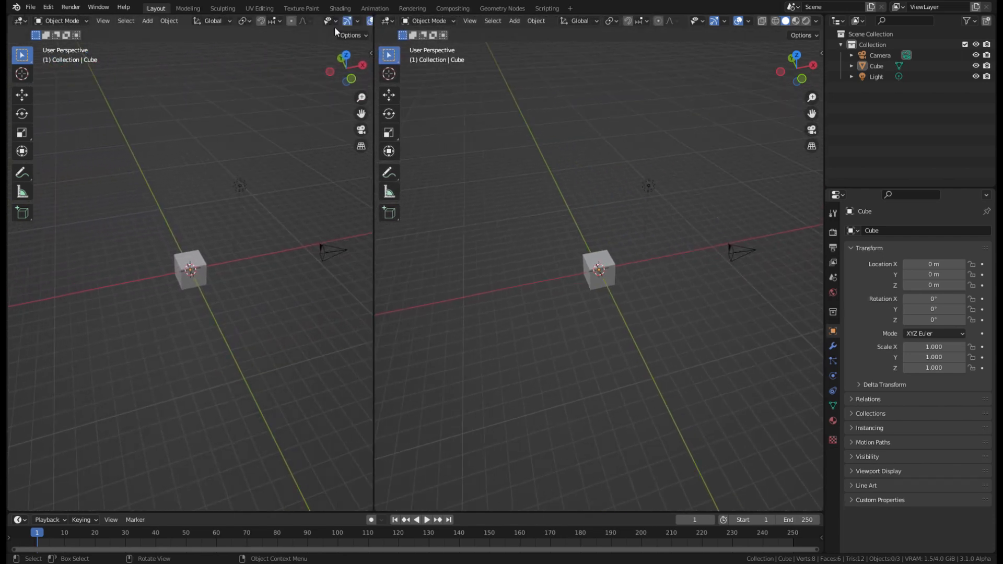
left_click(22, 21)
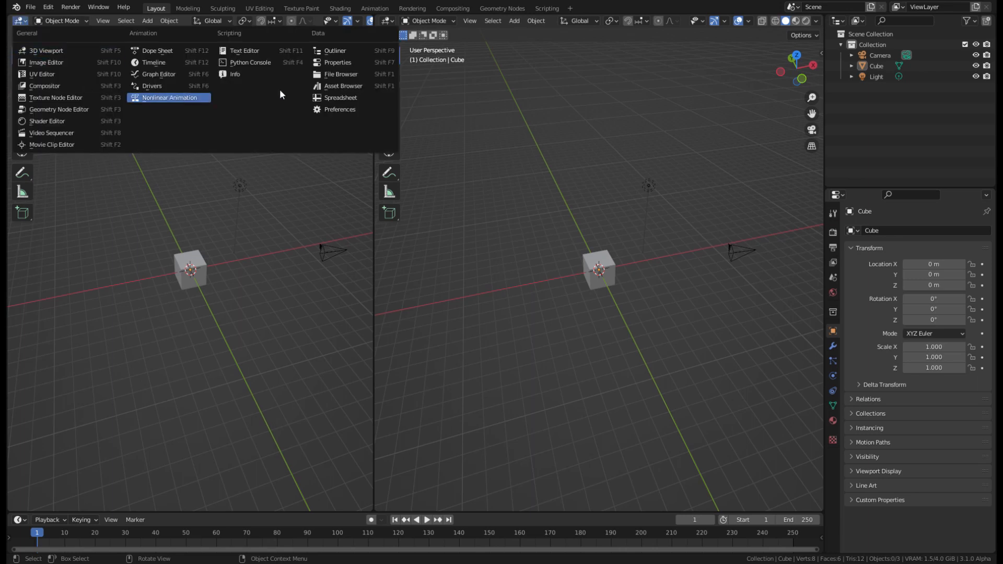
left_click(342, 85)
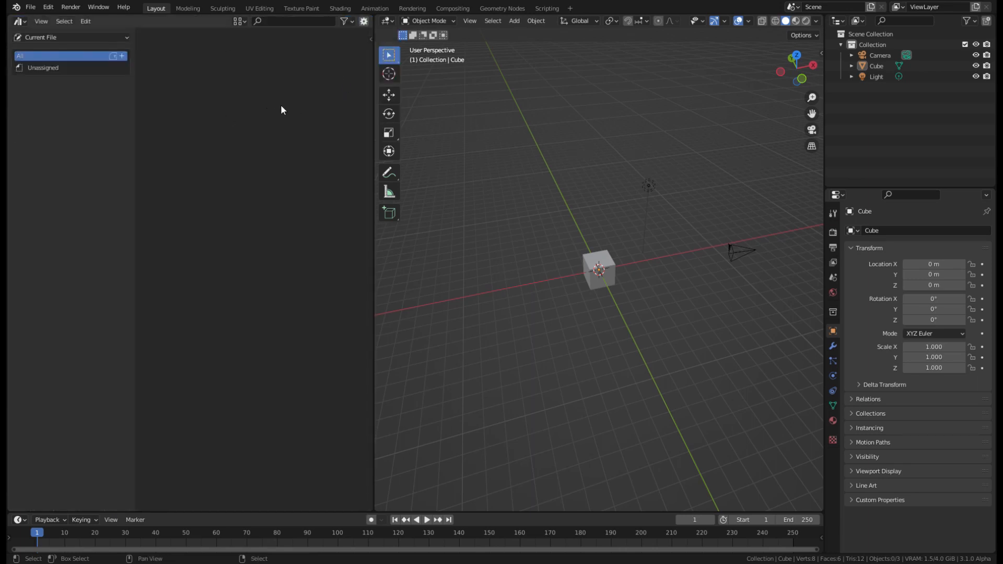
Load the Ucaryot library in the Asset Browser and place its Microtubule asset in the scene near the cube.
left_click(121, 37)
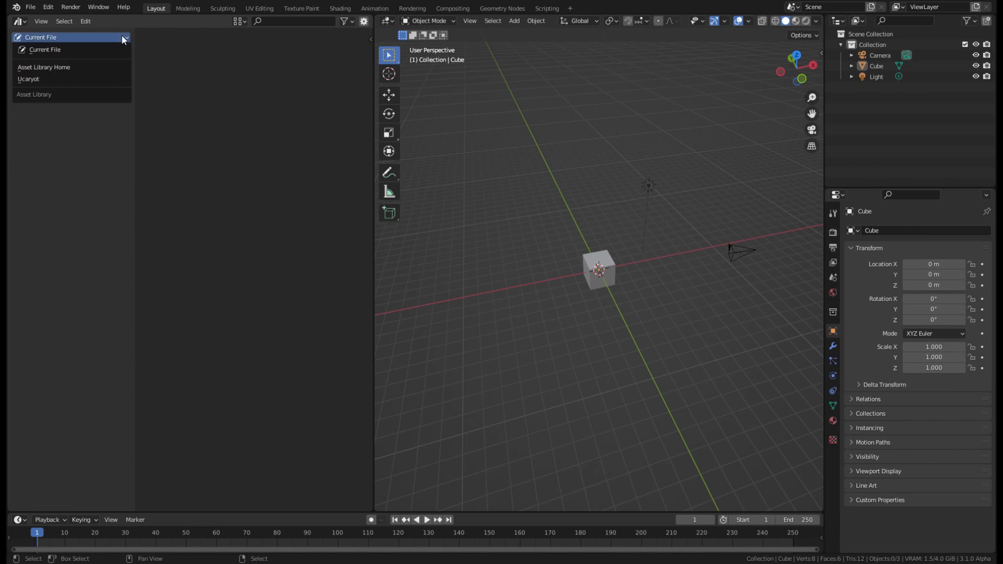
left_click(39, 79)
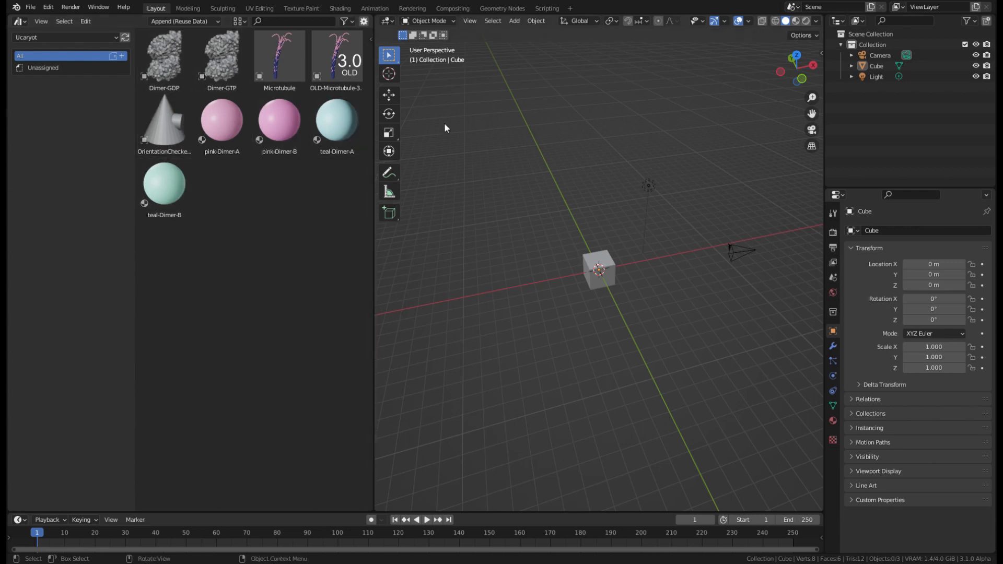
mouse_move(534, 179)
middle_mouse_down()
mouse_move(484, 218)
mouse_move(540, 177)
mouse_move(538, 197)
middle_mouse_up()
left_click(285, 85)
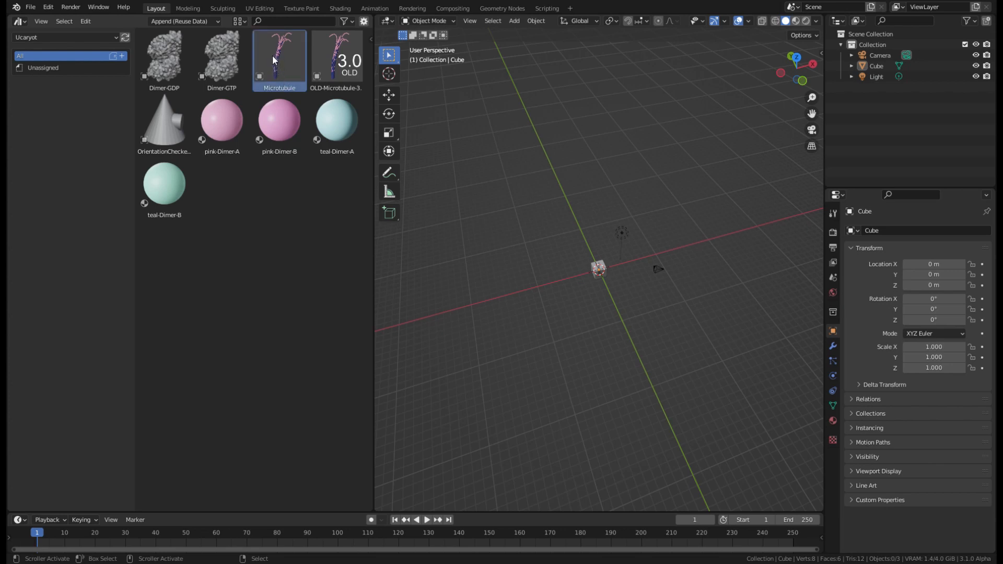
left_click_drag(277, 55, 537, 265)
middle_click_drag(626, 150, 551, 223)
left_click(660, 161)
left_click(560, 220)
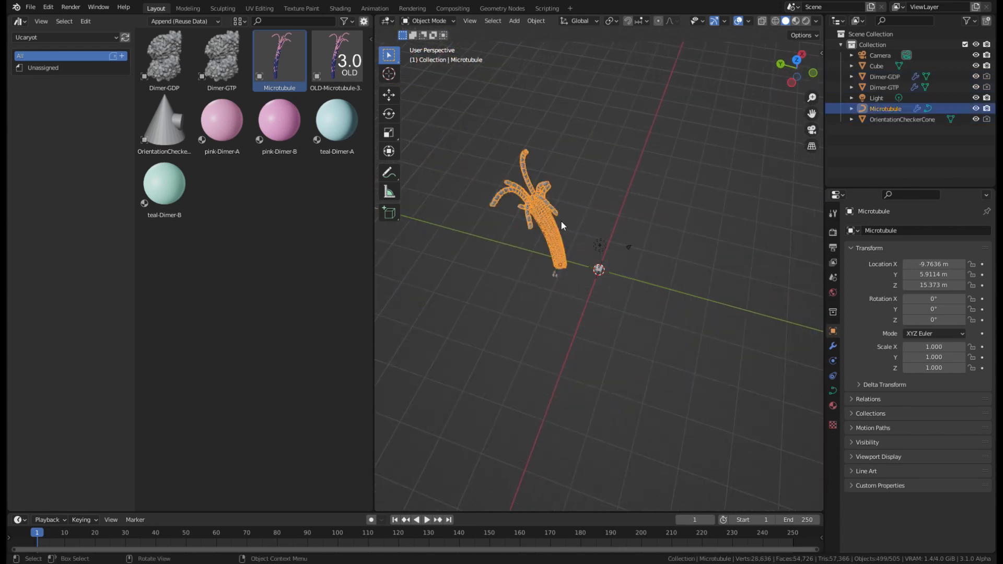
middle_click_drag(643, 208, 531, 198)
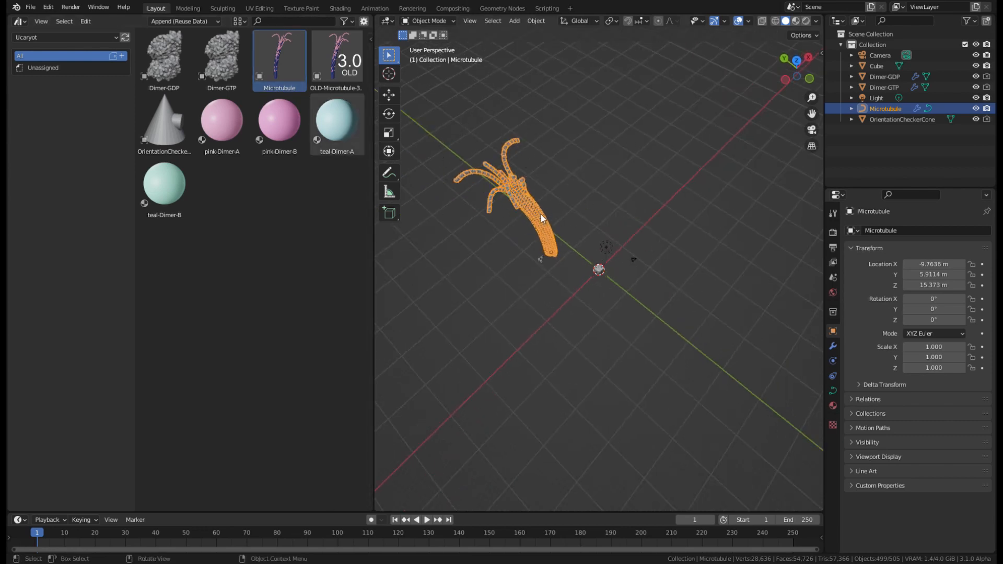
Duplicate the microtubule beside the original and move the copy's tip control point in Edit Mode to bend its curve.
key("shift+d")
left_click(640, 168)
key("Tab")
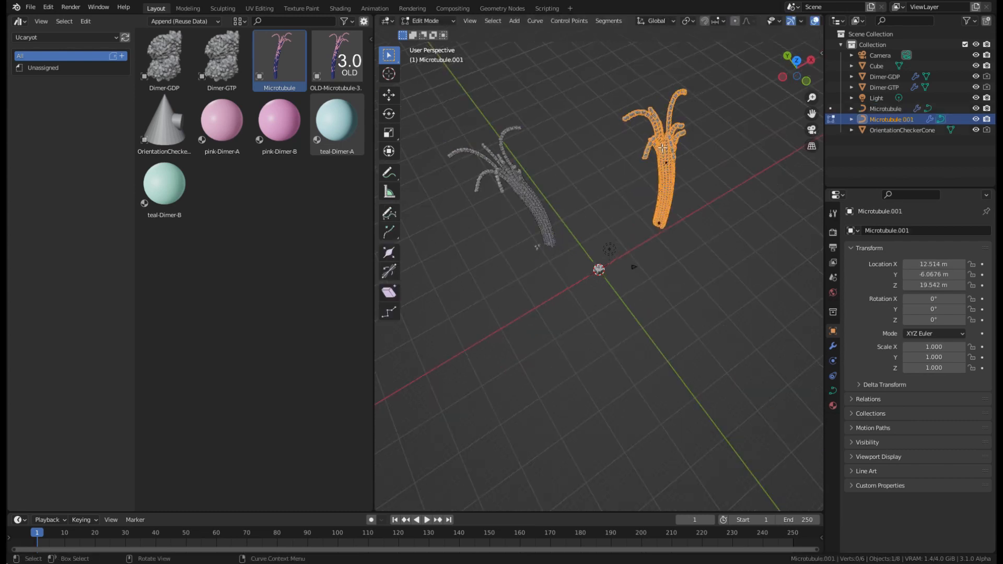
left_click(663, 149)
key("g")
left_click(572, 247)
middle_click_drag(572, 248, 618, 219)
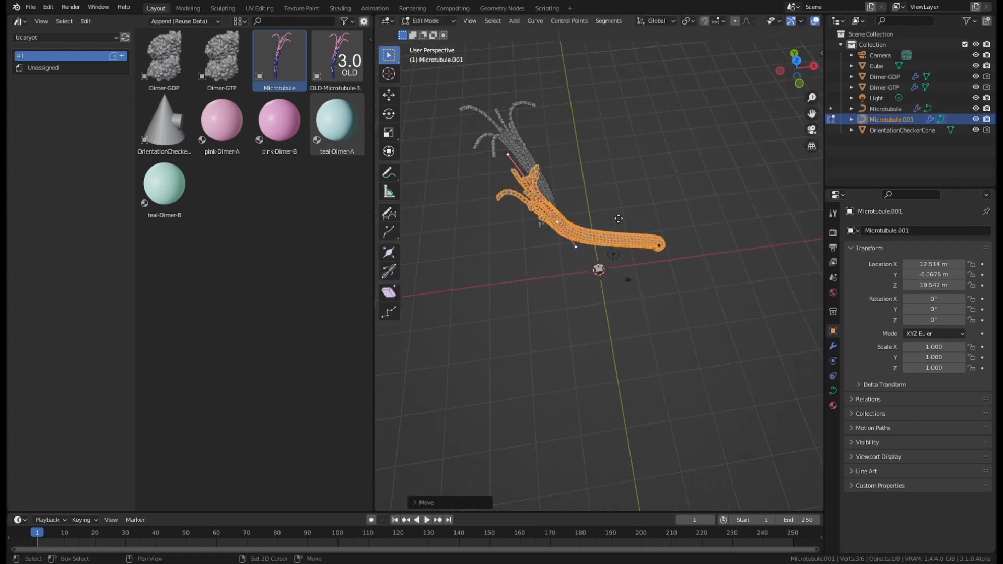
Duplicate the control point within the copied microtubule's curve, leave Edit Mode, and delete that microtubule.
key("shift+d")
left_click(555, 277)
key("Tab")
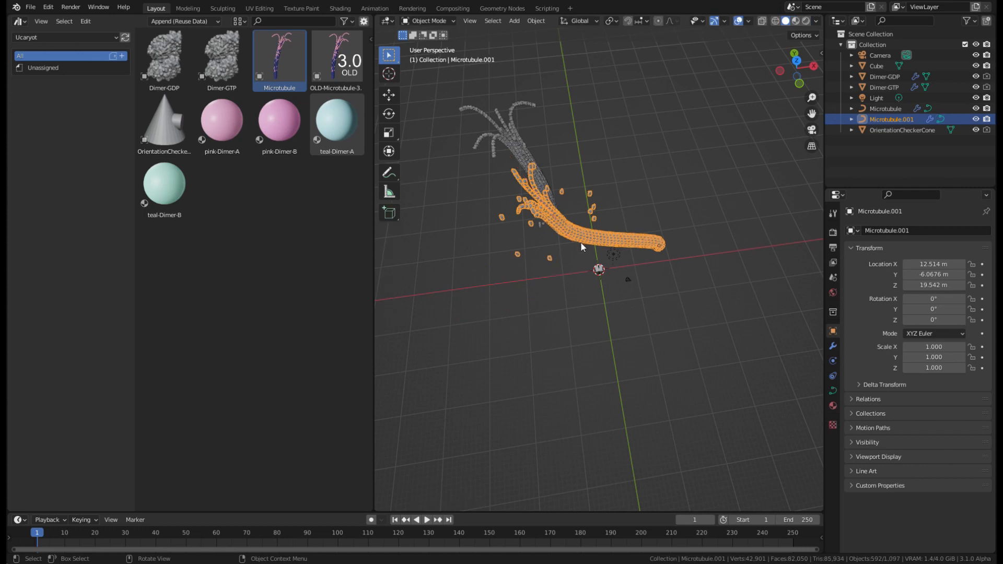
middle_click_drag(601, 229, 647, 230)
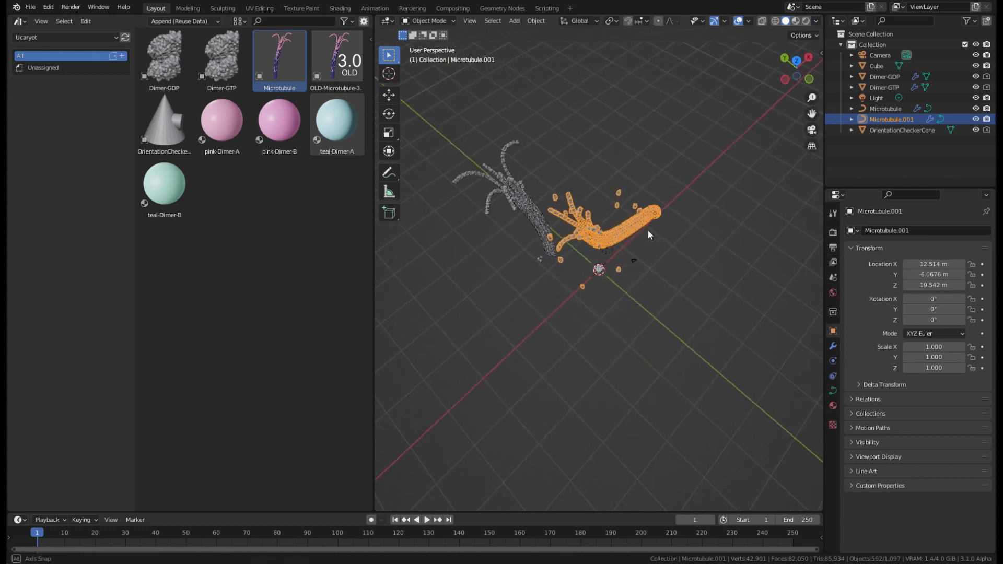
key("Delete")
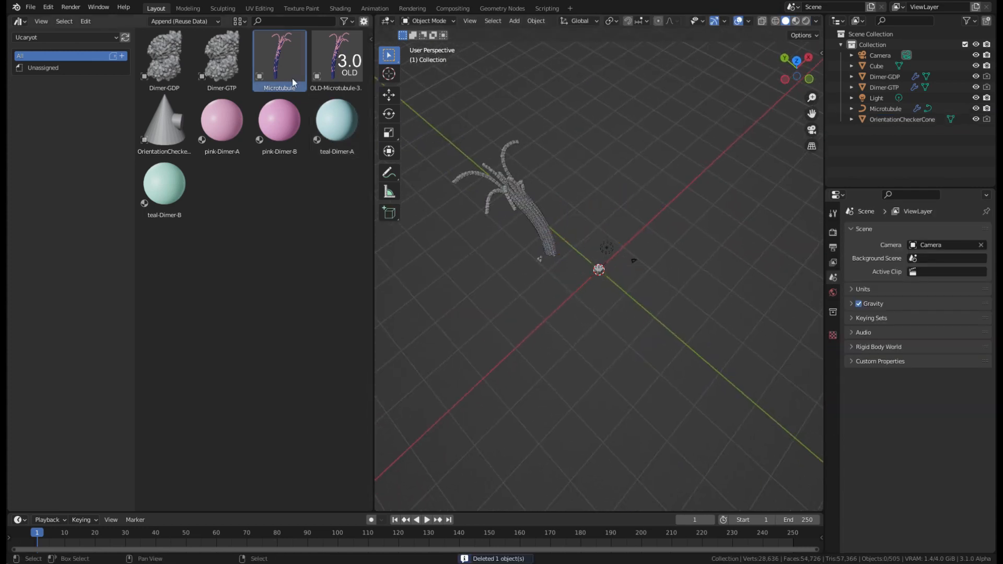
Place a second Microtubule asset from the library behind the first and inspect the dimer objects imported with it.
middle_click_drag(397, 115, 454, 137)
left_click(530, 189)
middle_click_drag(530, 190, 493, 165)
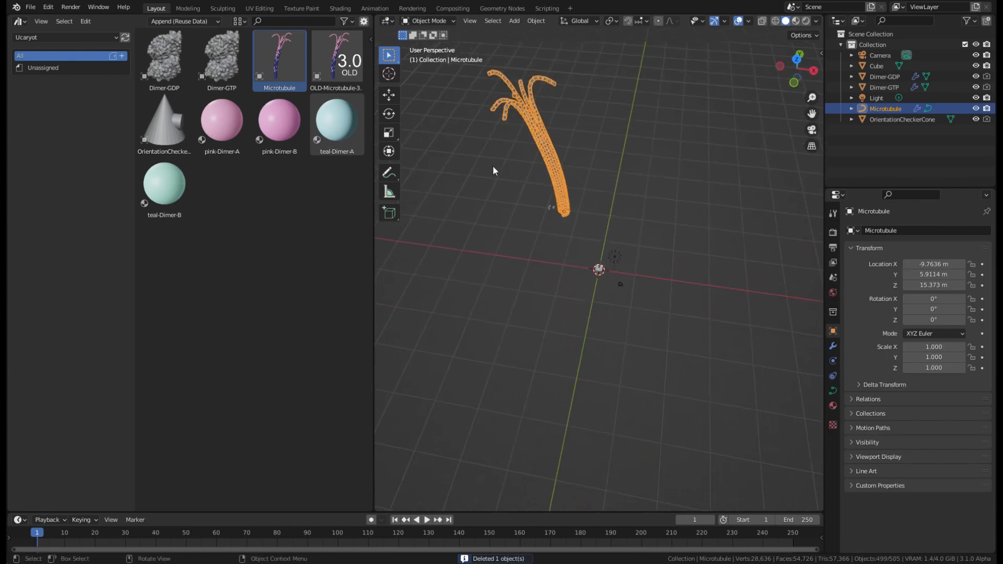
left_click_drag(283, 64, 710, 186)
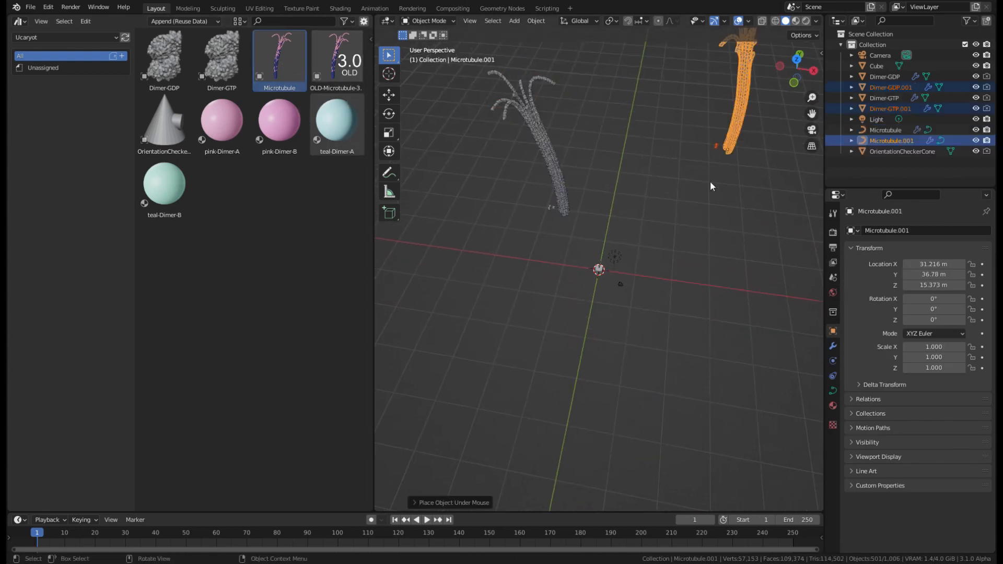
middle_click_drag(712, 136, 517, 250, "shift")
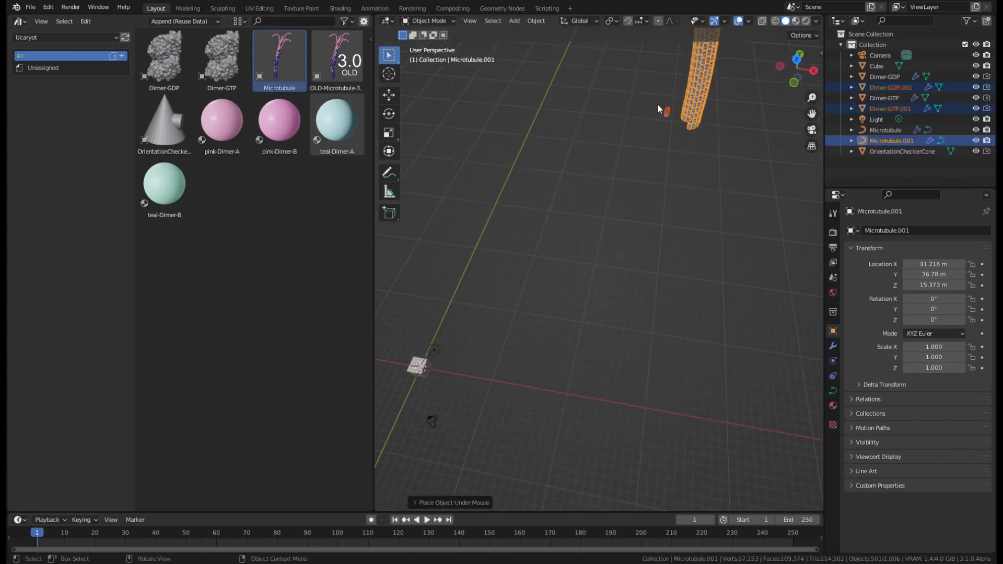
left_click(661, 118)
left_click_drag(661, 117, 676, 131)
scroll(546, 184, "down", 5)
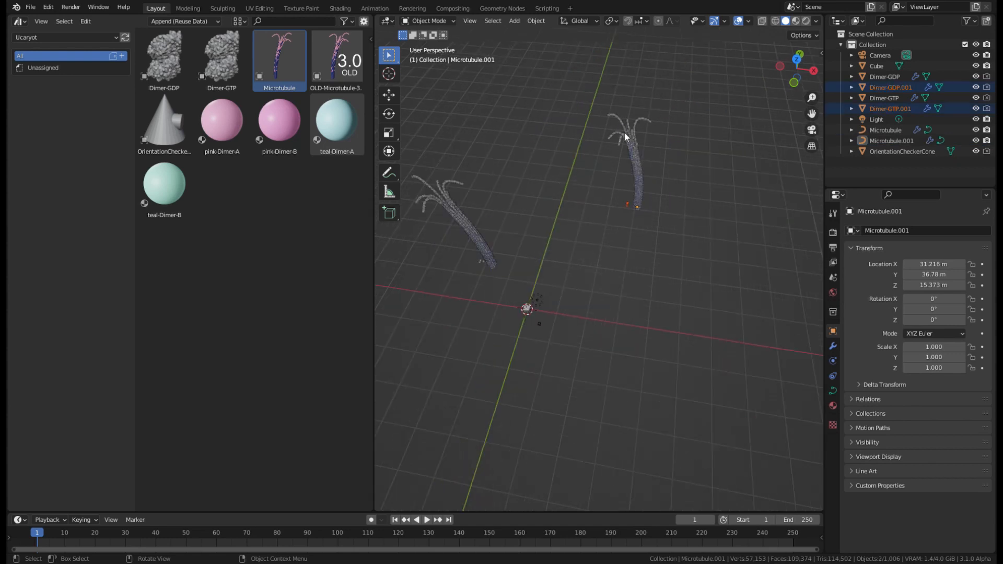
left_click(641, 171)
middle_click_drag(609, 228, 585, 214)
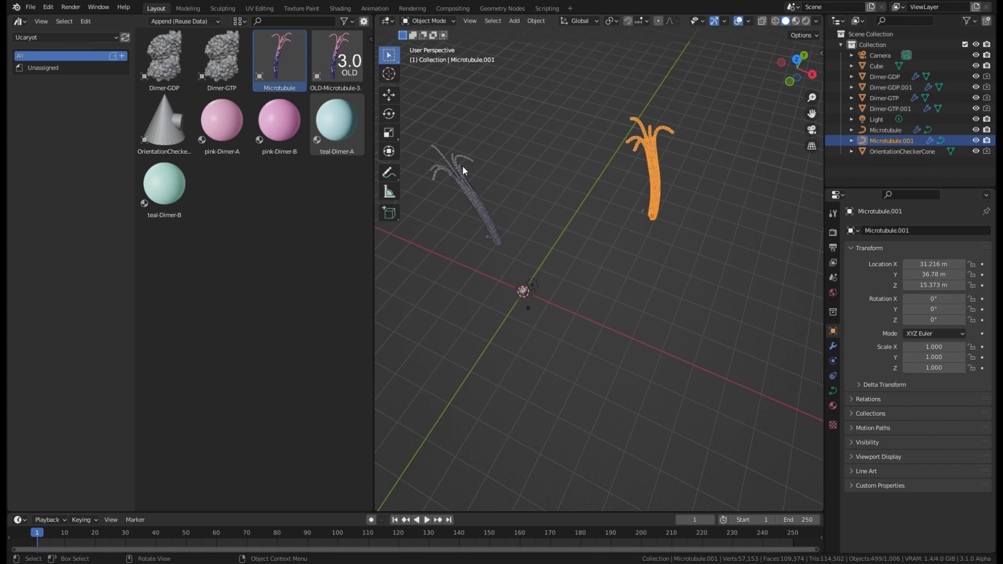
Select the second microtubule together with its imported dimer objects and delete them all.
left_click(473, 199)
left_click(584, 89)
left_click_drag(584, 88, 709, 230)
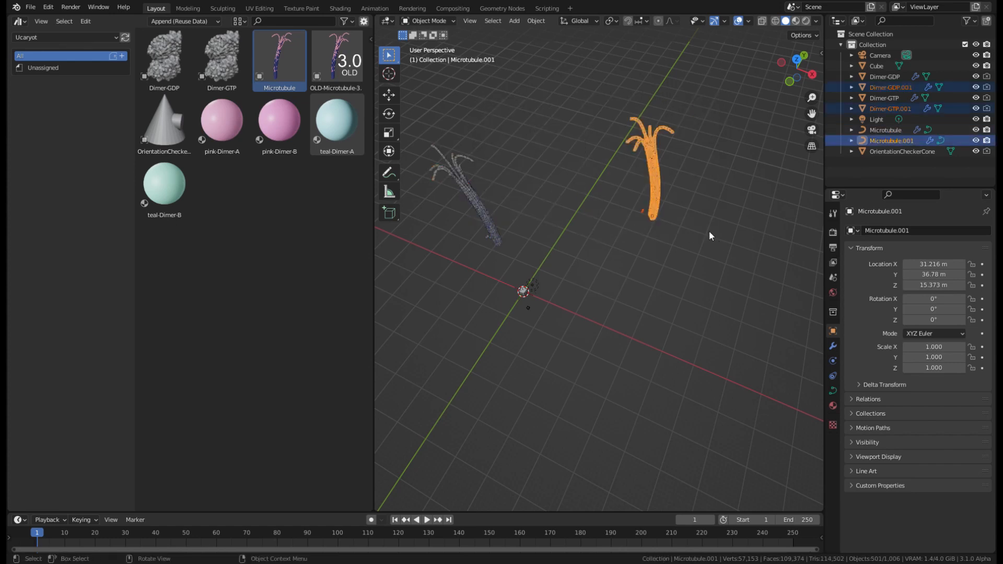
key("Delete")
Create three copies of the original microtubule by duplicating it, spreading them around the scene.
left_click(486, 210)
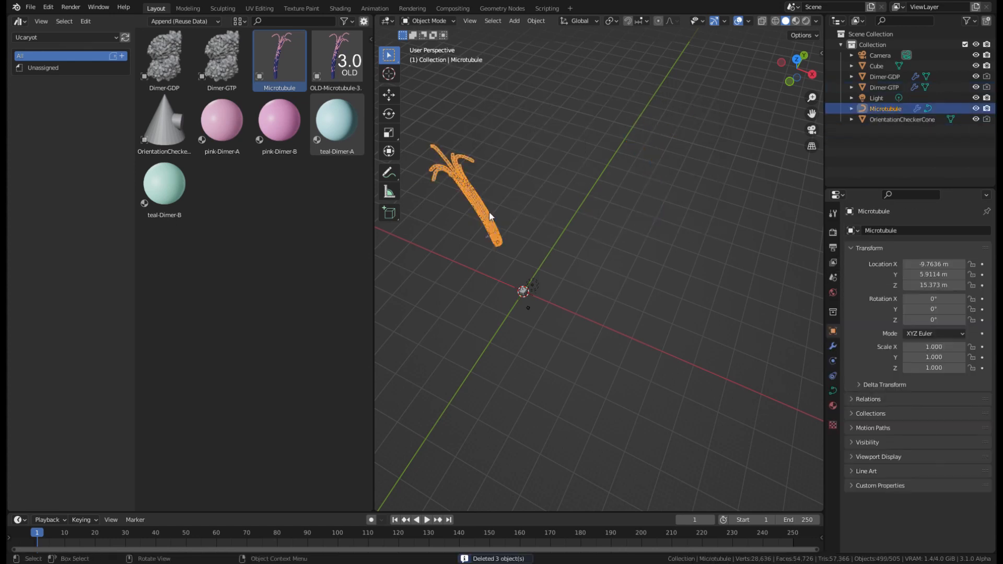
key("shift+d")
left_click(623, 218)
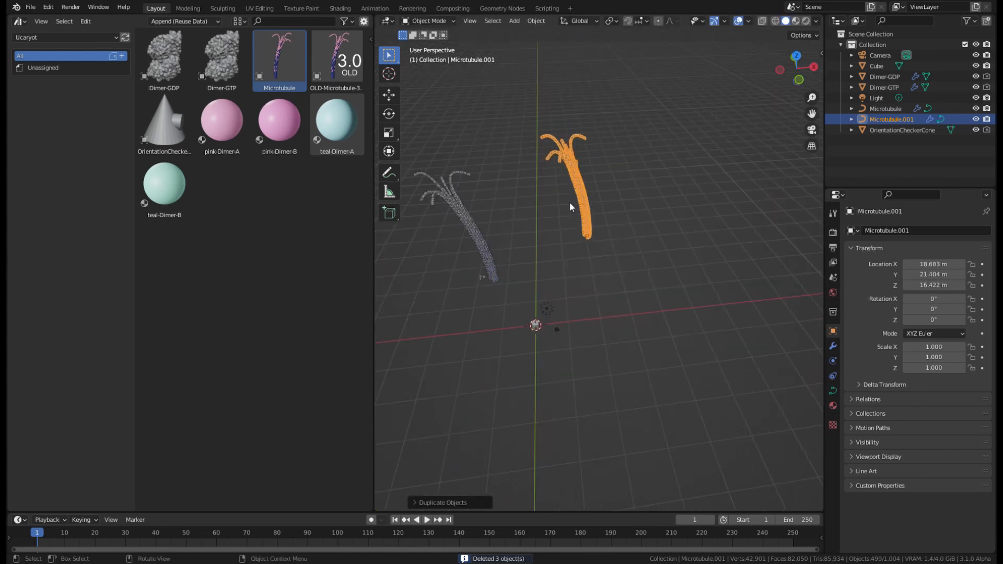
key("shift+d")
left_click(575, 303)
middle_click_drag(575, 303, 615, 325)
key("shift+d")
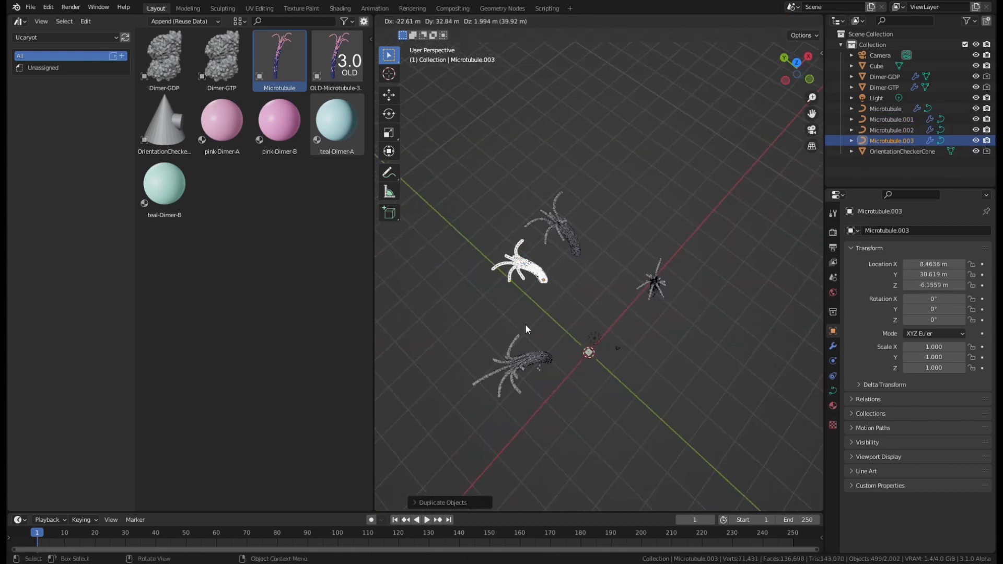
left_click(526, 323)
middle_click_drag(538, 313, 407, 192)
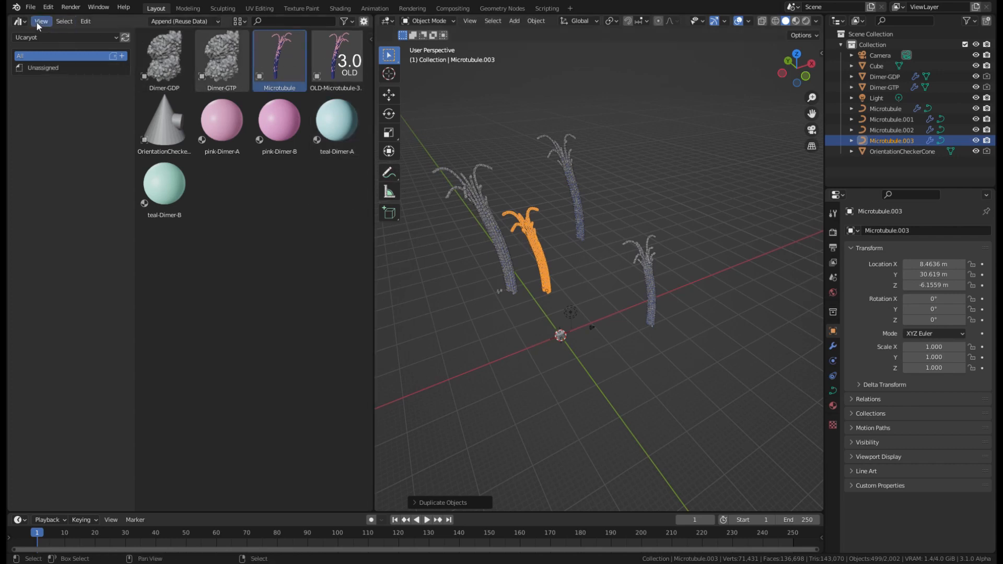
middle_click_drag(623, 163, 460, 89)
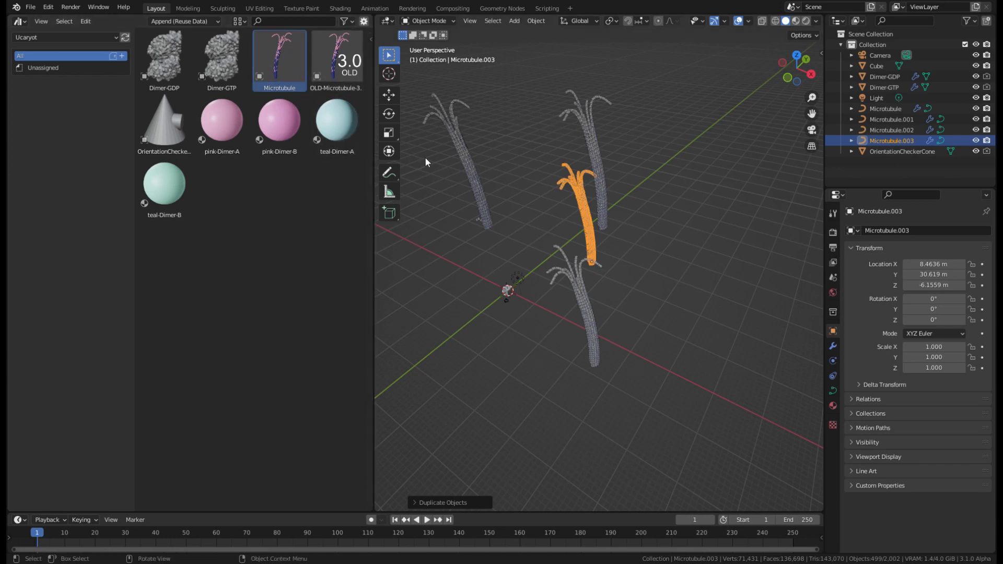
middle_click_drag(530, 173, 584, 253)
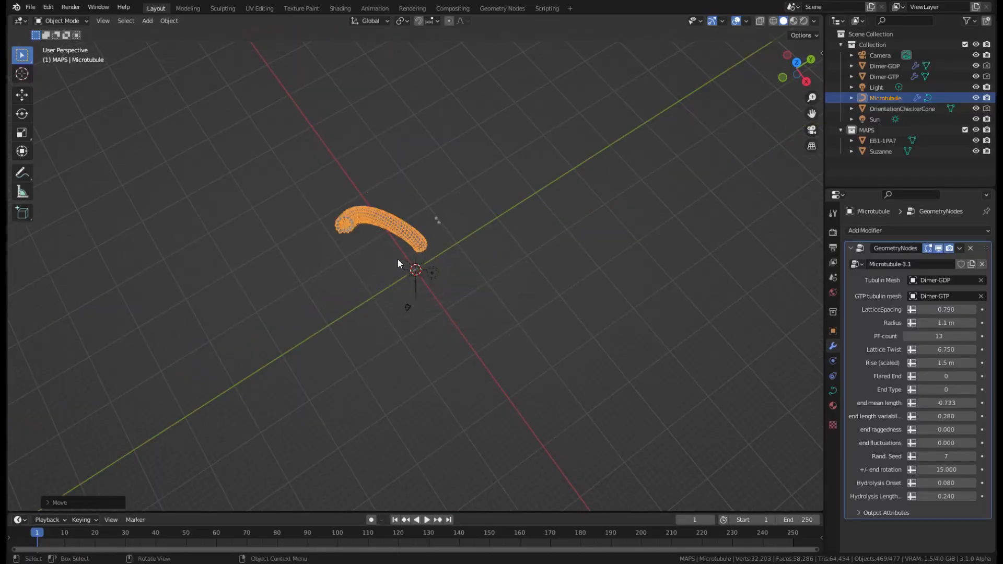
In the MAPS scene, switch the viewport to rendered shading and inspect the deselected microtubule's dimer colours from several angles.
middle_click_drag(380, 250, 405, 251)
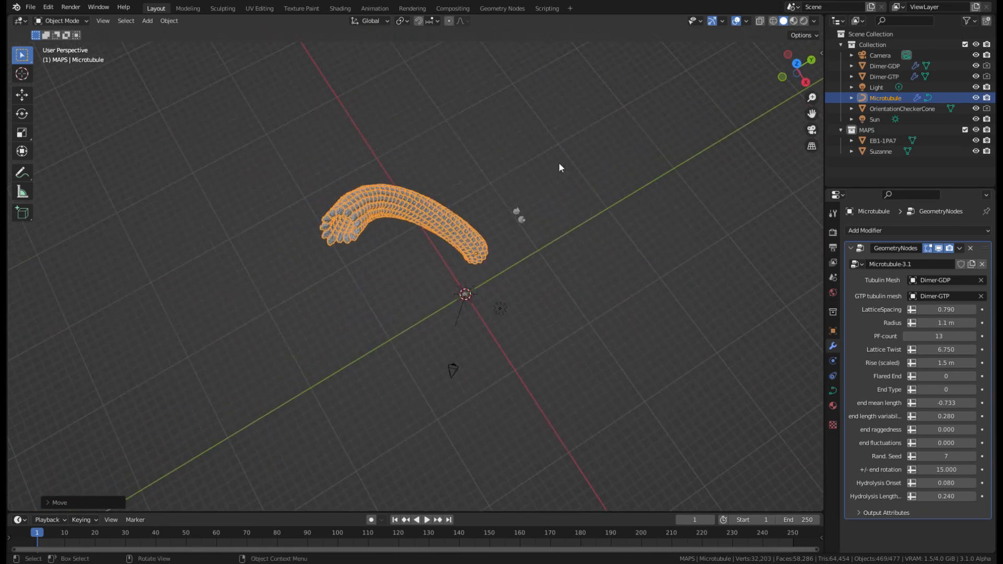
left_click(804, 21)
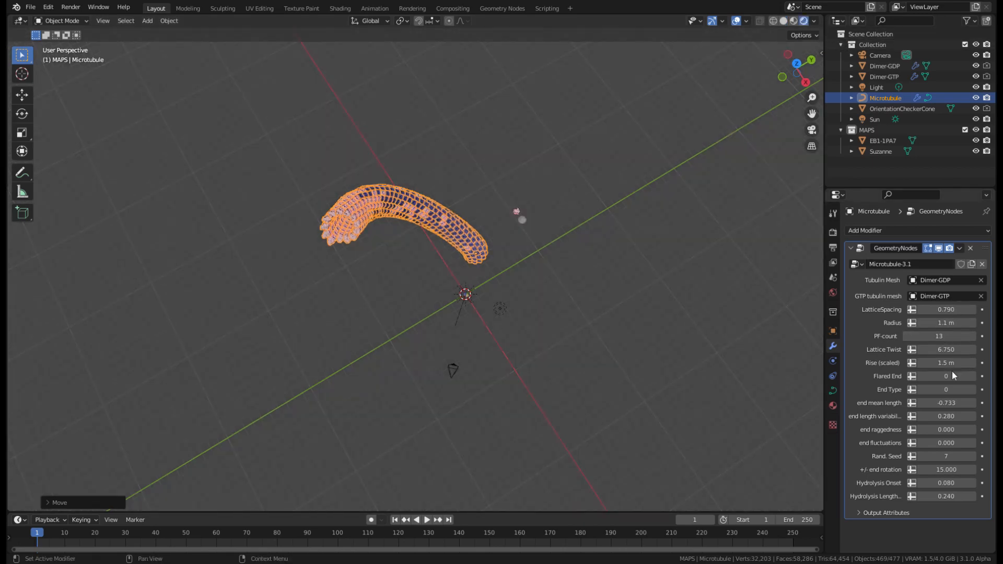
left_click_drag(944, 376, 945, 384)
middle_click_drag(339, 212, 391, 105)
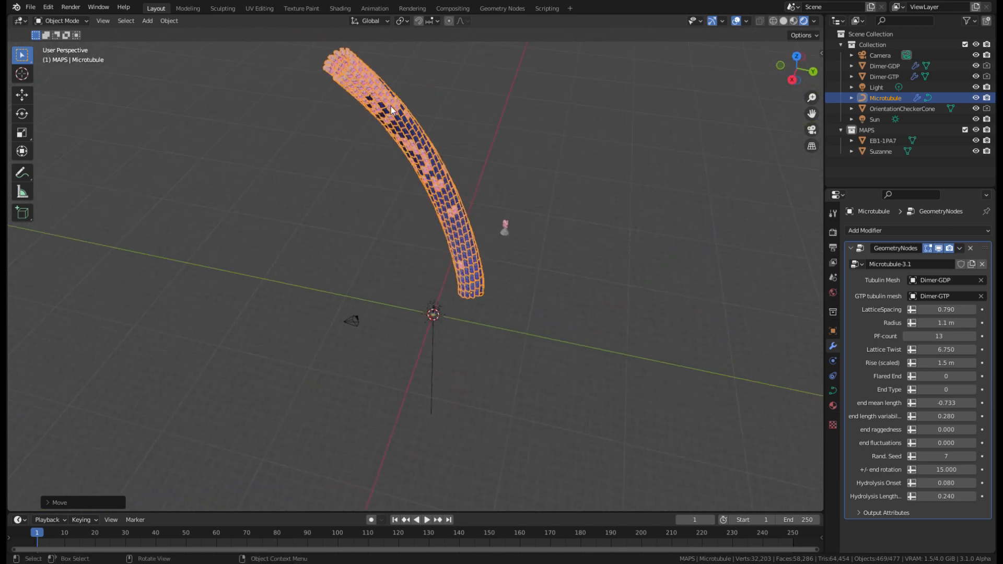
left_click(418, 90)
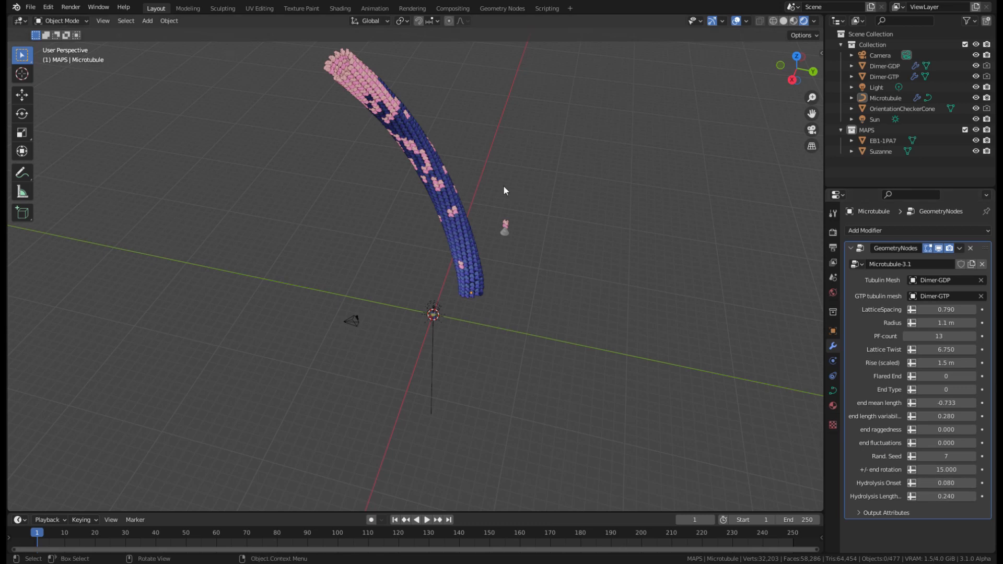
middle_click_drag(503, 188, 391, 180)
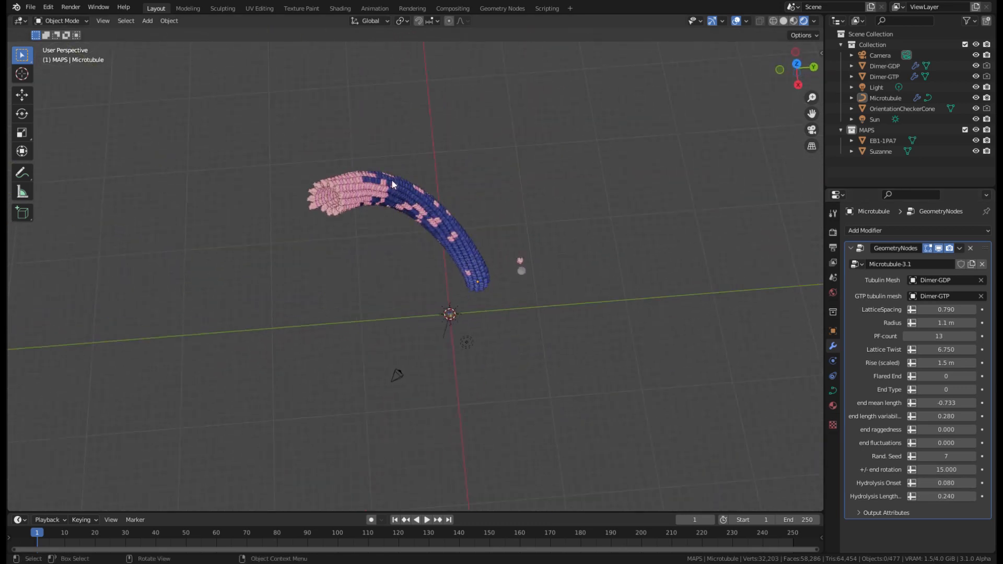
scroll(415, 185, "up", 5)
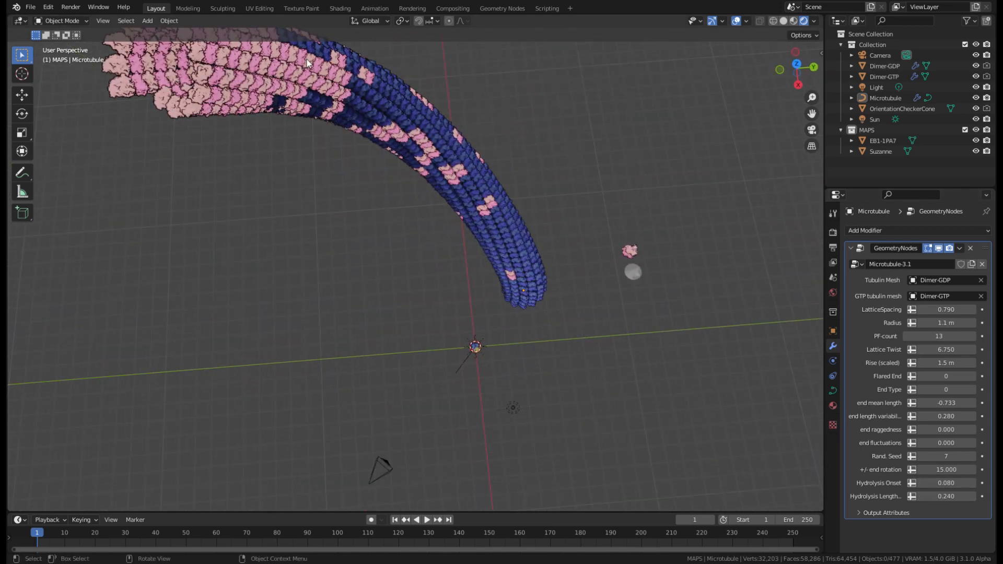
Set the microtubule's Lattice Twist to 0 in its Geometry Nodes modifier and check the protofilament alignment.
left_click(417, 128)
left_click(949, 350)
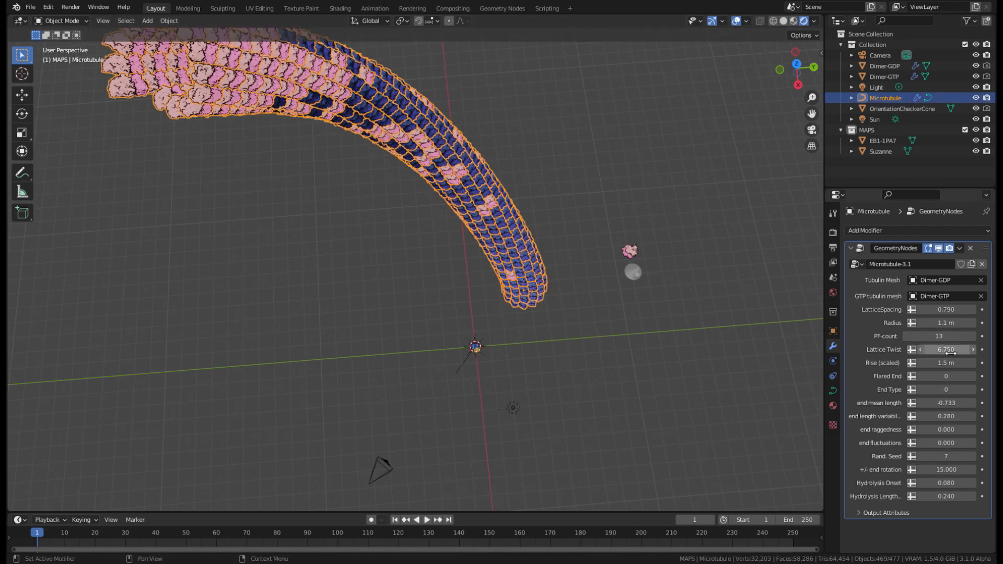
type("0")
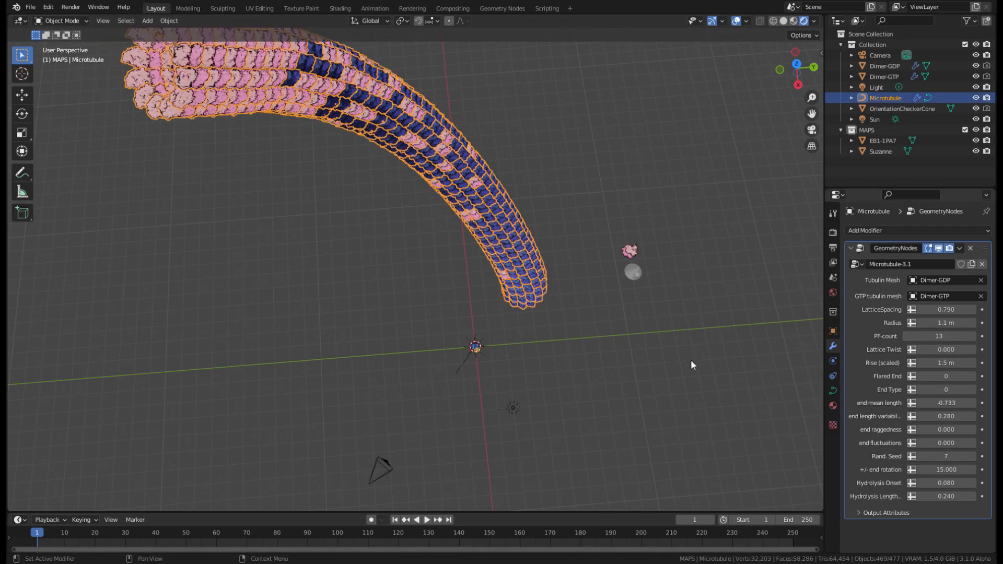
scroll(495, 355, "down", 4)
scroll(494, 354, "up", 4)
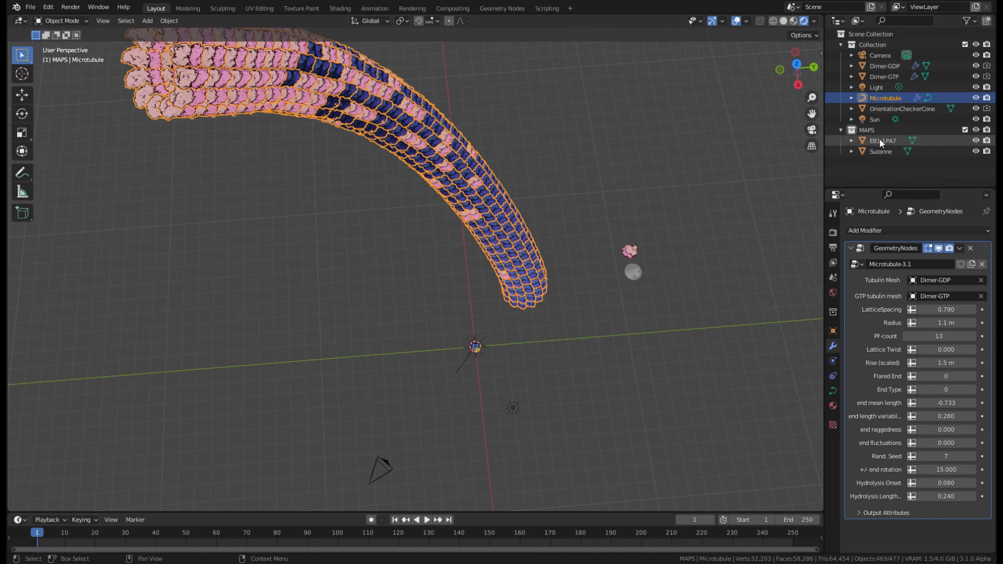
Hide the Dimer-GTP and Dimer-GDP objects in the viewport and select the Suzanne mesh in the MAPS collection.
middle_click_drag(572, 340, 730, 152)
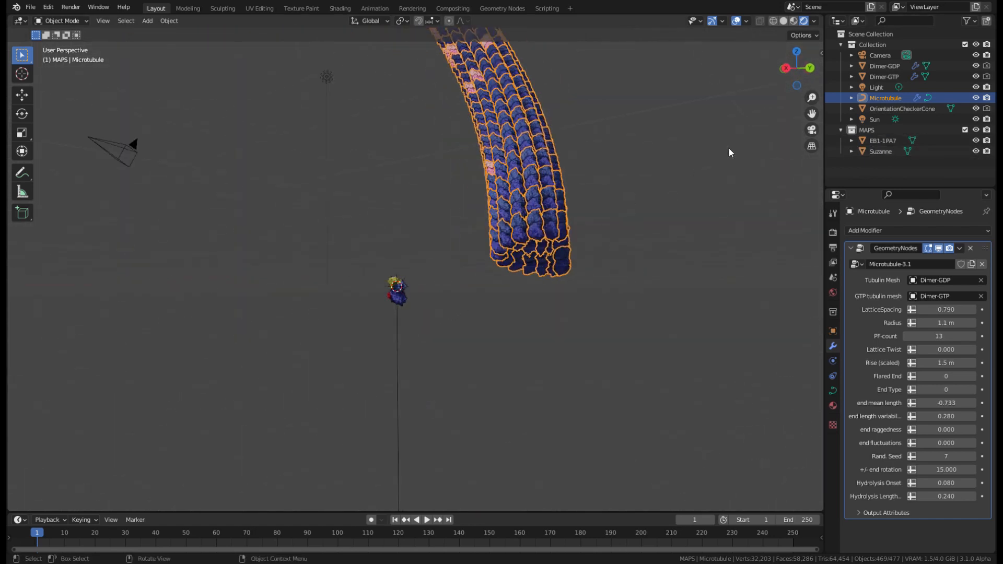
left_click(976, 76)
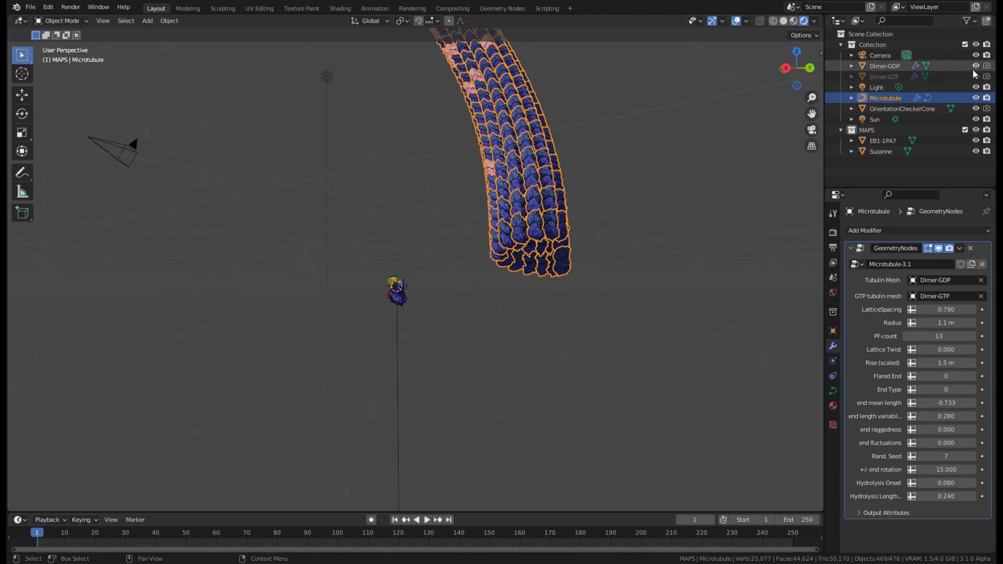
left_click(973, 66)
middle_click_drag(406, 309, 500, 354)
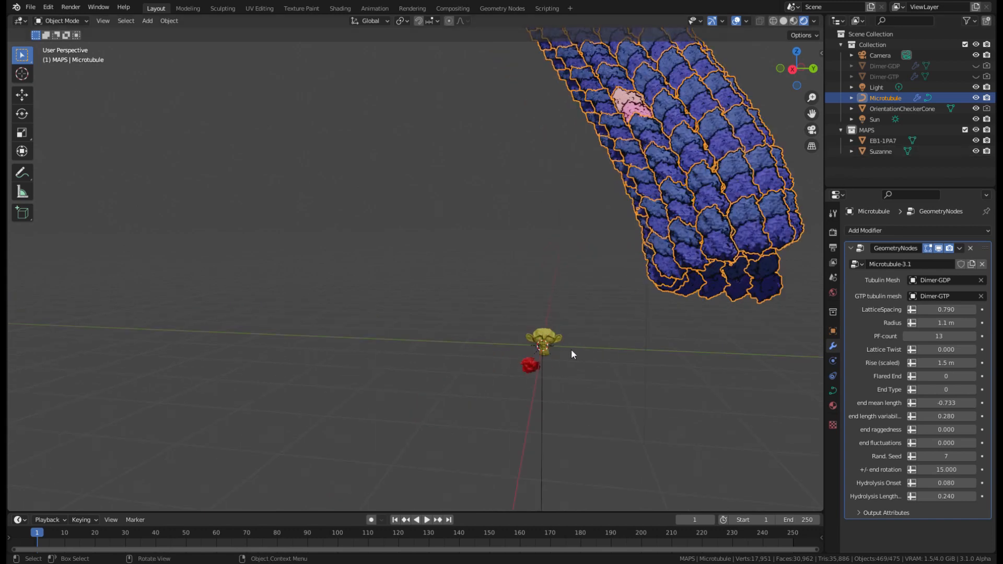
left_click(547, 344)
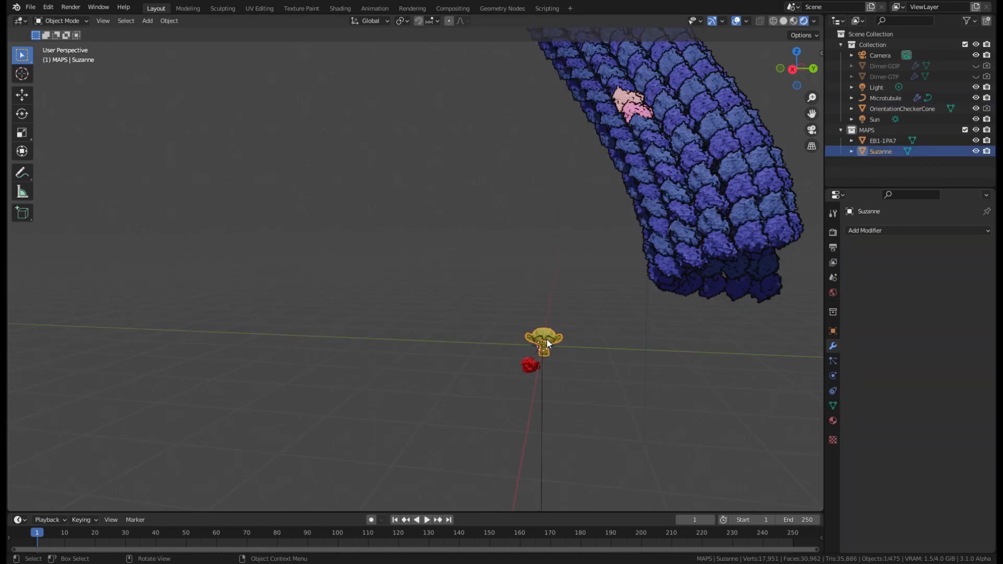
Select the EB1-1PA7 object, examine the microtubule's dimer pattern along its length, and highlight the MAPS collection in the outliner.
left_click(531, 365)
middle_click_drag(567, 332, 556, 270)
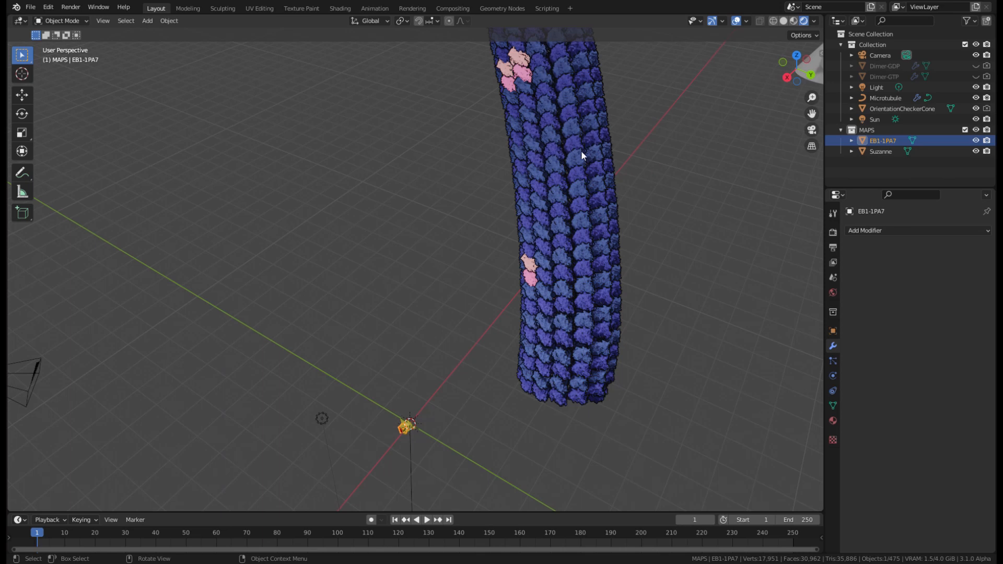
middle_click_drag(581, 152, 450, 127)
scroll(484, 210, "up", 5)
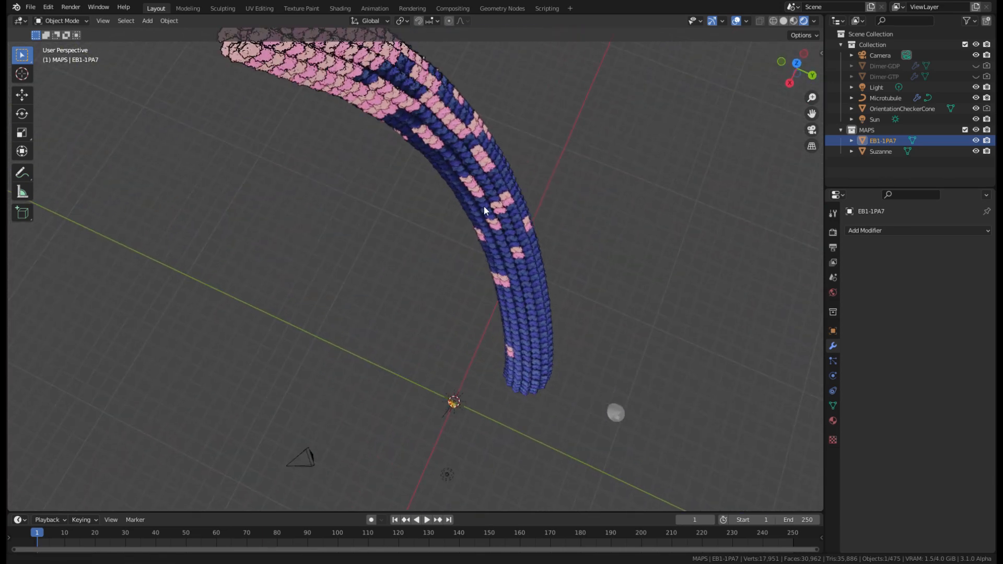
mouse_move(483, 206)
middle_mouse_down()
mouse_move(520, 215)
mouse_move(561, 206)
mouse_move(479, 190)
mouse_move(490, 192)
middle_mouse_up()
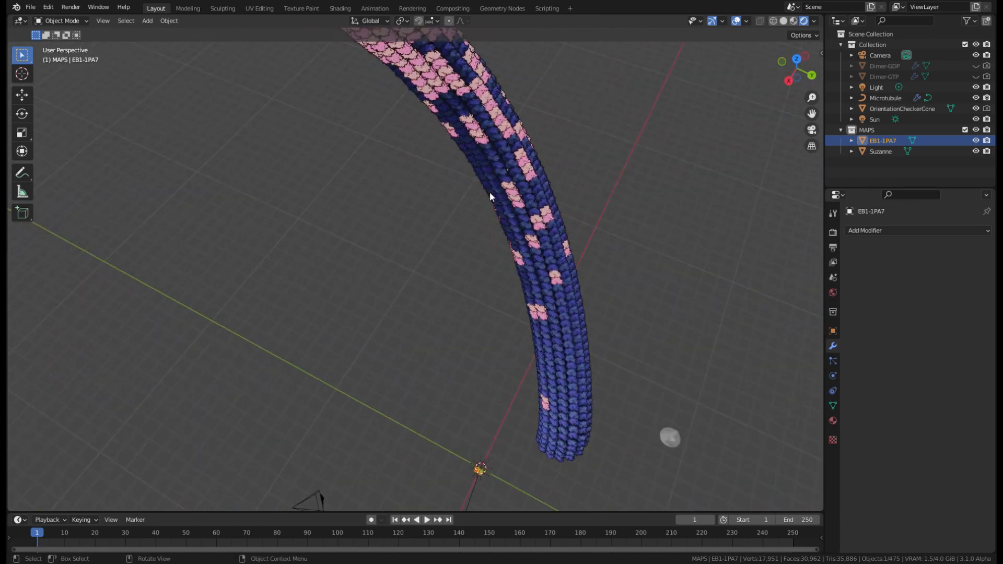
middle_click_drag(546, 405, 568, 337)
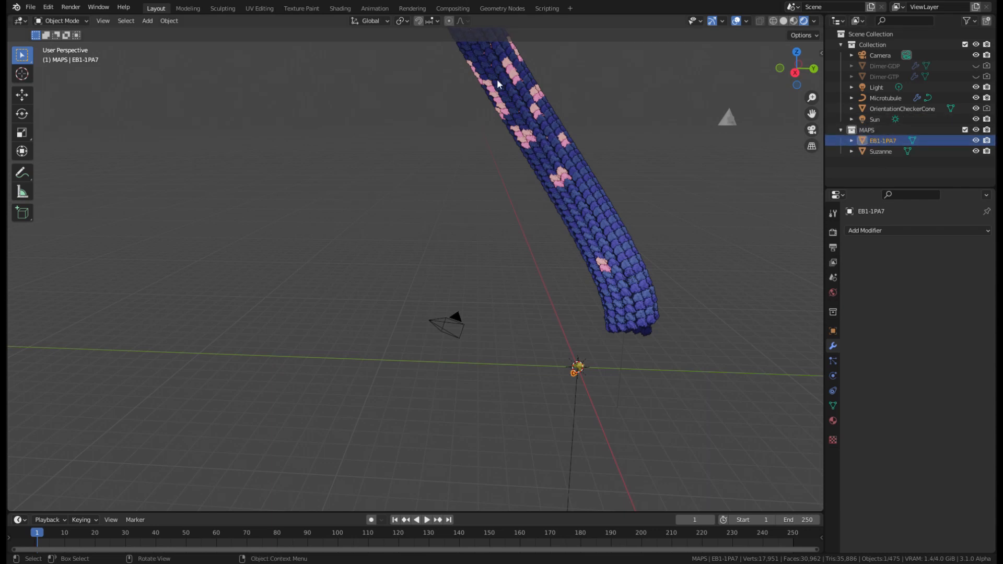
left_click(880, 131)
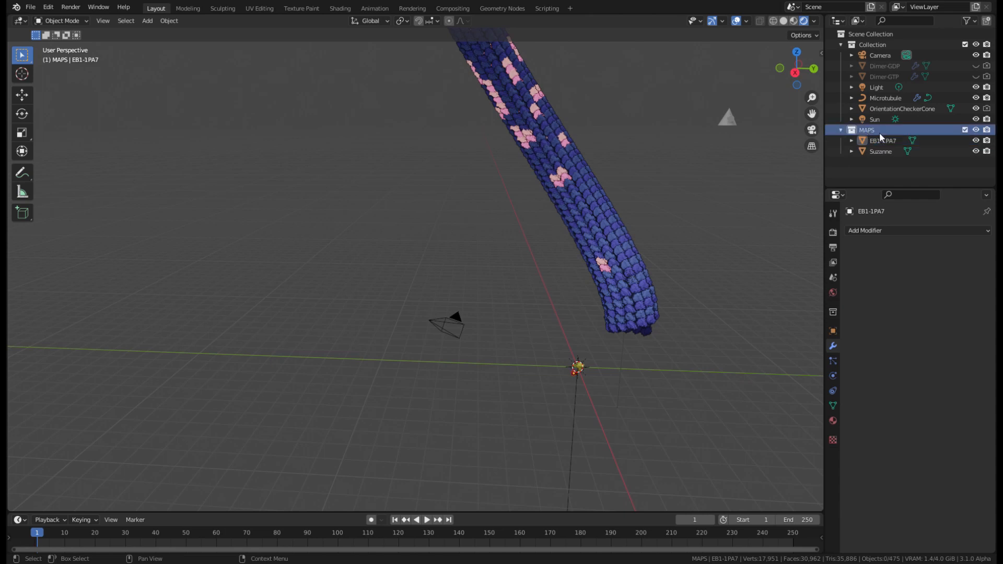
right_click(861, 129)
left_click(896, 153)
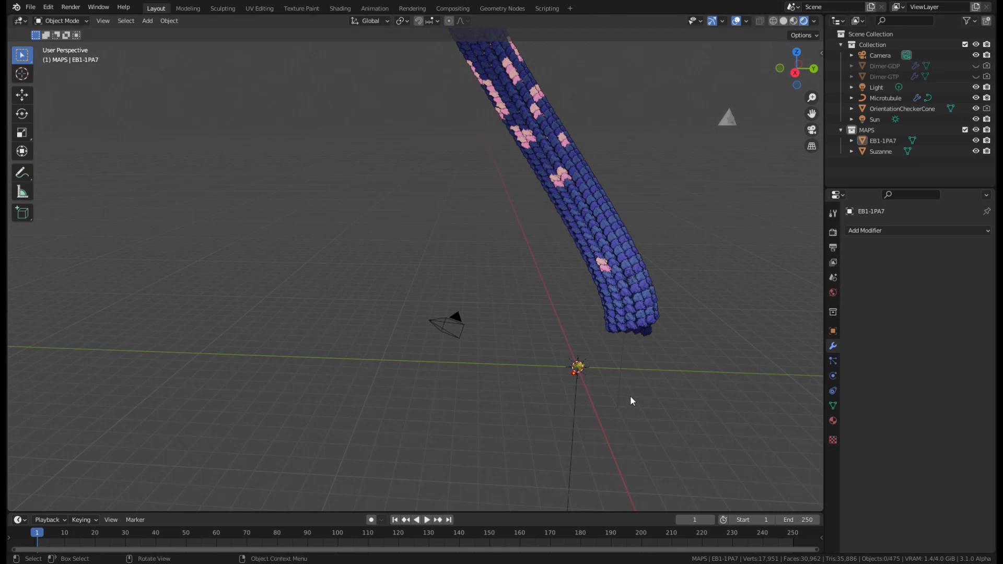
Examine the EB1-1PA7 and Suzanne objects at the world origin in relation to the whole microtubule.
middle_click_drag(615, 360, 553, 343)
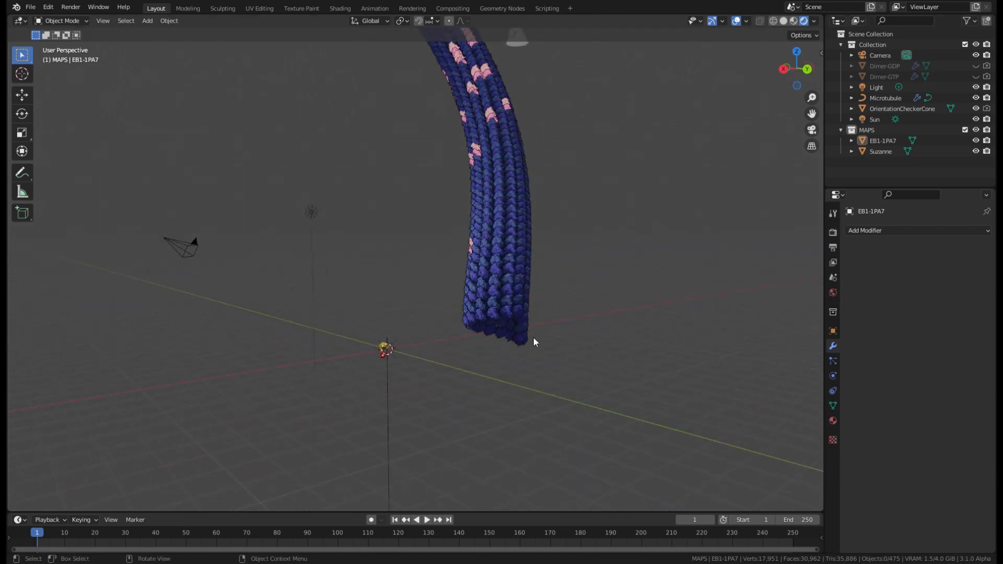
scroll(363, 375, "up", 8)
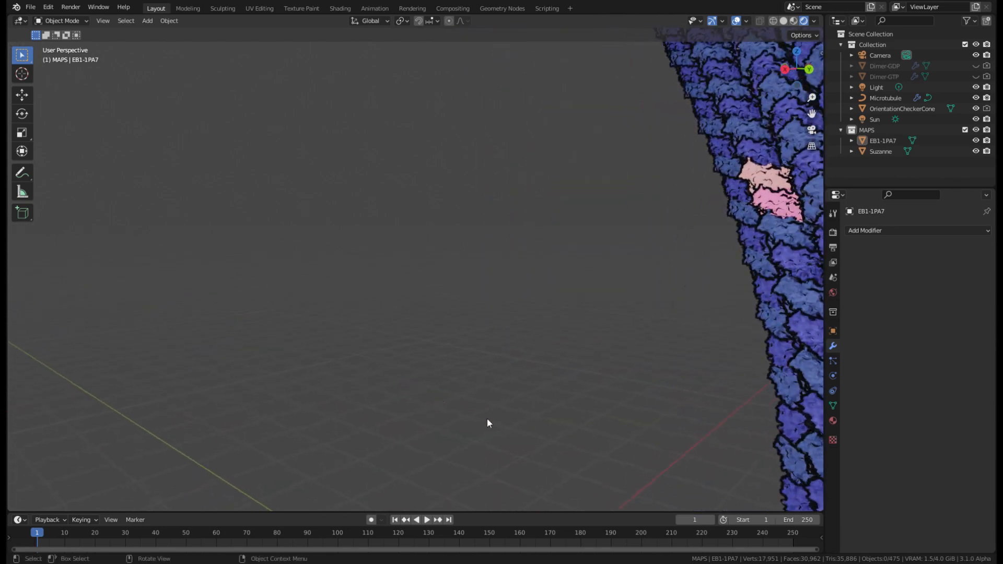
scroll(518, 418, "down", 6)
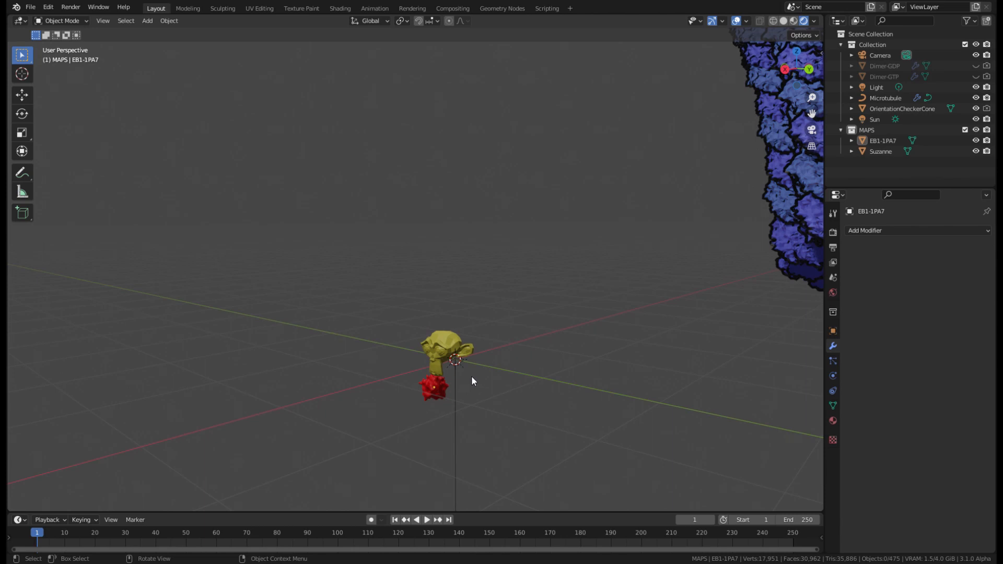
scroll(473, 375, "down", 6)
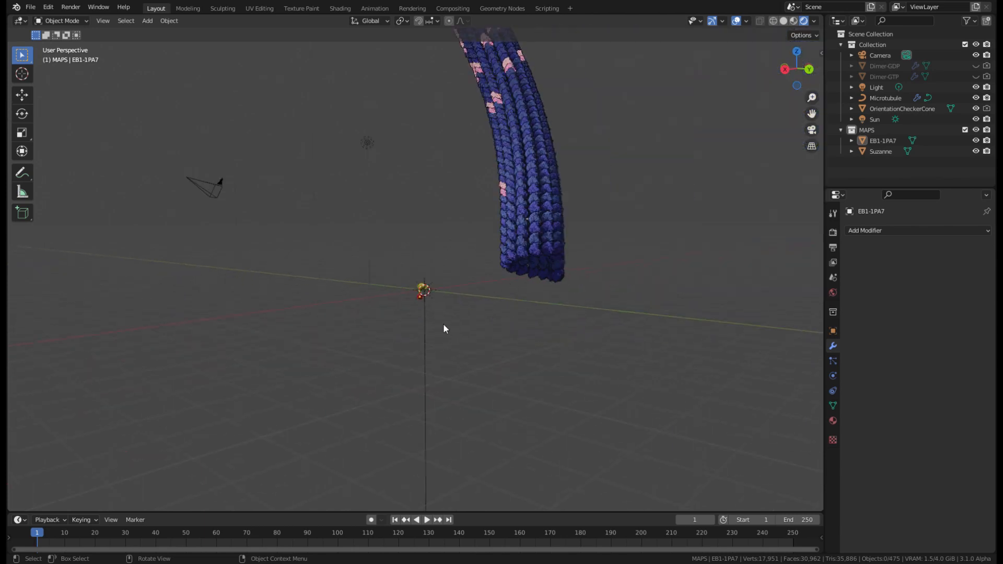
scroll(441, 286, "up", 2)
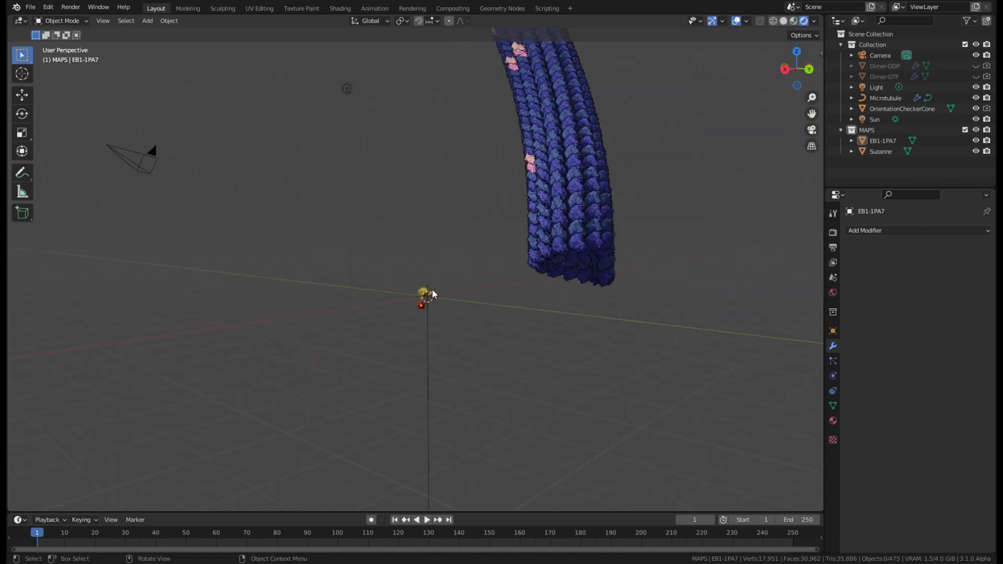
middle_click_drag(598, 152, 459, 246)
middle_click_drag(396, 238, 490, 342)
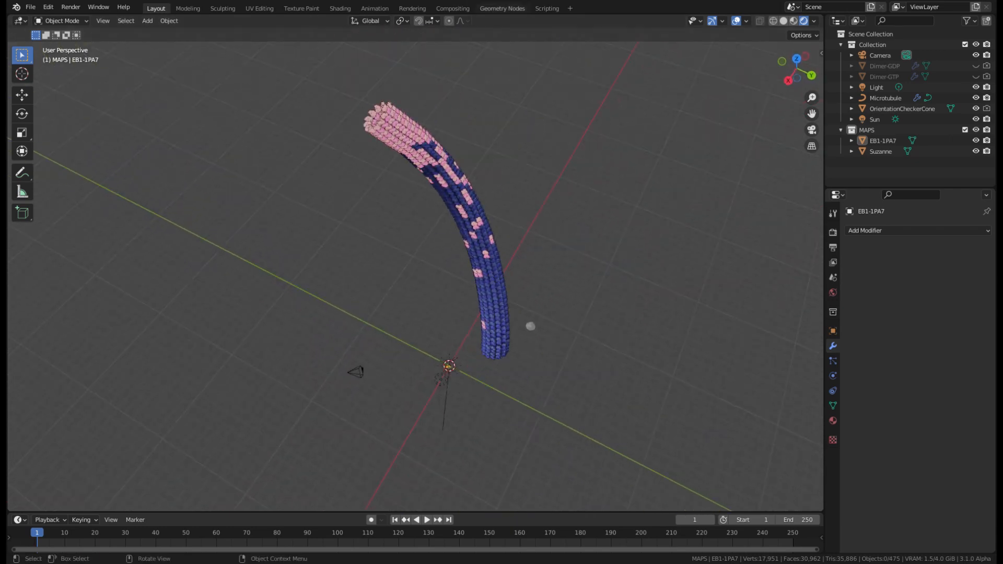
Open the microtubule's geometry node tree and set the Collection Info node in the MAPs & More frame to the MAPS collection.
left_click(497, 11)
middle_click_drag(561, 124, 637, 111)
left_click(651, 125)
scroll(379, 406, "down", 2)
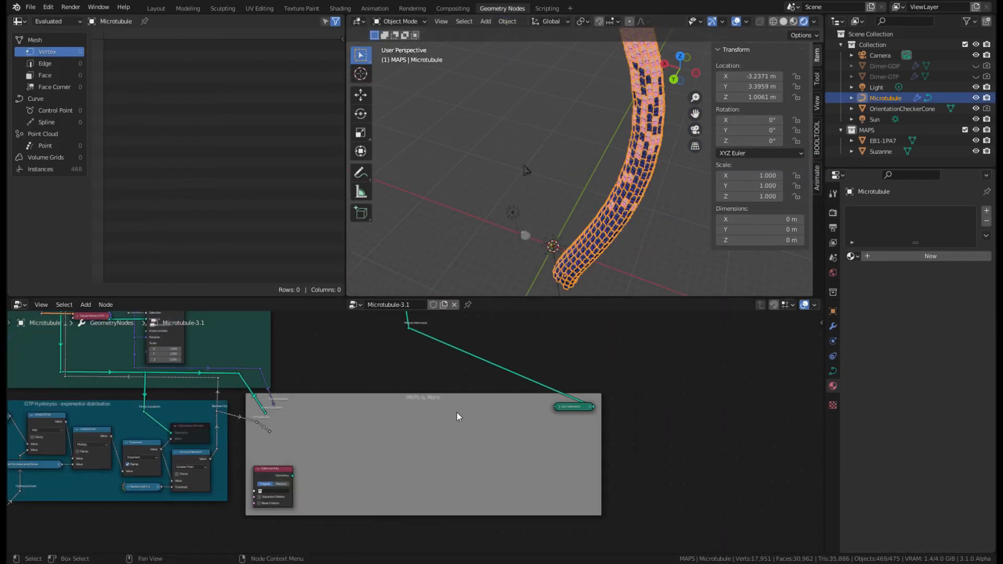
middle_click_drag(379, 405, 464, 373)
scroll(468, 340, "up", 1)
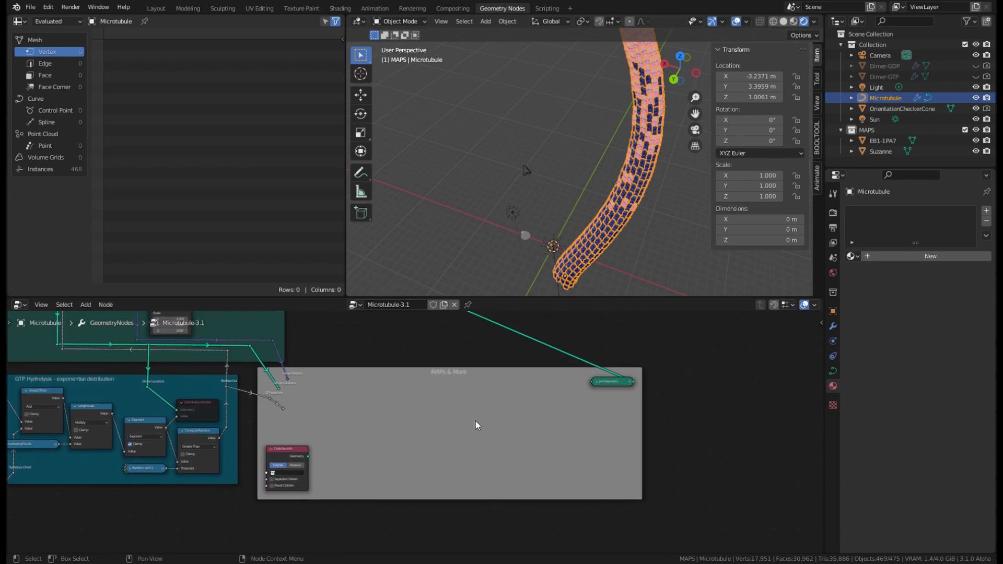
scroll(476, 425, "up", 2)
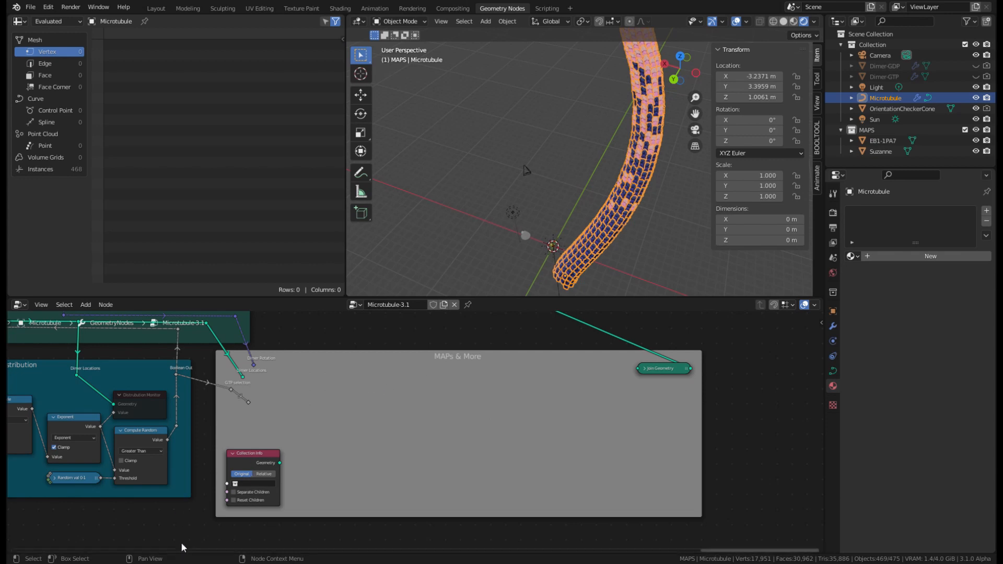
scroll(224, 516, "up", 3)
scroll(204, 486, "down", 2)
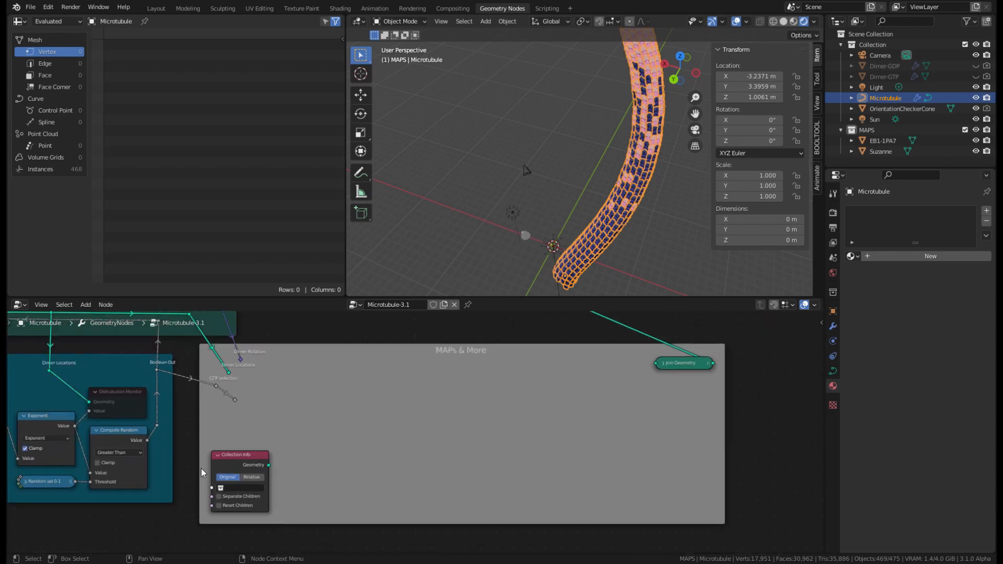
left_click(239, 489)
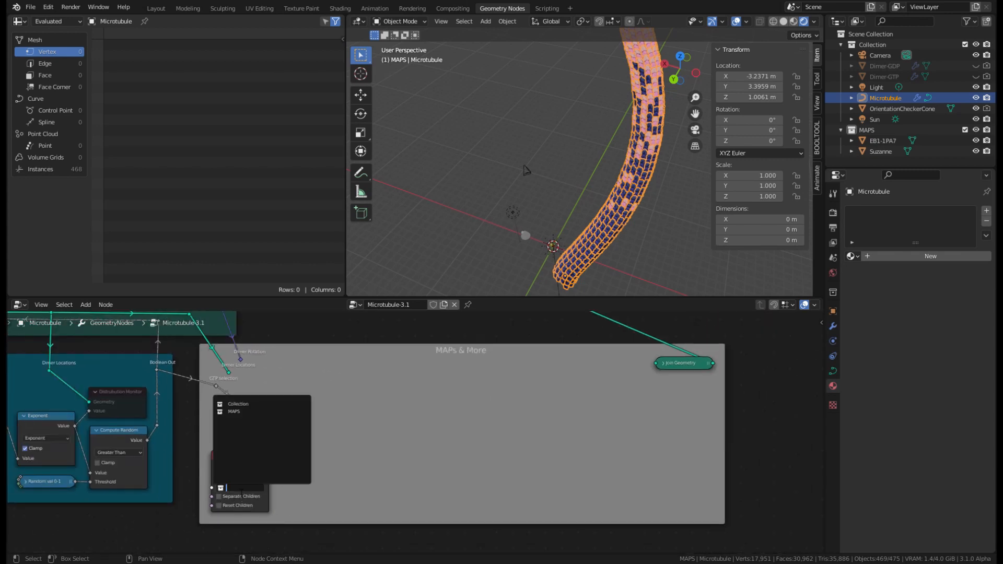
left_click(243, 411)
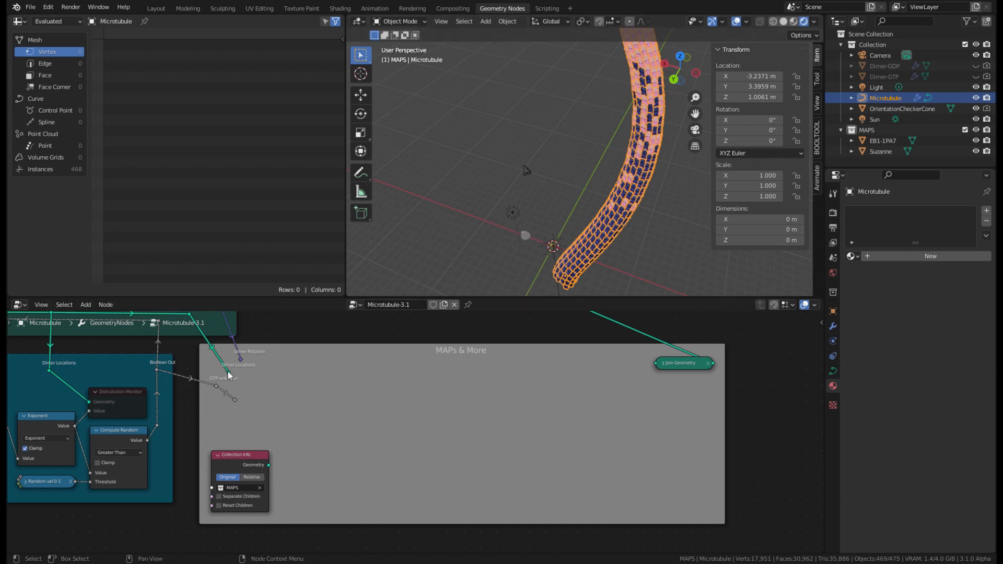
Add an Instance on Points node fed by Dimer Locations and connect its Instances output to the Join Geometry node.
left_click_drag(228, 372, 434, 392)
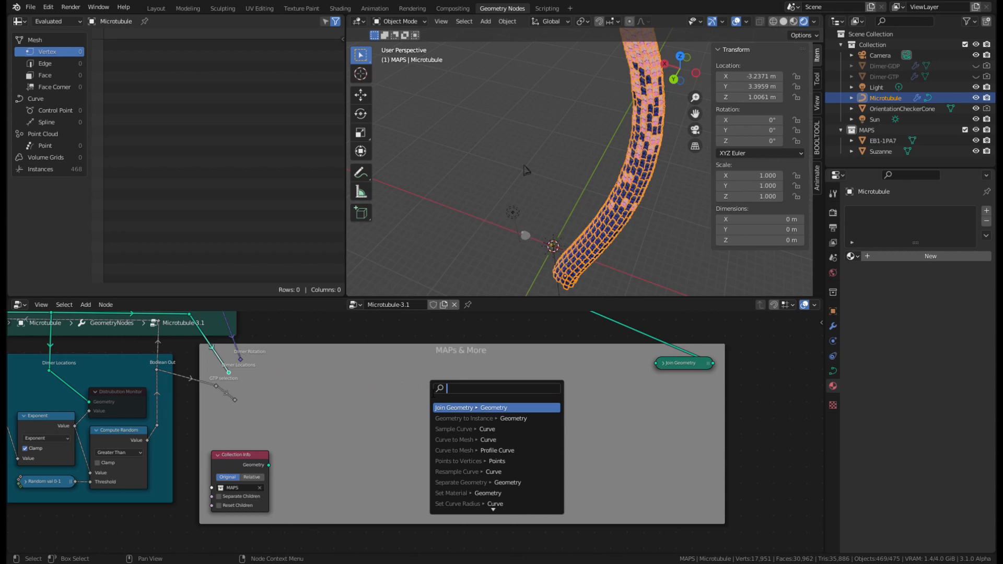
type("instan")
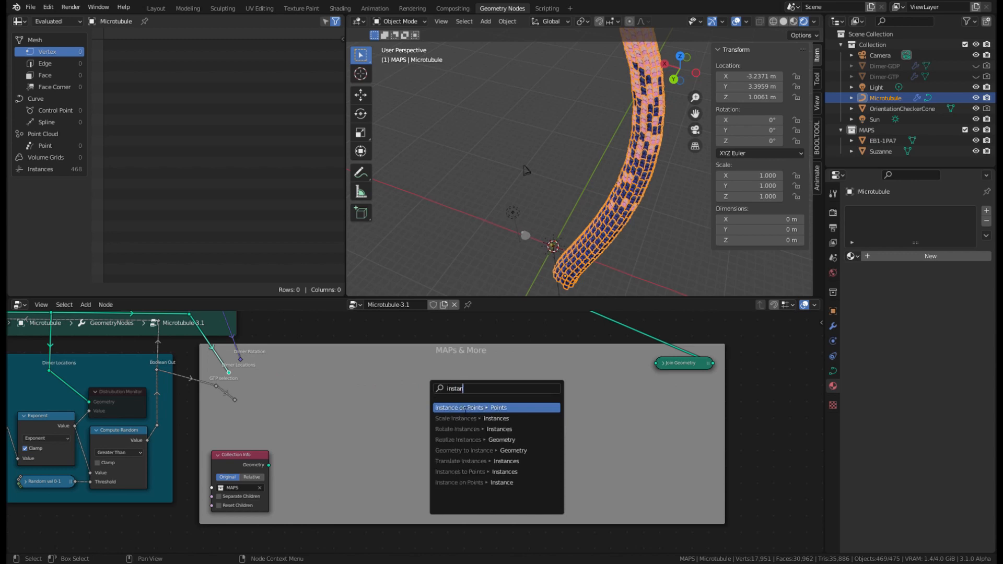
left_click(465, 408)
left_click(462, 394)
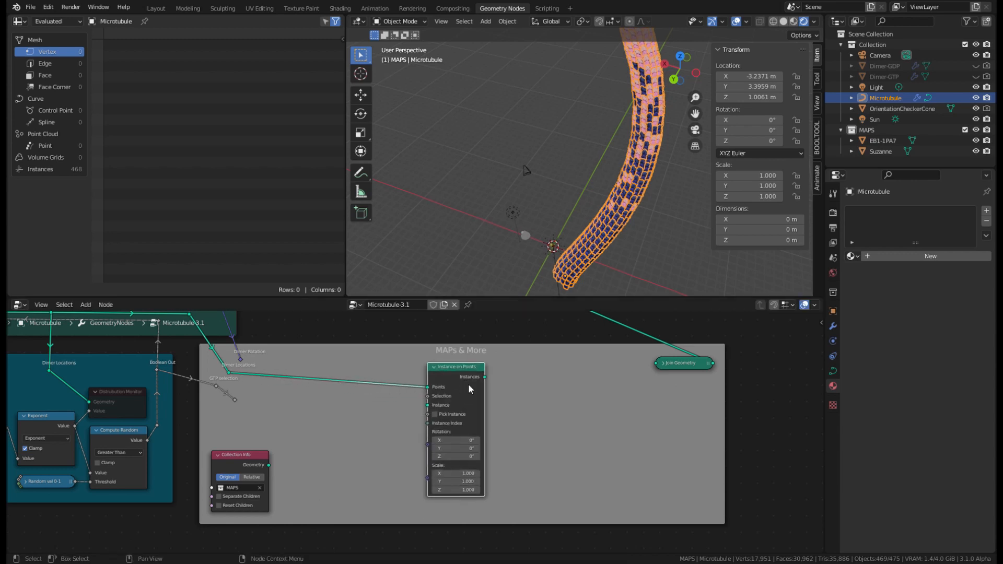
left_click_drag(485, 377, 655, 364)
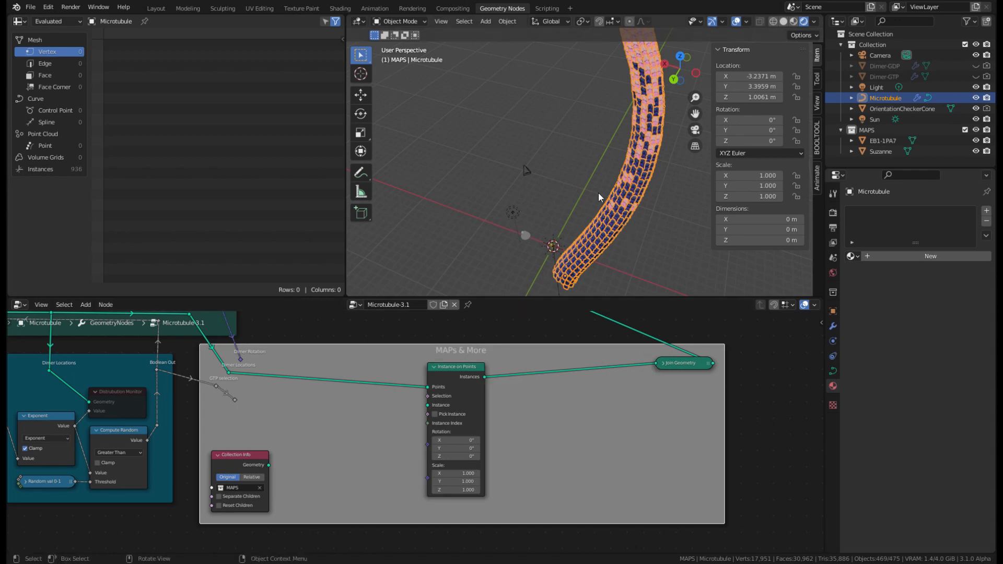
In solid shading, connect the Collection Info geometry to the Instance input of Instance on Points and Dimer Rotation to its Rotation input.
middle_click_drag(598, 192, 591, 191)
left_click(783, 21)
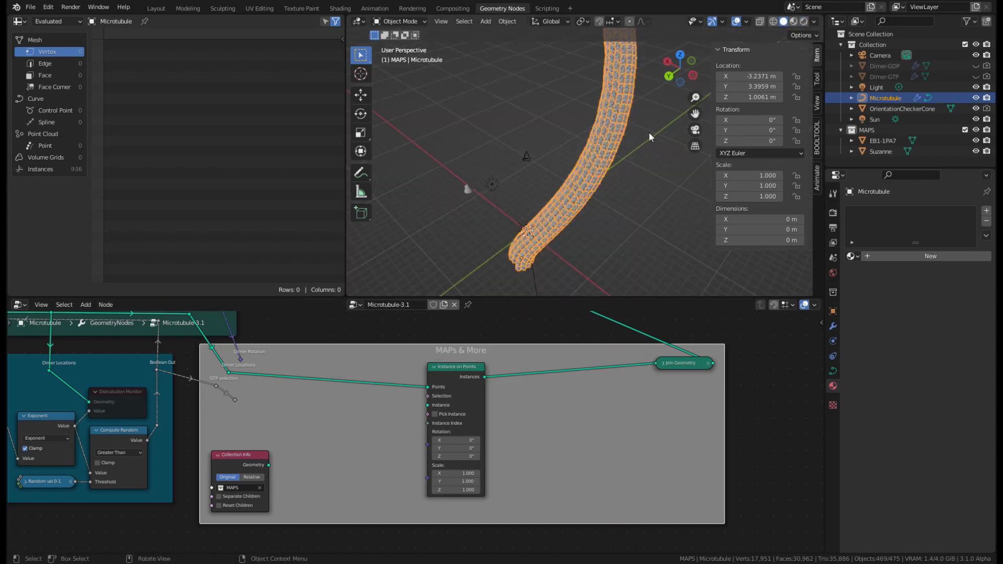
scroll(551, 139, "up", 5)
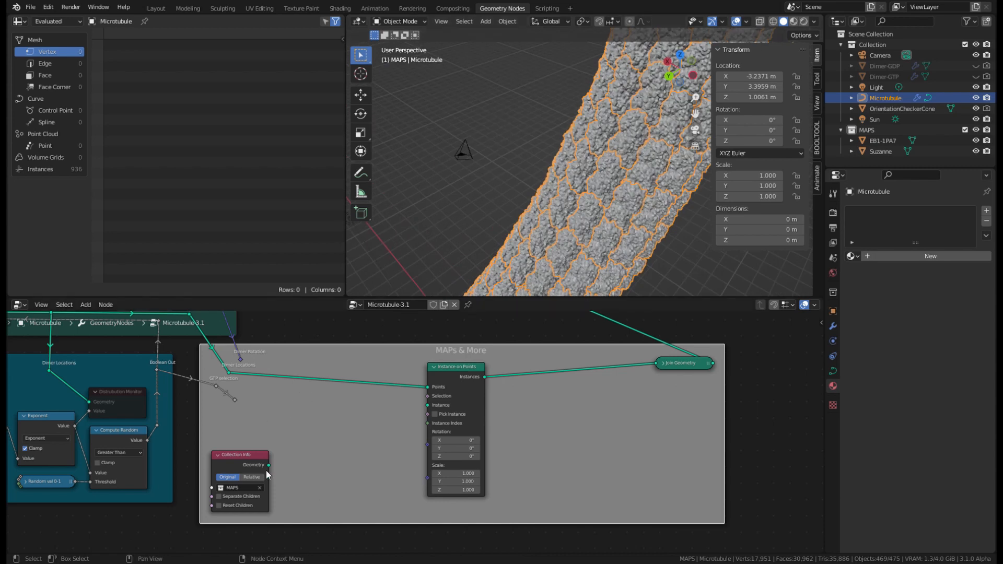
left_click_drag(268, 465, 428, 406)
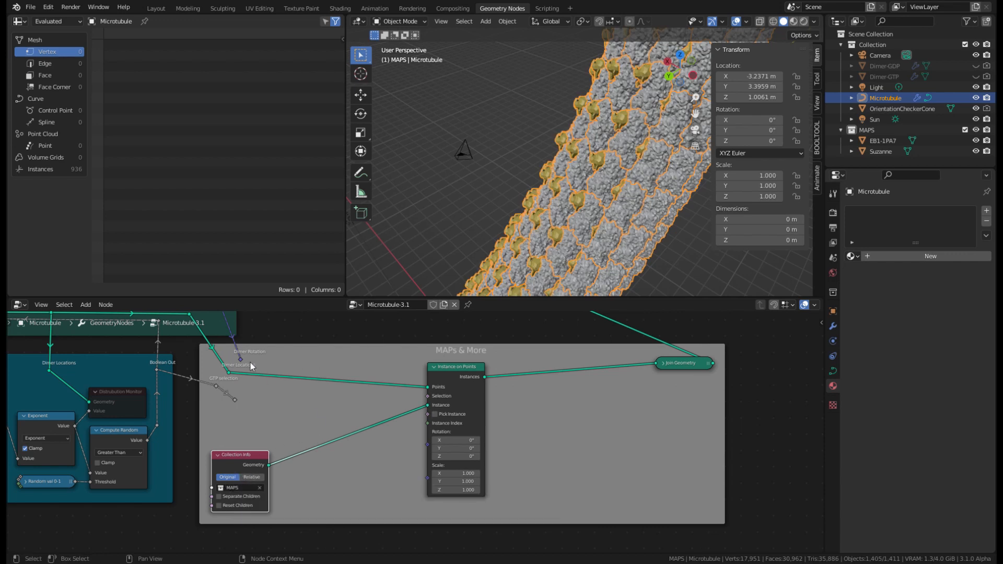
left_click_drag(240, 360, 429, 443)
Move the MAPS source objects outward along X, placing EB1-1PA7 at about 1.96 m and Suzanne at about 1.07 m.
scroll(601, 232, "down", 5)
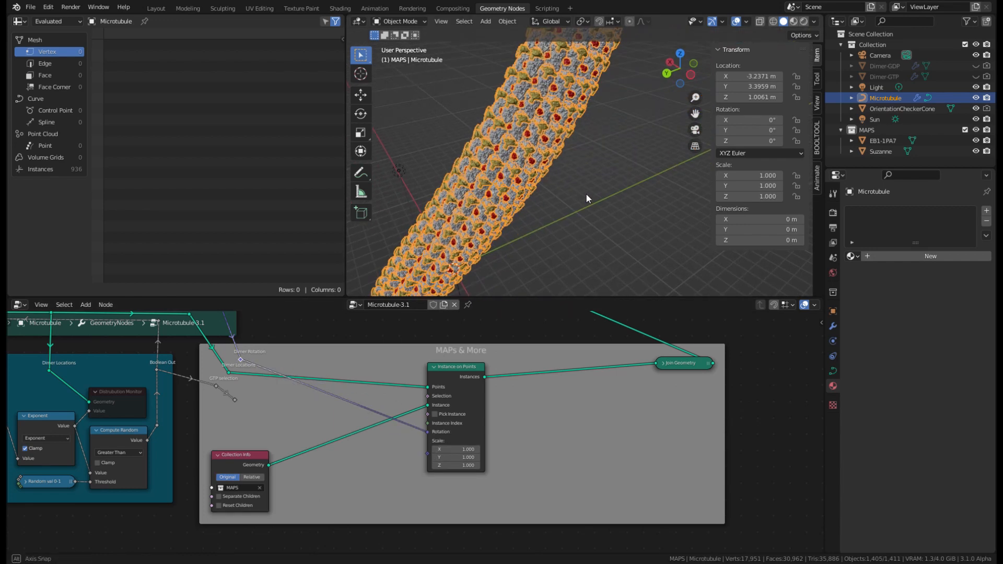
middle_click_drag(585, 193, 576, 239)
scroll(569, 172, "up", 5)
scroll(570, 172, "down", 3)
left_click(576, 226)
mouse_move(577, 226)
left_mouse_down()
mouse_move(555, 230)
mouse_move(575, 228)
mouse_move(564, 211)
left_mouse_up()
middle_click_drag(564, 211, 574, 186)
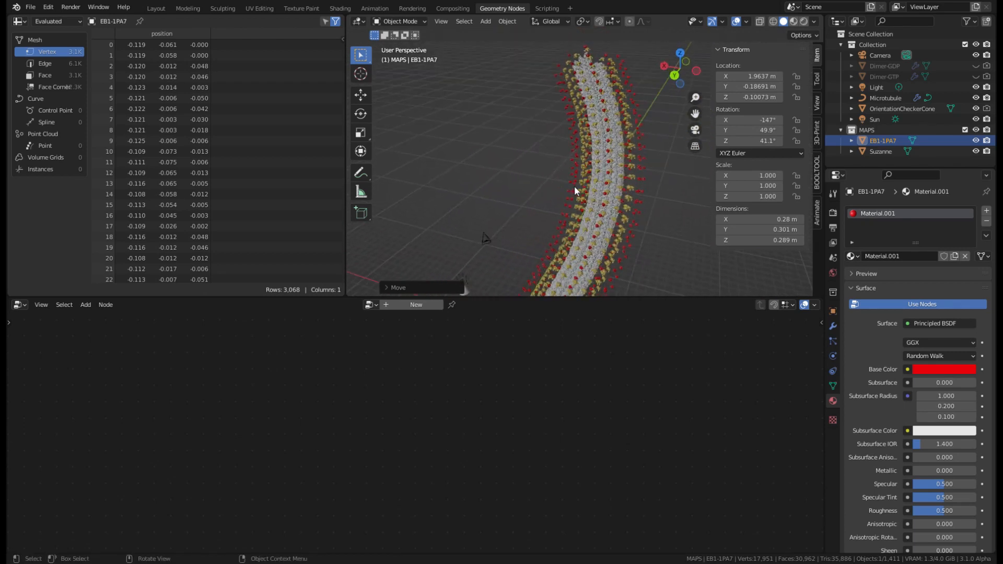
scroll(615, 186, "up", 6)
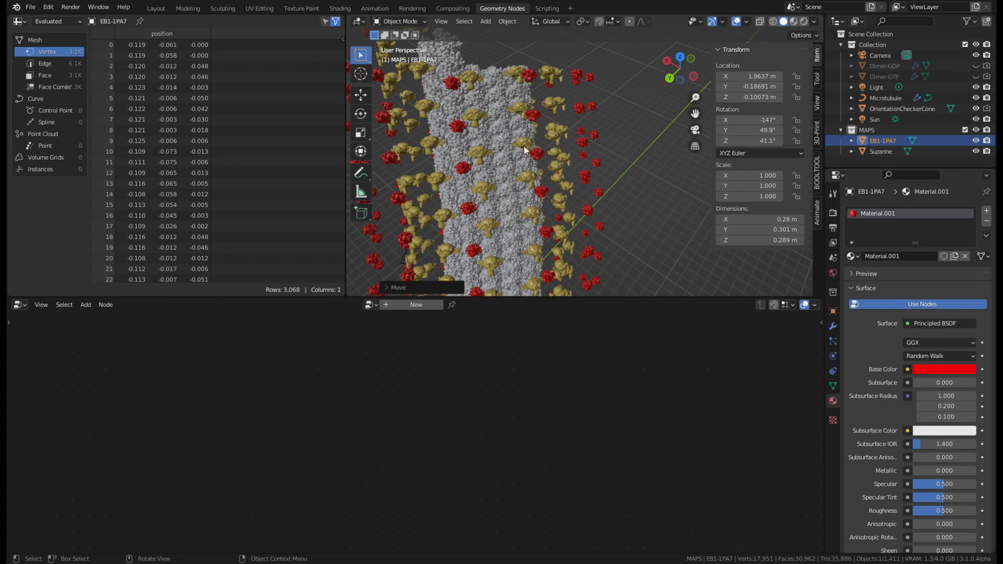
Examine the MAPS instances around the selected microtubule, and check the Suzanne and EB1-1PA7 source positions relative to the world origin.
left_click(524, 150)
middle_click_drag(520, 142, 606, 178)
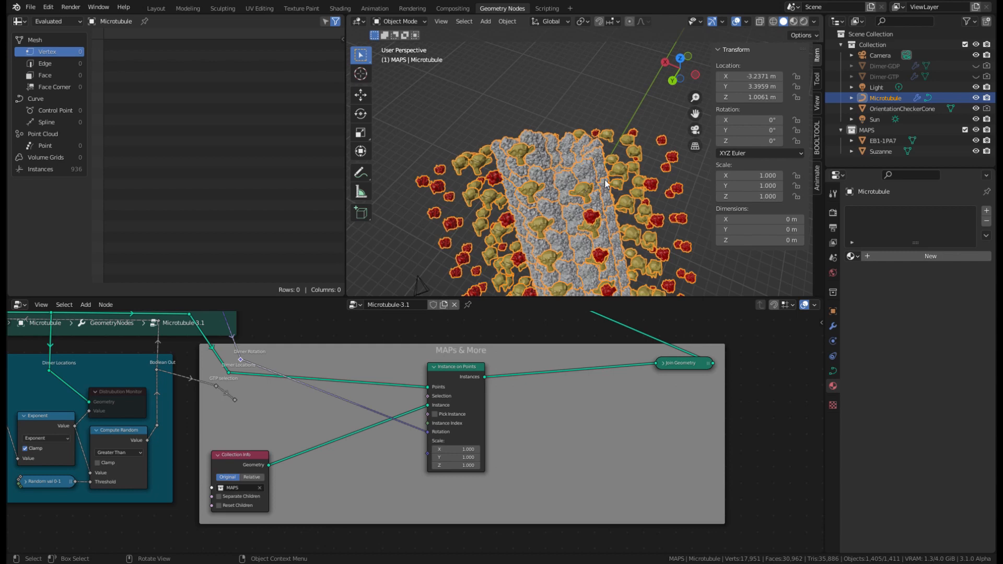
middle_click_drag(604, 180, 660, 224)
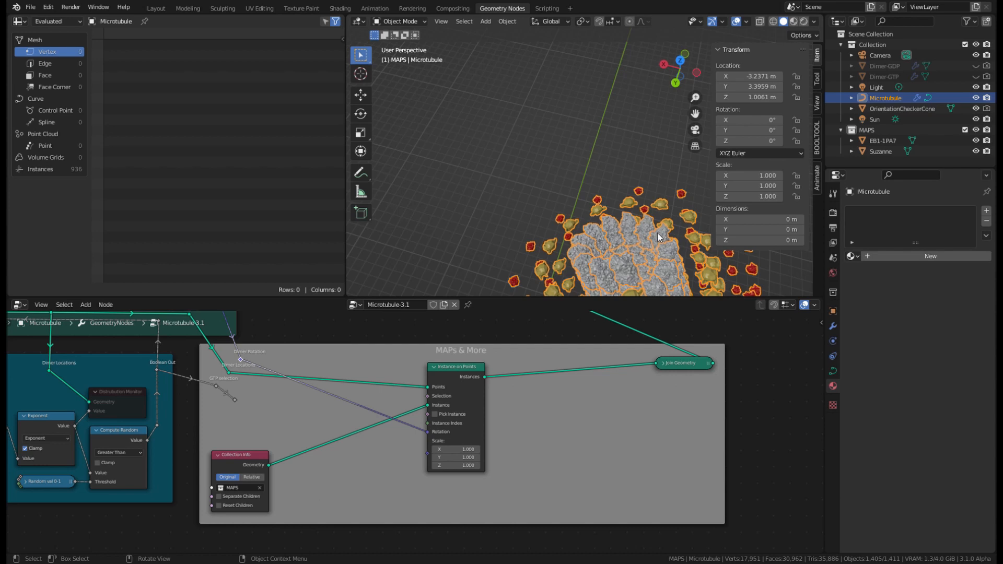
middle_click_drag(611, 238, 468, 203)
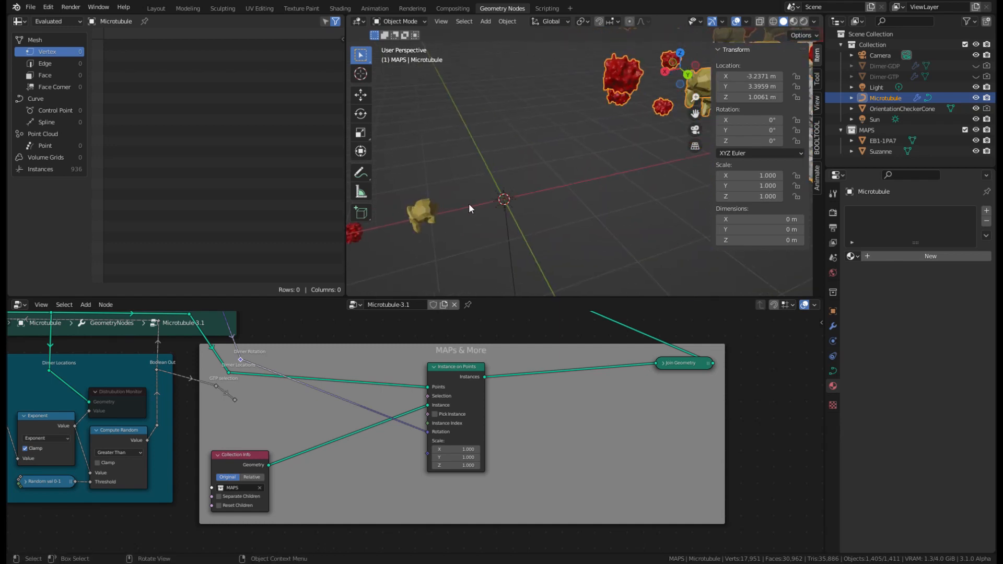
left_click(422, 221)
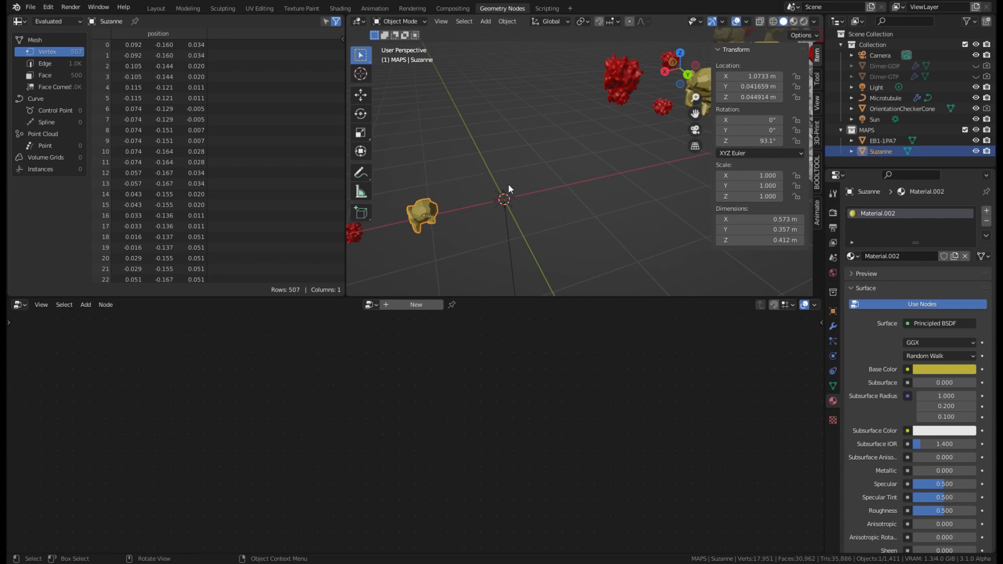
scroll(508, 184, "down", 10)
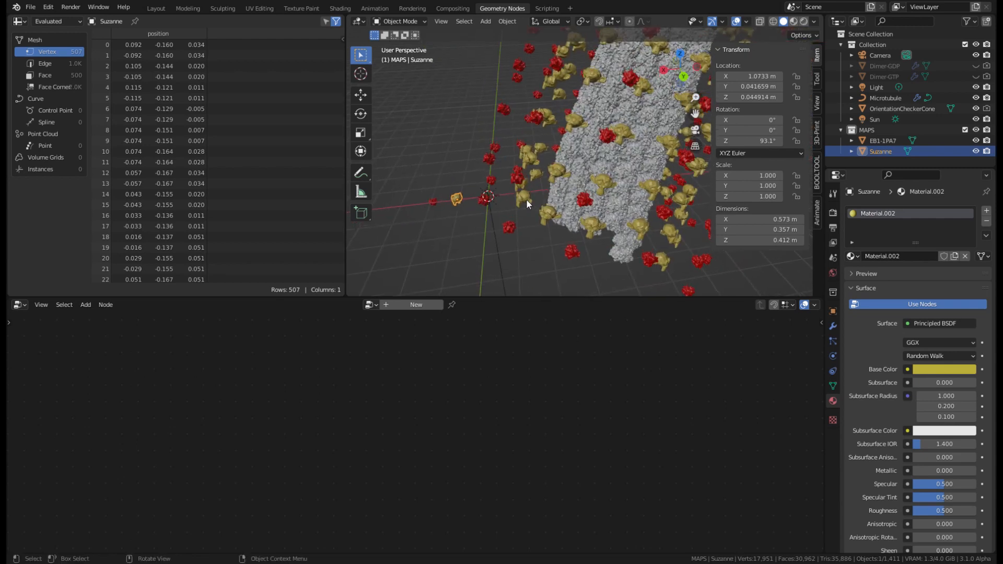
scroll(435, 216, "up", 3)
middle_click_drag(406, 209, 512, 186)
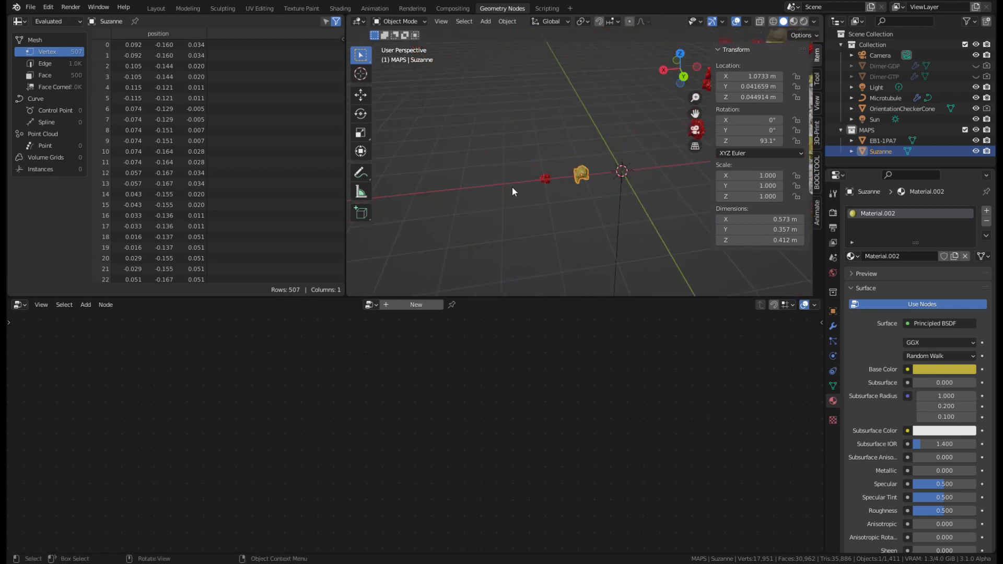
left_click(544, 183)
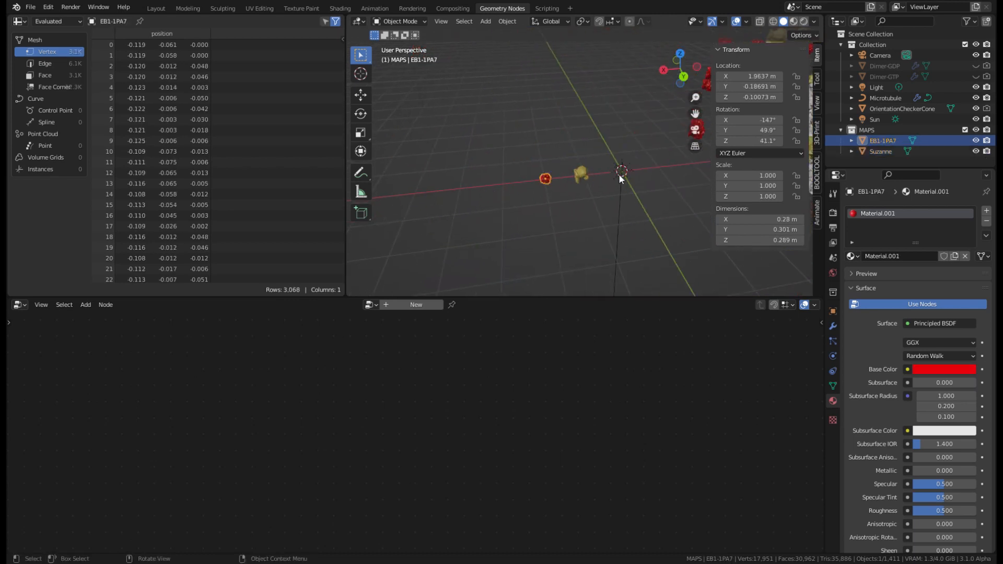
Unhide Dimer-GTP and Dimer-GDP in the viewport and show the Microtubule's Geometry Nodes modifier settings.
middle_click_drag(556, 181, 602, 176)
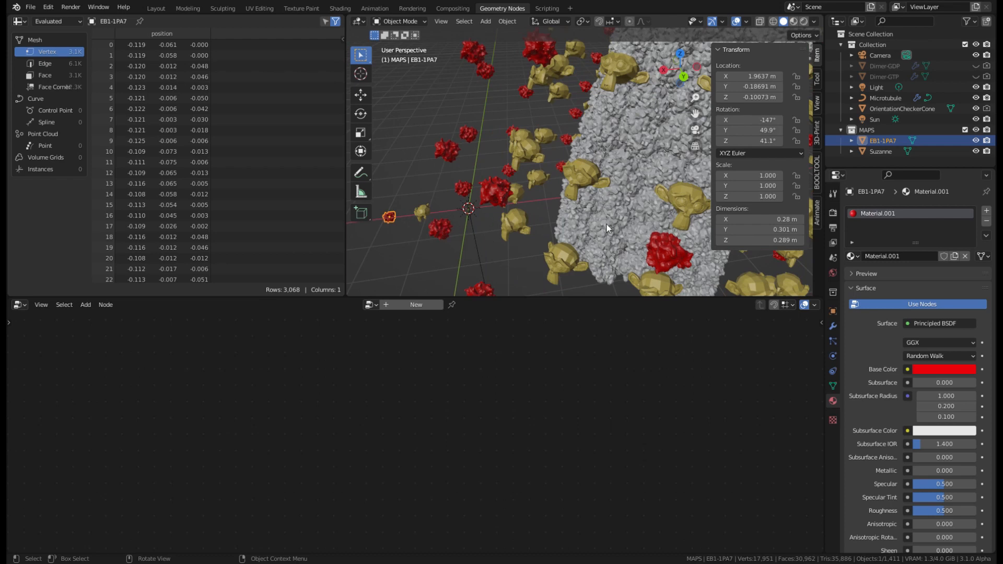
scroll(634, 151, "down", 3)
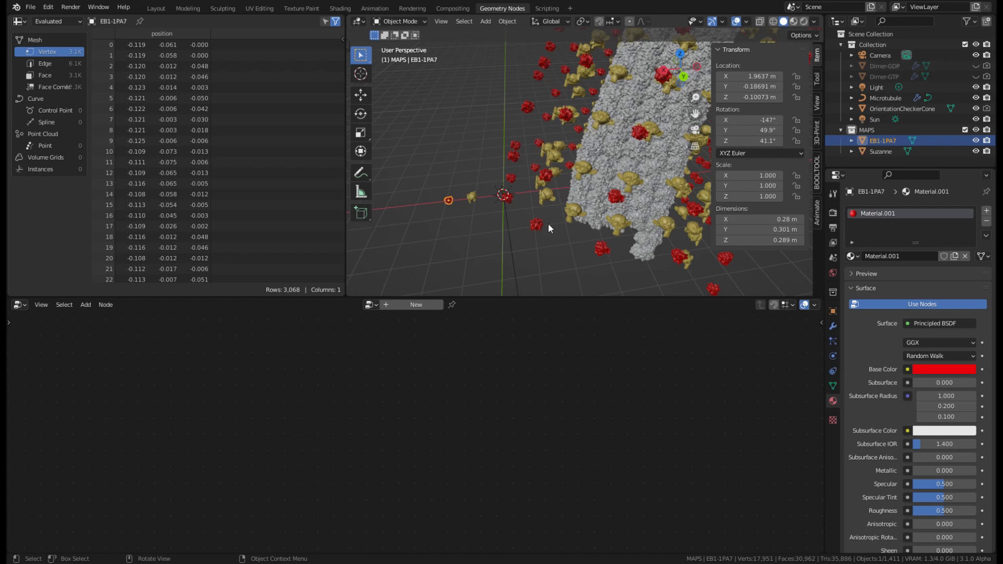
middle_click_drag(526, 220, 604, 239)
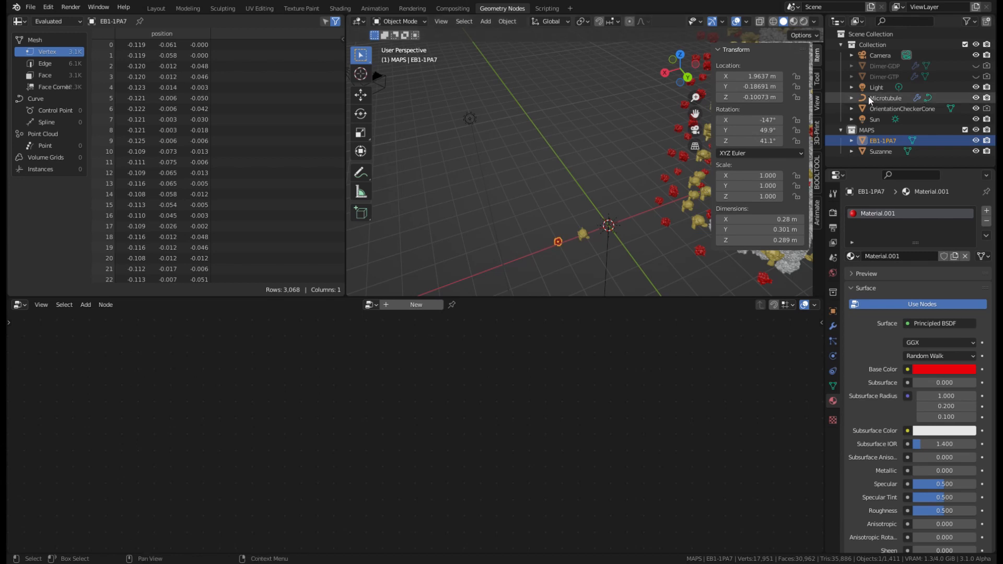
left_click(974, 77)
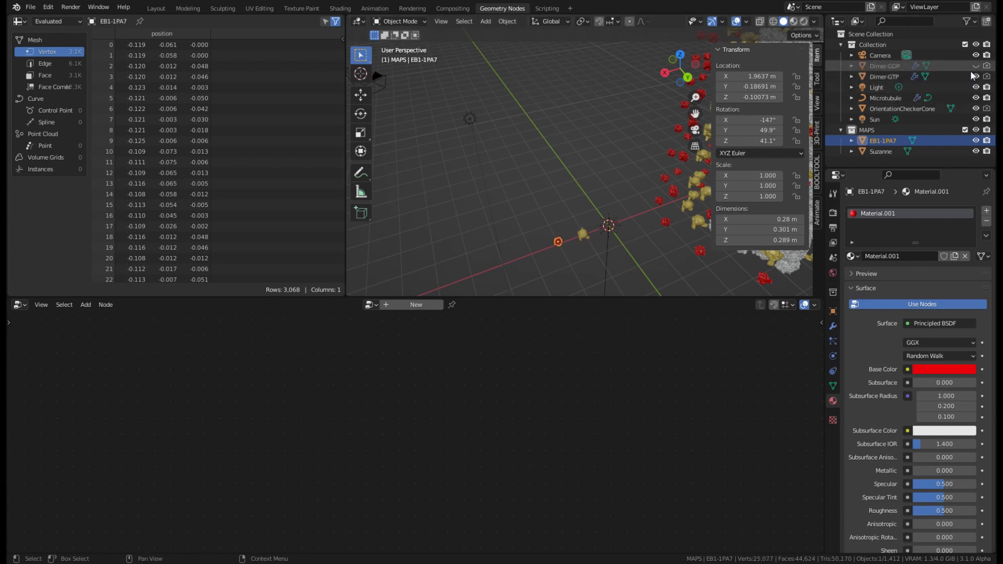
scroll(692, 150, "down", 2)
middle_click_drag(616, 150, 669, 117)
left_click(664, 138)
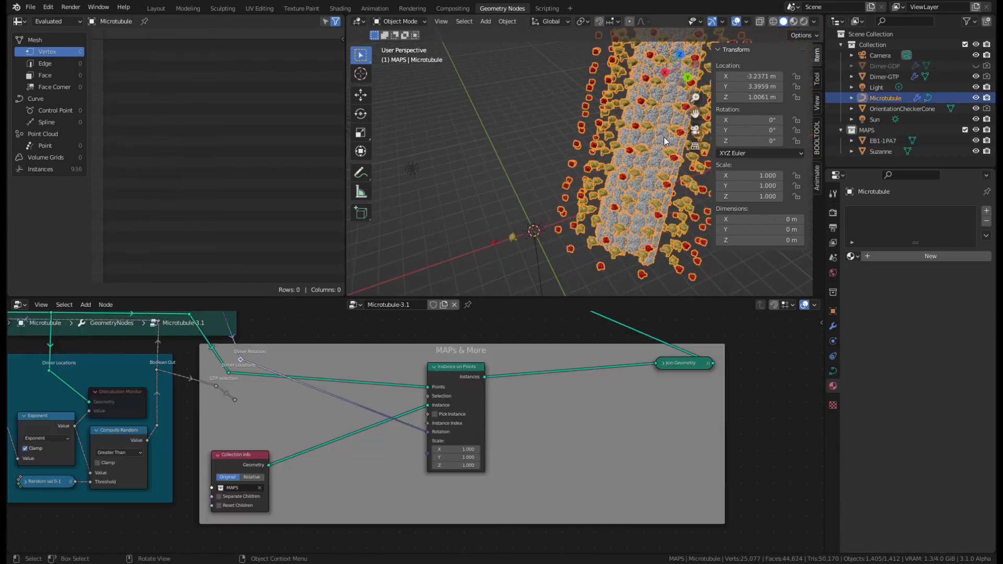
left_click(833, 326)
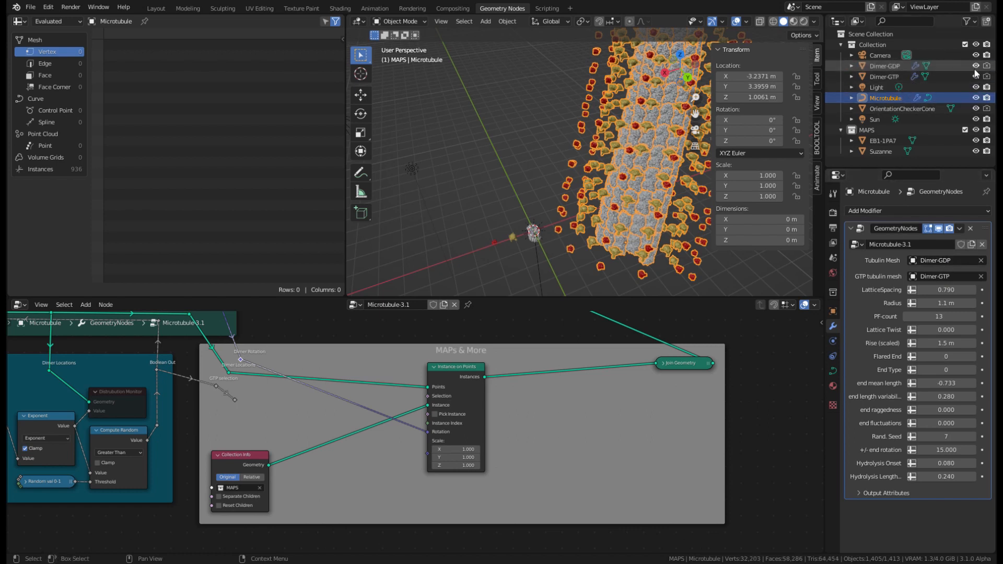
Move Dimer-GDP away from the world origin and set its X, Y and Z location back to 0 m.
scroll(522, 235, "up", 5)
scroll(491, 277, "down", 3)
left_click(509, 264)
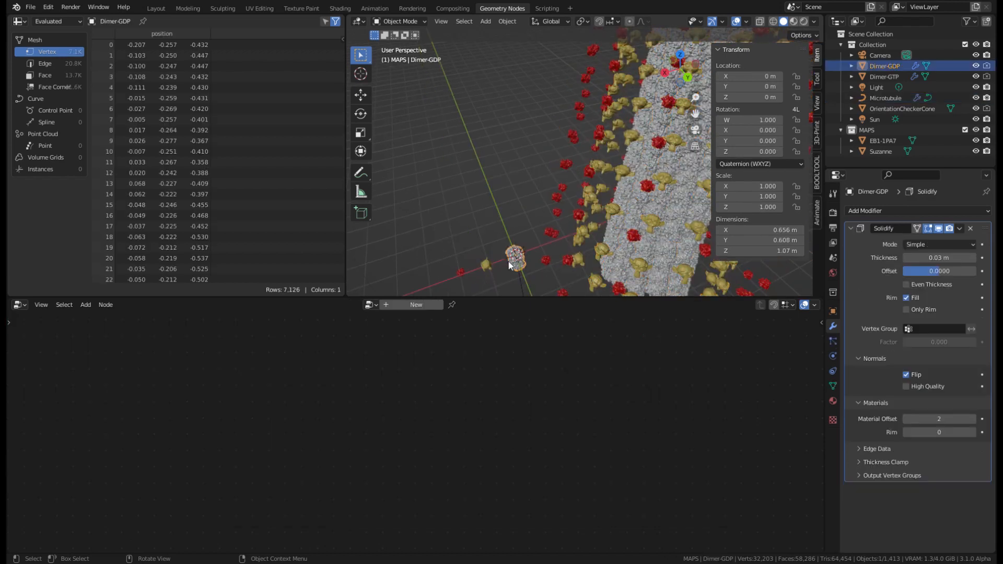
left_click_drag(758, 76, 760, 82)
key("Return")
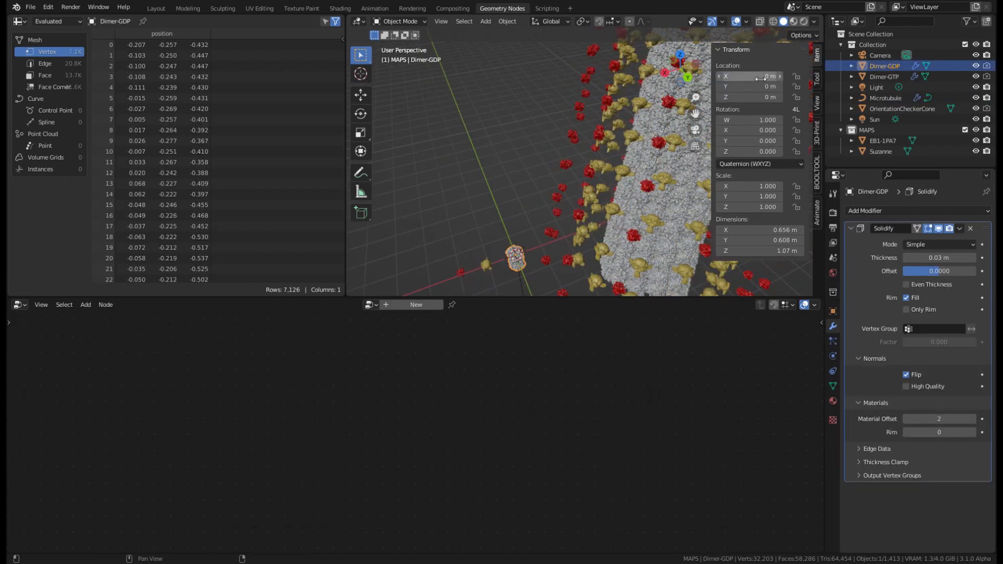
middle_click_drag(572, 208, 593, 199)
key("g")
left_click(484, 166)
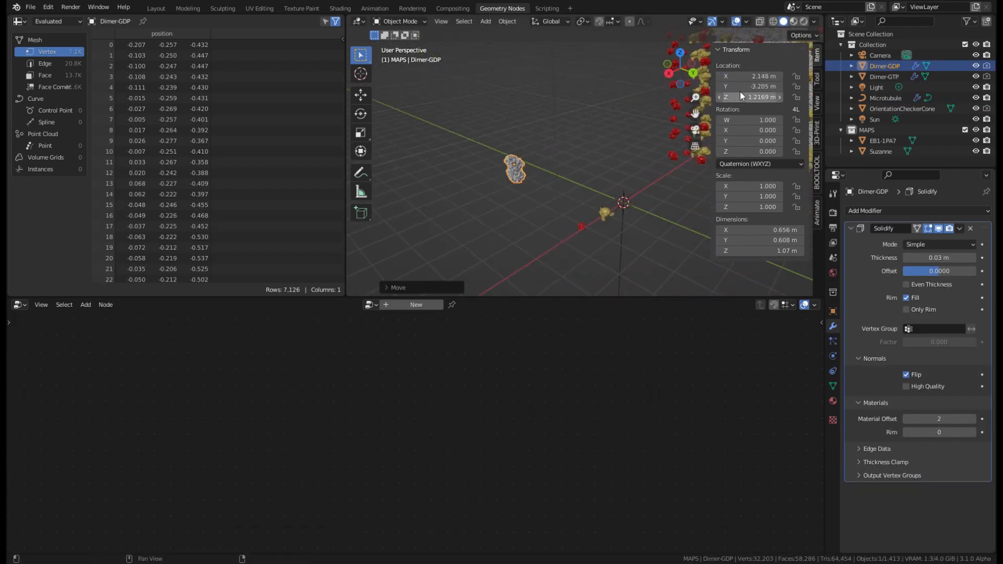
left_click_drag(752, 76, 753, 97)
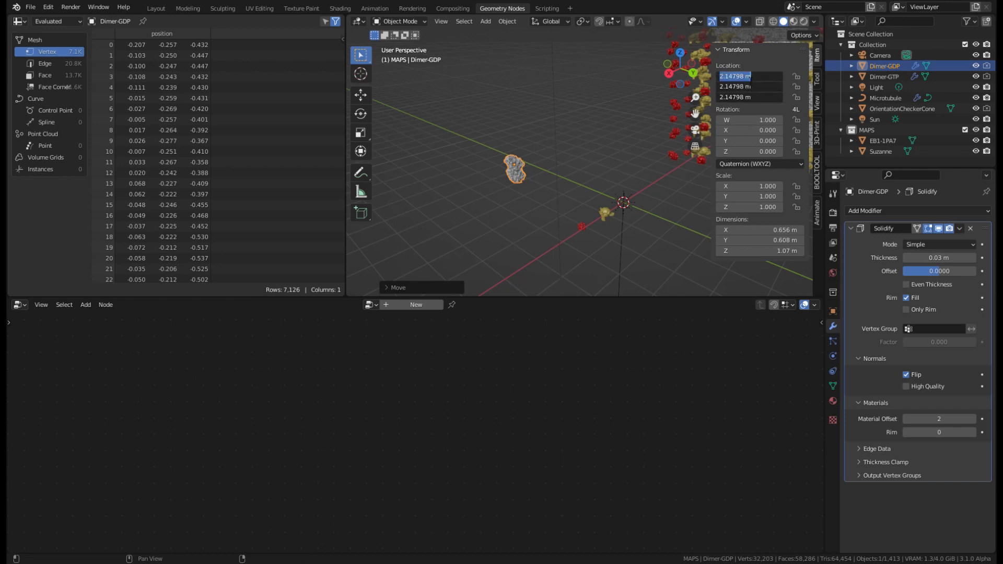
key("Return")
Examine how Suzanne is placed relative to Dimer-GDP at the world origin, framing each object in turn.
middle_click_drag(682, 228, 540, 160, "ctrl")
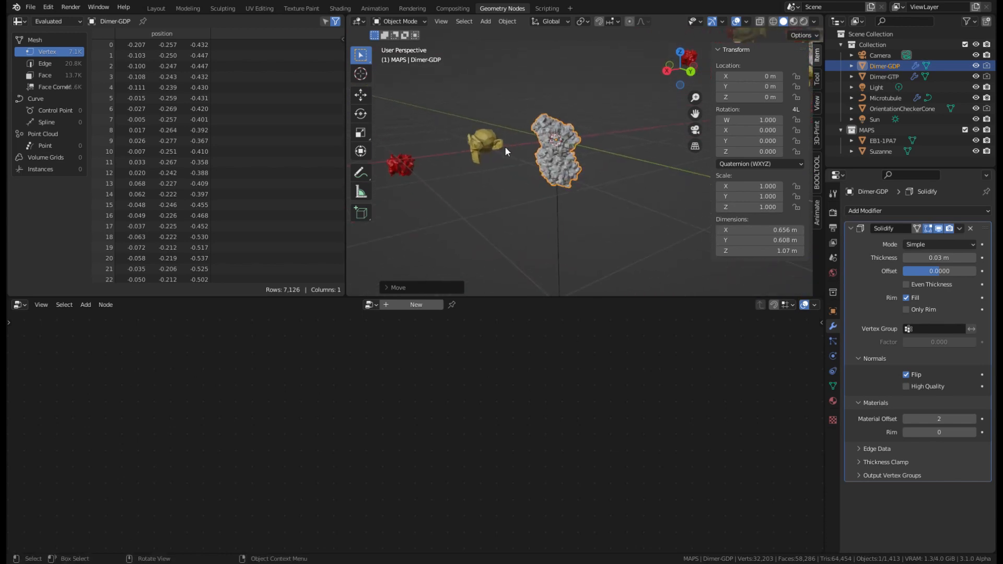
left_click(480, 137)
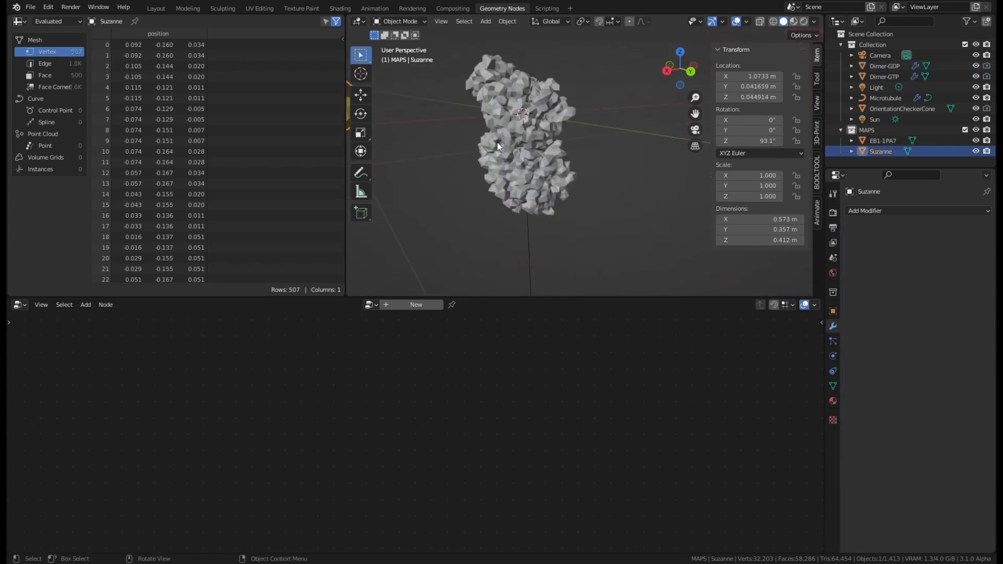
key("KP_Decimal")
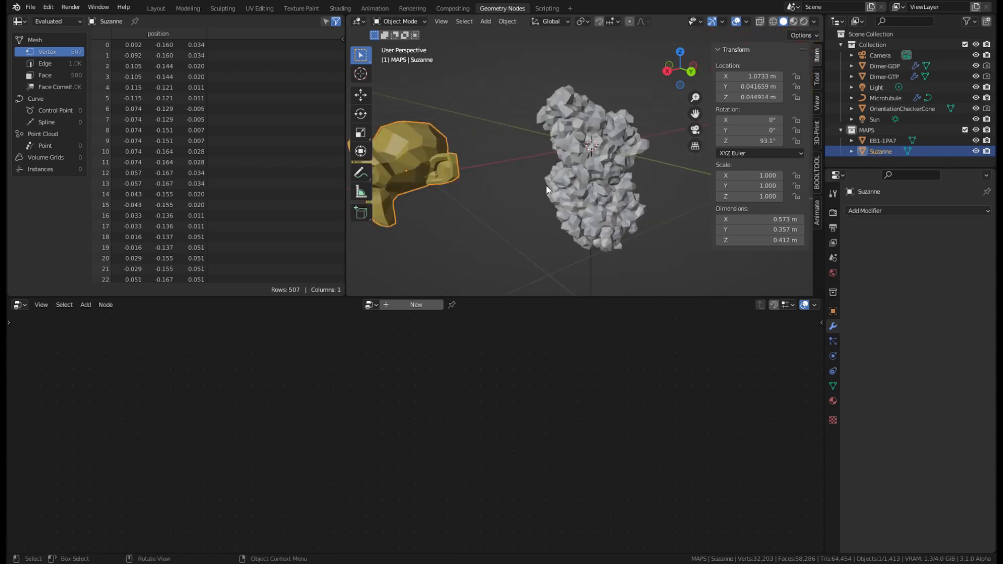
scroll(547, 184, "down", 5)
left_click(662, 156)
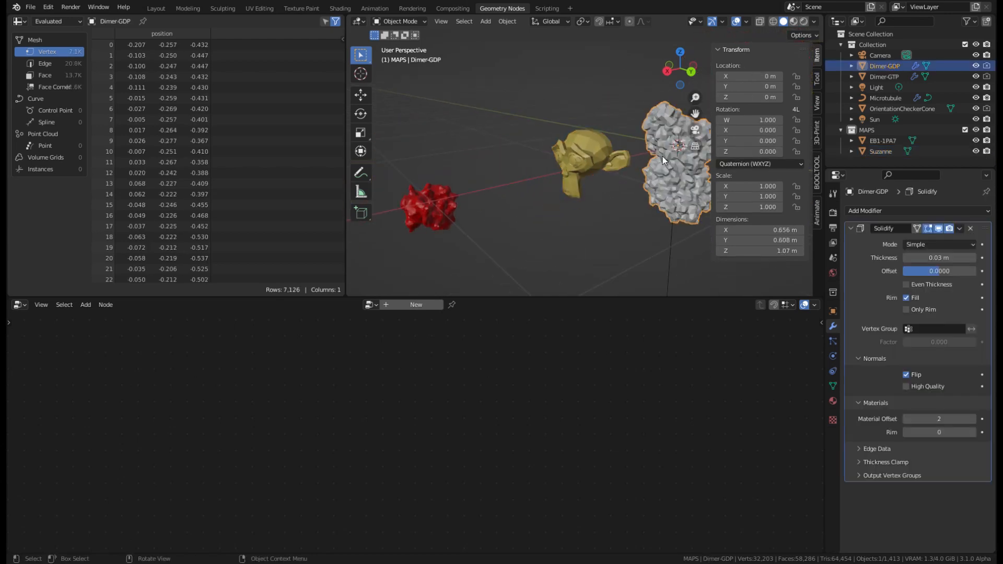
key("KP_Decimal")
middle_click_drag(663, 155, 682, 178)
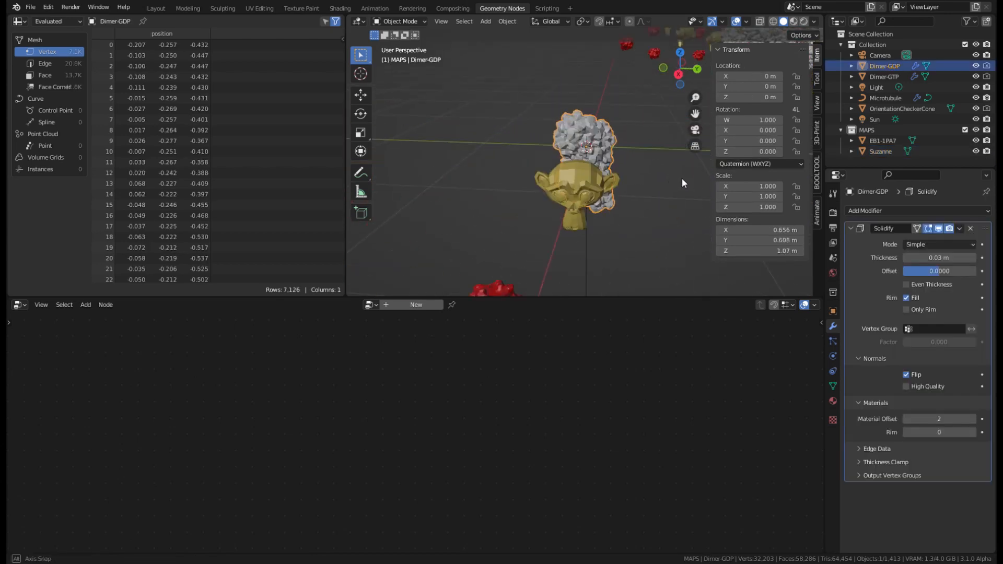
Move Suzanne up against the upper half of Dimer-GDP, to about X 0.40, Y 0.05, Z 0.04 m.
left_click(588, 194)
key("g")
left_click(604, 156)
middle_click_drag(604, 156, 507, 175)
key("g")
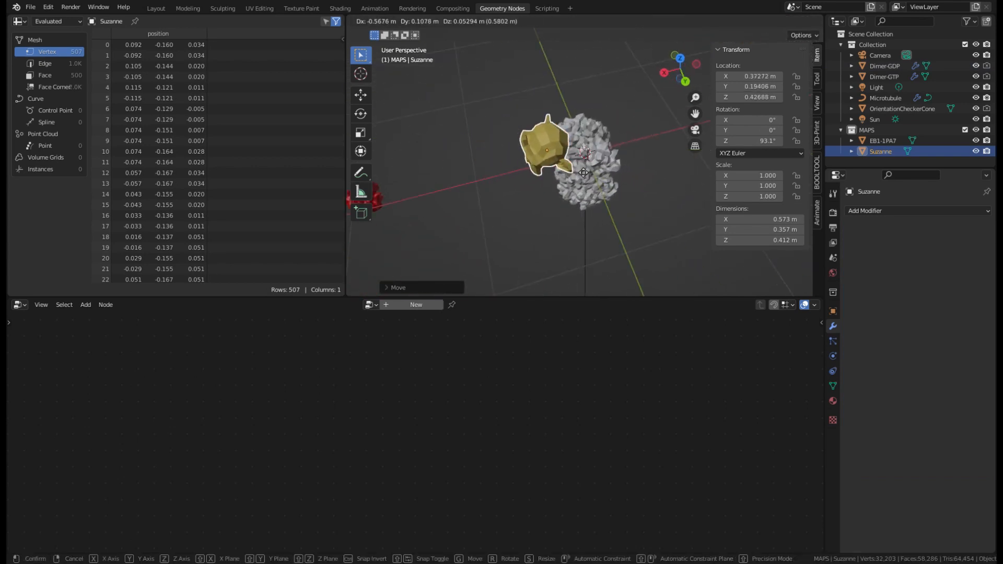
left_click(583, 172)
middle_click_drag(584, 172, 597, 105)
key("g")
left_click(596, 145)
middle_click_drag(595, 145, 622, 52)
scroll(613, 163, "up", 4)
key("g")
left_click(600, 152)
key("g")
left_click(513, 158)
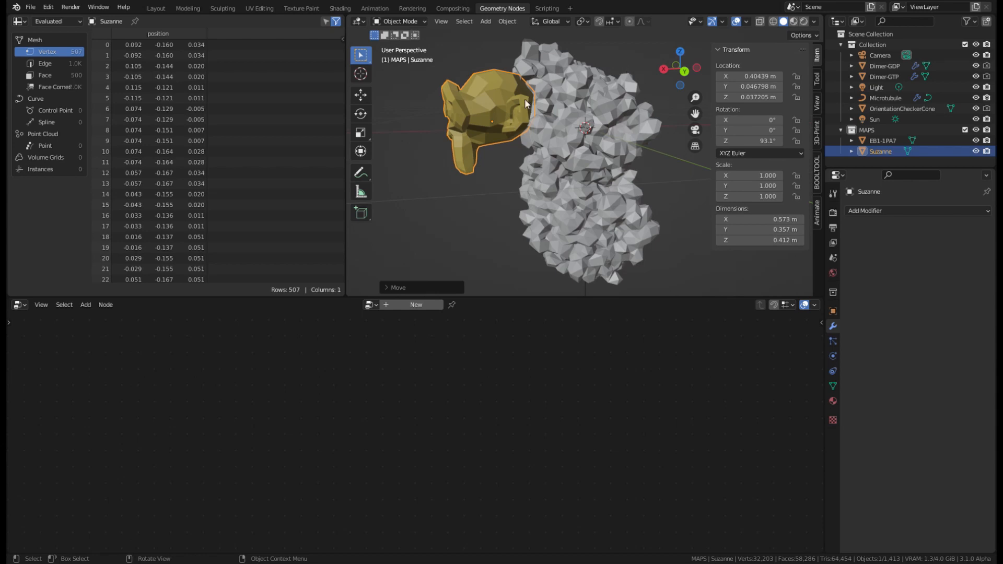
Rotate Suzanne to about 39.4°, -3.52°, 98.3° and move it into the dimer surface at about X 0.32, Y 0.04, Z 0.07 m.
middle_click_drag(591, 157, 484, 144)
key("r")
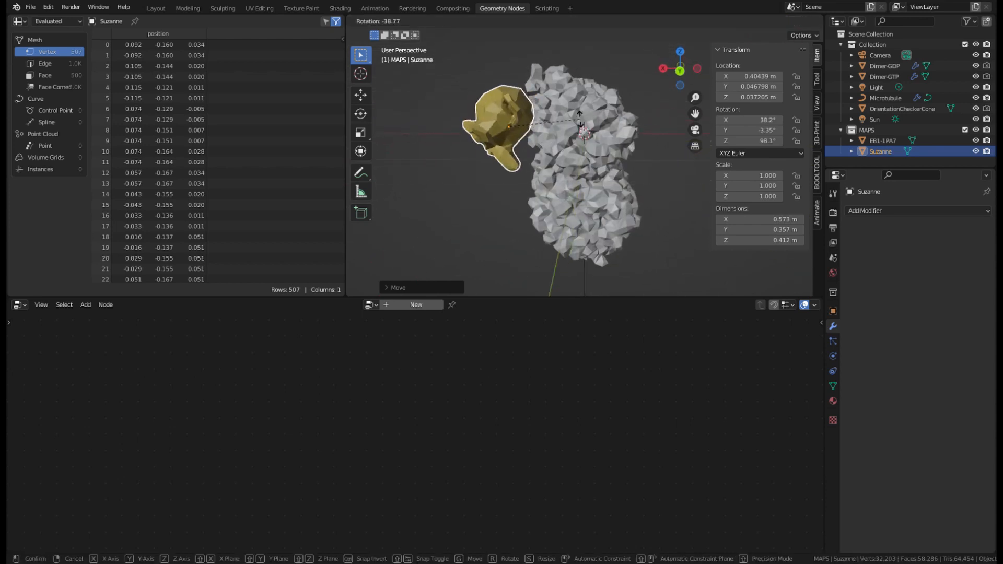
left_click(580, 121)
key("g")
left_click(552, 124)
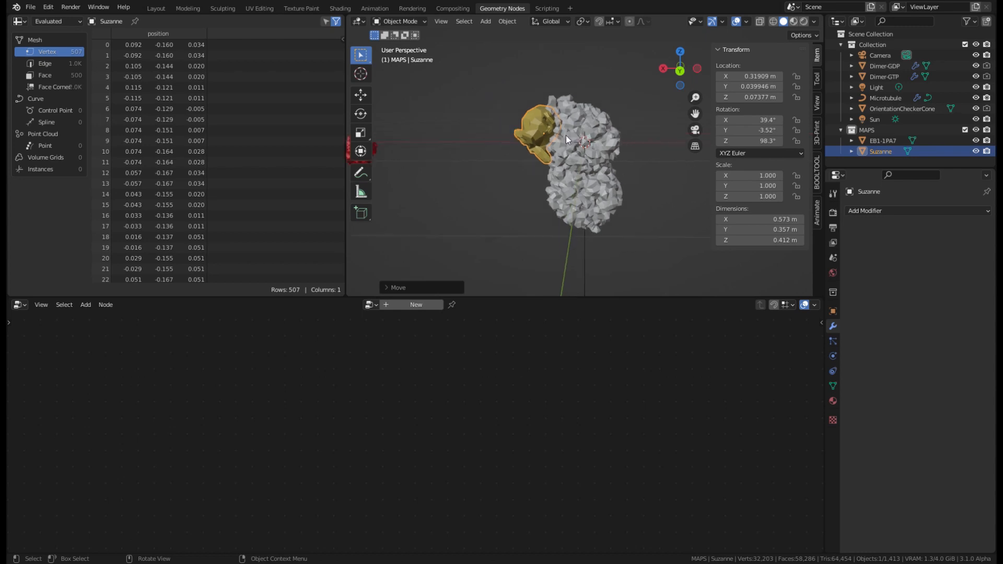
Apply the scale of the Suzanne object.
middle_click_drag(566, 135, 614, 157)
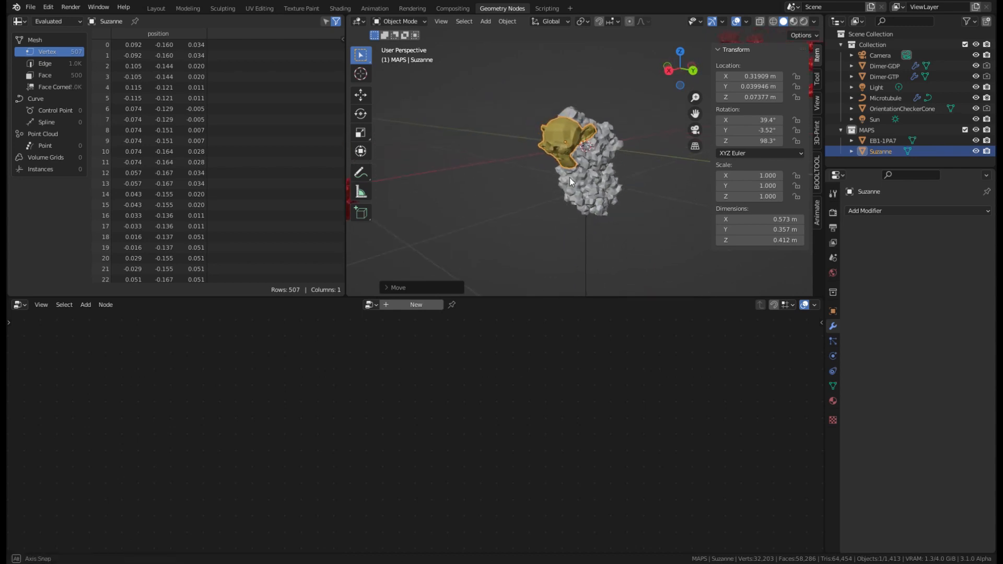
scroll(569, 178, "down", 6)
scroll(555, 160, "up", 3)
scroll(554, 160, "up", 3)
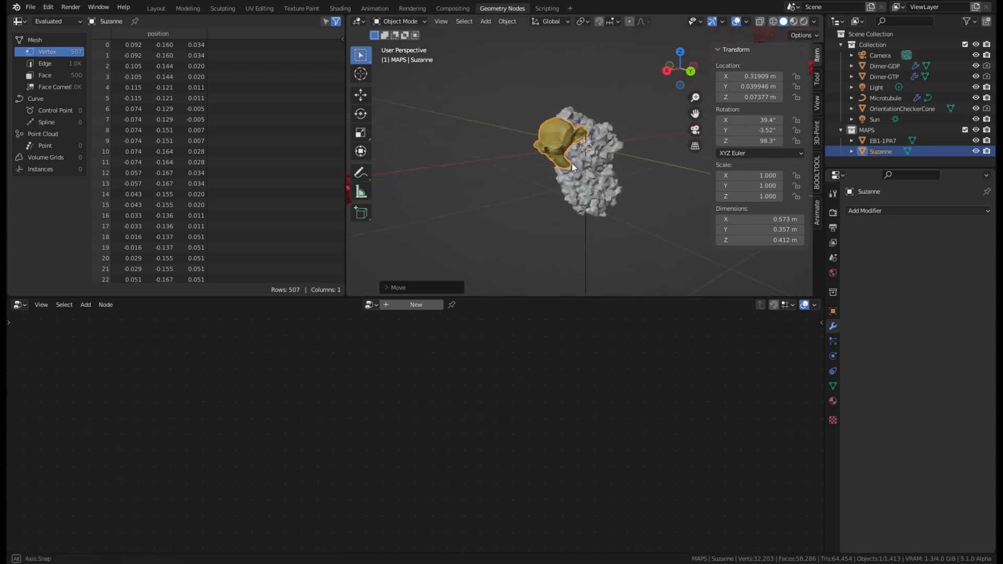
middle_click_drag(555, 160, 558, 177)
key("s")
key("Escape")
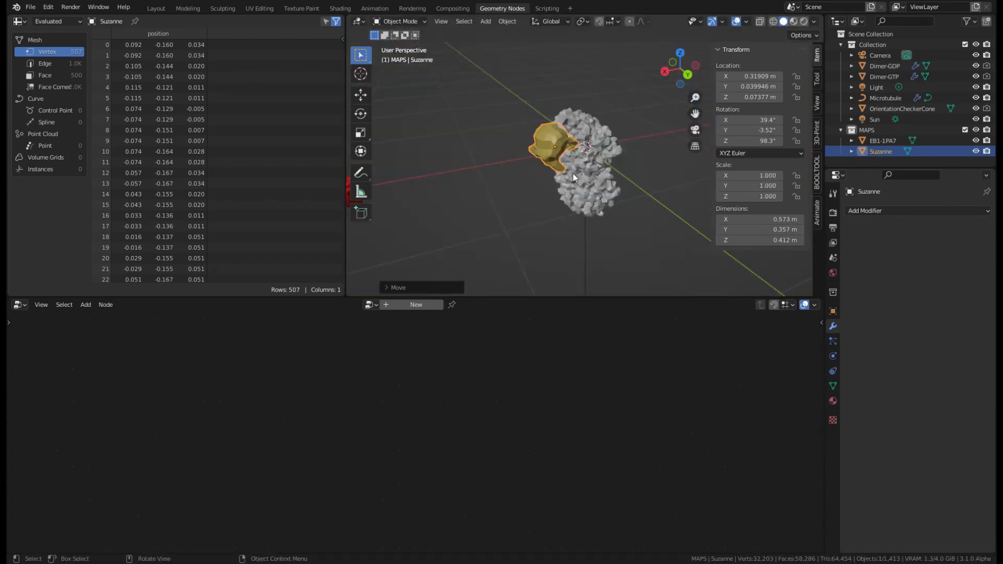
key("ctrl+a")
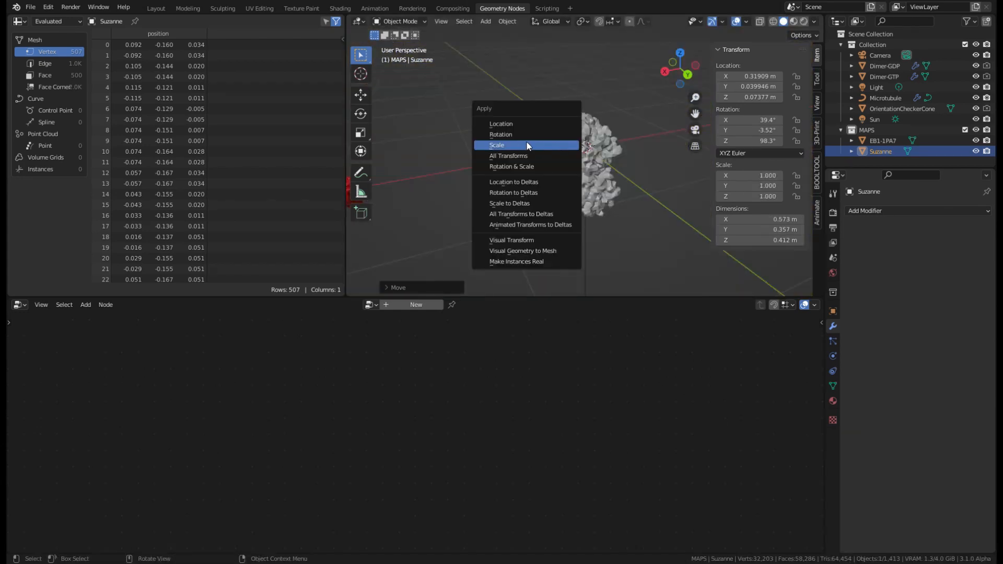
left_click(538, 145)
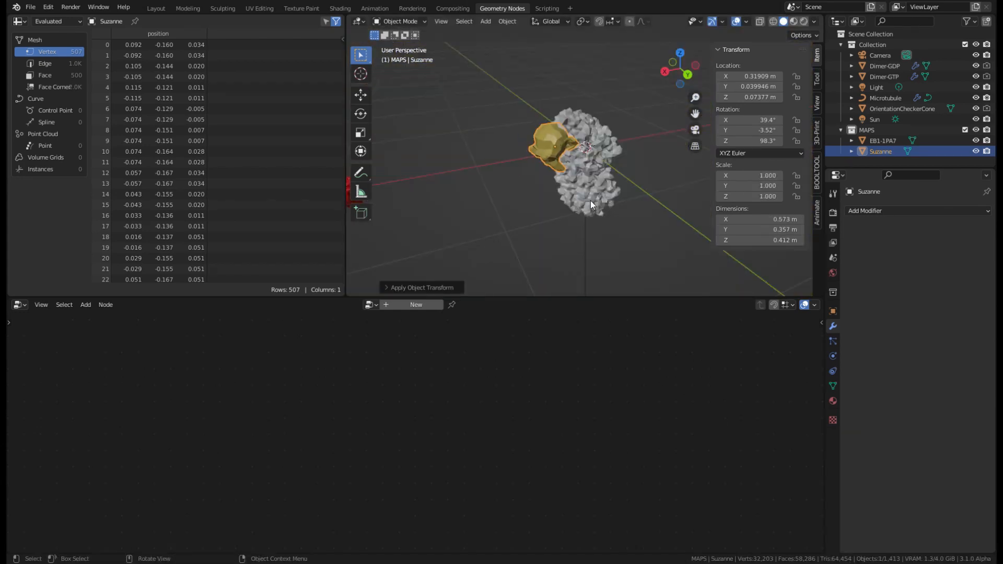
Select the Microtubule and set its Lattice Twist to 1.890 and LatticeSpacing to 1.060.
middle_click_drag(566, 151, 518, 191)
scroll(581, 177, "down", 5)
scroll(612, 196, "up", 10)
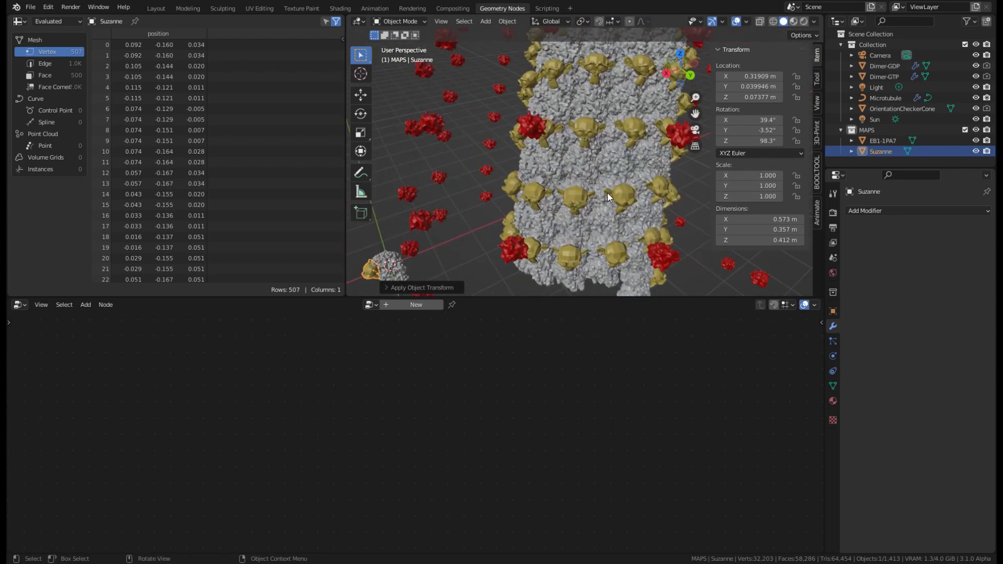
scroll(594, 153, "down", 10)
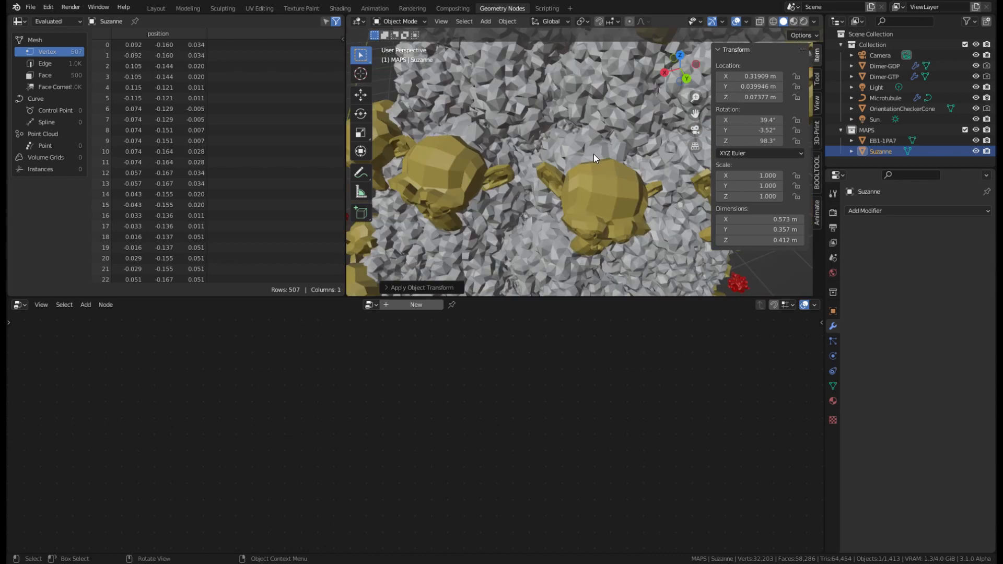
middle_click_drag(586, 147, 614, 164)
scroll(601, 165, "down", 5)
left_click(632, 148)
middle_click_drag(668, 198, 833, 256)
mouse_move(939, 330)
left_mouse_down()
mouse_move(963, 330)
mouse_move(939, 329)
left_mouse_up()
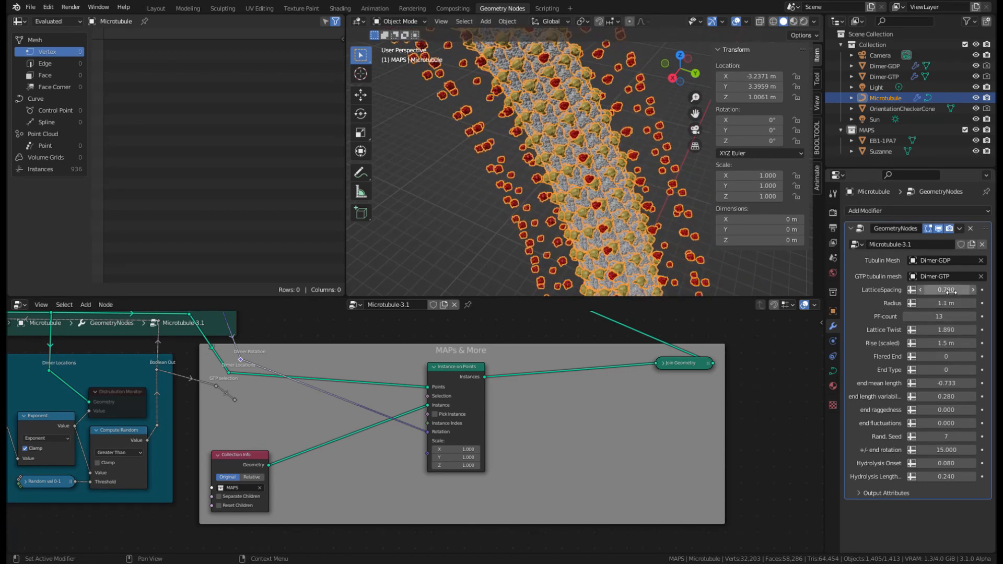
mouse_move(939, 289)
left_mouse_down()
mouse_move(966, 290)
mouse_move(940, 290)
left_mouse_up()
In Edit Mode, move the control point at the Microtubule curve's far end downward to bend the tube.
scroll(529, 83, "down", 6)
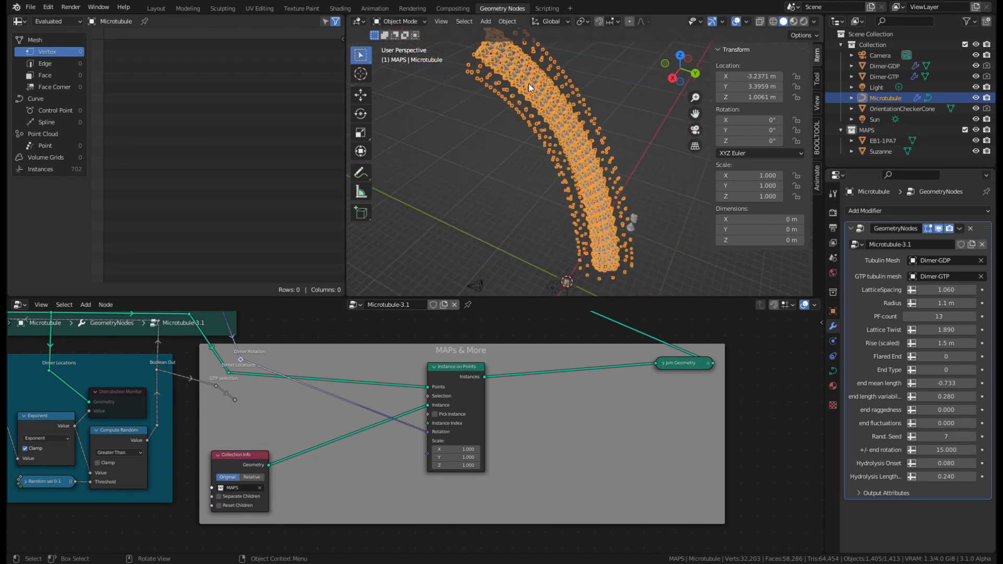
key("Tab")
left_click(497, 56)
key("g")
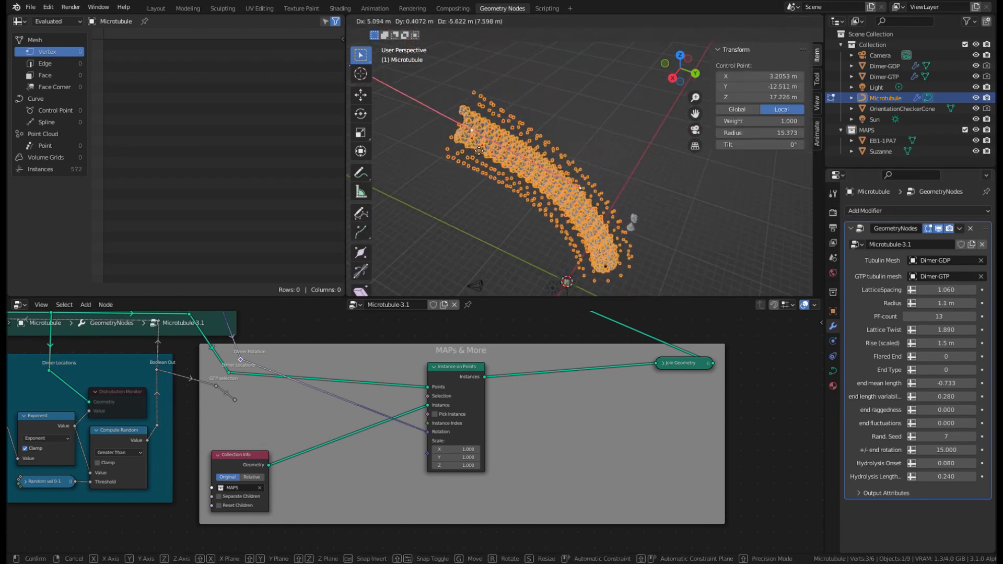
left_click(513, 163)
Move the inner handle of that end point to about X -16.48, Y -2.58, Z 16.08 m and leave Edit Mode.
left_click(584, 204)
key("g")
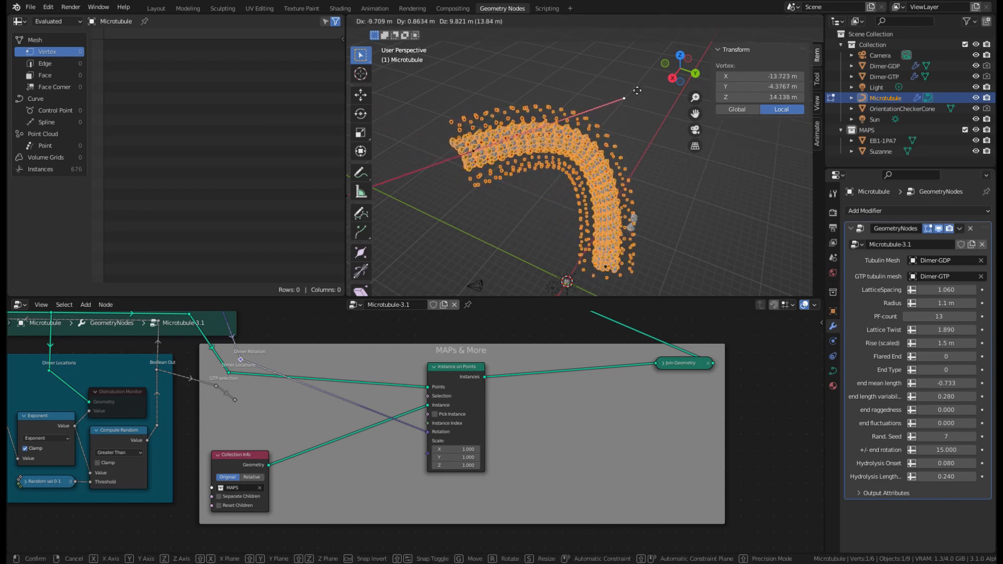
left_click(647, 80)
scroll(625, 121, "up", 6)
middle_click_drag(615, 126, 649, 88)
scroll(567, 111, "down", 7)
scroll(621, 256, "up", 5)
scroll(622, 257, "up", 5)
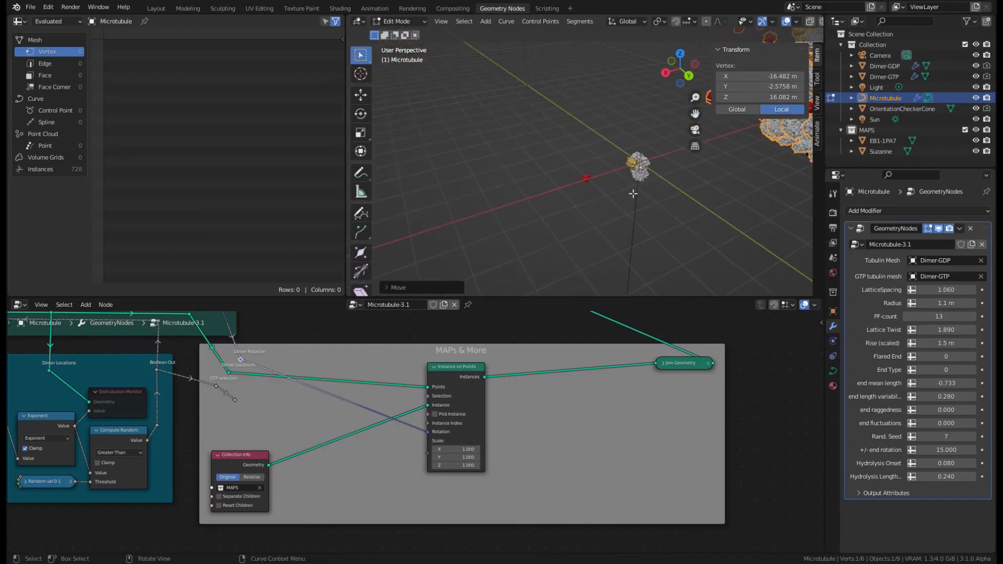
key("Tab")
Centre the view on Dimer-GDP and move EB1-1PA7 in front of it, to about X 1.63, Y 0.53, Z 0.13 m.
left_click(694, 193)
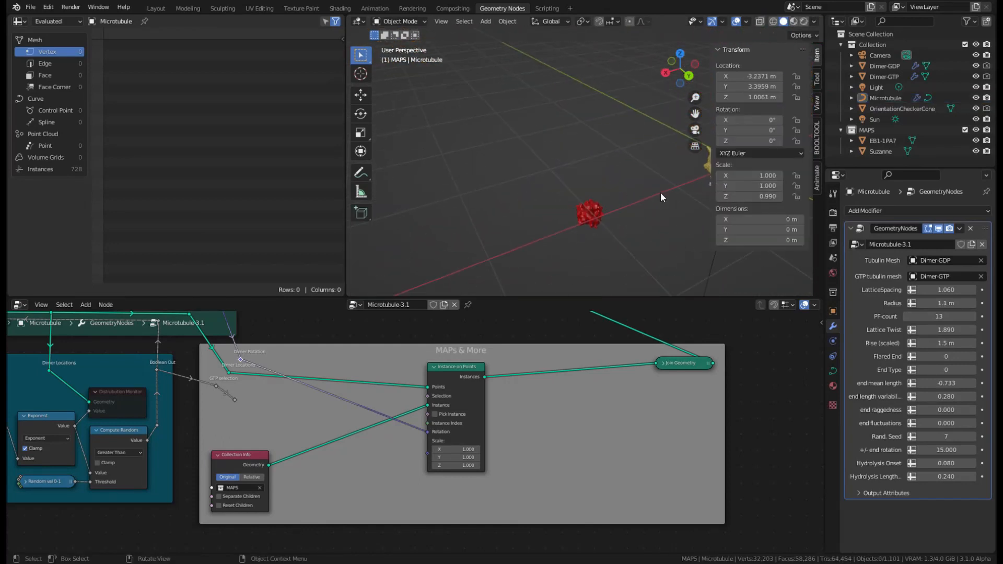
mouse_move(660, 196)
middle_mouse_down("shift")
mouse_move(590, 167)
mouse_move(632, 153)
mouse_move(664, 202)
middle_mouse_up("shift")
left_click(589, 167)
scroll(589, 167, "up", 4)
scroll(589, 164, "down", 2)
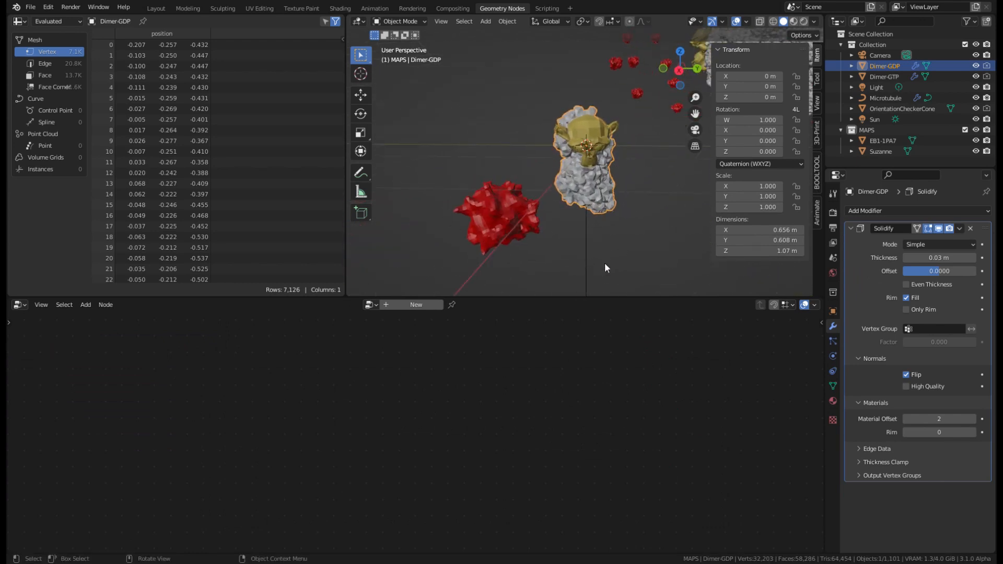
middle_click_drag(603, 268, 584, 238)
left_click_drag(409, 265, 599, 206)
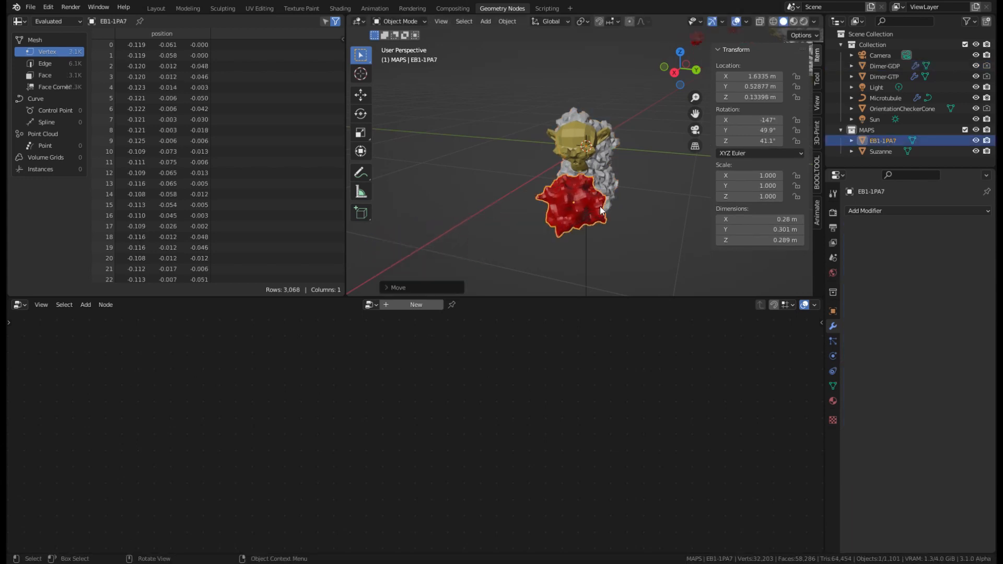
Move EB1-1PA7 onto the surface of Dimer-GDP just below Suzanne, checking from several angles, and select the Microtubule.
middle_click_drag(599, 206, 523, 194)
key("g")
left_click(638, 249)
middle_click_drag(638, 250, 512, 213)
scroll(643, 204, "up", 2)
key("g")
left_click(646, 193)
key("g")
middle_click_drag(545, 249, 681, 199)
left_click(598, 177)
mouse_move(598, 177)
middle_mouse_down()
mouse_move(478, 199)
mouse_move(494, 178)
mouse_move(662, 166)
mouse_move(639, 208)
mouse_move(414, 230)
mouse_move(542, 144)
mouse_move(563, 167)
mouse_move(606, 96)
mouse_move(591, 188)
middle_mouse_up()
key("g")
left_click(526, 187)
scroll(658, 166, "down", 6)
left_click(592, 187)
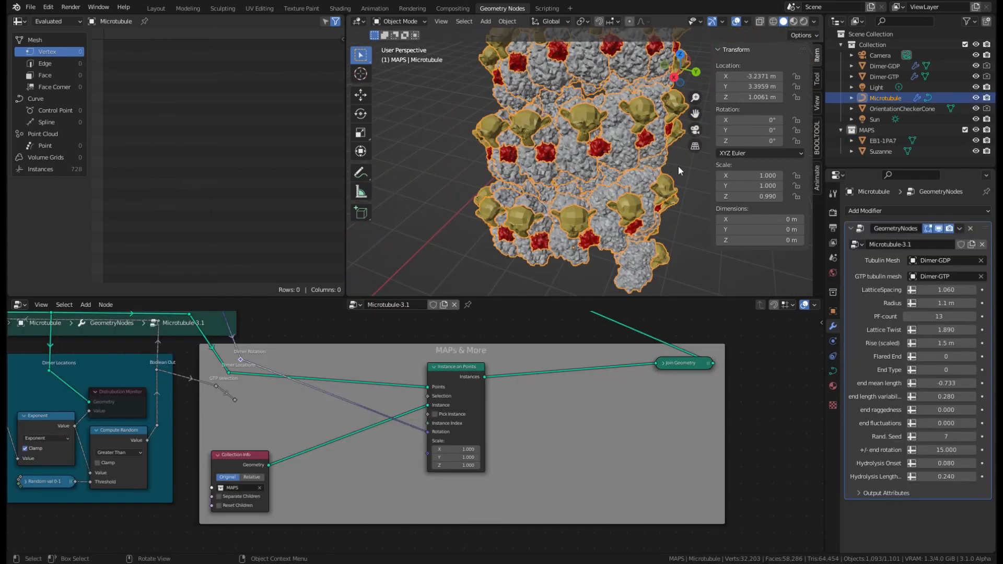
Set the Microtubule modifier's LatticeSpacing to 0.720 and inspect how the decorated lattice tightens from several angles.
left_click_drag(946, 289, 914, 289)
middle_click_drag(660, 214, 598, 64)
scroll(599, 108, "up", 6)
scroll(586, 122, "down", 2)
scroll(543, 82, "down", 4)
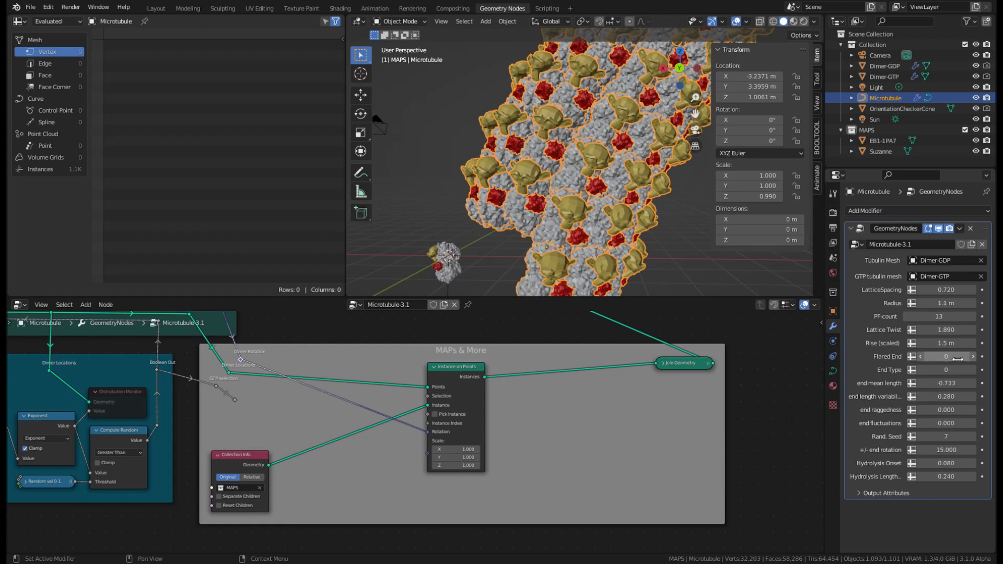
middle_click_drag(608, 208, 768, 159)
scroll(544, 152, "up", 2)
scroll(543, 152, "down", 4)
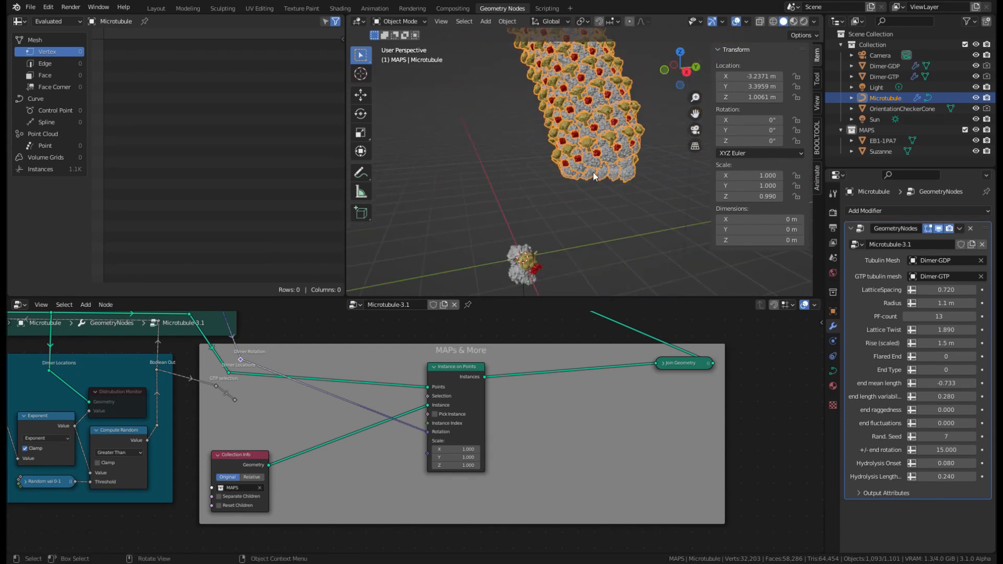
Preview the decorated microtubule in rendered shading from several angles with nothing selected, and return to solid shading.
left_click(802, 20)
mouse_move(524, 120)
middle_mouse_down()
mouse_move(480, 127)
mouse_move(585, 133)
middle_mouse_up()
left_click(593, 242)
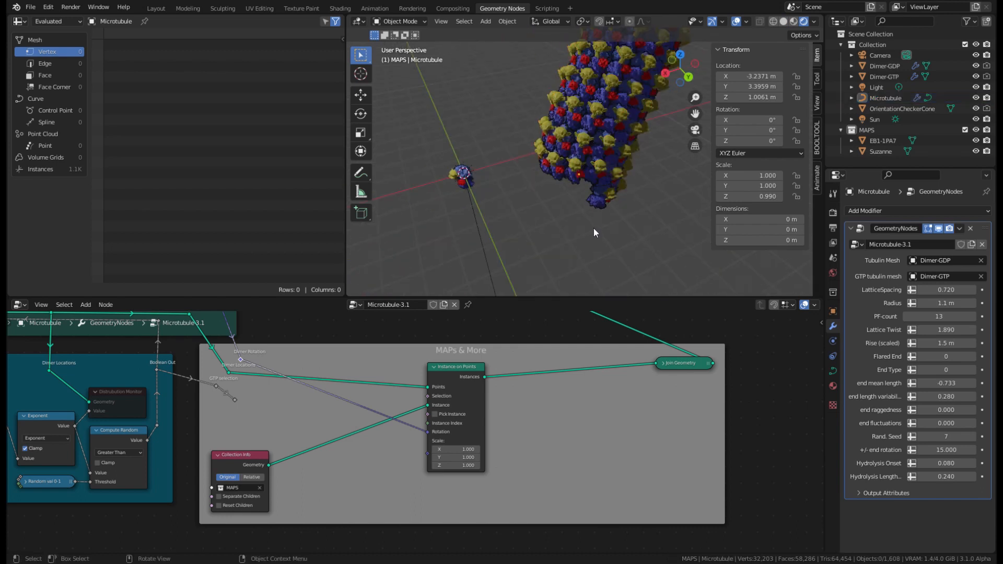
scroll(593, 227, "up", 5)
middle_click_drag(541, 230, 599, 199)
scroll(616, 199, "down", 3)
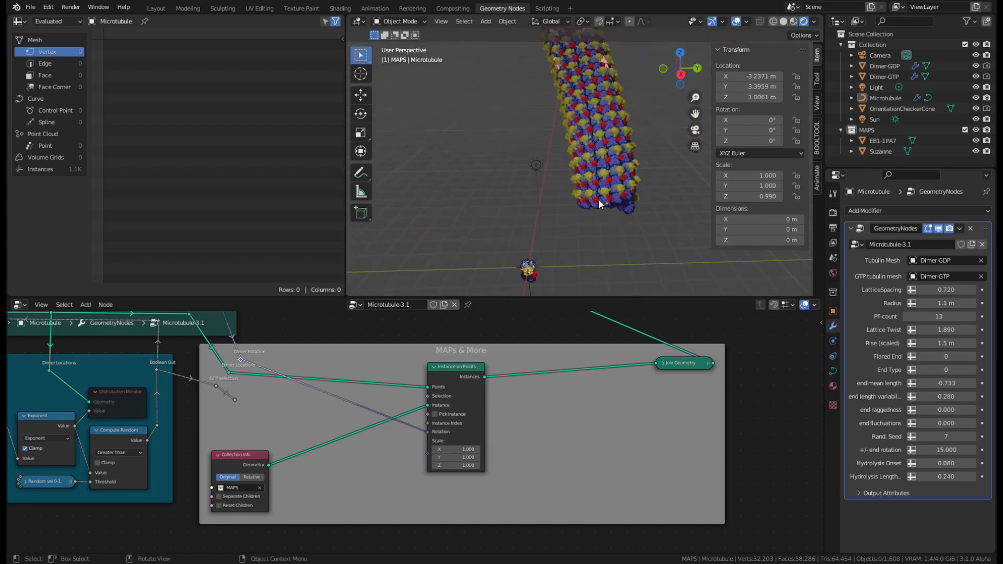
left_click(784, 21)
mouse_move(679, 84)
middle_mouse_down()
mouse_move(592, 137)
mouse_move(532, 147)
middle_mouse_up()
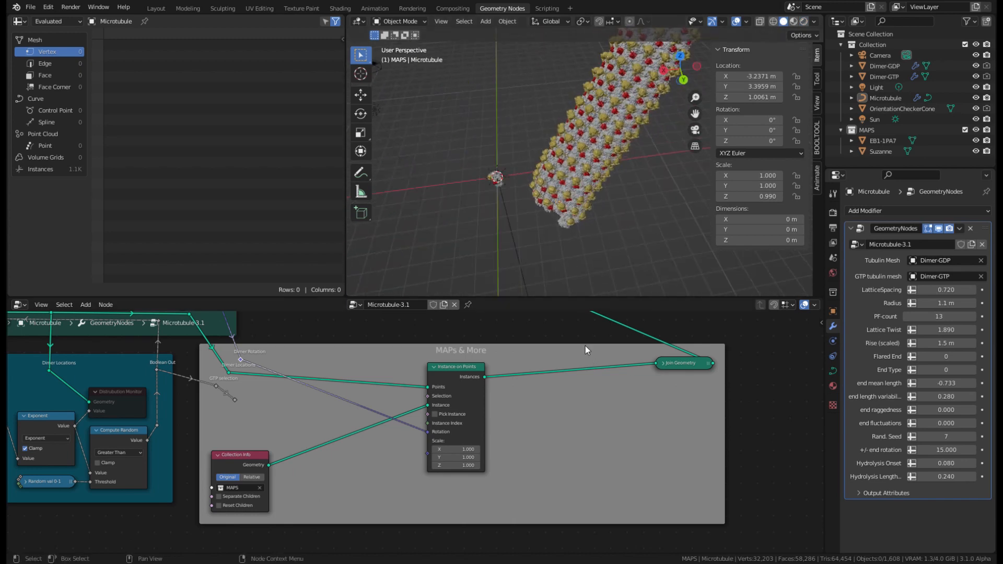
Move the Instance on Points node closer to Join Geometry to make room for more nodes in the MAPs & More frame.
left_click_drag(462, 369, 500, 364)
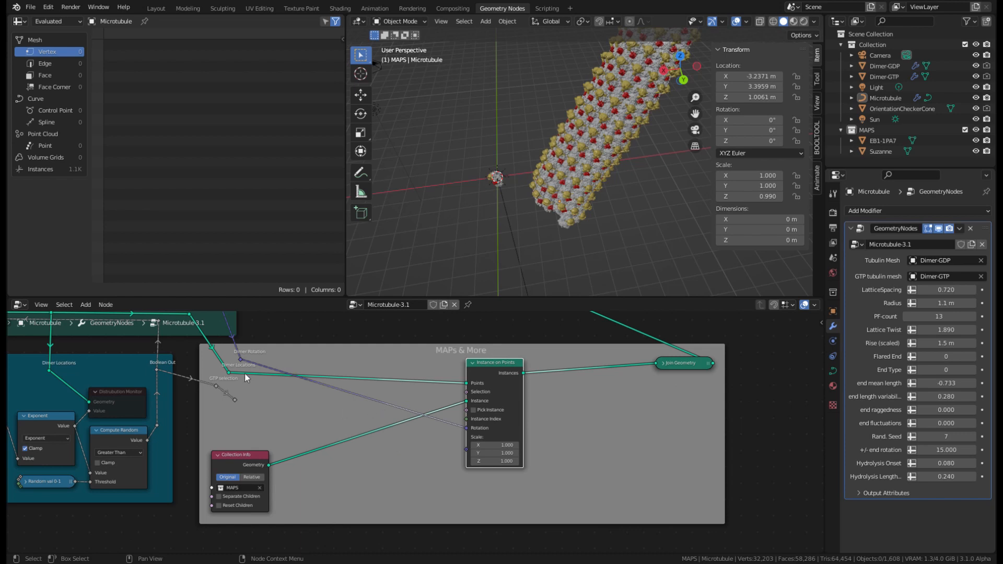
left_click(85, 305)
left_click(92, 317)
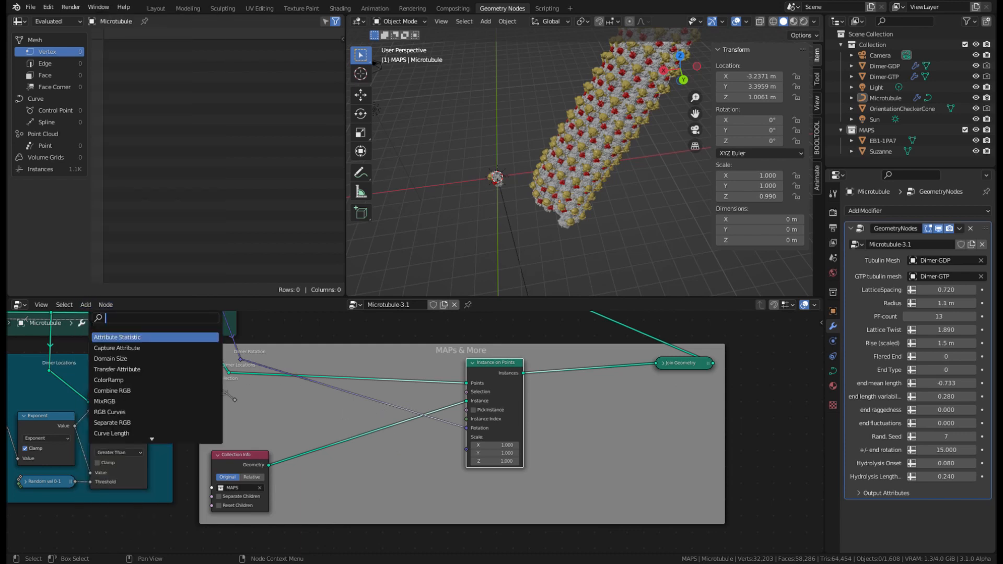
left_click(486, 368)
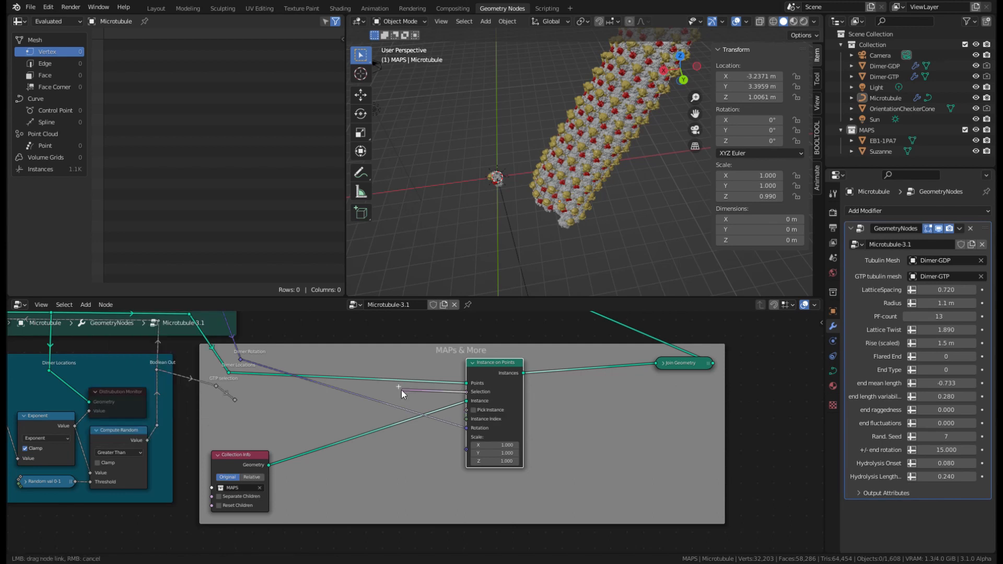
mouse_move(401, 389)
left_mouse_down()
mouse_move(414, 406)
mouse_move(408, 395)
left_mouse_up()
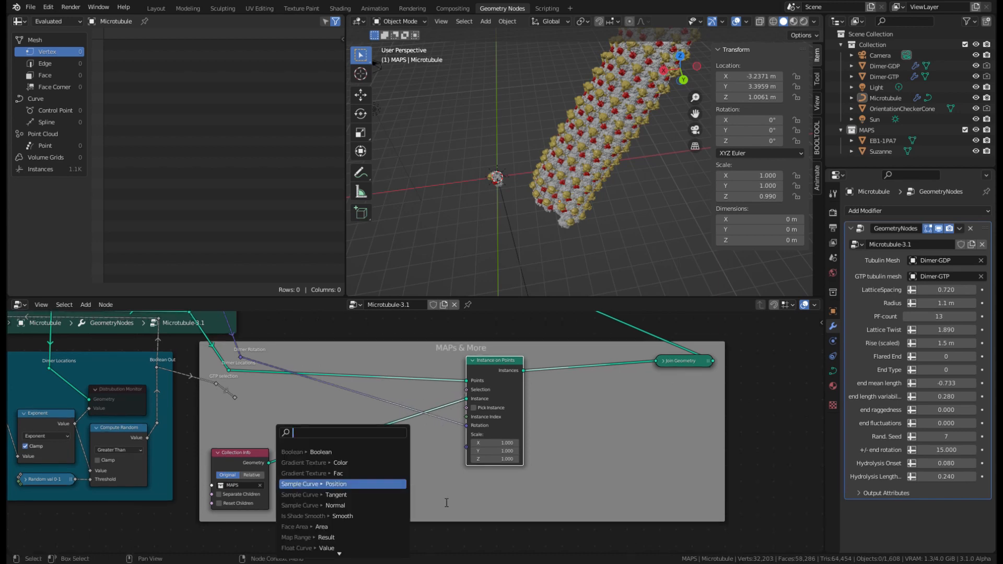
key("Escape")
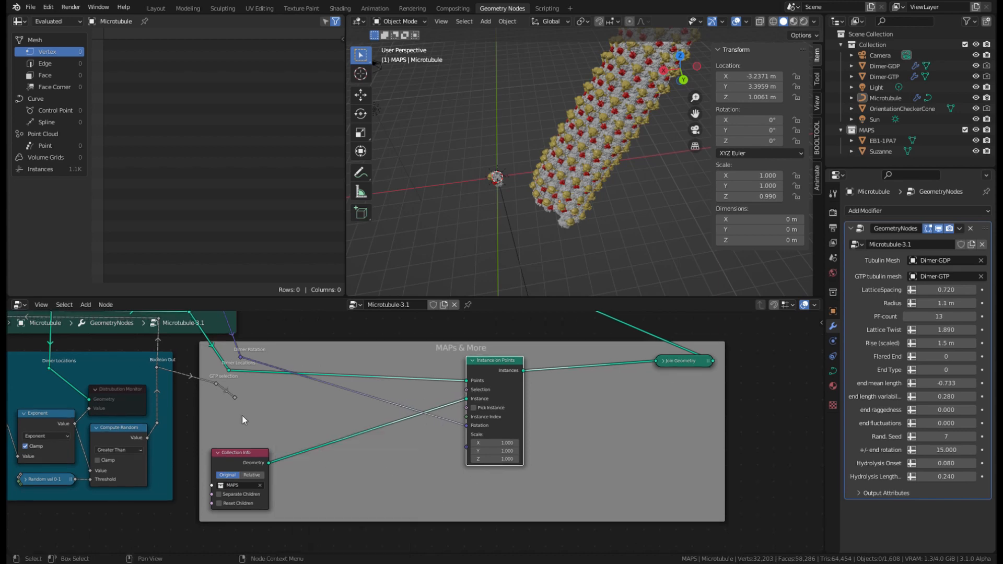
Add a Random Value node and place it beside the Collection Info node in the MAPs & More frame.
left_click(103, 307)
left_click(85, 305)
left_click(104, 315)
type("ra")
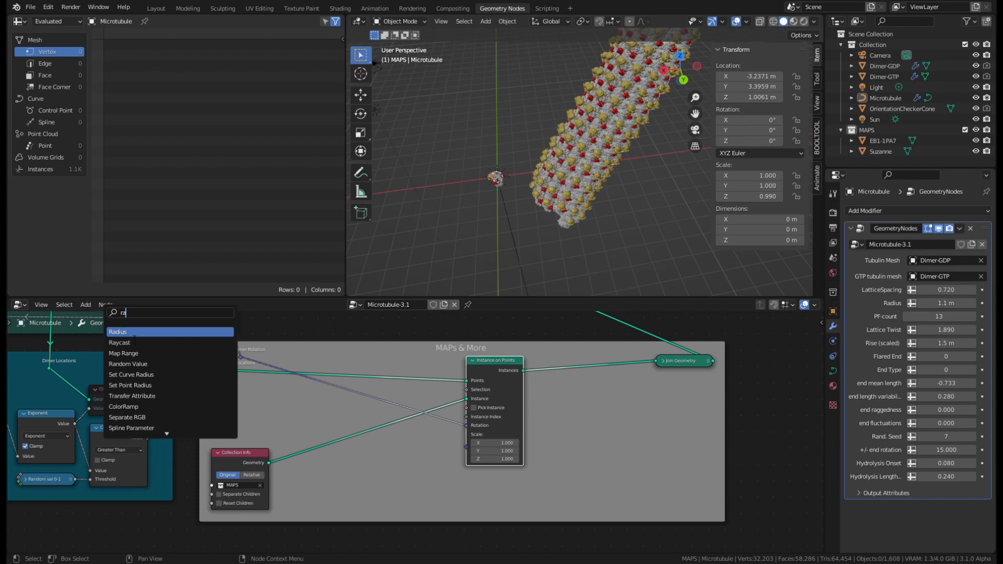
type("ndom")
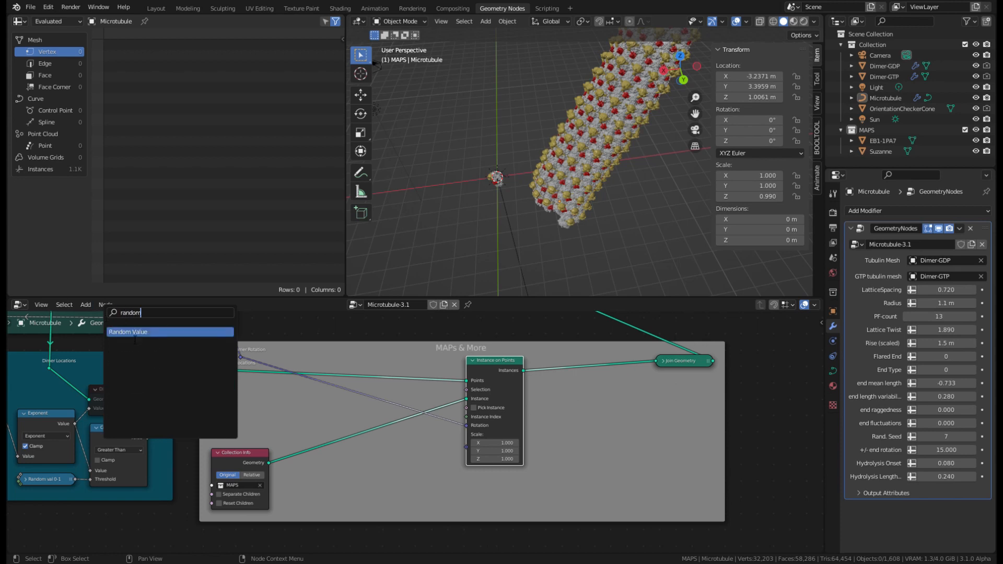
key("Return")
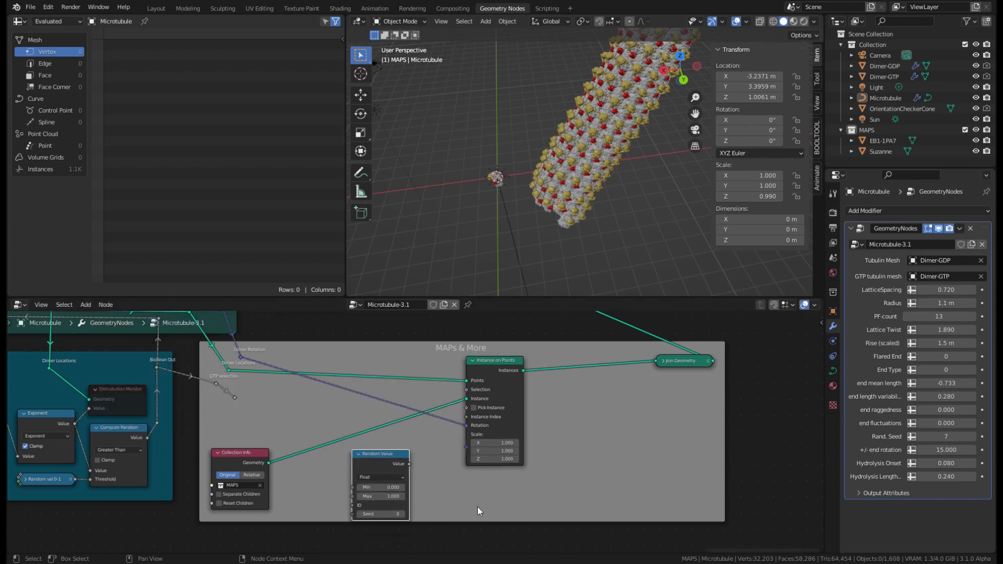
left_click(376, 486)
Add a Math node and place it between the Random Value and Instance on Points nodes.
left_click(85, 304)
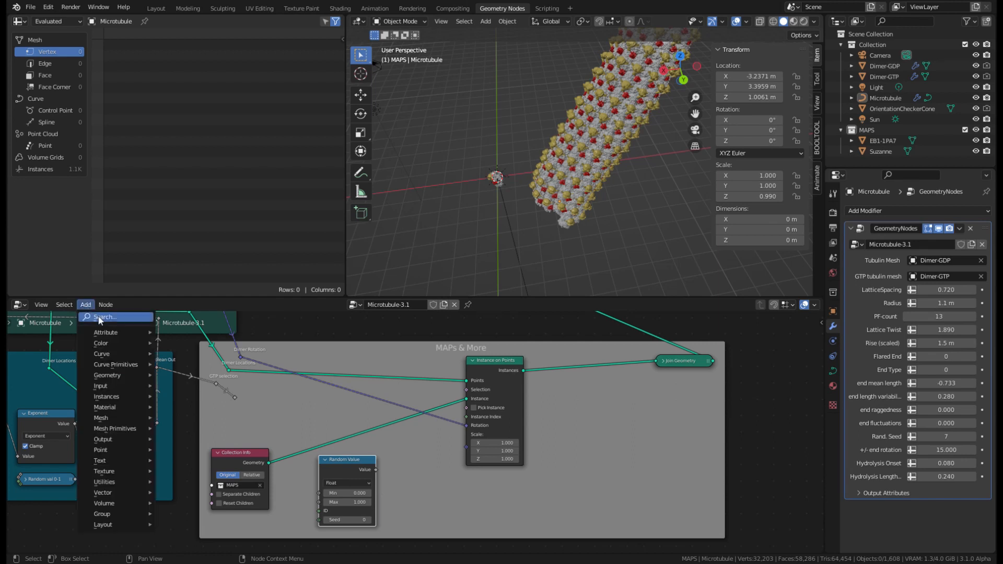
left_click(105, 315)
type("grea")
key("BackSpace")
key("BackSpace")
key("BackSpace")
key("BackSpace")
type("math")
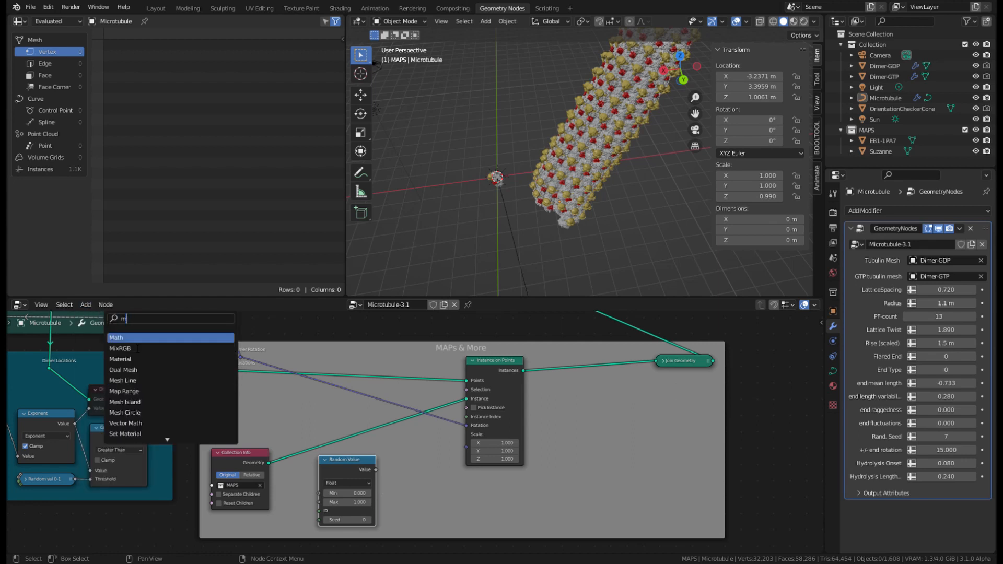
key("Return")
left_click(520, 502)
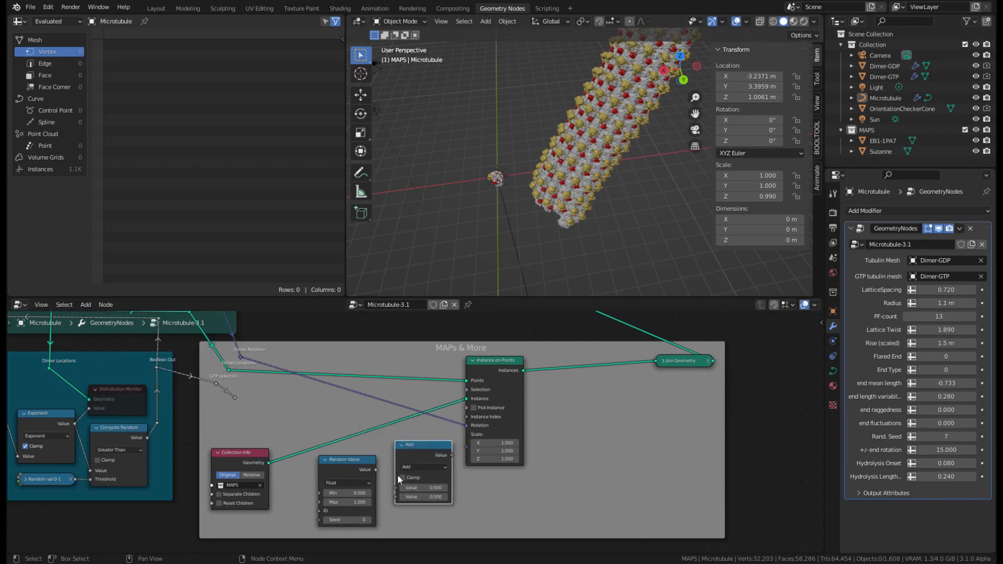
Feed the Random Value output into the Math node, change its operation to Less Than and set the threshold to 0.25.
left_click_drag(376, 470, 394, 489)
key("Escape")
left_click(412, 467)
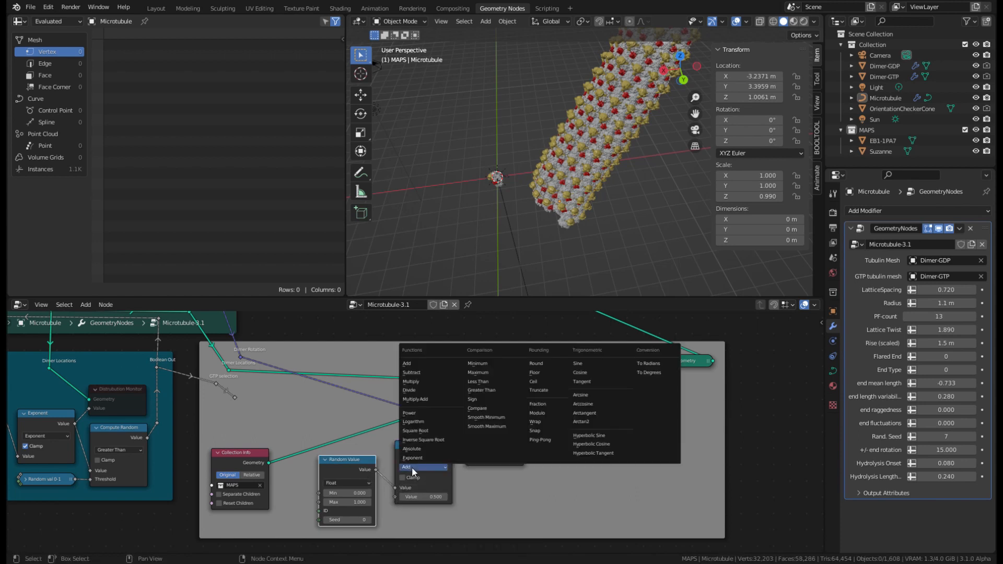
left_click(498, 381)
left_click(425, 497)
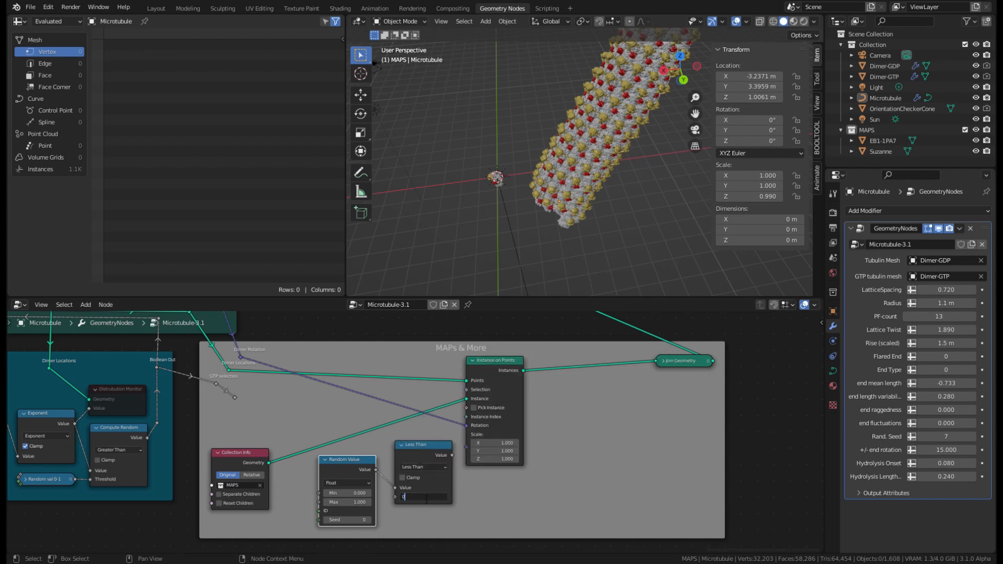
type("0.25")
key("Return")
Connect the Less Than output to the Selection input of Instance on Points and inspect the thinned-out MAPs along the tube.
left_click_drag(447, 455, 467, 389)
middle_click_drag(579, 182, 541, 174)
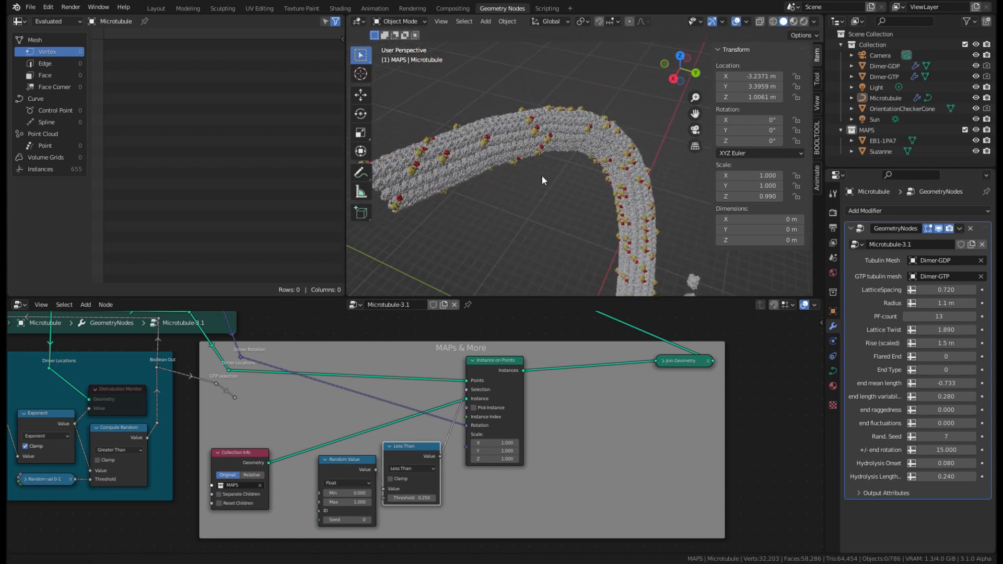
middle_click_drag(517, 224, 455, 235)
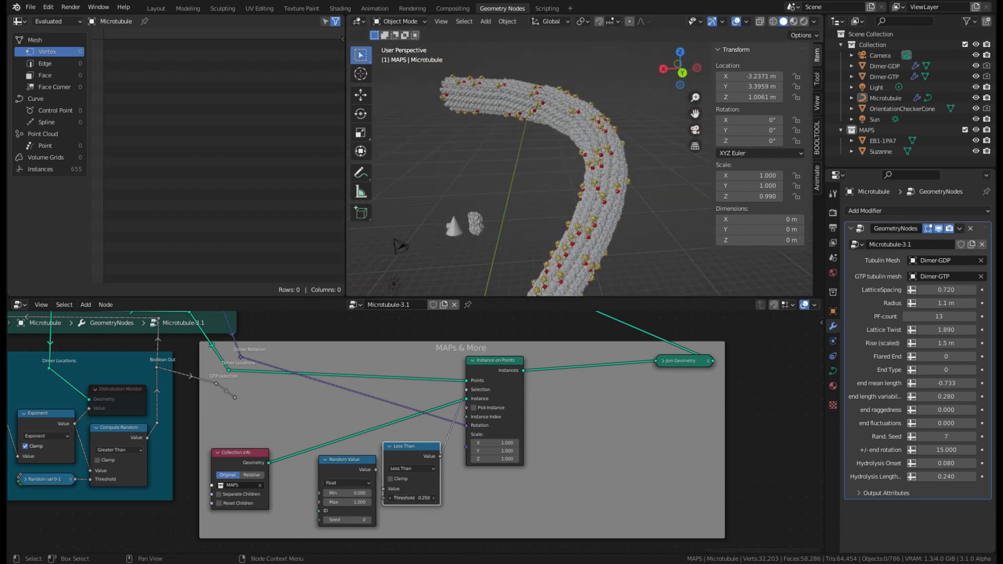
Set the Less Than threshold to 0.5, inspect the MAP density along the tube, and raise it to 0.8.
key("Return")
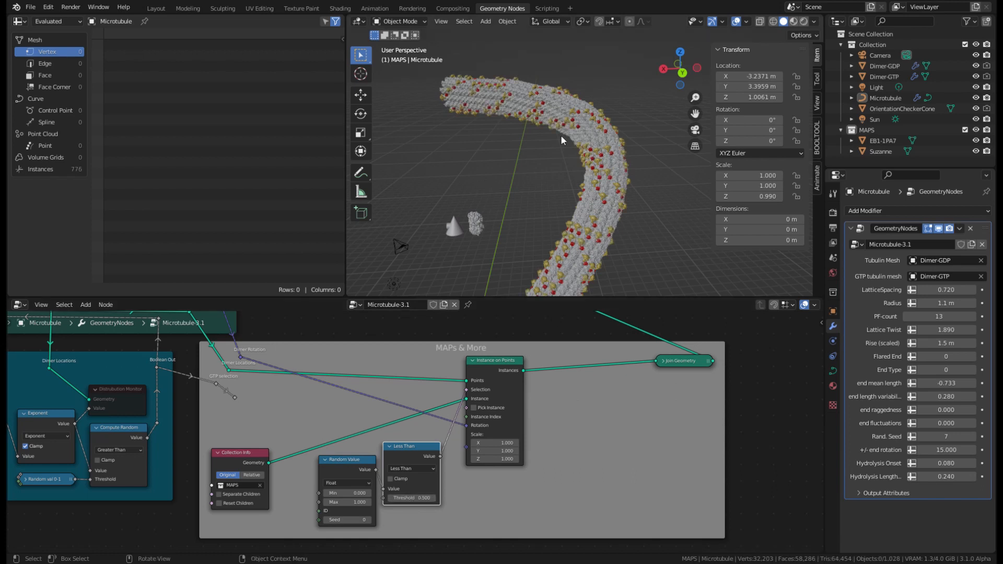
middle_click_drag(560, 135, 574, 262)
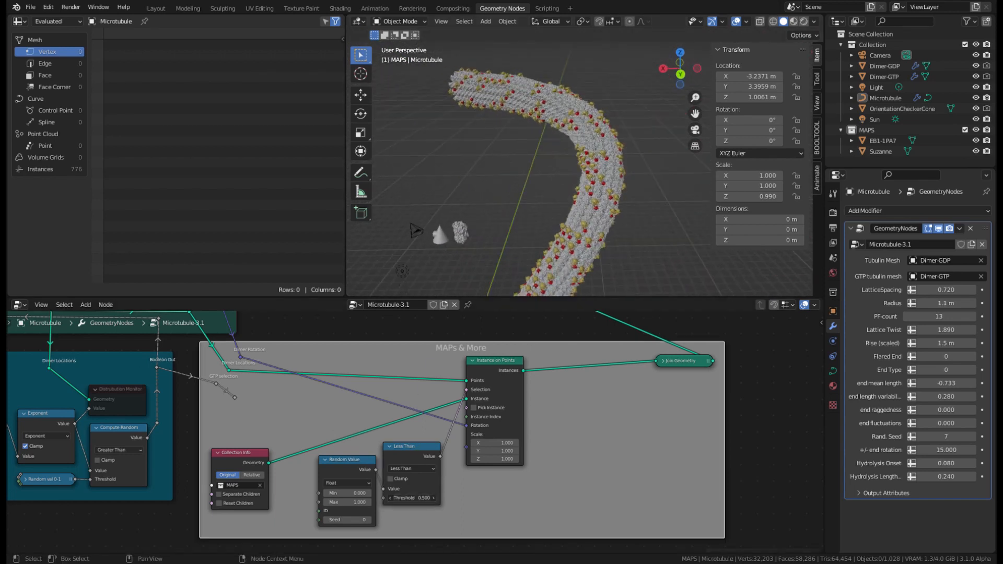
type(".8")
key("Return")
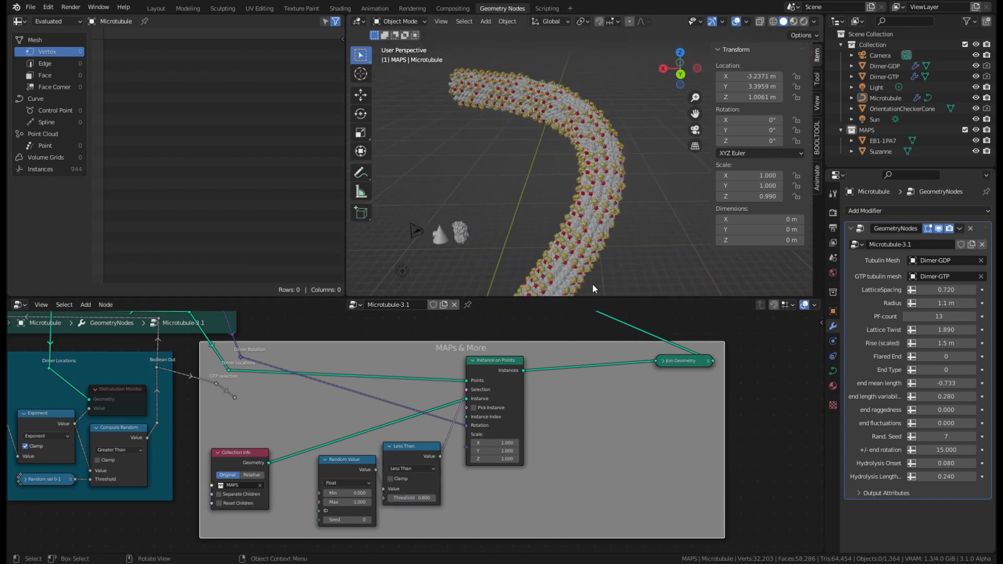
middle_click_drag(593, 284, 695, 233)
middle_click_drag(549, 195, 643, 188)
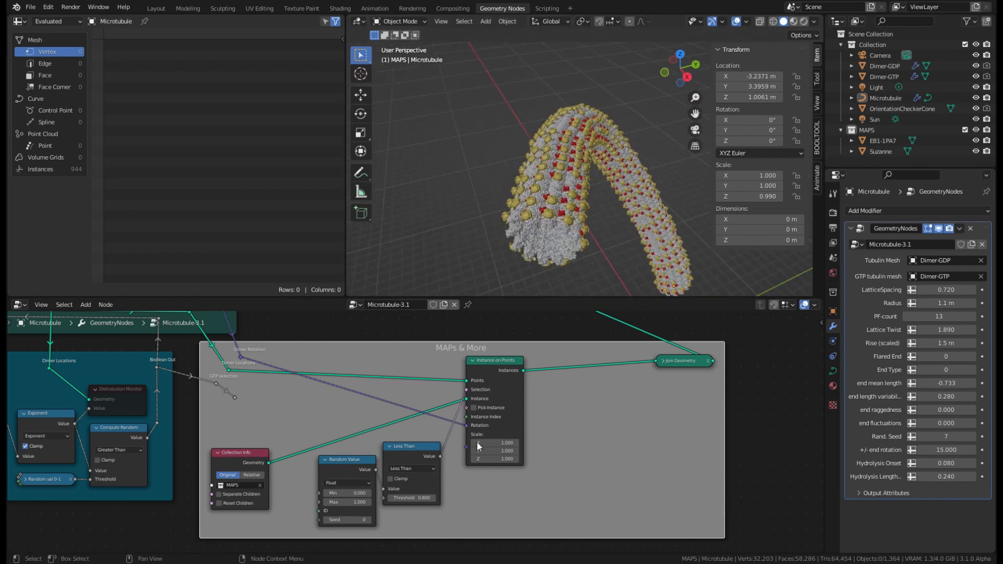
Lower the Less Than threshold to 0.4 and check the MAP distribution over the bent microtubule.
left_click_drag(413, 498, 366, 498)
key("minus")
middle_click_drag(627, 224, 537, 147)
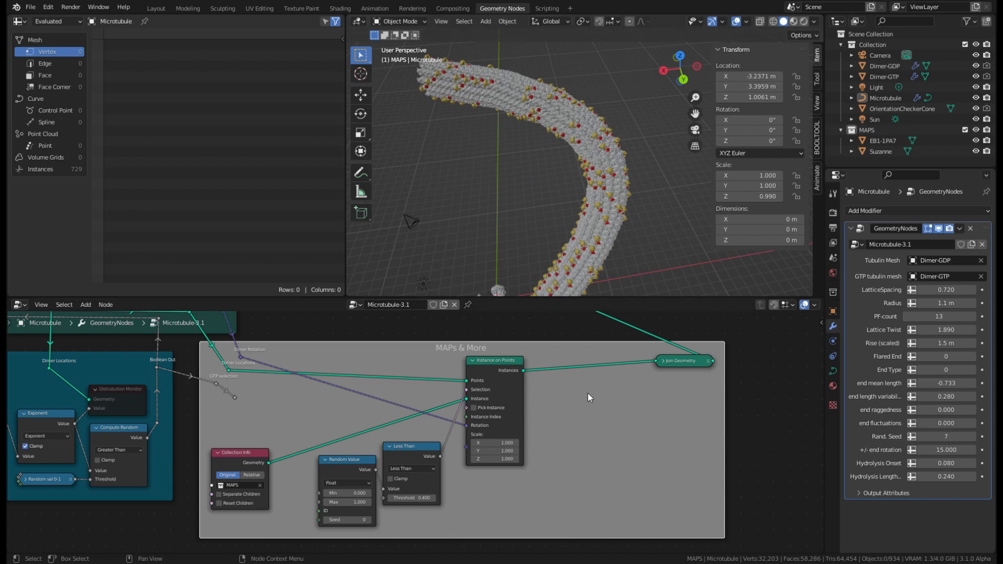
Delete the Random Value and Less Than nodes from the MAPs & More frame.
middle_click_drag(588, 409, 555, 390)
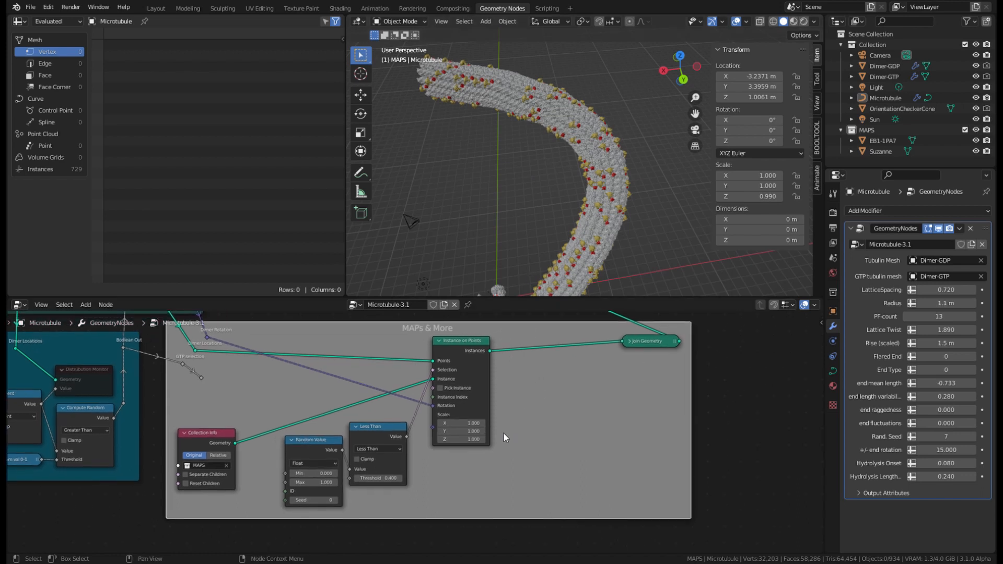
middle_click_drag(511, 437, 446, 451)
middle_click_drag(567, 137, 638, 179)
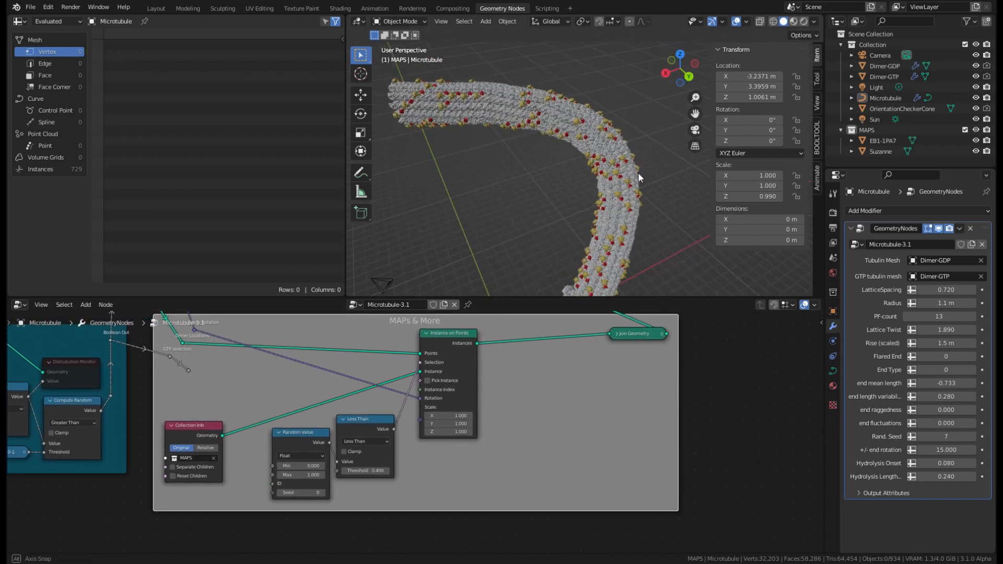
left_click(302, 434, "shift")
key("Delete")
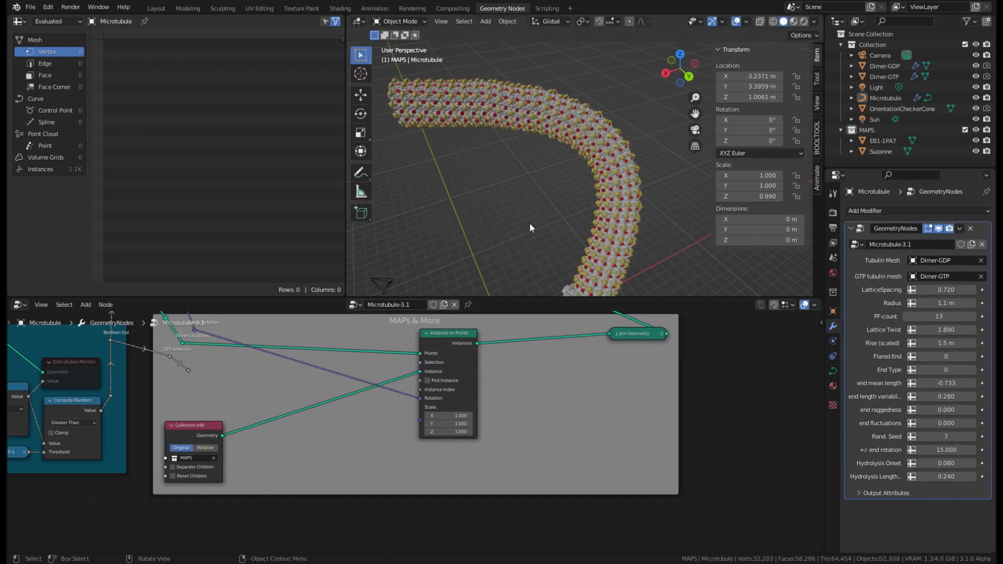
Add a sphere-shaped Empty at the origin and move it out of the MAPS collection into Collection.
left_click(486, 21)
mouse_move(511, 63)
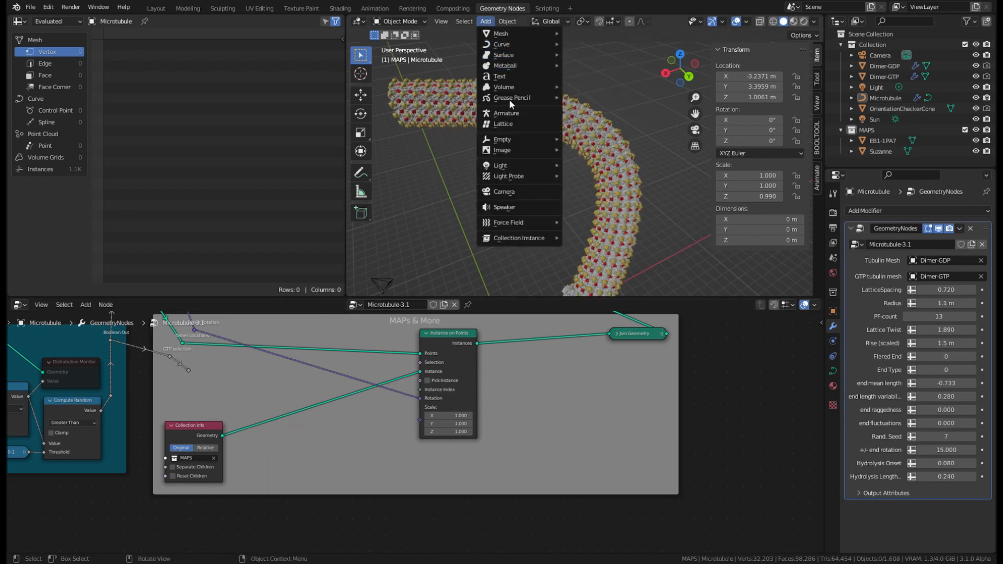
mouse_move(512, 145)
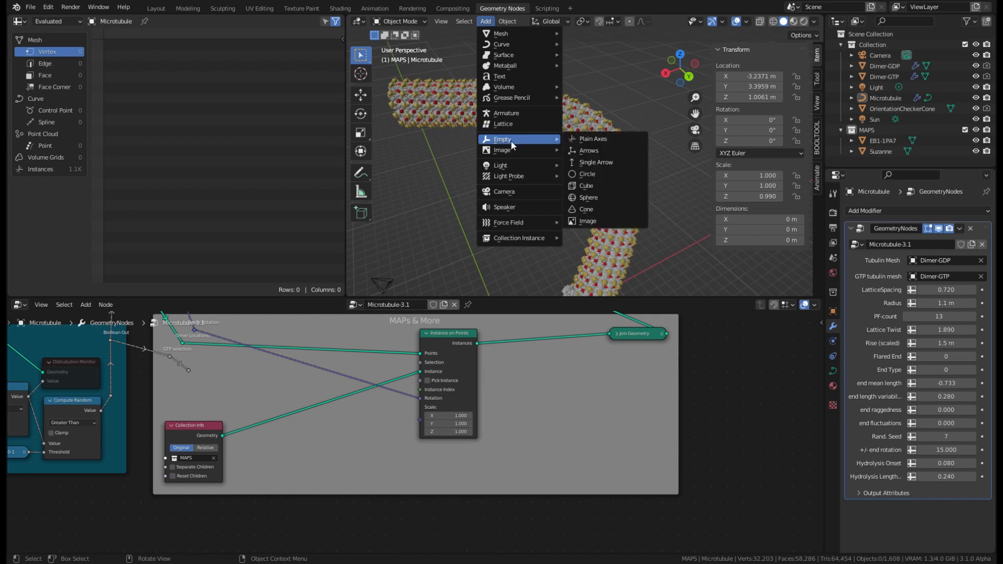
left_click(585, 201)
middle_click_drag(549, 214, 548, 211)
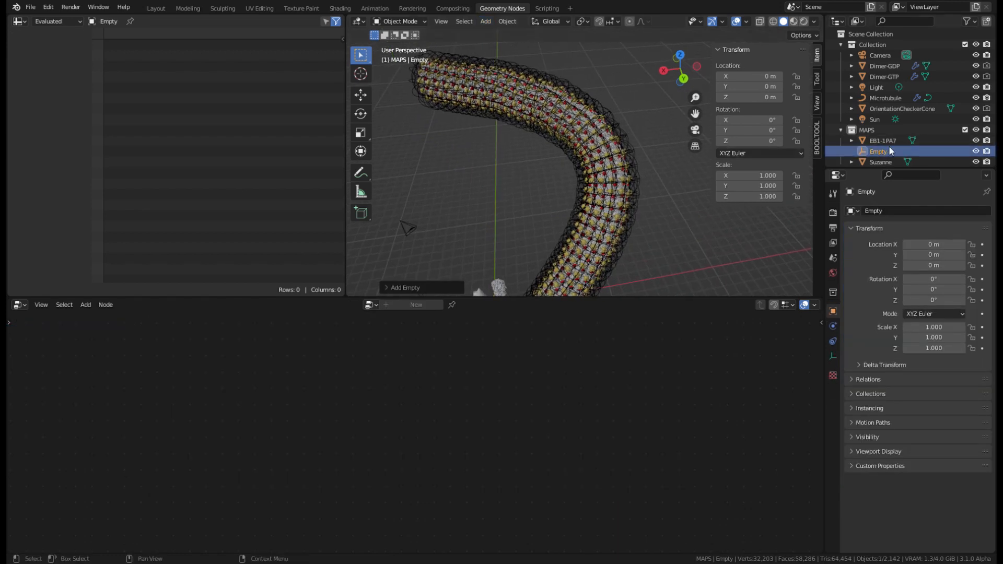
left_click_drag(889, 149, 880, 44)
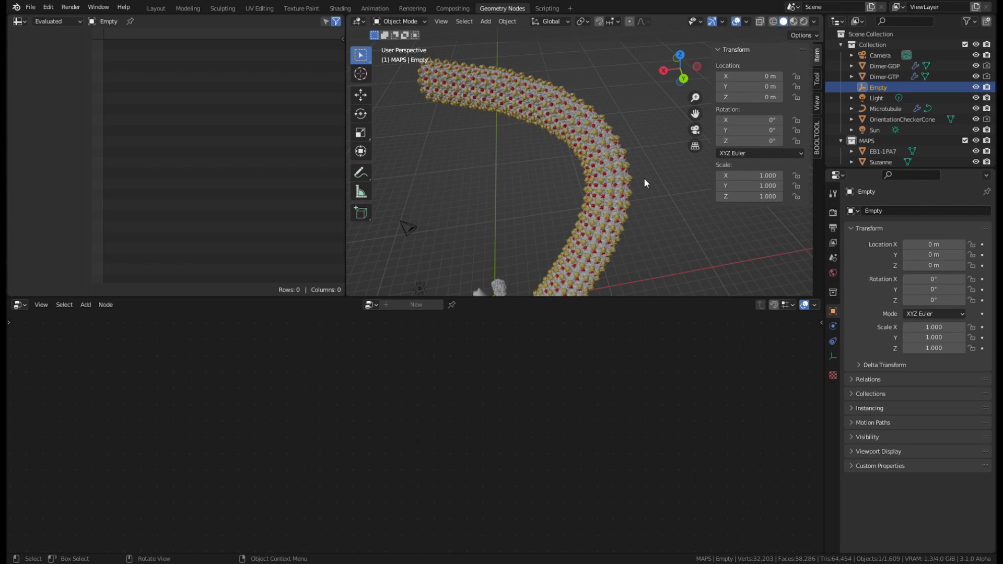
middle_click_drag(644, 182, 562, 187)
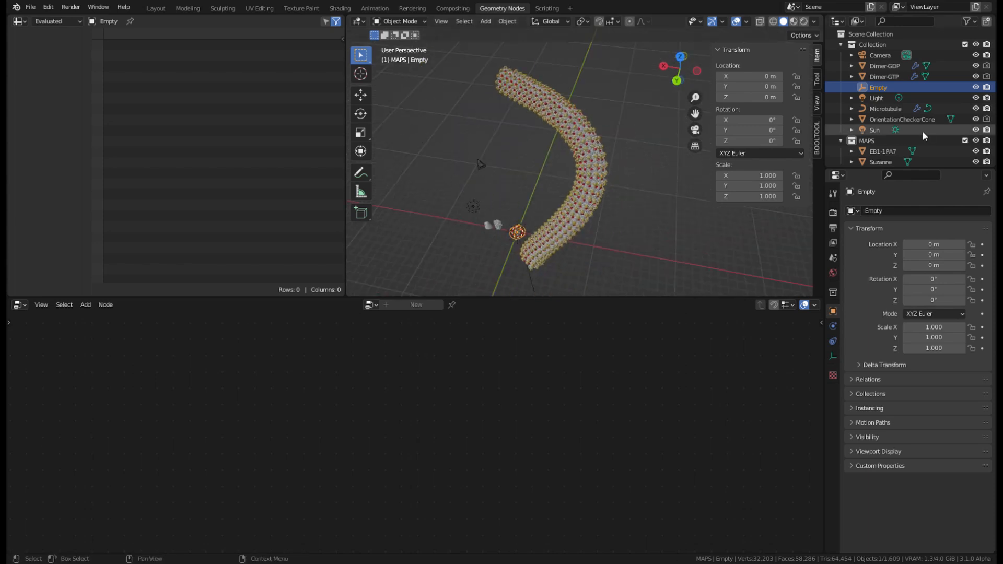
Switch the active collection from Collection to MAPS and back to Collection.
left_click(852, 46)
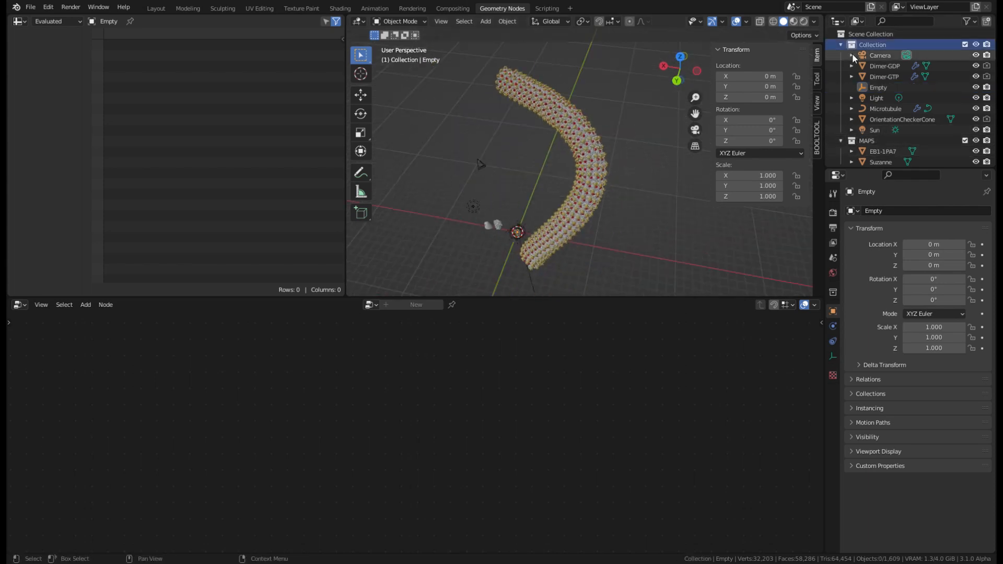
left_click(854, 143)
left_click(856, 45)
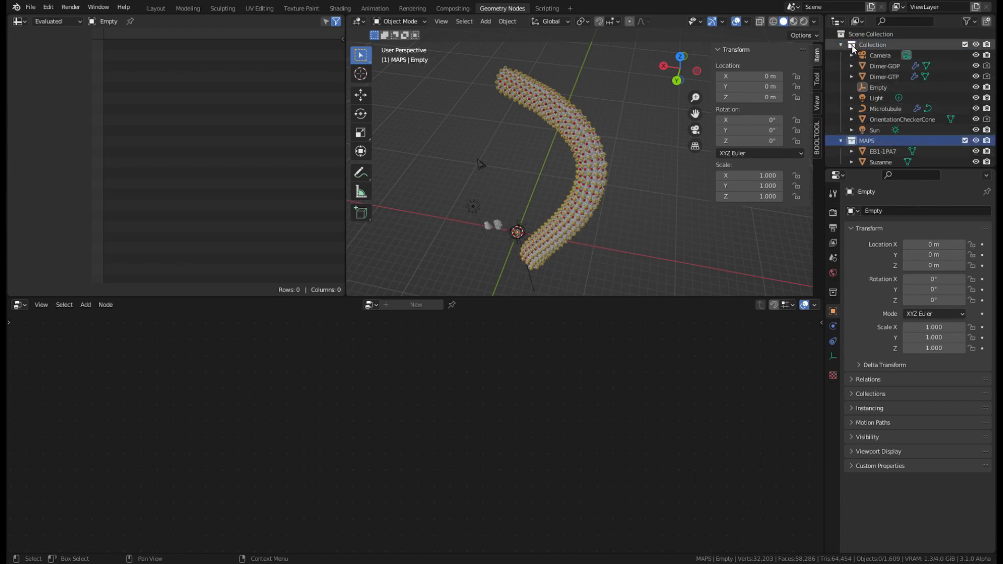
Move the sphere Empty from the origin up beside the microtubule's bend, to about X -4 m, Y 1.2 m, Z 12.4 m.
middle_click_drag(659, 159, 608, 168)
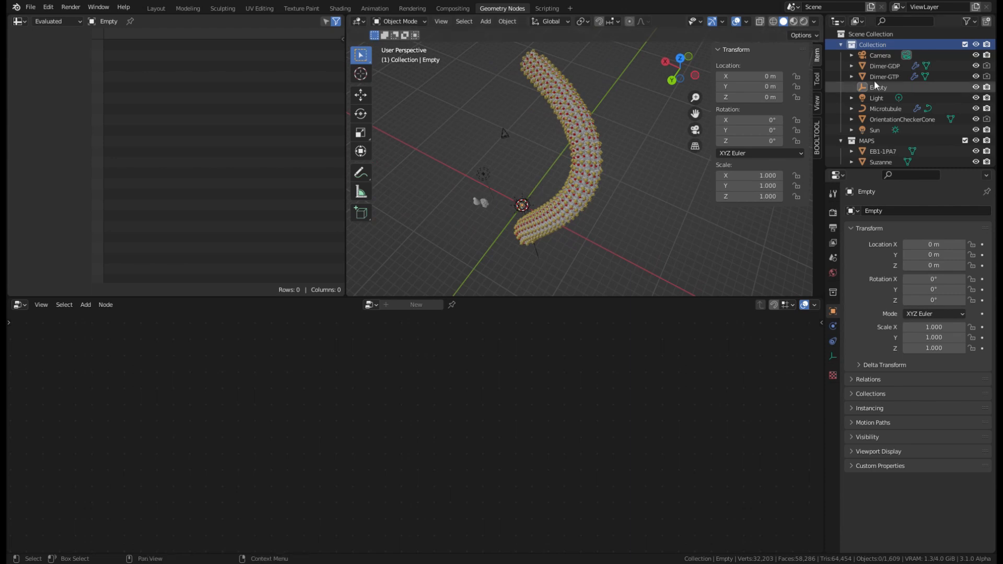
middle_click_drag(548, 175, 619, 186)
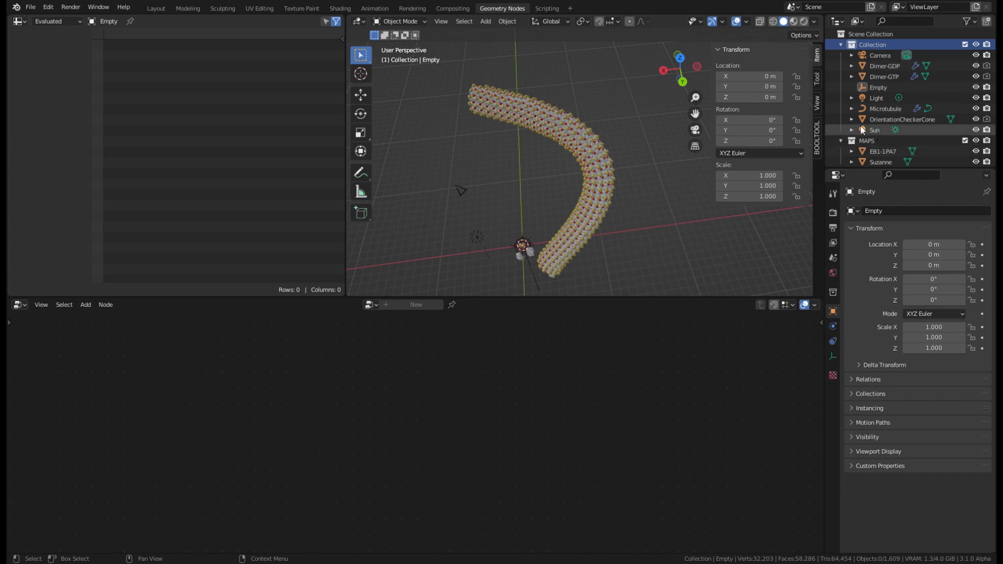
middle_click_drag(477, 242, 519, 228)
left_click(522, 226)
left_click(522, 227)
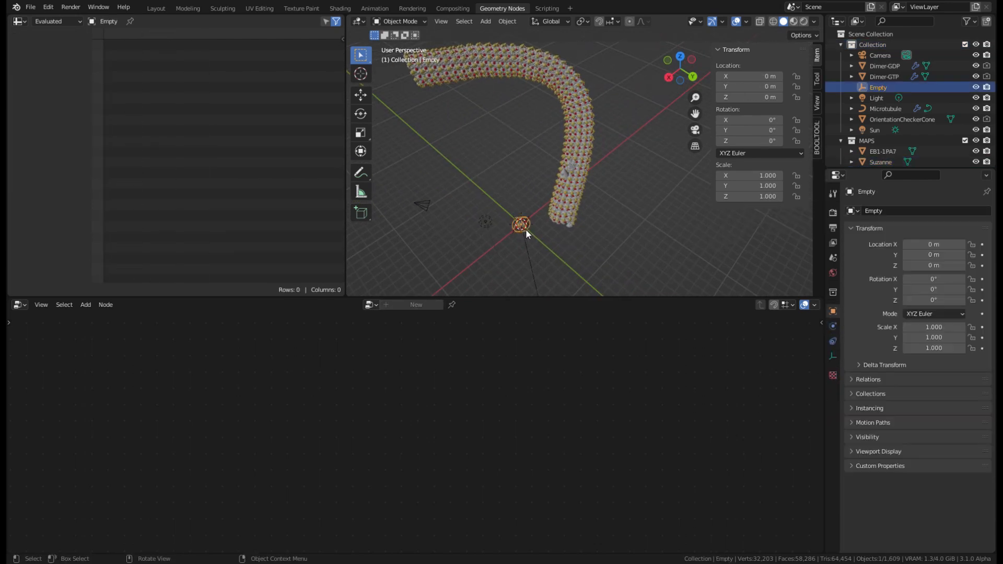
key("g")
left_click(537, 117)
middle_click_drag(537, 117, 353, 120)
key("g")
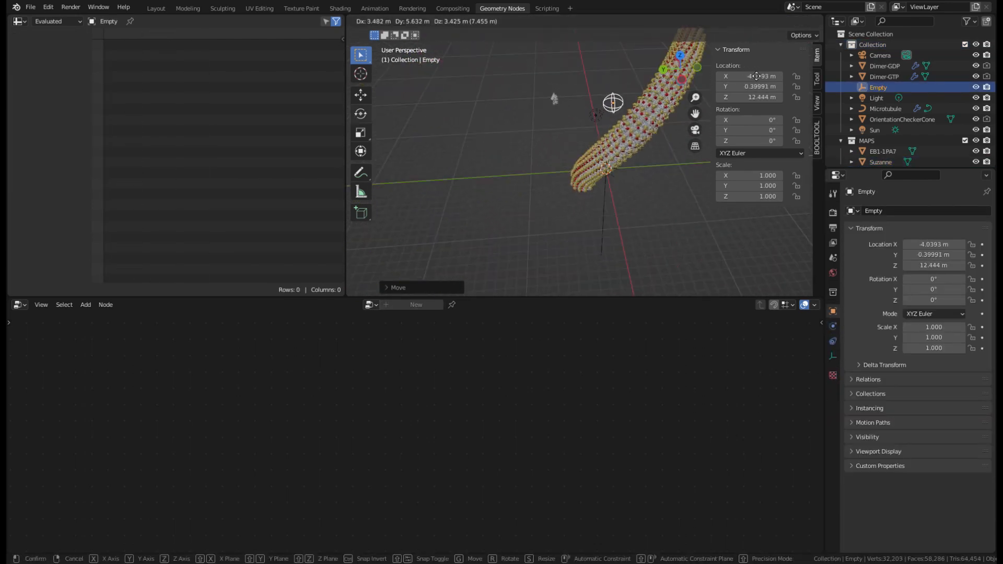
left_click(762, 72)
Scale the Empty uniformly to about 2.64 and move it against the microtubule's inner bend, to about X -7.5 m, Y -1.2 m, Z 12.8 m.
middle_click_drag(688, 116, 796, 119)
key("s")
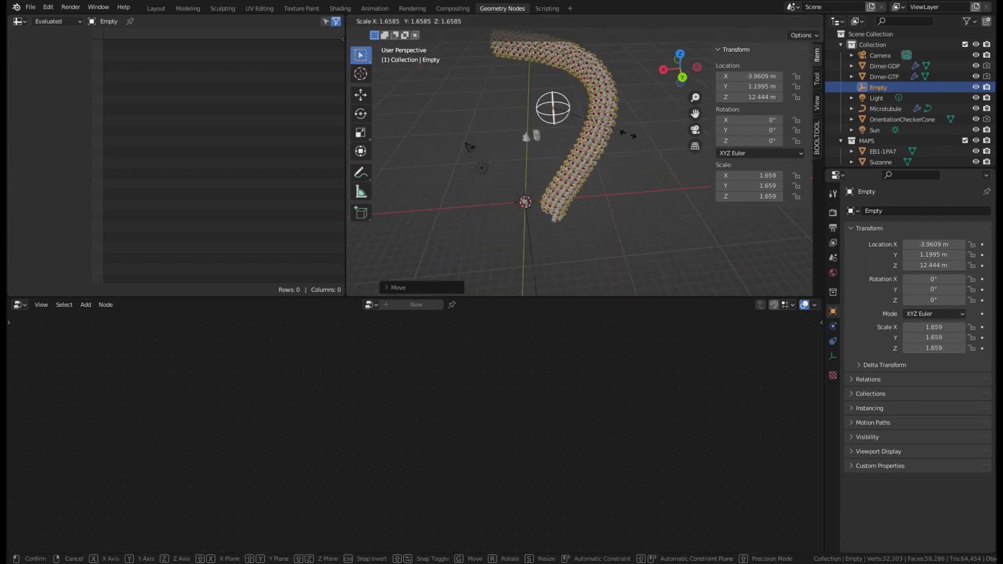
left_click(651, 167)
middle_click_drag(651, 167, 573, 181)
key("g")
left_click(638, 172)
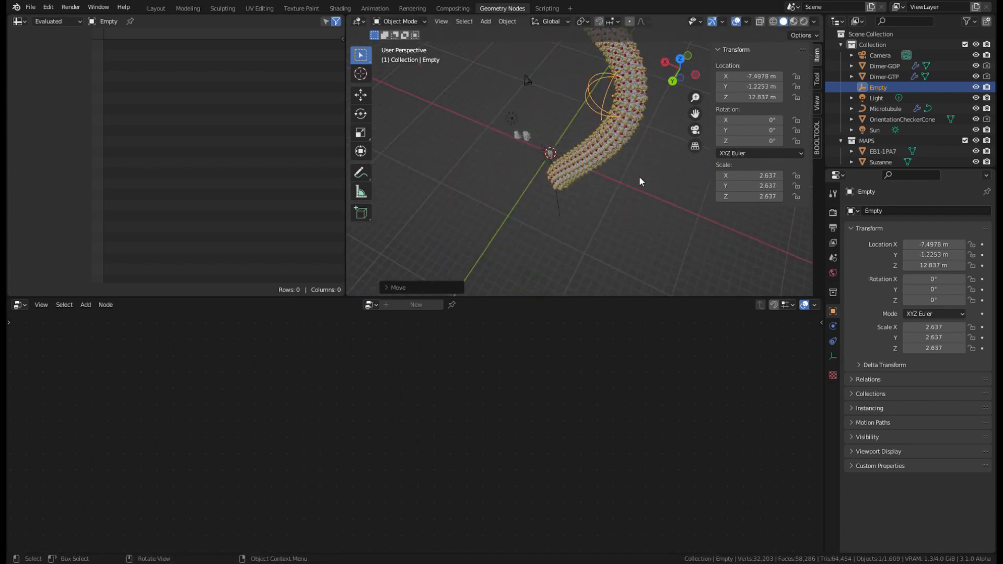
middle_click_drag(638, 177, 553, 134)
scroll(514, 168, "up", 4)
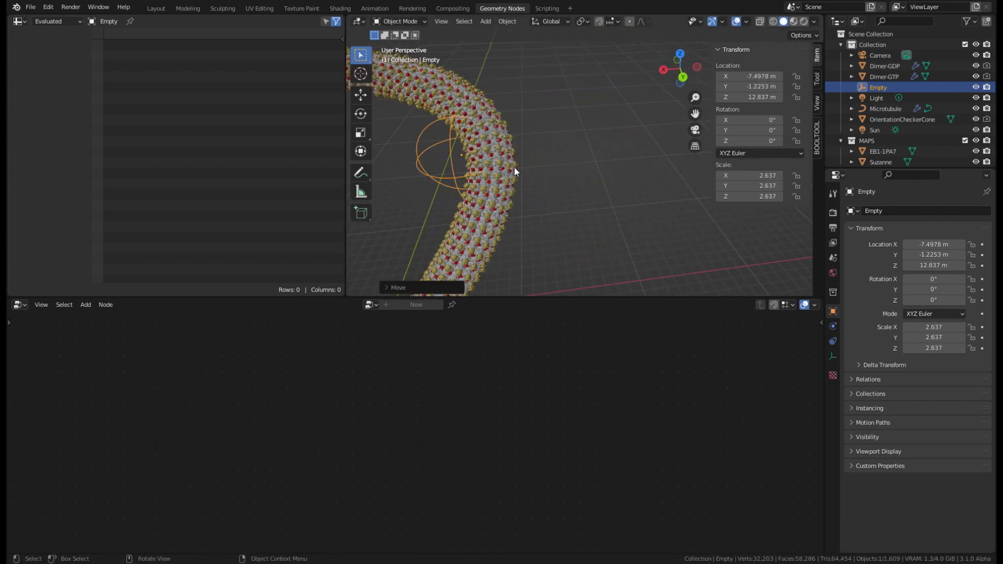
middle_click_drag(514, 168, 588, 150)
scroll(575, 166, "up", 2)
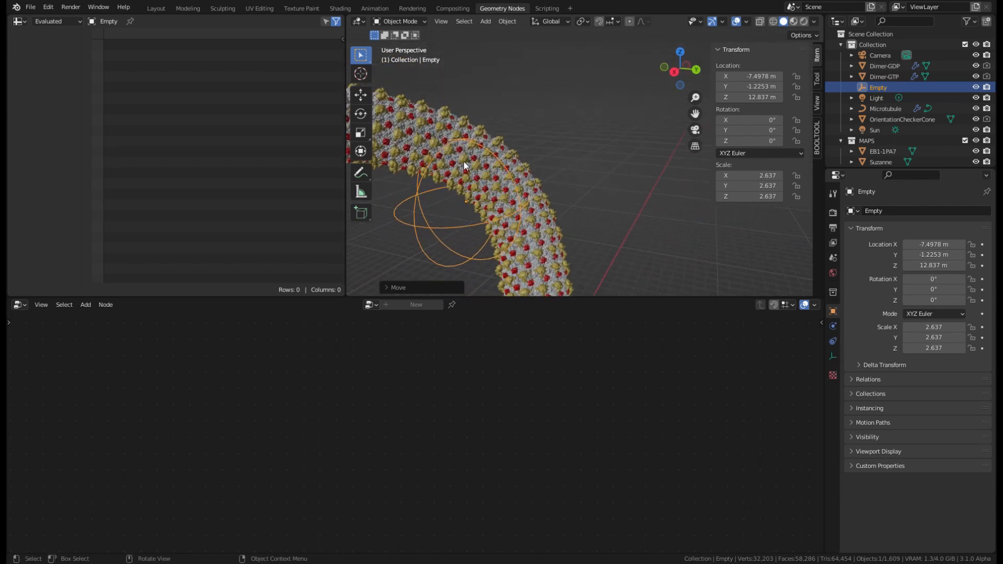
middle_click_drag(396, 177, 516, 200)
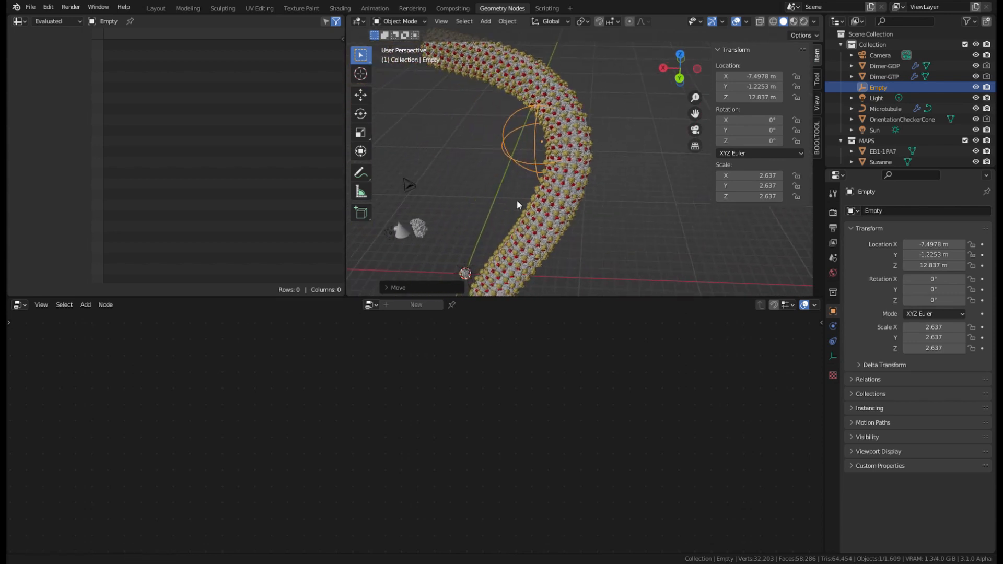
Rename the Empty as Controller.
left_click(516, 200)
scroll(320, 419, "up", 1)
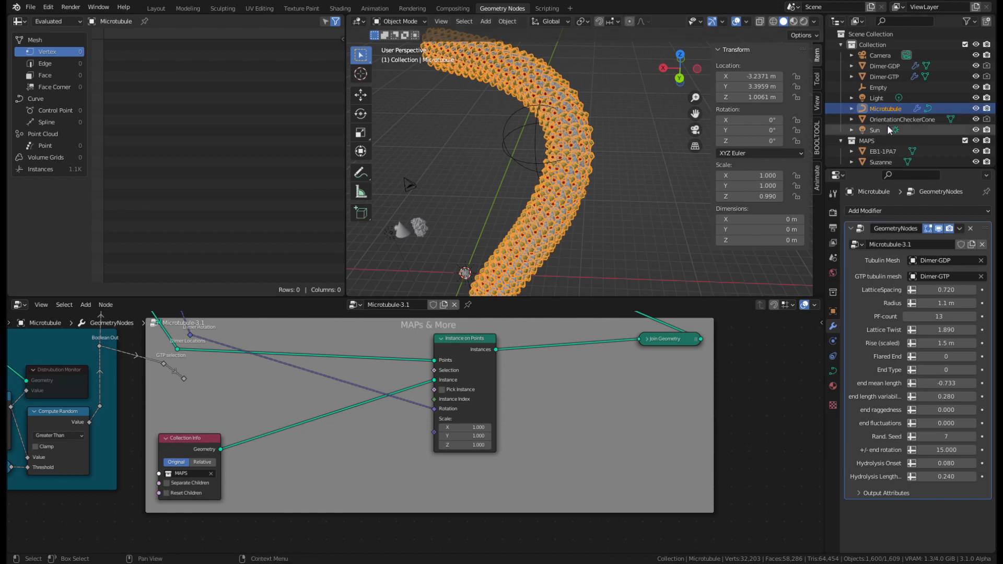
double_click(882, 86)
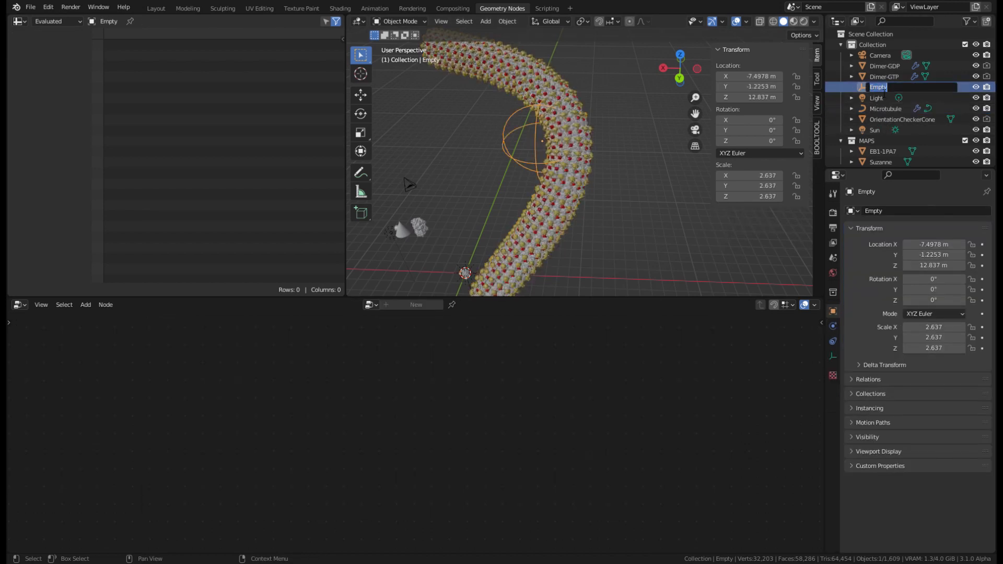
type("Controller")
key("Return")
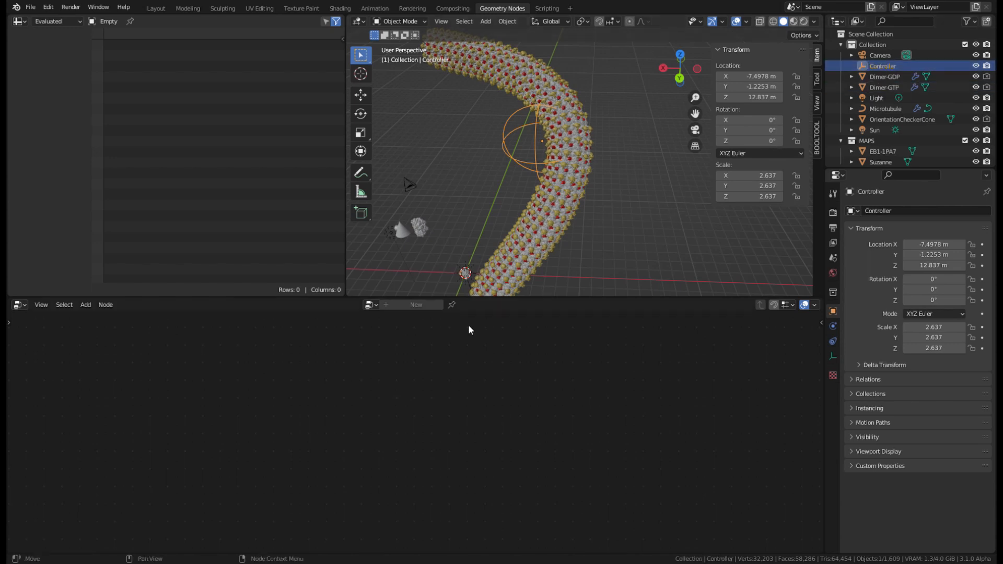
Pin the Microtubule's node tree and add the Controller as an Object Info node below Instance on Points in the MAPs & More frame.
left_click(528, 265)
left_click(469, 305)
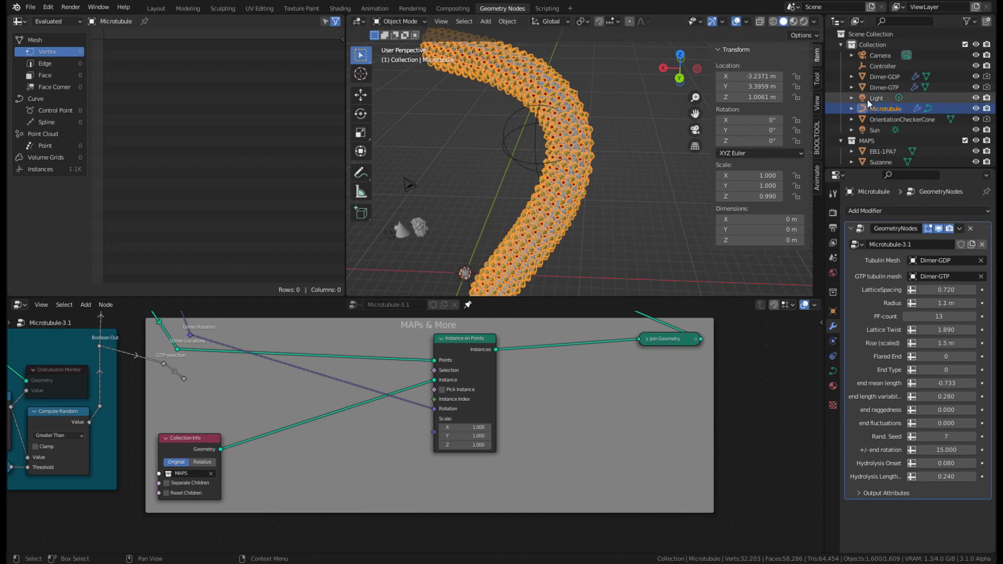
left_click(876, 66)
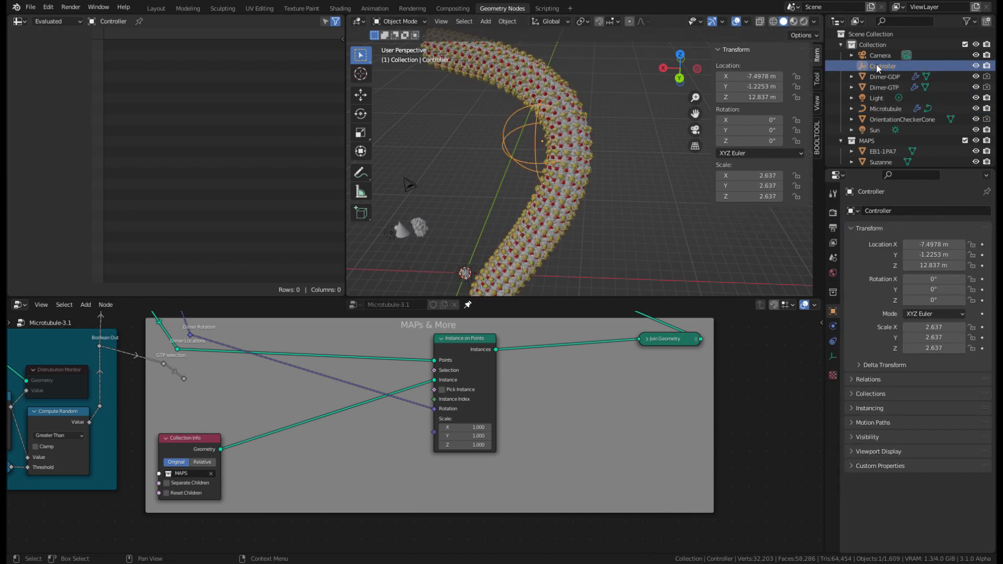
left_click_drag(876, 65, 332, 439)
key("g")
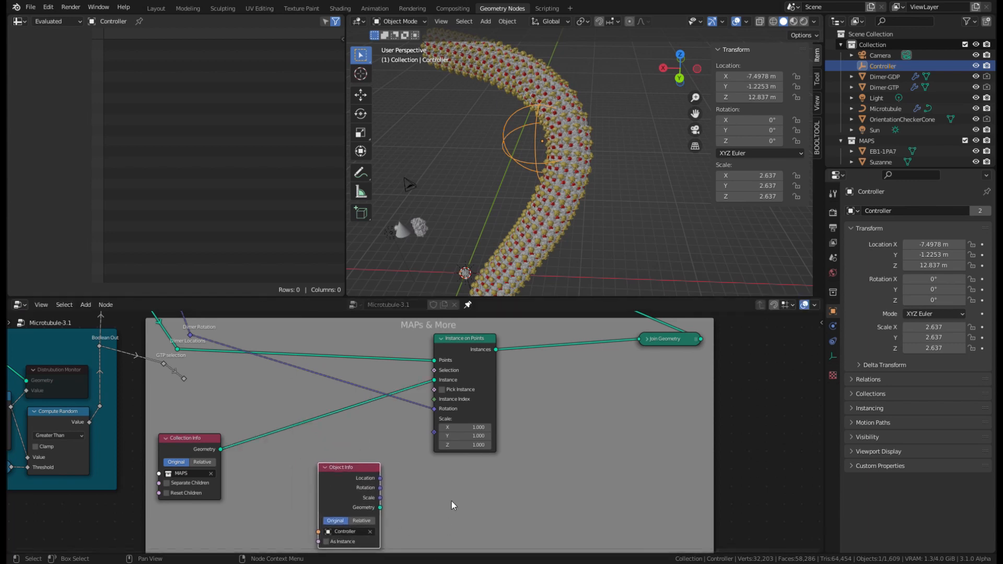
left_click(436, 450)
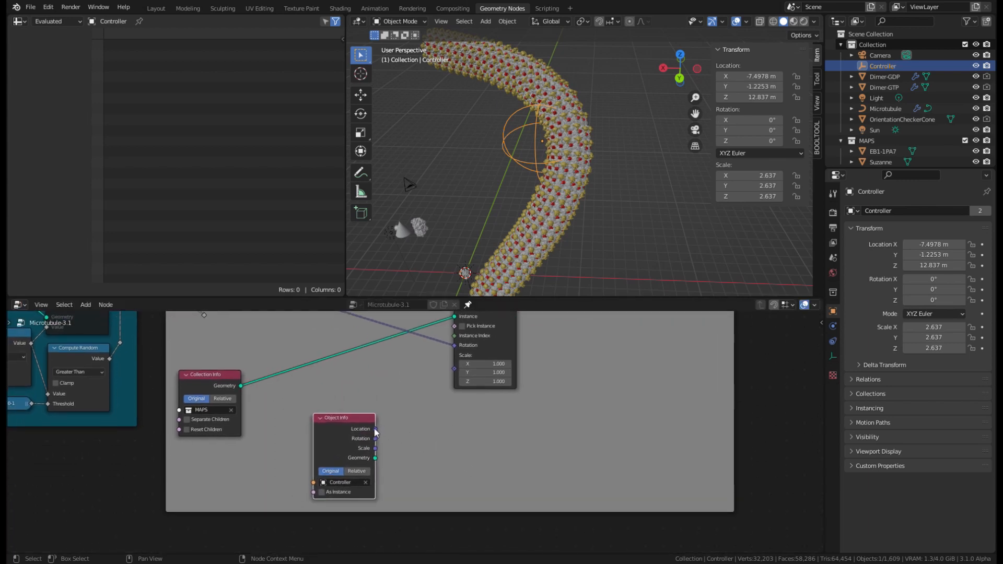
Add a Distance vector math node fed by the Controller Object Info node's Location output.
left_click_drag(376, 429, 431, 432)
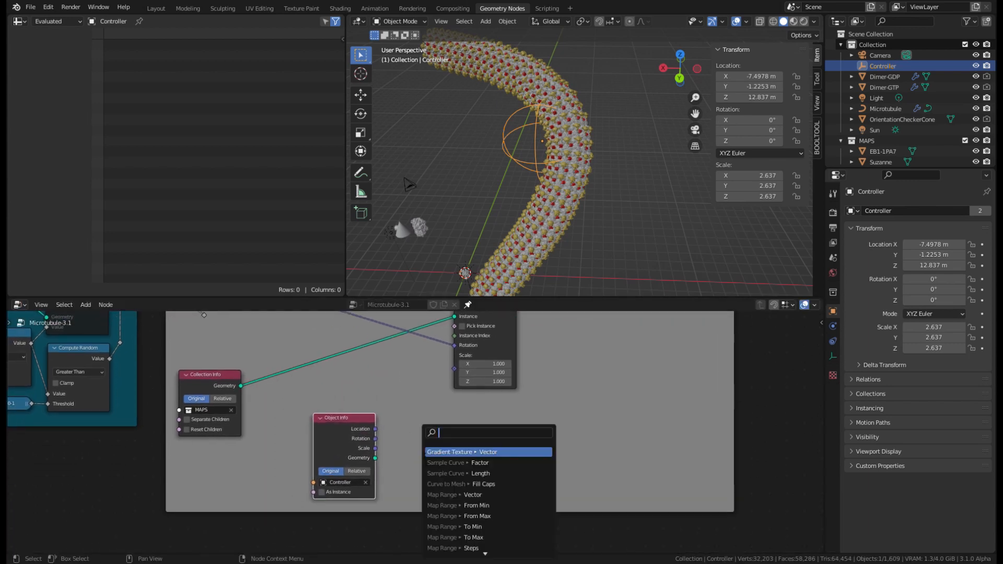
type("dista")
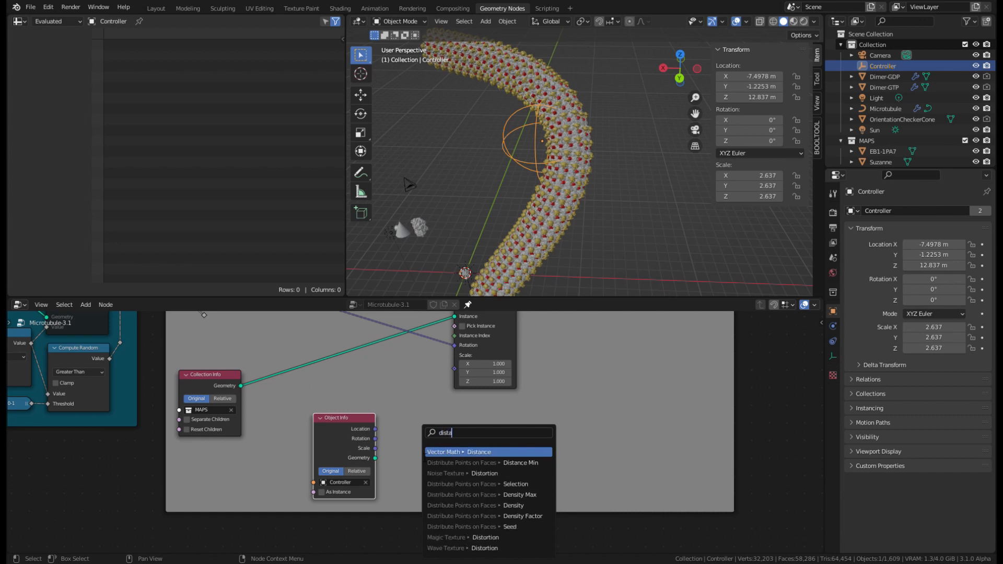
key("Return")
left_click(396, 499)
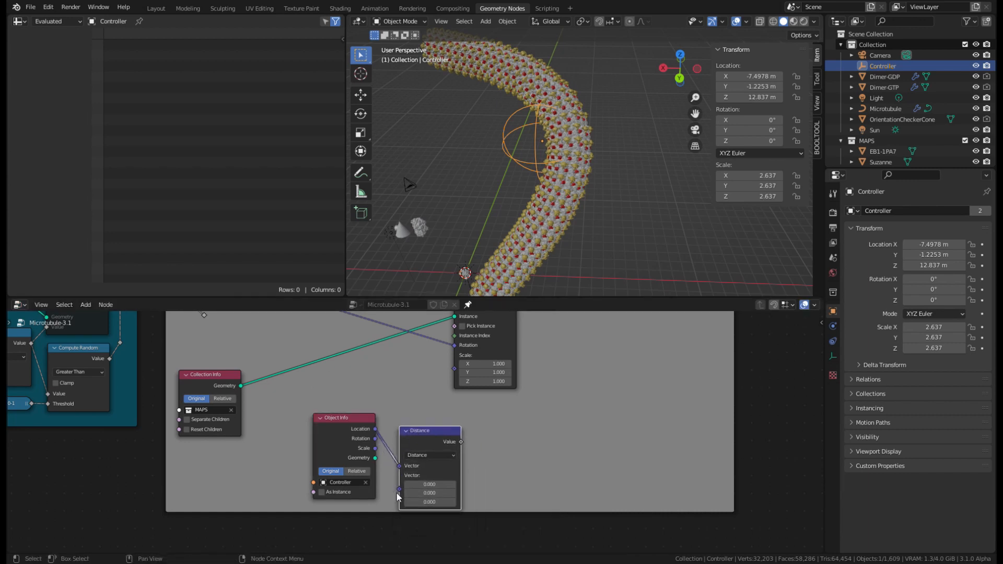
left_click_drag(399, 489, 366, 516)
type("loca")
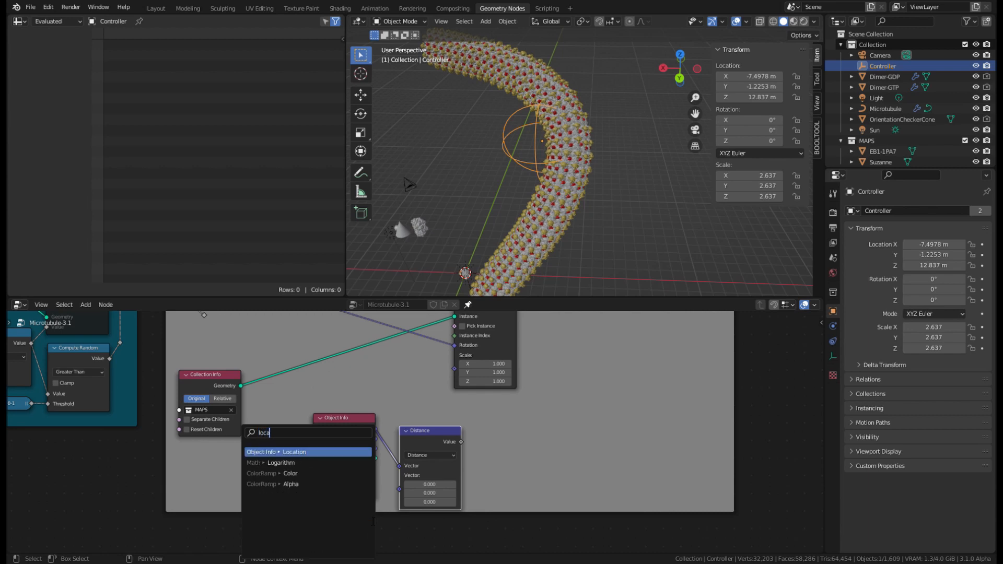
key("Return")
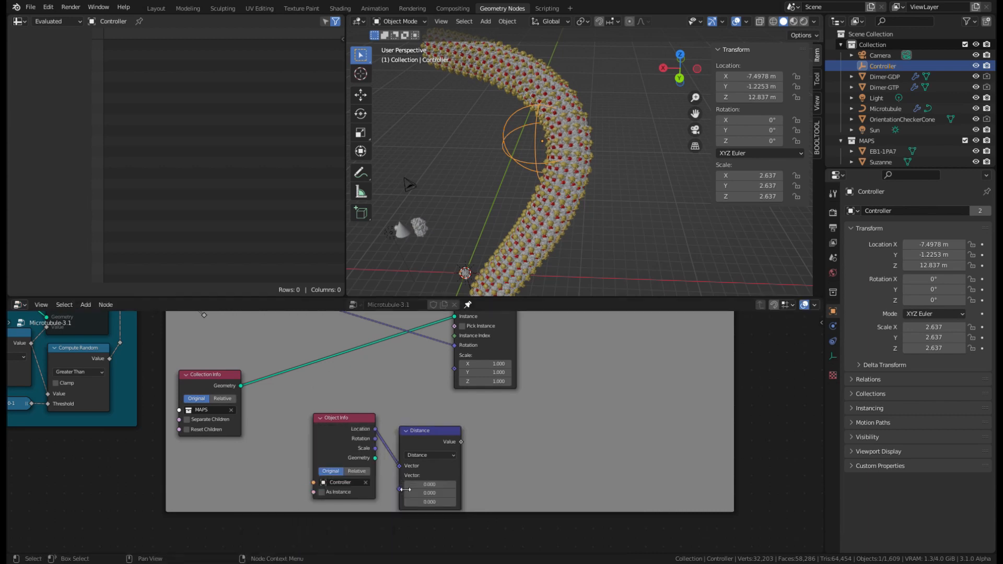
Feed the Distance node's second vector from a new Position node placed under Object Info, and shift Distance closer to them.
left_click_drag(400, 488, 360, 505)
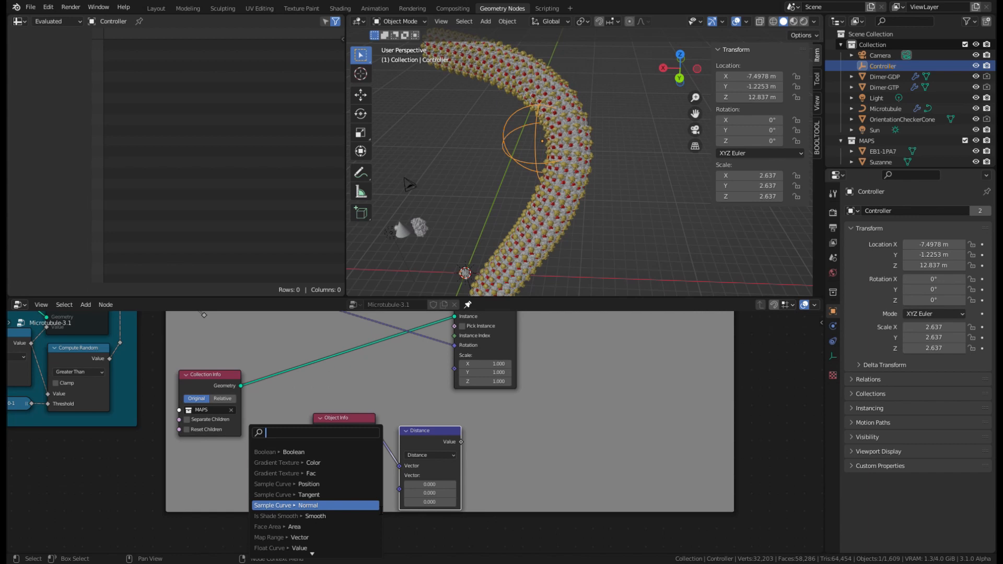
type("pos")
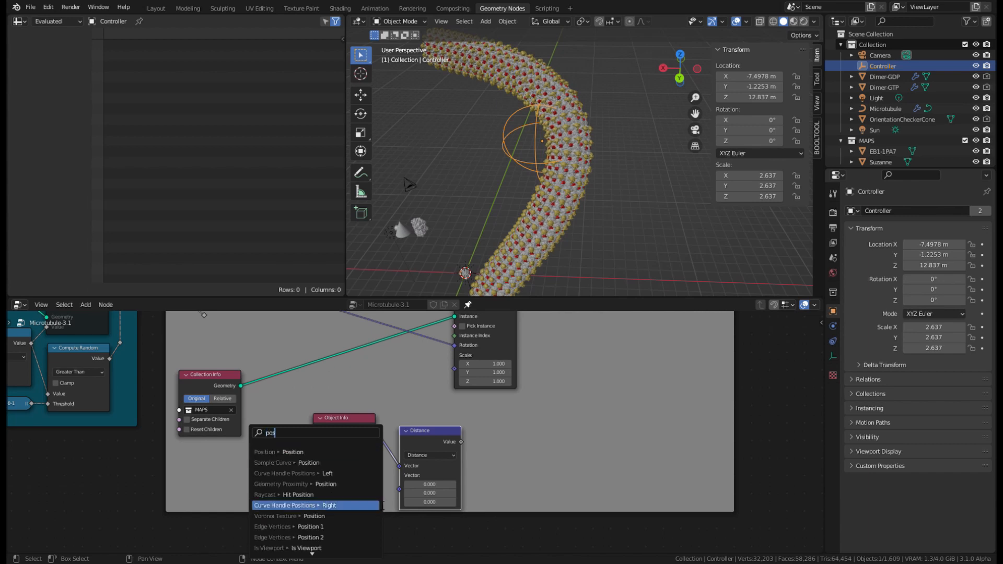
left_click(338, 453)
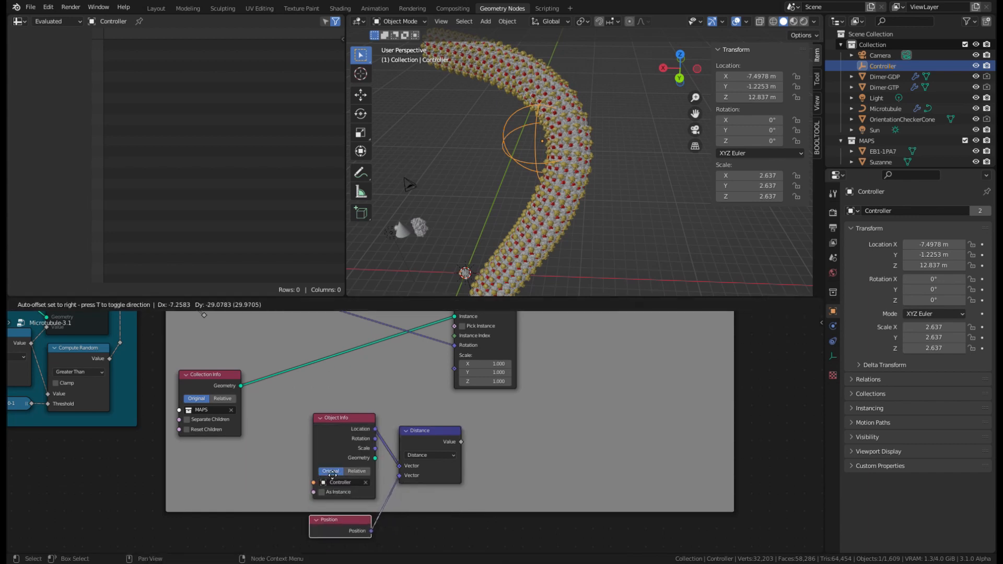
left_click(337, 465)
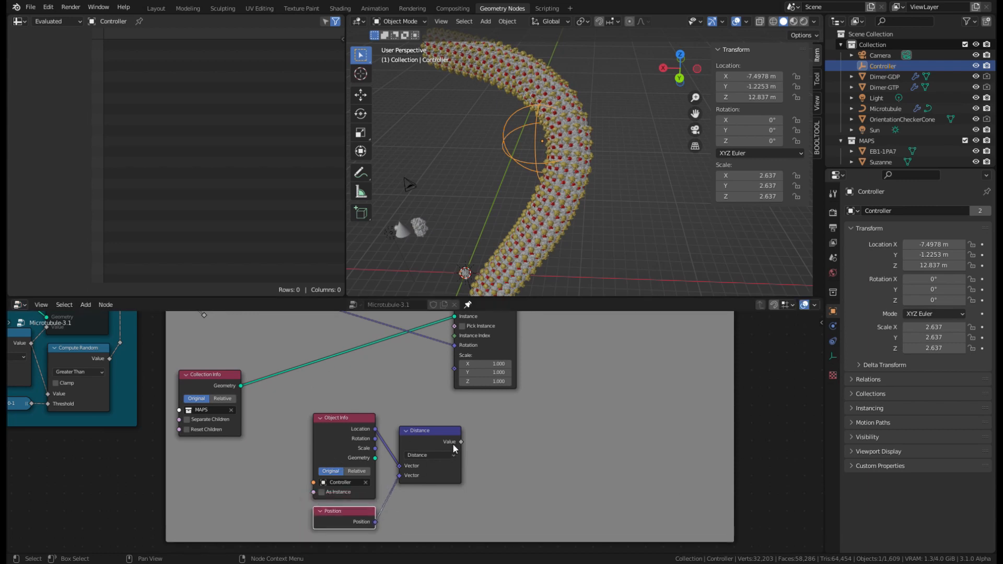
left_click_drag(447, 431, 439, 429)
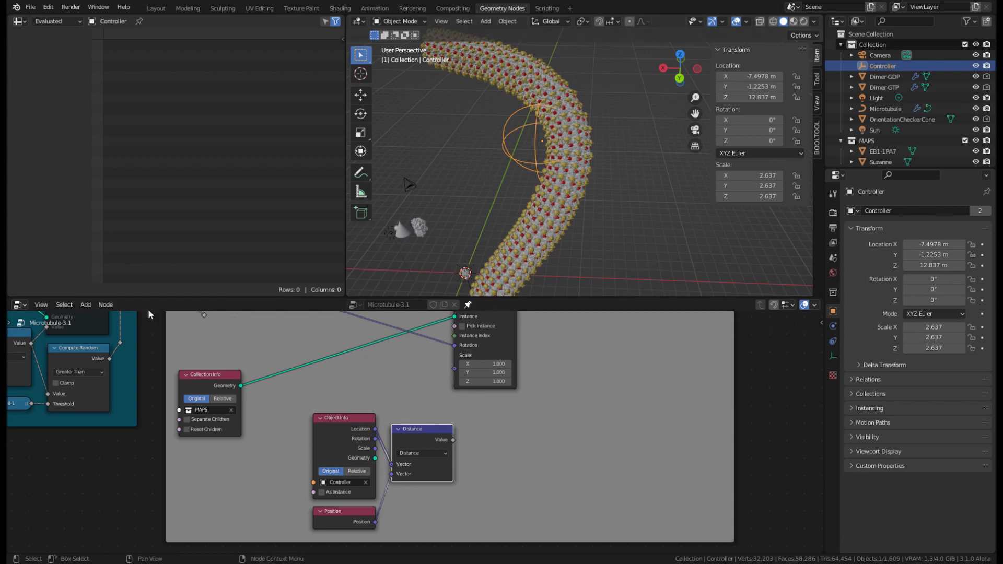
left_click(87, 305)
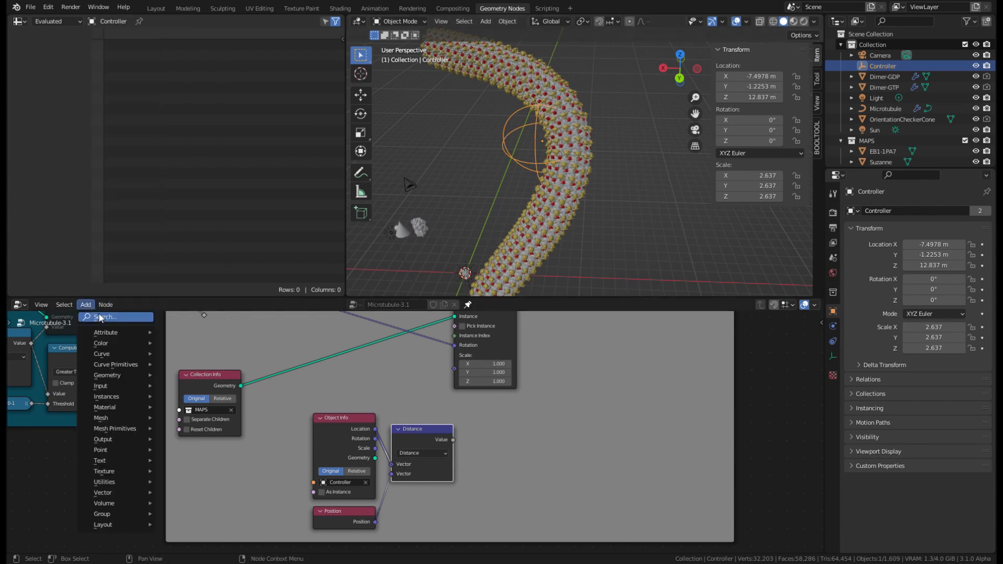
left_click(99, 318)
type("mathj")
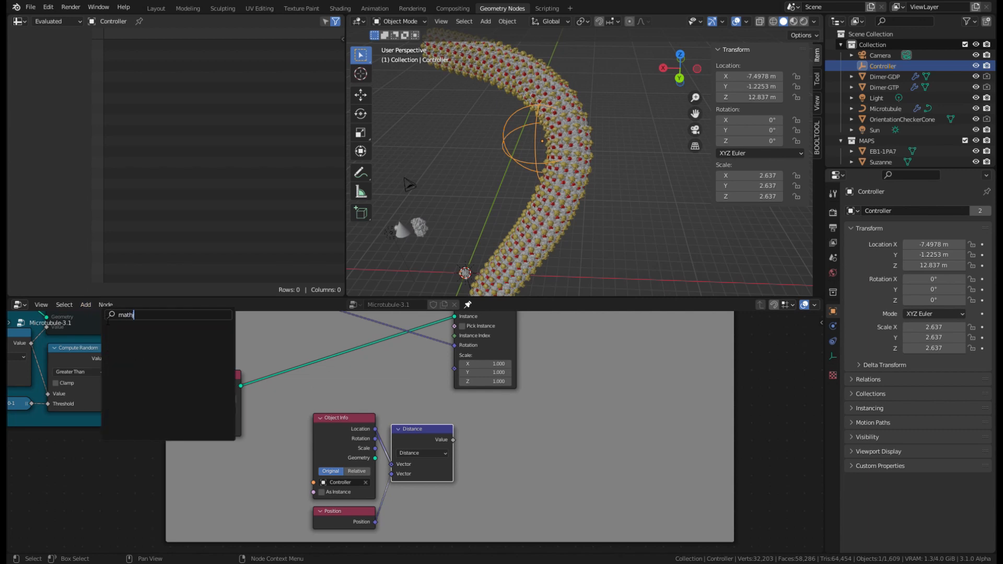
key("Return")
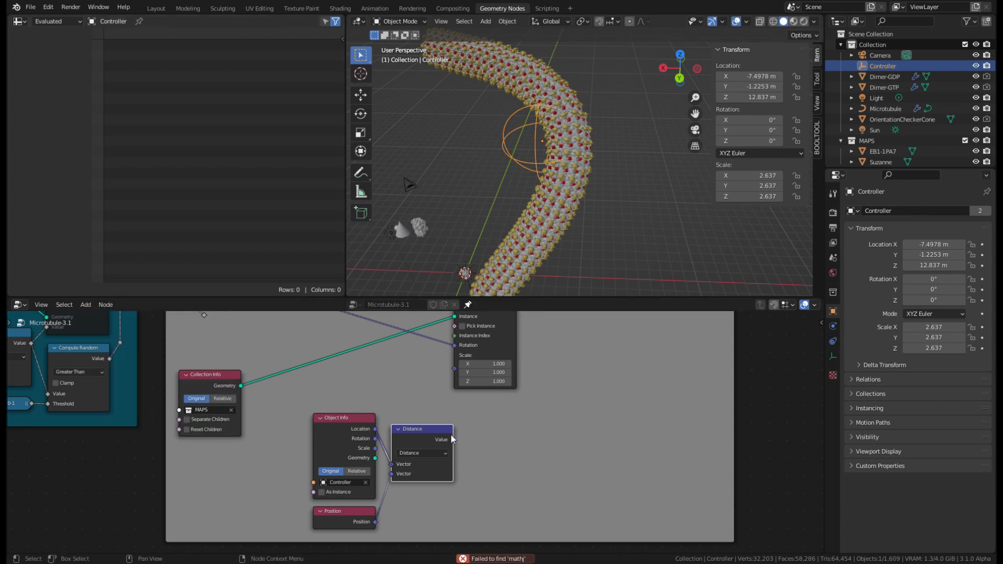
Add a Less Than math node comparing the Distance value against a Threshold fed by the Controller's Scale output.
left_click_drag(453, 439, 517, 434)
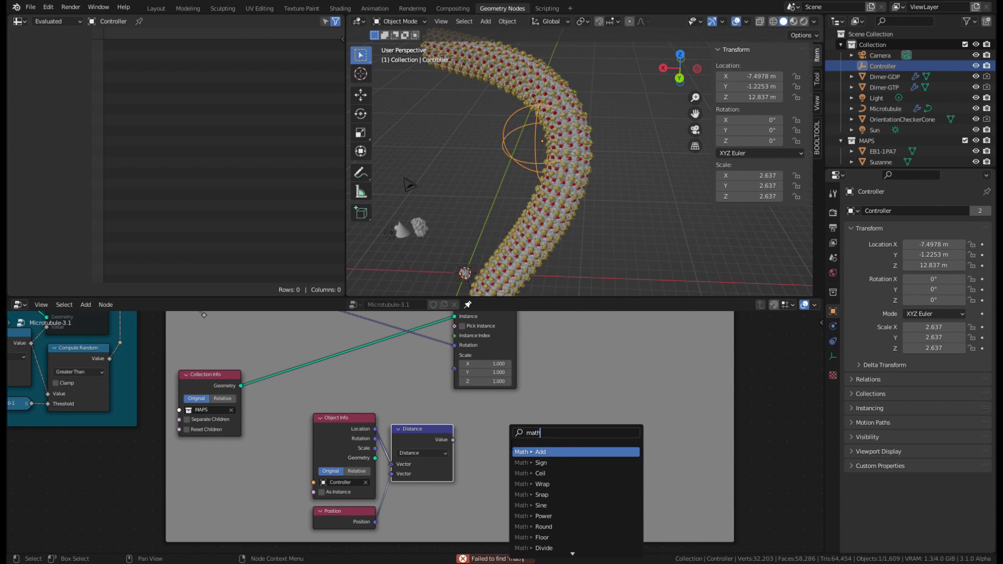
key("Return")
left_click(537, 455)
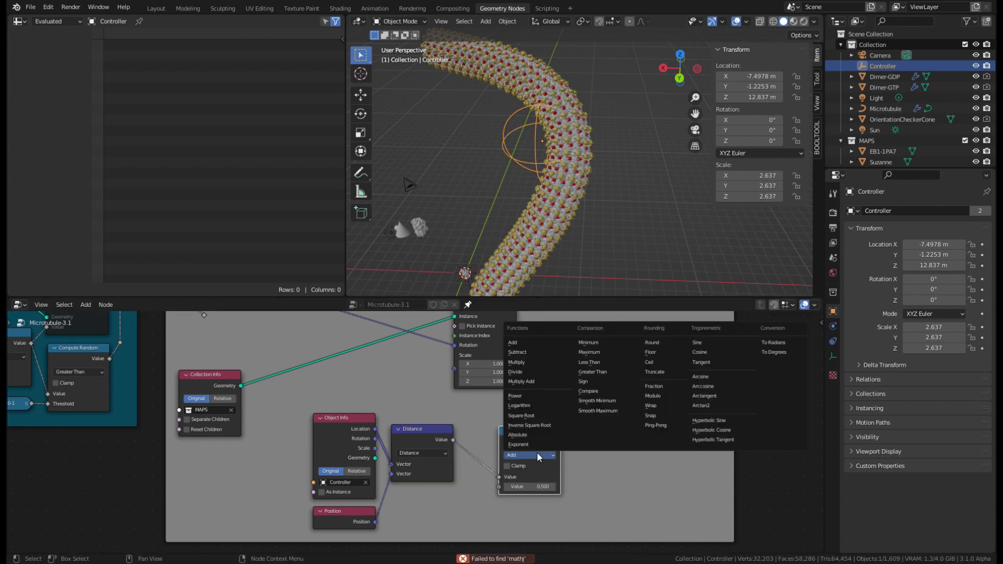
left_click(594, 362)
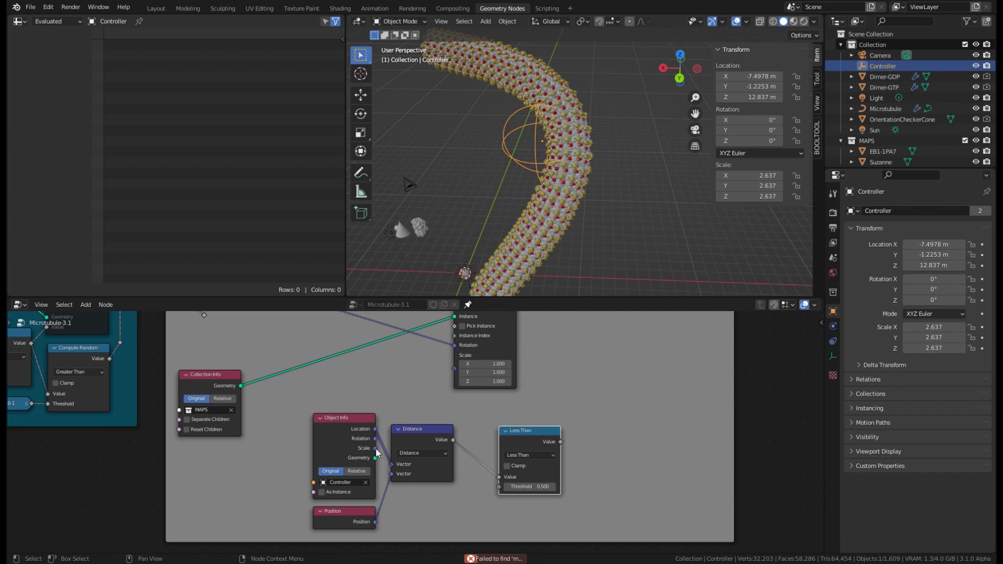
left_click_drag(375, 448, 500, 489)
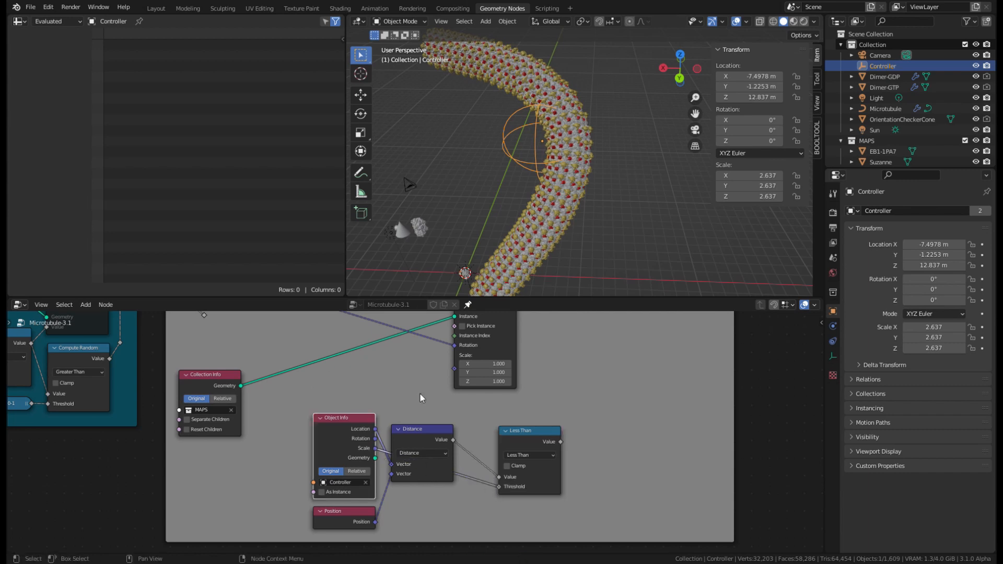
Try enlarging the Controller Empty to a scale of about 3.4, and cancel the change.
key("s")
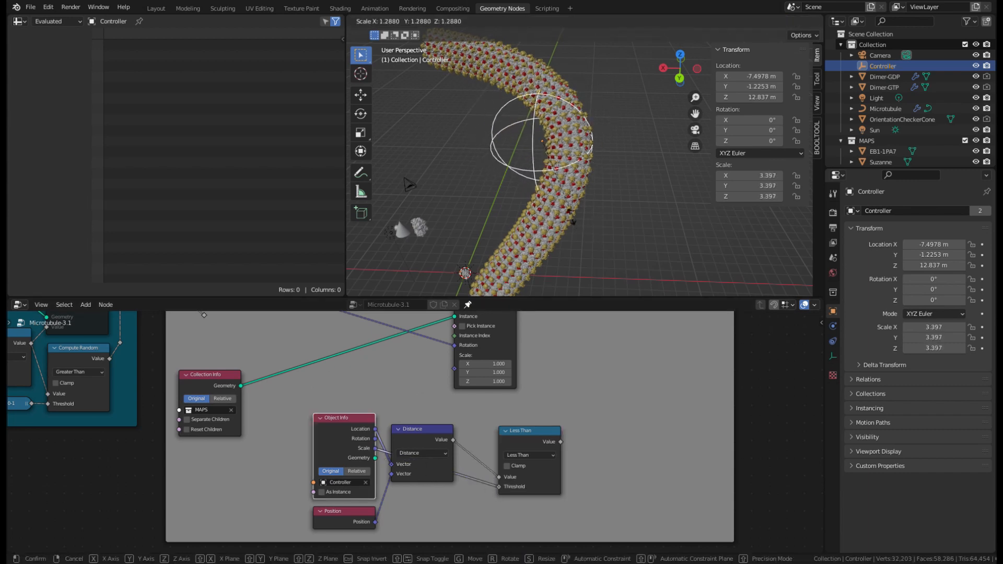
key("Escape")
middle_click_drag(586, 399, 616, 428)
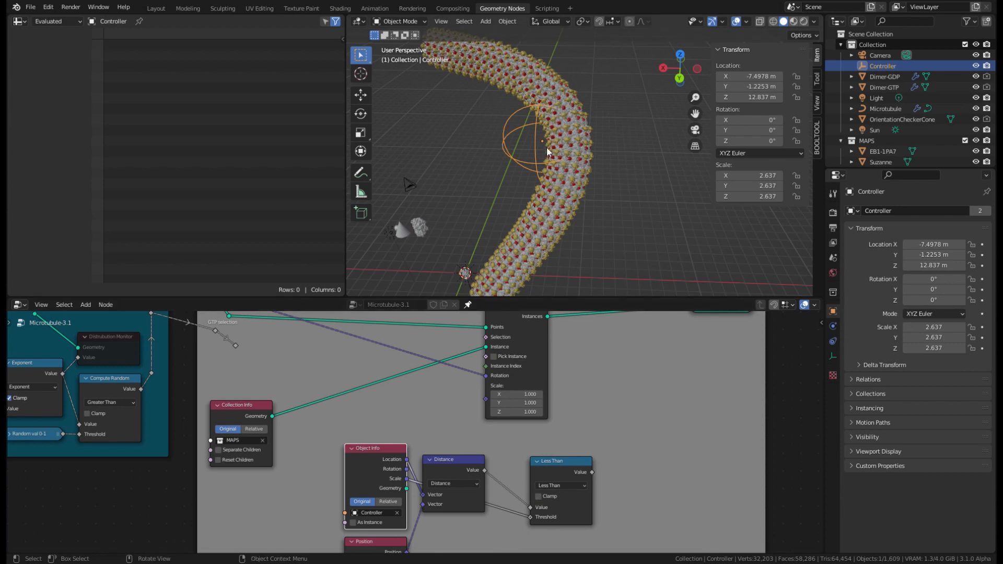
Link the Less Than value to the Selection input of Instance on Points, and set the Controller Object Info node to Relative.
left_click_drag(592, 472, 496, 340)
middle_click_drag(540, 218, 594, 229)
middle_click_drag(445, 508, 453, 427)
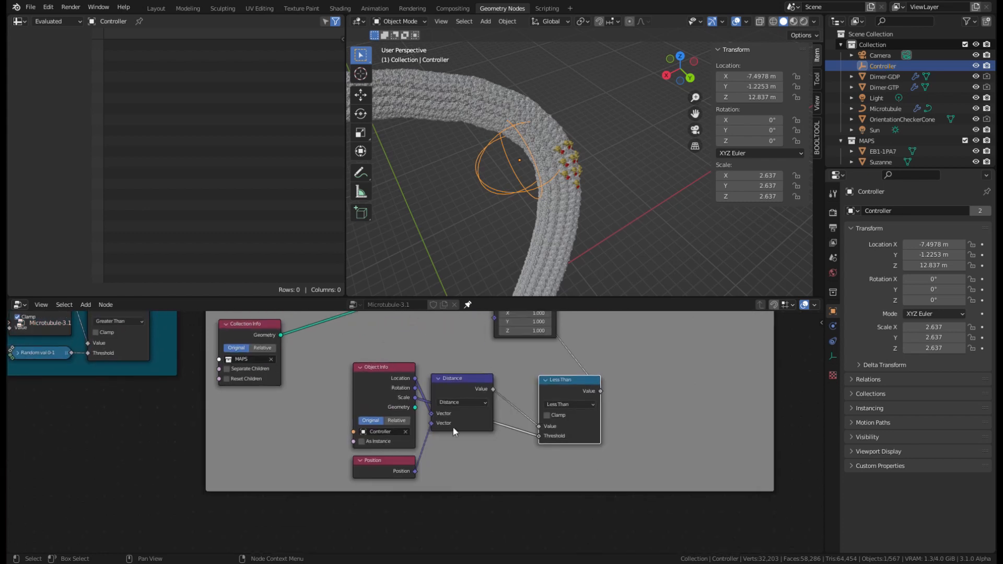
left_click(397, 421)
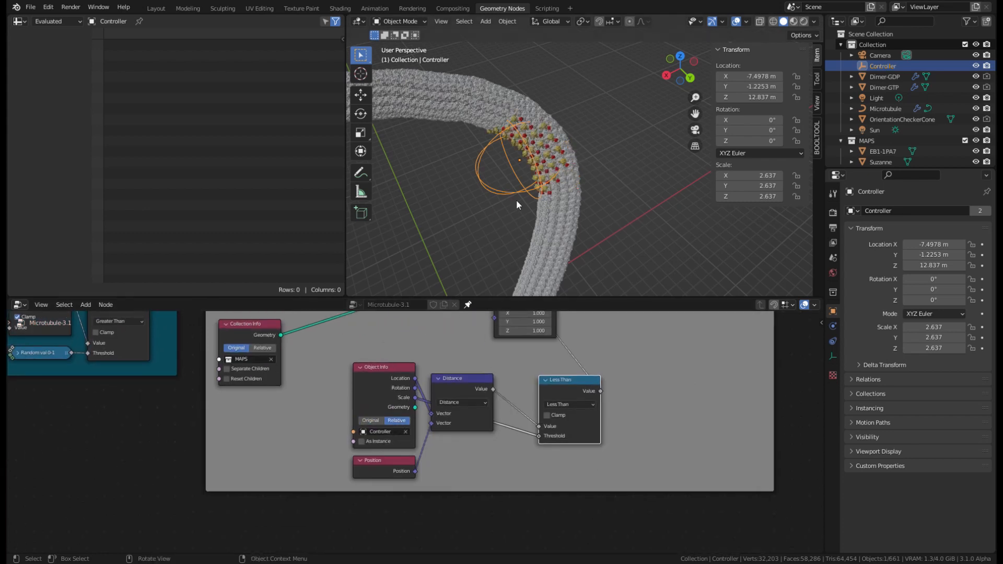
Move the Controller Empty along the inner side of the microtubule's bend to about (-5.97, -1.99, 14.0) m and scale it to about 2.69.
key("g")
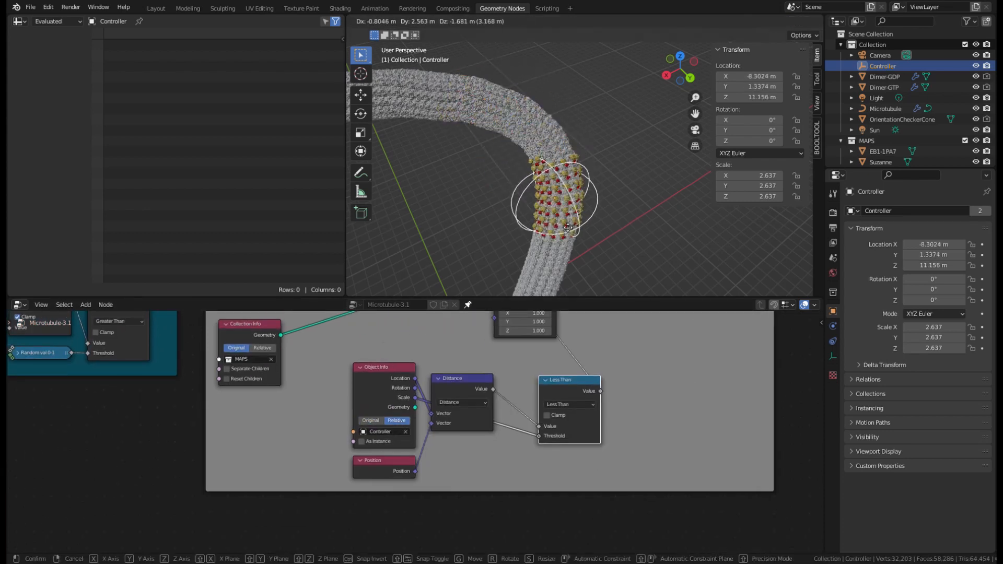
left_click(568, 227)
middle_click_drag(568, 227, 544, 147)
key("g")
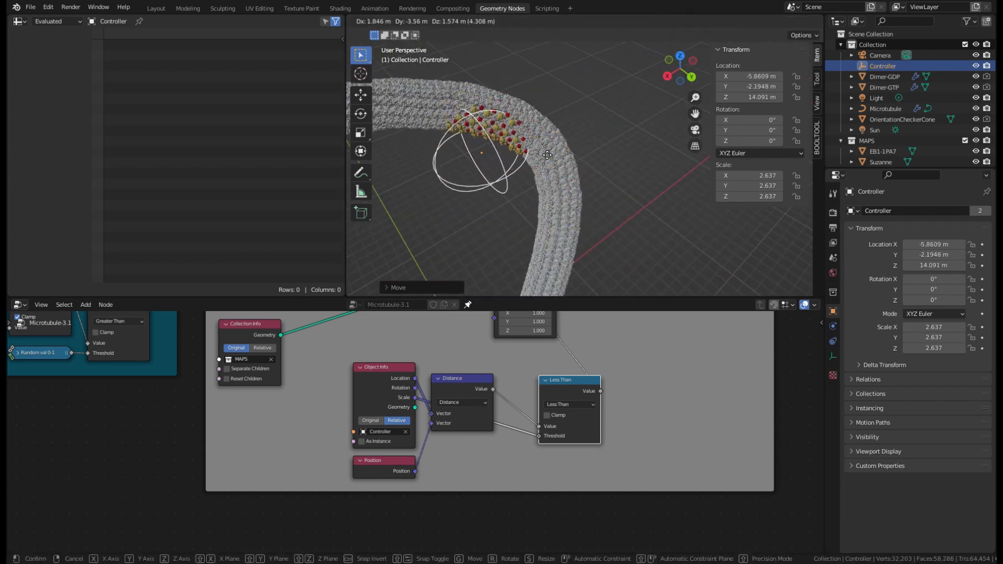
left_click(547, 155)
key("s")
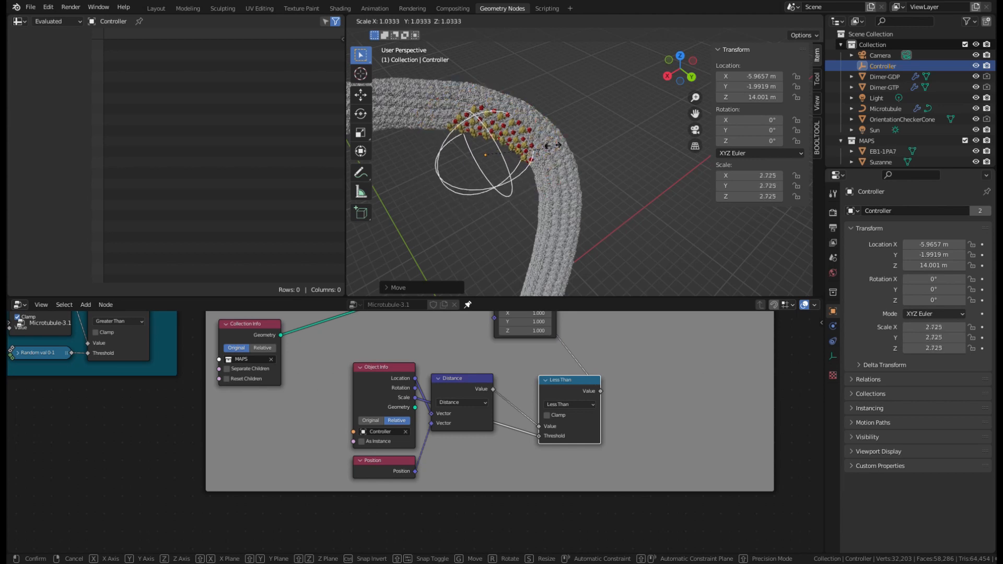
left_click(552, 145)
middle_click_drag(566, 132, 496, 168)
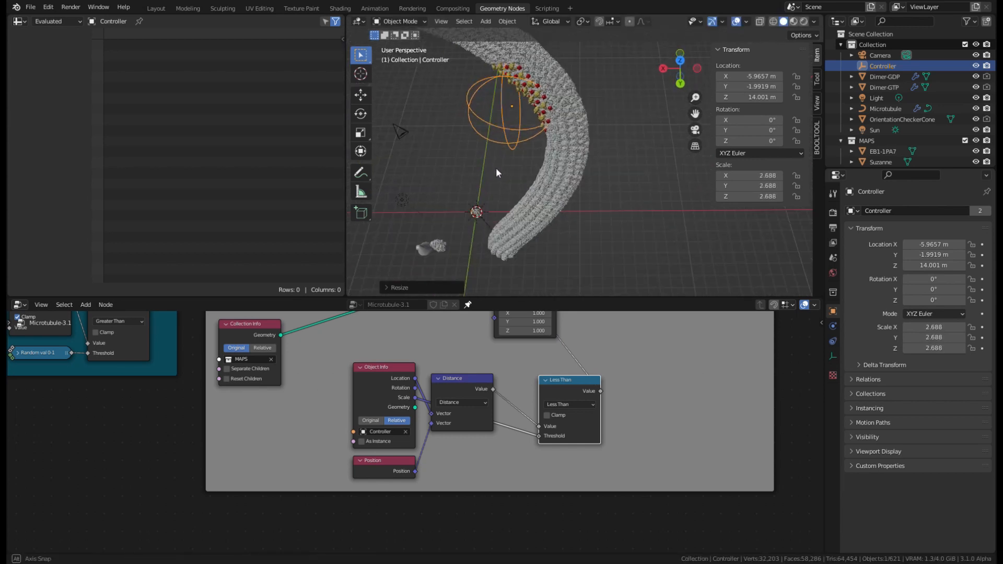
Shift the Less Than node closer to the Distance node.
middle_click_drag(598, 361, 542, 399)
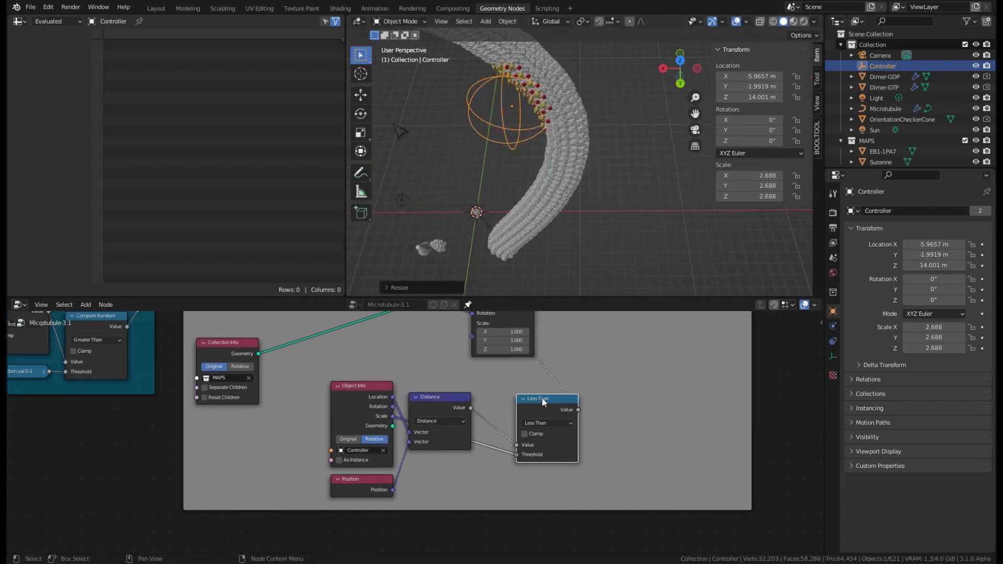
left_click_drag(543, 401, 510, 404)
middle_click_drag(547, 374, 507, 422)
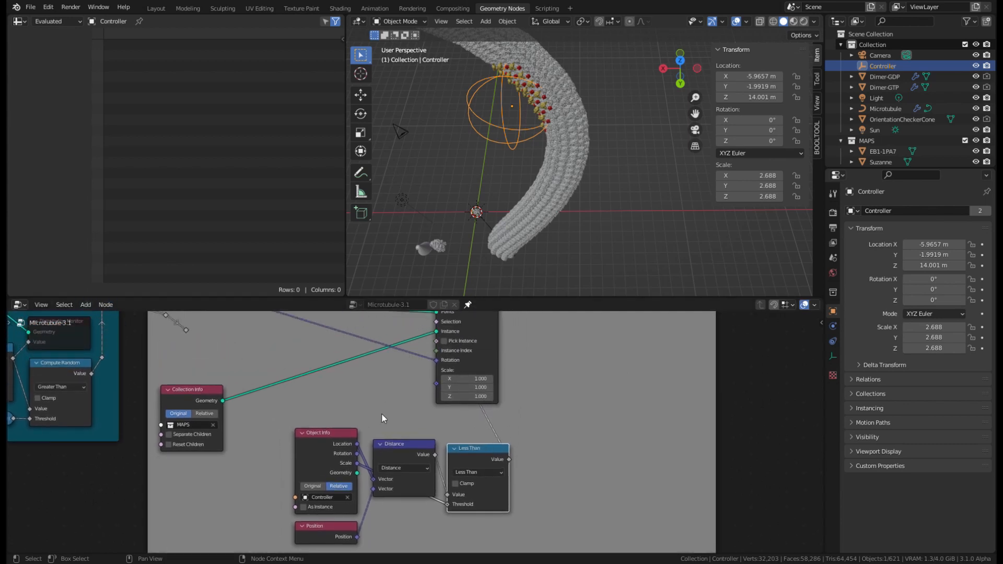
Insert an And Boolean Math node between Less Than and the Instance on Points Selection input, and enable its second Boolean.
left_click_drag(509, 459, 581, 433)
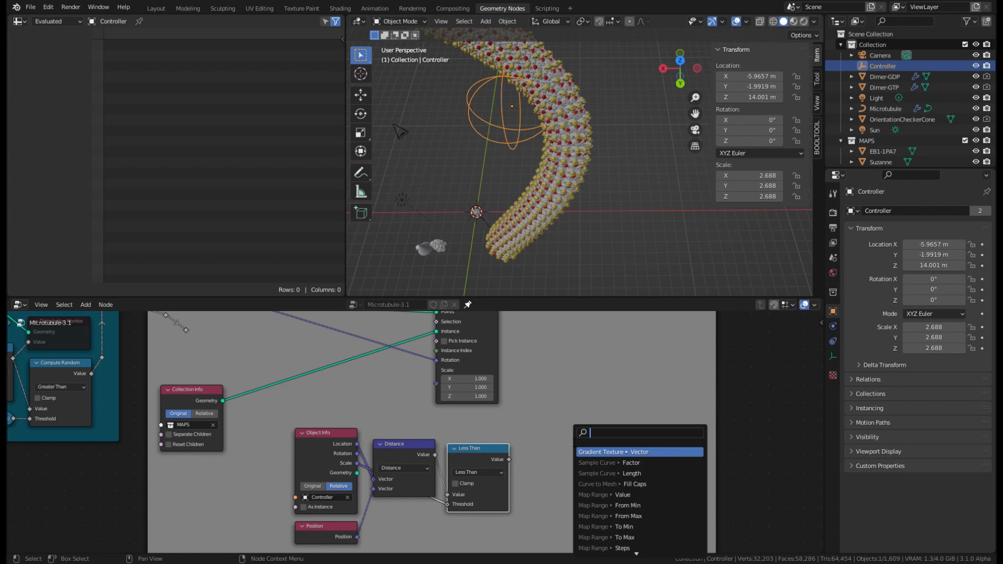
type("and")
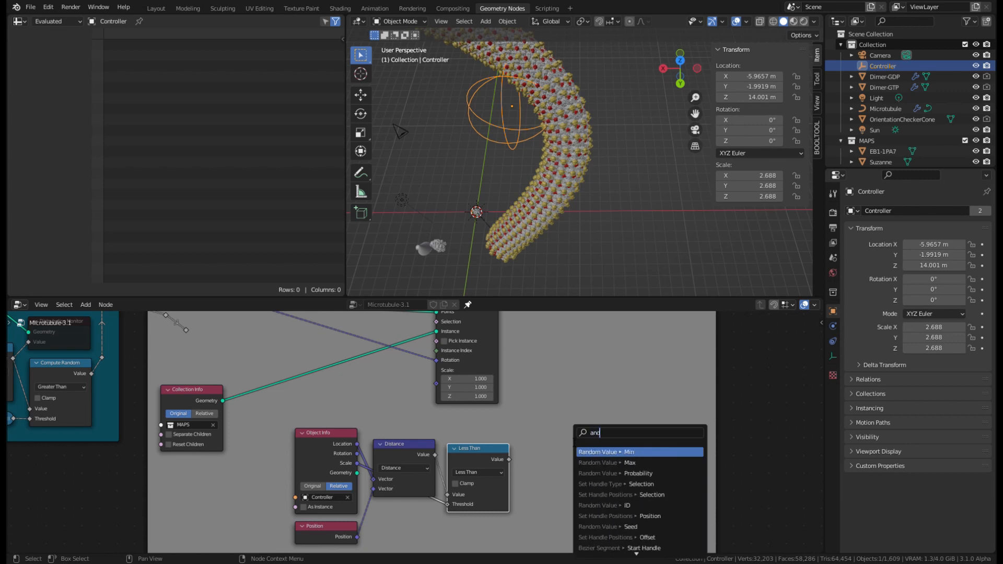
key("ctrl+BackSpace")
type("b")
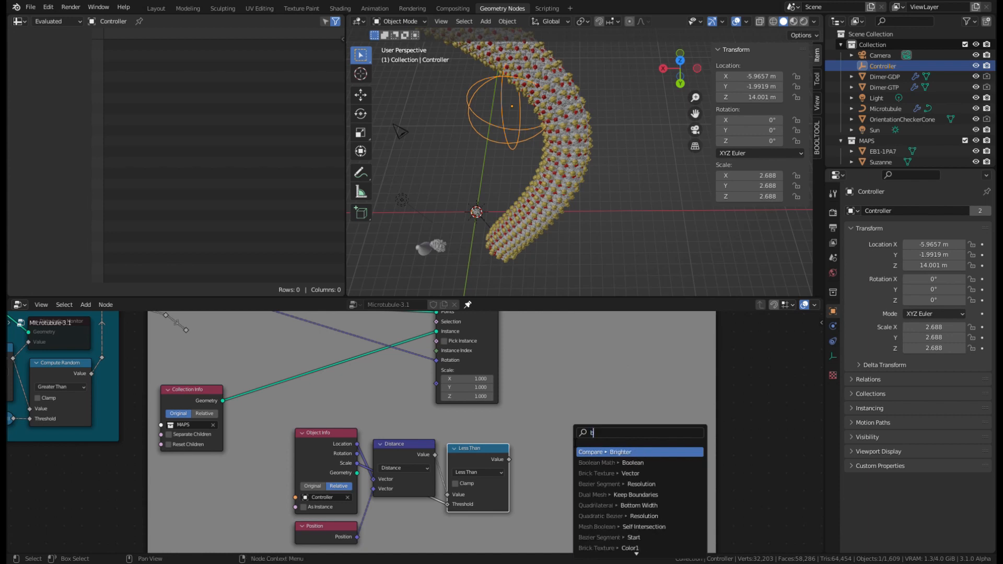
type("oolean")
key("Return")
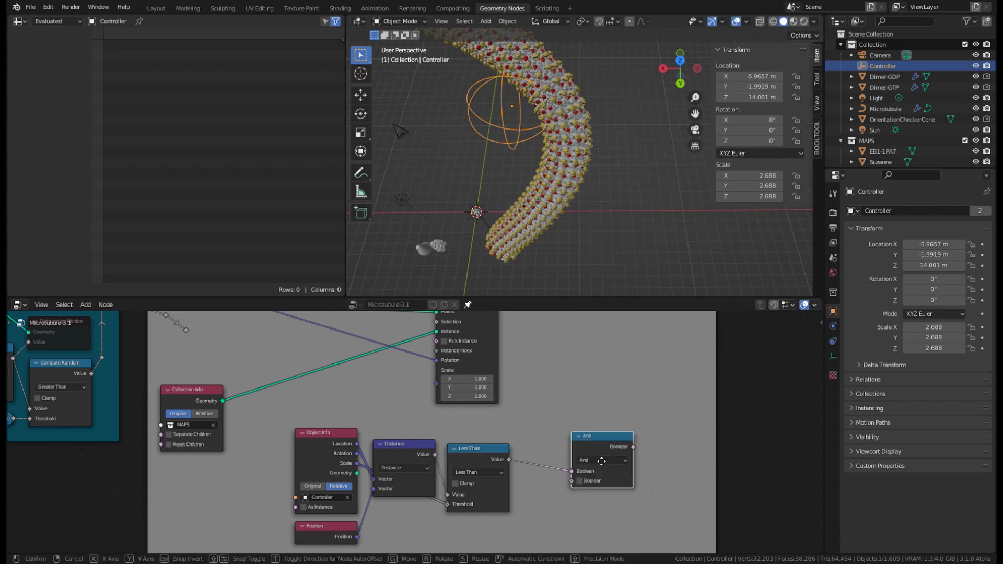
left_click(609, 480)
left_click_drag(615, 462, 437, 357)
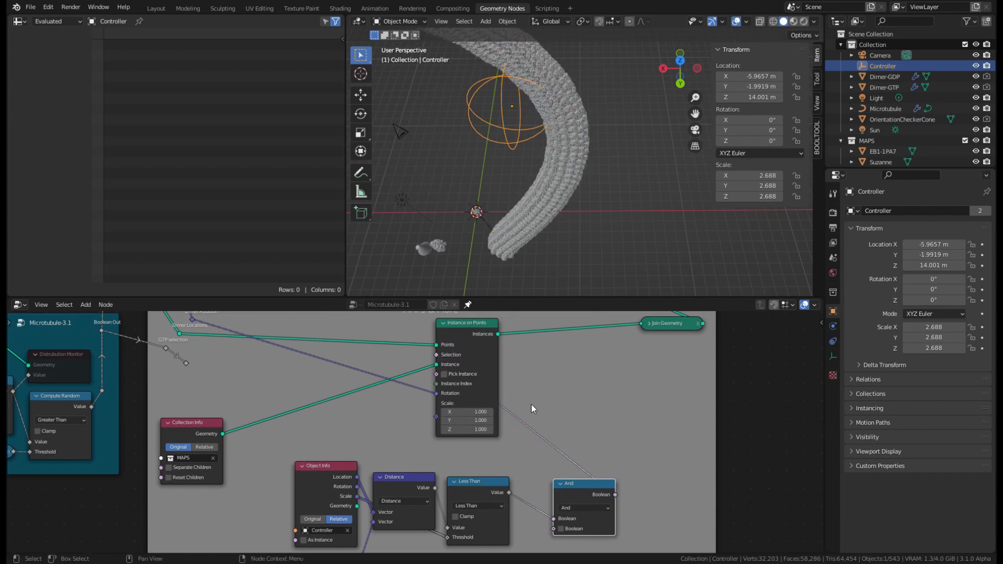
left_click(562, 529)
middle_click_drag(676, 450, 681, 397)
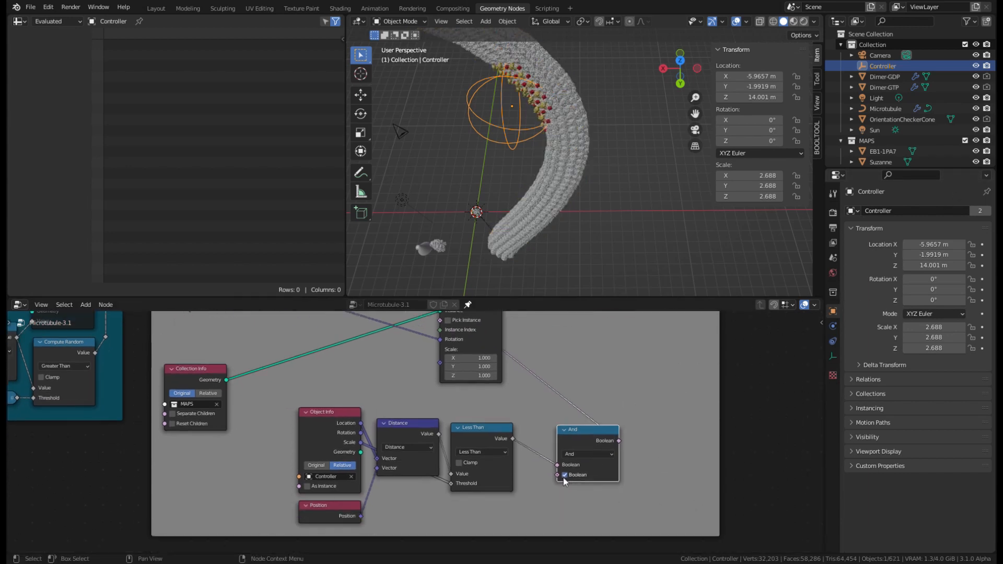
Raise the Less Than node slightly and add a Random Value node in the free space below it.
left_click_drag(482, 439, 493, 418)
mouse_move(597, 425)
left_mouse_down()
mouse_move(623, 416)
mouse_move(578, 420)
left_mouse_up()
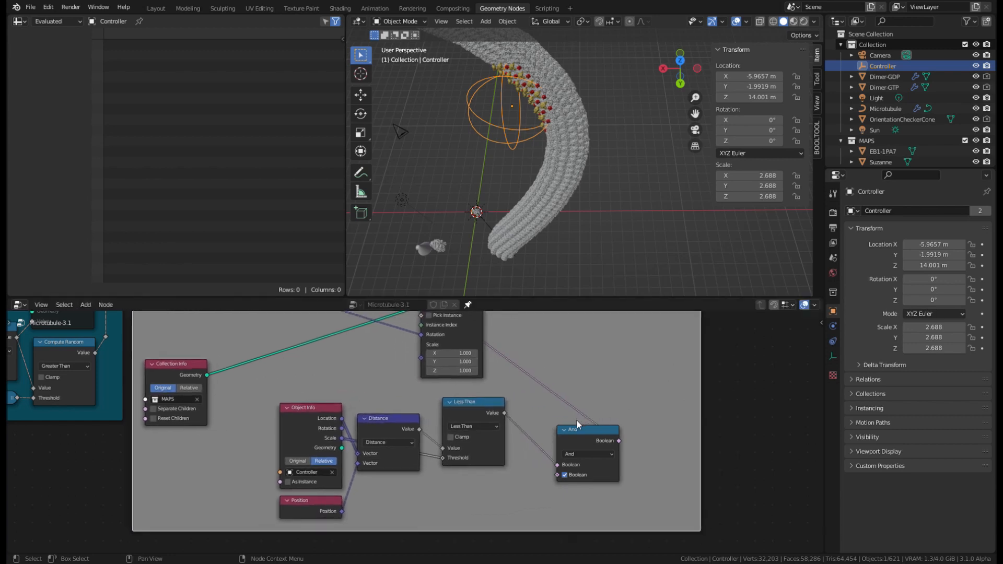
left_click(85, 305)
left_click(106, 316)
type("ra")
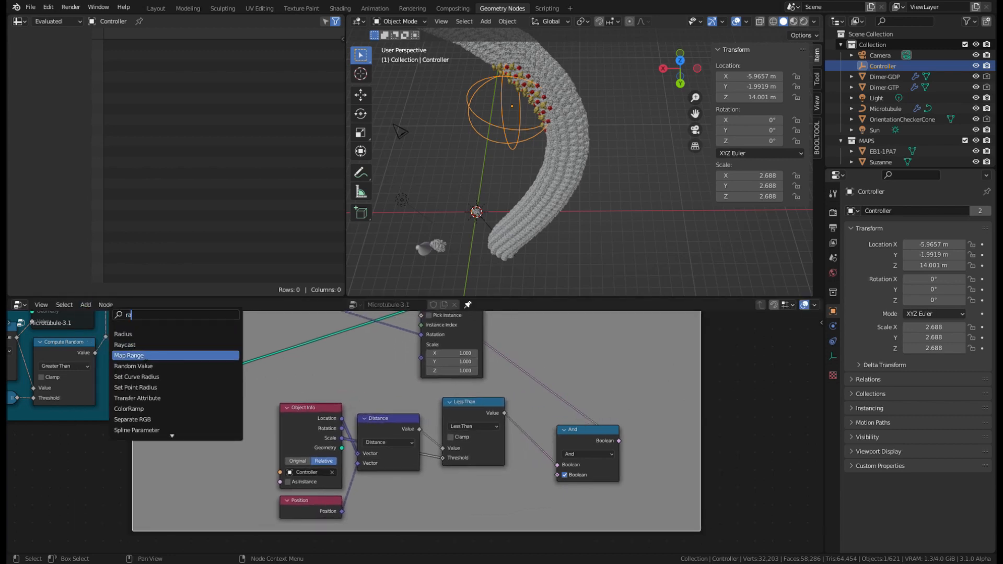
left_click(135, 366)
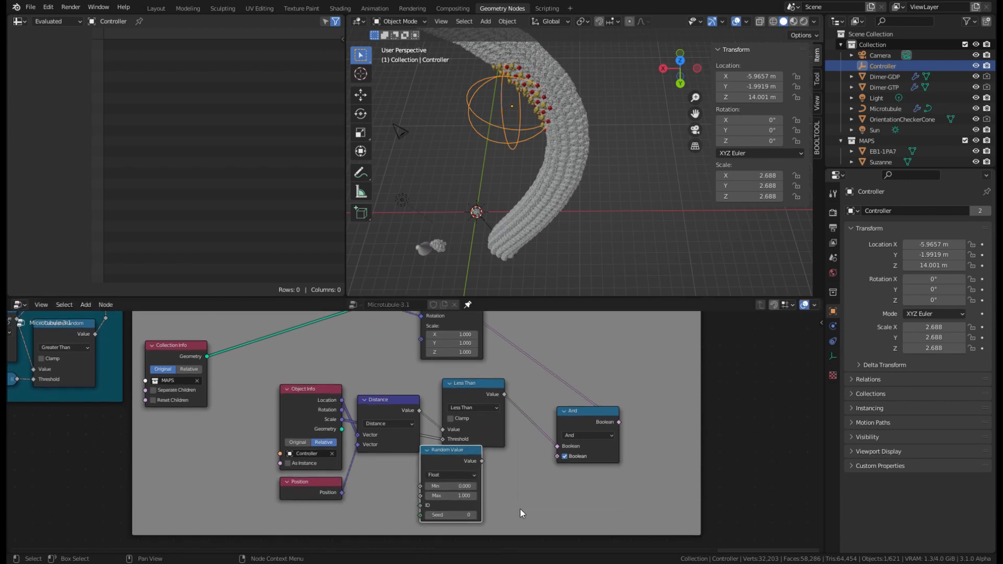
left_click(513, 528)
Try a Greater Than Compare node between Random Value and And's second Boolean input, and dissolve it.
left_click_drag(476, 485, 517, 432)
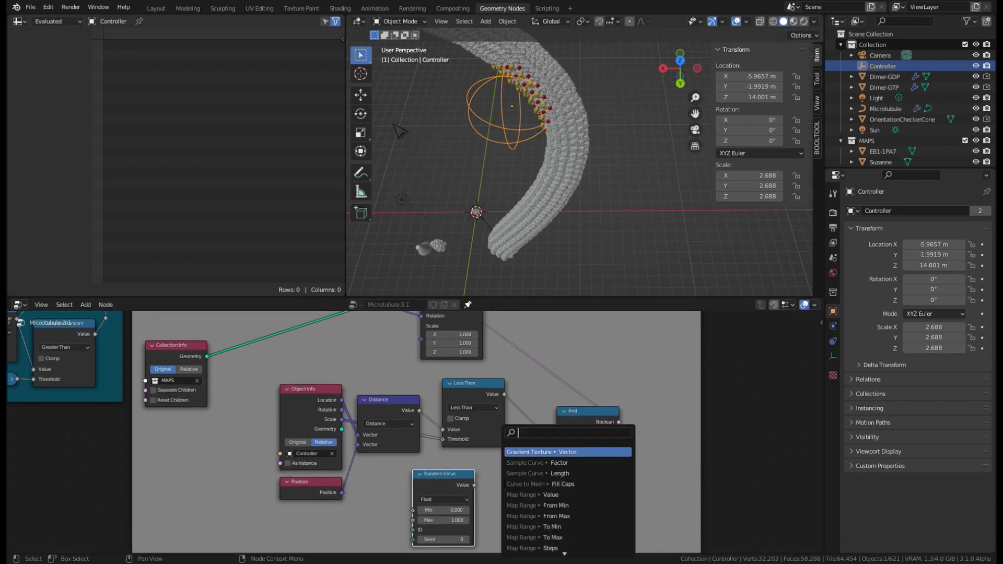
type("grea")
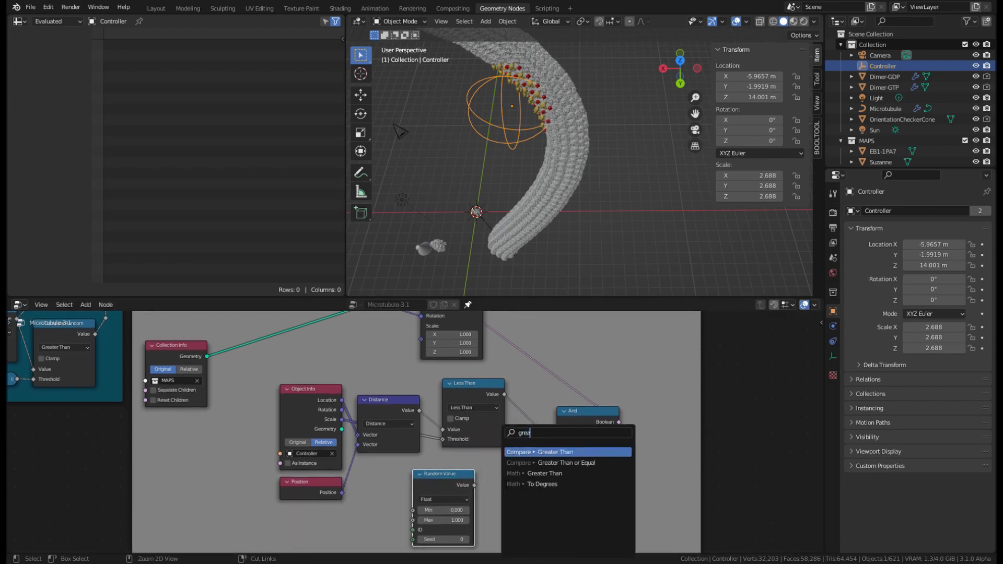
key("BackSpace")
key("BackSpace")
key("BackSpace")
key("BackSpace")
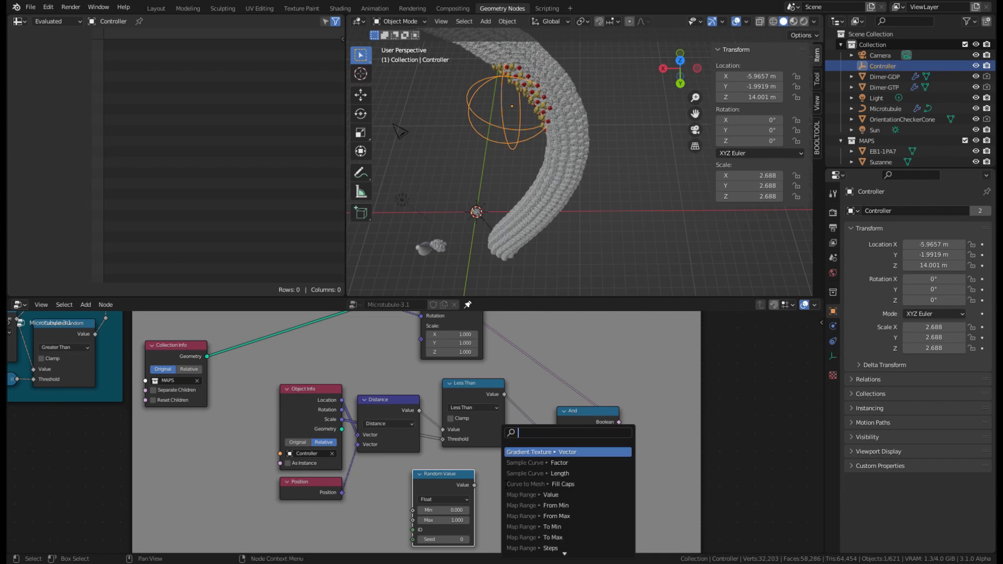
type("grea")
left_click(543, 453)
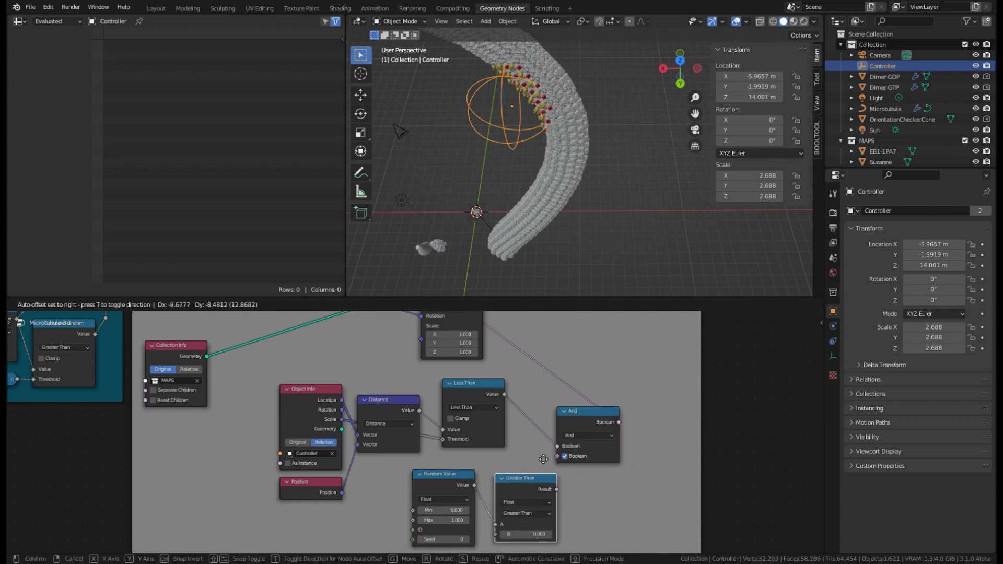
left_click(534, 460)
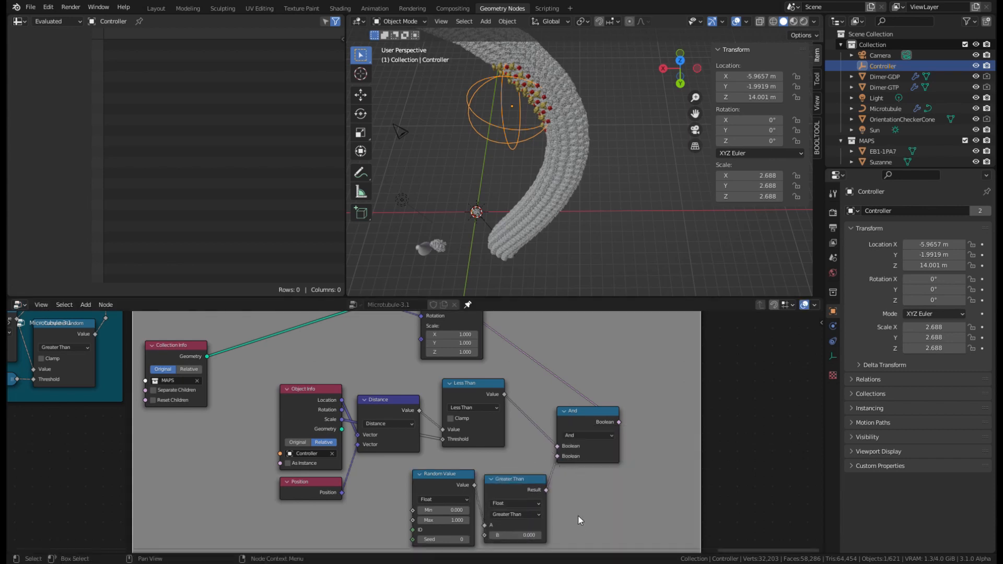
middle_click_drag(579, 520, 598, 465)
key("ctrl+x")
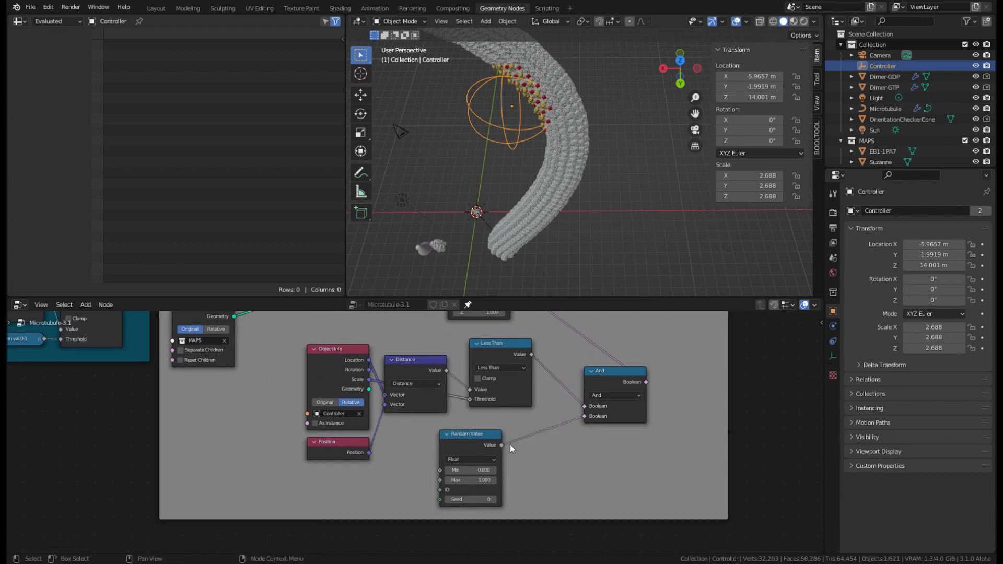
Add a Less Than math node with a 0.500 threshold, fed by Random Value and linked to And's second Boolean input.
left_click_drag(503, 446, 523, 432, "ctrl")
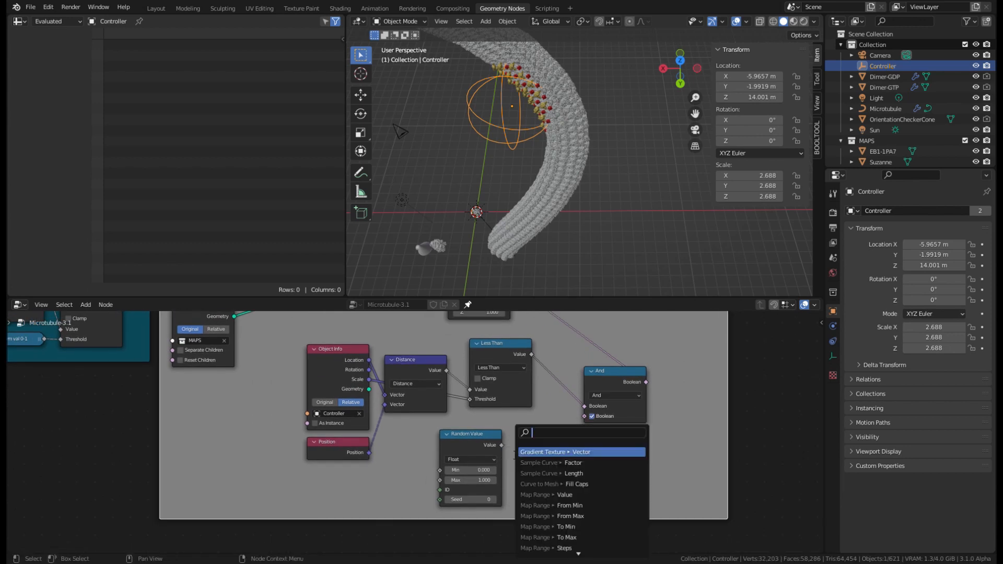
type("add")
key("Return")
left_click(519, 437)
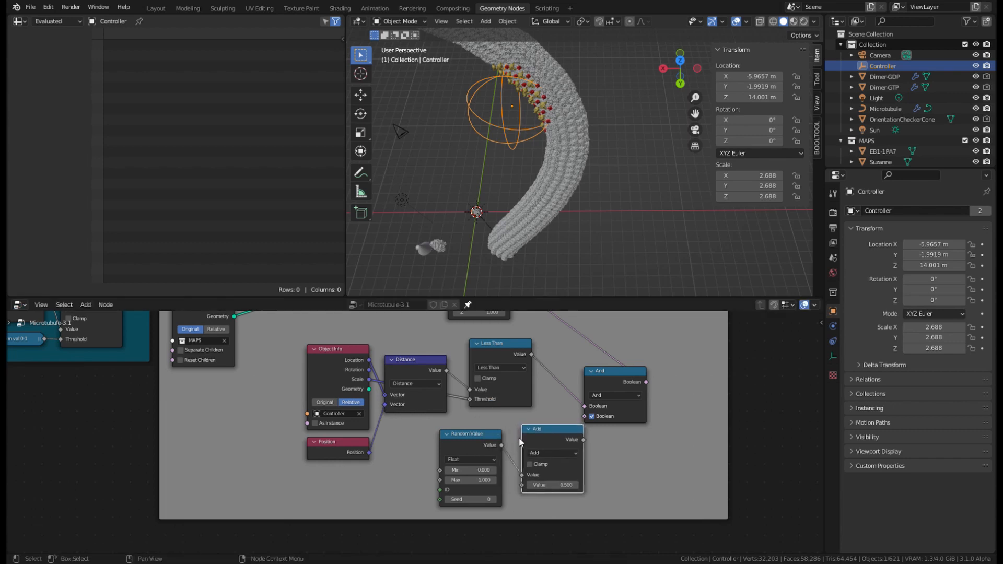
left_click(529, 464)
left_click(556, 453)
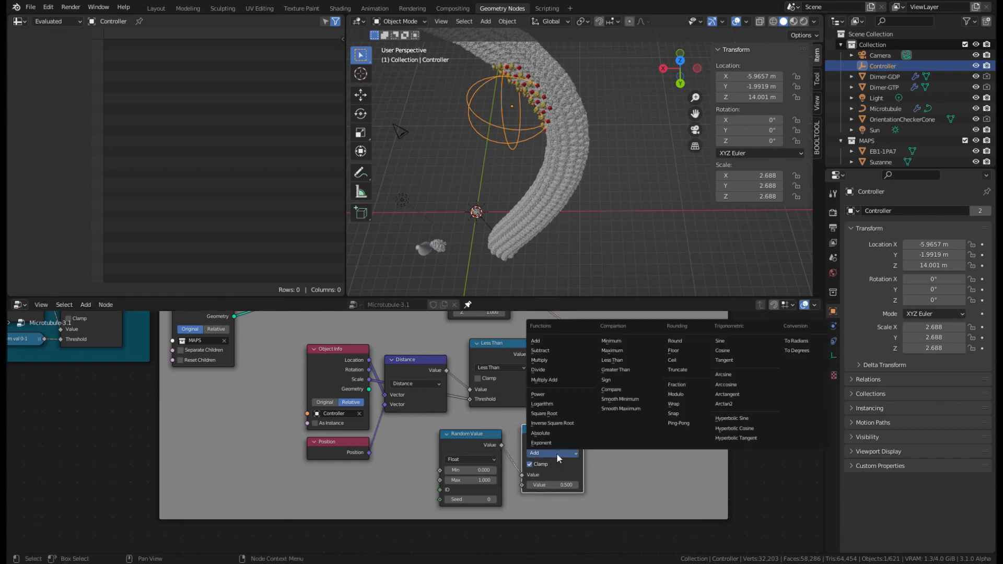
left_click(612, 360)
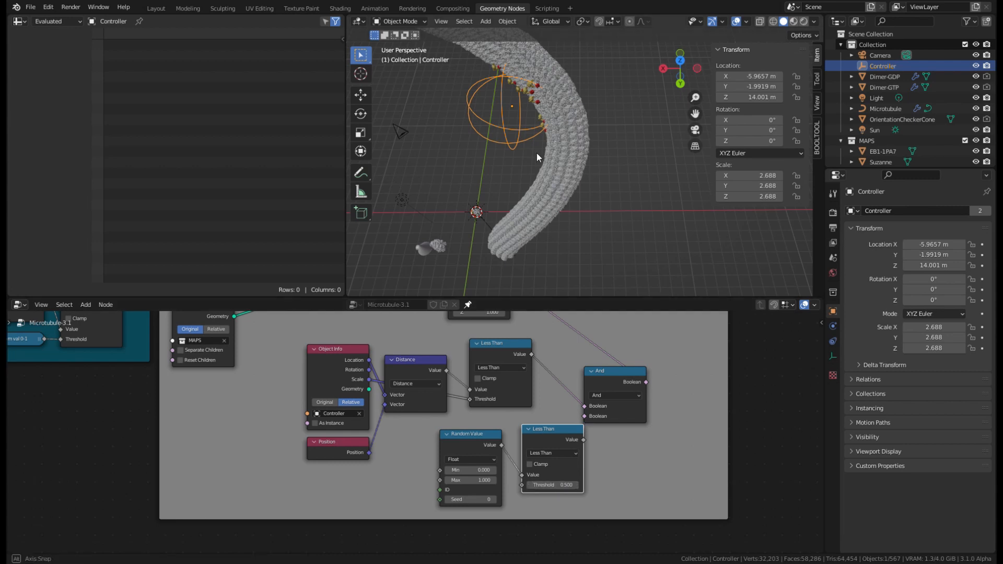
Move the Controller Empty around the microtubule's bend to test the random selection, placing it at about (-6.65, -2.34, 17.17) m.
mouse_move(536, 152)
middle_mouse_down()
mouse_move(588, 89)
mouse_move(522, 153)
middle_mouse_up()
key("g")
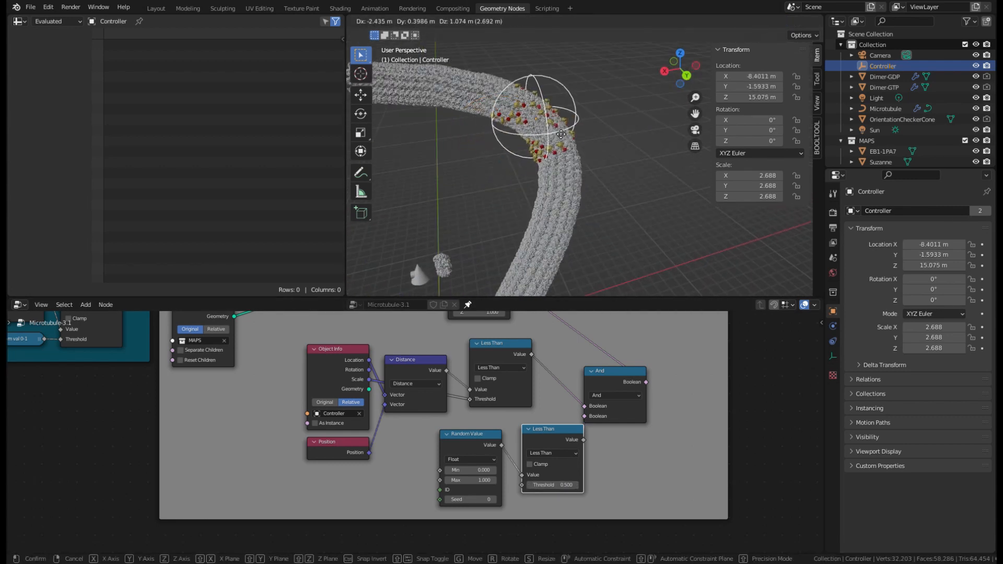
left_click(506, 112)
middle_click_drag(508, 113, 542, 169)
key("g")
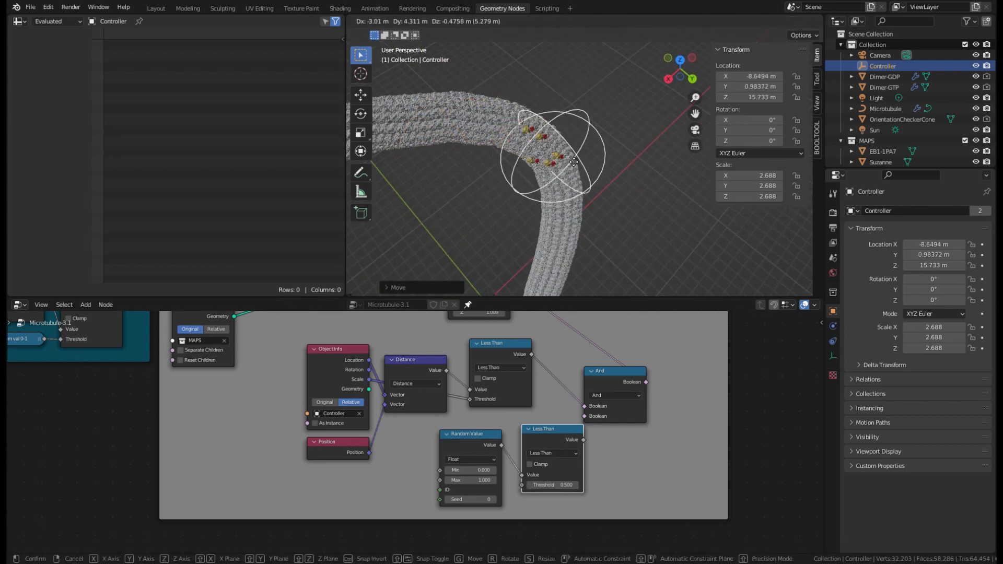
left_click(460, 133)
middle_click_drag(460, 133, 438, 114)
key("g")
left_click(527, 126)
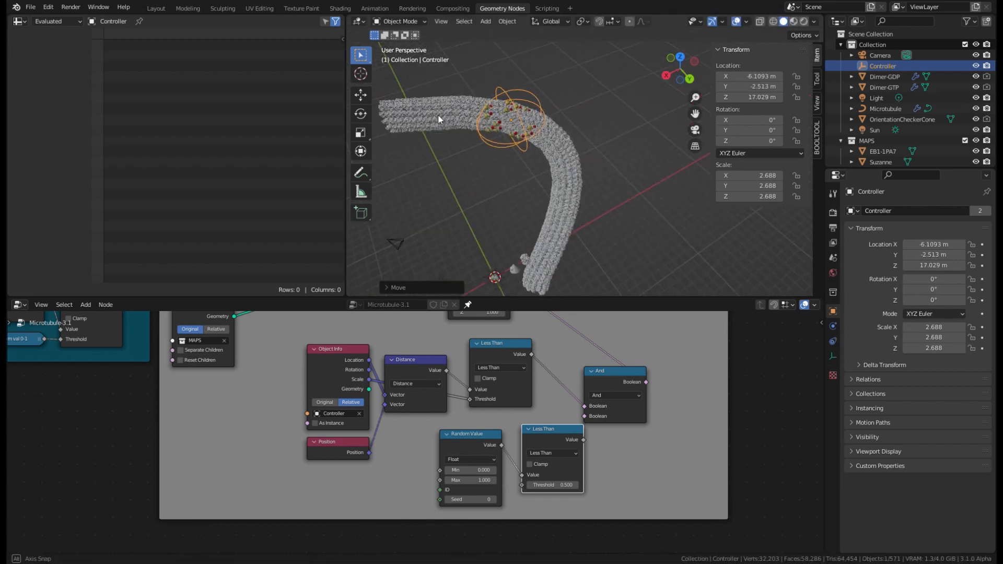
key("g")
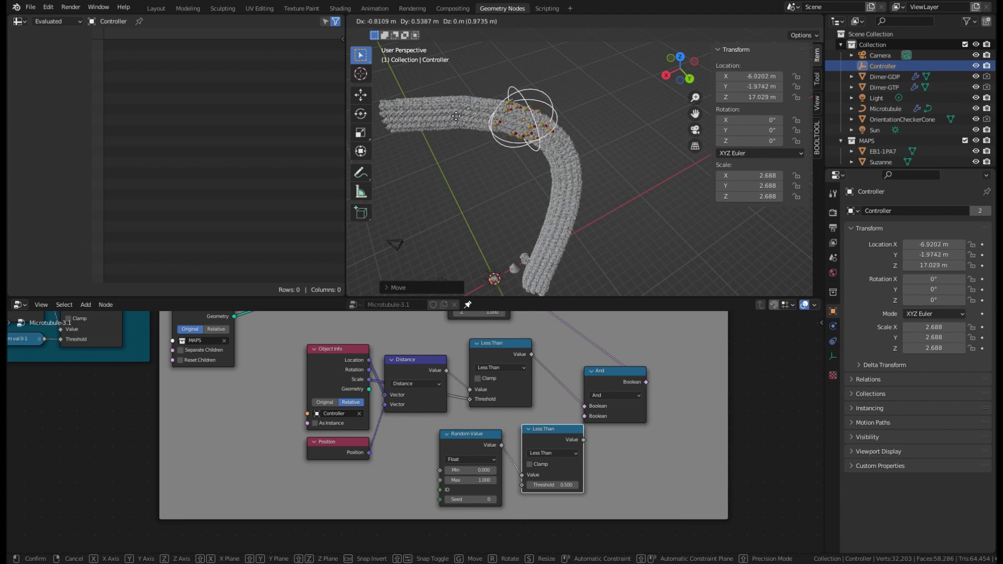
left_click(479, 123)
Set the Random Value node's Seed to 28.
scroll(566, 118, "up", 3)
middle_click_drag(567, 118, 509, 187)
mouse_move(470, 499)
left_mouse_down()
mouse_move(504, 500)
mouse_move(486, 499)
left_mouse_up()
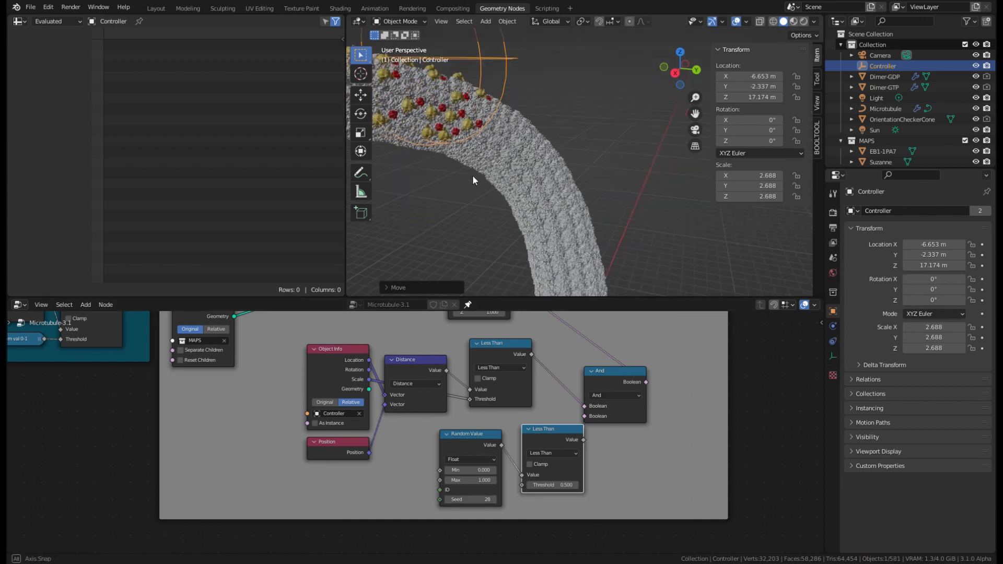
Move the Controller Empty along the microtubule to test the selection, placing it at about (-4.25, -5.21, 16.83) m.
middle_click_drag(472, 175, 537, 187)
scroll(529, 191, "down", 3)
key("g")
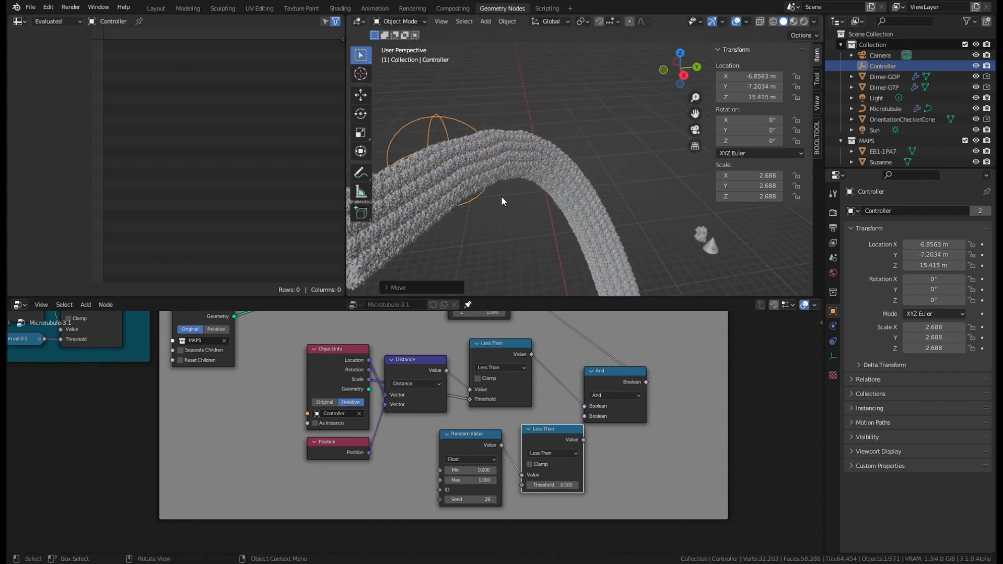
left_click(772, 200)
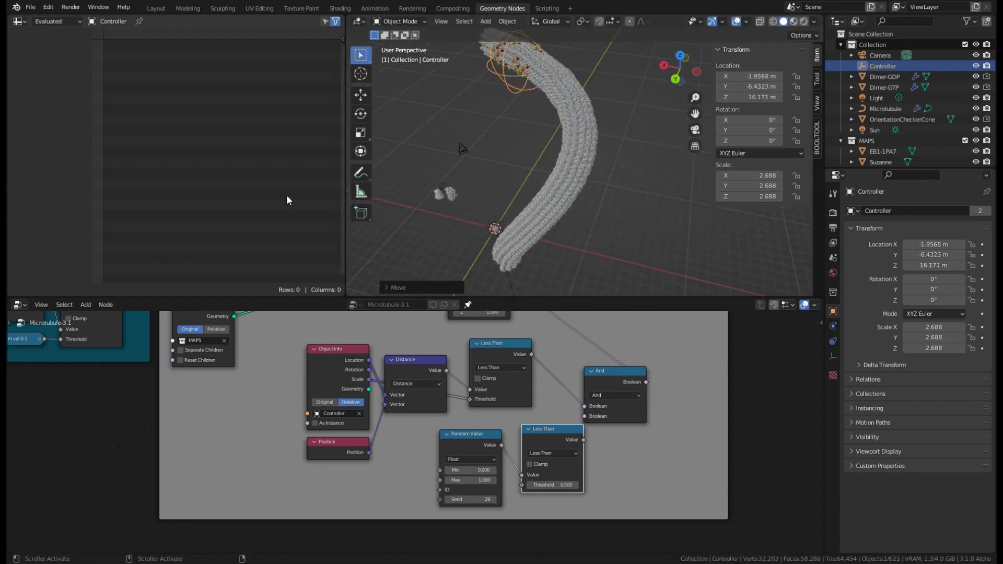
middle_click_drag(446, 104, 597, 128)
key("g")
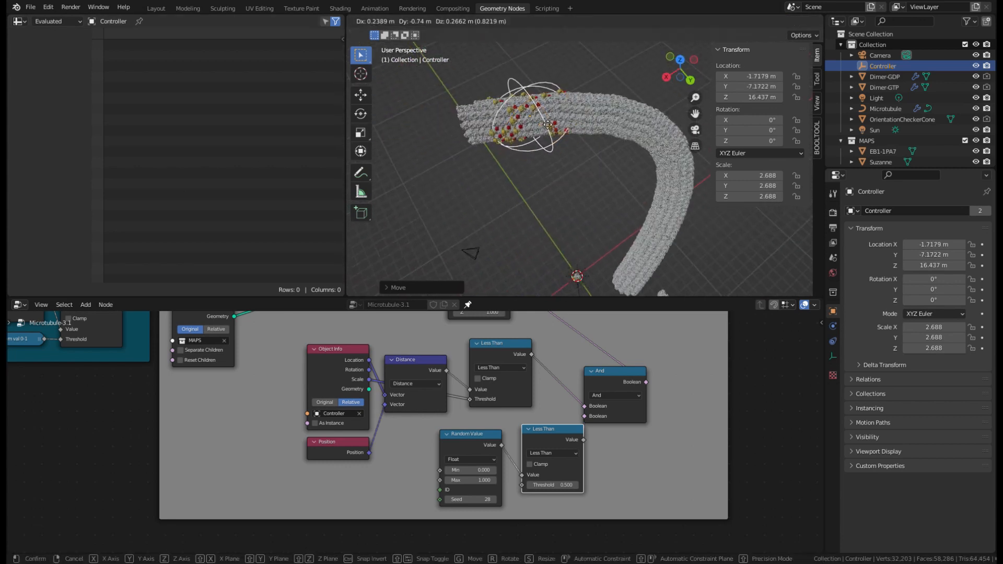
left_click(547, 78)
middle_click_drag(546, 79, 599, 213)
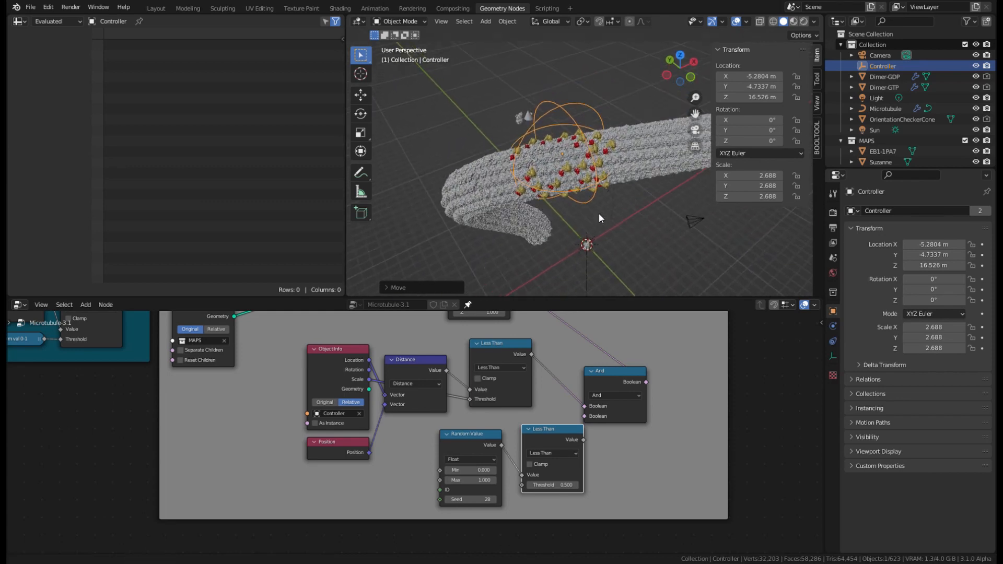
key("g")
left_click(604, 208)
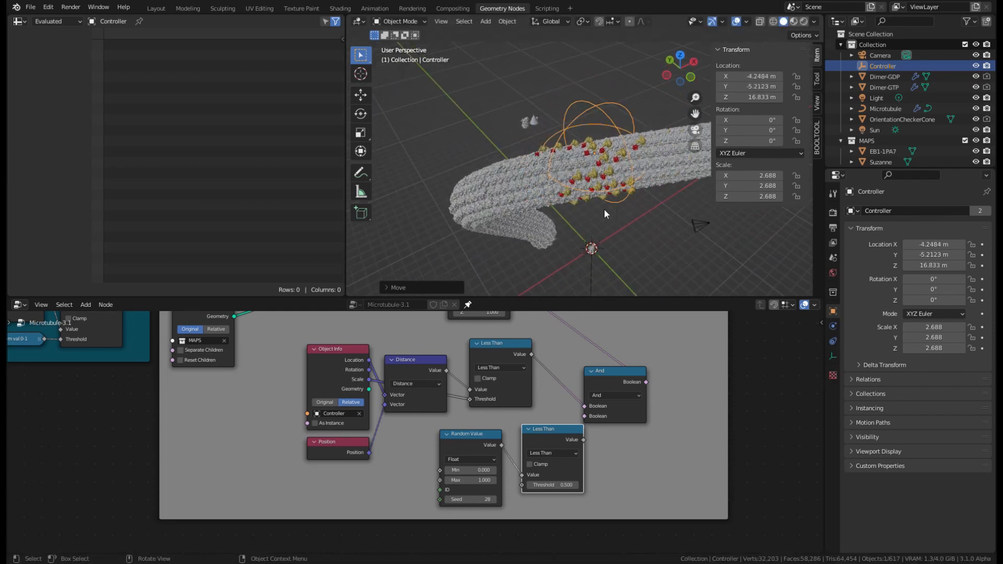
Set the threshold of the Less Than node fed by Random Value to 0.250, and inspect the microtubule in rendered shading.
left_click(564, 487)
type("0.25")
key("Return")
middle_click_drag(575, 246, 608, 206)
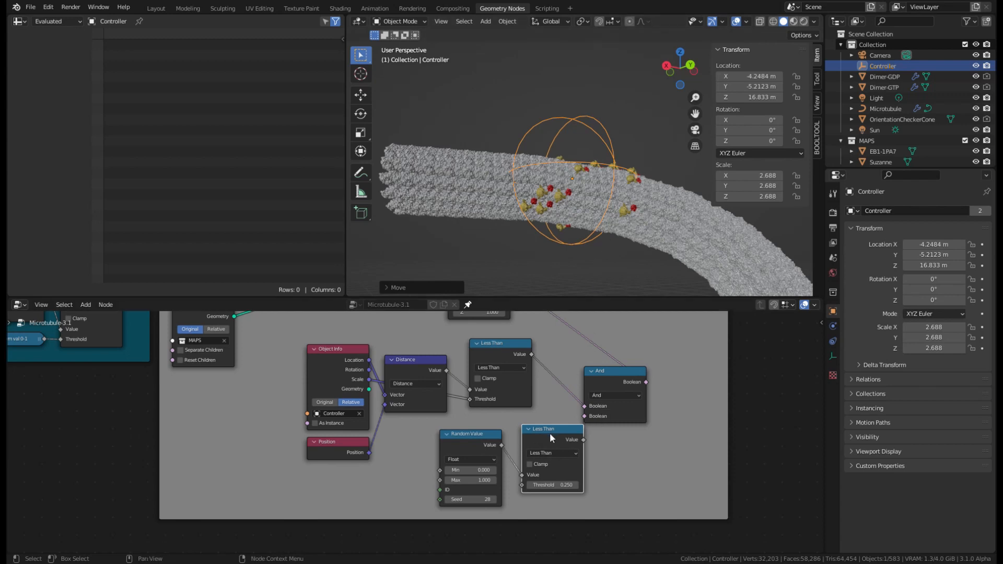
left_click(596, 395)
scroll(582, 391, "up", 4, "shift")
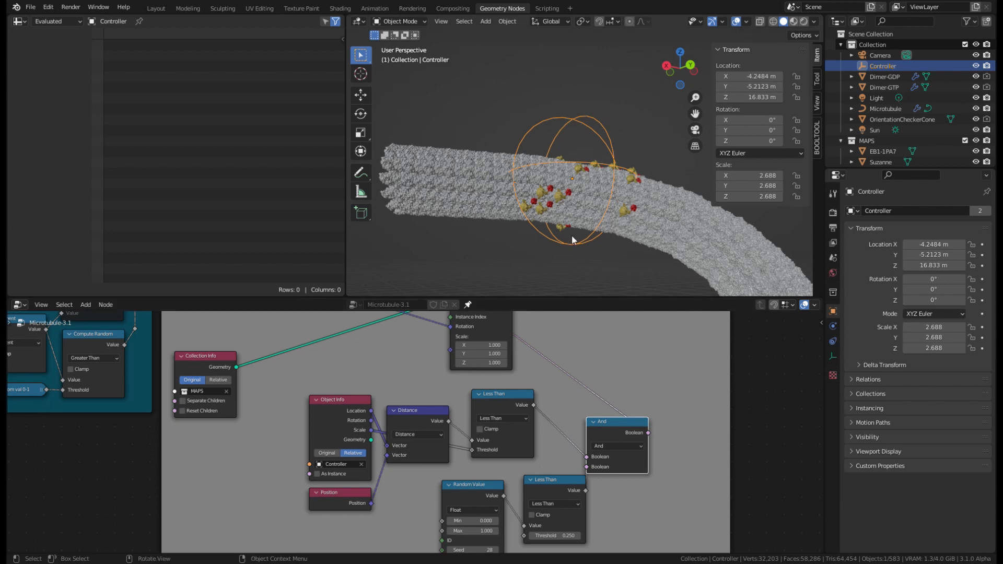
left_click(803, 21)
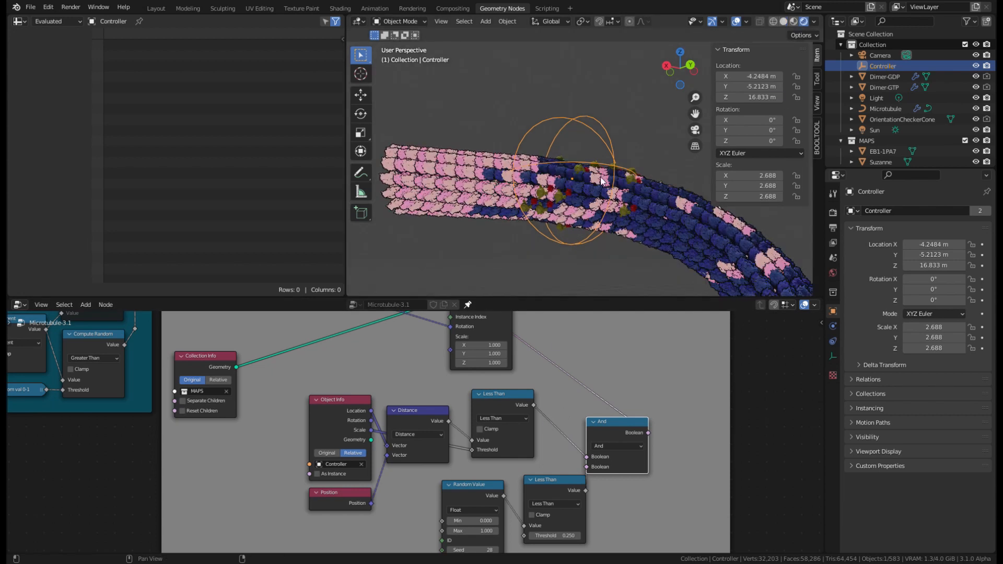
middle_click_drag(614, 191, 573, 258)
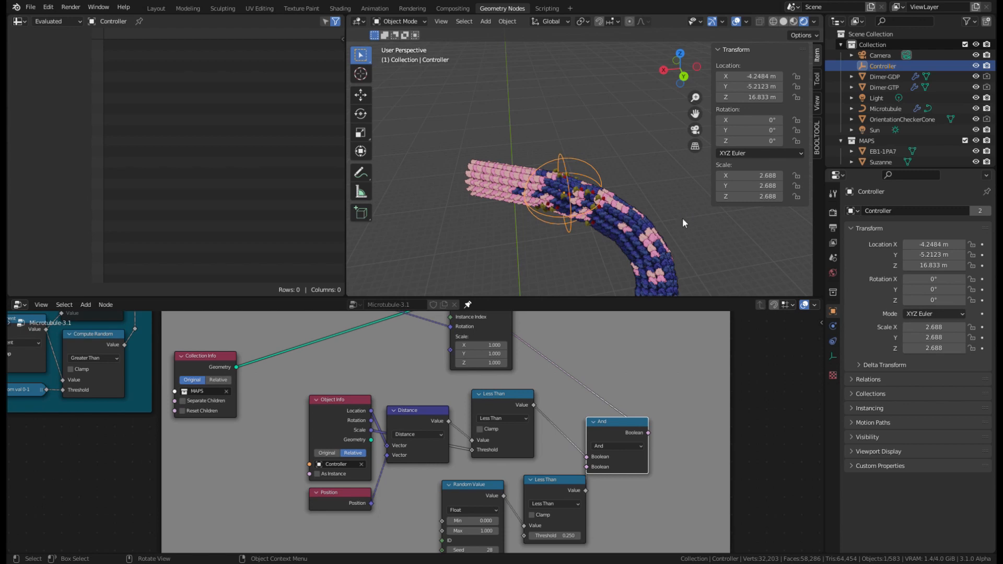
Remove the And, Random Value, Distance, Position and both Less Than nodes, and cut the remaining link from Object Info's Location.
key("ctrl+x")
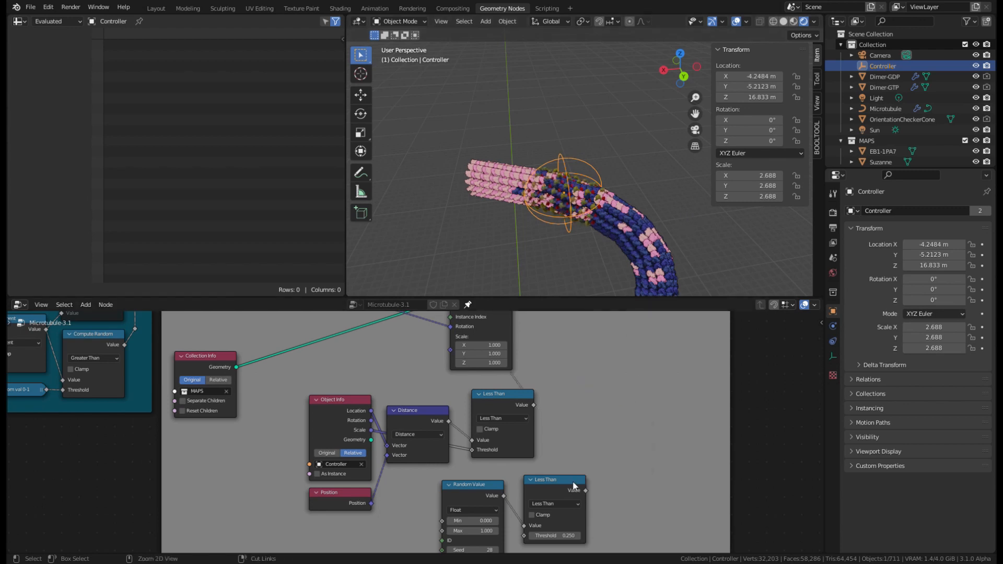
key("ctrl+x")
key("ctrl+x")
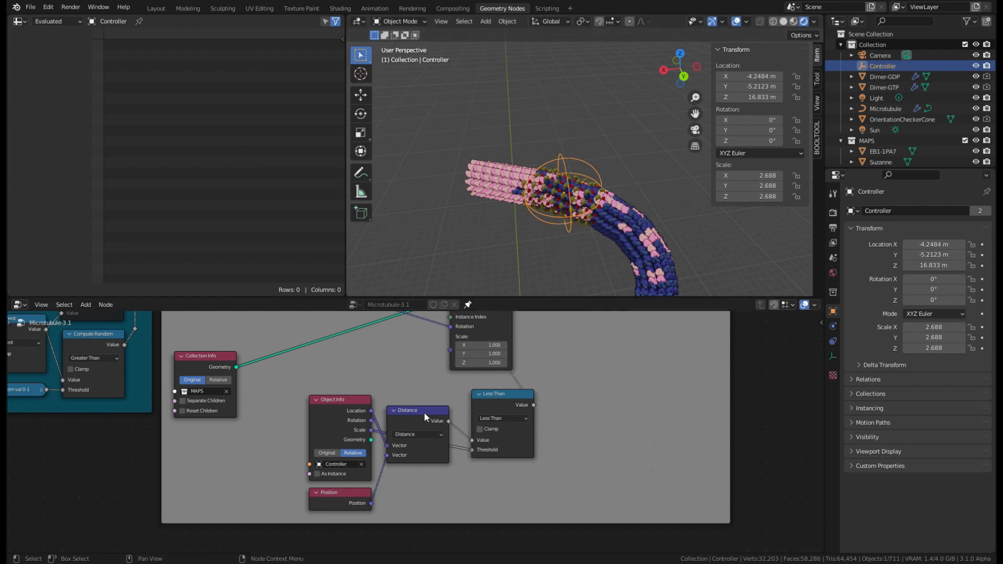
left_click(425, 412)
key("ctrl+x")
key("ctrl+x")
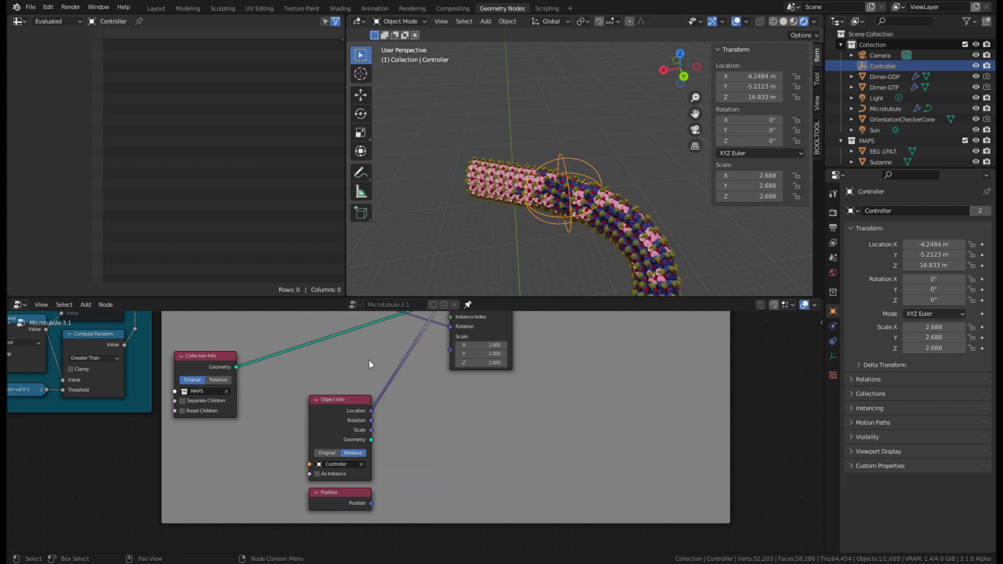
right_click_drag(369, 360, 408, 407, "ctrl")
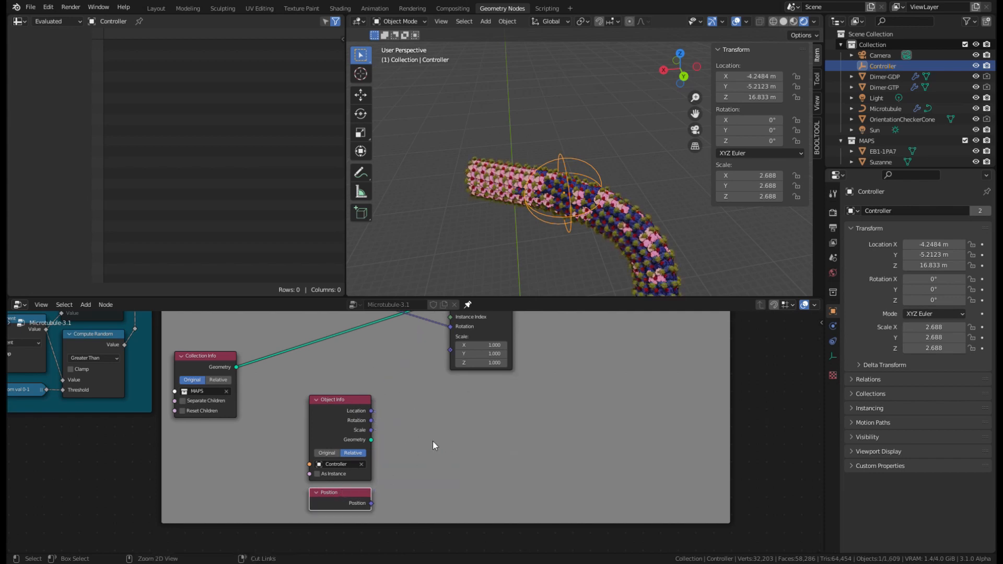
key("x")
Switch the viewport to solid shading and link the GTP selection reroute to the Selection input of Instance on Points.
middle_click_drag(591, 201, 459, 230)
middle_click_drag(749, 72, 600, 237)
scroll(526, 361, "down", 1)
middle_click_drag(525, 360, 562, 438)
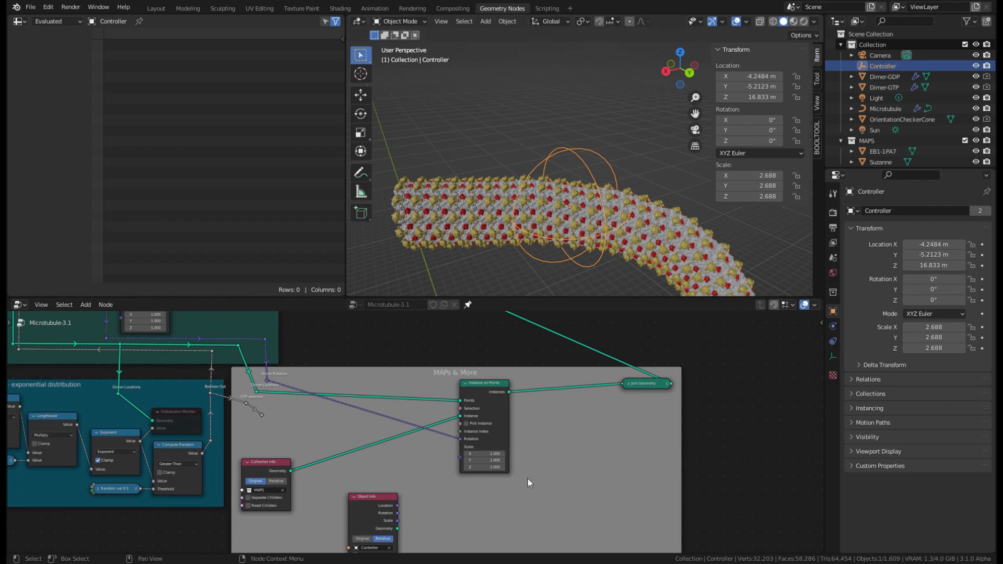
middle_click_drag(528, 479, 527, 412)
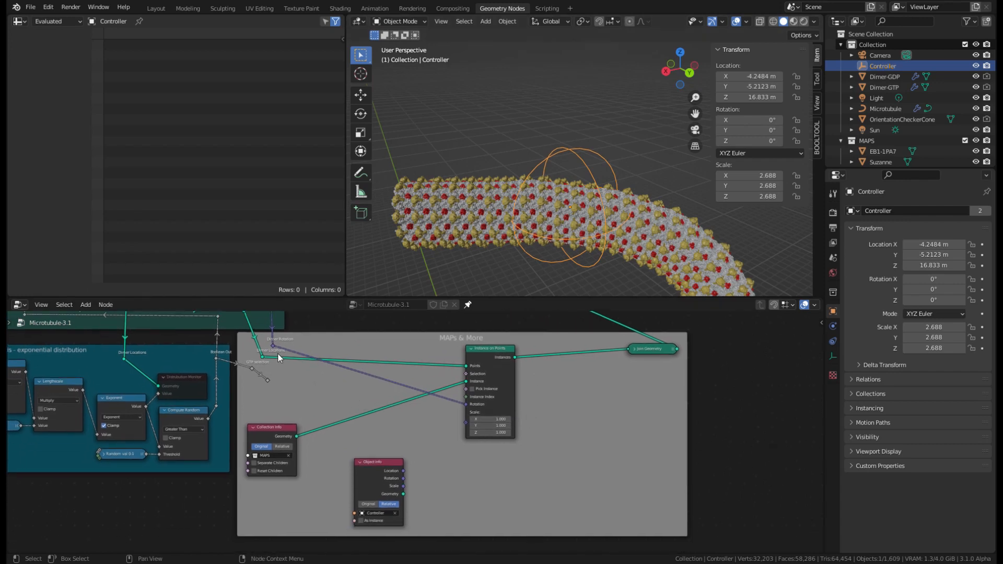
left_click_drag(265, 377, 279, 381)
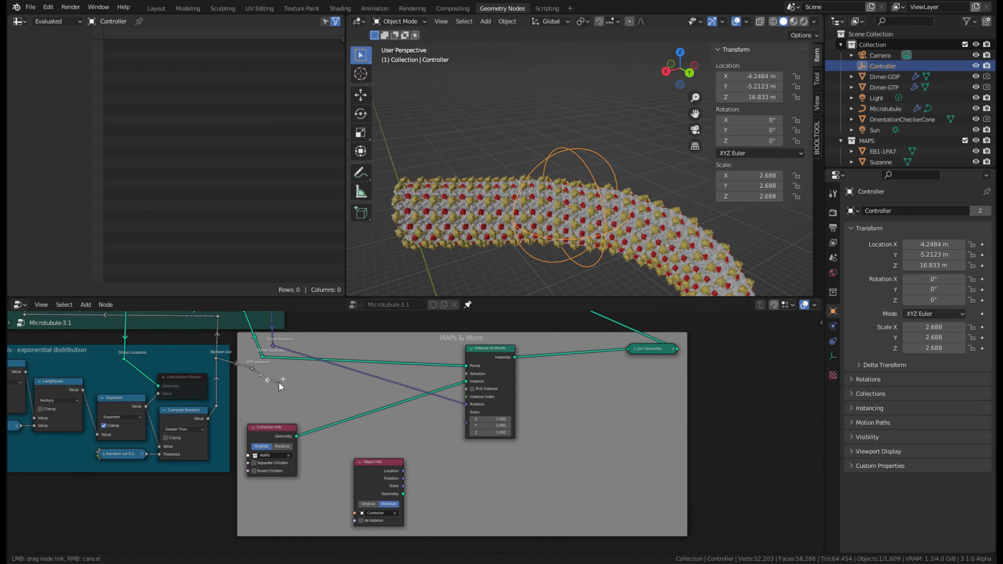
left_click_drag(278, 381, 466, 374)
Examine in rendered shading which dimers of the microtubule carry MAPS objects.
middle_click_drag(502, 245, 618, 224)
left_click(794, 21)
left_click(804, 22)
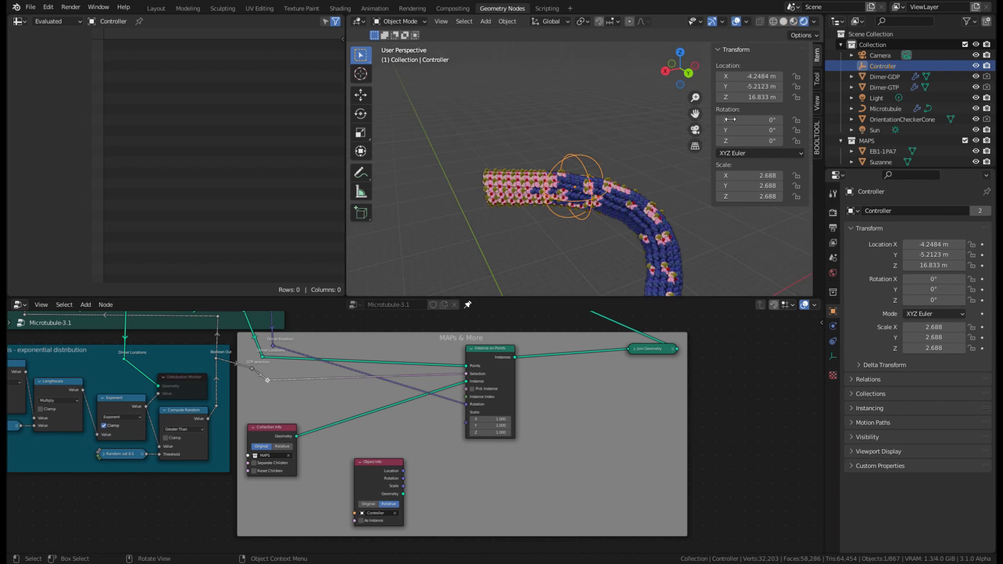
mouse_move(618, 158)
middle_mouse_down()
mouse_move(570, 190)
mouse_move(654, 226)
mouse_move(533, 195)
mouse_move(596, 281)
mouse_move(681, 267)
middle_mouse_up()
scroll(585, 177, "up", 3)
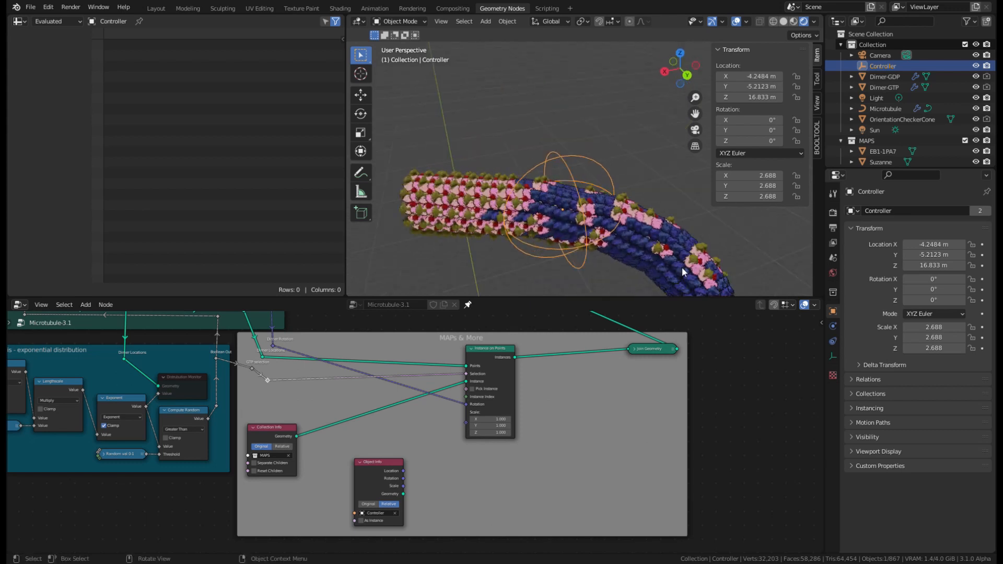
Set the microtubule's Hydrolysis Length to 0.790 in its GeometryNodes modifier, and deselect the microtubule to inspect it.
left_click(643, 237)
scroll(648, 246, "down", 2)
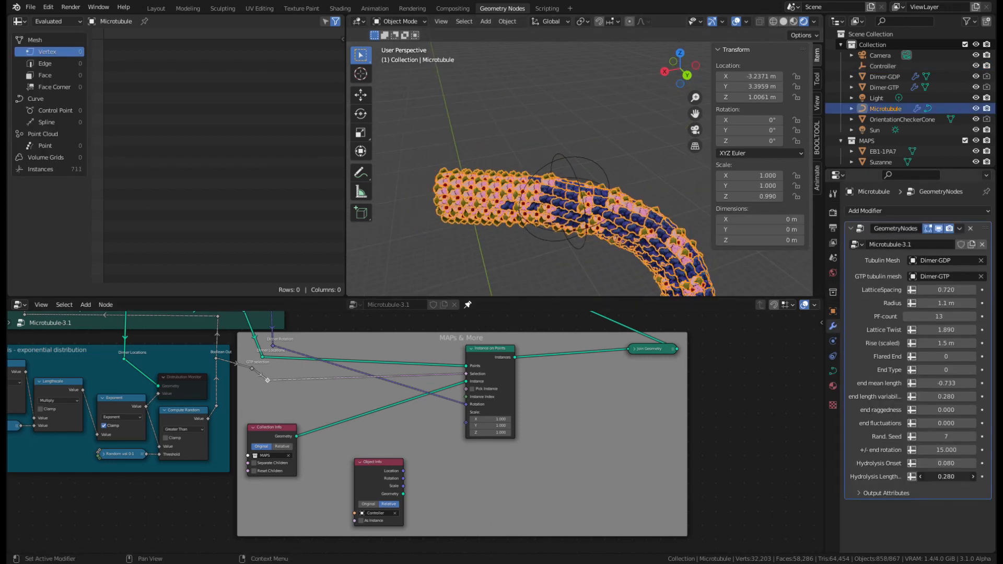
left_click_drag(946, 476, 966, 476)
scroll(676, 253, "down", 2)
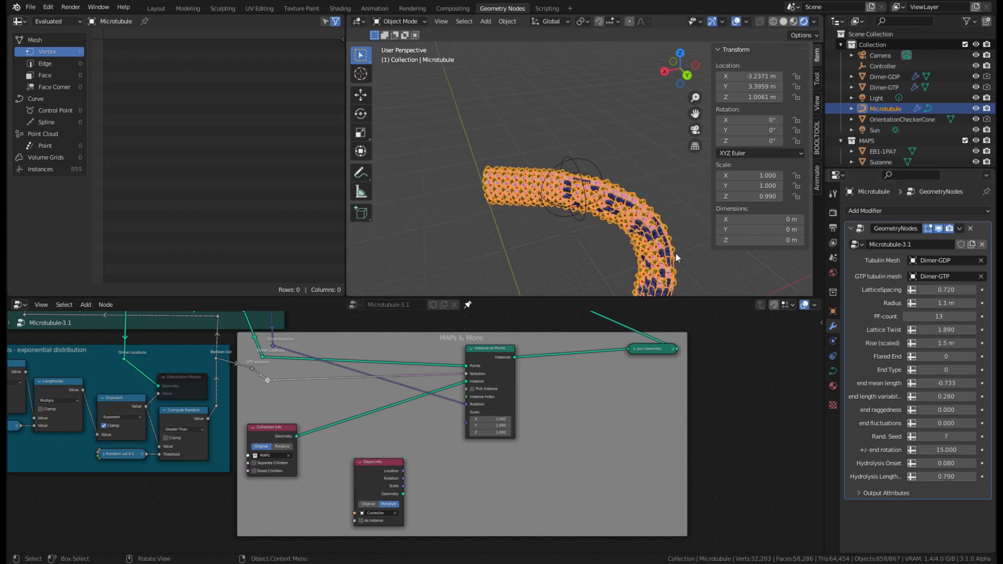
middle_click_drag(560, 252, 600, 215)
left_click(694, 230)
scroll(602, 230, "up", 4)
scroll(586, 277, "down", 2)
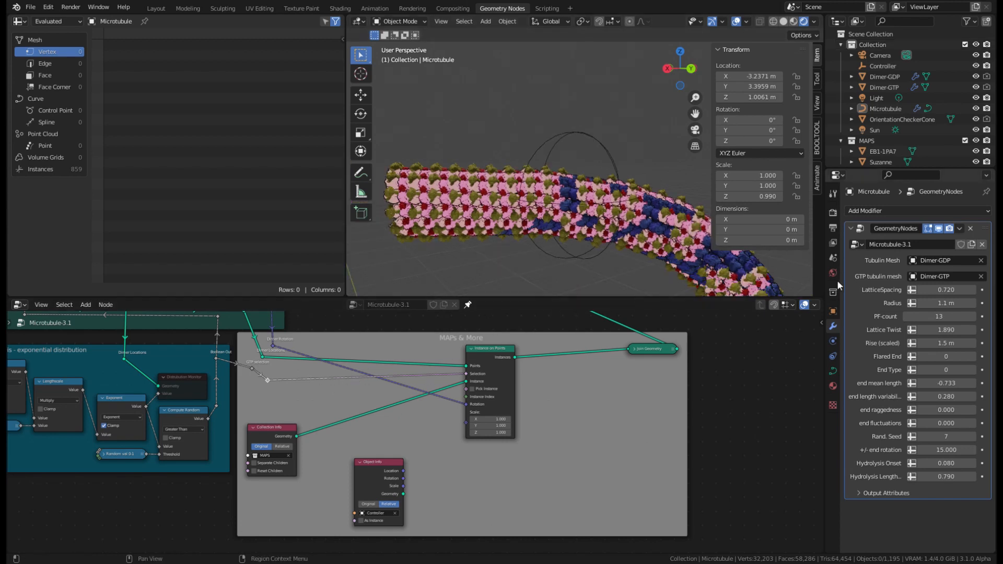
Return to solid shading and insert a Boolean Math And node between the GTP selection reroute and Instance on Points' Selection.
left_click(783, 22)
mouse_move(637, 189)
middle_mouse_down()
mouse_move(537, 143)
mouse_move(529, 105)
middle_mouse_up()
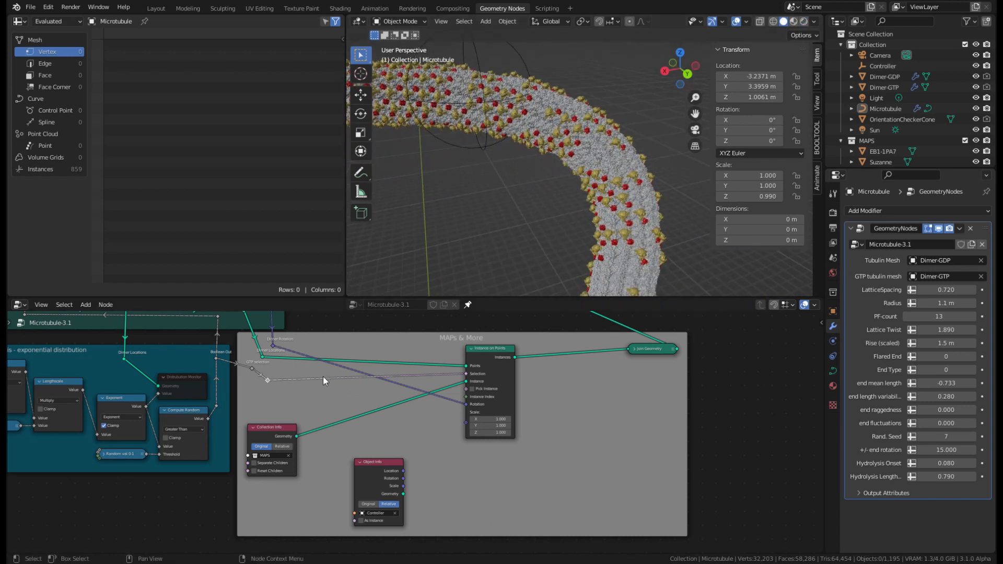
left_click(86, 305)
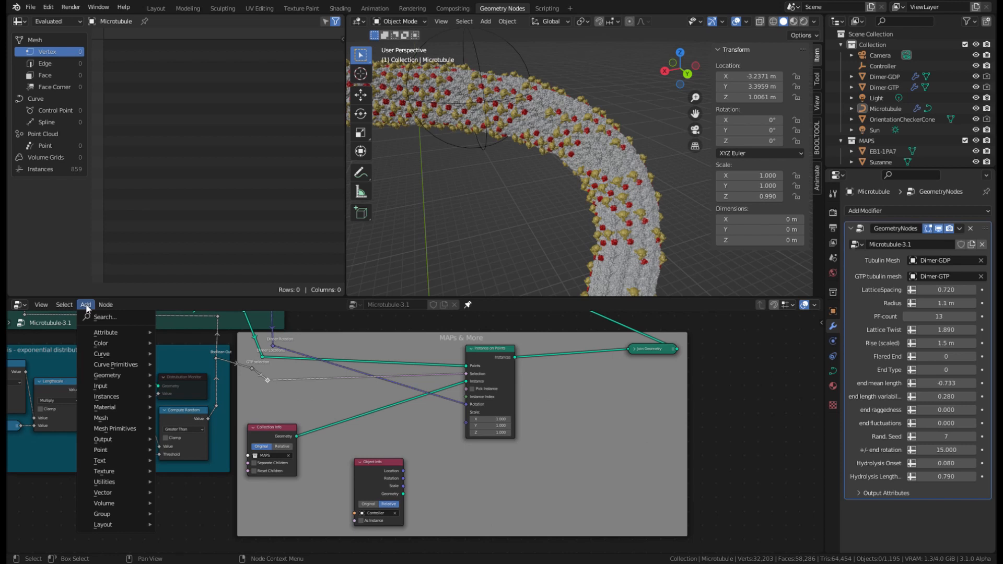
left_click(94, 317)
type("bollean")
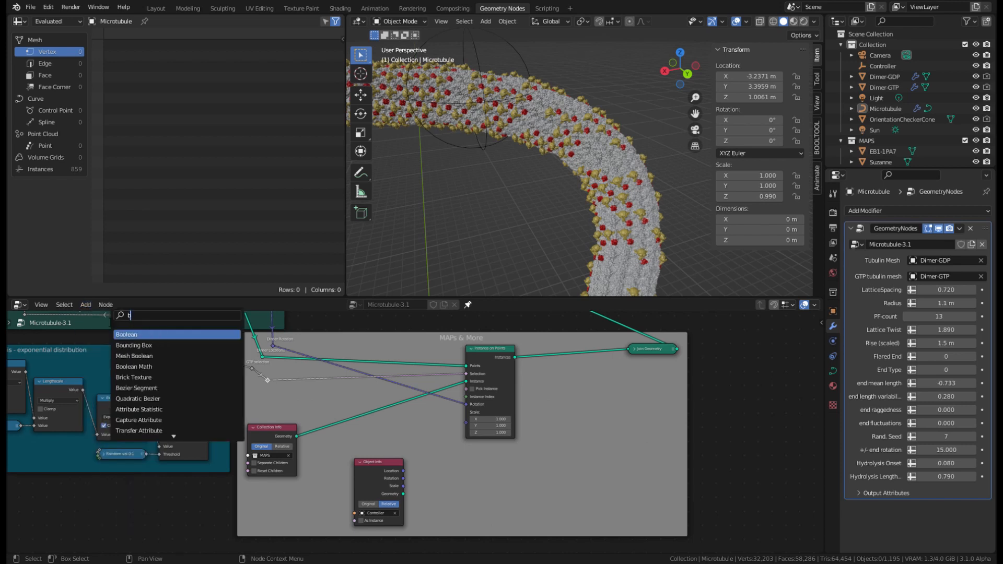
type("r")
left_click(157, 362)
left_click(591, 512)
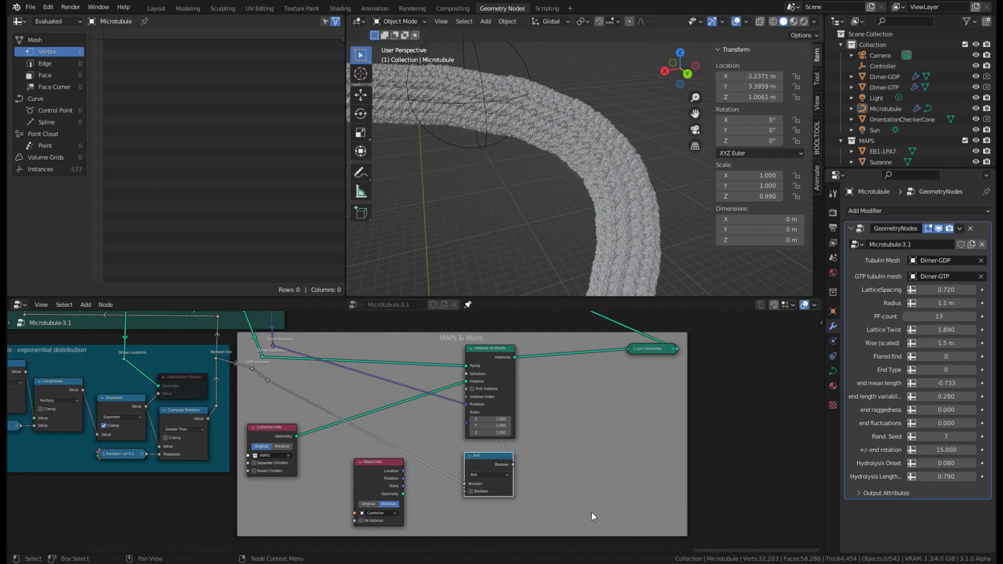
Delete the Object Info node and add a Float Random Value node beside Collection Info in the MAPs & More frame.
middle_click_drag(591, 512, 598, 411)
scroll(472, 396, "up", 1)
middle_click_drag(420, 372, 429, 426)
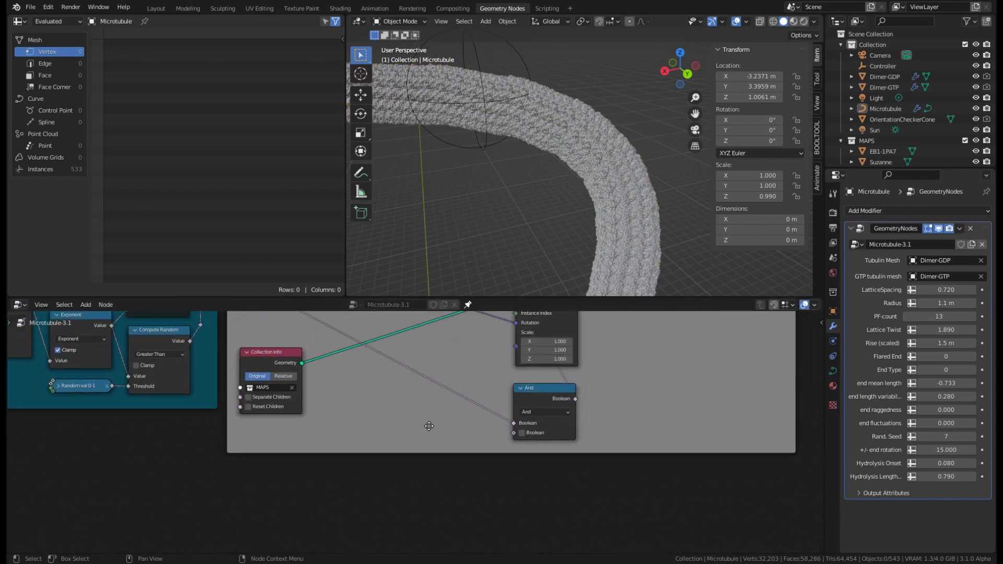
scroll(429, 426, "up", 1)
key("shift+a")
type("ra")
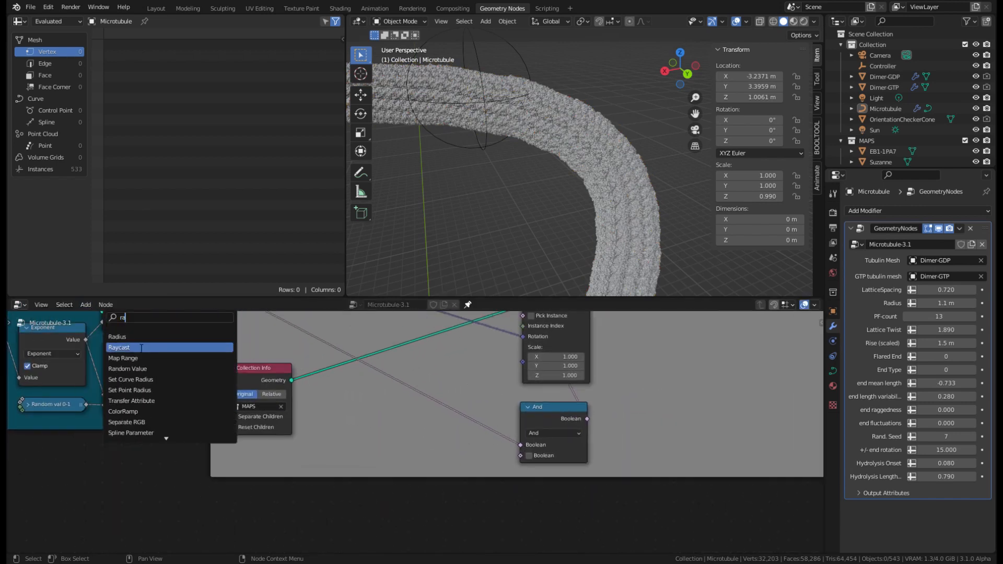
type("nd")
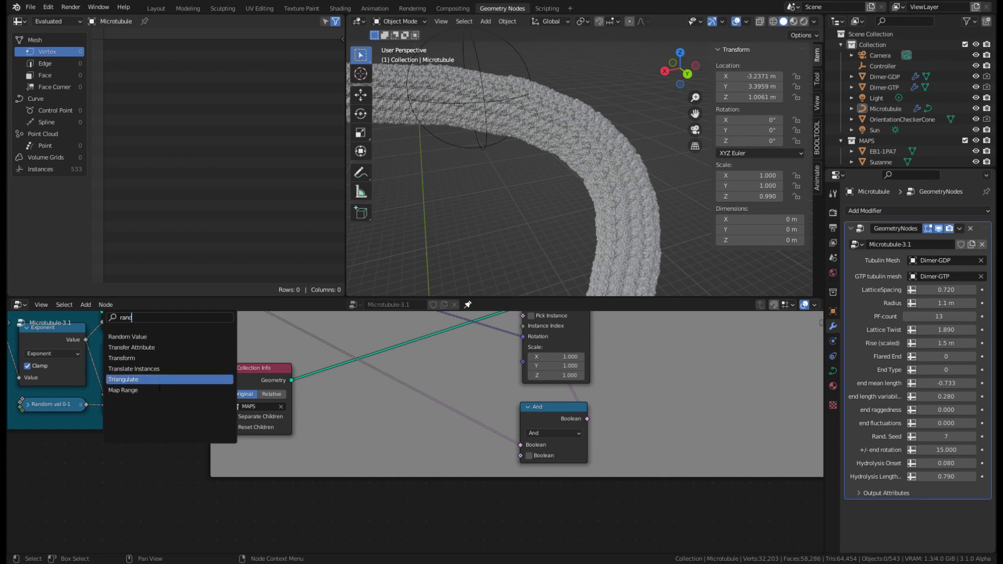
left_click(131, 337)
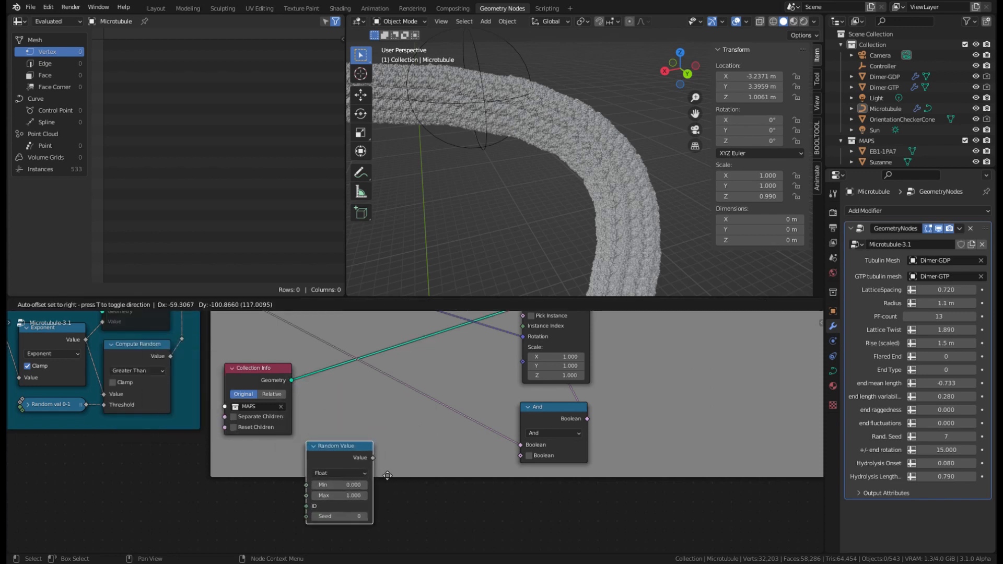
left_click(385, 437)
Add a math node fed by Random Value, link it to And's second Boolean input, and set it to Less Than.
left_click_drag(377, 420, 413, 432)
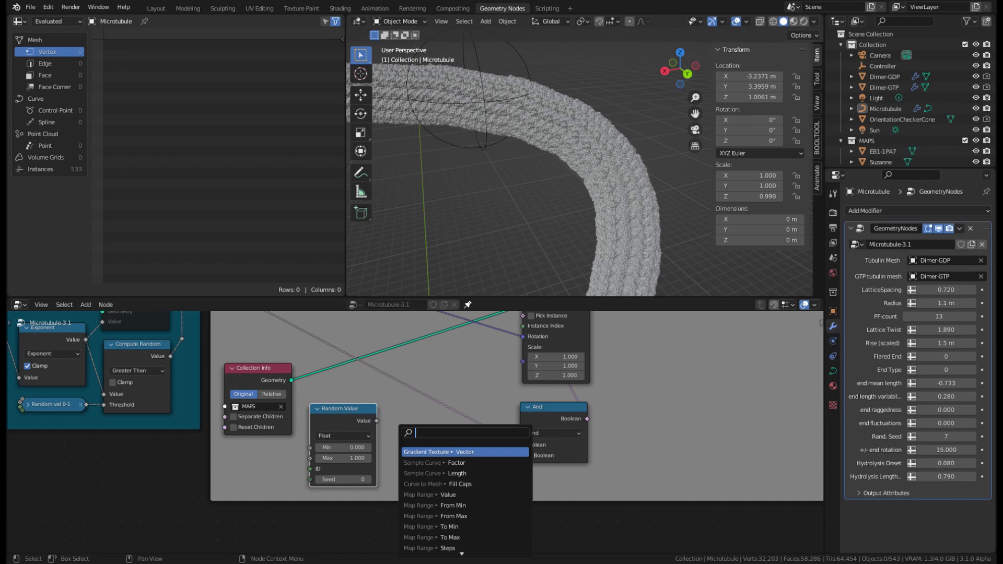
type("meadd")
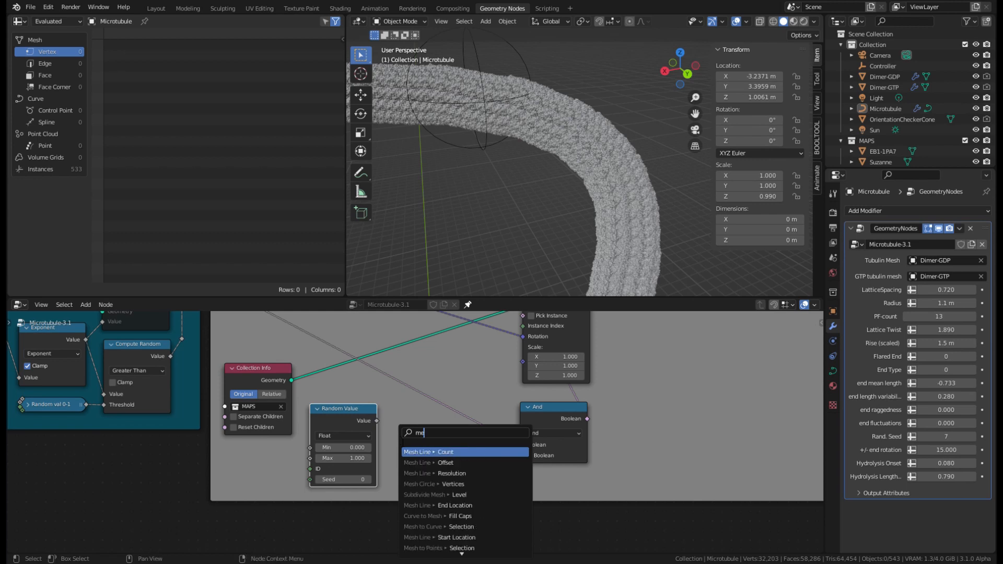
key("ctrl+BackSpace")
type("add")
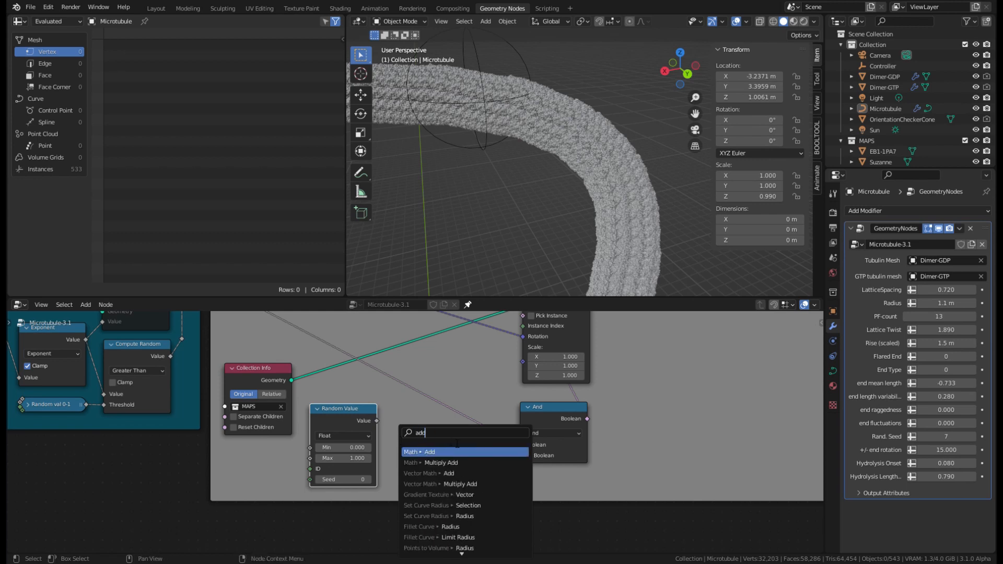
left_click(441, 453)
left_click_drag(464, 441, 524, 456)
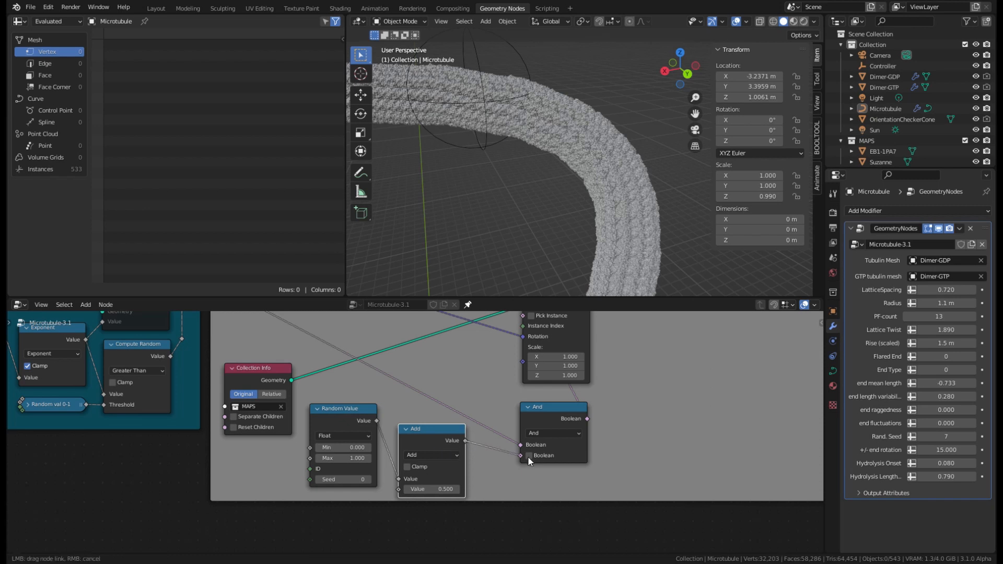
left_click(447, 452)
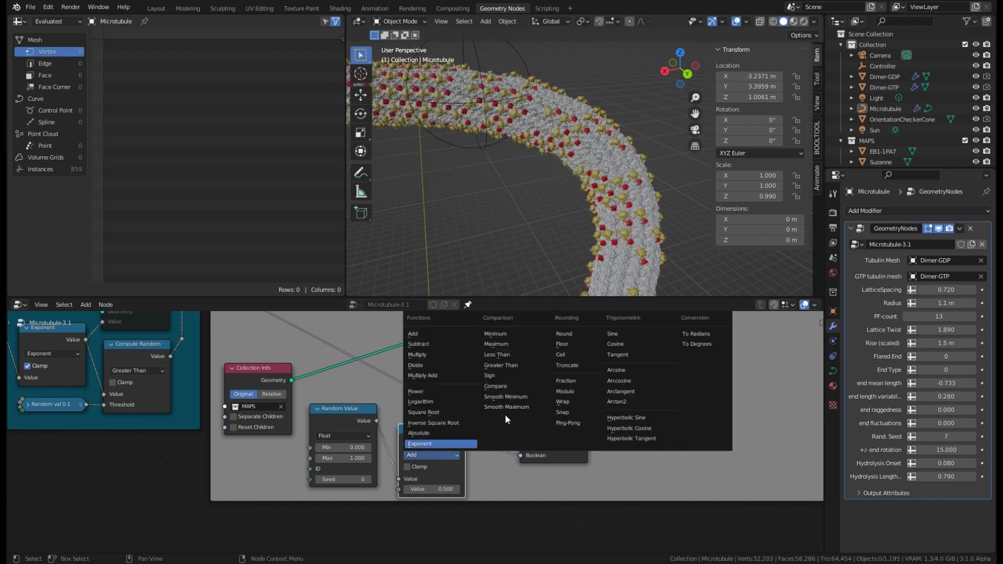
left_click(506, 355)
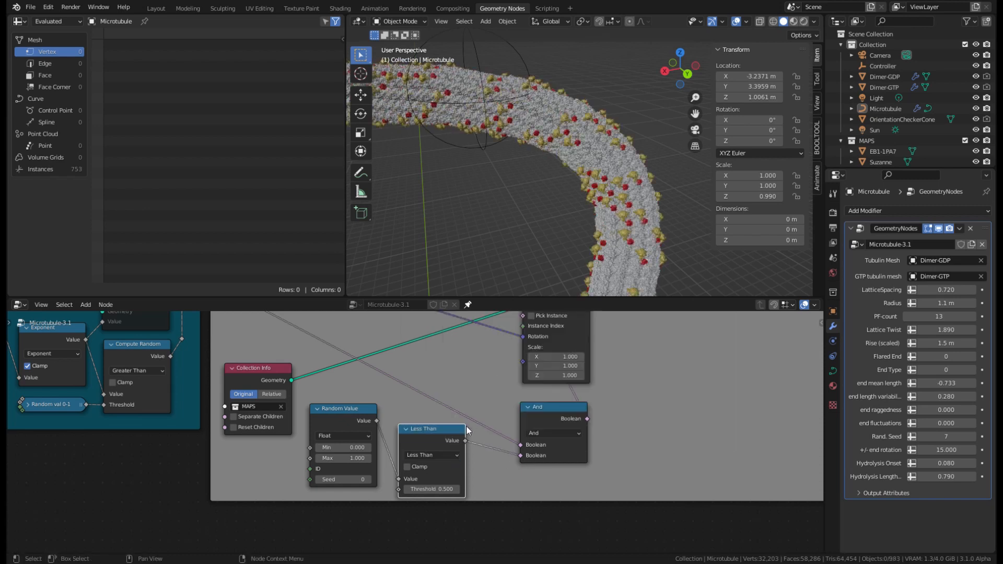
Set the Less Than node's threshold to 0.200 and inspect the microtubule.
left_click(443, 491)
type("0.2")
key("Return")
middle_click_drag(522, 199, 624, 152)
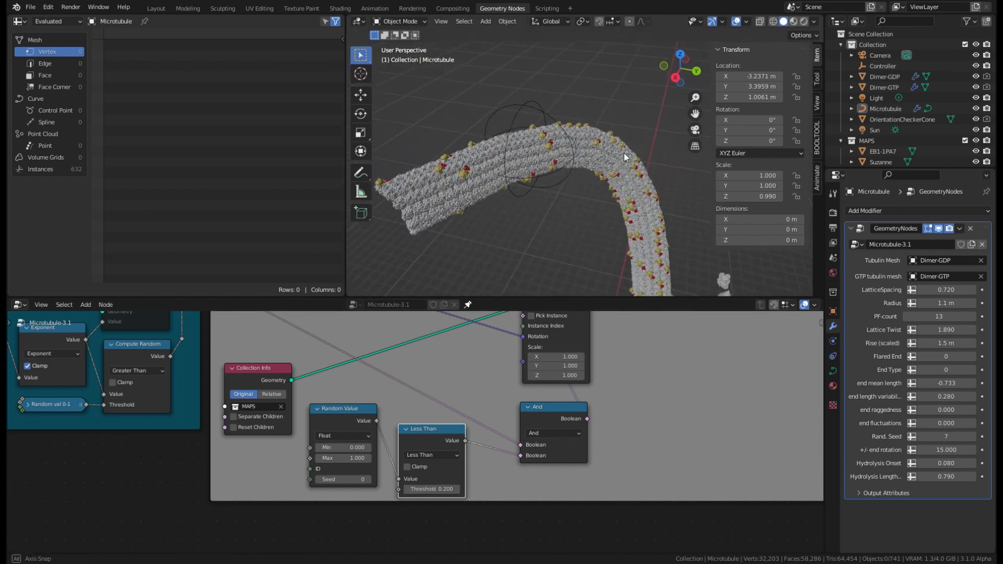
Set the Less Than node's threshold to 0.500 and display the microtubule in rendered shading.
left_click(443, 491)
type("0.5")
key("Return")
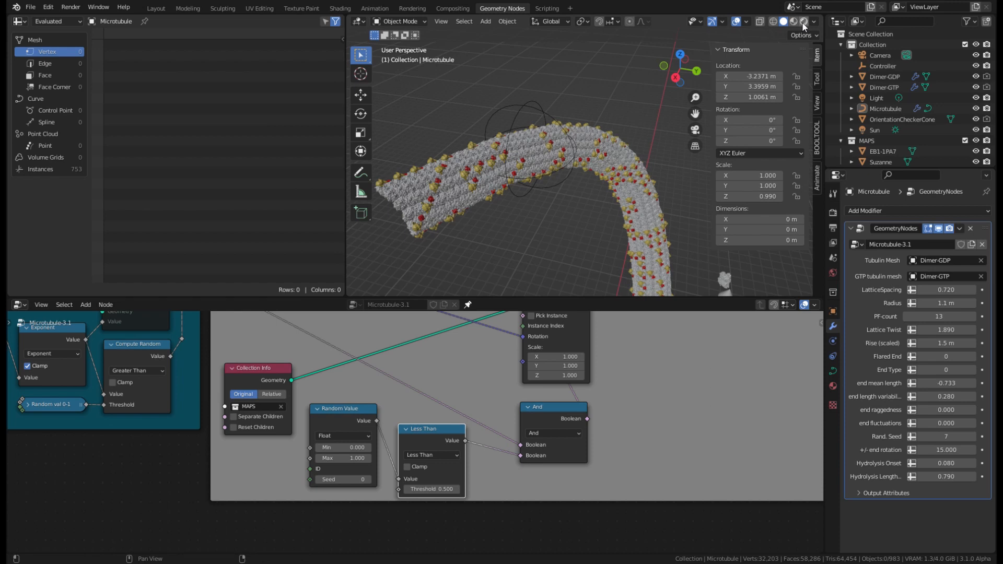
left_click(803, 22)
scroll(543, 162, "up", 2)
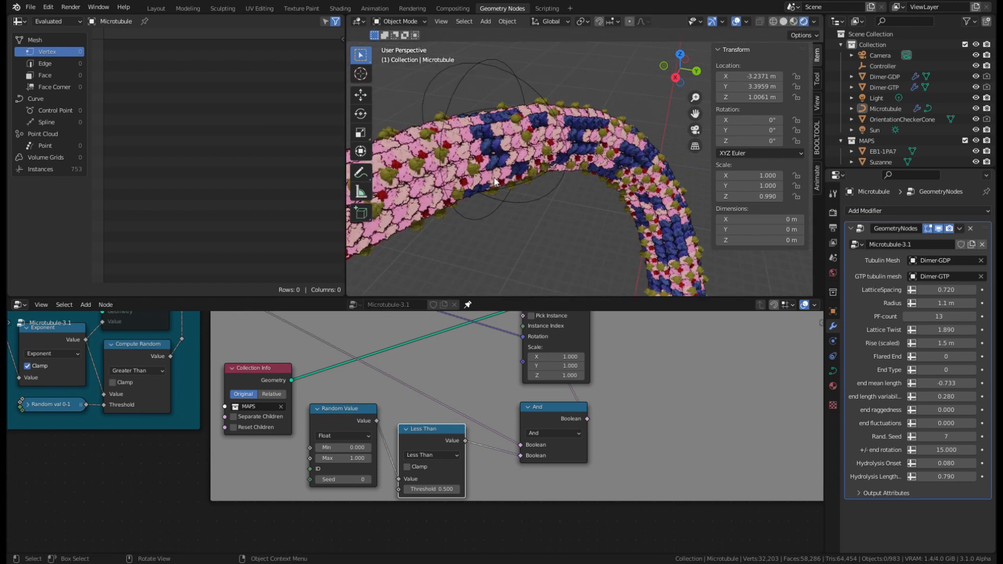
Duplicate the And node onto the GTP selection link, set the copy's operation to Not, and collapse it below the link's start.
middle_click_drag(483, 183, 663, 239)
scroll(616, 140, "down", 3)
middle_click_drag(577, 155, 643, 272)
middle_click_drag(434, 394, 545, 471)
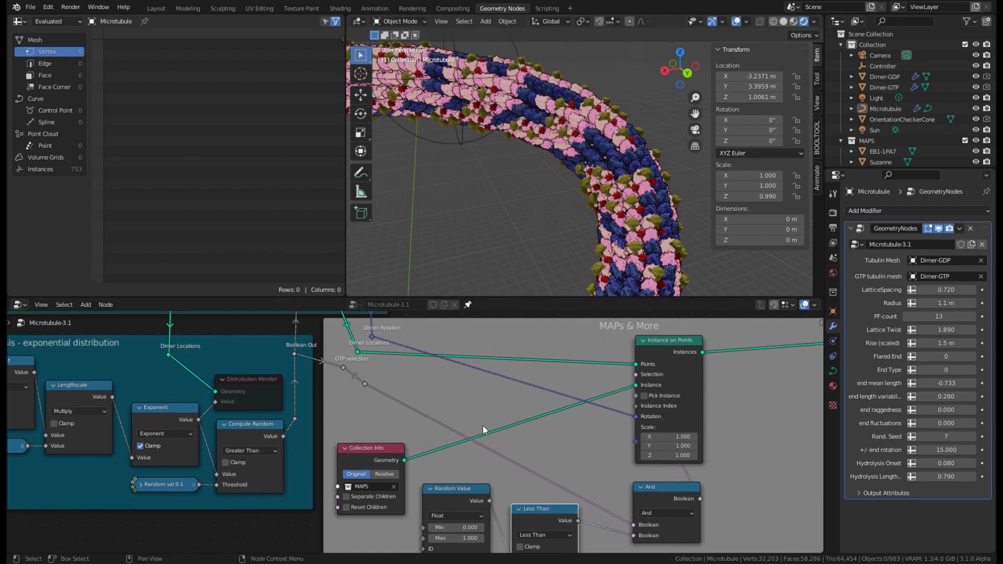
left_click(663, 493)
key("shift+d")
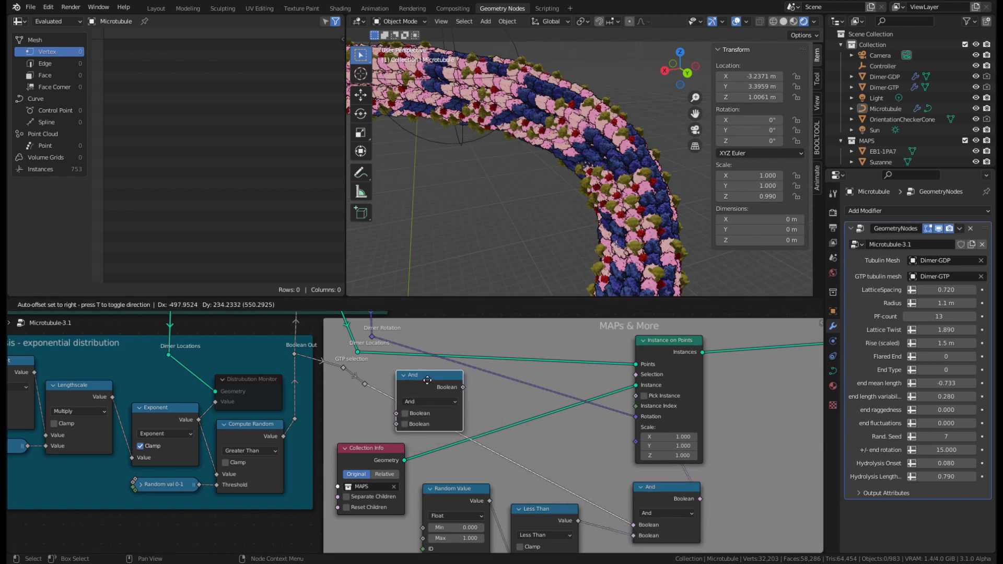
left_click(427, 381)
left_click(428, 401)
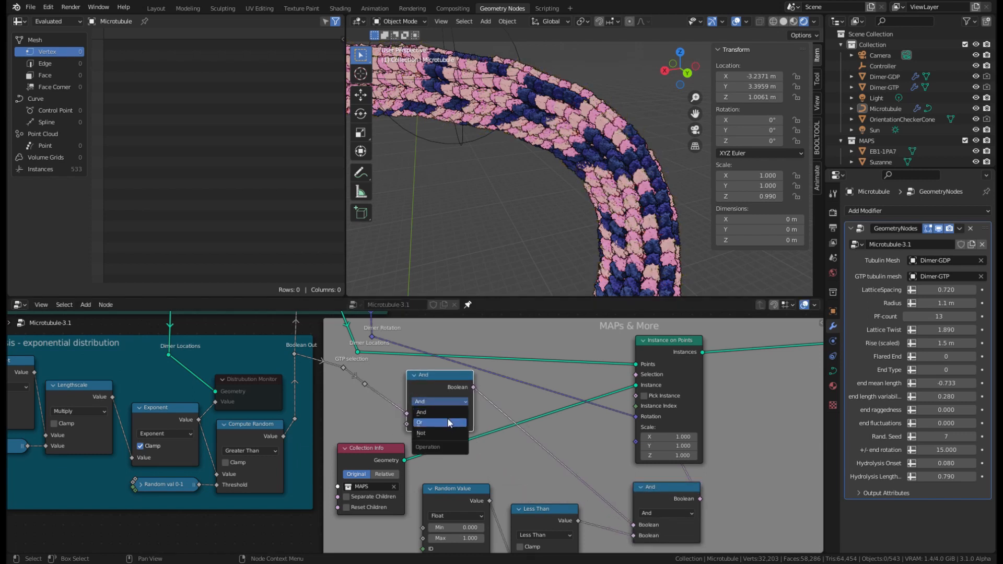
left_click(441, 431)
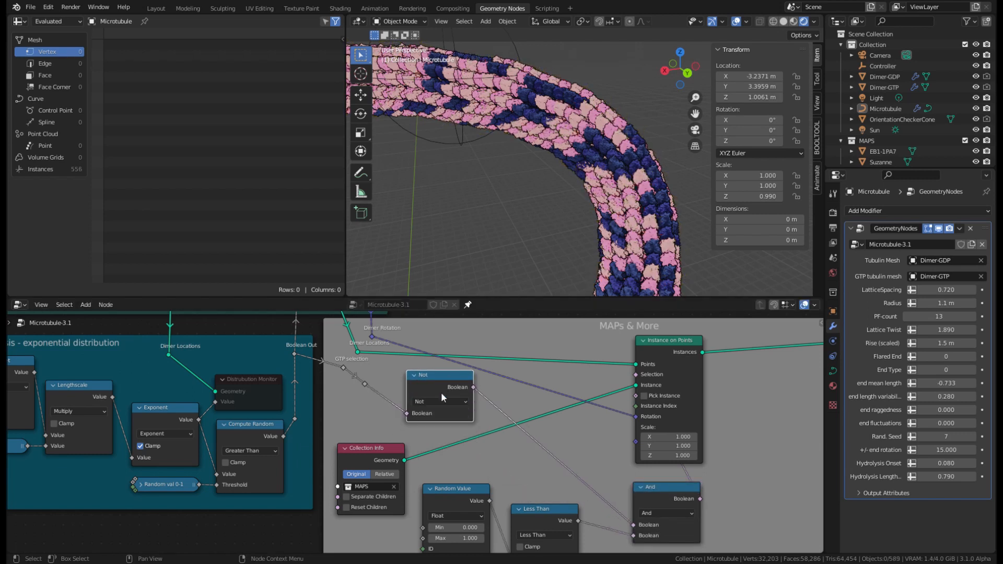
left_click(412, 375)
left_click_drag(448, 376, 455, 412)
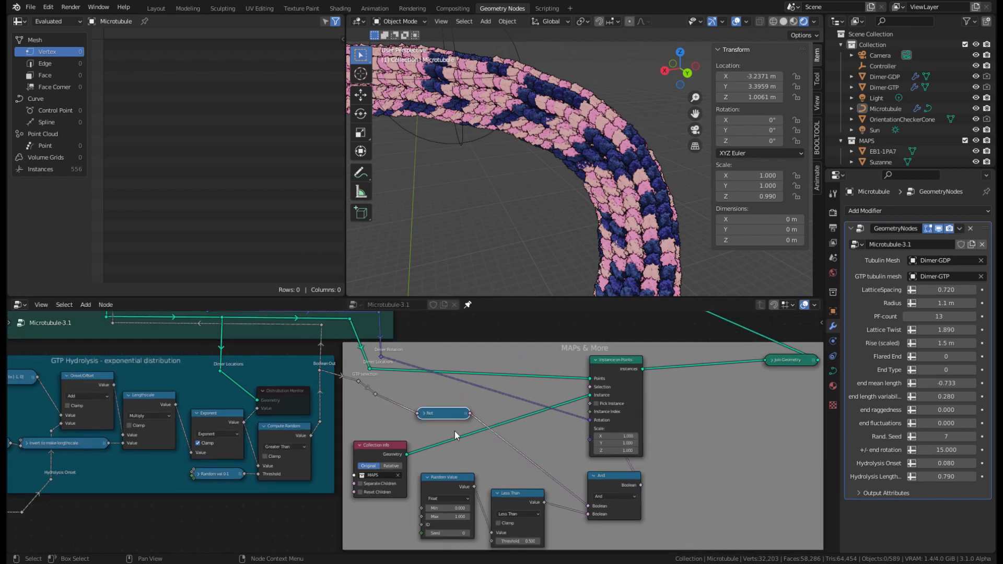
Set the Random Value node's Seed to 73 in the MAPs & More frame.
scroll(532, 208, "down", 3)
scroll(547, 233, "down", 4)
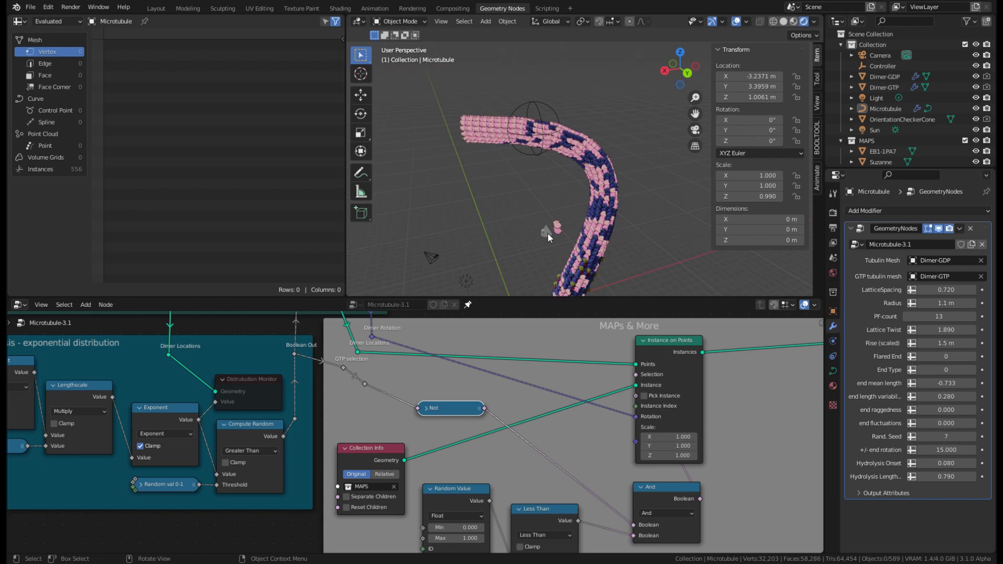
mouse_move(506, 200)
middle_mouse_down()
mouse_move(483, 188)
mouse_move(545, 242)
mouse_move(591, 231)
mouse_move(639, 149)
mouse_move(637, 162)
middle_mouse_up()
scroll(545, 242, "up", 4)
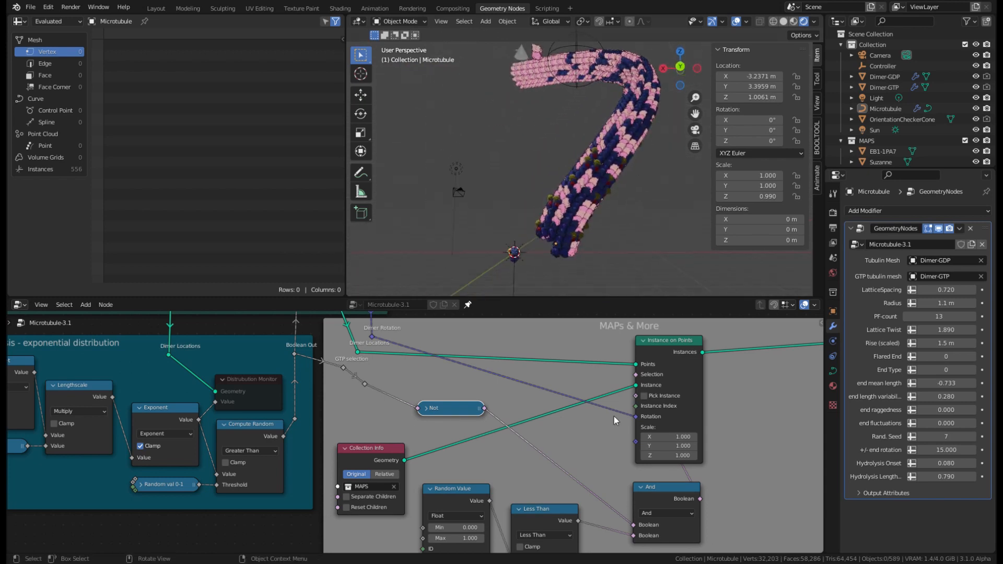
middle_click_drag(553, 406, 537, 345)
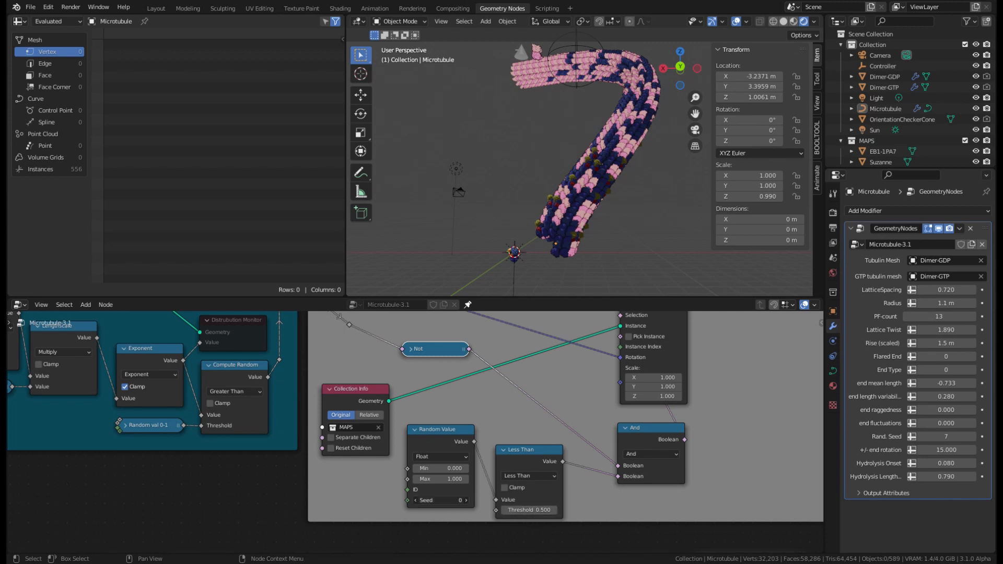
left_click_drag(441, 499, 454, 500)
Examine the distribution of the MAPs along the bent microtubule from several angles, along with the MAPs & More node setup.
middle_click_drag(459, 246, 518, 87)
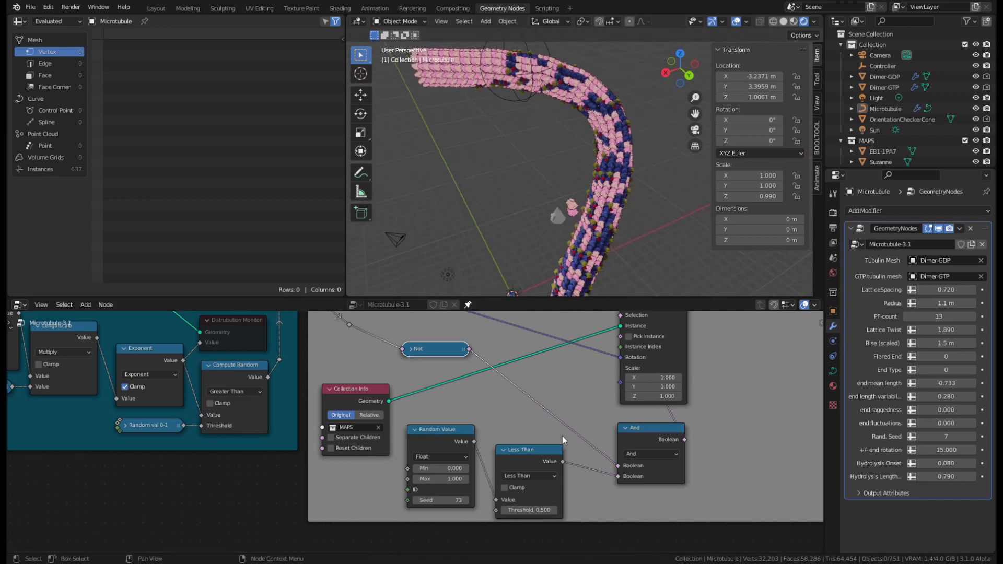
middle_click_drag(601, 110, 521, 202)
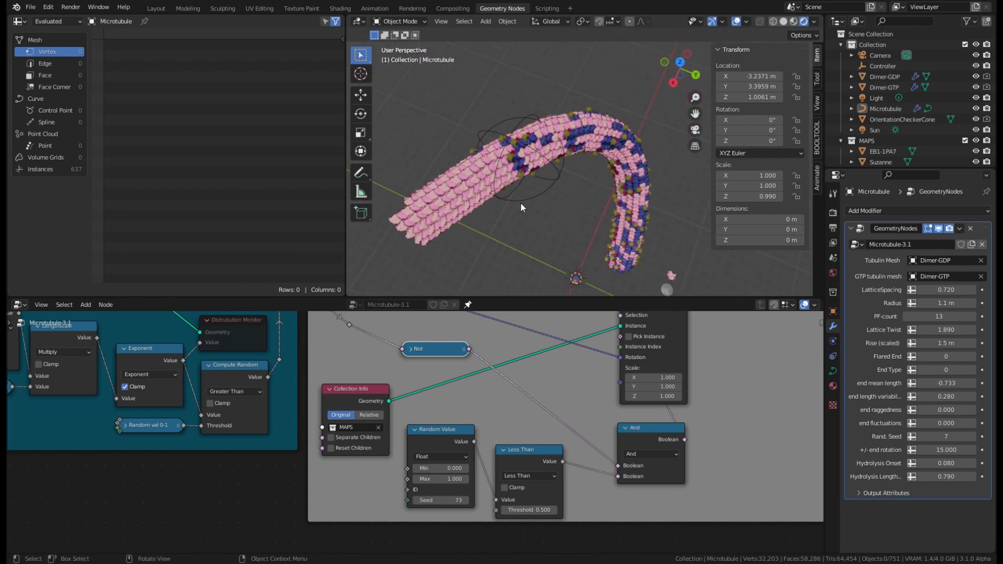
middle_click_drag(655, 128, 625, 115)
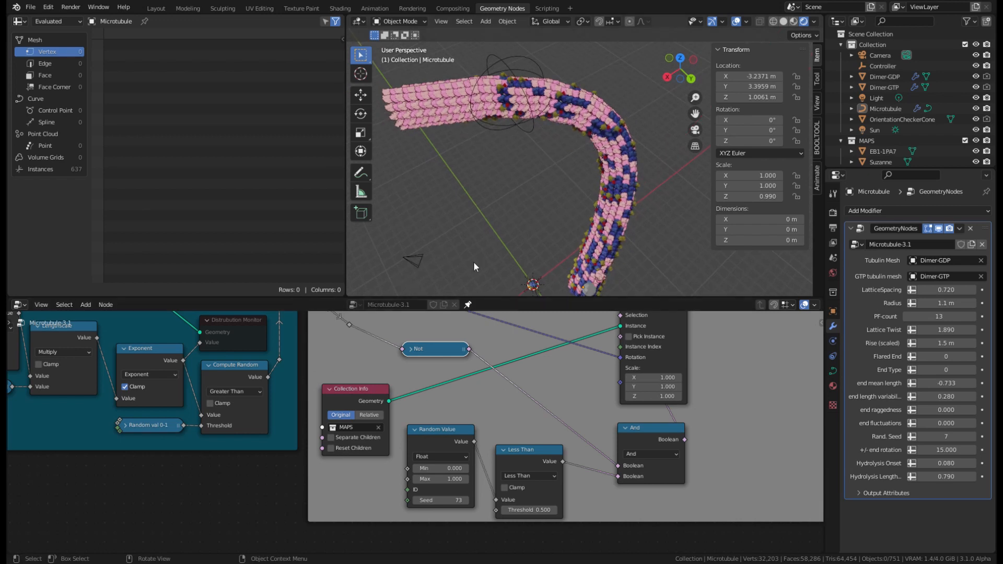
middle_click_drag(572, 177, 647, 172)
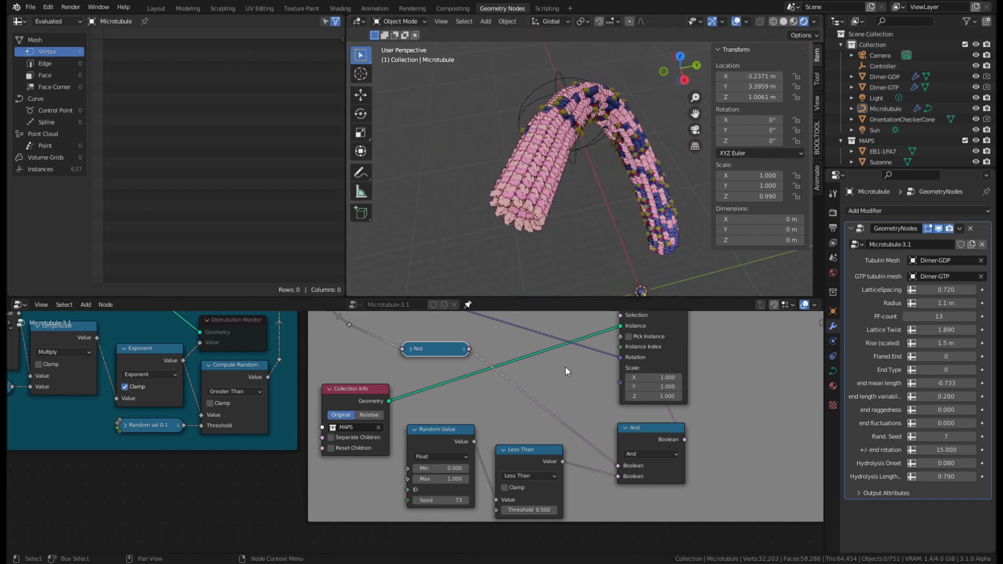
scroll(548, 377, "down", 2)
middle_click_drag(525, 386, 644, 359)
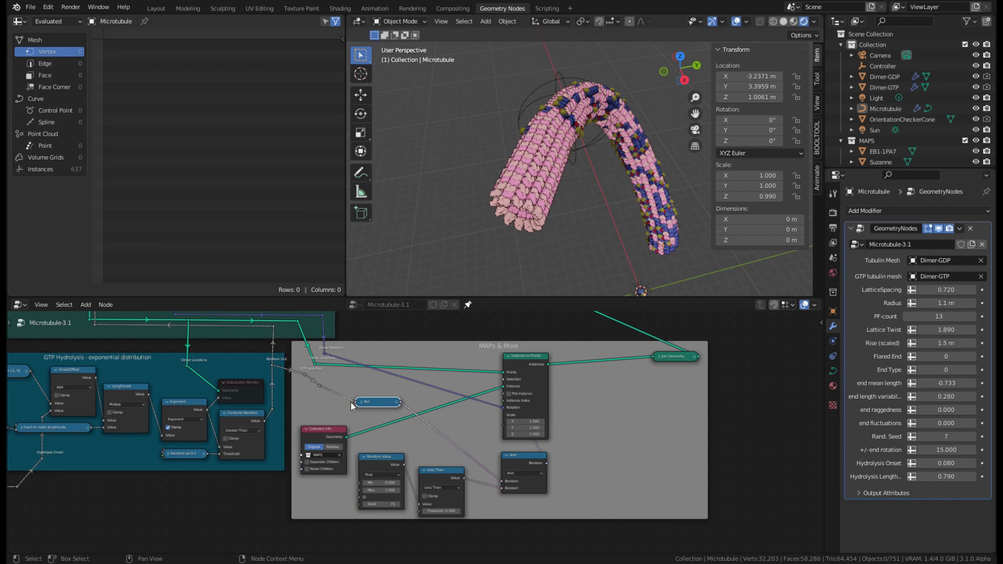
middle_click_drag(661, 195, 551, 196)
scroll(616, 110, "up", 4)
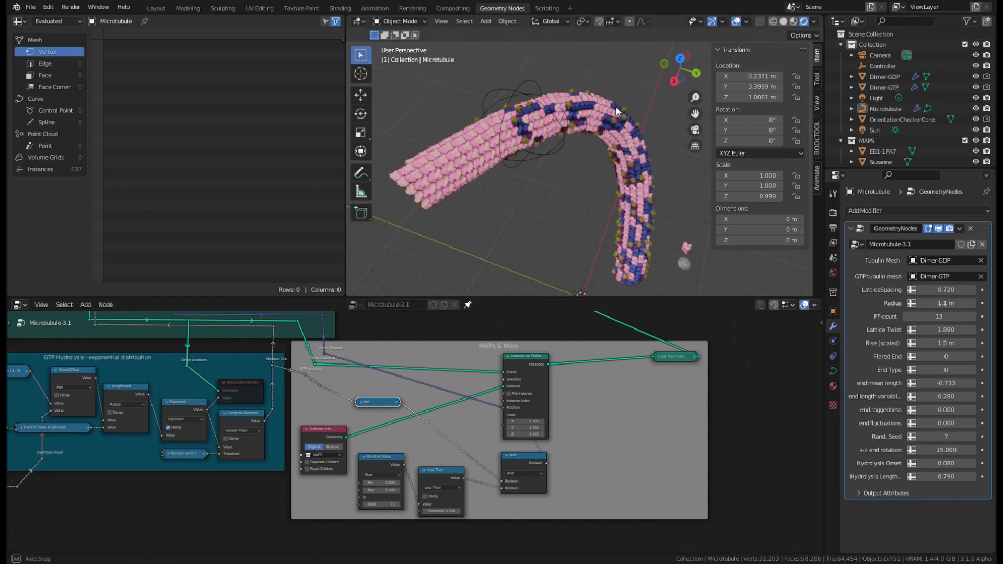
middle_click_drag(614, 110, 569, 101)
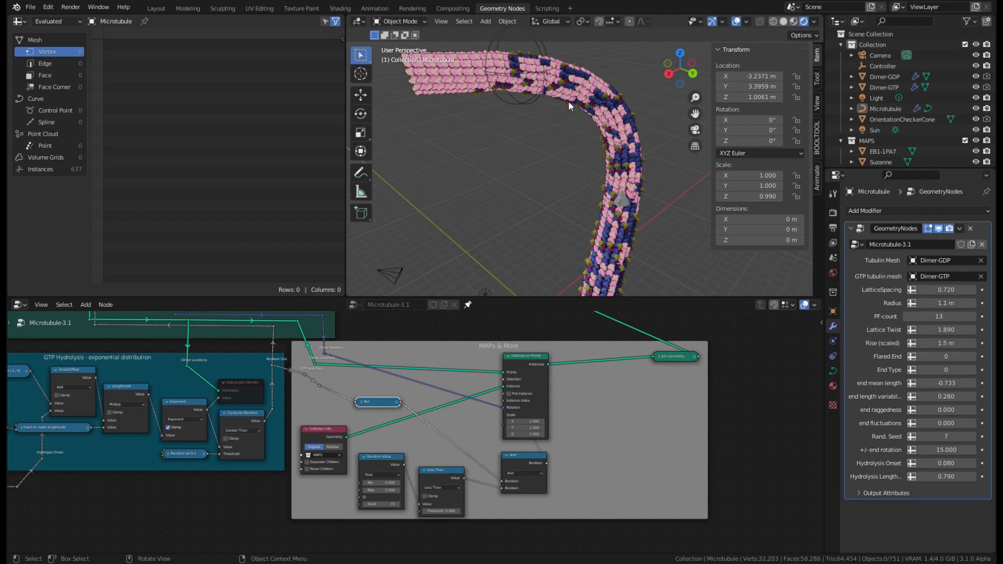
Try moving the Controller empty to different positions along the microtubule's bend.
left_click(541, 62)
left_click_drag(541, 65, 645, 148)
middle_click_drag(597, 180, 543, 192)
key("g")
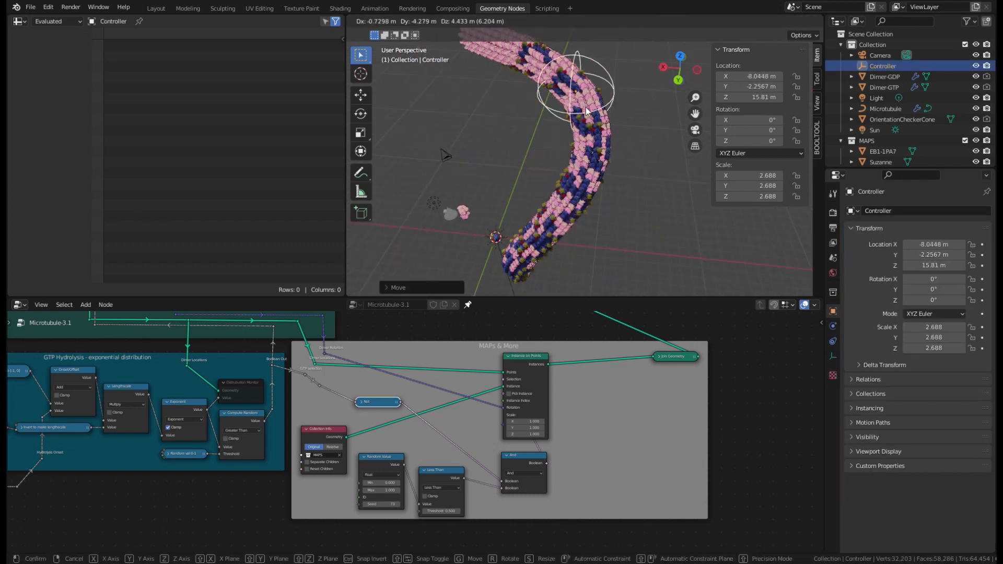
left_click(567, 103)
middle_click_drag(566, 103, 492, 165)
key("g")
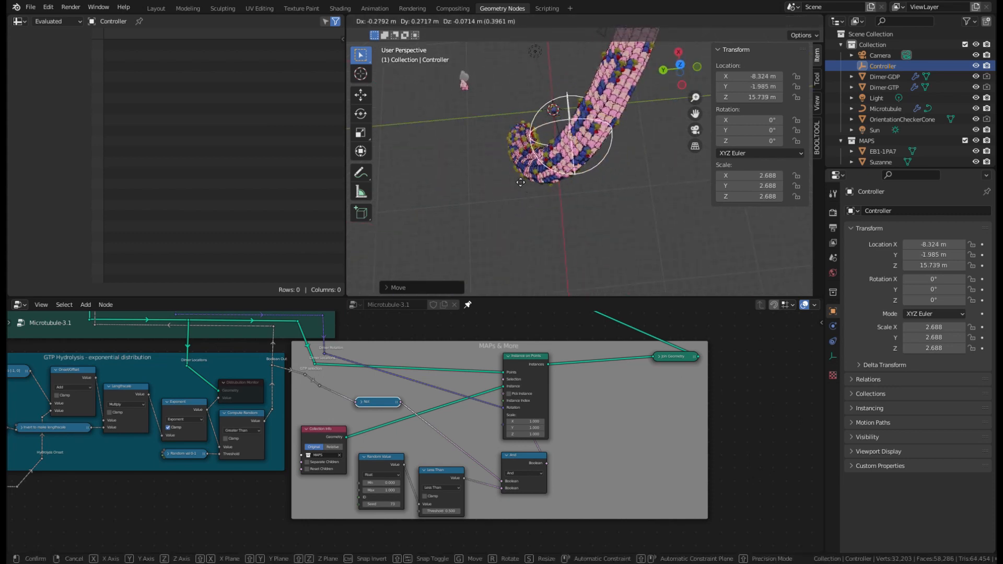
left_click(560, 182)
Move the Controller empty back along the microtubule to about X -5.76, Y -5.28, Z 16.36 m.
middle_click_drag(528, 211, 597, 122)
left_click(567, 175)
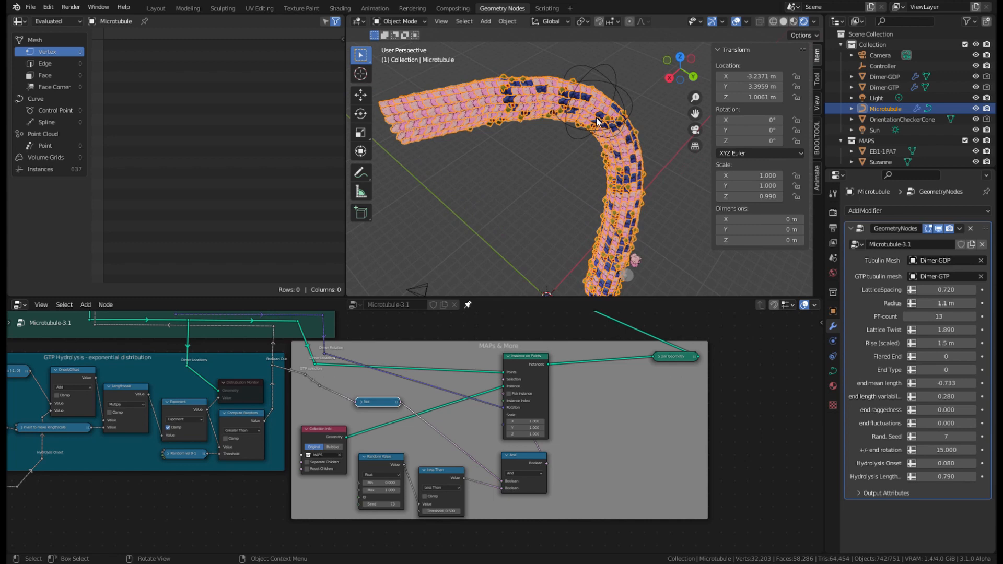
left_click(615, 94)
key("g")
left_click(558, 84)
middle_click_drag(558, 83, 615, 162)
middle_click_drag(597, 248, 428, 272)
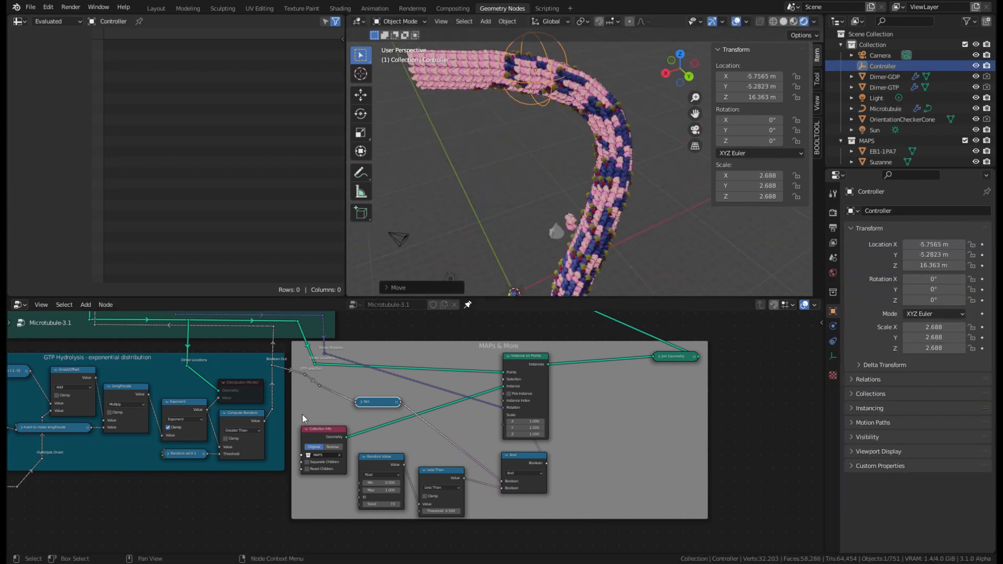
Branch a link from the PF index line in the Separate protofilaments frame to the MAPs & More frame, ending in a Reroute node.
scroll(302, 415, "down", 3)
middle_click_drag(209, 462, 437, 533)
scroll(333, 401, "up", 3)
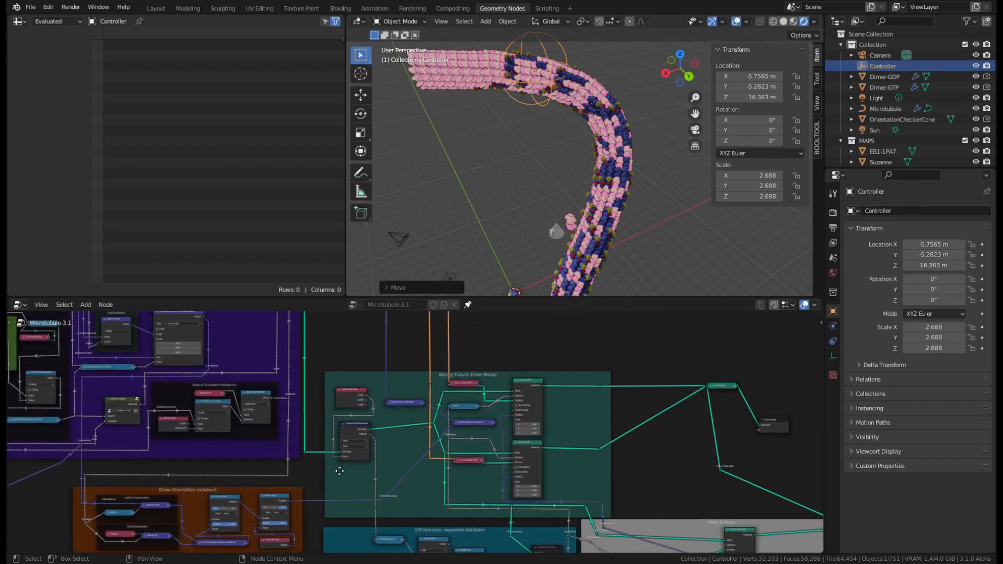
middle_click_drag(335, 399, 517, 488)
middle_click_drag(294, 362, 489, 344)
middle_click_drag(347, 332, 362, 366)
scroll(325, 408, "up", 3)
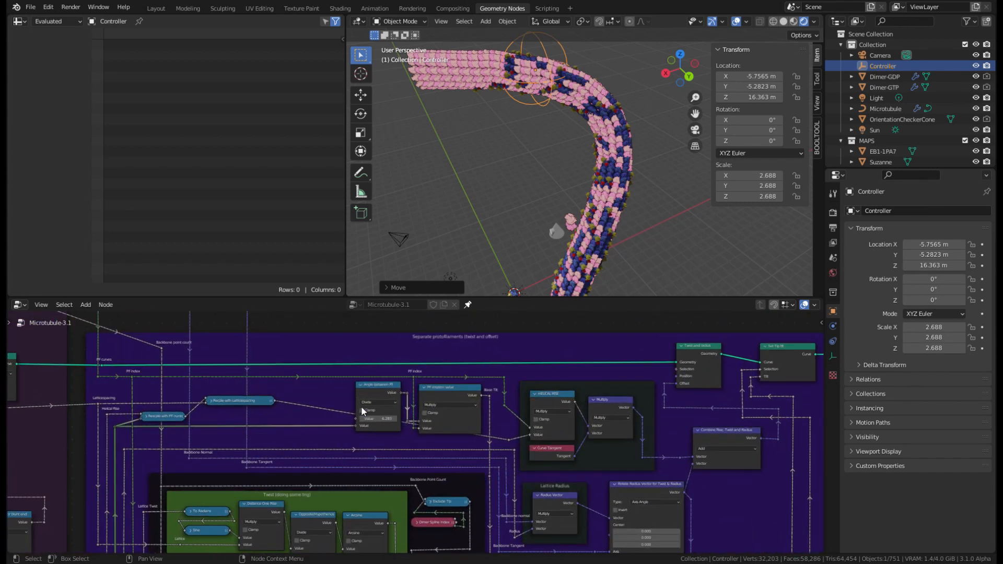
scroll(316, 366, "down", 2)
mouse_move(316, 367)
middle_mouse_down()
mouse_move(355, 379)
mouse_move(313, 366)
middle_mouse_up()
scroll(371, 365, "up", 3)
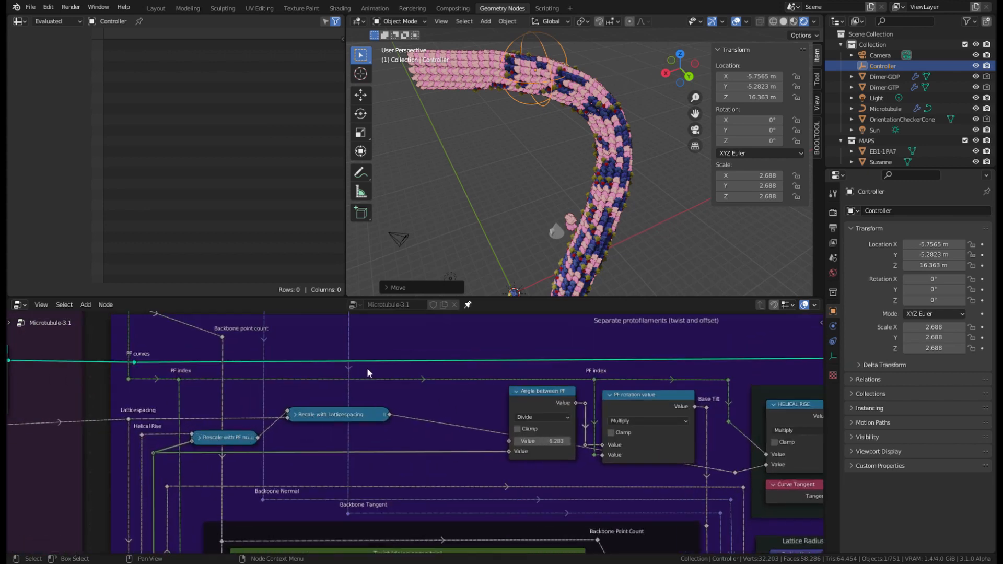
scroll(359, 369, "down", 4)
middle_click_drag(549, 385, 389, 386)
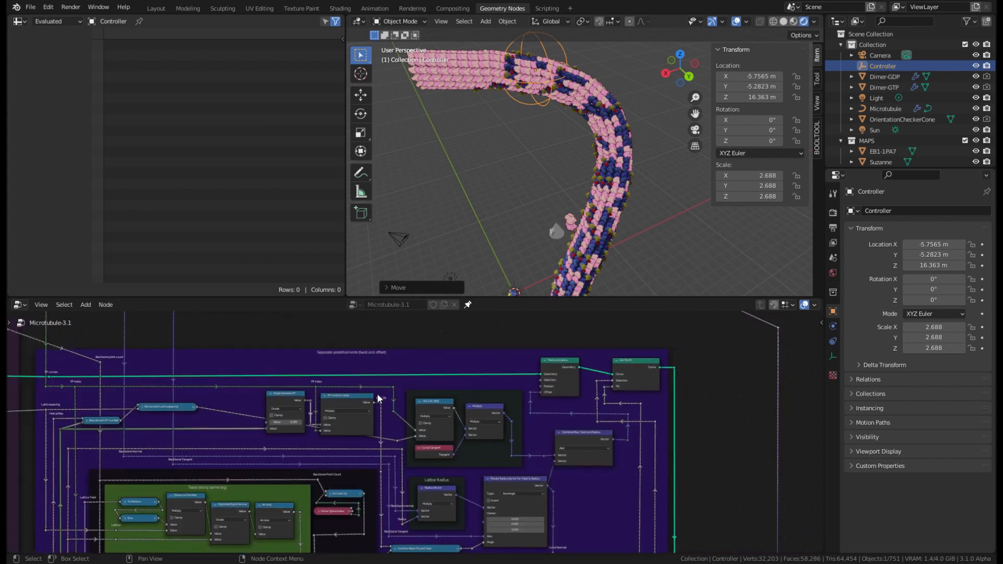
scroll(390, 385, "up", 3)
left_click_drag(382, 364, 569, 375)
type("rer")
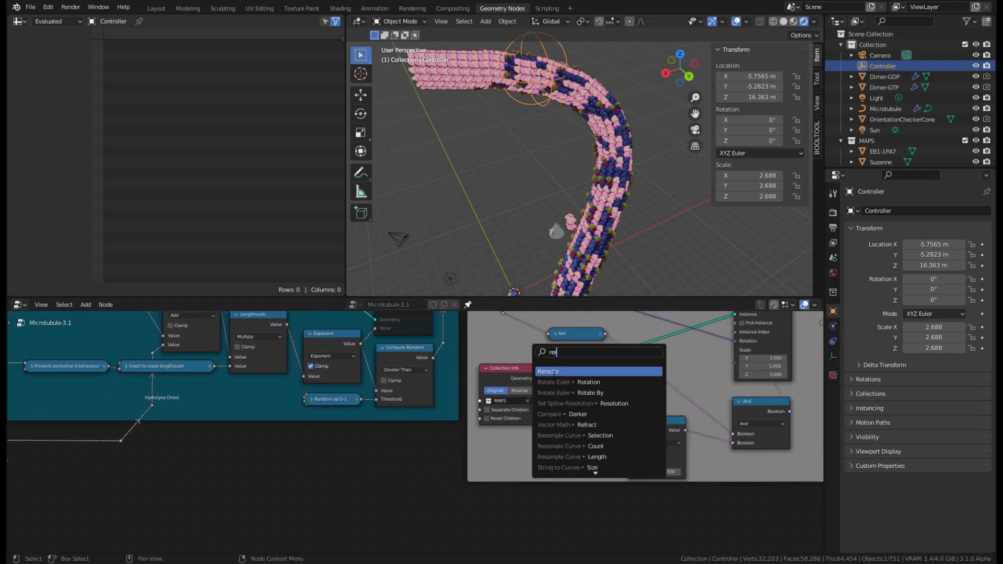
left_click(554, 371)
left_click(529, 366)
Delete the And, Not, Less Than and Random Value nodes from the MAPs & More frame.
middle_click_drag(529, 367, 212, 518)
scroll(359, 402, "up", 1)
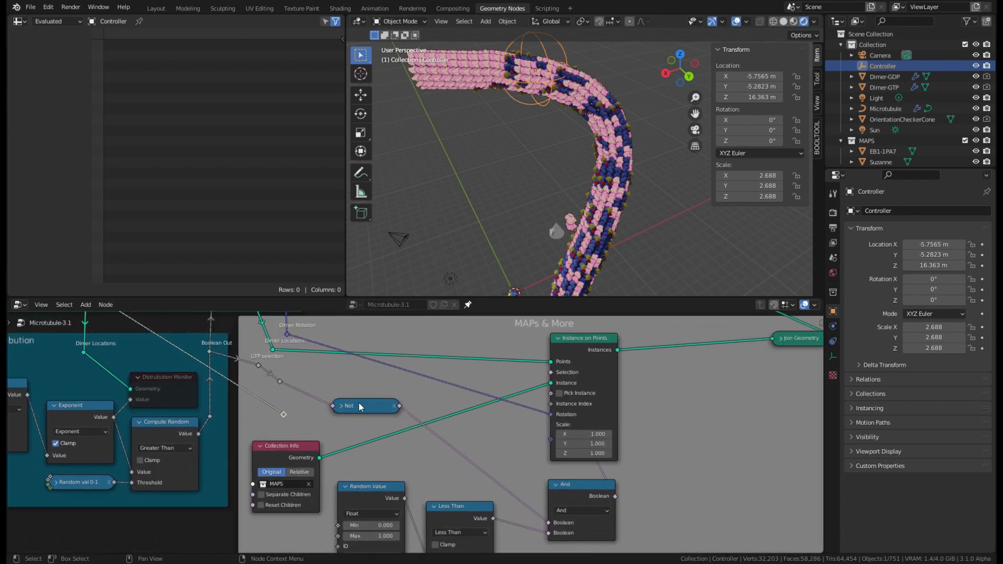
left_click(585, 481)
key("ctrl+x")
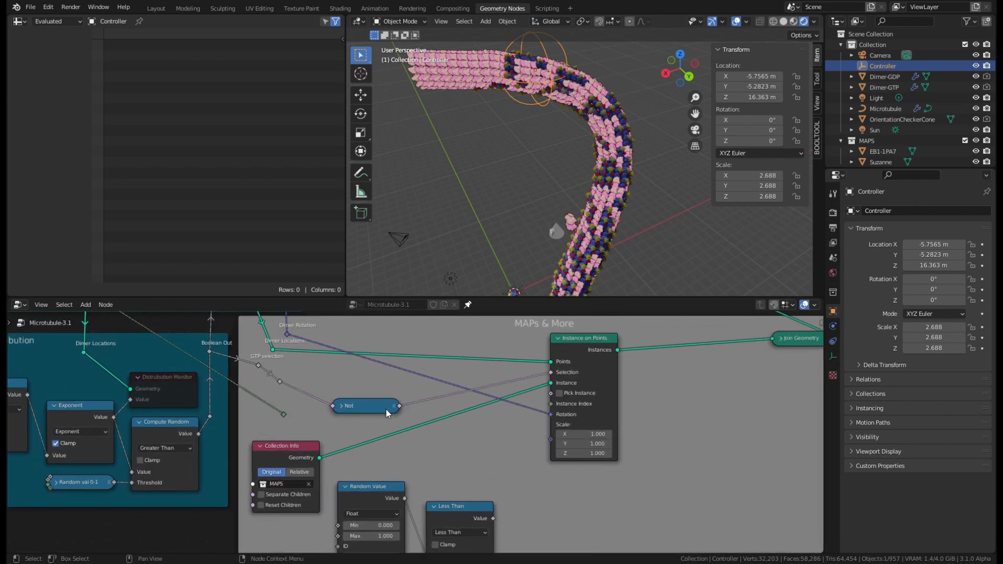
left_click(366, 406)
key("ctrl+x")
right_click_drag(412, 466, 420, 475, "ctrl")
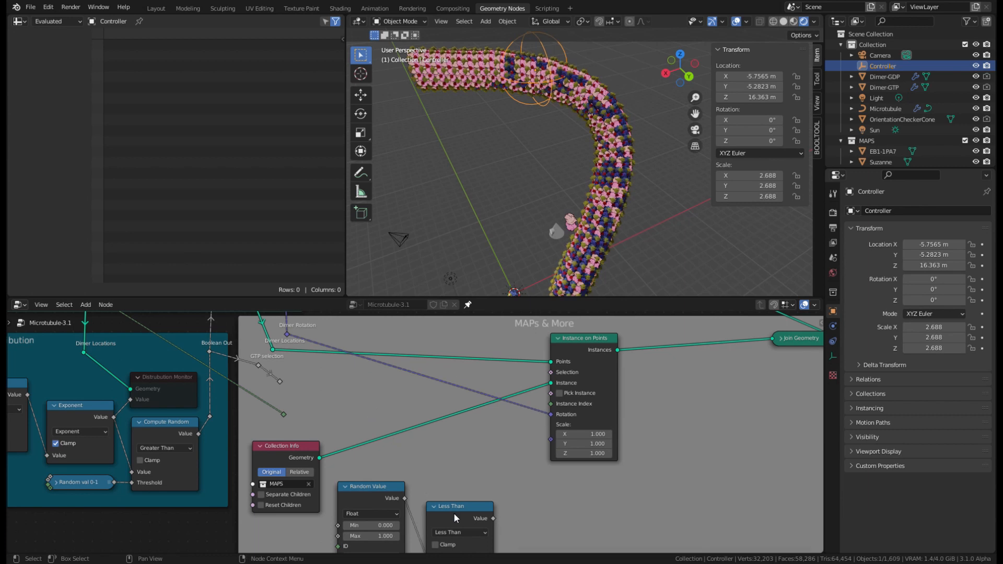
left_click(453, 513)
key("ctrl+x")
left_click(378, 490)
key("ctrl+x")
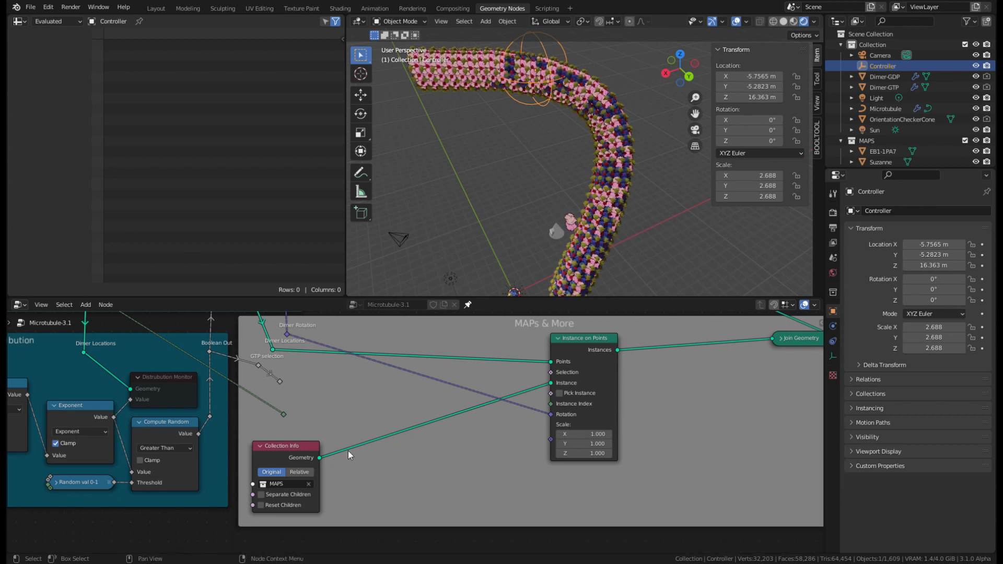
Add a Math node in the MAPs & More frame between Collection Info and Instance on Points.
left_click(85, 305)
left_click(128, 318)
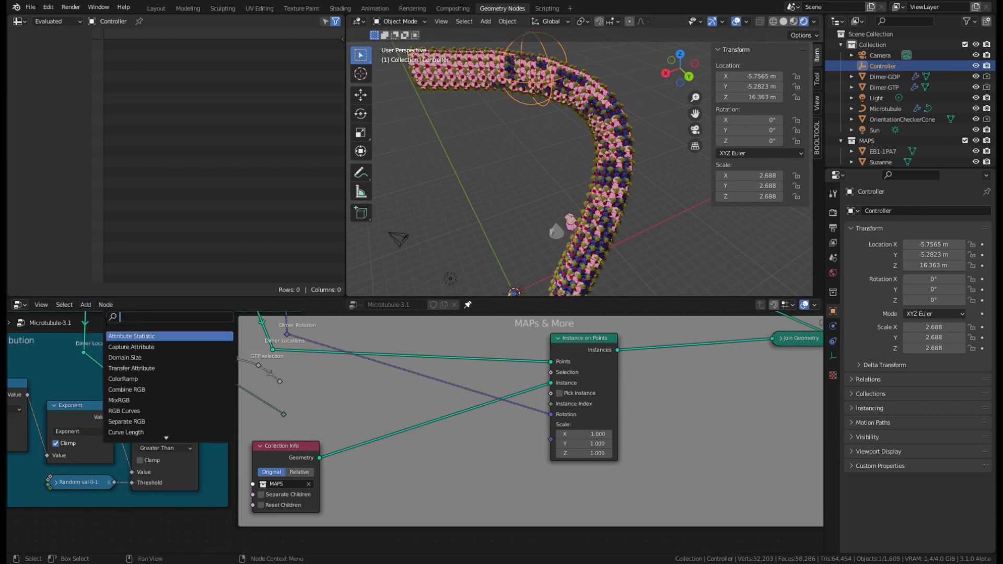
type("math")
key("Return")
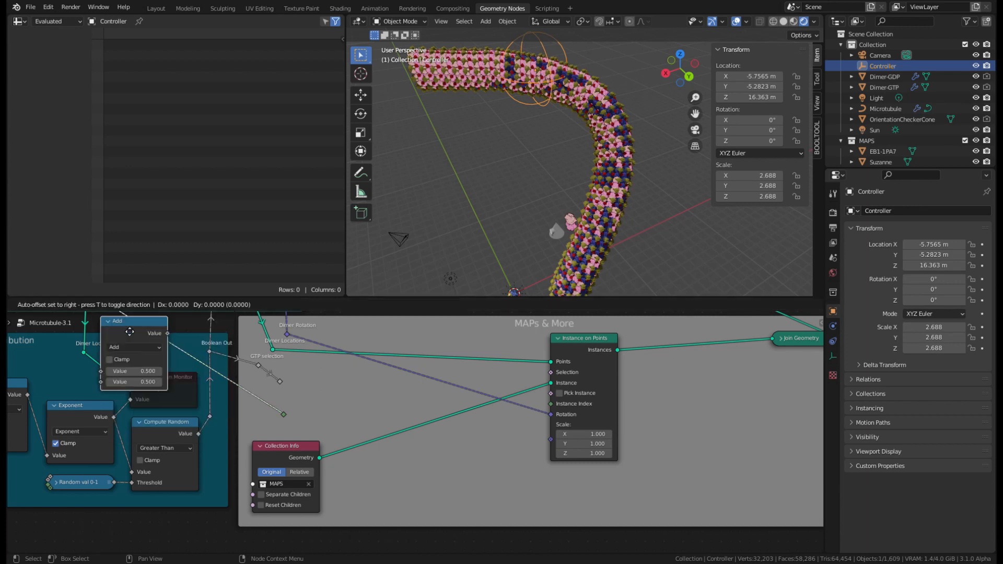
left_click(479, 461)
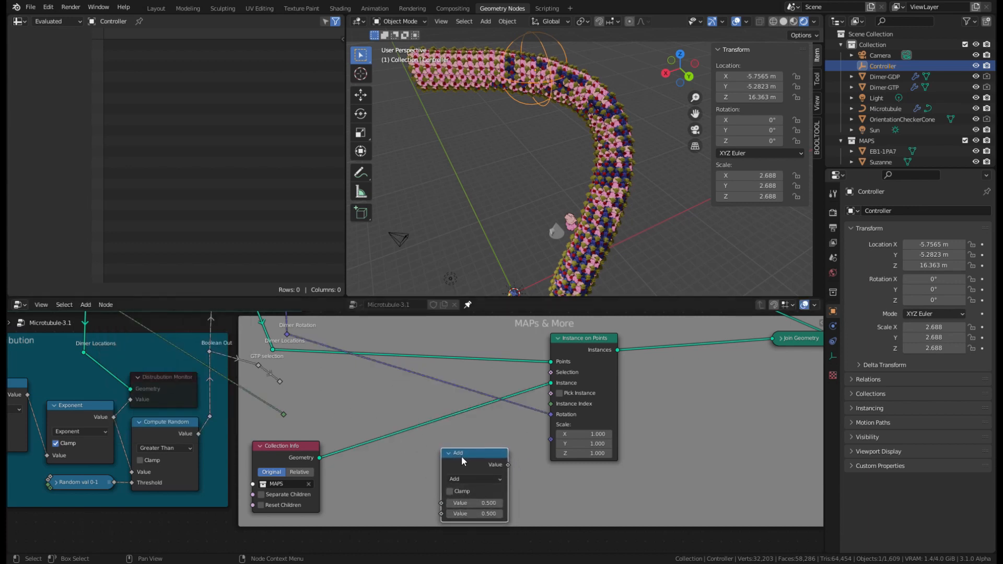
Set the Math node to Less Than with threshold 2, and wire it from the new Reroute to the Instance on Points Selection input.
left_click(469, 477)
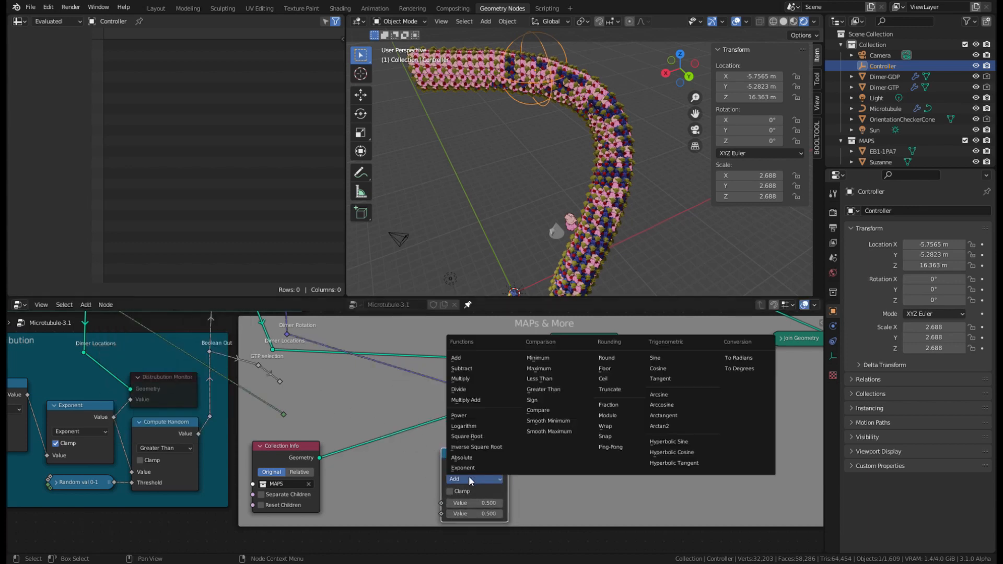
left_click(562, 377)
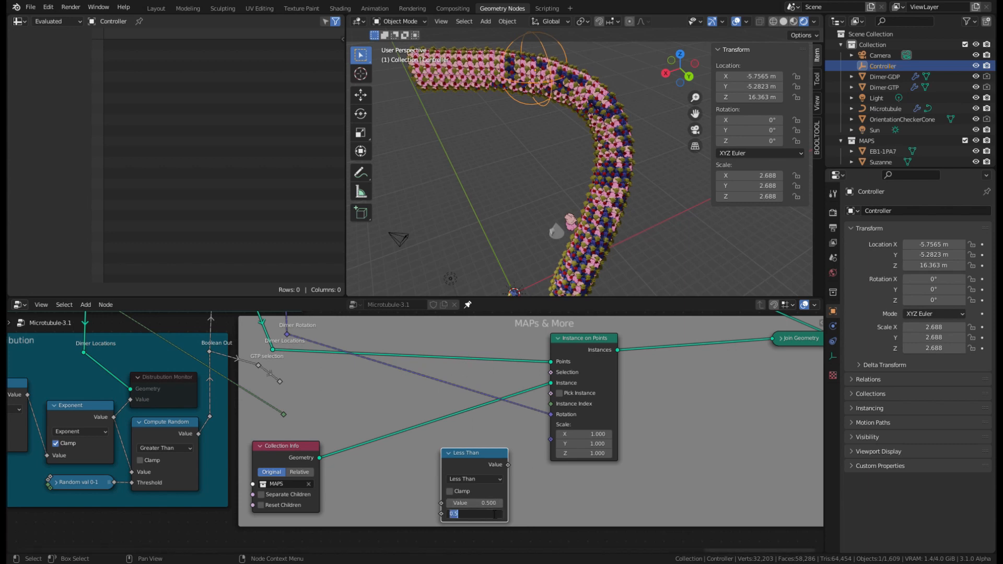
left_click_drag(284, 414, 442, 502)
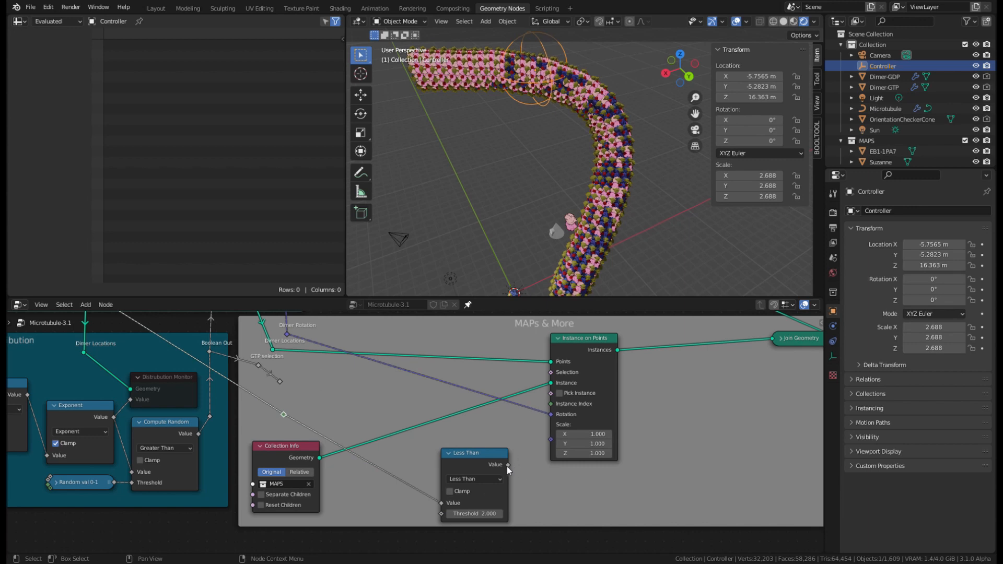
left_click_drag(508, 465, 559, 372)
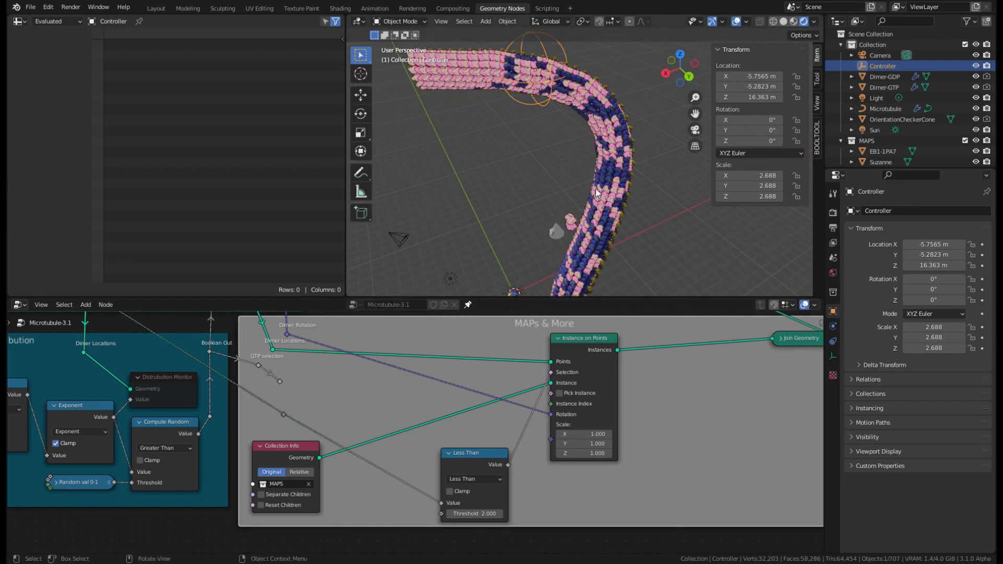
Change the Less Than node's operation to Compare and move the node closer to Collection Info in the MAPs & More frame.
middle_click_drag(559, 209, 567, 250)
scroll(551, 96, "up", 4)
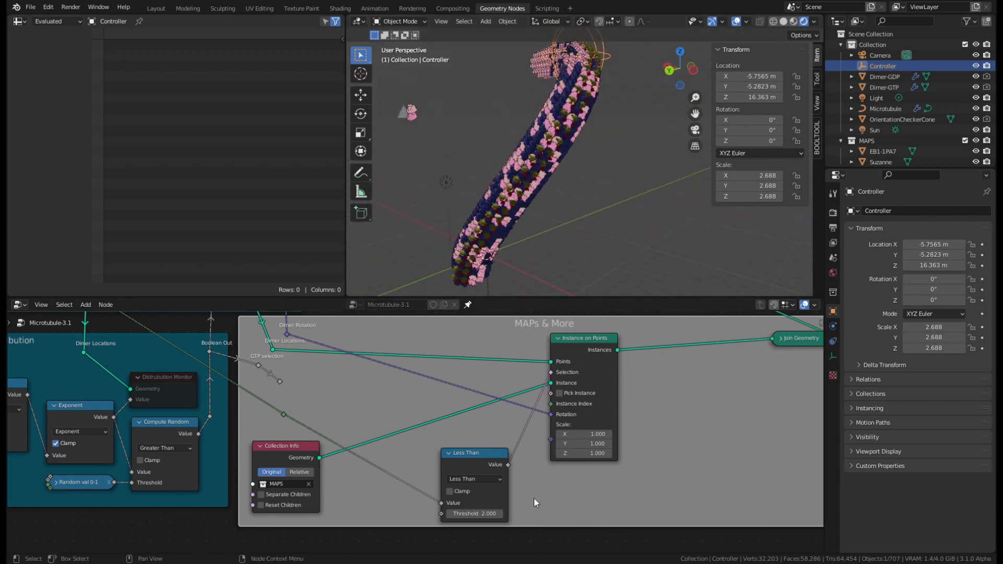
left_click(486, 479)
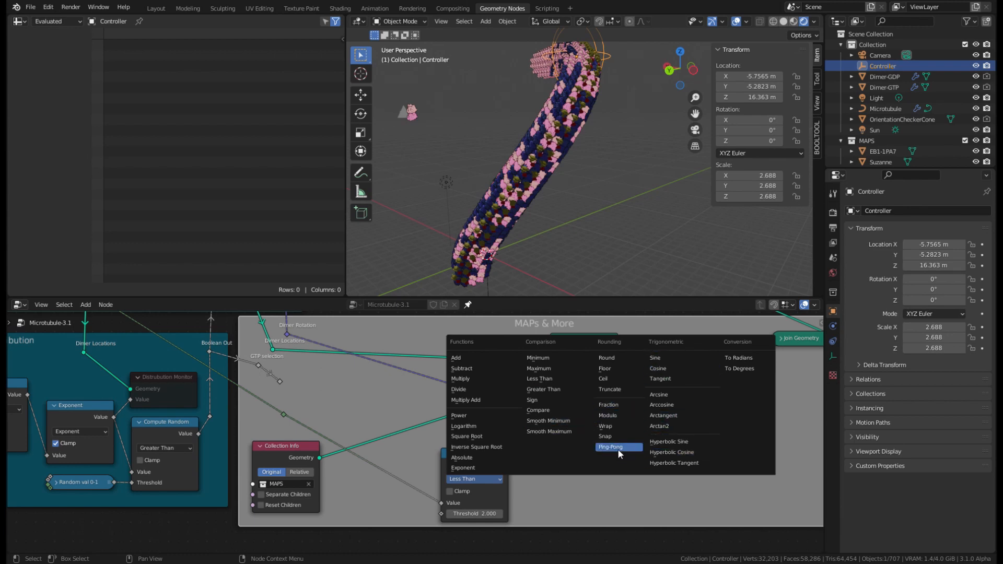
left_click(547, 408)
middle_click_drag(494, 500, 492, 489)
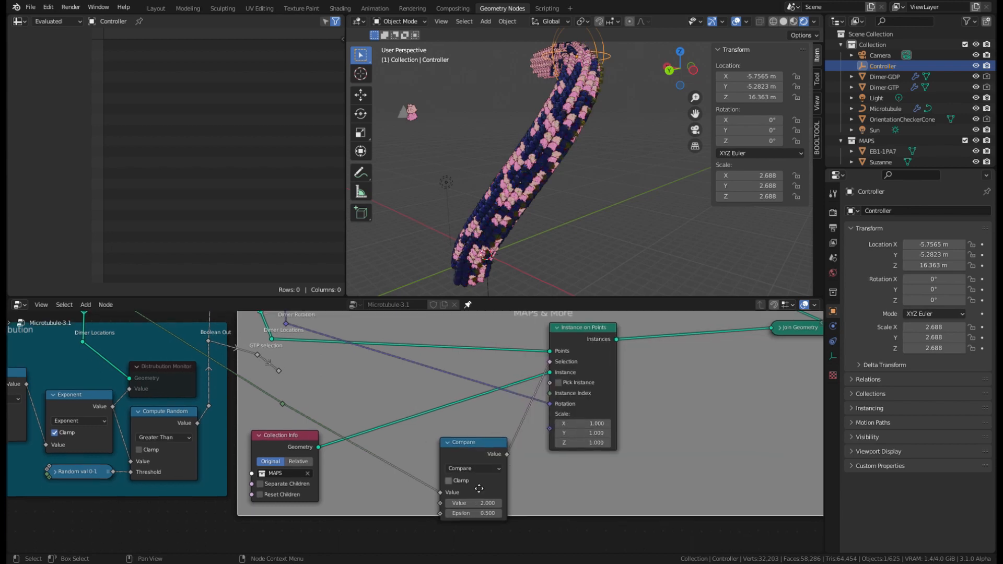
left_click(485, 466)
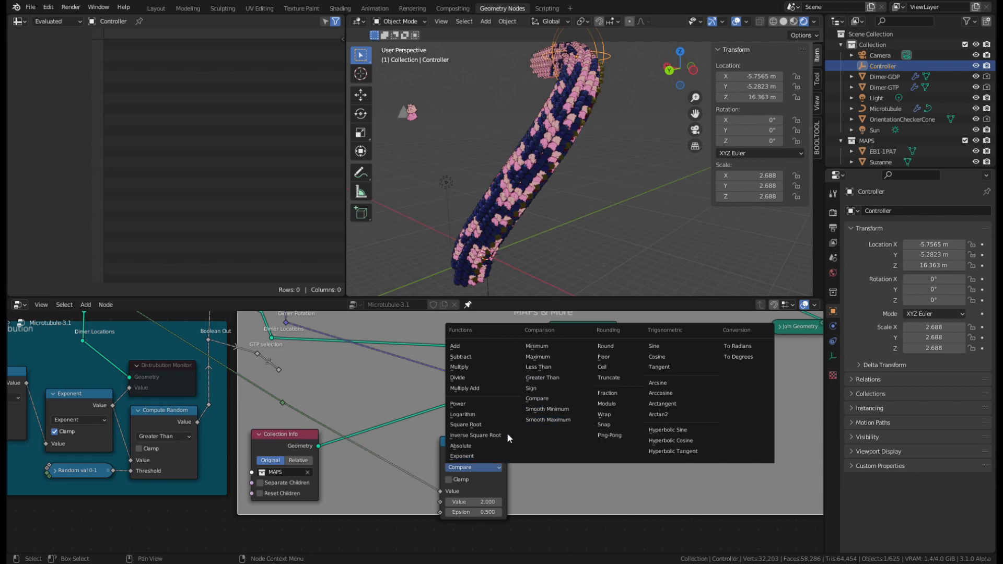
left_click_drag(472, 453, 448, 427)
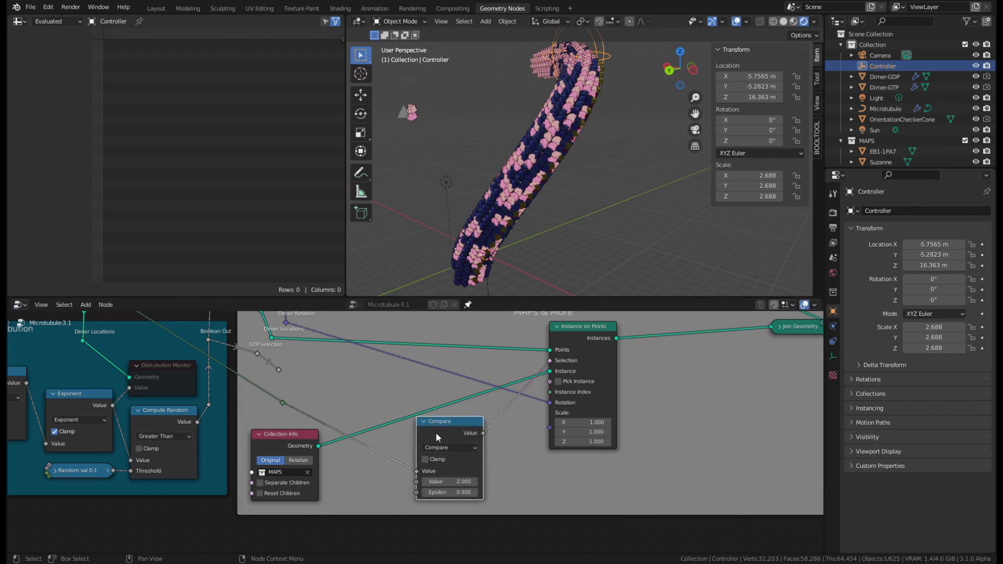
left_click(449, 447)
left_click(499, 453)
Select the microtubule, try a Lattice Twist of 6.000, set it to -14.920, and deselect the object.
middle_click_drag(558, 143, 659, 107)
scroll(514, 103, "up", 5)
left_click(659, 107)
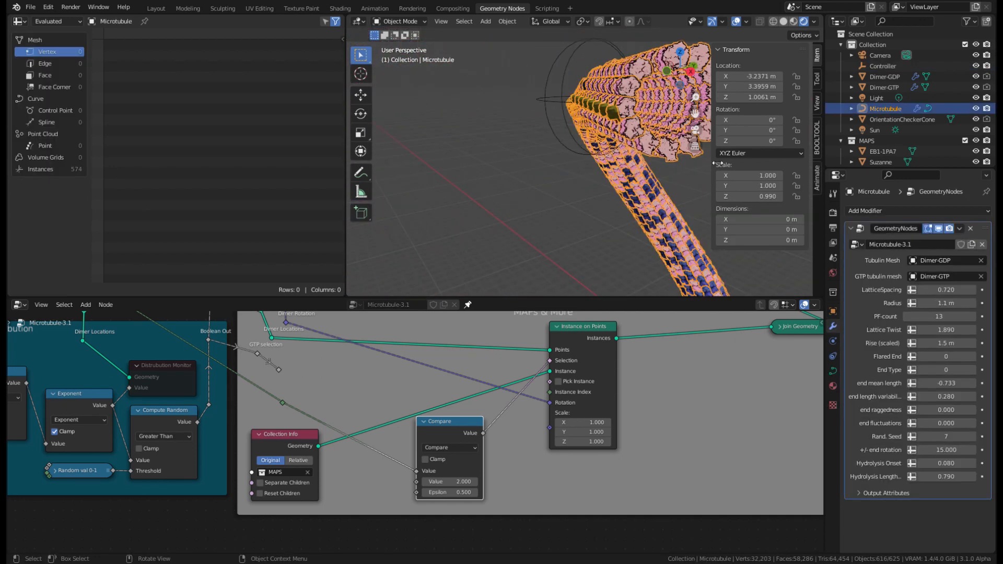
left_click_drag(946, 329, 995, 330)
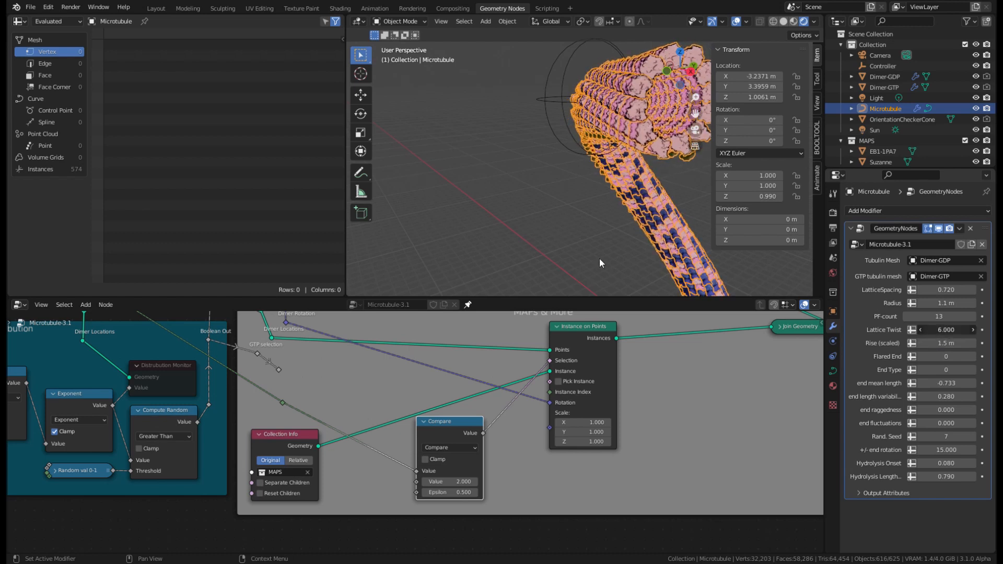
middle_click_drag(600, 258, 541, 237)
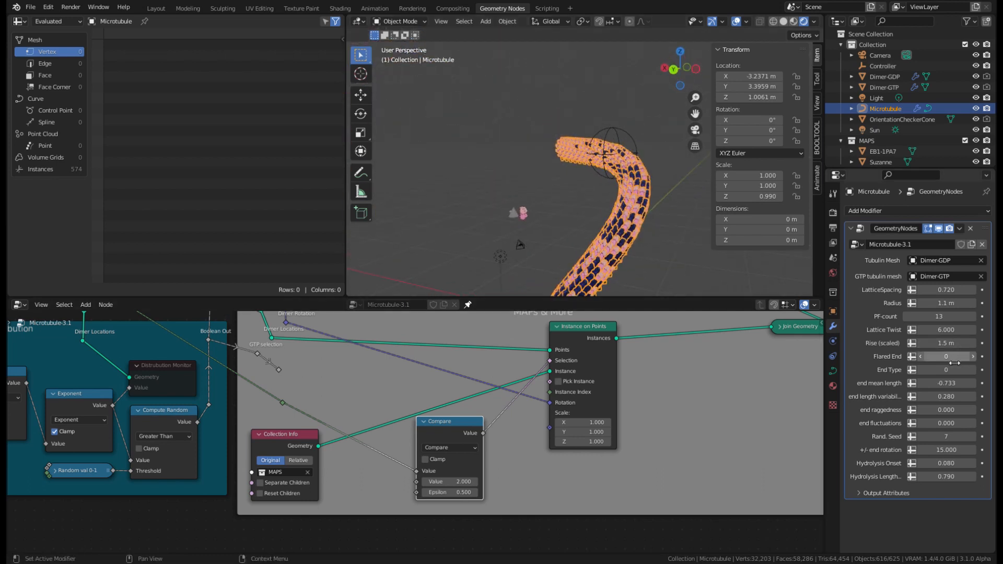
left_click_drag(956, 329, 911, 329)
left_click(648, 268)
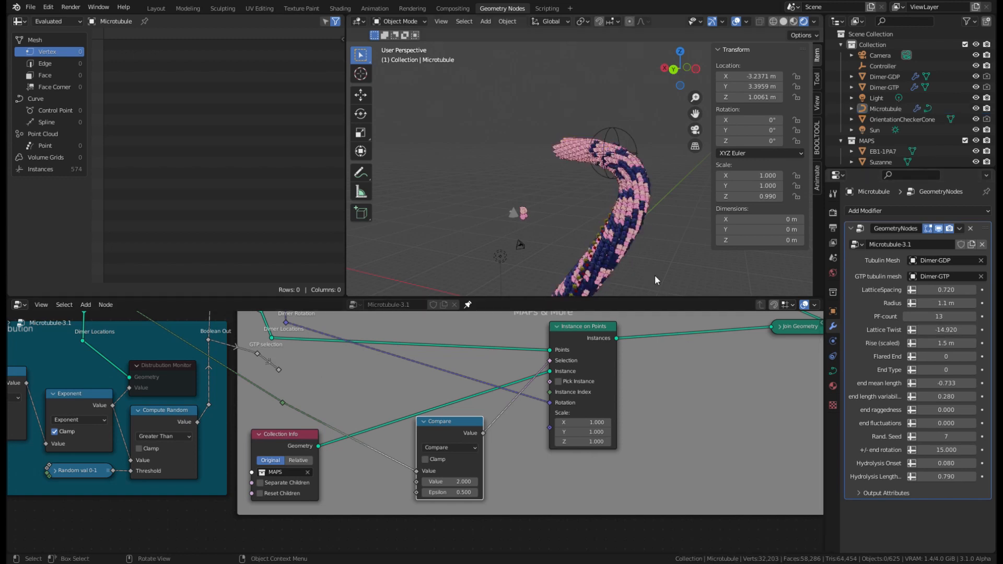
Switch the viewport to solid shading and inspect the MAP instances along the twisted microtubule.
left_click(783, 21)
middle_click_drag(653, 219, 593, 196)
middle_click_drag(609, 137, 466, 161)
scroll(535, 167, "up", 3)
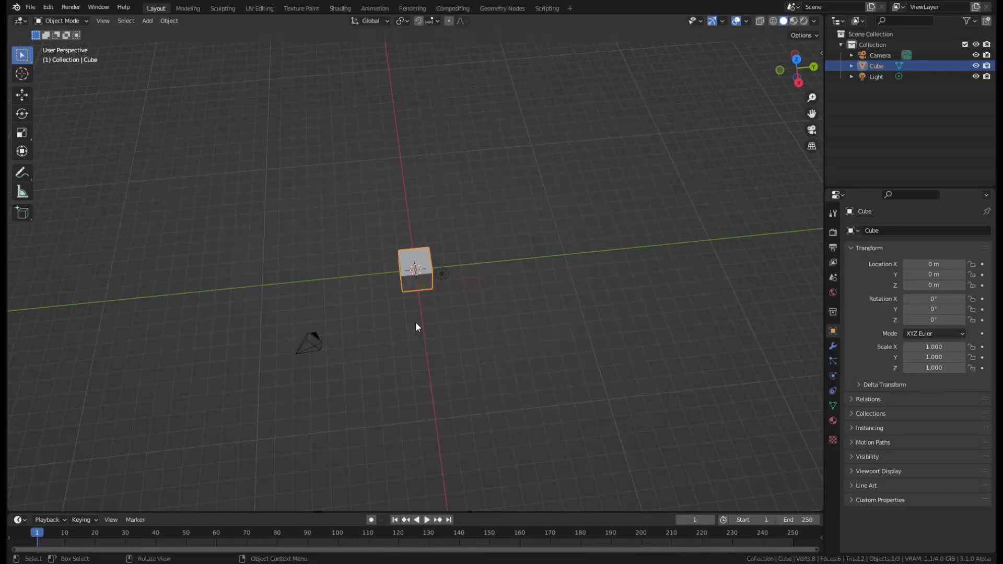
Split the 3D viewport of the new cube scene vertically and turn the new area into a wider Asset Browser.
middle_click_drag(437, 316, 441, 301)
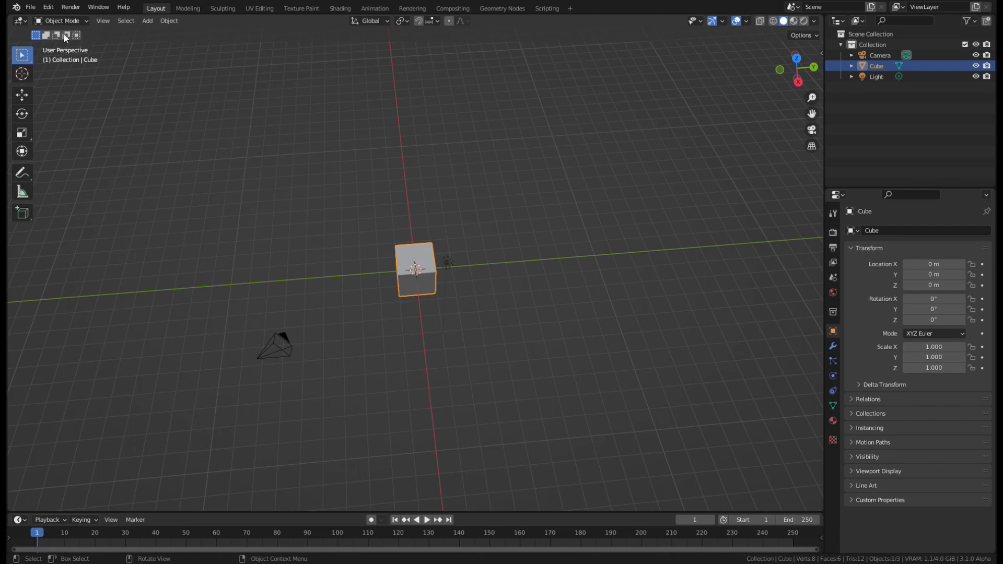
left_click_drag(10, 19, 196, 34)
left_click(20, 21)
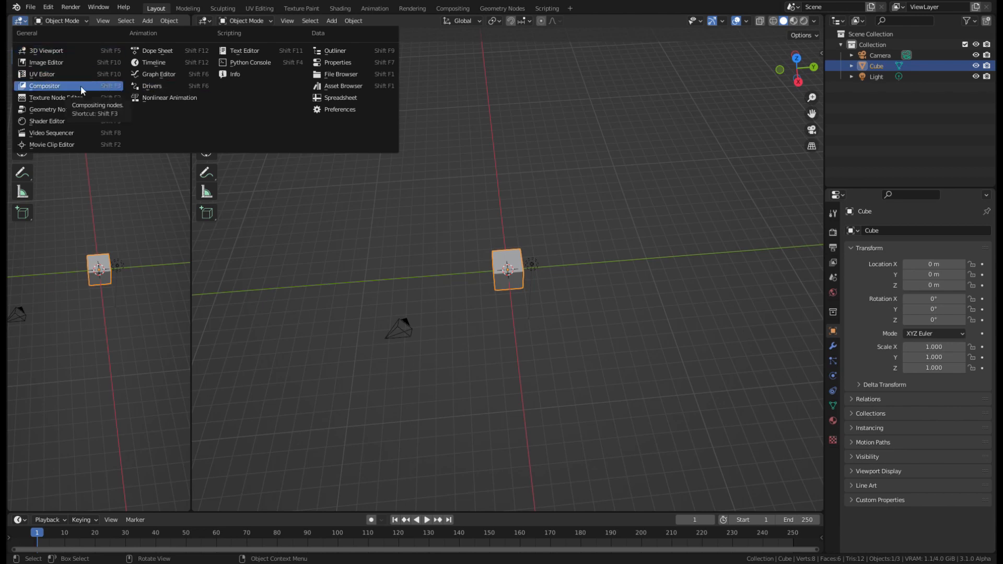
left_click(343, 86)
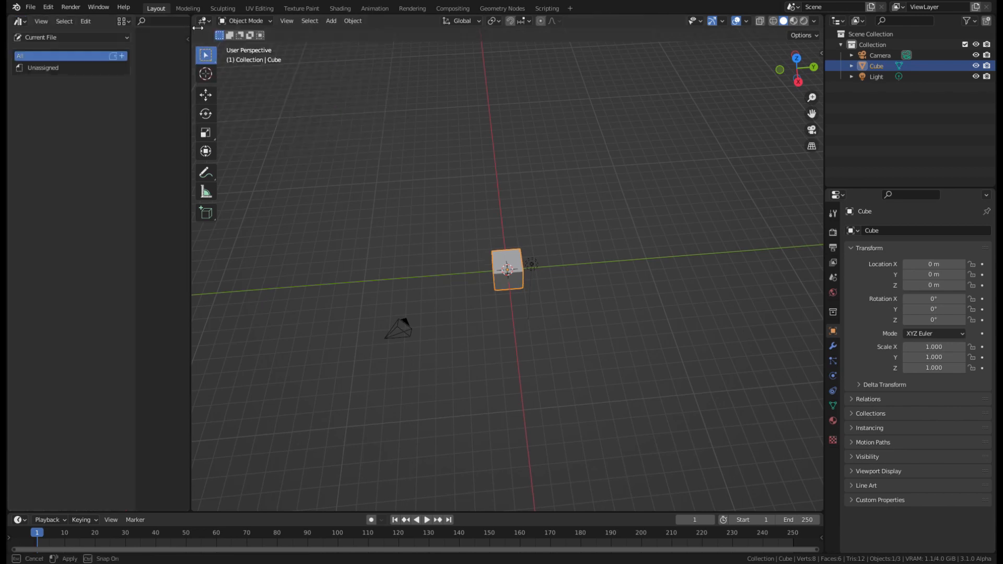
left_click_drag(192, 444, 295, 444)
Place the Microtubule asset from the Ucaryot library in the scene and move it close to the cube at the origin.
left_click(86, 42)
left_click(85, 80)
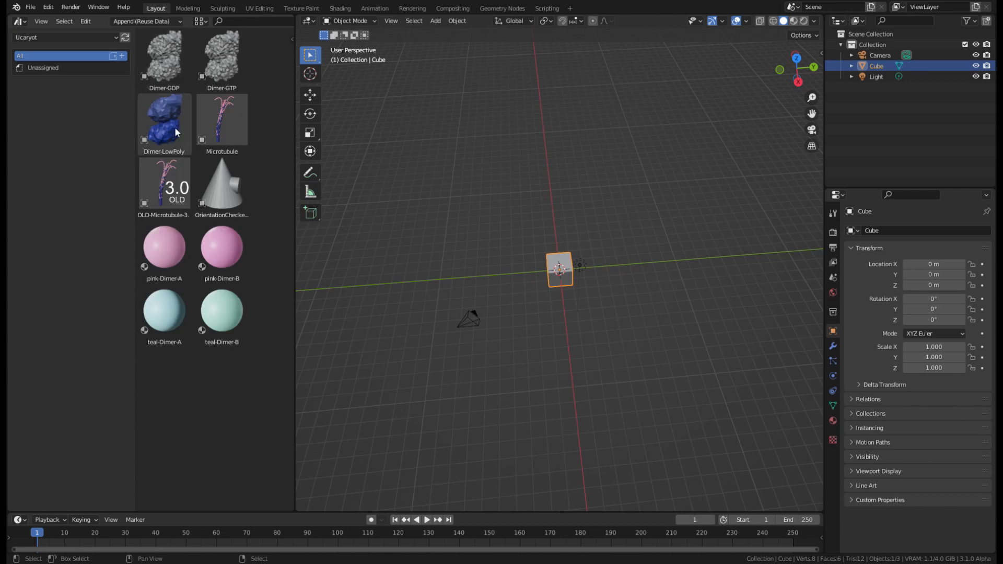
left_click_drag(230, 130, 409, 342)
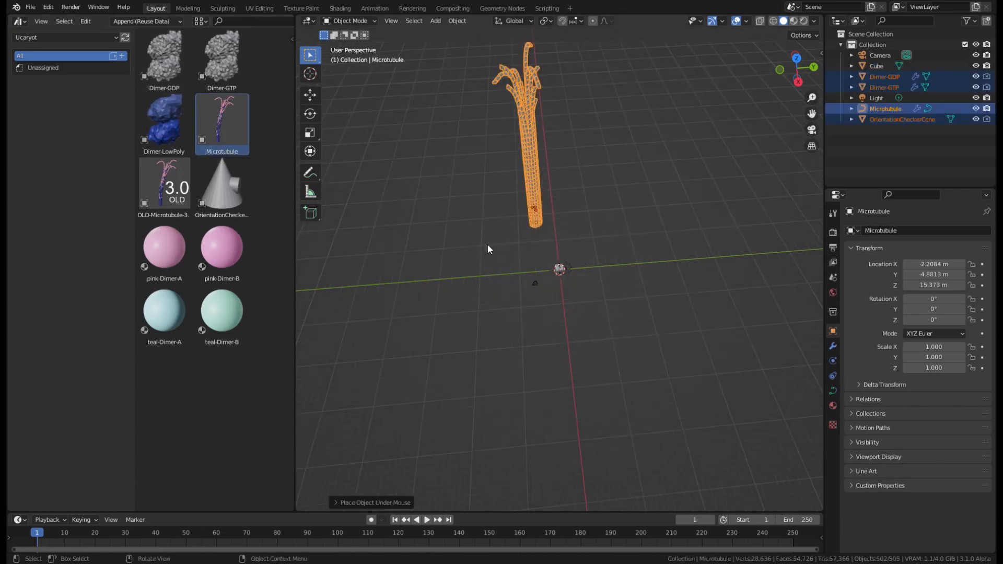
key("g")
left_click(515, 258)
middle_click_drag(516, 258, 537, 181)
In Edit Mode, bend the microtubule's curve sideways by moving its end handle and its end control point.
key("Tab")
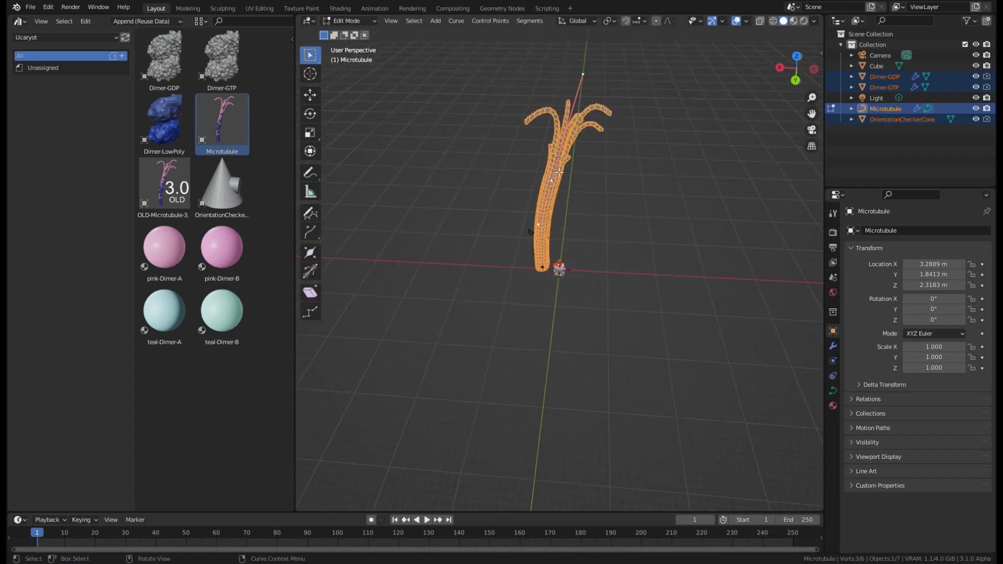
left_click(585, 76)
key("g")
left_click(657, 140)
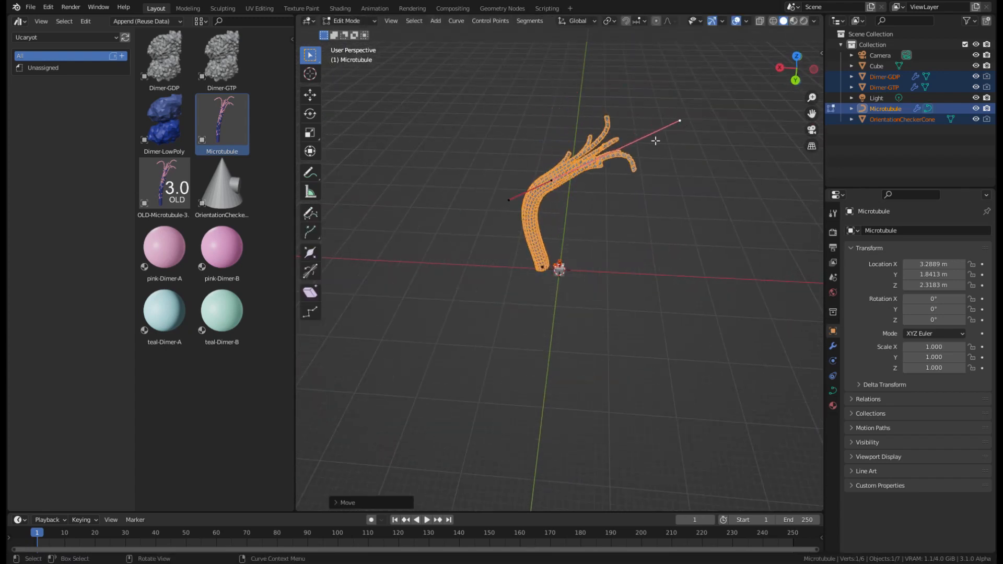
left_click(566, 184)
key("g")
left_click(714, 157)
key("g")
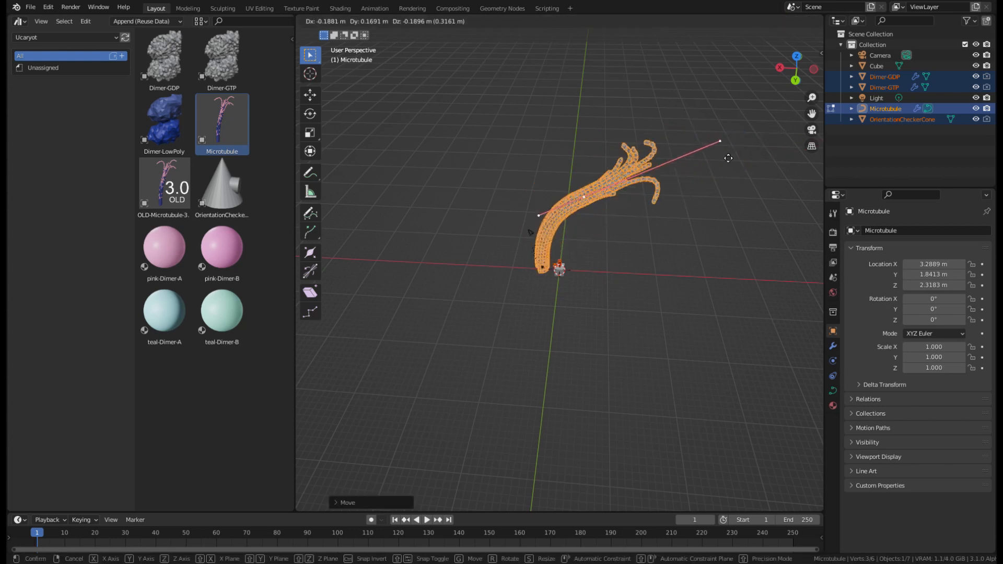
left_click(705, 154)
middle_click_drag(649, 183, 541, 213)
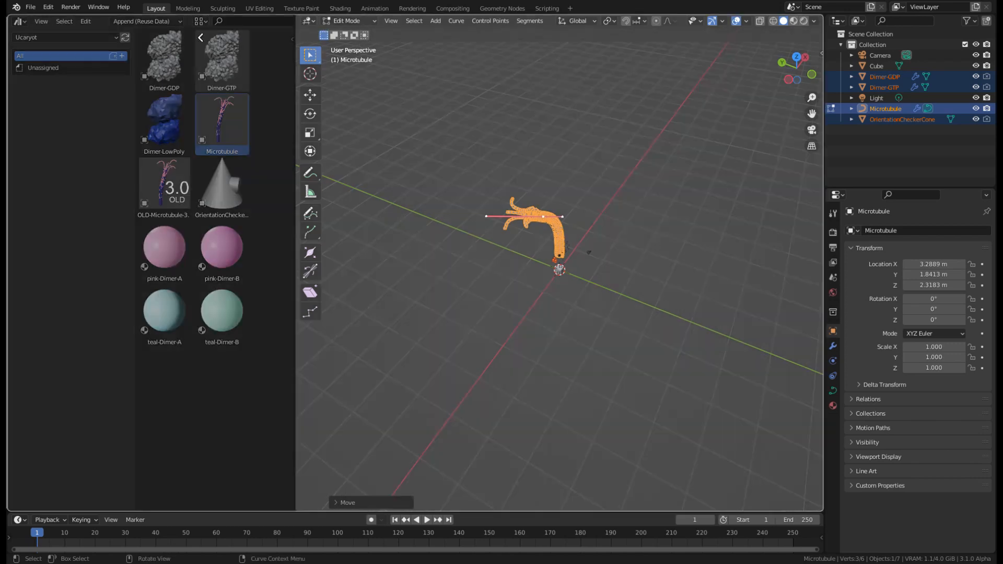
Close the Asset Browser area so the 3D viewport fills its space, showing the bent microtubule close up.
left_click_drag(200, 37, 177, 41)
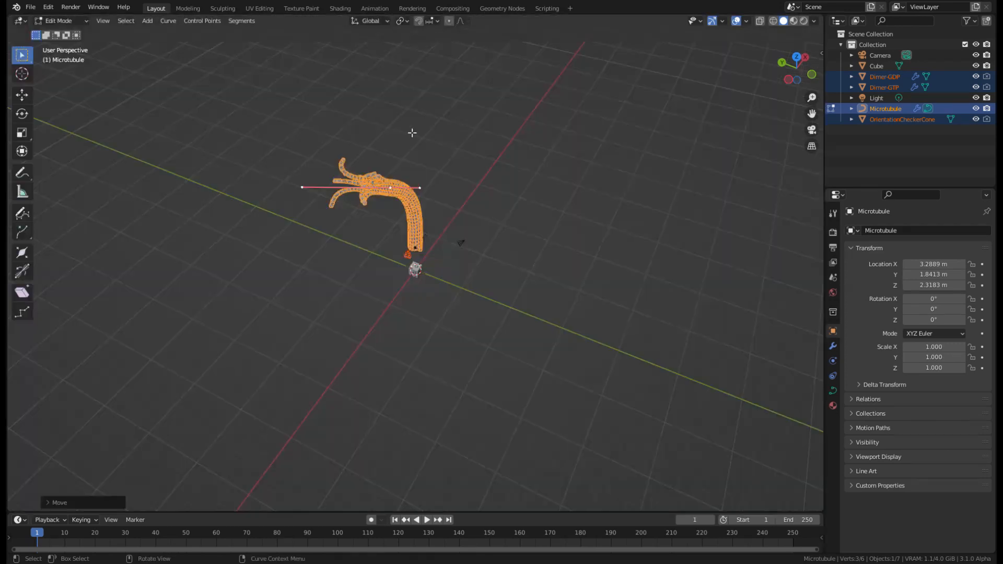
scroll(511, 213, "up", 4)
middle_click_drag(423, 204, 495, 184)
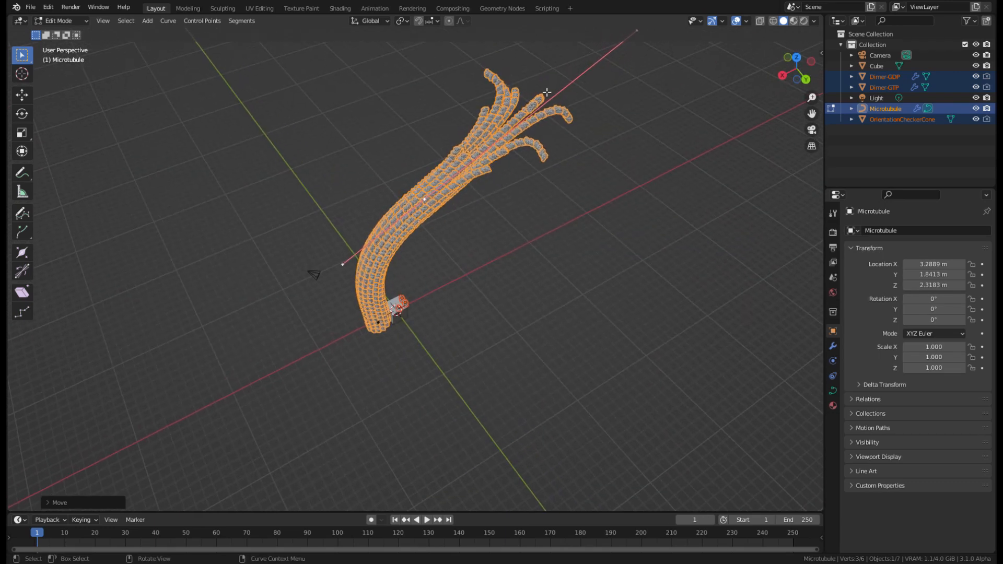
Return to Object Mode and add a sphere-shaped Empty to the scene.
left_click(141, 21)
left_click(147, 21)
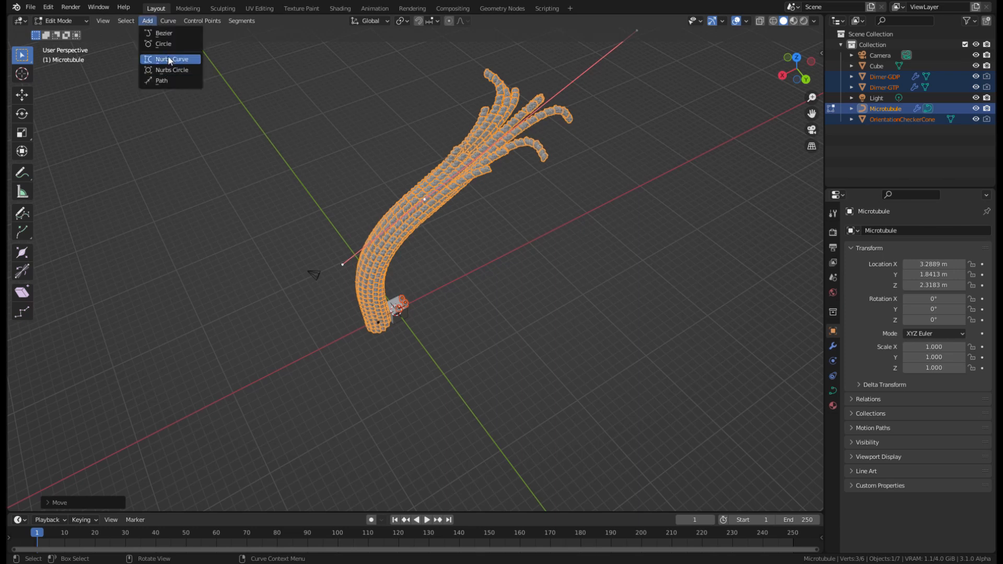
key("Escape")
key("Tab")
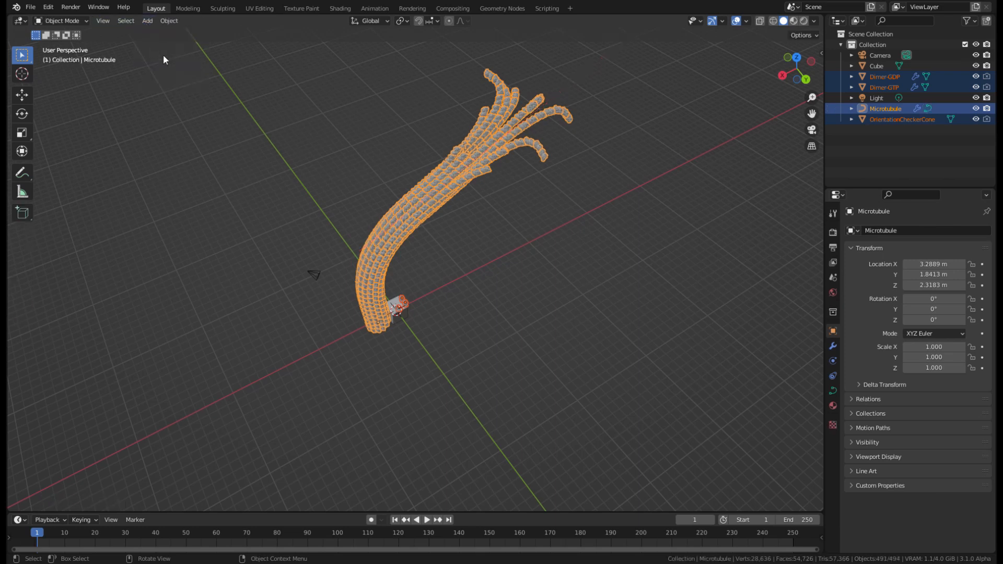
left_click(148, 22)
mouse_move(187, 140)
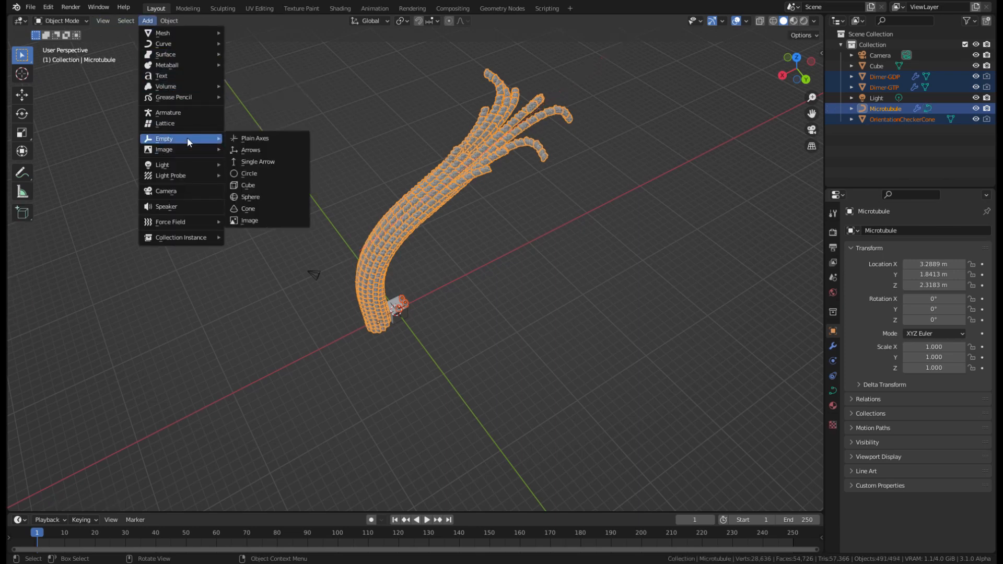
left_click(262, 197)
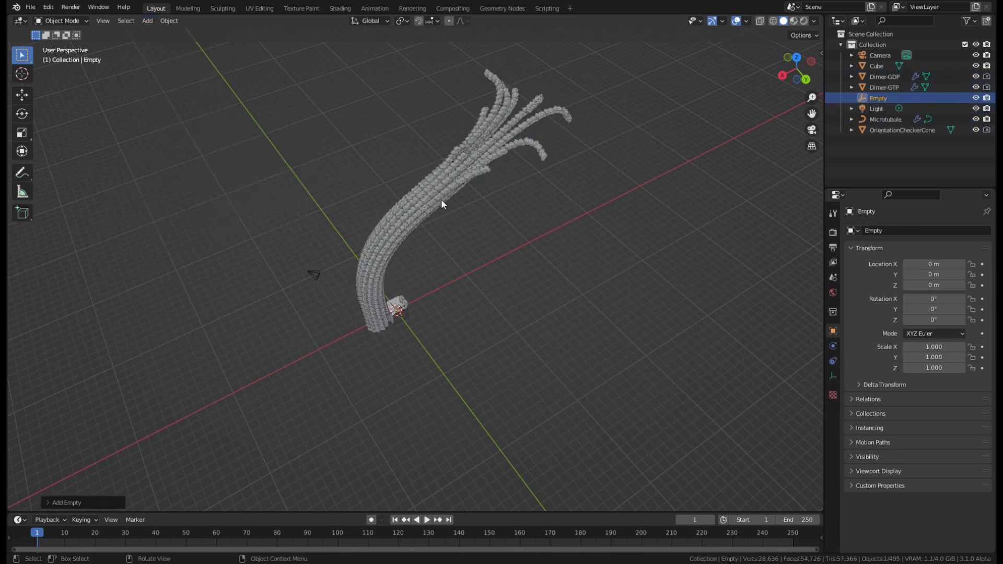
Move the Empty onto the upper bend of the microtubule, at about X -5.30, Y -1.73, Z 22.14 m.
key("g")
left_click(481, 147)
middle_click_drag(481, 147, 237, 138)
key("g")
left_click(250, 477)
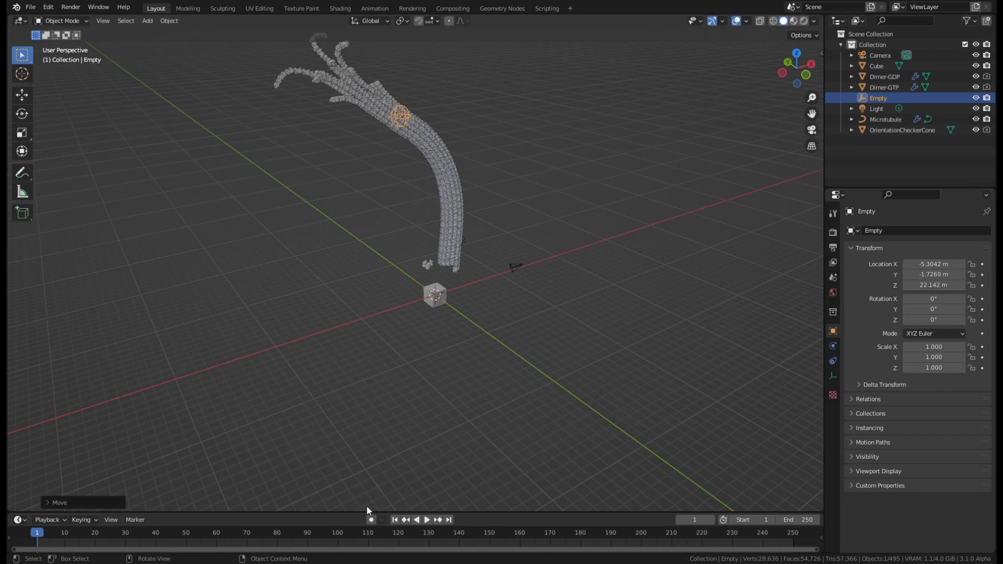
middle_click_drag(367, 507, 525, 81)
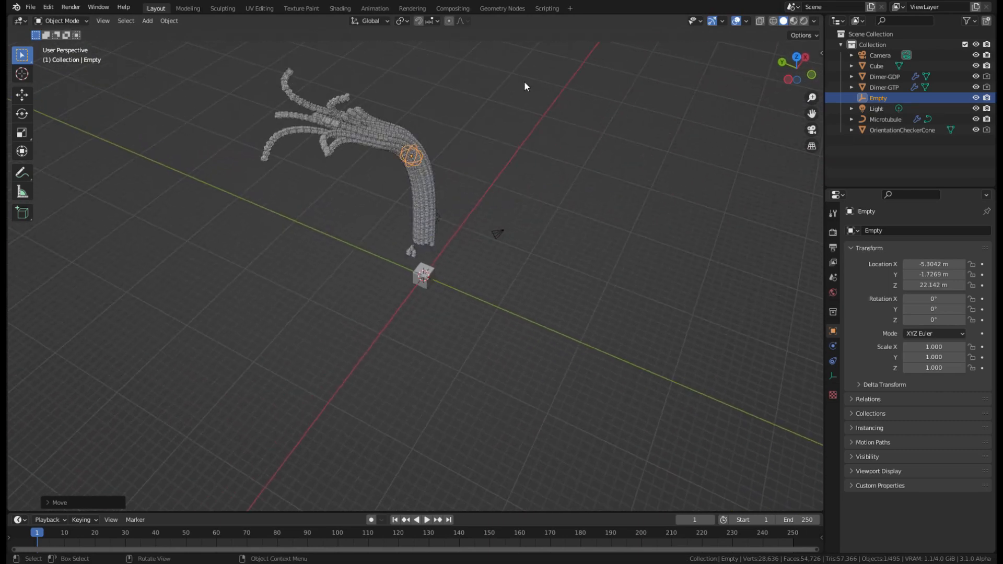
Rename the Empty as The Holy Hand Grenade and move it to about X -4.45, Y 0.15, Z 22.87 m.
double_click(897, 98)
type("The Holy Hand Grenade")
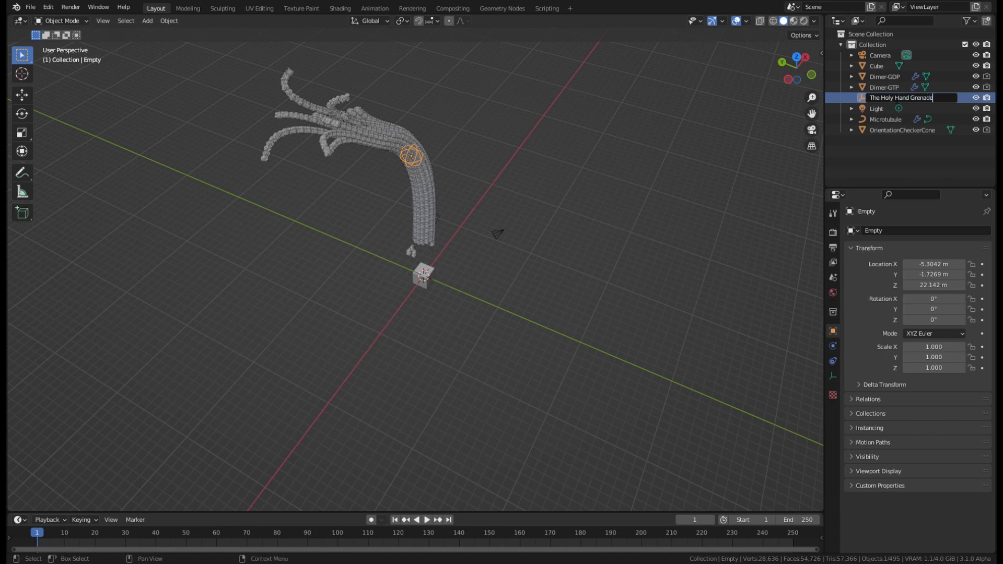
key("Return")
middle_click_drag(493, 78, 495, 129)
key("g")
left_click(457, 105)
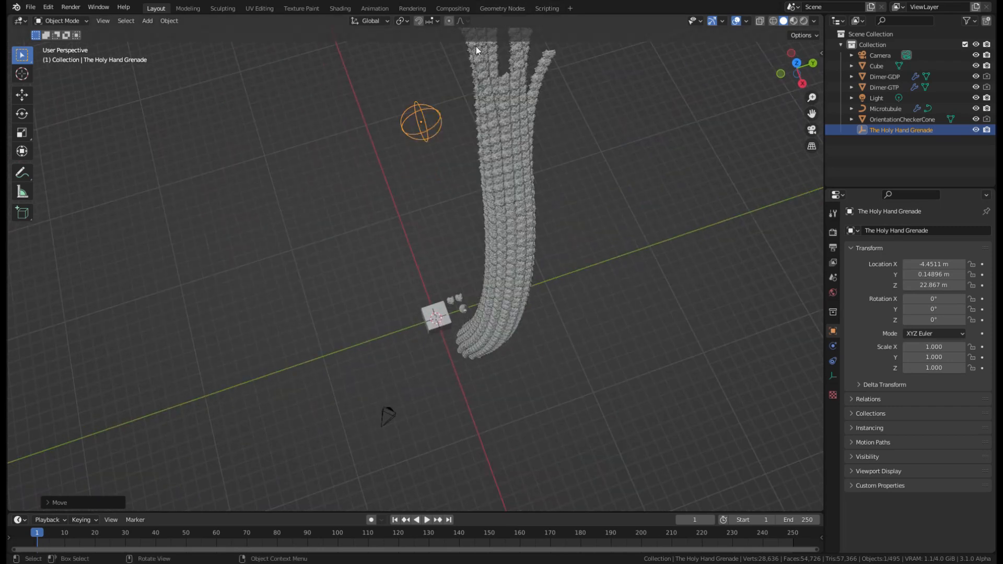
Open the microtubule's node tree in the Geometry Nodes workspace, pin it, and bring the MAPs & More frame into view.
left_click(500, 9)
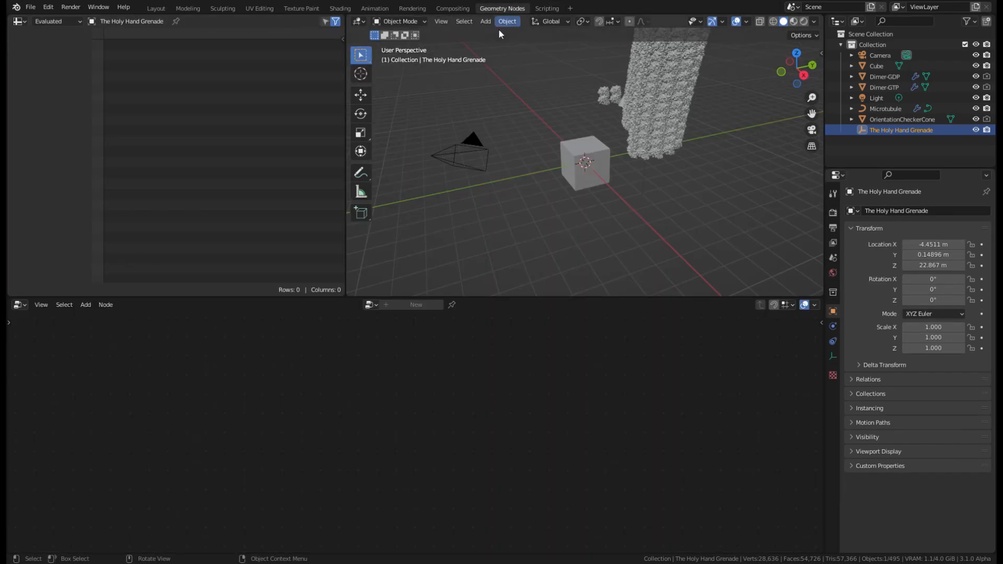
left_click(663, 99)
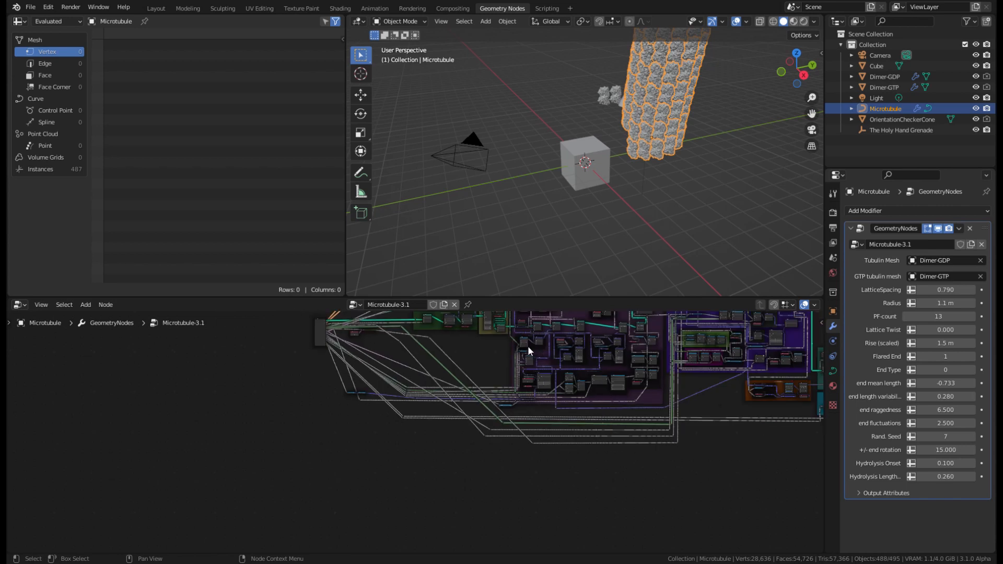
middle_click_drag(528, 346, 457, 471)
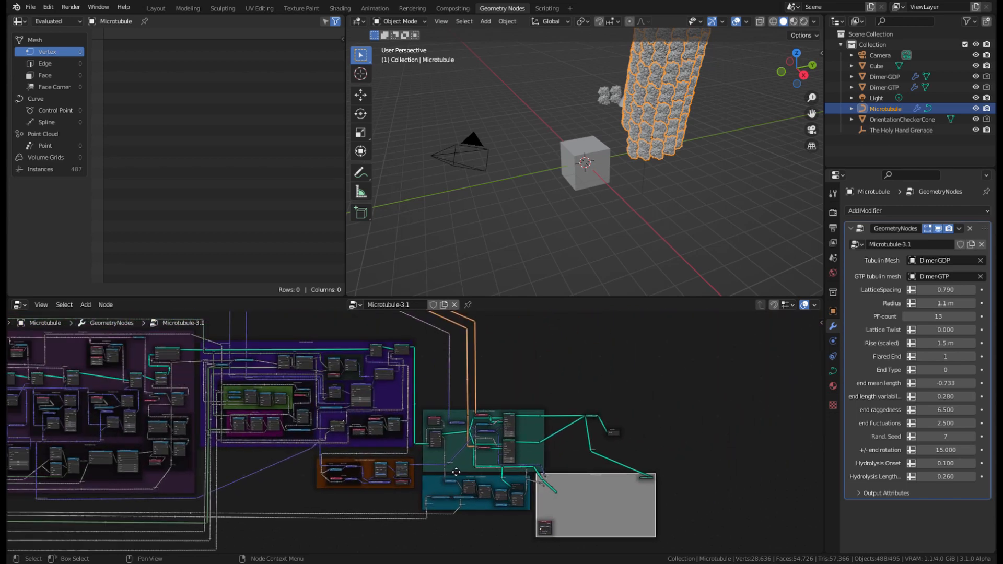
left_click(469, 305)
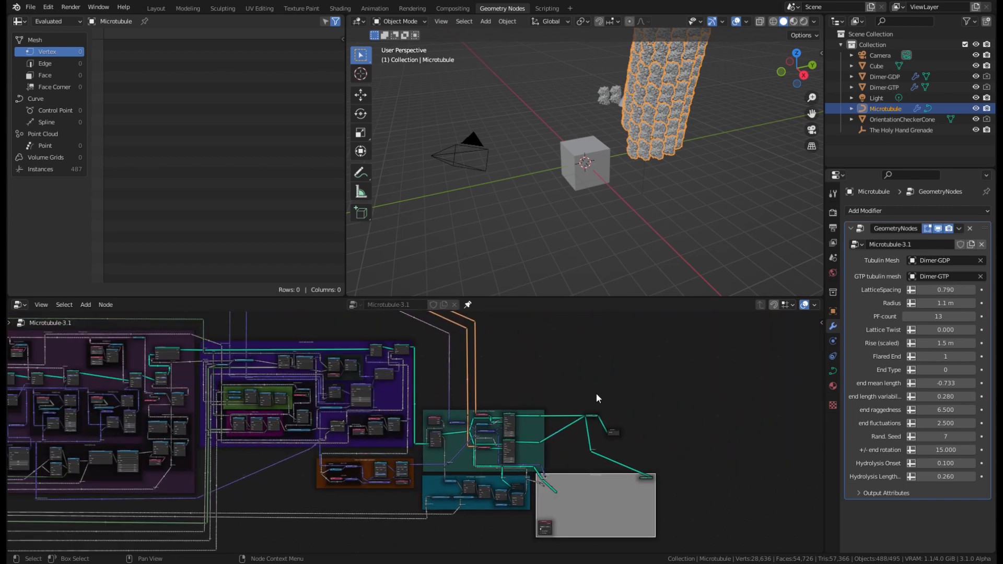
middle_click_drag(596, 393, 387, 369)
scroll(334, 361, "up", 2)
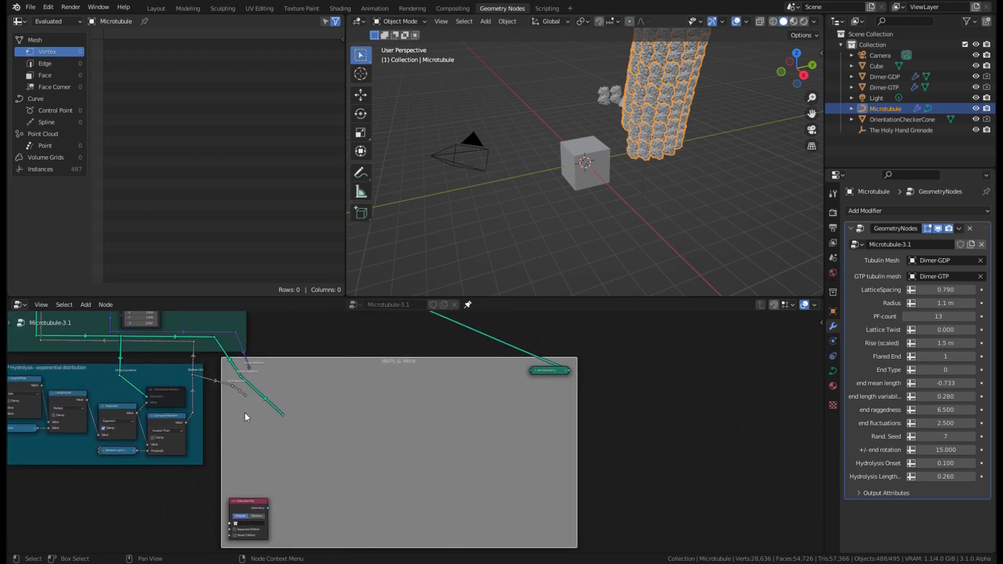
scroll(410, 379, "down", 2)
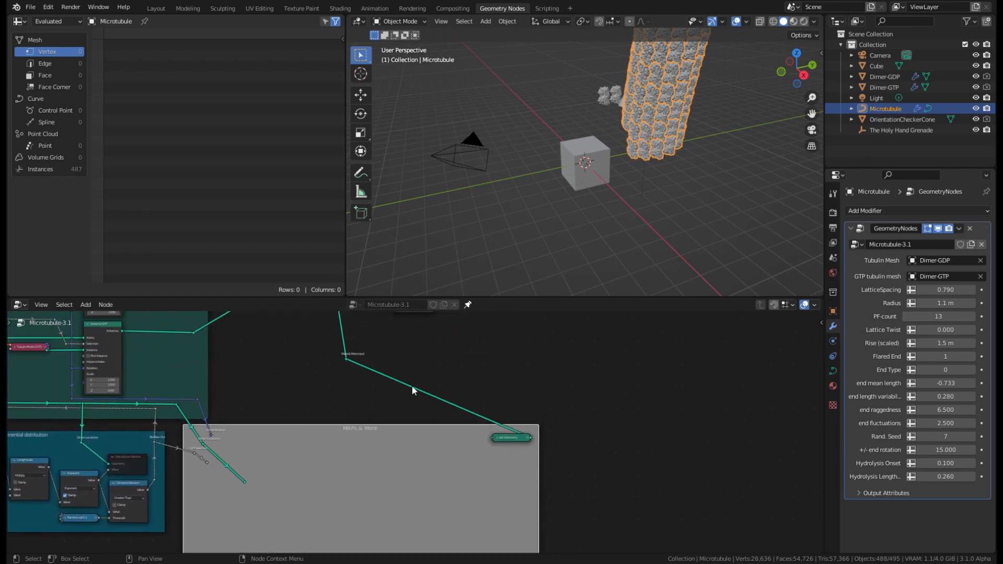
Select The Holy Hand Grenade Empty and place it in the MAPs & More frame as an Object Info node.
scroll(415, 386, "up", 2)
mouse_move(378, 391)
middle_mouse_down()
mouse_move(449, 342)
mouse_move(385, 394)
middle_mouse_up()
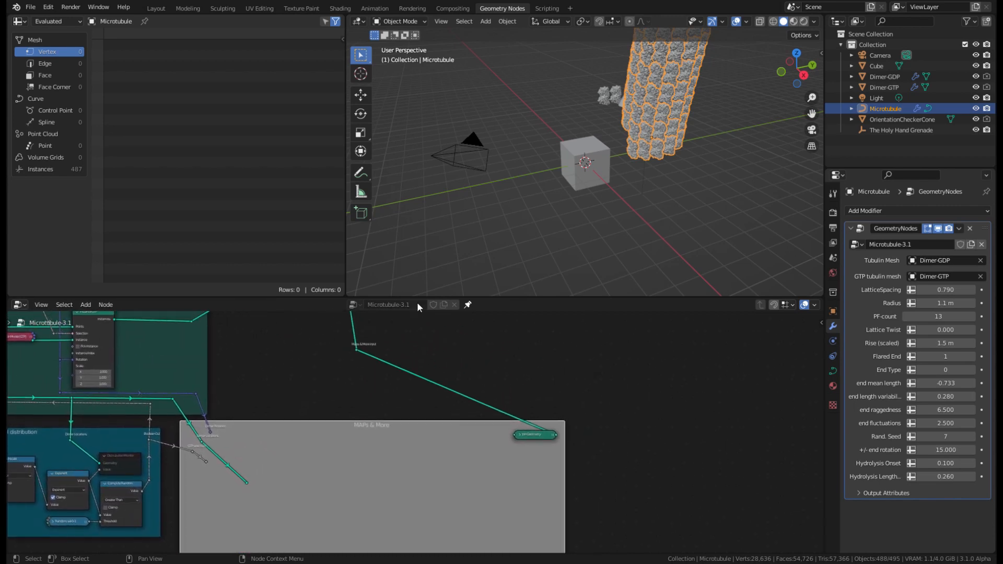
middle_click_drag(466, 353, 436, 362)
scroll(436, 359, "down", 3)
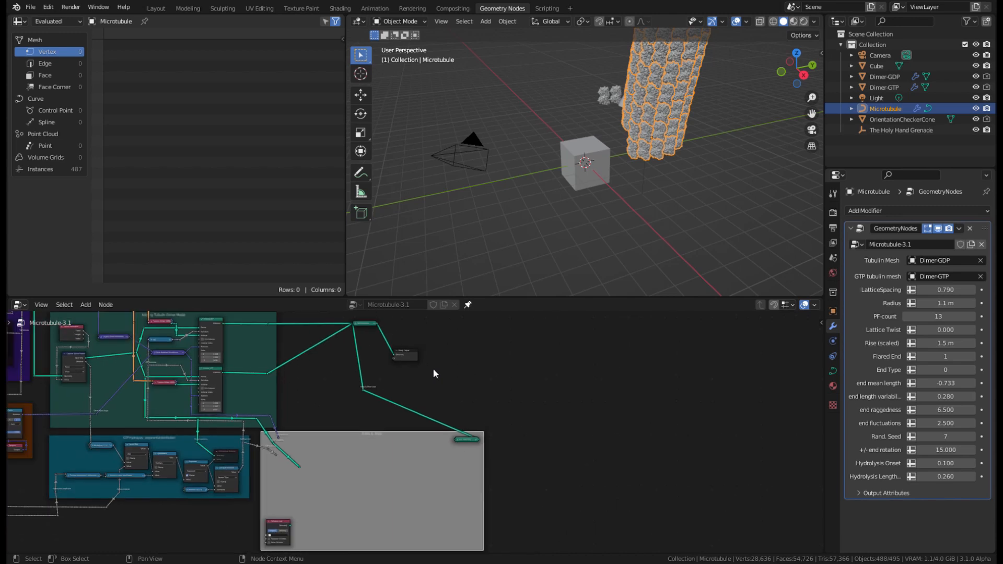
middle_click_drag(425, 444, 531, 392)
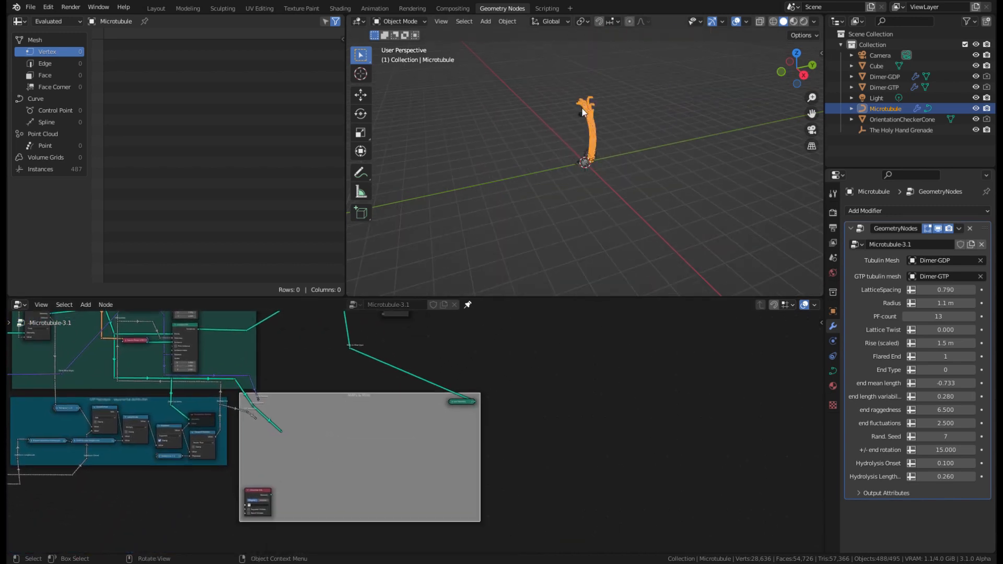
left_click(581, 109)
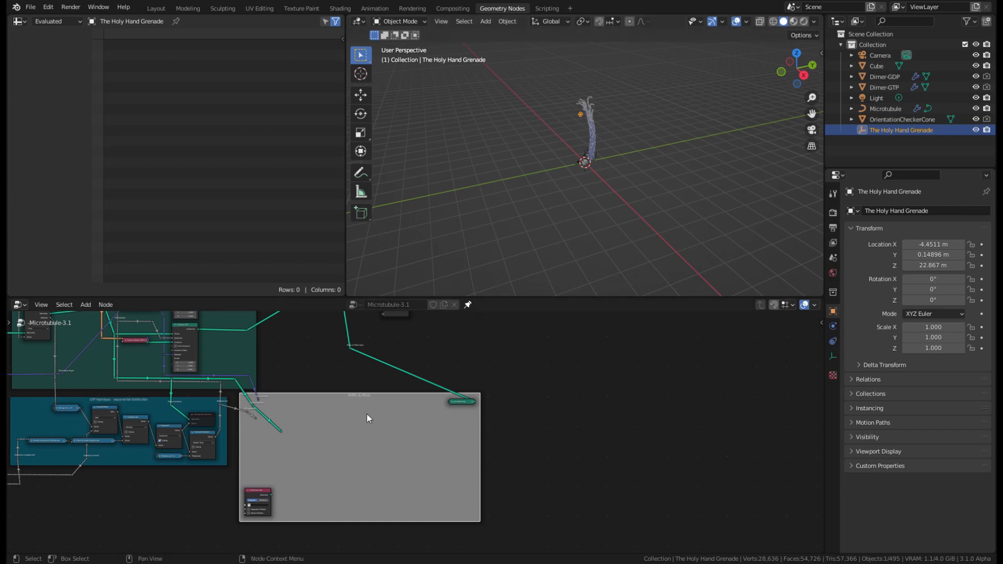
scroll(287, 425, "up", 2)
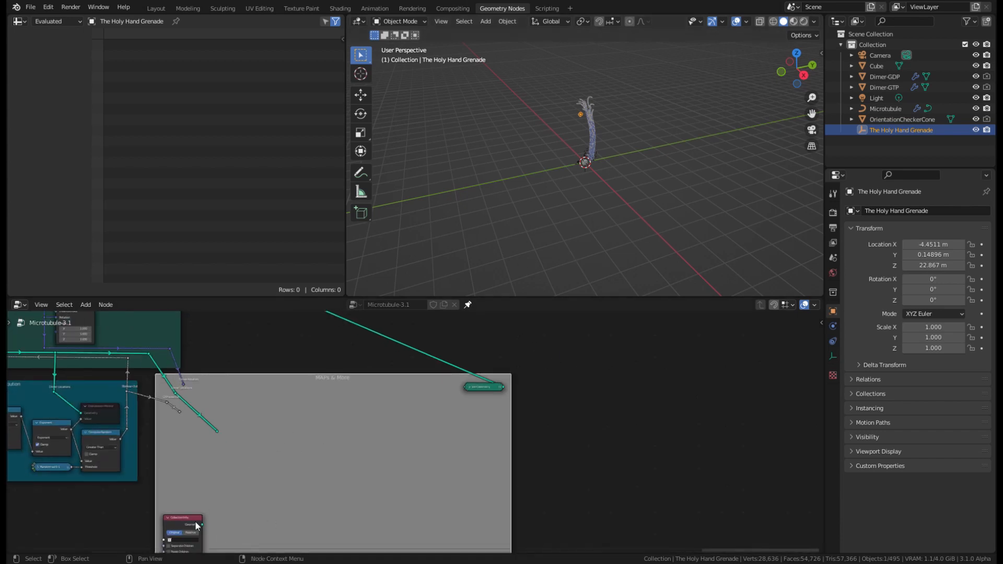
left_click_drag(884, 129, 276, 431)
scroll(269, 436, "up", 2)
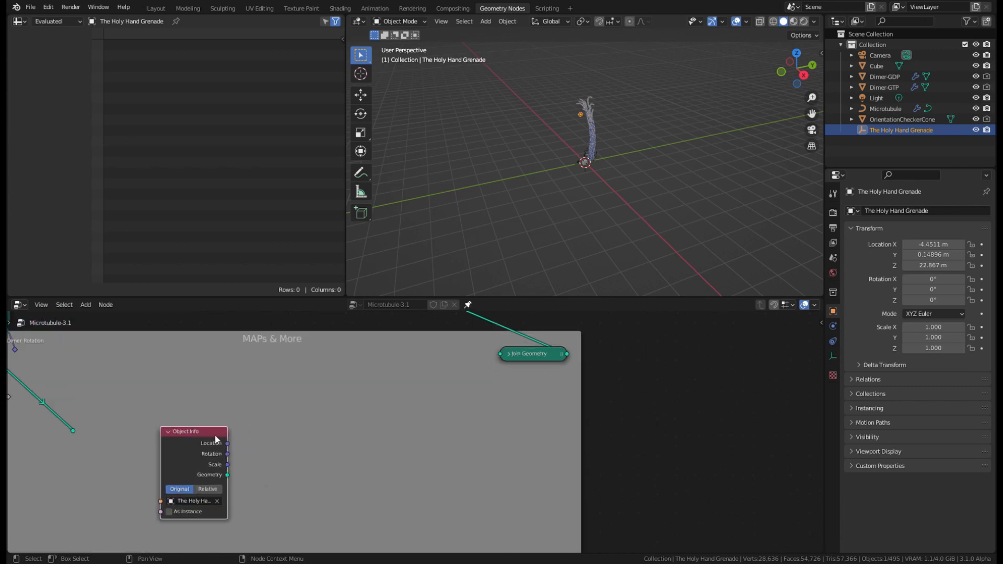
left_click_drag(215, 434, 229, 375)
middle_click_drag(299, 388, 302, 417)
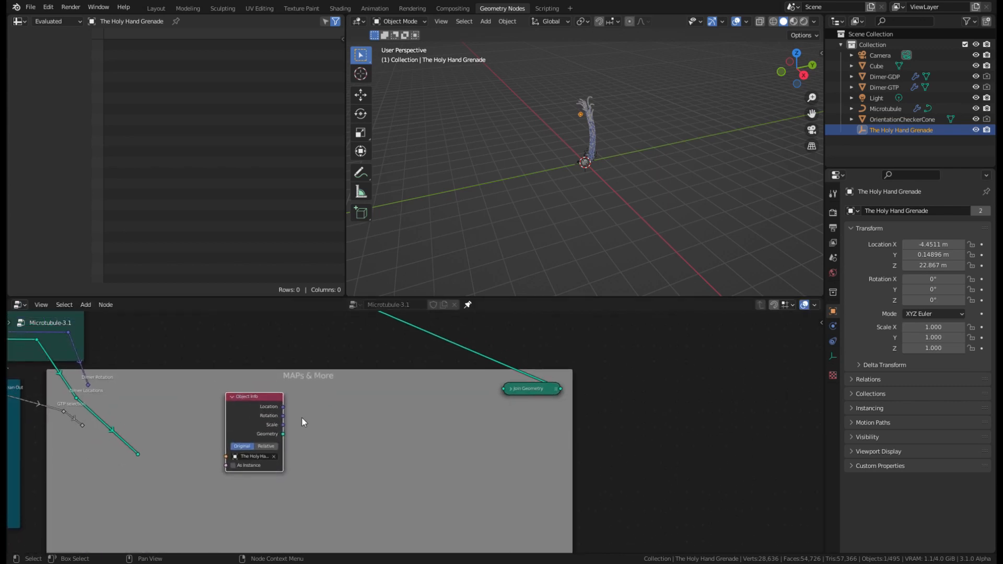
Move the Empty against the microtubule, at about X -3.38, Y 2.39, Z 21.28 m, and scale it uniformly to about 2.53.
scroll(289, 420, "down", 1)
scroll(573, 202, "up", 4)
middle_click_drag(616, 92, 476, 140)
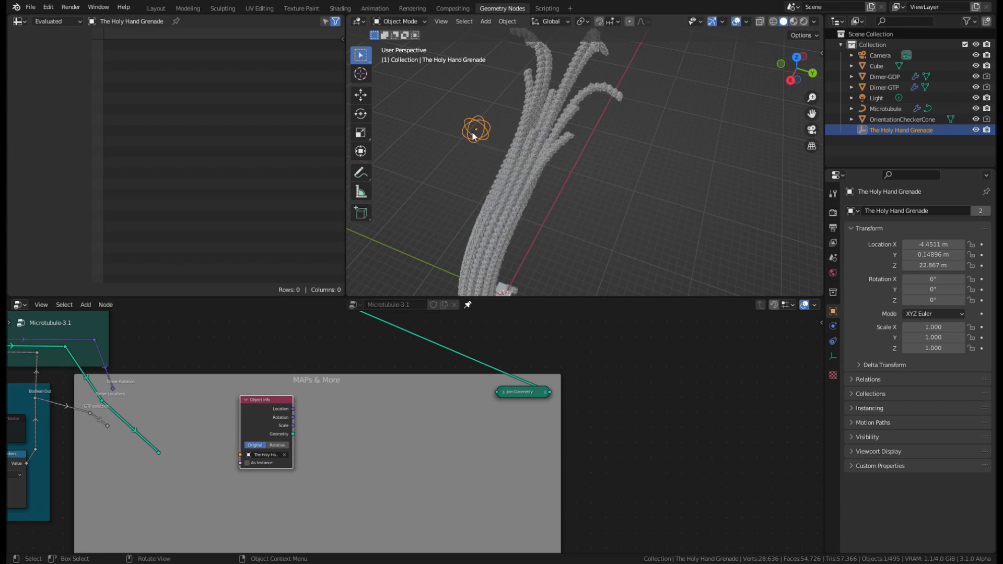
left_click_drag(472, 130, 487, 168)
middle_click_drag(506, 174, 563, 170)
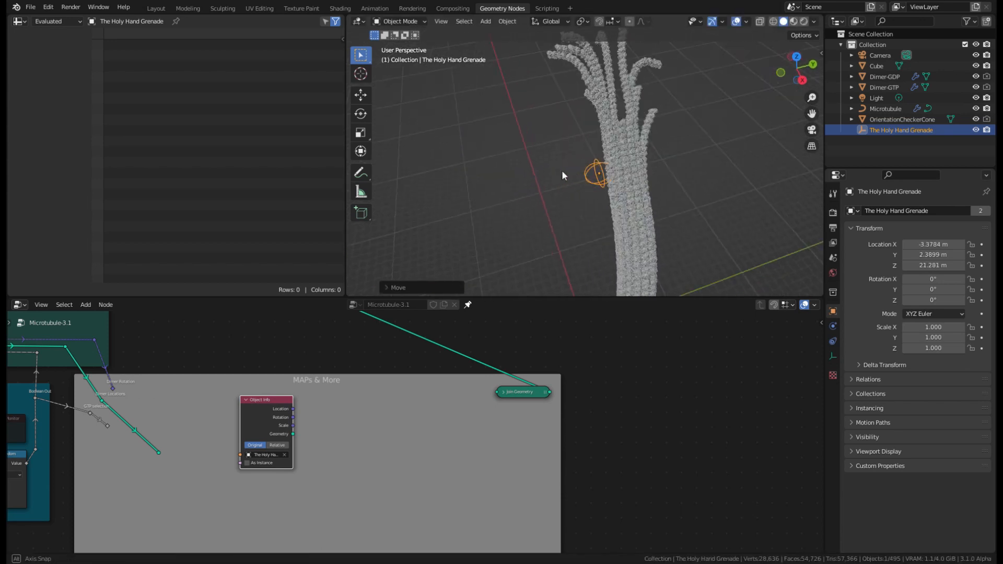
key("s")
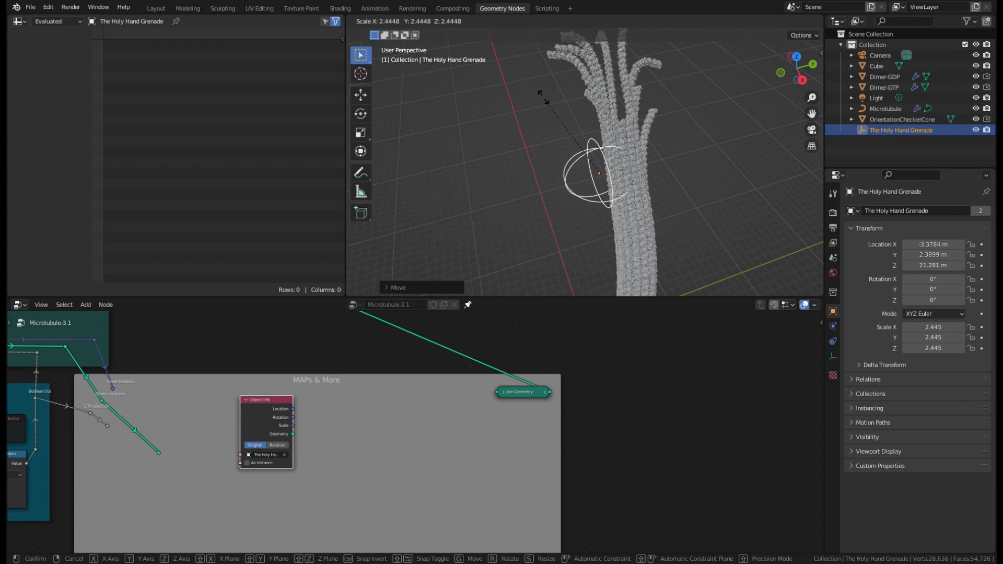
left_click(543, 96)
middle_click_drag(578, 110, 553, 172)
Move the Group Output node farther from the final Join Geometry node and insert a Set Position node between them.
scroll(329, 465, "up", 1)
middle_click_drag(329, 465, 319, 411)
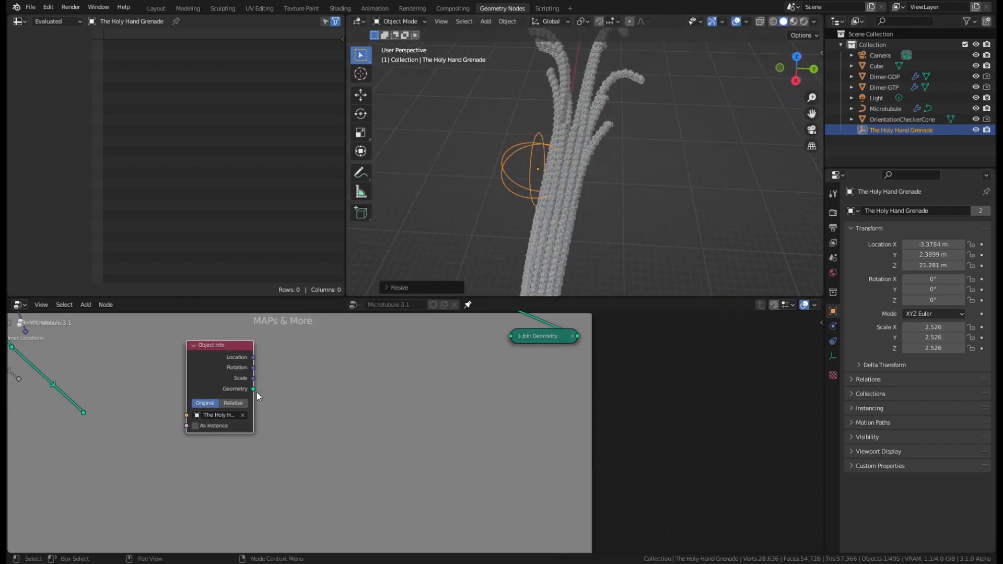
scroll(323, 350, "down", 5)
scroll(493, 486, "up", 2)
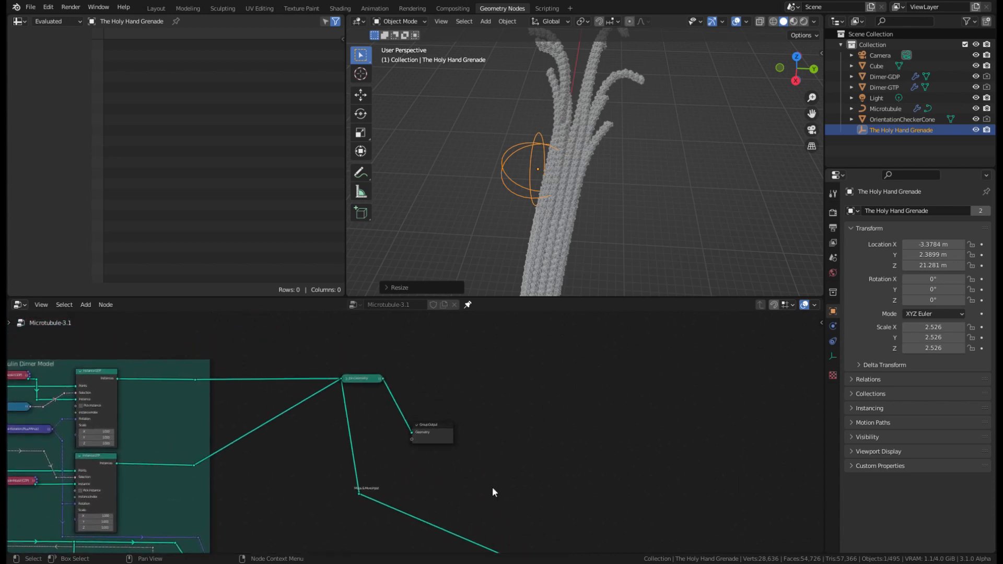
left_click_drag(450, 430, 540, 388)
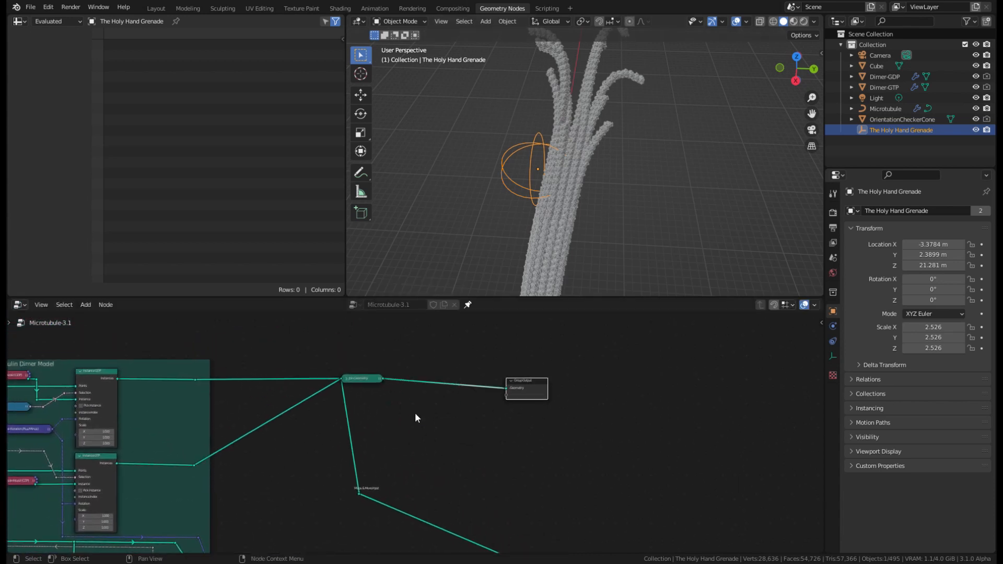
left_click_drag(405, 352, 321, 397)
scroll(445, 385, "up", 3)
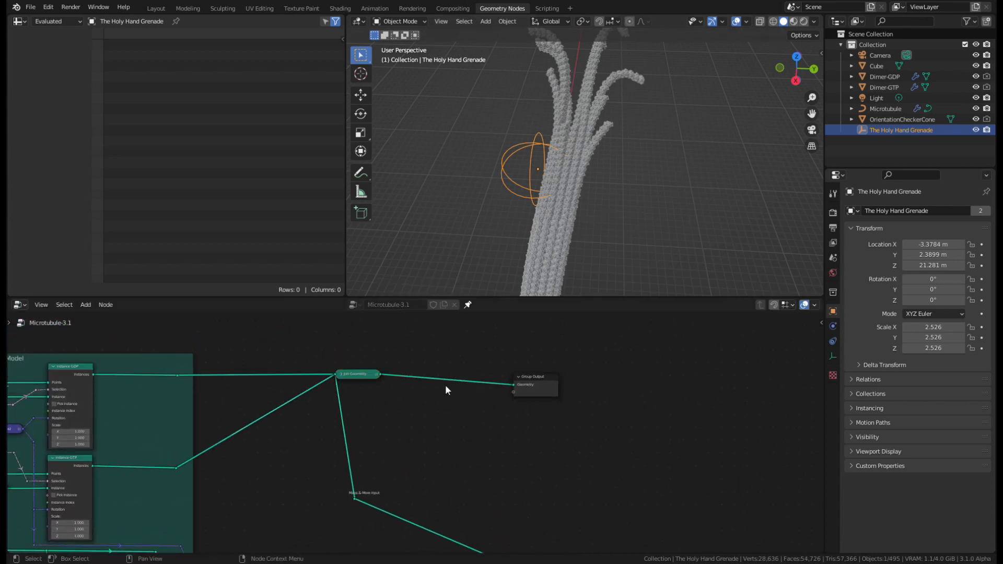
left_click(85, 305)
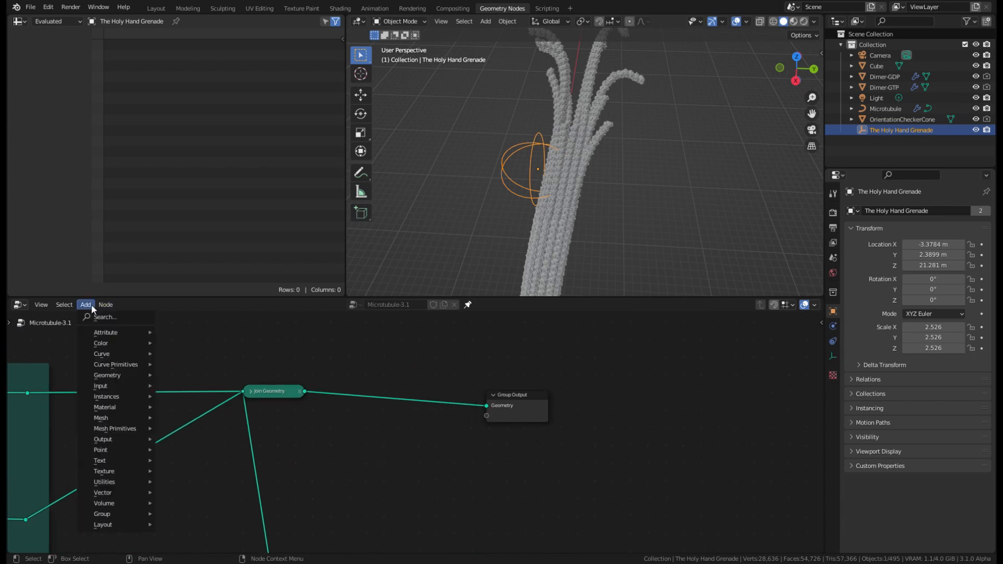
type("set p")
key("Return")
left_click(446, 422)
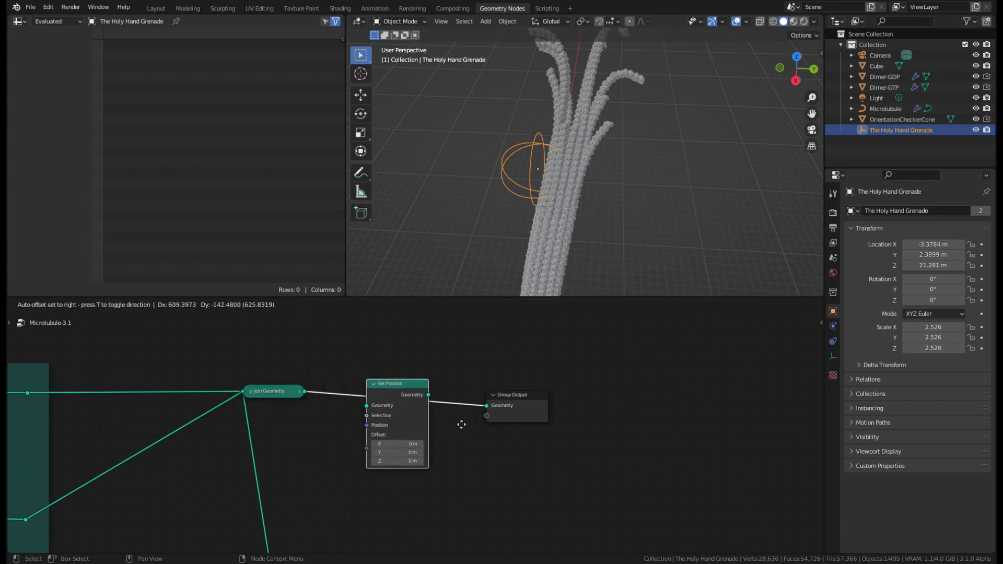
Add a Vector Math node fed by the Object Info node's Location and set its operation to Distance.
scroll(415, 493, "down", 2)
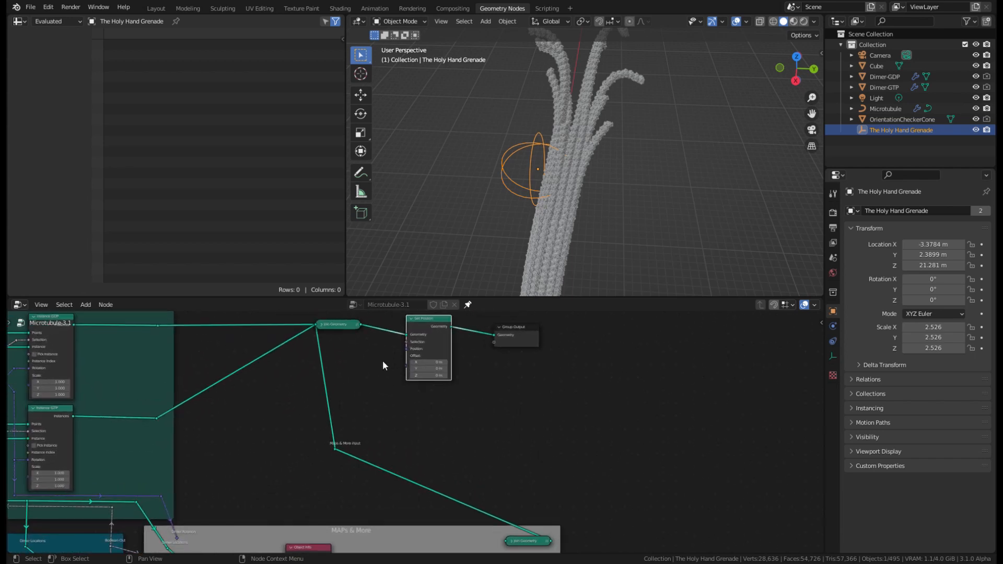
scroll(470, 373, "down", 2)
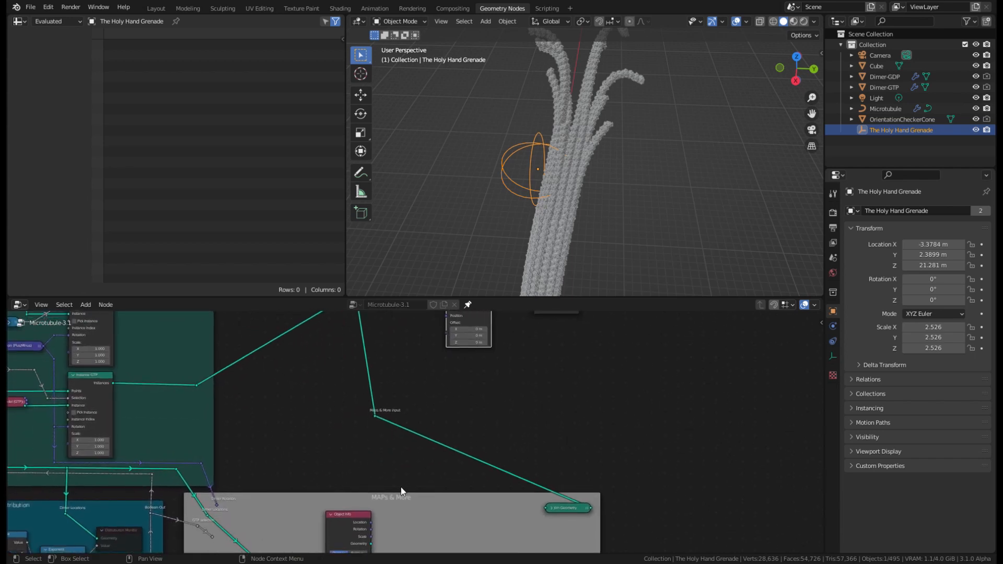
middle_click_drag(401, 488, 422, 395)
scroll(399, 452, "up", 2)
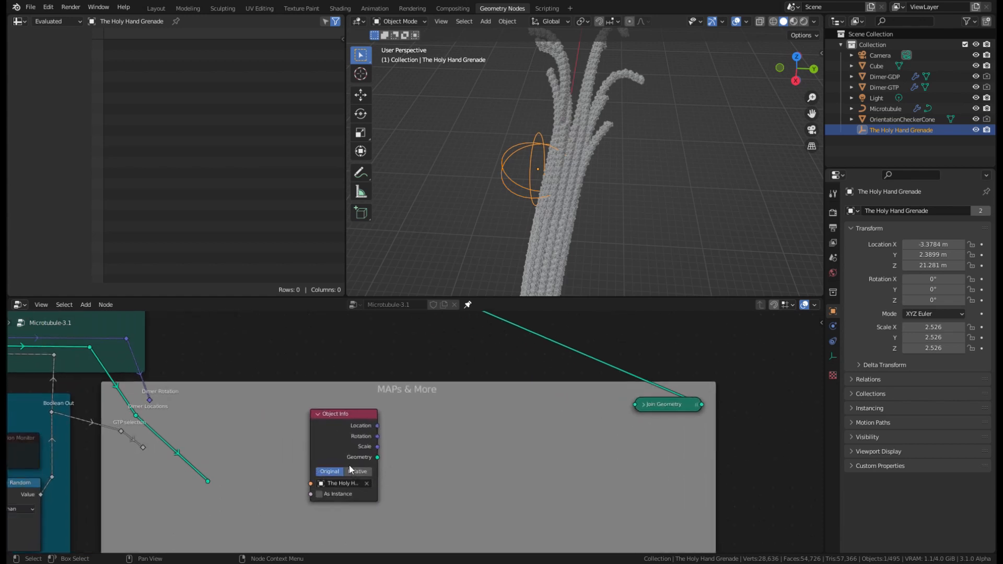
middle_click_drag(314, 502, 305, 464)
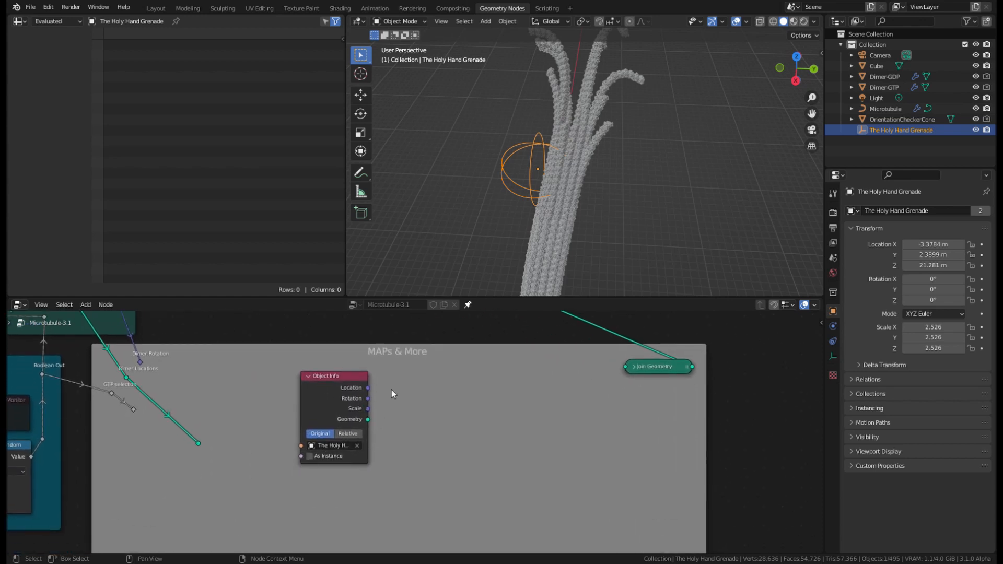
left_click_drag(368, 391, 434, 437)
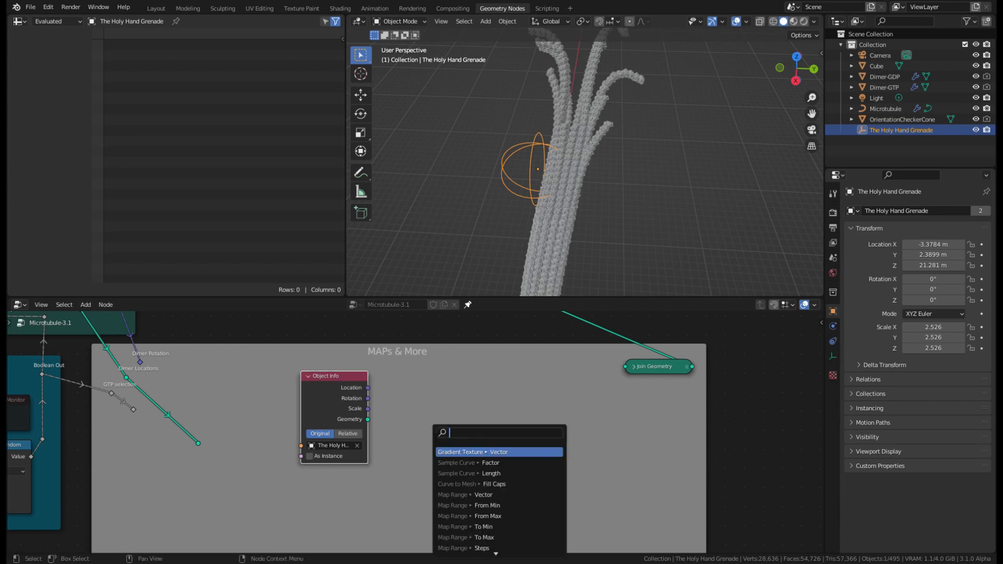
type("vec")
left_click(461, 452)
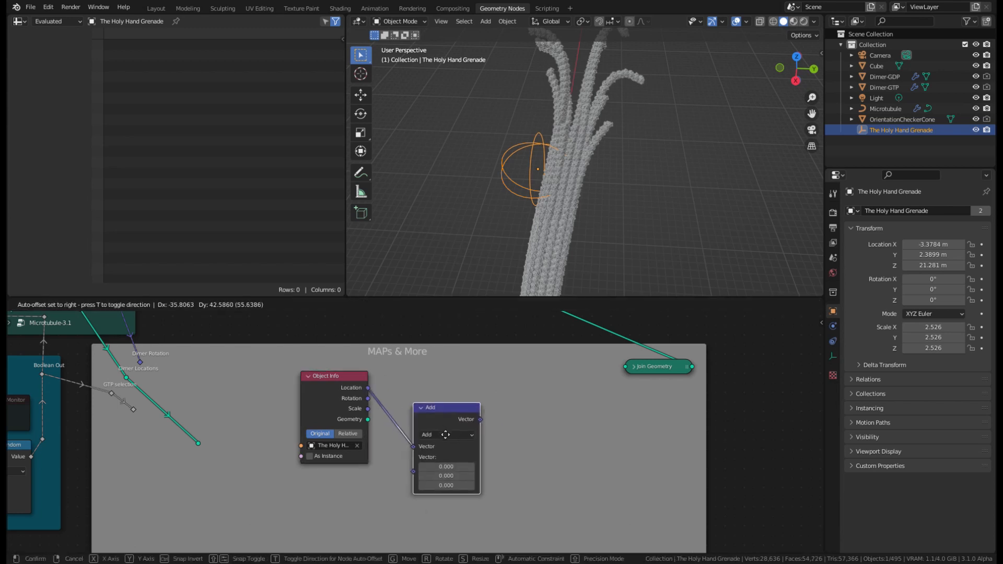
left_click(436, 430)
left_click(427, 293)
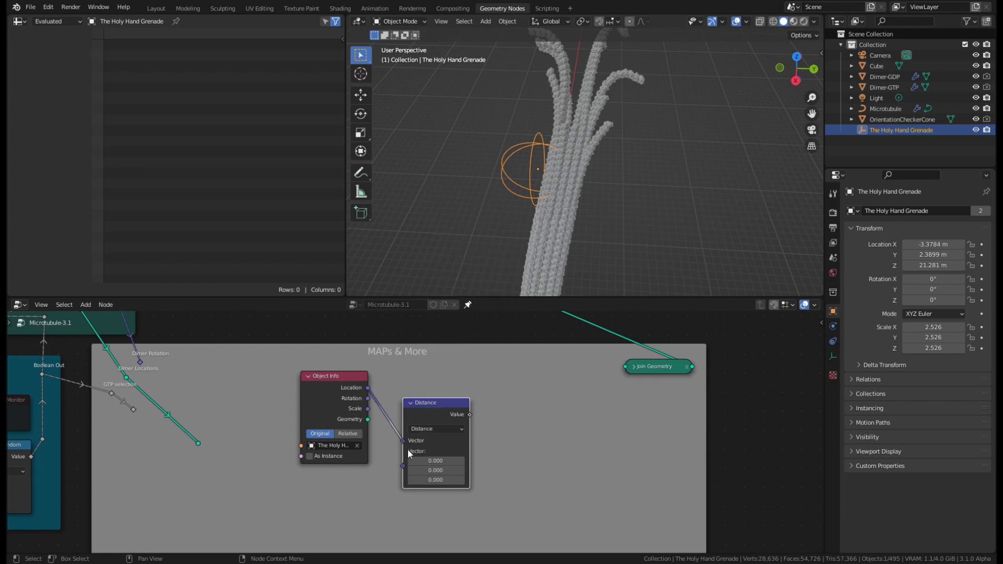
Add a Position node below Object Info, connected to the Distance node's second Vector input.
left_click_drag(403, 465, 235, 438)
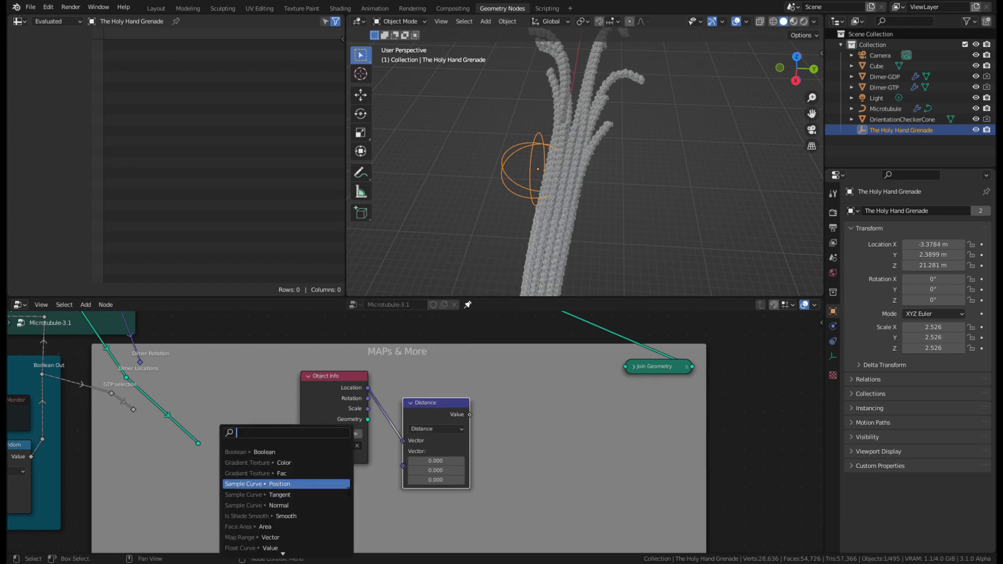
type("psopt")
key("BackSpace")
key("BackSpace")
key("BackSpace")
key("BackSpace")
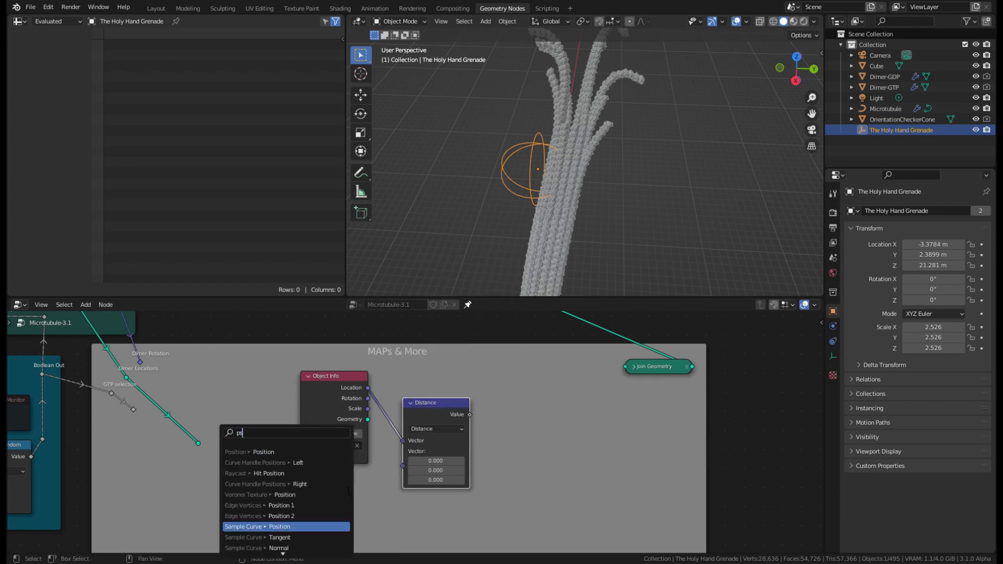
left_click(282, 452)
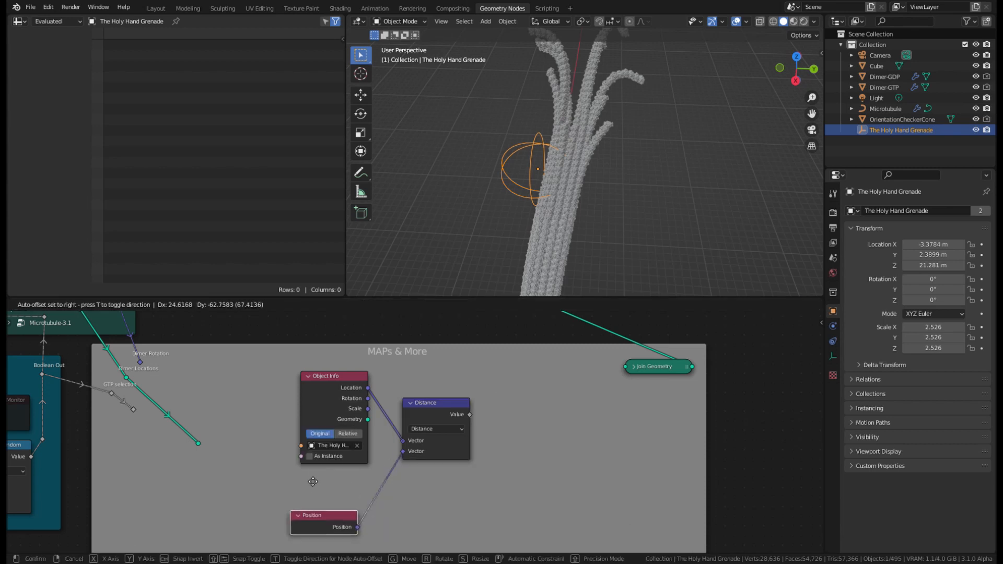
left_click(293, 423)
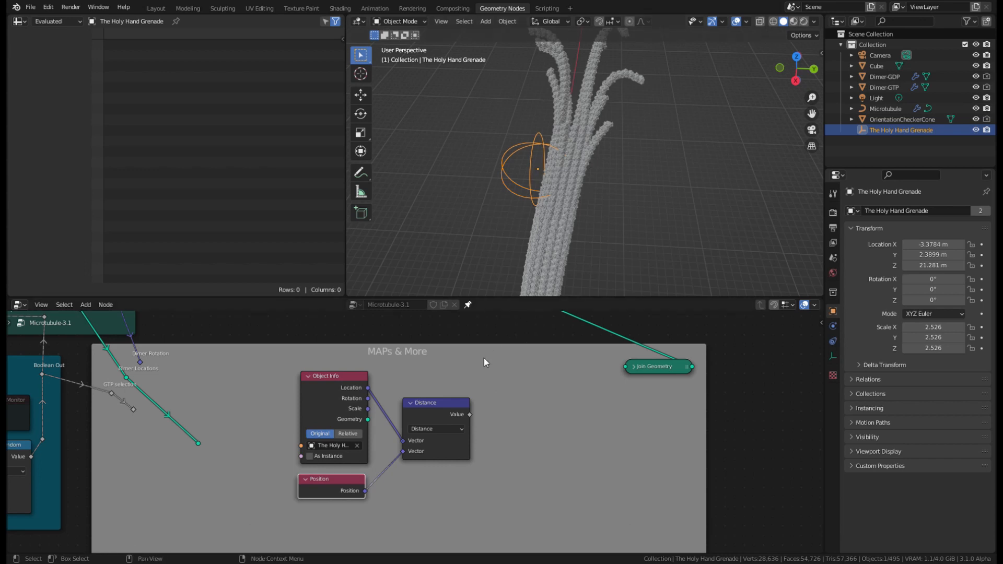
Add a Math node fed by the Distance node's Value and set its operation to Less Than.
scroll(483, 358, "down", 2)
middle_click_drag(468, 350, 411, 418)
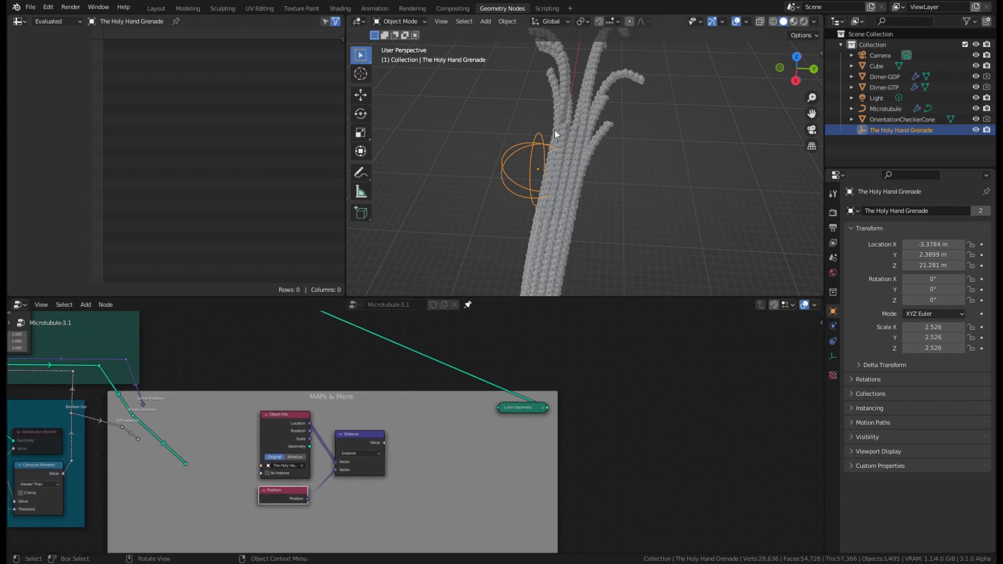
middle_click_drag(555, 131, 558, 194)
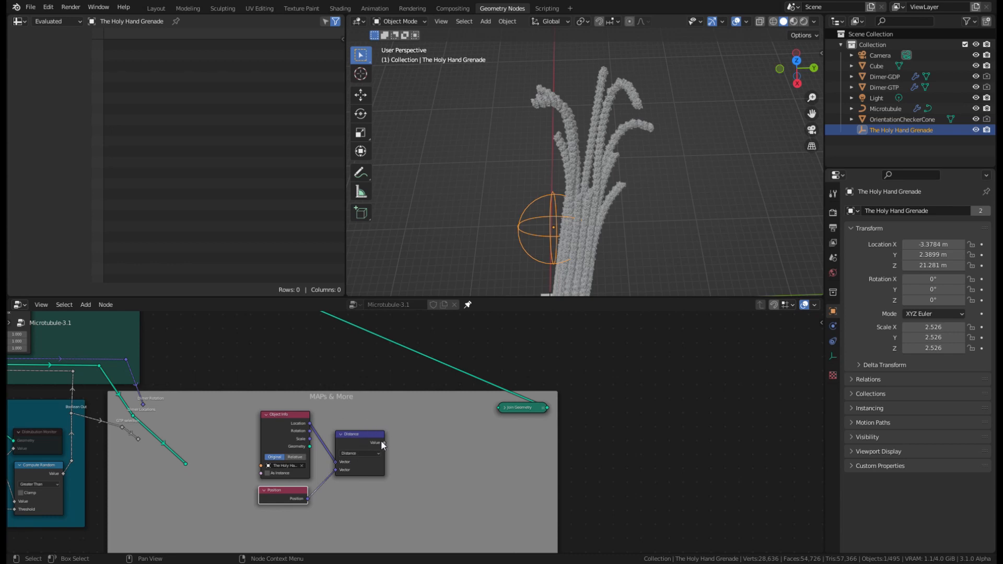
left_click_drag(384, 442, 444, 433)
type("add")
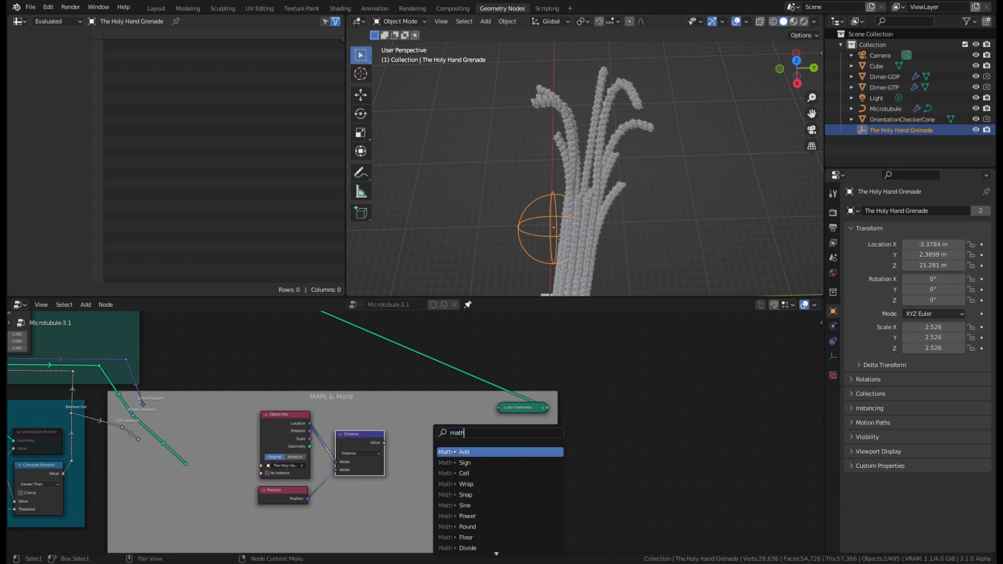
key("Return")
left_click(428, 437)
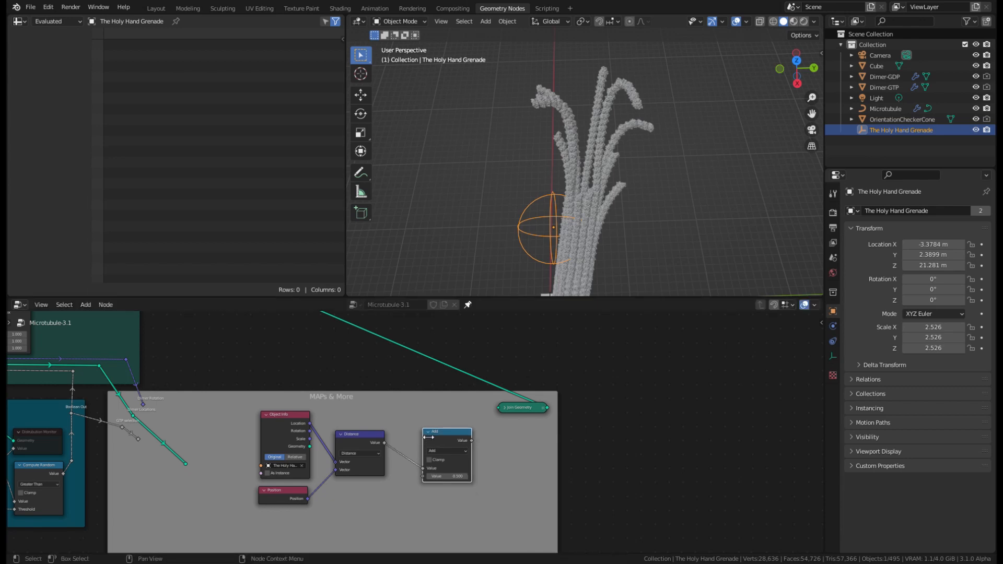
left_click(463, 451)
left_click(506, 485)
Connect the Object Info node's Scale output to the Less Than node's Threshold input.
middle_click_drag(444, 410, 453, 363)
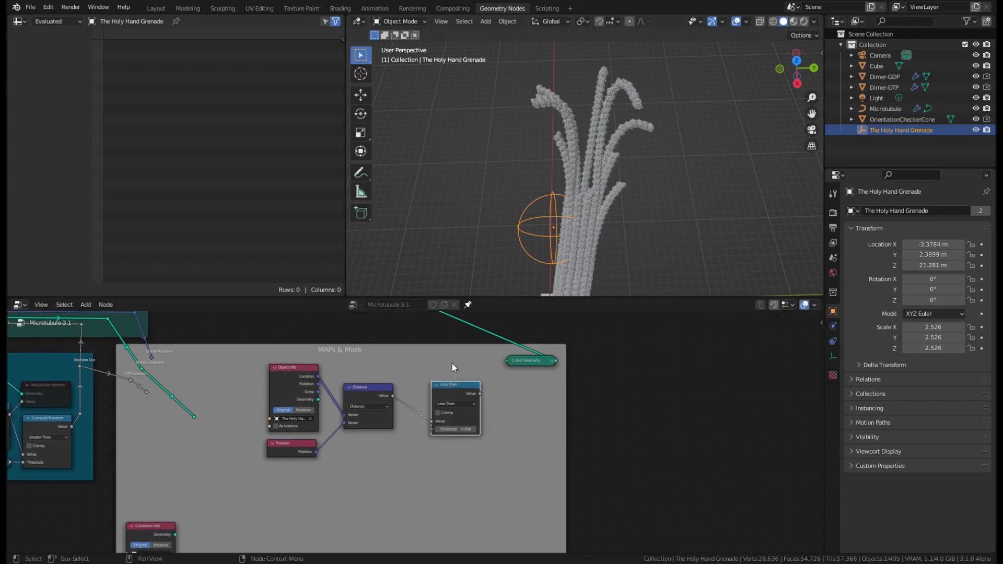
scroll(440, 380, "up", 3)
middle_click_drag(403, 398, 401, 405)
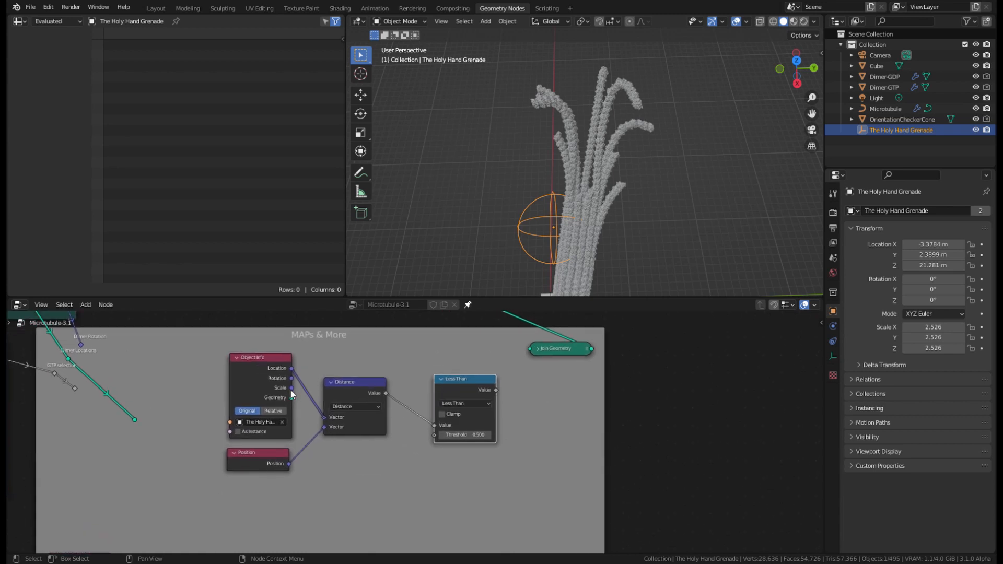
left_click_drag(291, 388, 439, 438)
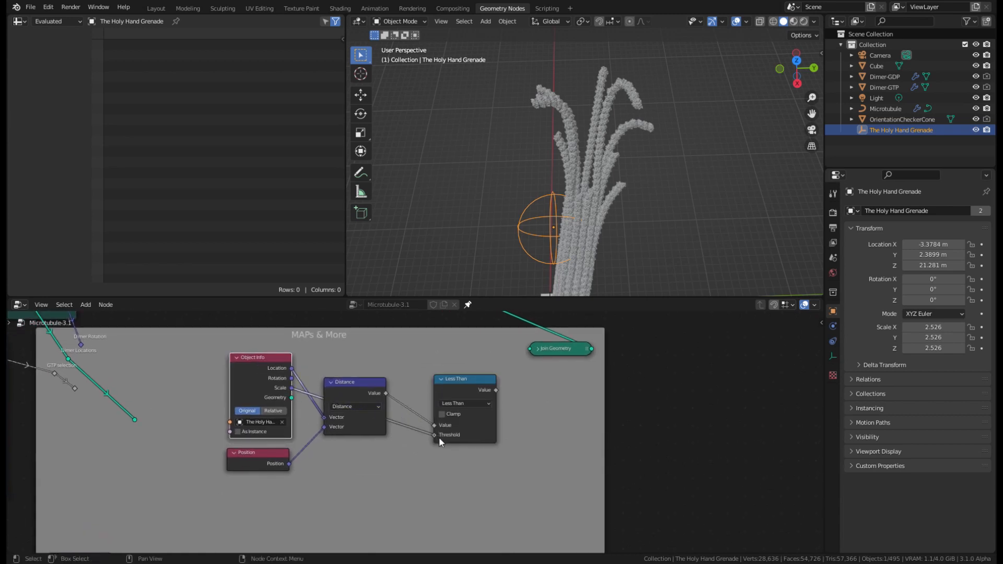
middle_click_drag(360, 386, 331, 453)
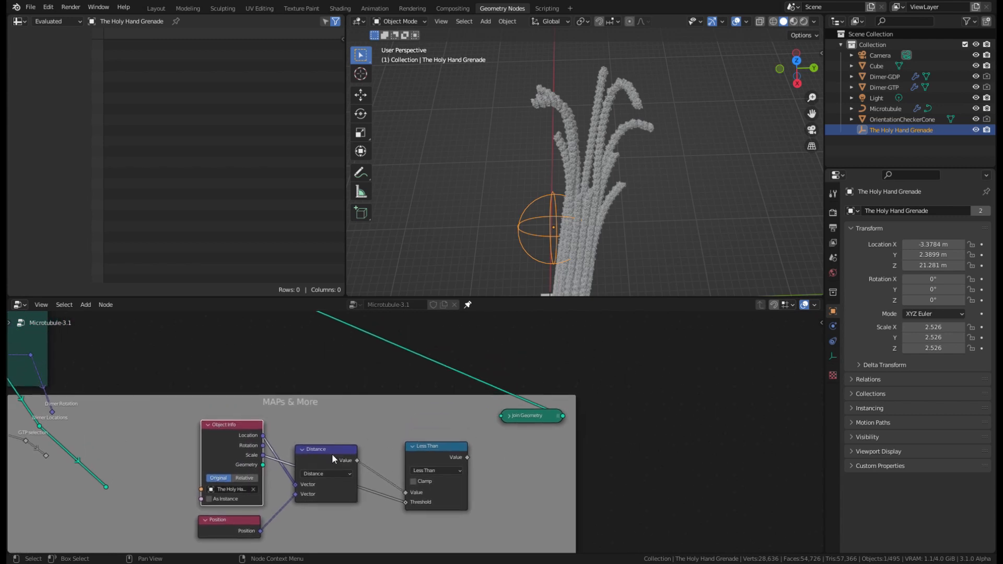
Connect the Less Than node's Value output to the Selection input of the Set Position node before Group Output.
left_click_drag(469, 458, 468, 437)
key("Escape")
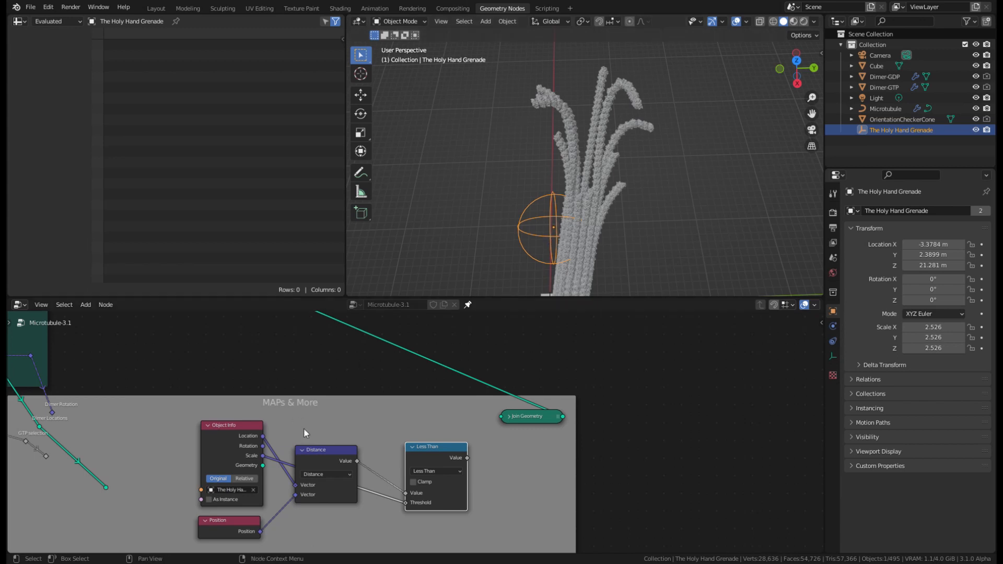
scroll(397, 364, "down", 1)
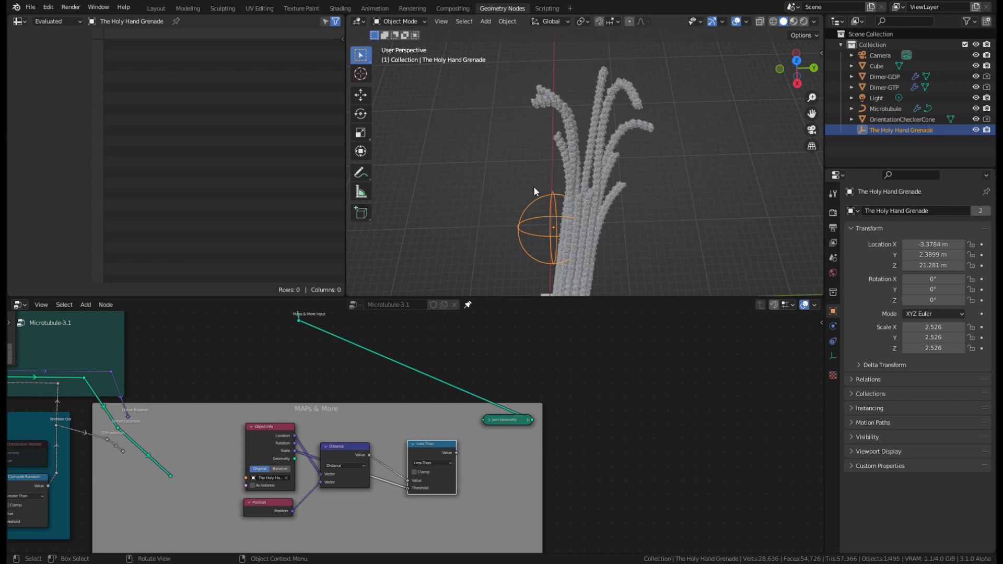
left_click_drag(456, 453, 374, 447)
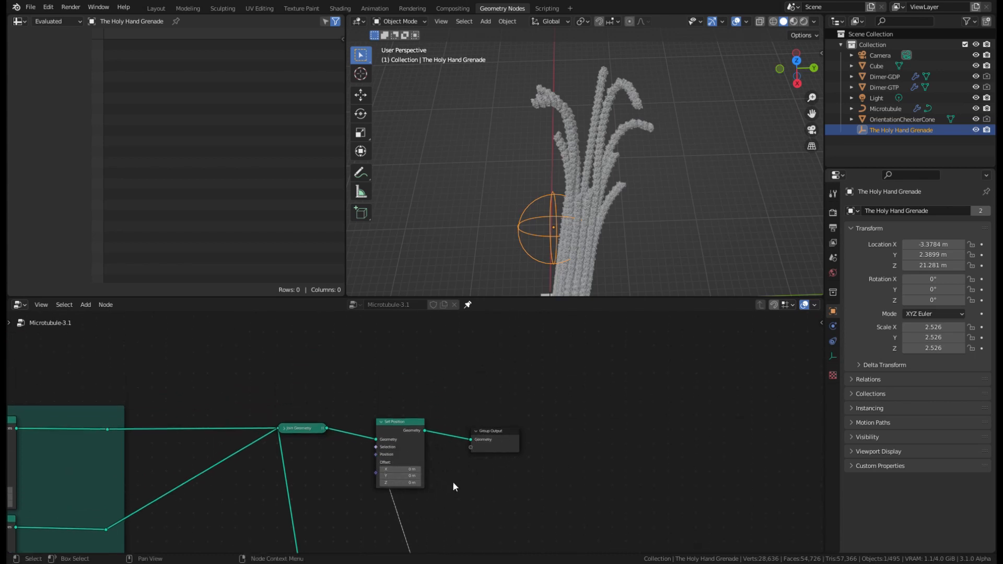
Set the Set Position node's X offset to 13.6 m.
middle_click_drag(454, 487, 498, 414)
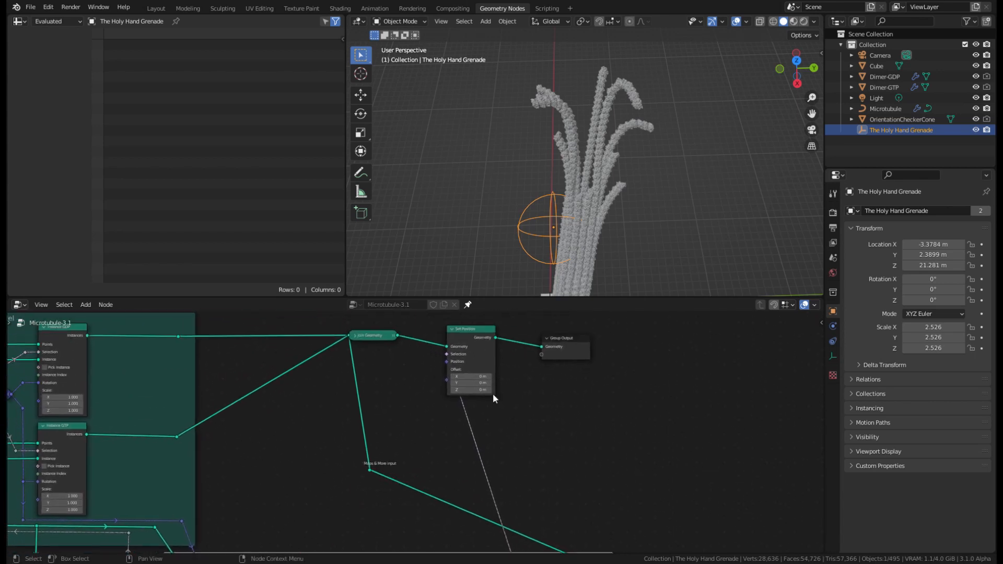
scroll(493, 399, "up", 2)
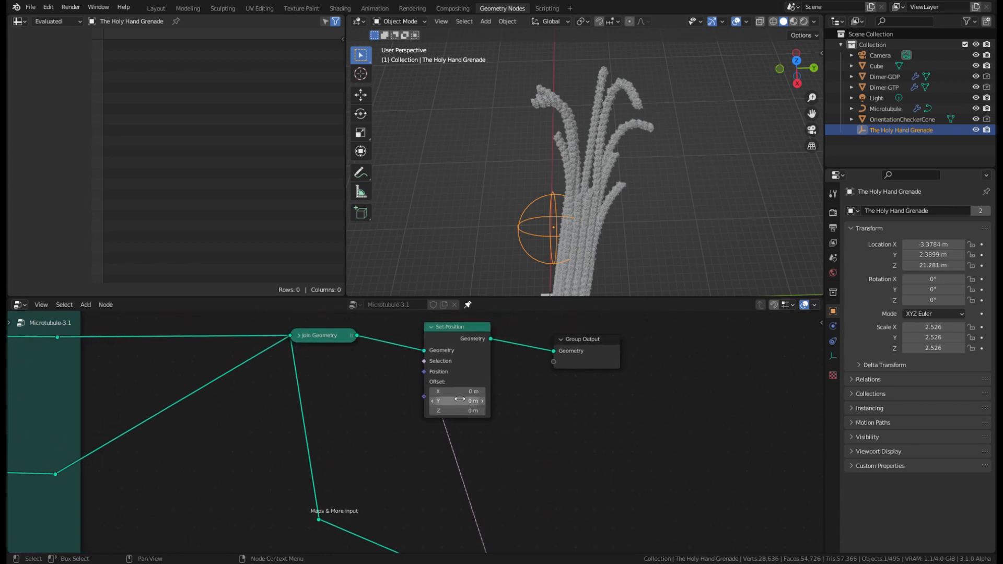
left_click_drag(459, 392, 493, 392)
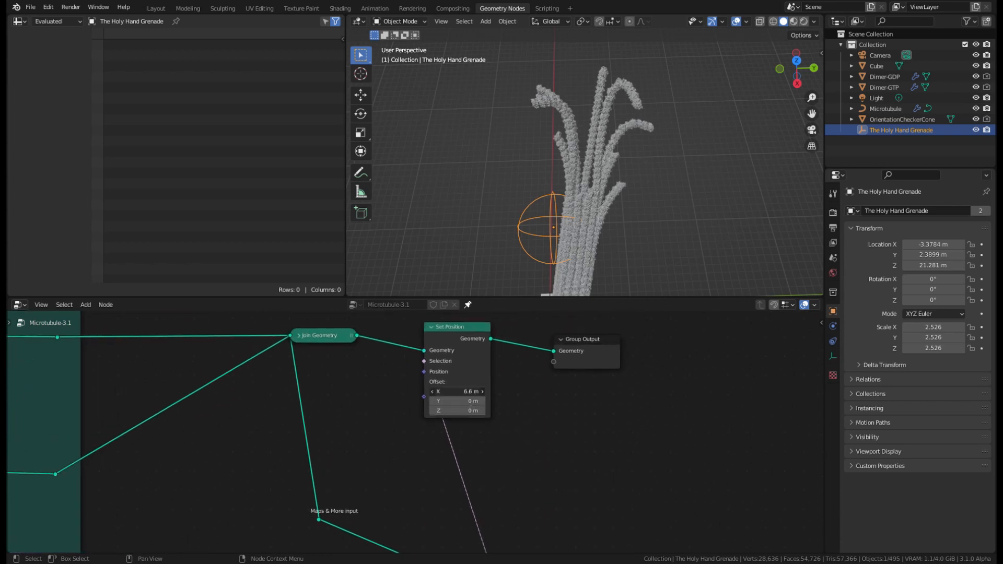
Add a reroute point on the link into Set Position's Selection and place it below the gap between Join Geometry and Set Position.
scroll(496, 439, "down", 3)
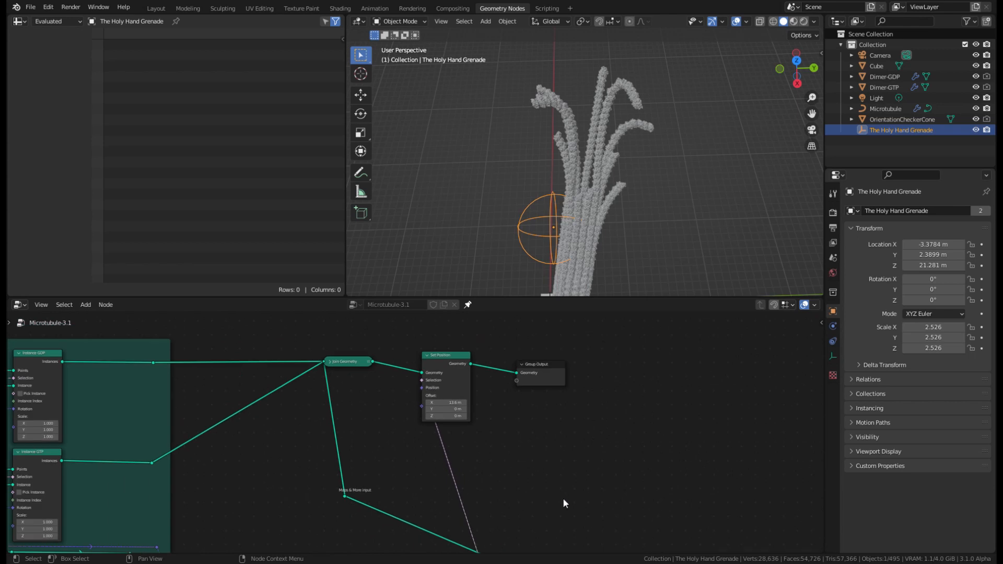
middle_click_drag(562, 497, 585, 297)
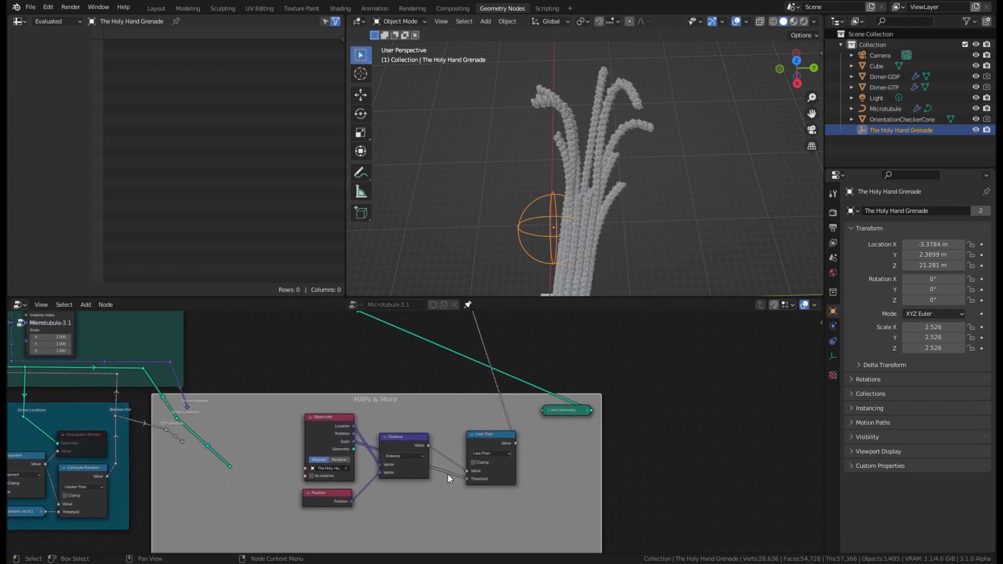
middle_click_drag(575, 350, 528, 347)
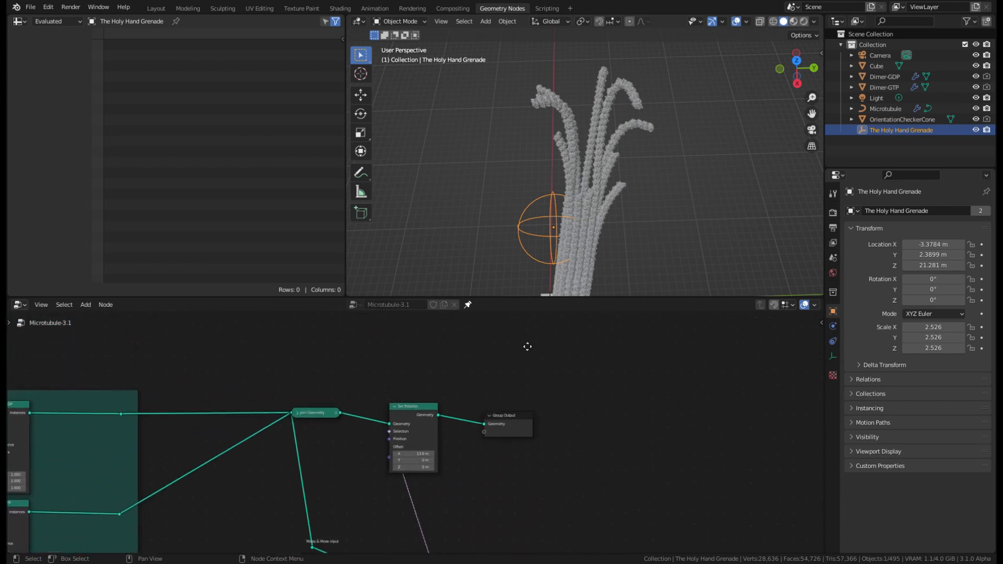
scroll(446, 453, "up", 4)
middle_click_drag(447, 454, 501, 410)
key("g")
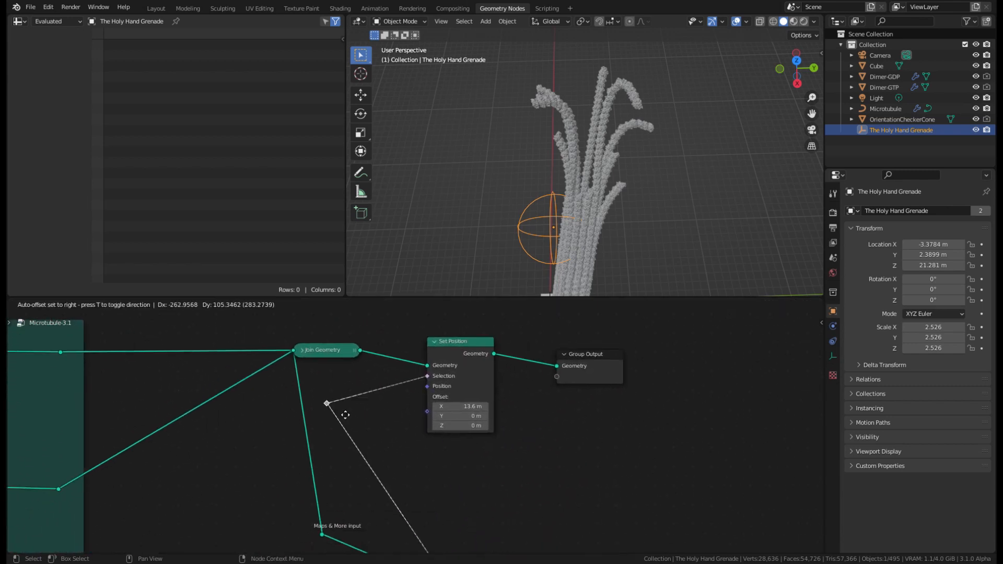
left_click(361, 403)
Set the Set Position node's Y offset to 16.6 m.
scroll(419, 443, "down", 5)
middle_click_drag(474, 474, 523, 319)
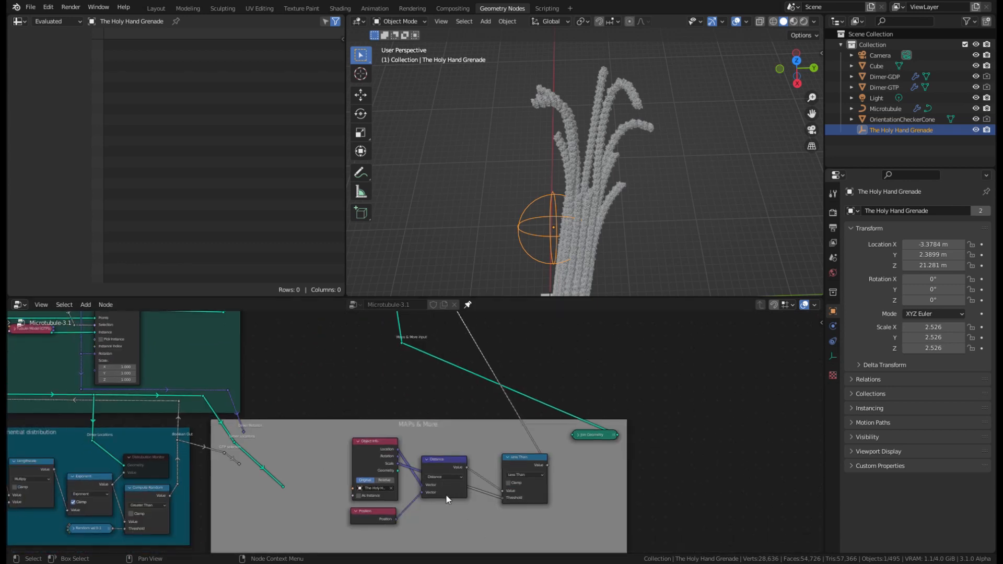
scroll(418, 525, "up", 2)
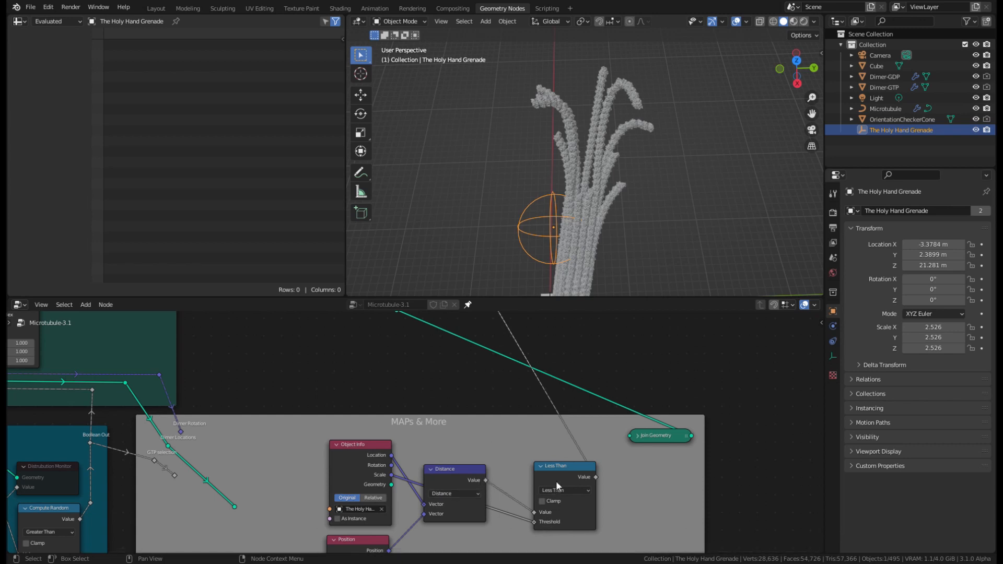
middle_click_drag(601, 370, 590, 396)
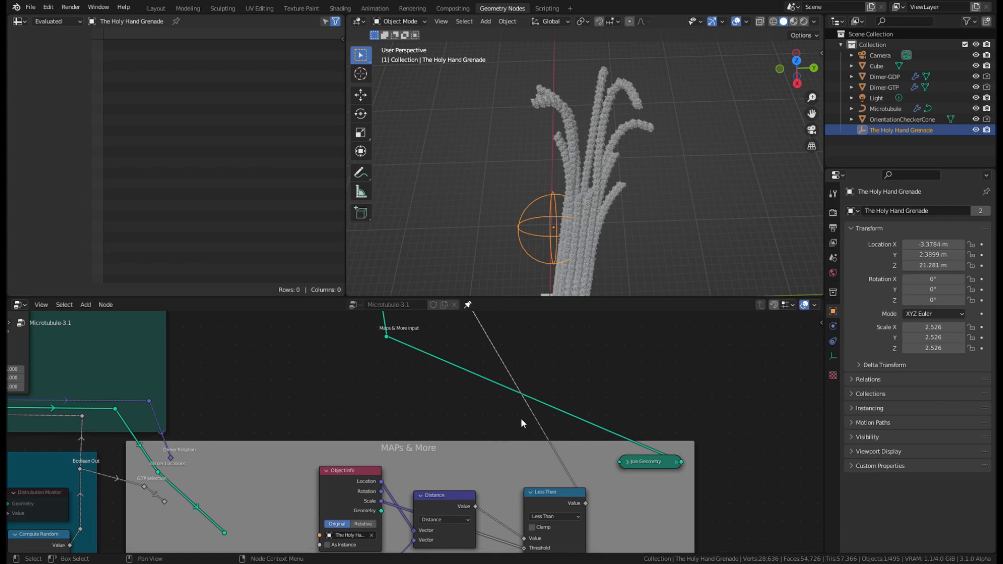
middle_click_drag(597, 395, 491, 370)
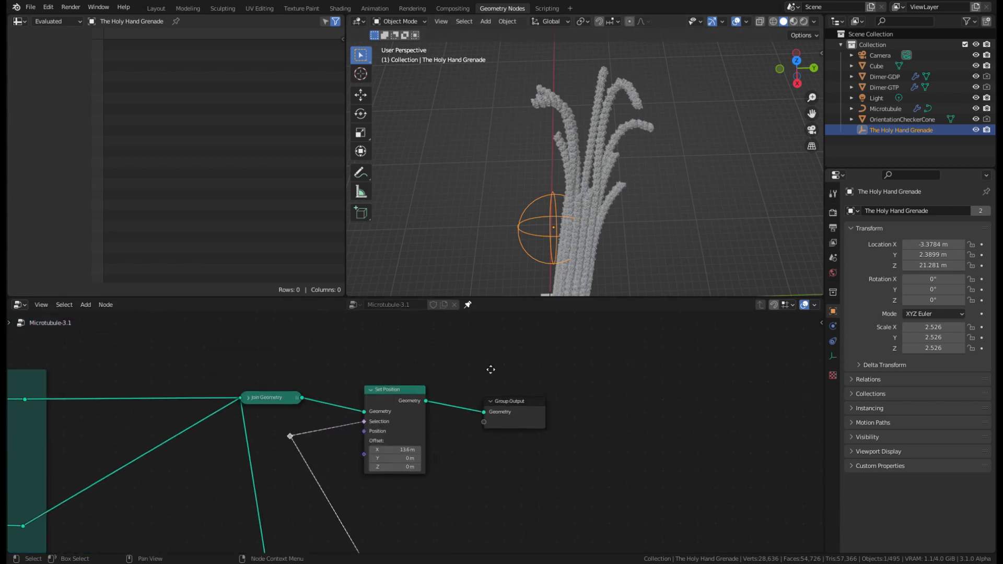
scroll(422, 455, "up", 3)
middle_click_drag(422, 454, 470, 424)
scroll(419, 427, "up", 3)
left_click_drag(440, 435, 525, 435)
Move the sphere Empty along the microtubule to about X -0.645 m, Y 2.691 m, Z 20.135 m.
middle_click_drag(525, 227, 615, 190)
key("g")
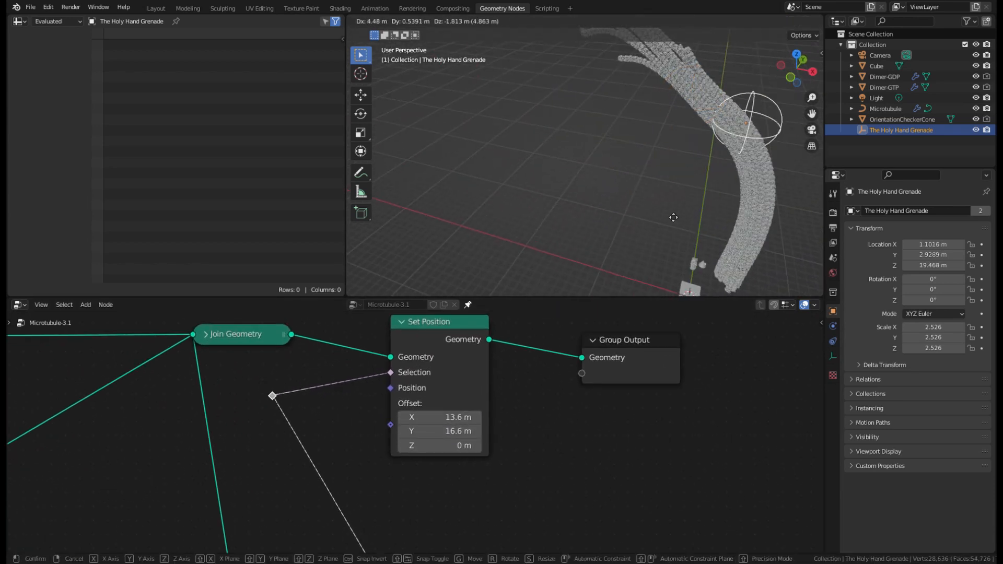
left_click(671, 205)
middle_click_drag(670, 205, 547, 228)
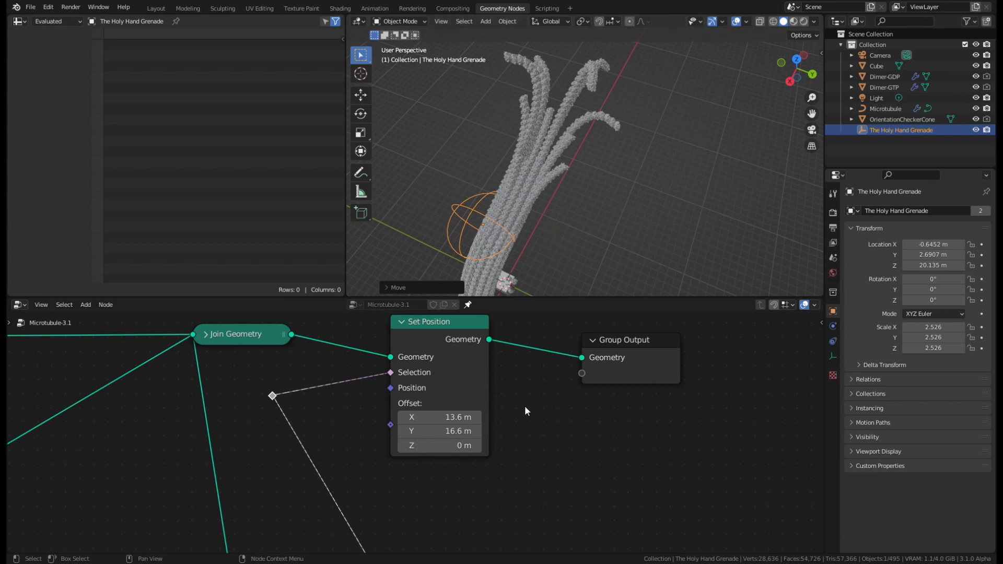
Set the Set Position node's offset to 13.4 m in Y and 18.8 m in Z.
scroll(519, 406, "down", 2)
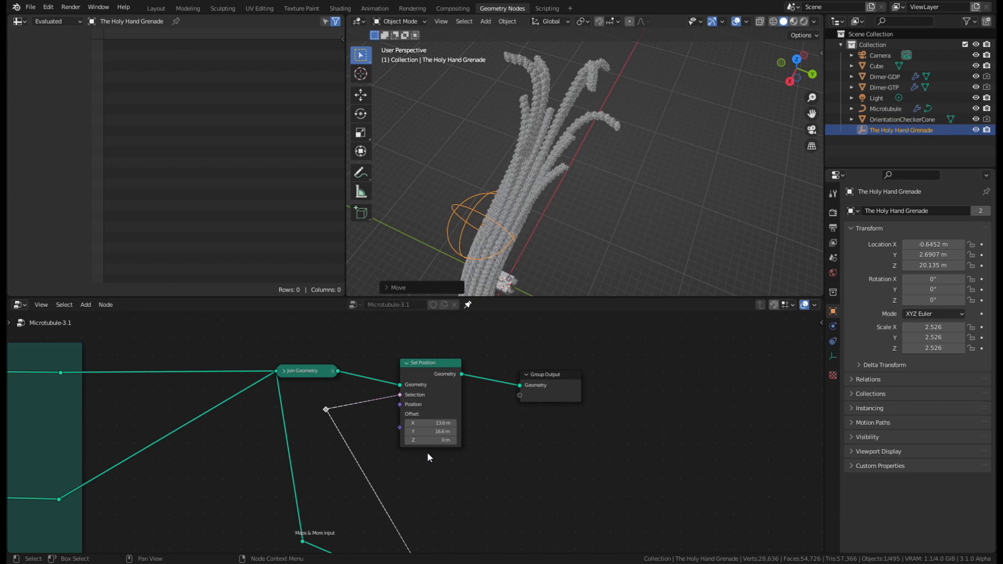
left_click_drag(441, 432, 545, 440)
scroll(507, 202, "down", 5)
middle_click_drag(470, 544, 407, 469)
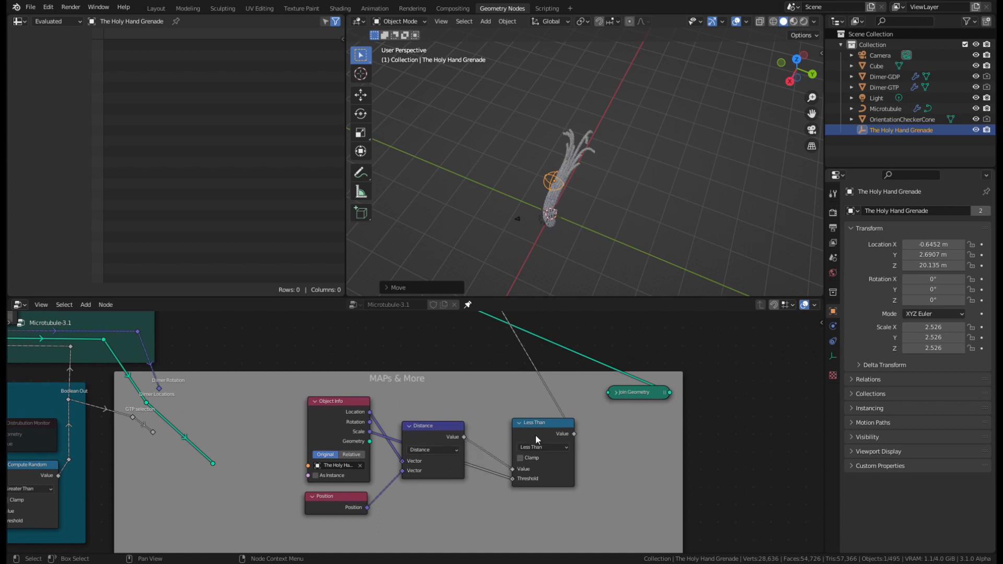
Switch the Object Info node's transform space to Relative, compare the effect with Original, and finish on Relative.
mouse_move(512, 480)
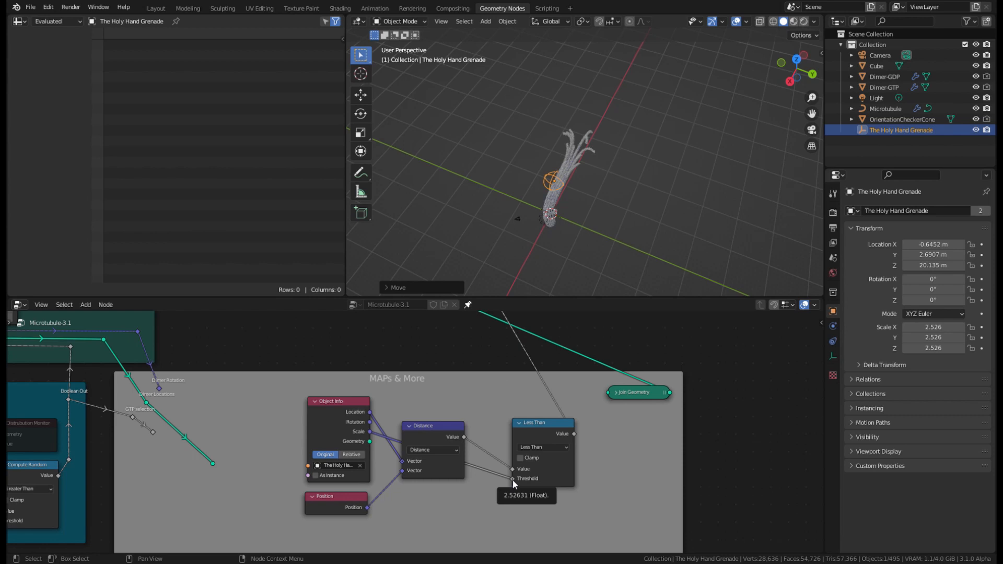
left_click(344, 454)
scroll(559, 255, "up", 5)
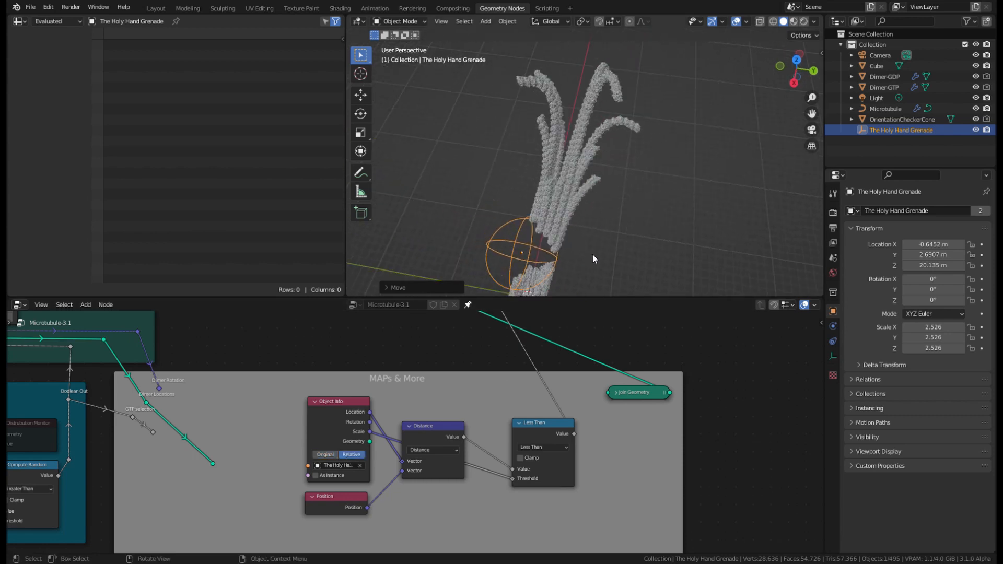
scroll(582, 169, "down", 5)
scroll(595, 231, "up", 3)
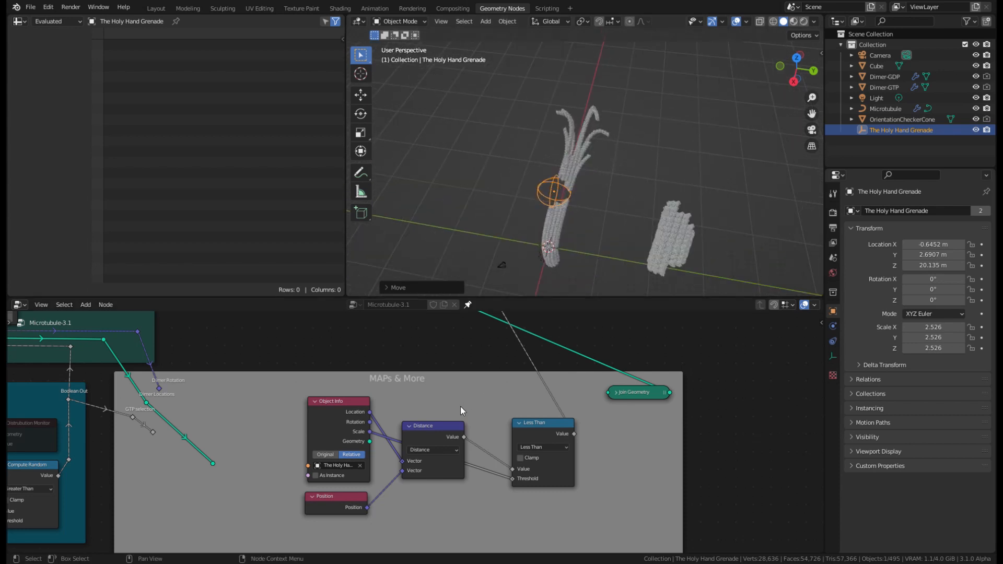
left_click(325, 454)
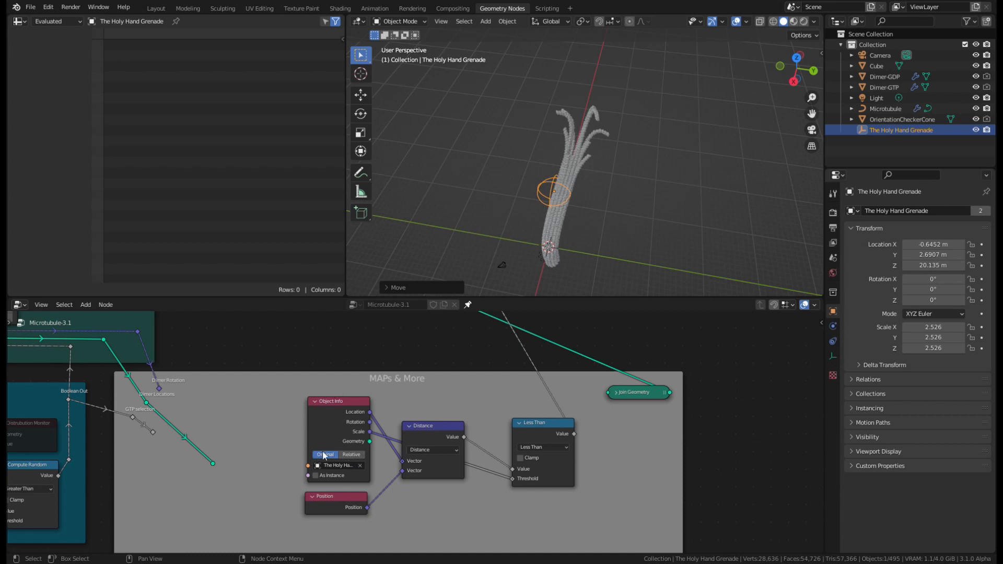
left_click(351, 455)
Move the Empty to about X -0.590 m, Y 3.607 m, Z 20.569 m and scale it to about 2.513.
scroll(557, 270, "up", 4)
middle_click_drag(556, 270, 587, 268)
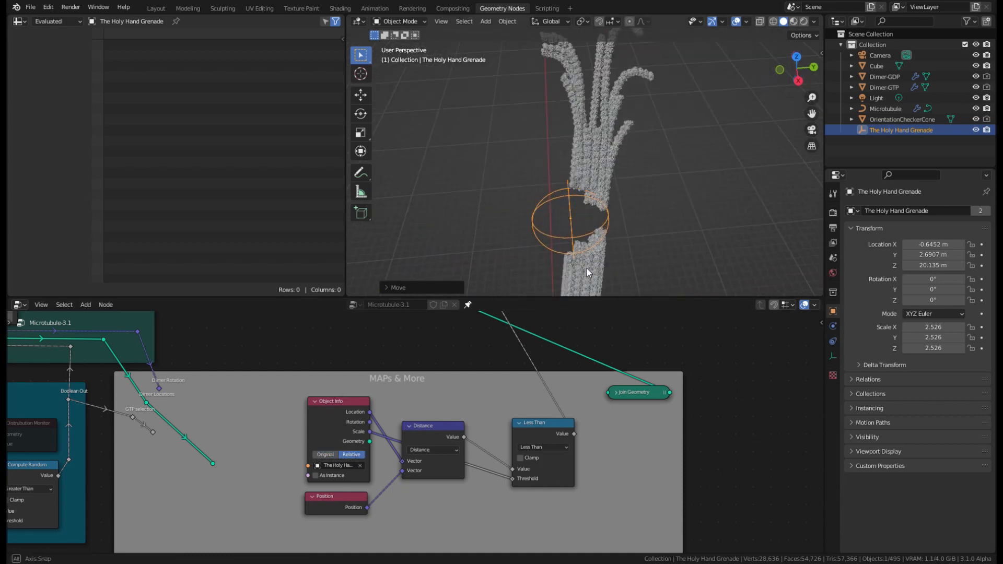
key("g")
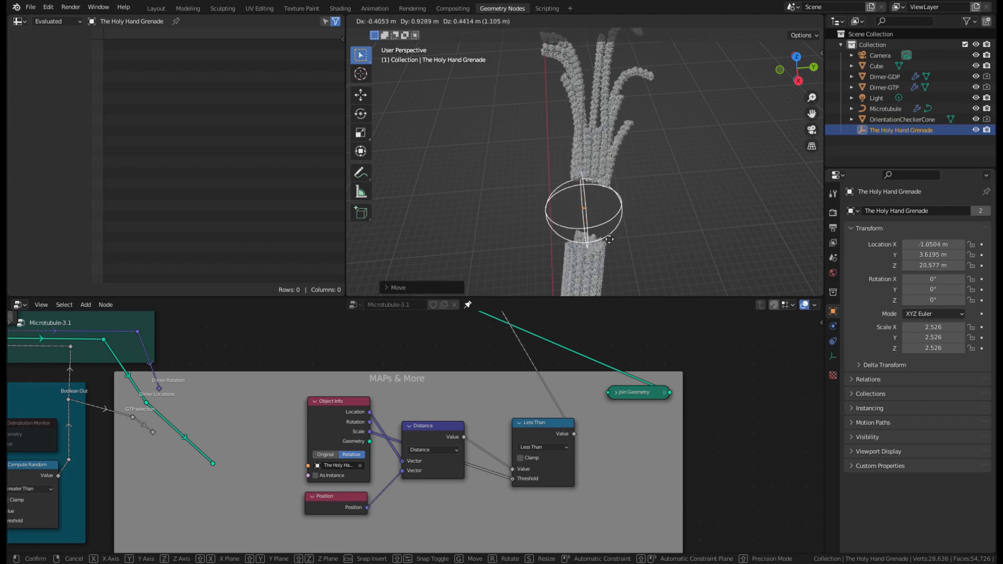
middle_click_drag(593, 265, 627, 224)
key("s")
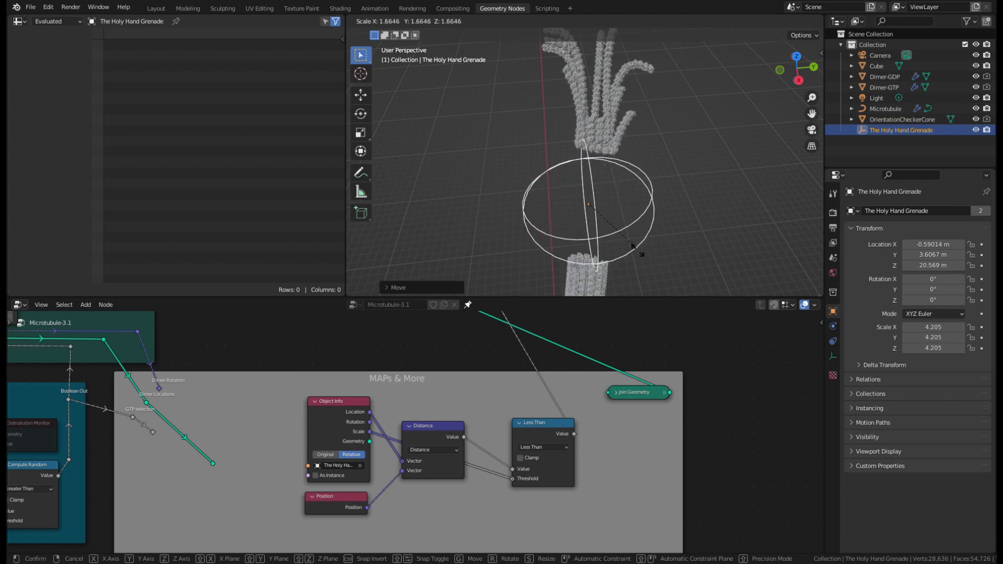
left_click(625, 233)
Scale the Empty down uniformly to about 1.509.
key("g")
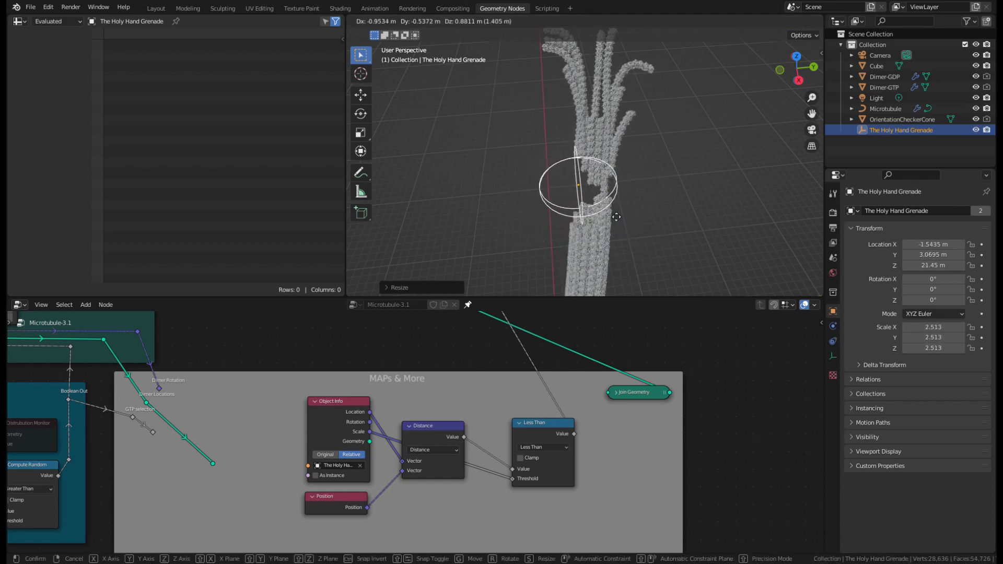
key("s")
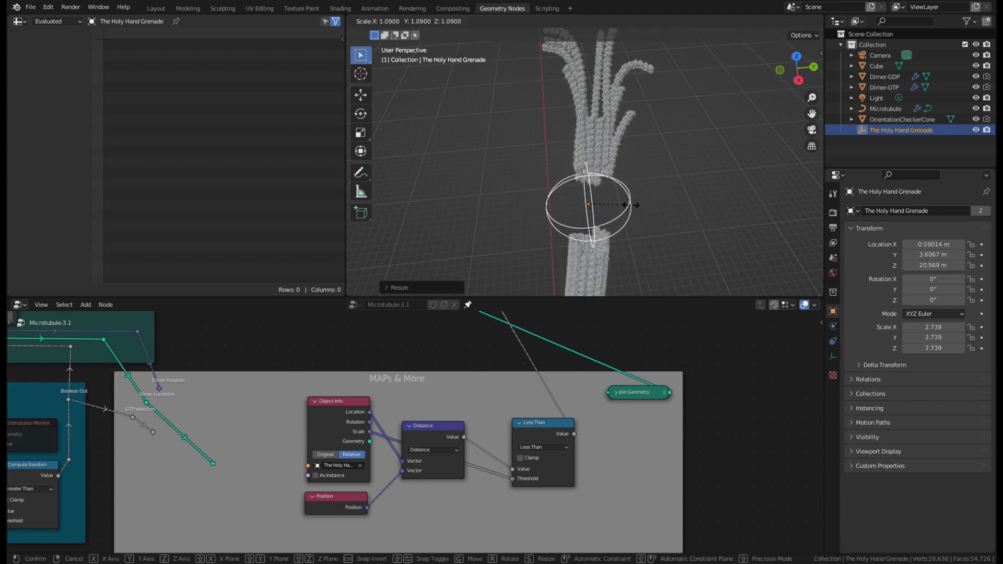
left_click(611, 205)
Move the Empty to the microtubule's side at about X -1.772 m, Y 4.665 m, Z 20.704 m, adjusting its height along global Z.
key("g")
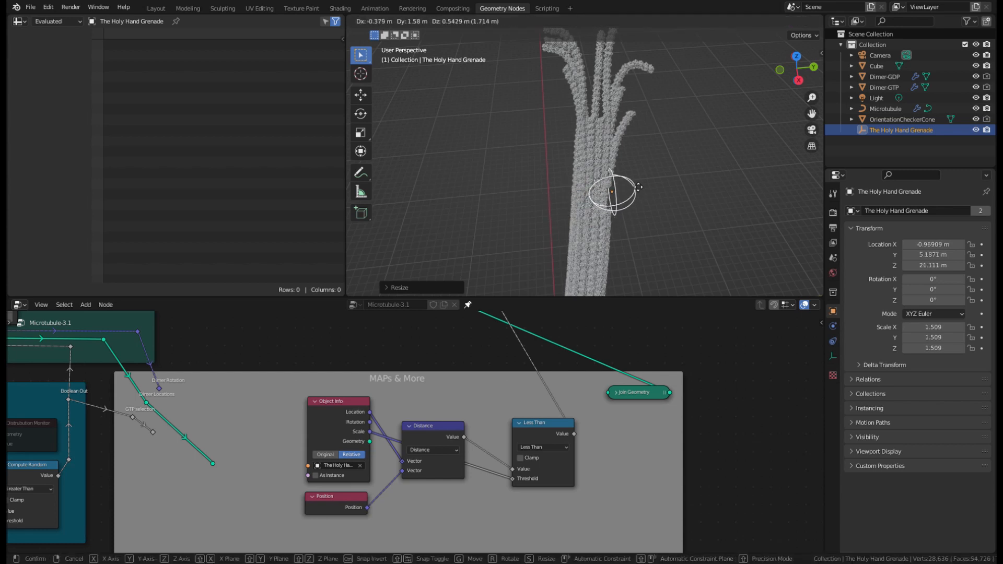
key("z")
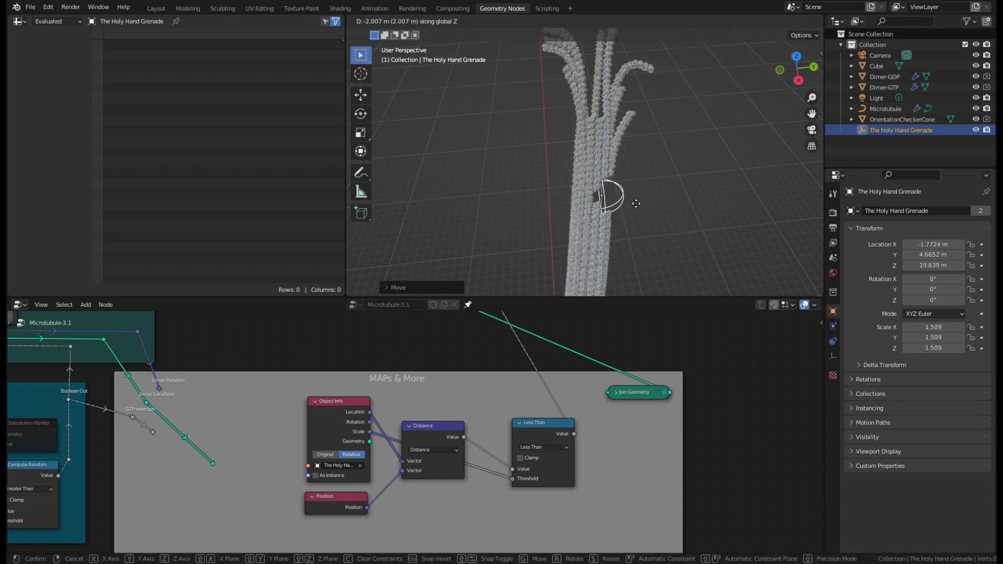
left_click(606, 191)
middle_click_drag(606, 190, 609, 236)
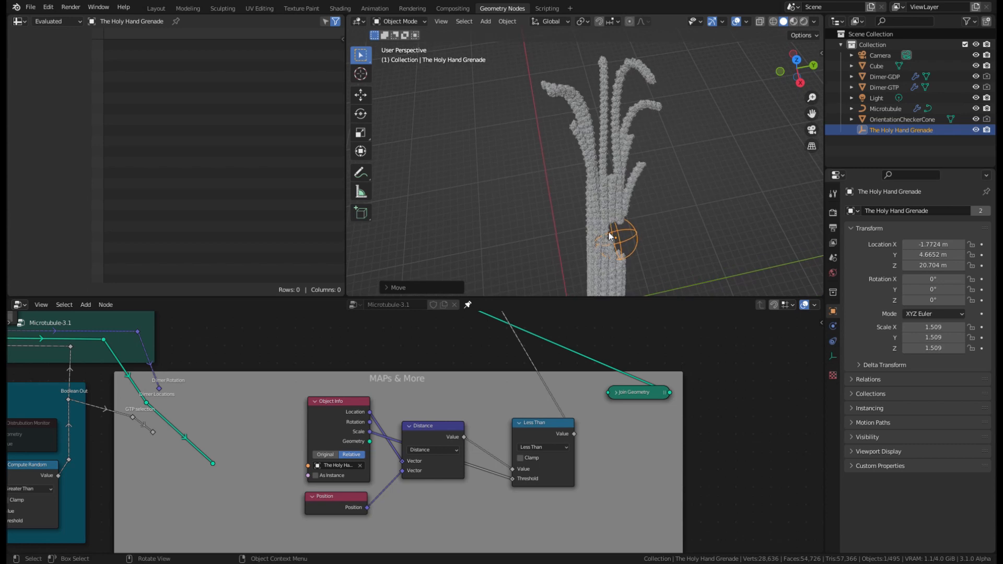
scroll(637, 219, "down", 5)
scroll(591, 227, "up", 5)
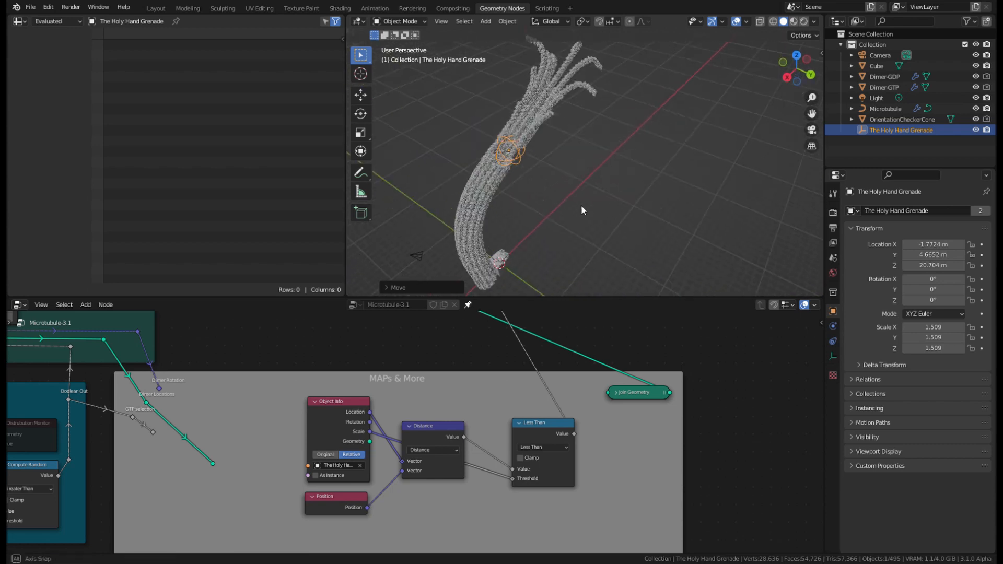
middle_click_drag(581, 204, 556, 155)
scroll(506, 419, "down", 2)
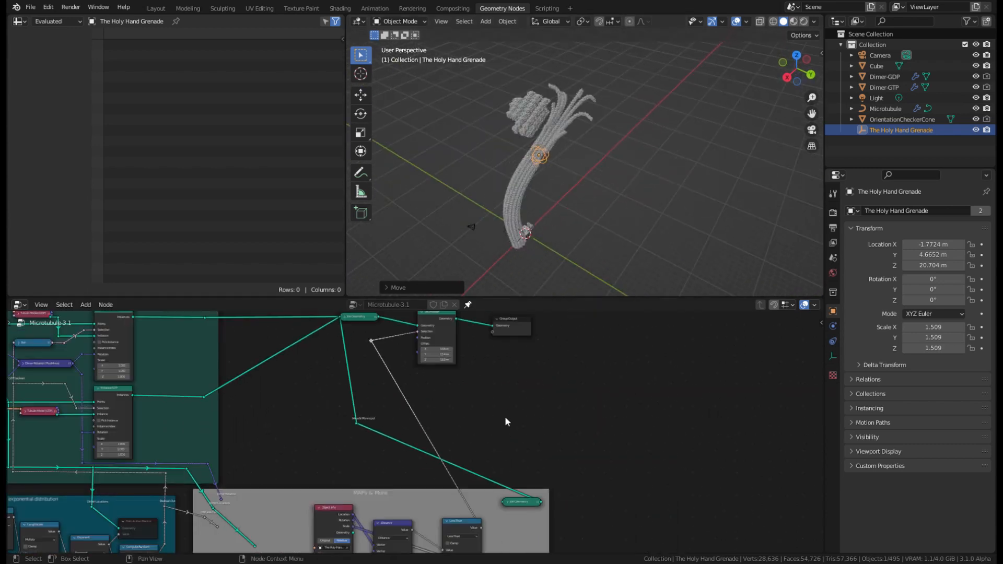
middle_click_drag(505, 419, 575, 405)
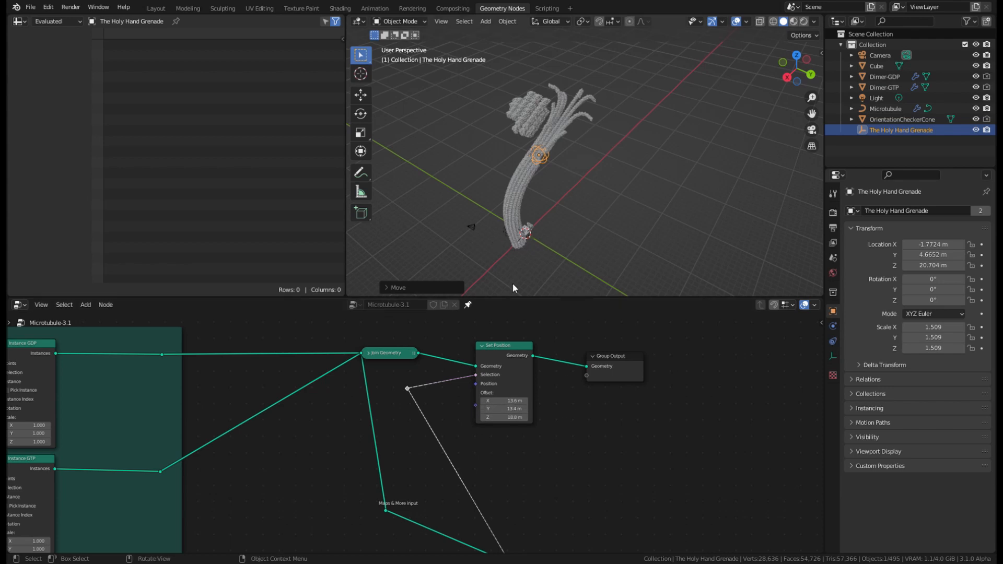
scroll(557, 543, "down", 3)
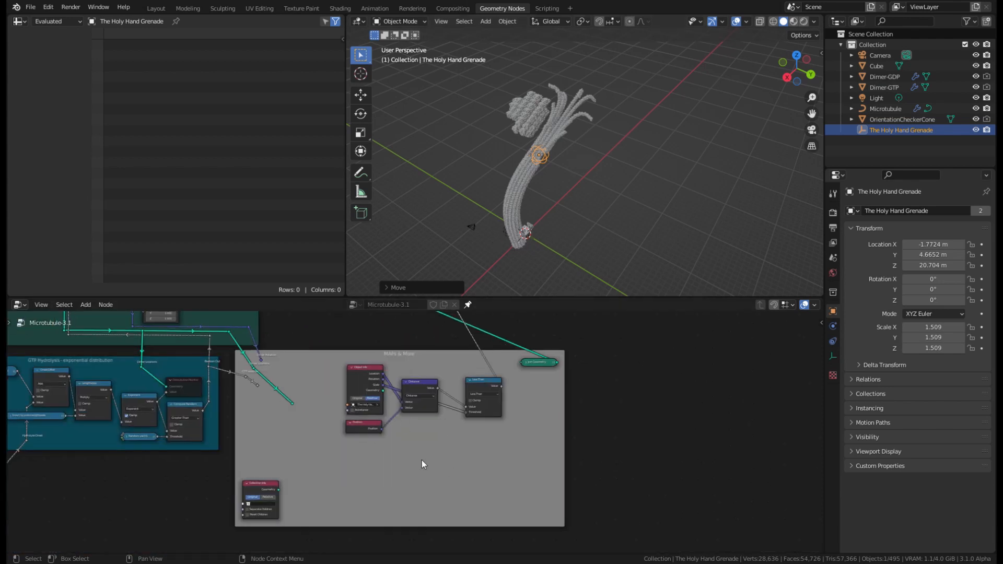
scroll(412, 458, "up", 2)
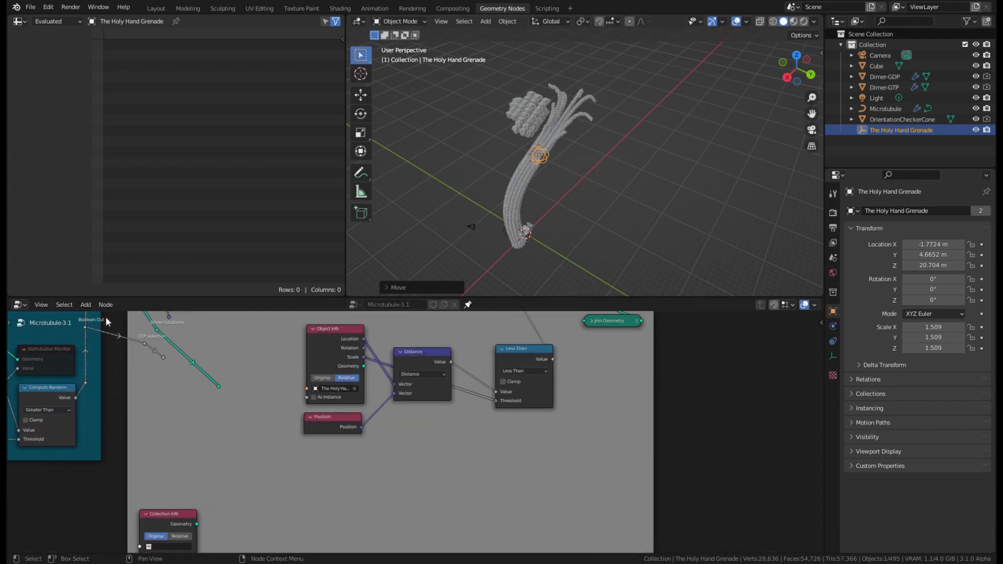
Add a White Noise Texture node below the Position node in the MAPs & More frame.
left_click(89, 305)
type("white")
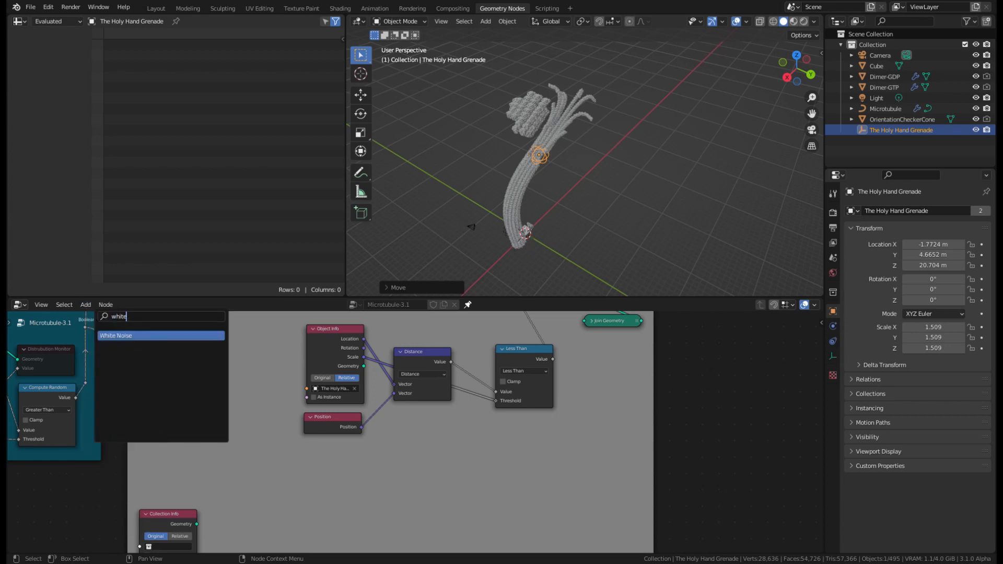
key("Return")
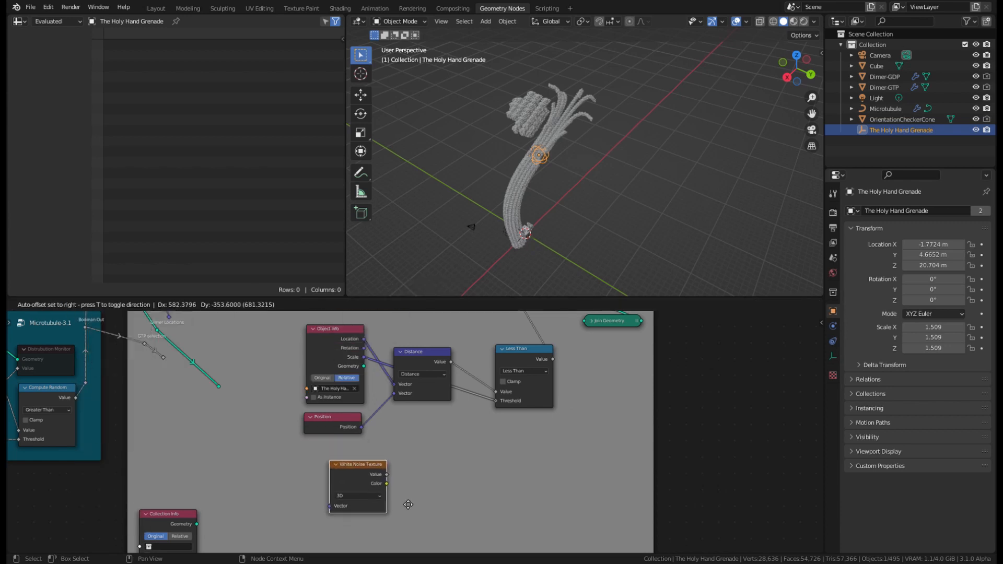
left_click(410, 508)
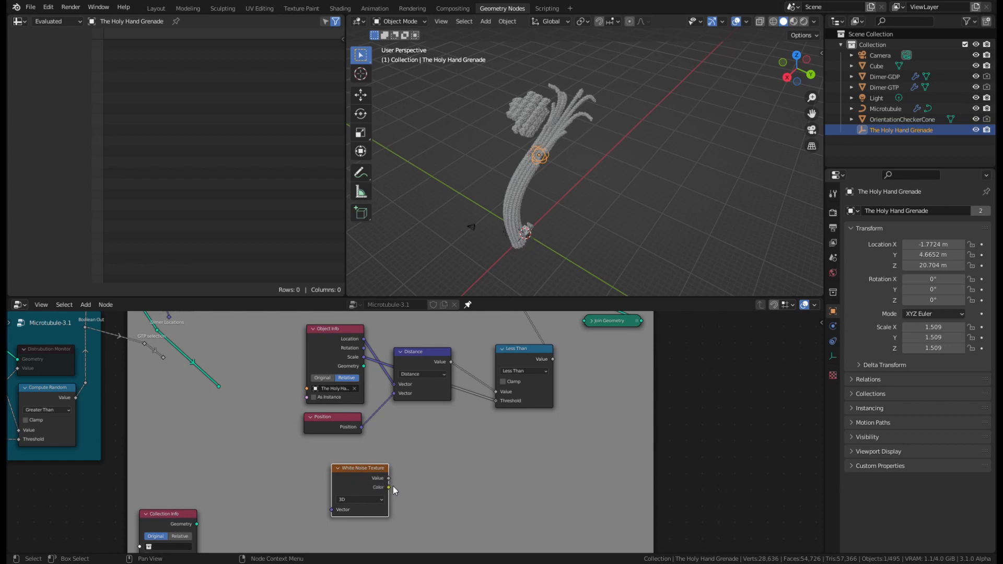
Feed the white noise Color into a Vector Math Add node and set its second vector to -0.5 on all three axes.
key("shift+a")
type("vec")
key("Down")
key("Down")
key("Up")
key("Up")
key("Return")
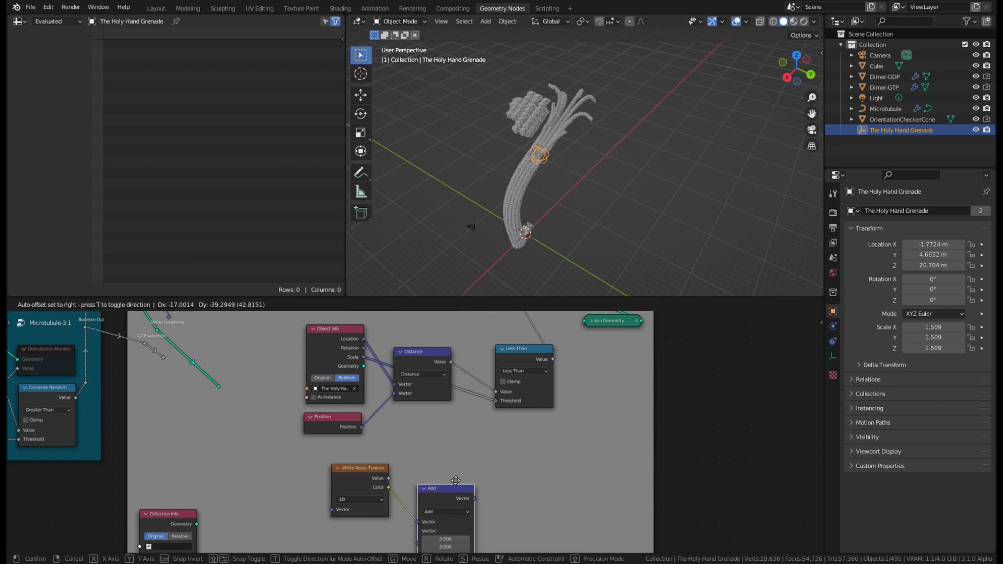
left_click(379, 492)
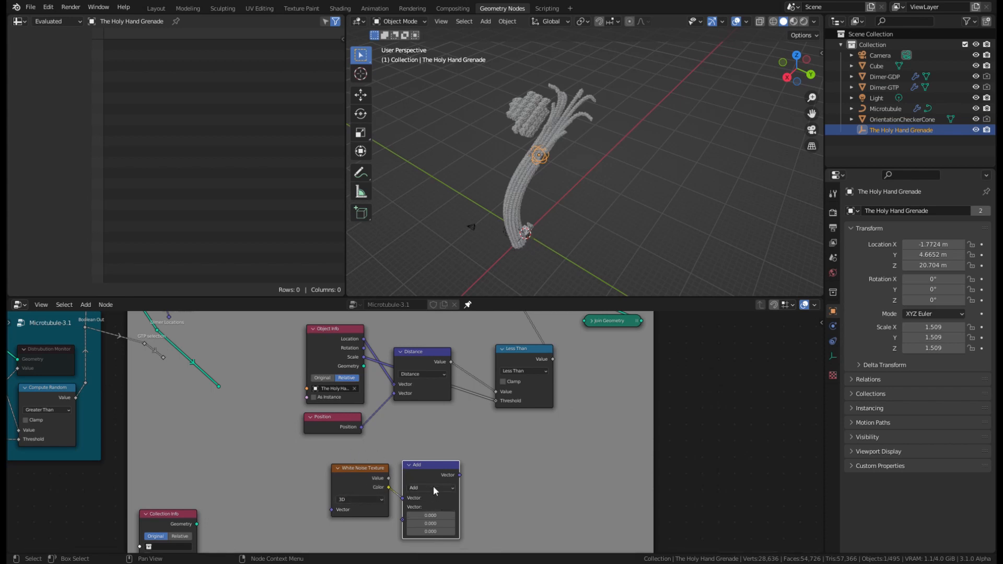
left_click(445, 516)
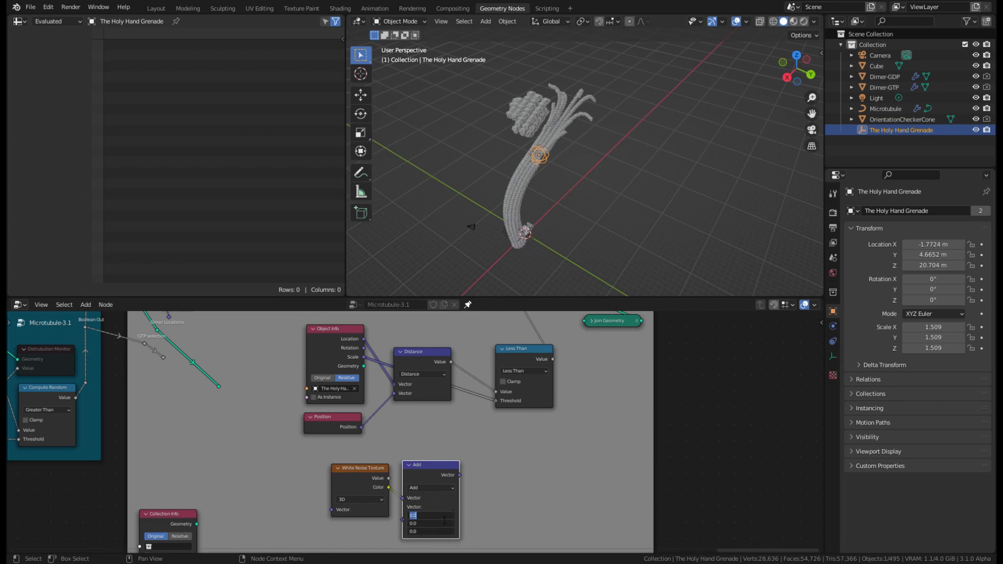
type("-0.5")
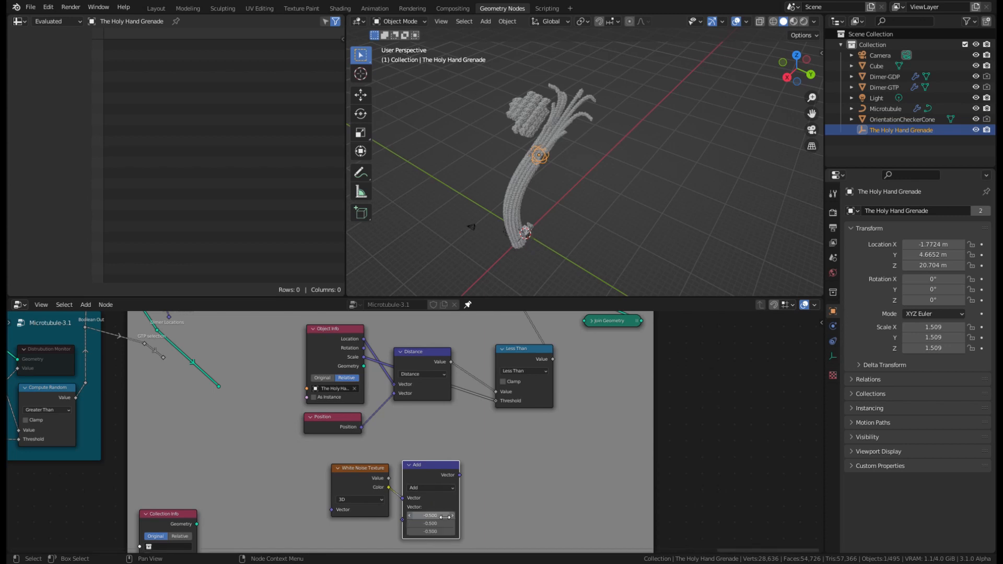
key("Return")
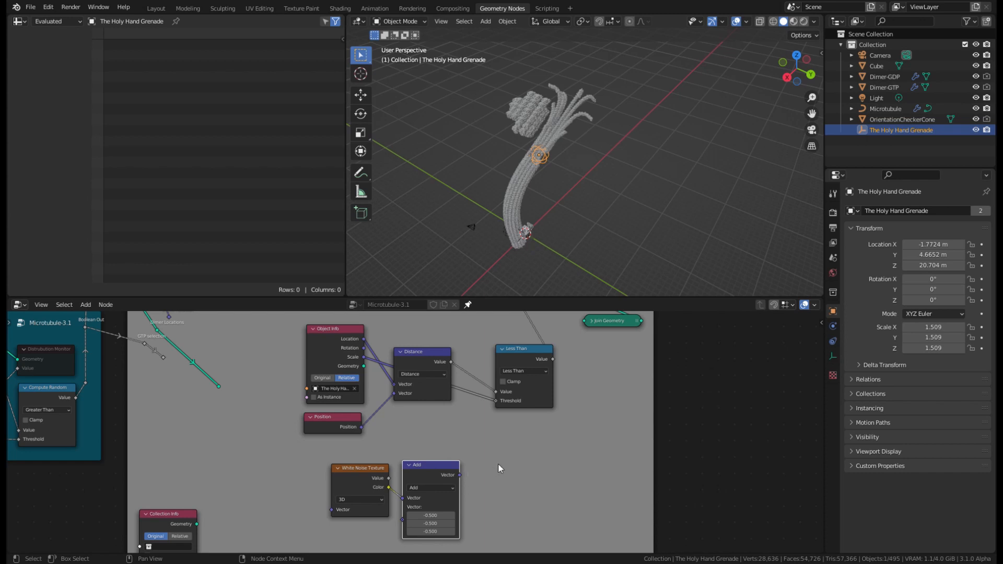
Feed the Add result into a Vector Math Scale node with a scale of 3.700.
left_click_drag(457, 475, 514, 456)
type("scale")
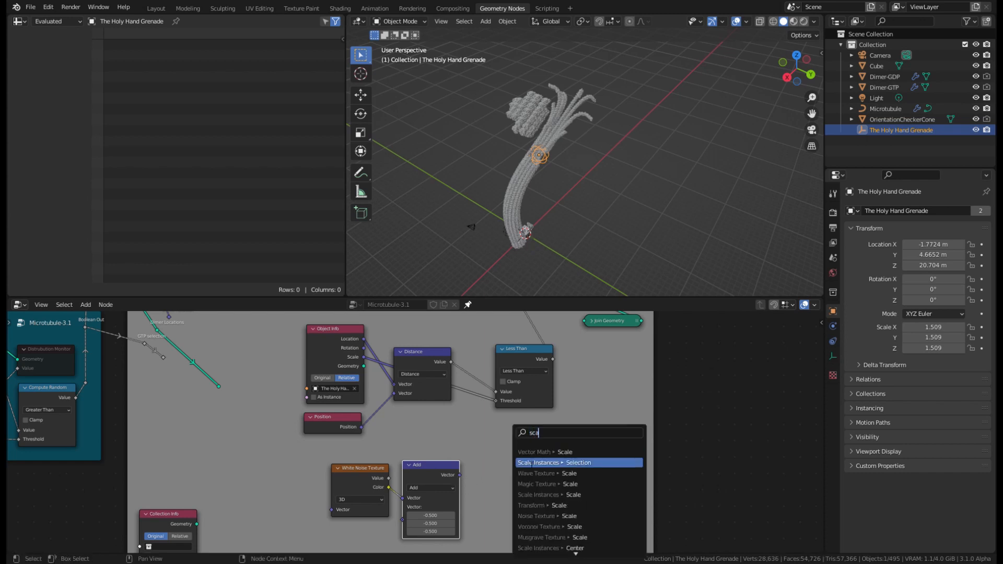
key("Return")
left_click(507, 461)
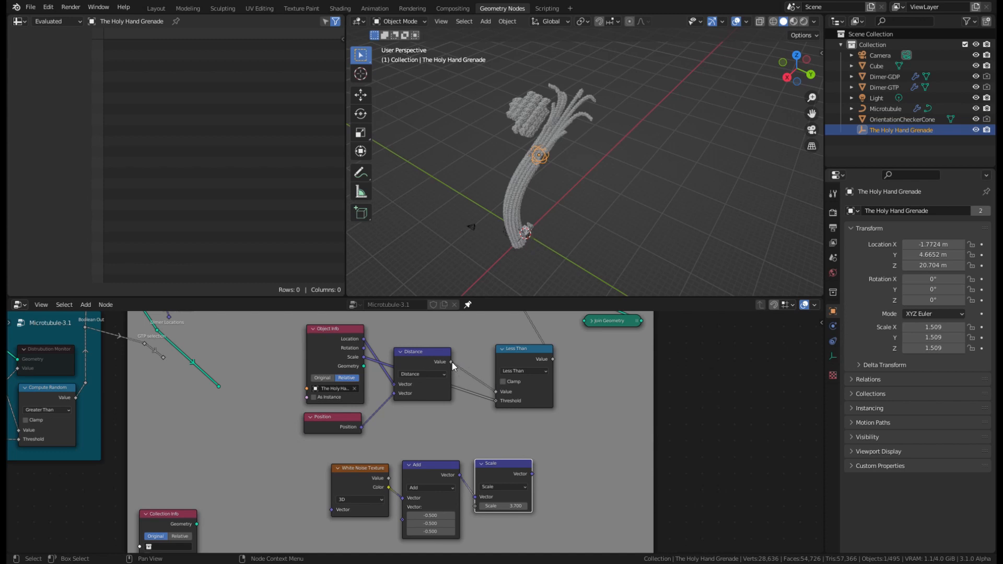
mouse_move(450, 362)
left_mouse_down()
mouse_move(521, 424)
mouse_move(452, 361)
left_mouse_up()
key("Escape")
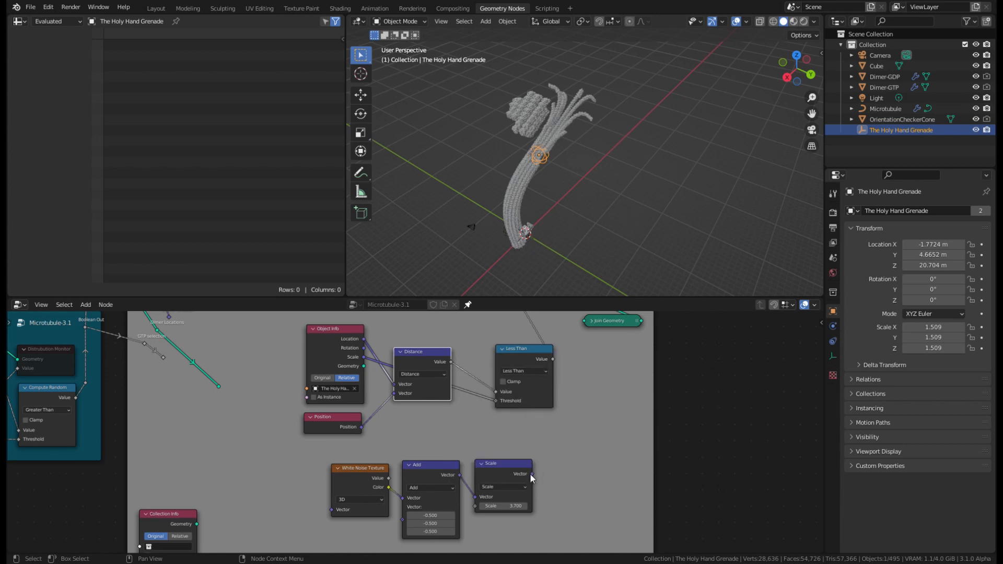
Divide the scaled noise vector by the Distance value with a Vector Math Divide node and feed the result into Set Position's Offset.
left_click_drag(531, 474, 586, 428)
type("de")
key("BackSpace")
type("vid")
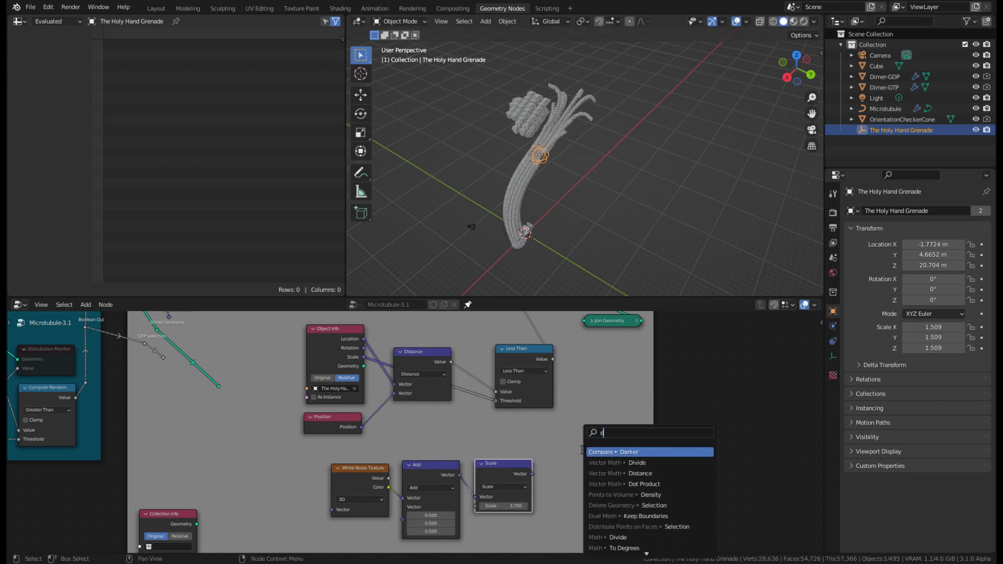
key("Return")
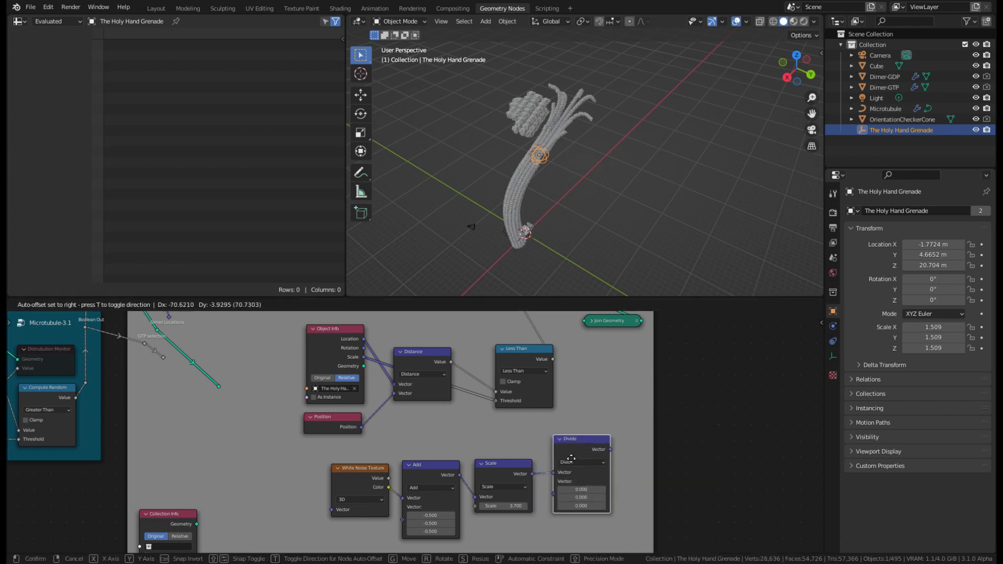
left_click(568, 447)
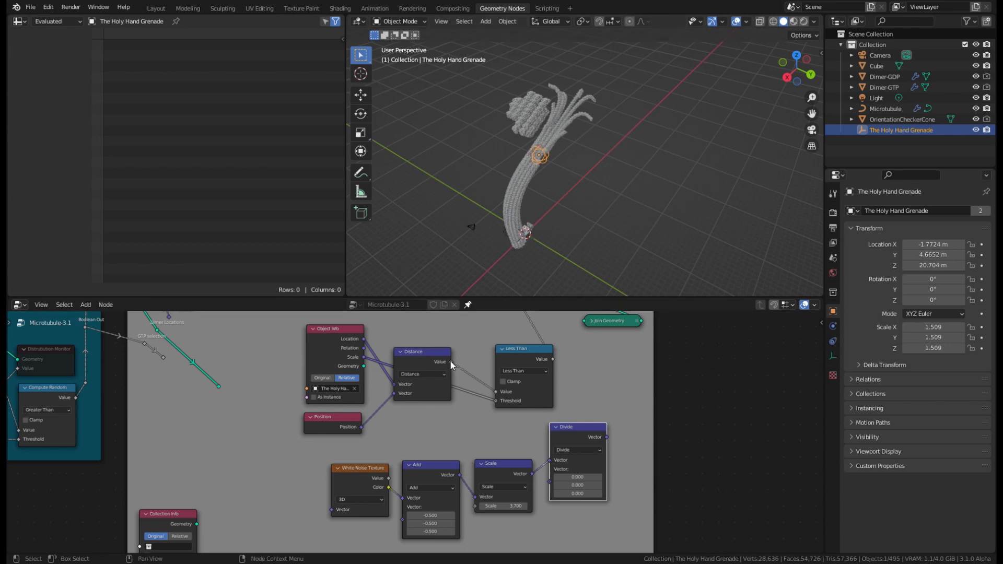
left_click_drag(450, 361, 549, 477)
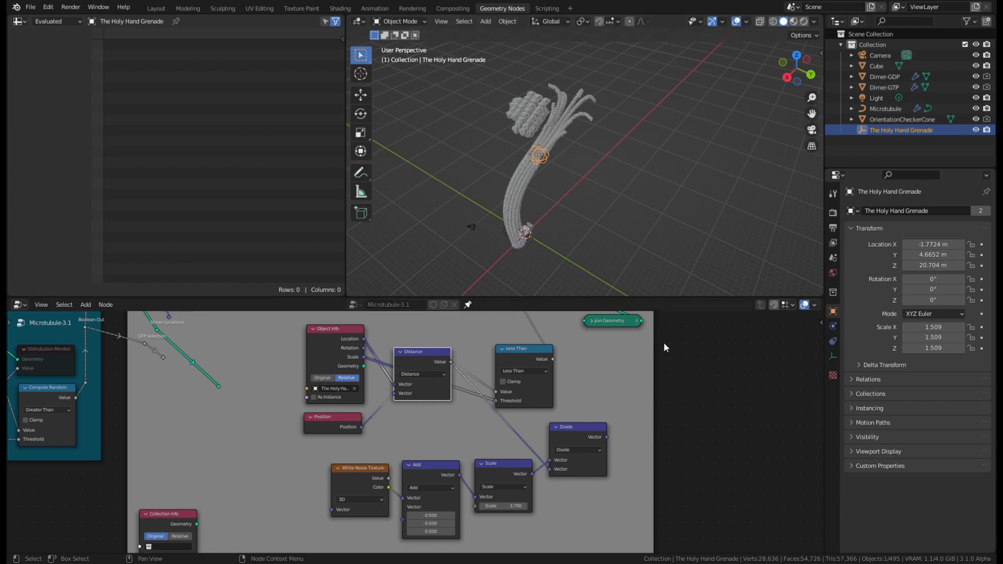
middle_click_drag(643, 345, 608, 378)
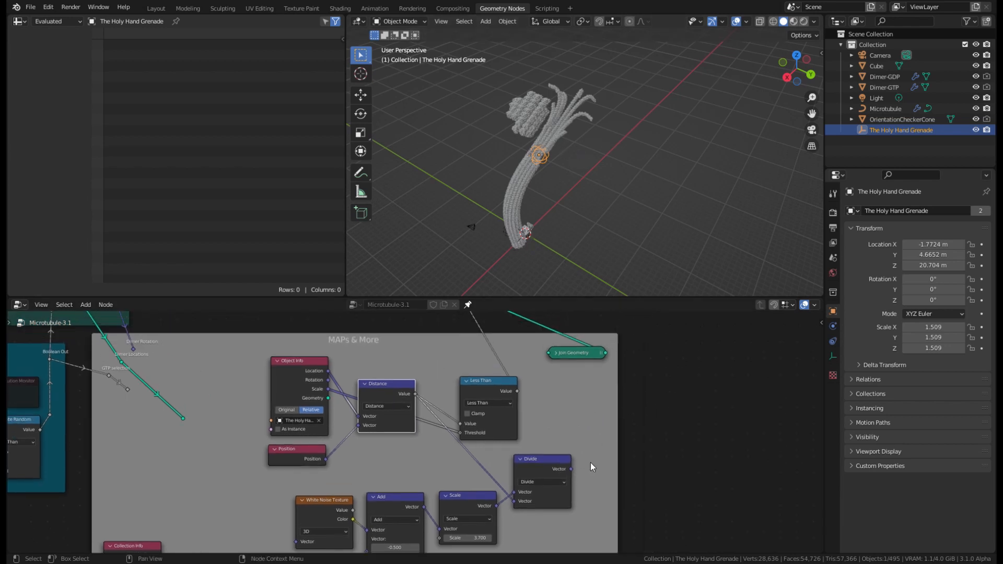
left_click_drag(571, 469, 431, 410)
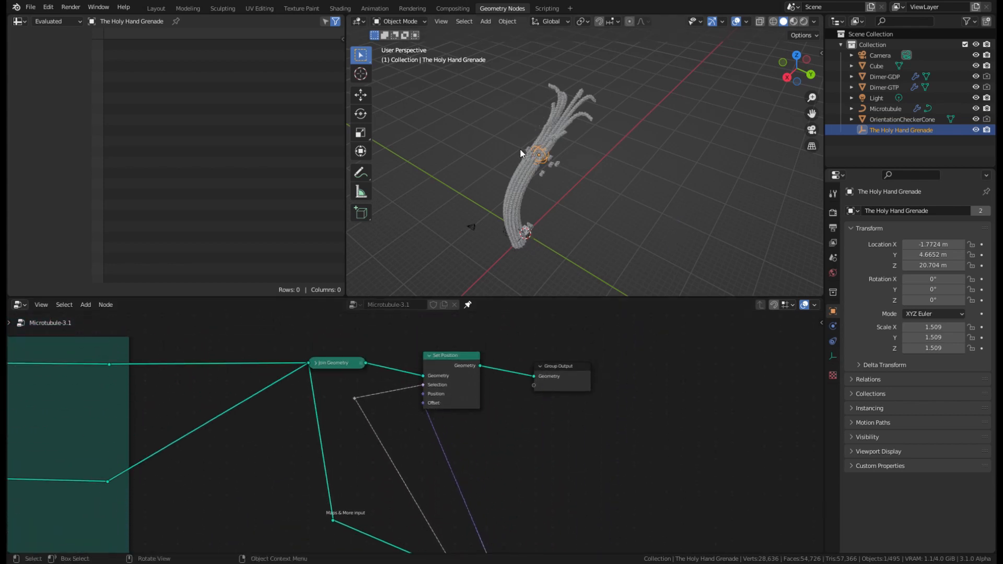
Scale the Empty uniformly to about -3.556 and raise the noise Scale node's factor to 18.900.
middle_click_drag(517, 157, 664, 183)
key("s")
left_click(661, 164)
scroll(495, 452, "down", 4)
middle_click_drag(494, 453, 454, 243)
scroll(387, 530, "up", 4)
middle_click_drag(388, 530, 363, 474)
left_click_drag(386, 470, 466, 470)
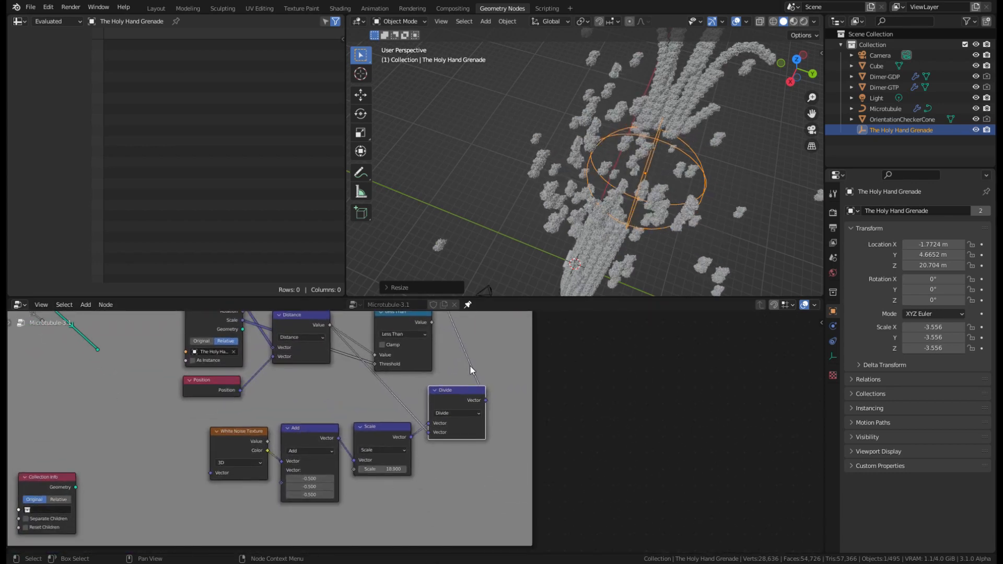
Move the Empty to about X -1.113 m, Y 4.194 m, Z 20.844 m and raise the noise Scale node's factor to 43.600.
middle_click_drag(611, 228, 543, 207)
key("g")
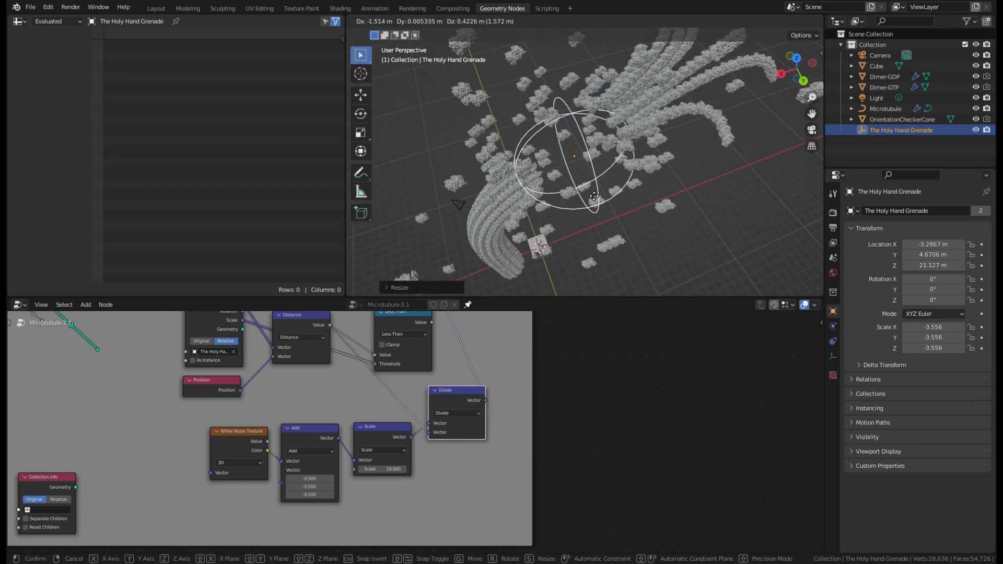
left_click(556, 205)
left_click_drag(396, 470, 526, 470)
Move the Empty across the microtubule in two moves, to about X 0.165 m, Y 3.268 m, Z 20.380 m.
middle_click_drag(501, 209, 571, 188)
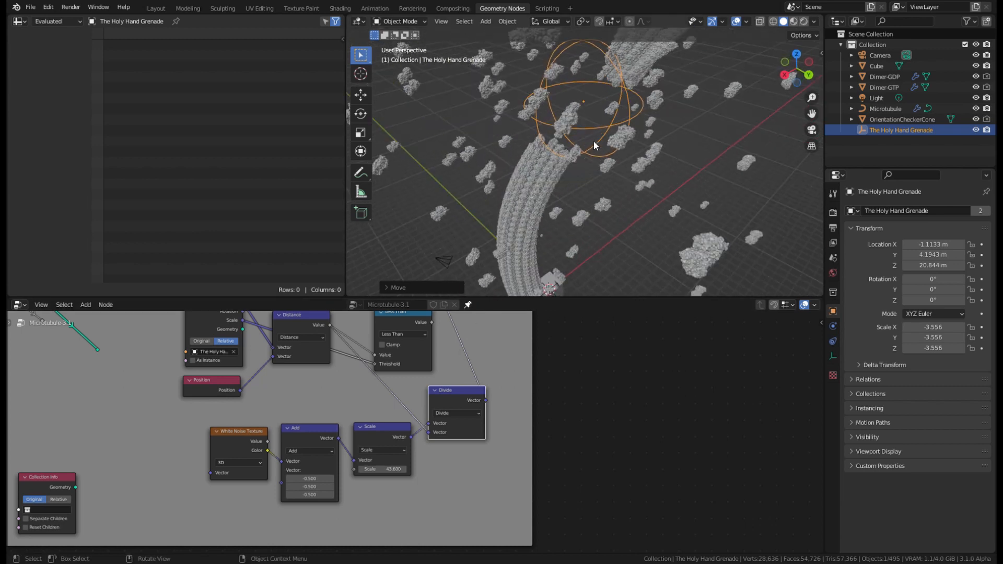
key("g")
left_click(598, 101)
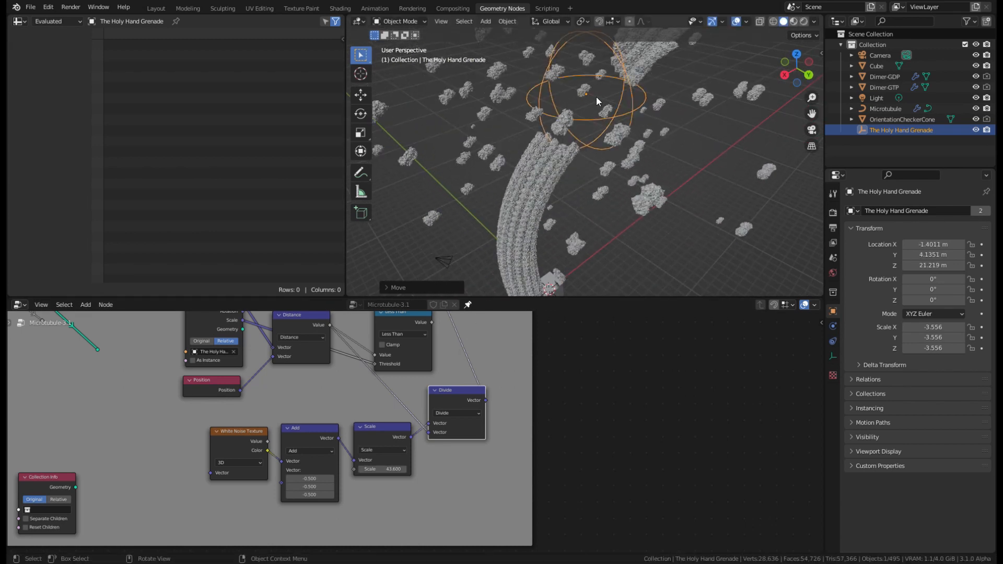
middle_click_drag(598, 101, 632, 156)
key("g")
left_click(677, 192)
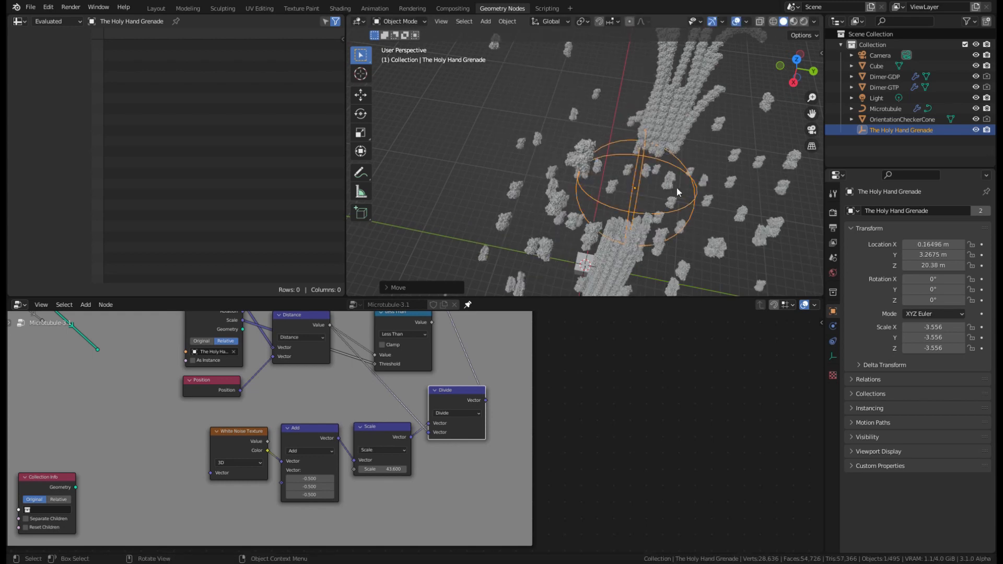
Scale the Empty to about -2.599 and move it to the microtubule's side at about X -3.894 m, Y 4.800 m, Z 20.083 m.
key("s")
left_click(701, 195)
middle_click_drag(682, 186, 621, 157)
key("g")
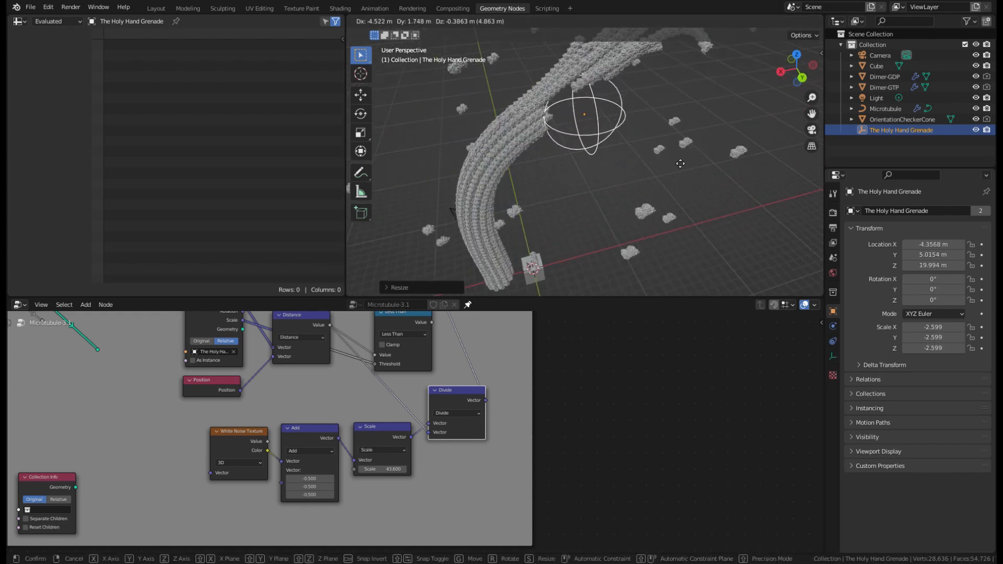
left_click(668, 161)
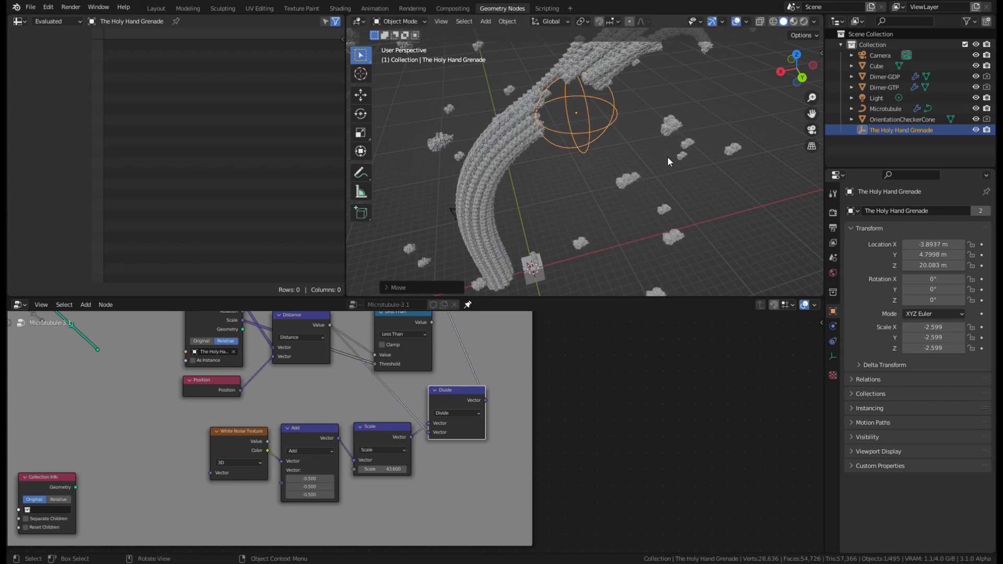
Switch the 3D viewport to rendered shading to inspect the scattered dimers with their materials.
middle_click_drag(668, 161, 641, 98)
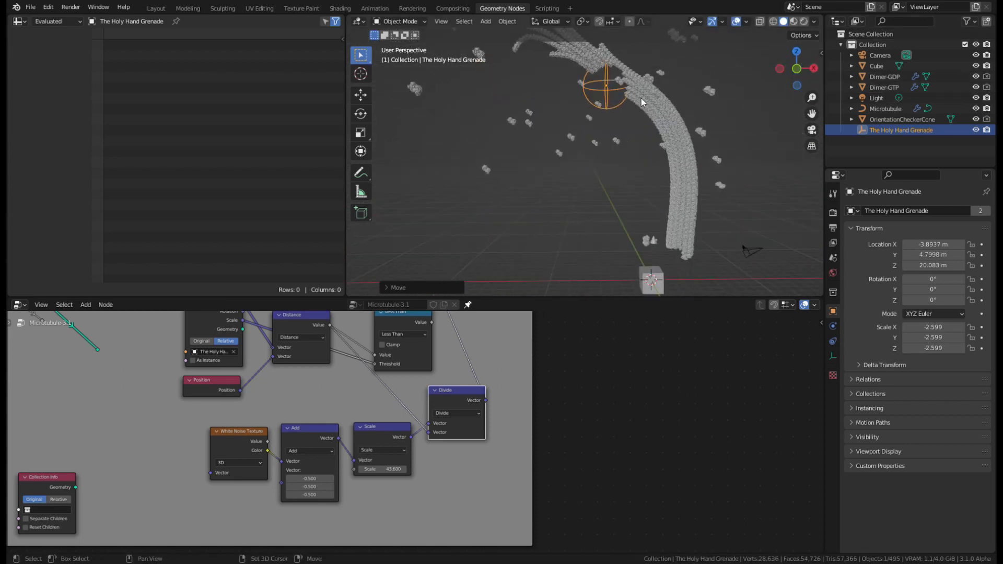
scroll(641, 98, "up", 4)
left_click(804, 22)
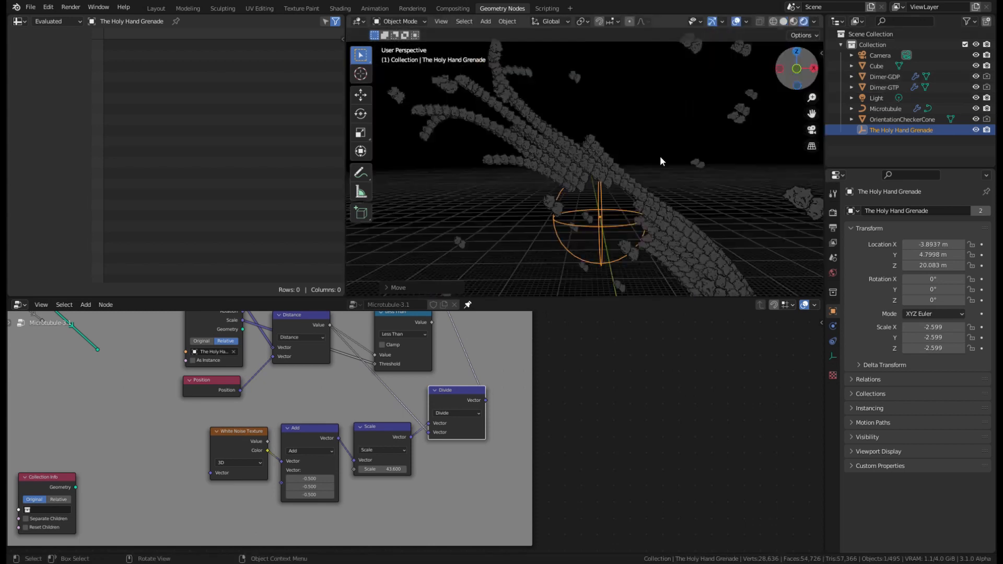
mouse_move(660, 155)
middle_mouse_down()
mouse_move(647, 161)
mouse_move(682, 157)
mouse_move(531, 199)
mouse_move(555, 174)
mouse_move(620, 177)
mouse_move(677, 196)
mouse_move(694, 225)
mouse_move(691, 246)
mouse_move(674, 206)
mouse_move(648, 187)
mouse_move(472, 162)
mouse_move(635, 156)
middle_mouse_up()
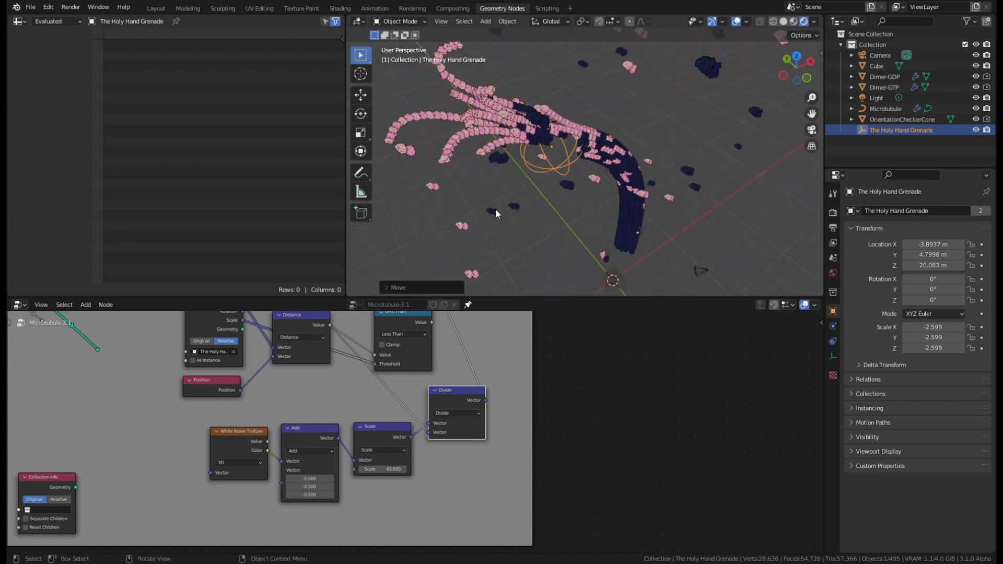
Move the Empty down along the microtubule to about X 1.687 m, Y 2.051 m, Z 16.332 m.
middle_click_drag(303, 365, 328, 434)
middle_click_drag(585, 211, 453, 65)
key("g")
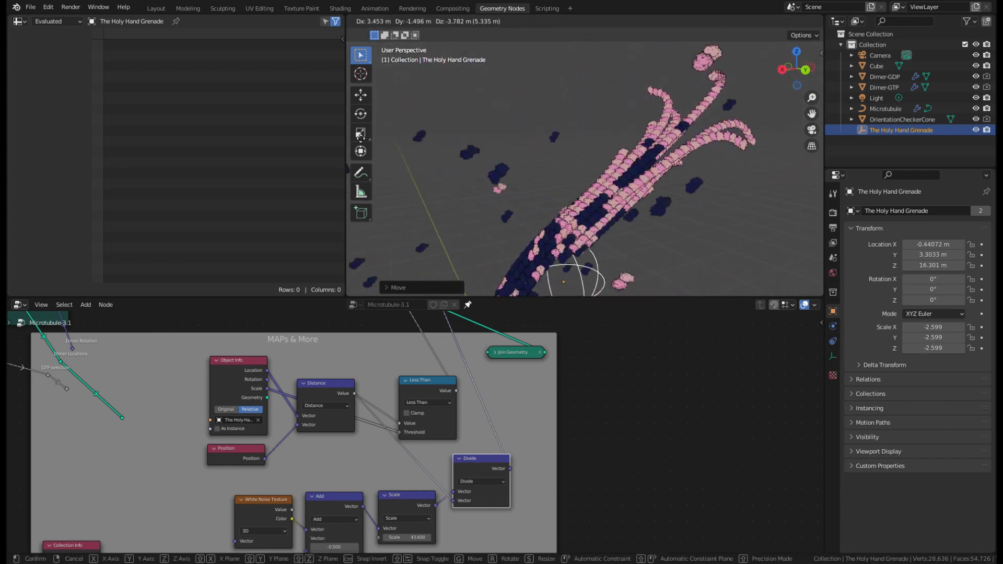
left_click(689, 193)
middle_click_drag(690, 193, 525, 222)
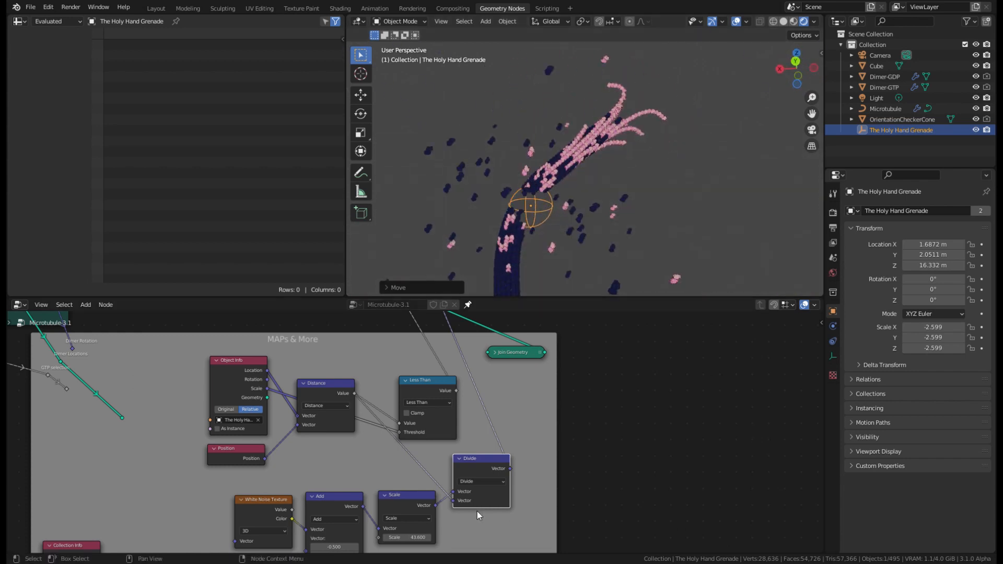
scroll(495, 468, "down", 3)
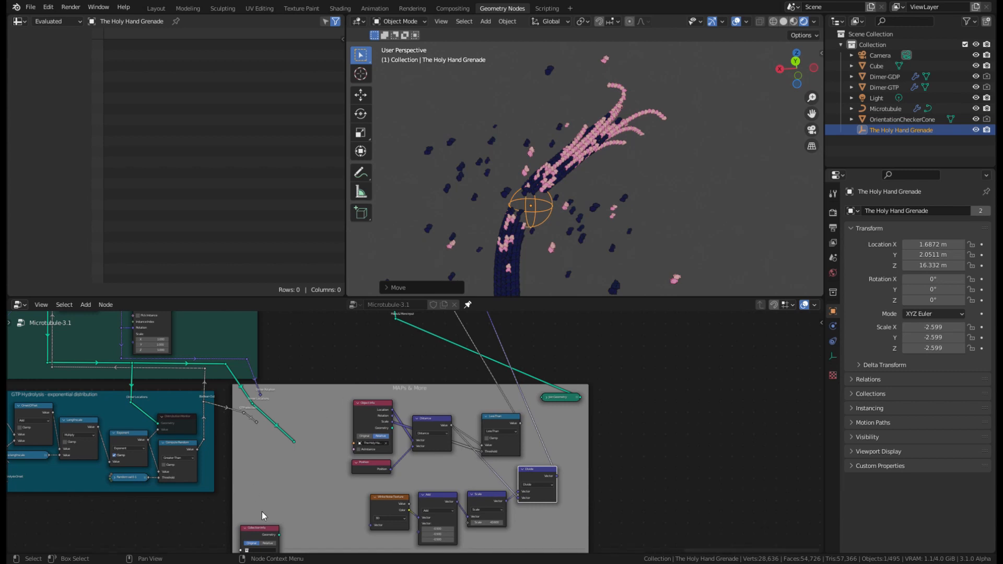
middle_click_drag(653, 347, 620, 442)
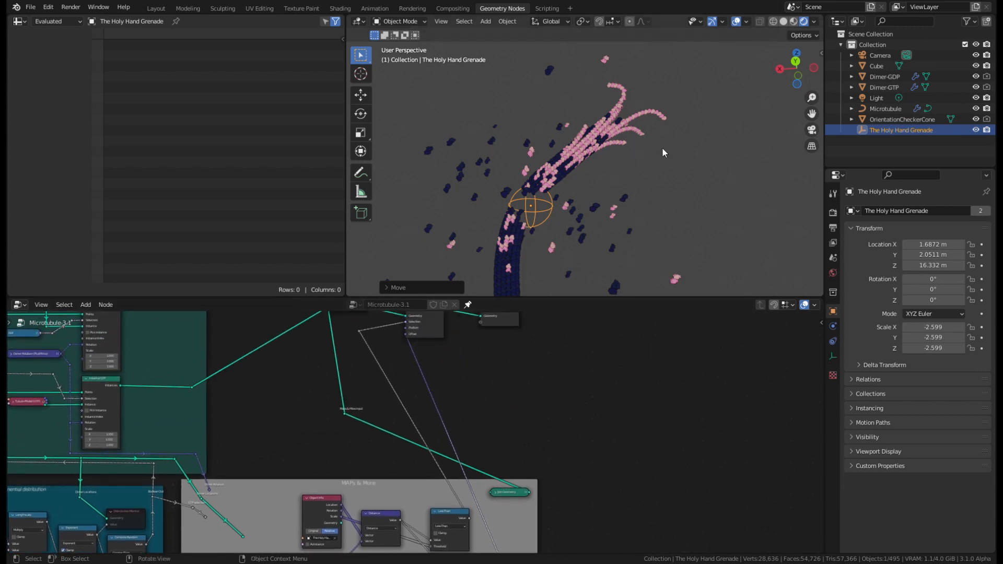
scroll(562, 183, "up", 1)
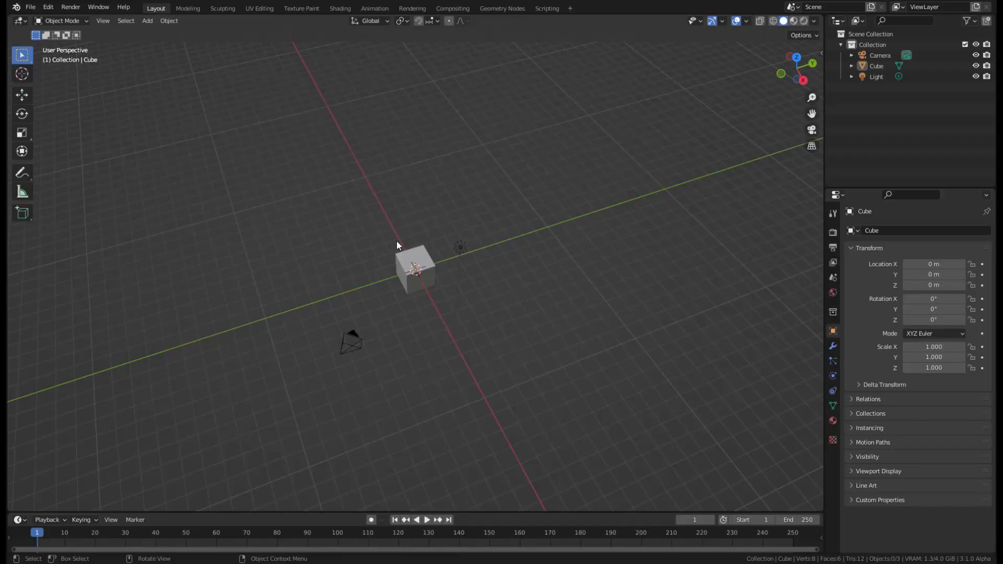
Delete the default cube from the new scene.
scroll(396, 240, "up", 5)
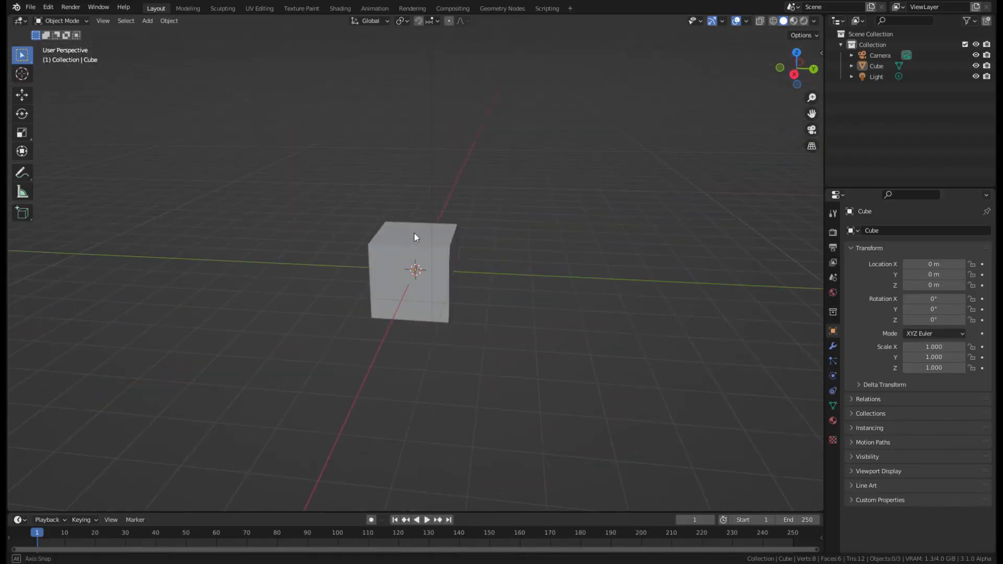
middle_click_drag(414, 232, 483, 252)
scroll(481, 252, "down", 5)
mouse_move(428, 271)
middle_mouse_down()
mouse_move(398, 259)
mouse_move(418, 275)
middle_mouse_up()
scroll(405, 268, "up", 3)
left_click(424, 275)
key("Delete")
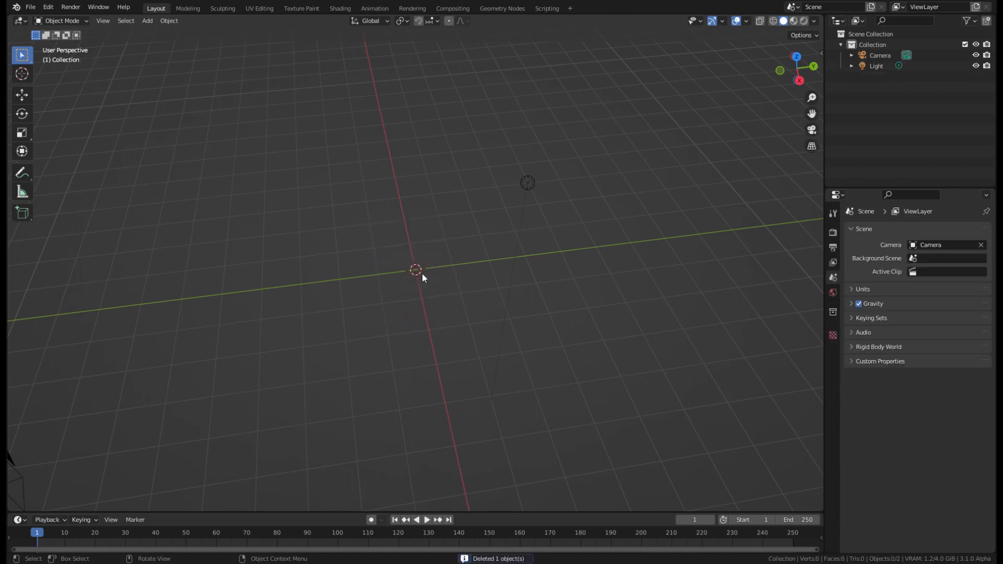
Add an ico sphere mesh at the origin of the empty scene.
left_click(147, 21)
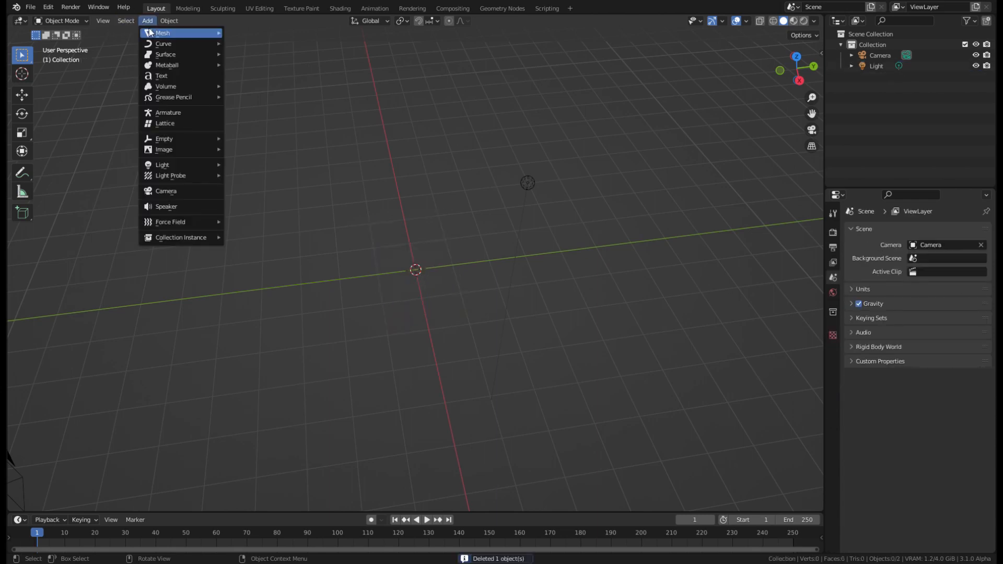
mouse_move(198, 33)
left_click(255, 75)
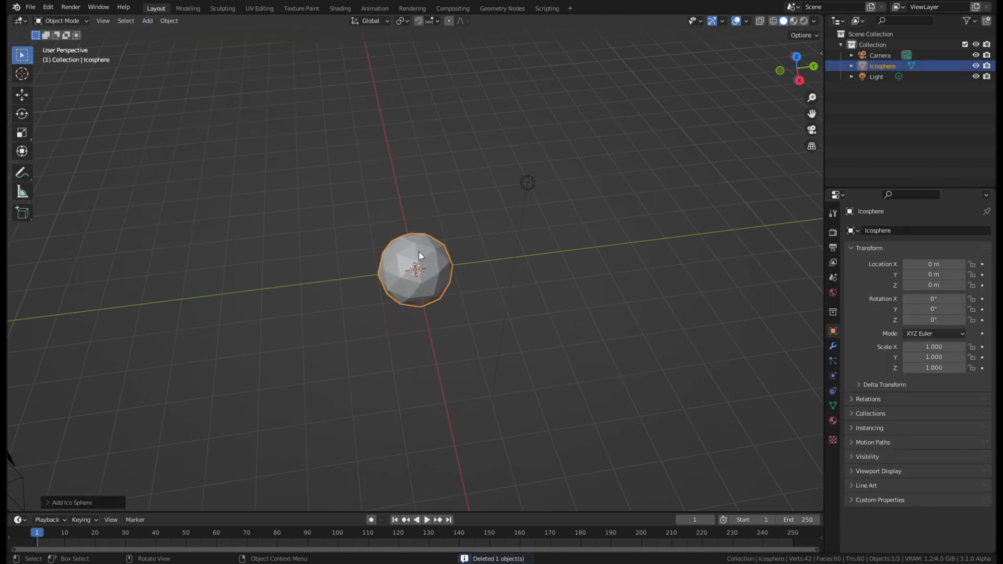
middle_click_drag(409, 222, 493, 177)
Set the ico sphere's dimensions to 22 m in X, Y and Z.
key("n")
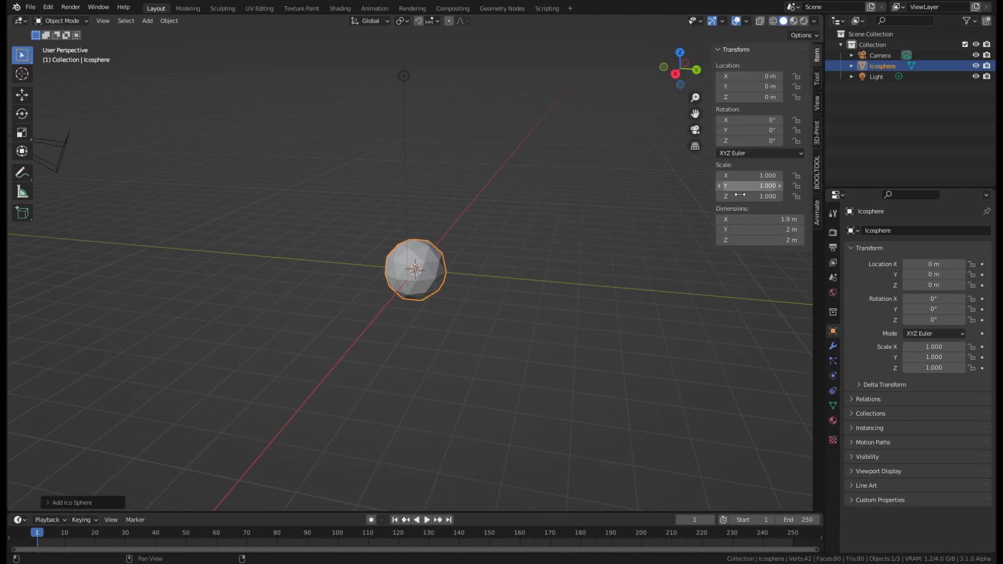
left_click(762, 219)
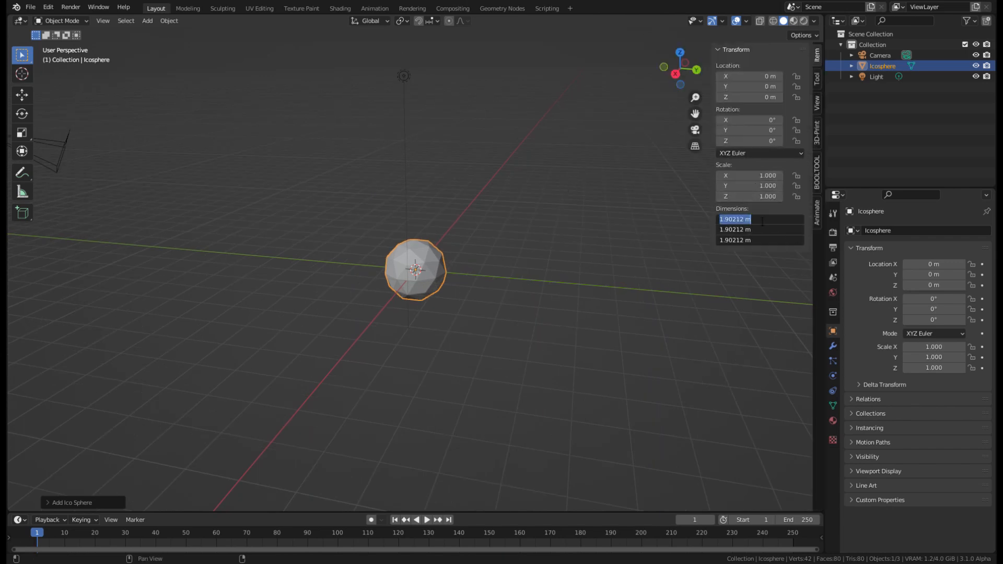
type("22")
key("Return")
scroll(515, 268, "down", 5)
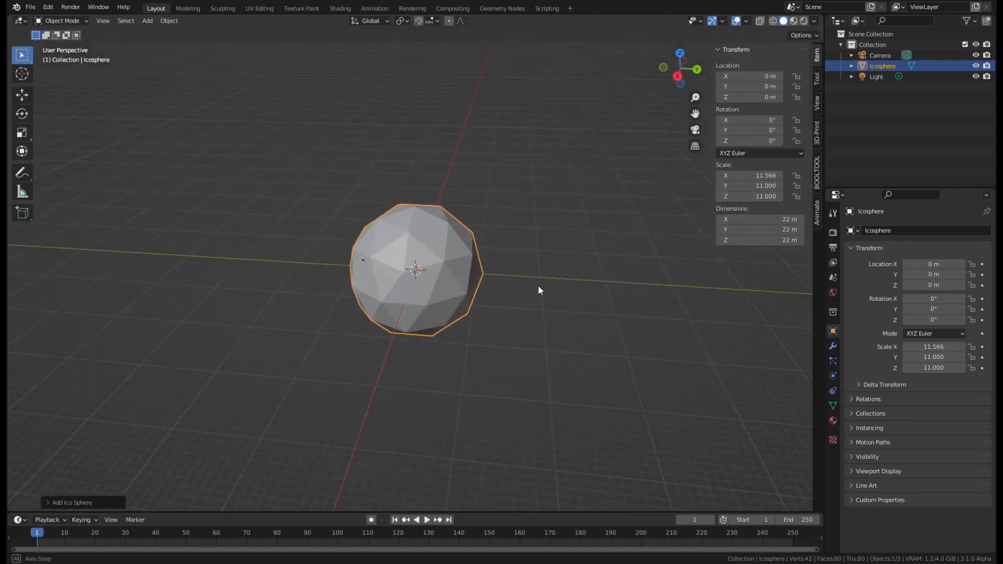
middle_click_drag(539, 286, 551, 315)
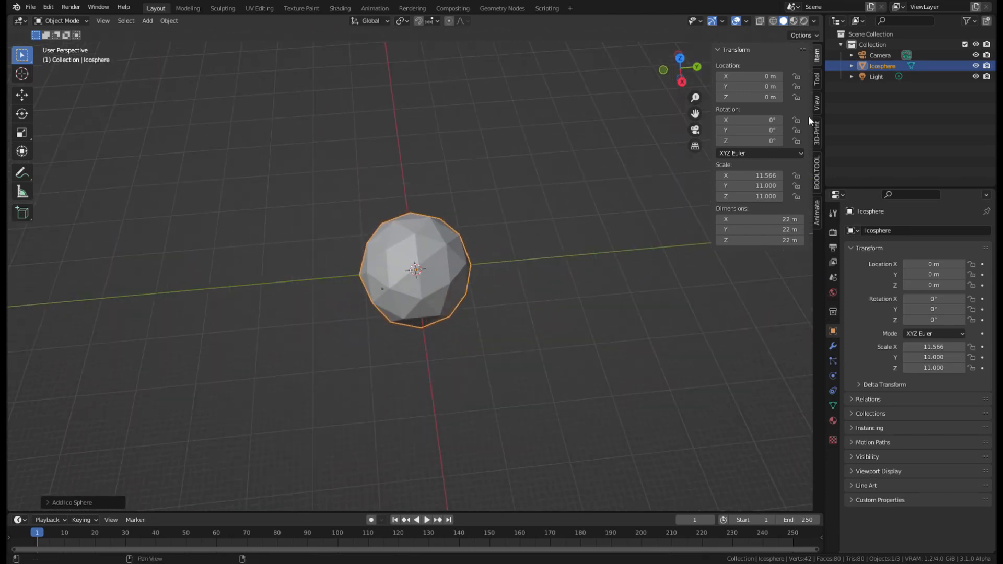
Rename the ico sphere object to Centrosome.
double_click(879, 65)
type("Centrosome")
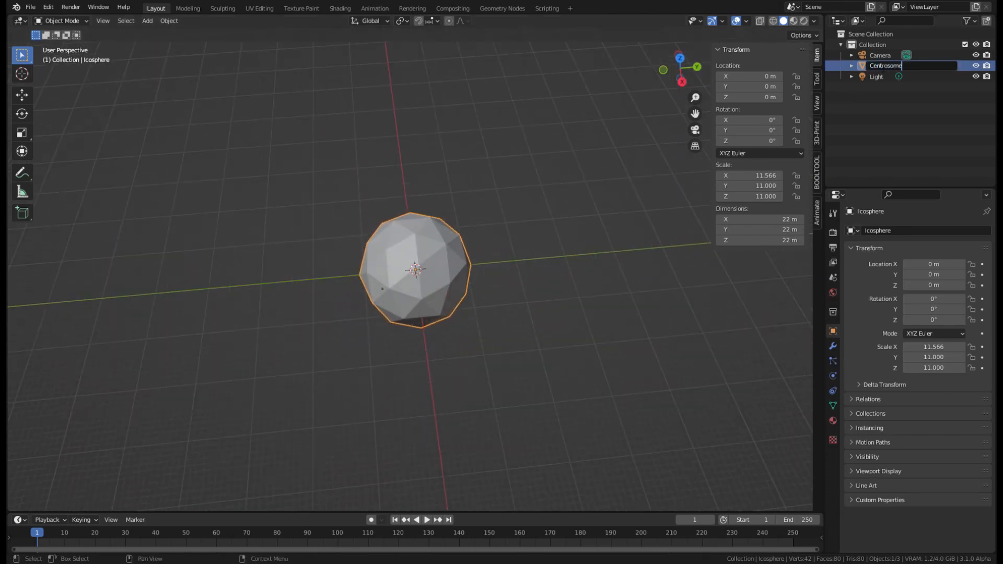
key("Return")
middle_click_drag(366, 235, 443, 253)
scroll(479, 234, "up", 2)
scroll(512, 230, "down", 3)
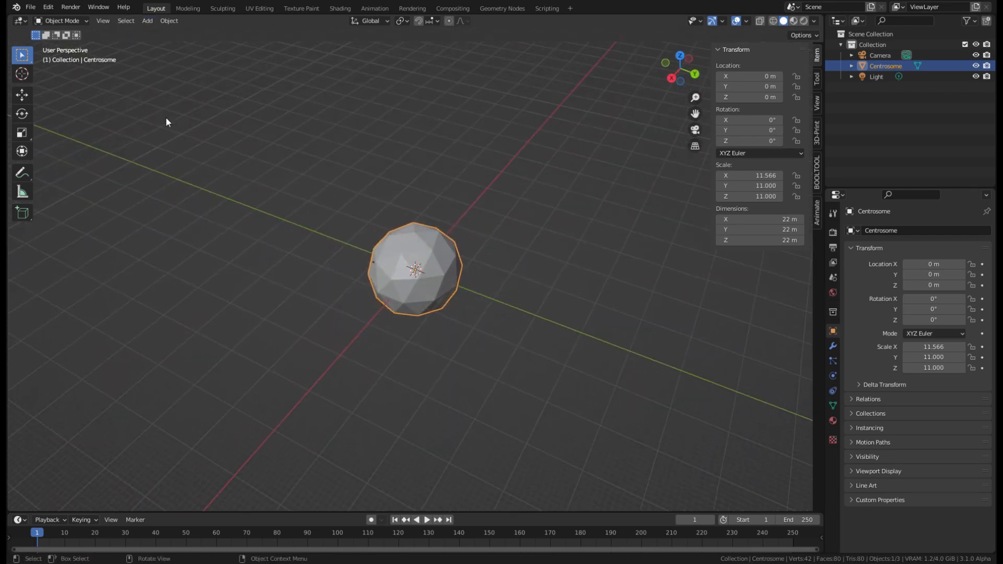
middle_click_drag(315, 203, 237, 215)
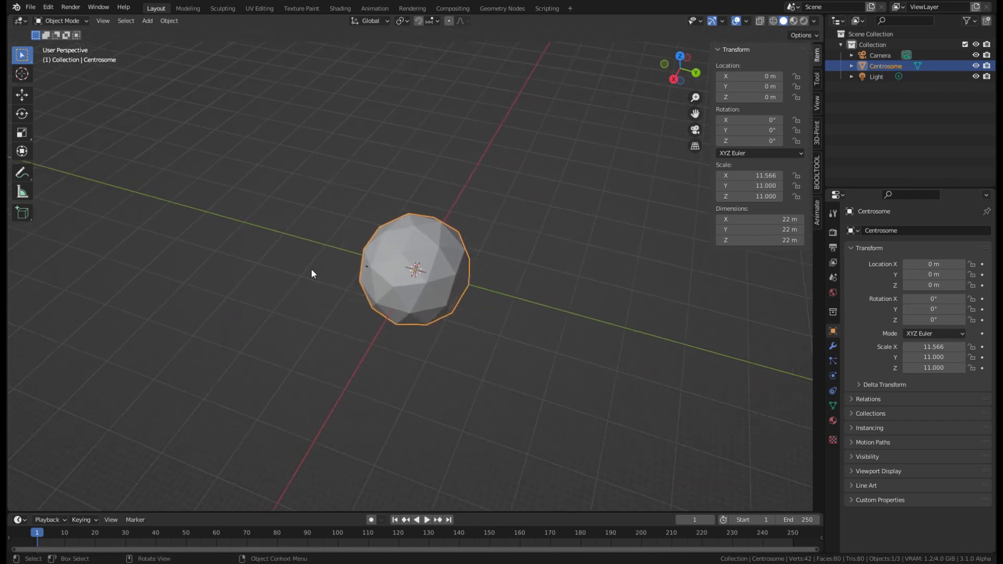
middle_click_drag(311, 274, 425, 287)
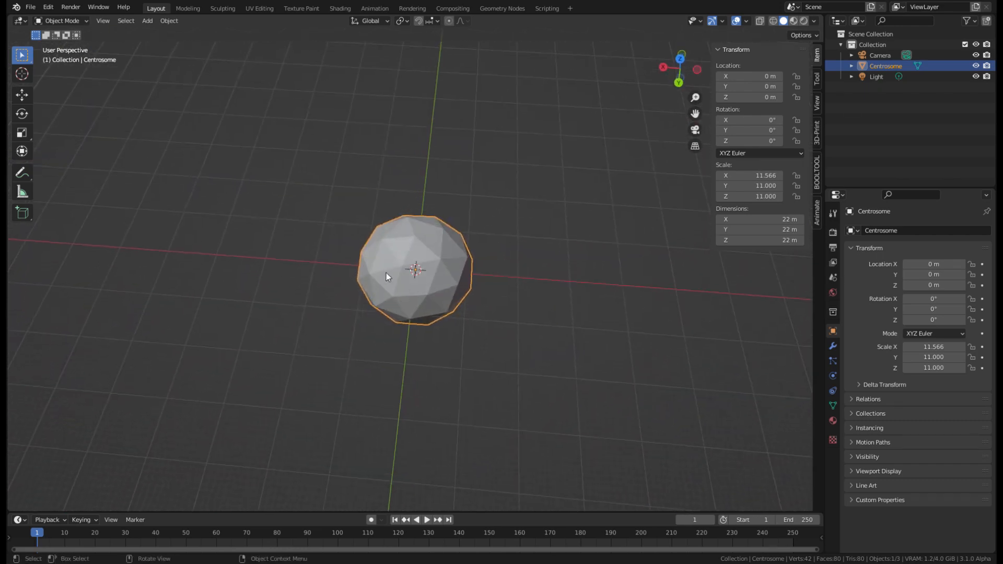
scroll(384, 268, "down", 4)
middle_click_drag(378, 253, 356, 230)
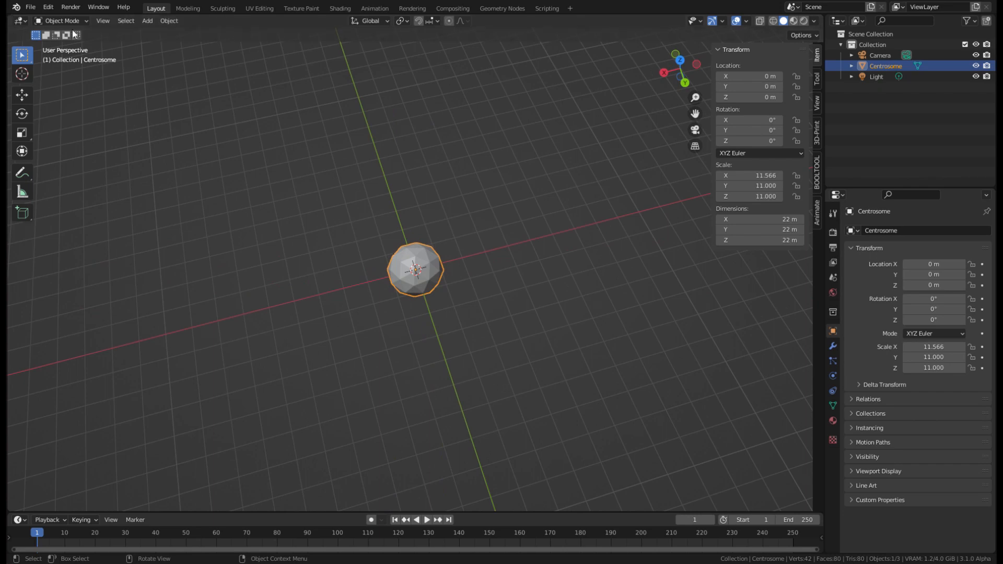
Split the 3D viewport to show the Ucaryot asset library and append its Microtubule asset to the scene.
left_click_drag(12, 22, 246, 105)
left_click(20, 21)
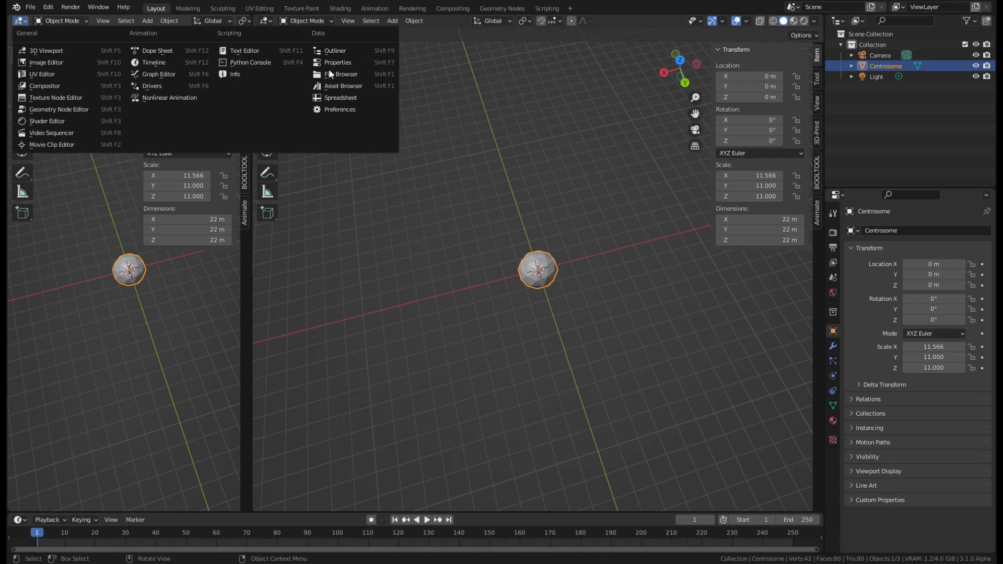
left_click(343, 86)
left_click(68, 37)
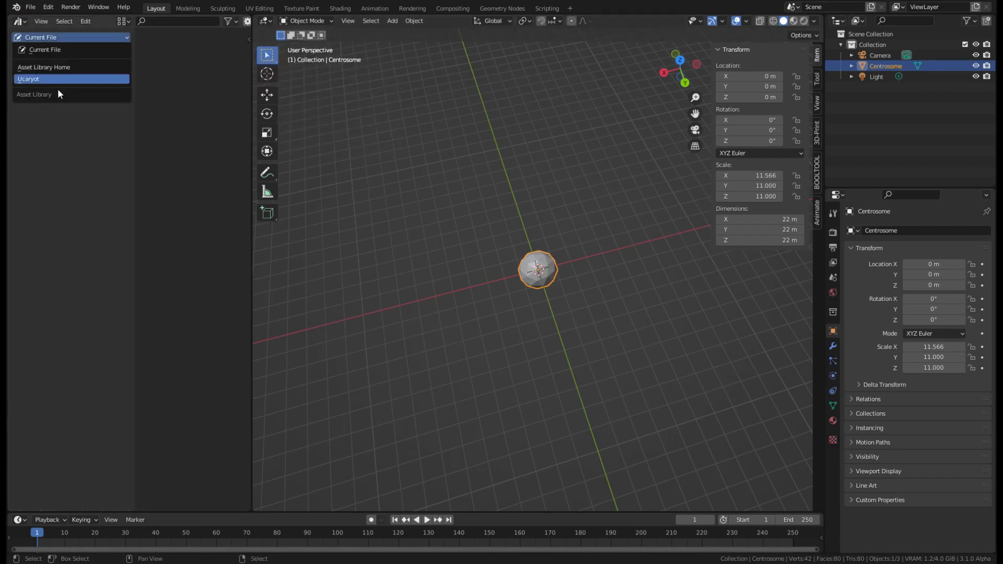
left_click(57, 79)
left_click_drag(181, 189, 431, 209)
middle_click_drag(433, 211, 451, 202)
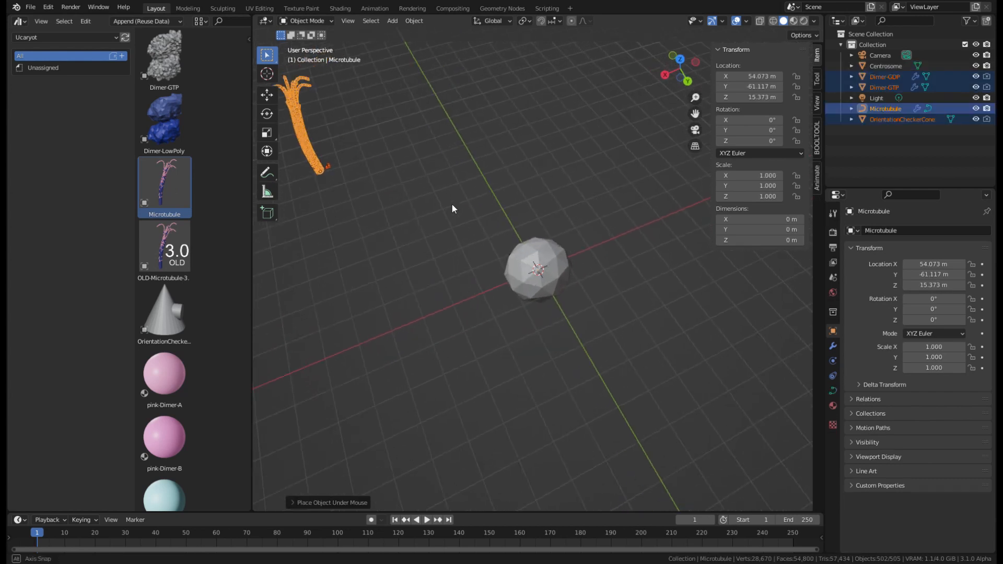
Select only the microtubule and bring it nearer the centrosome, leaving it standing clear of the sphere.
left_click_drag(339, 153, 319, 181)
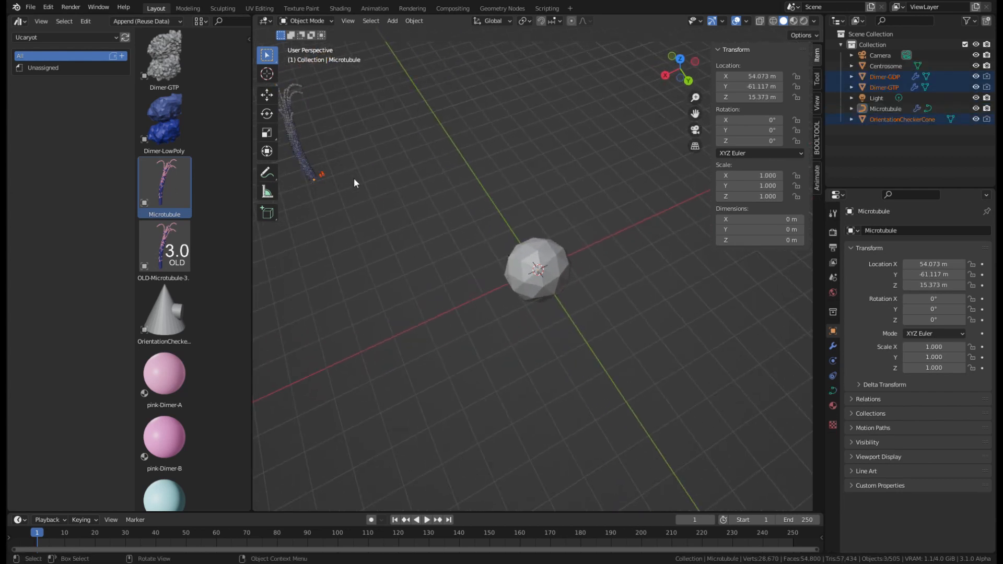
left_click(296, 139)
key("g")
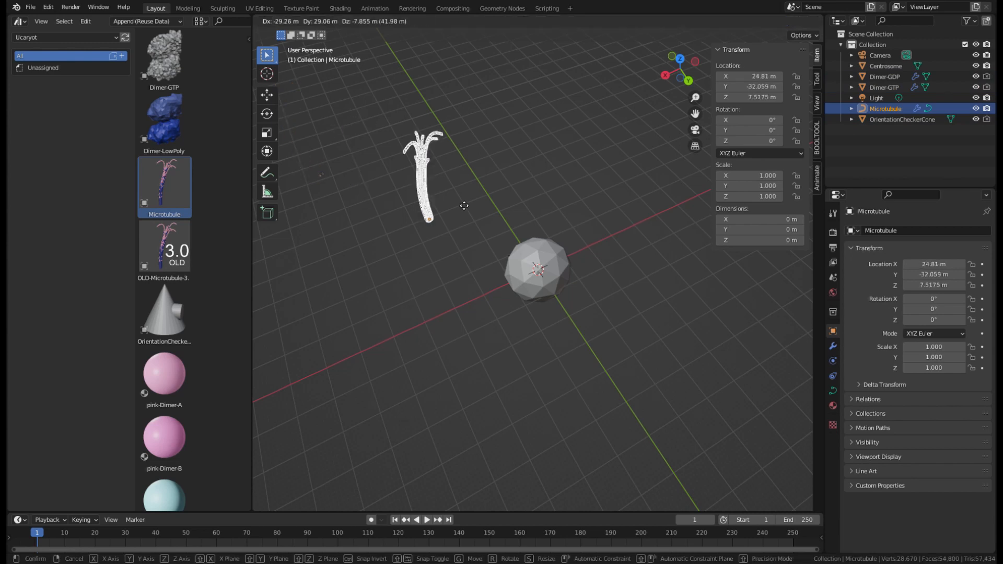
left_click(491, 217)
middle_click_drag(491, 217, 546, 167)
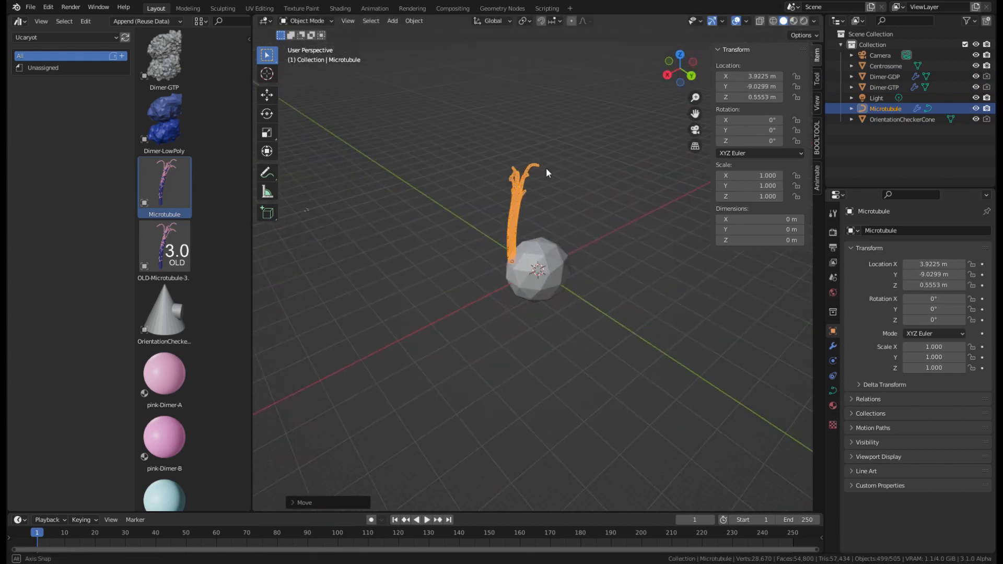
key("g")
left_click(484, 143)
middle_click_drag(483, 143, 458, 274)
Create a geometry node tree on the centrosome sphere in the Geometry Nodes workspace and name it Centrosome.
left_click(554, 262)
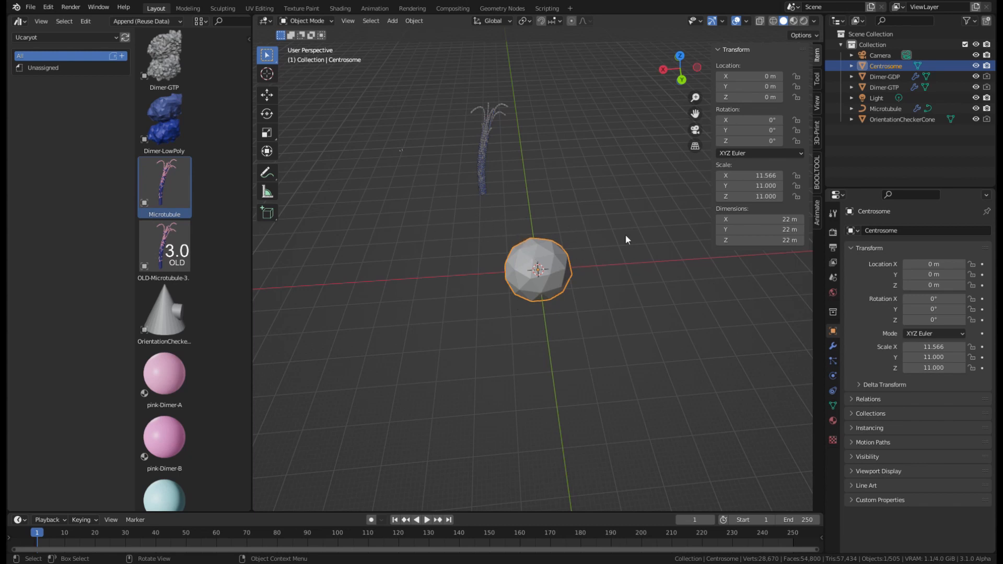
left_click(504, 8)
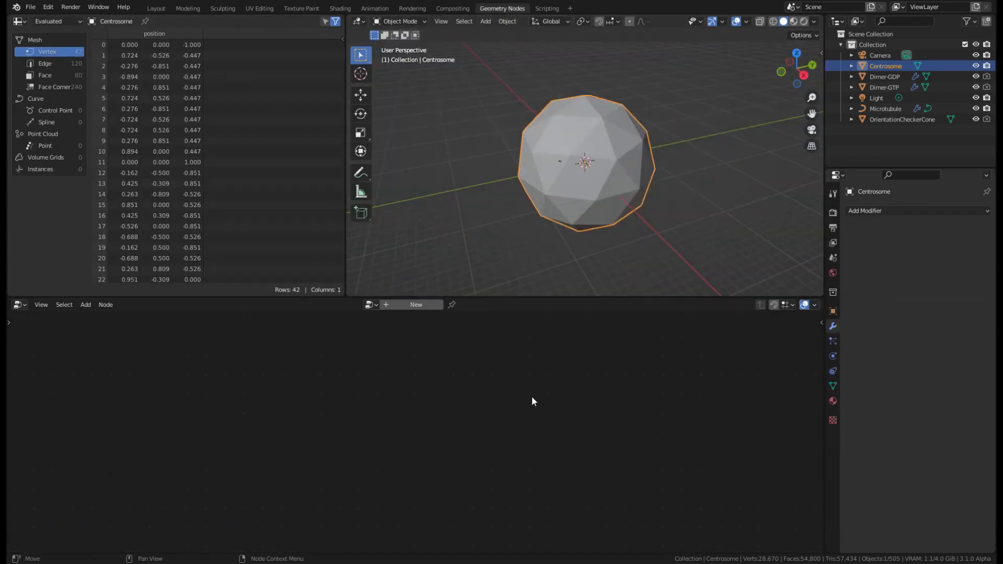
left_click(415, 305)
double_click(414, 304)
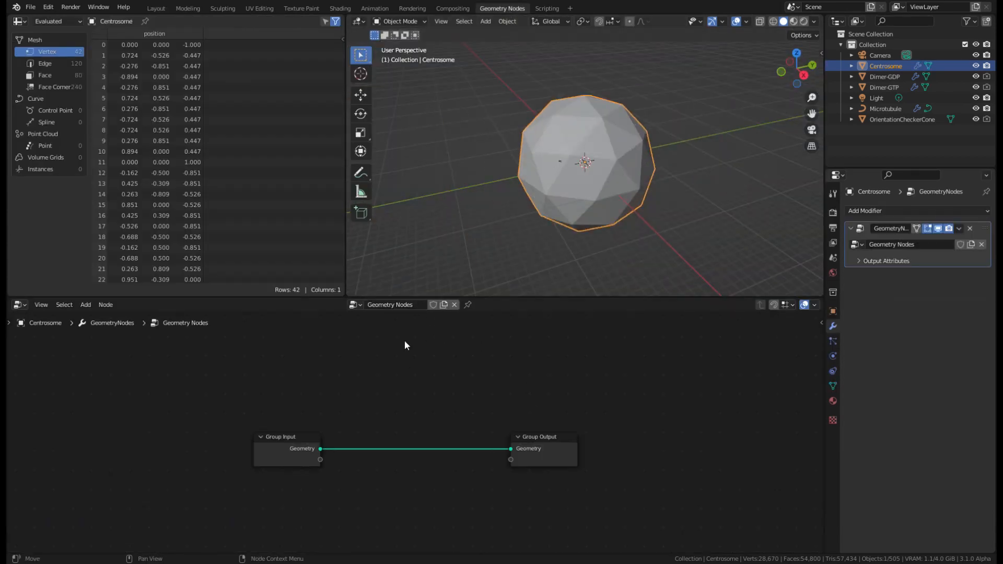
left_click(396, 305)
key("ctrl+a")
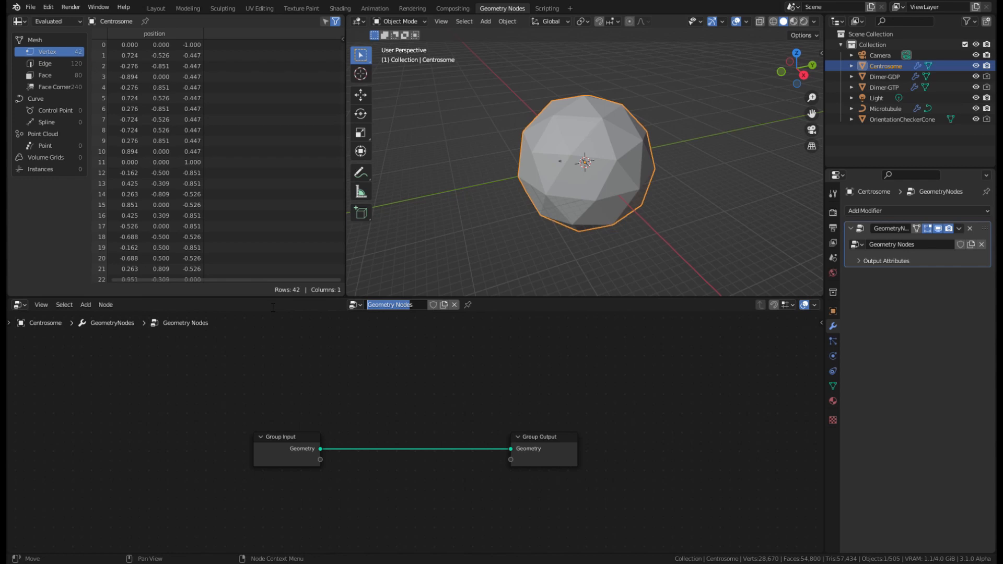
key("BackSpace")
type("Centrosome")
key("Return")
scroll(409, 459, "up", 1)
middle_click_drag(409, 459, 396, 390)
left_click(103, 317)
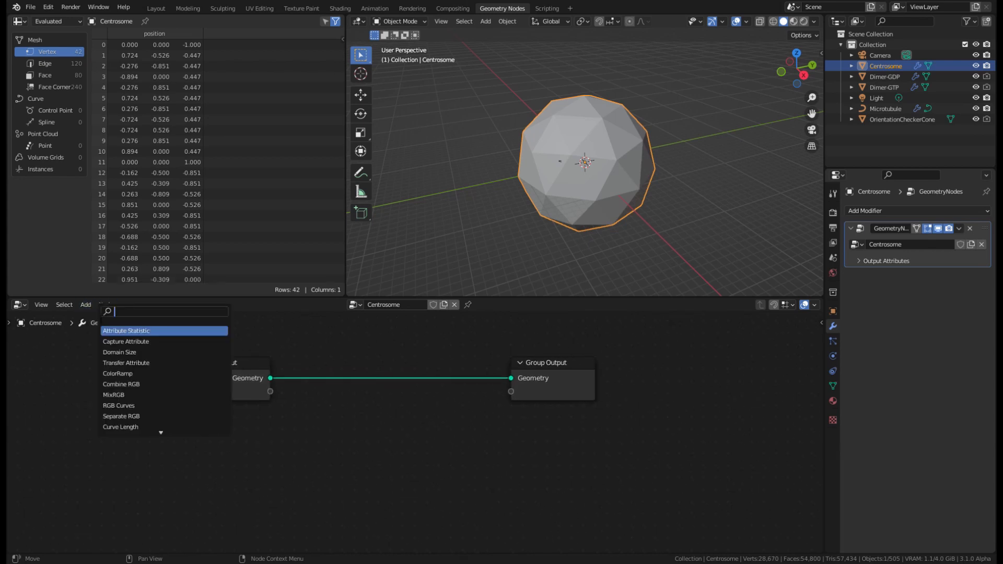
left_click(90, 304)
left_click(102, 317)
type("join")
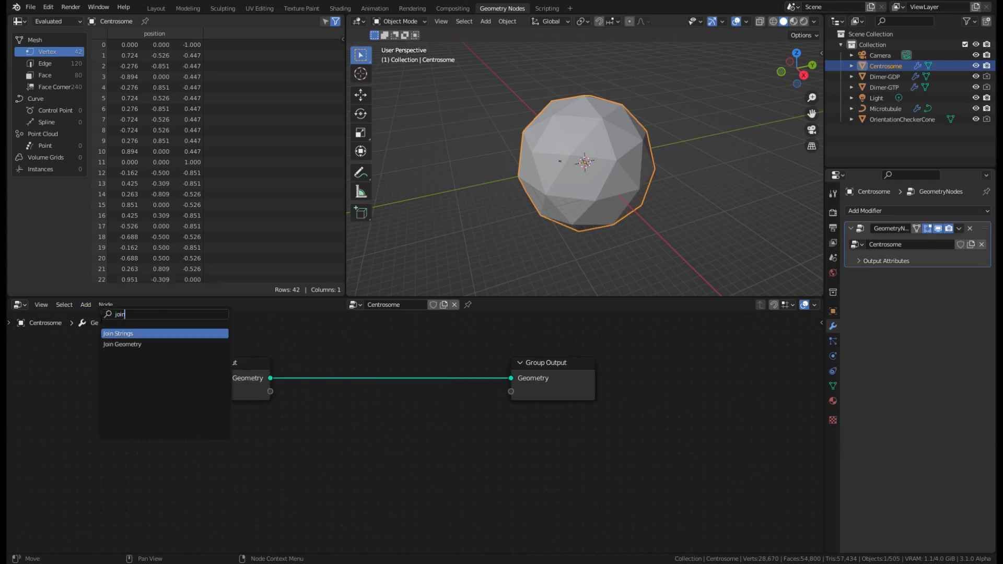
key("Return")
left_click(107, 381)
key("x")
left_click(85, 304)
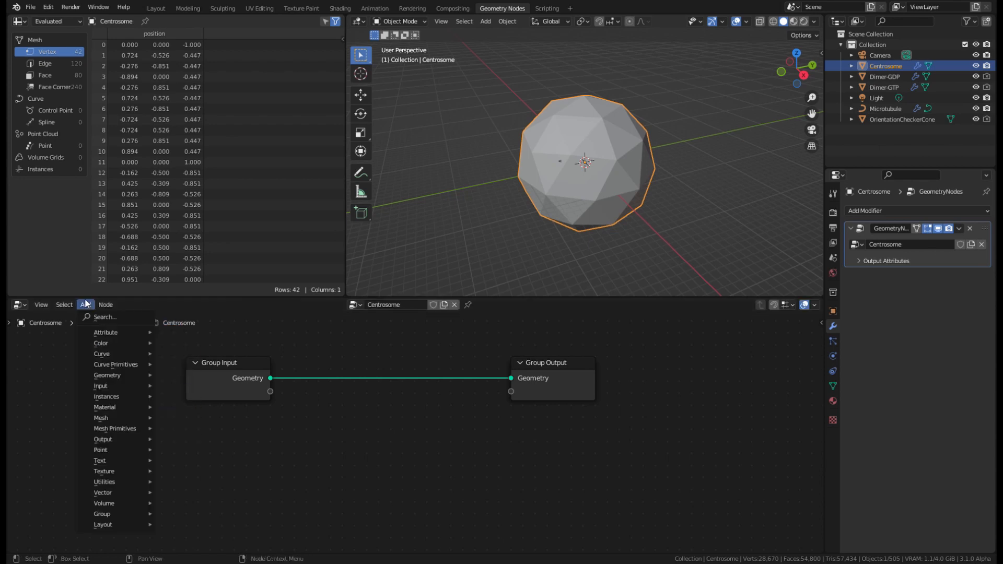
Add a Join Geometry node between Group Input and Group Output and space the nodes apart.
left_click_drag(270, 378, 410, 436)
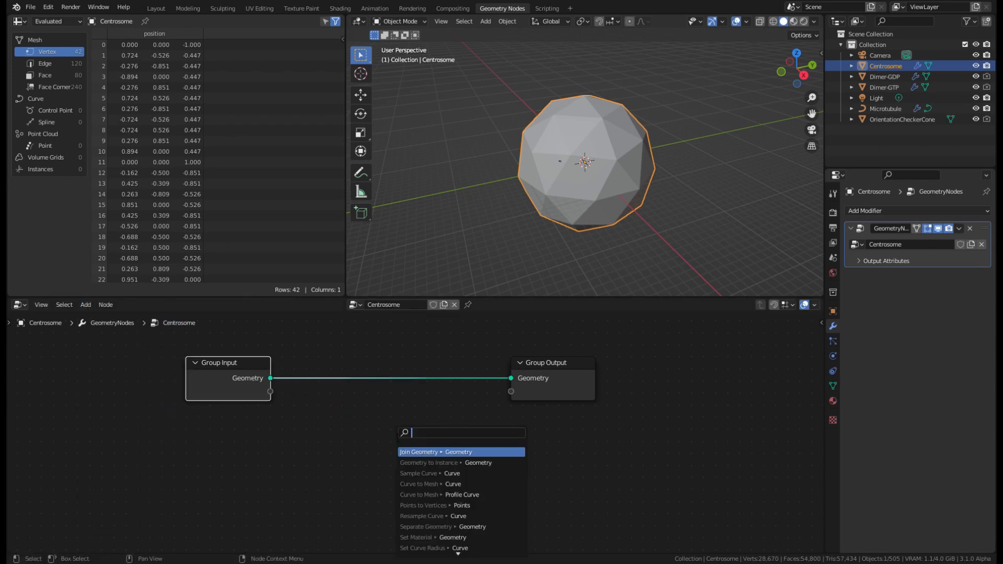
key("Return")
left_click(471, 433)
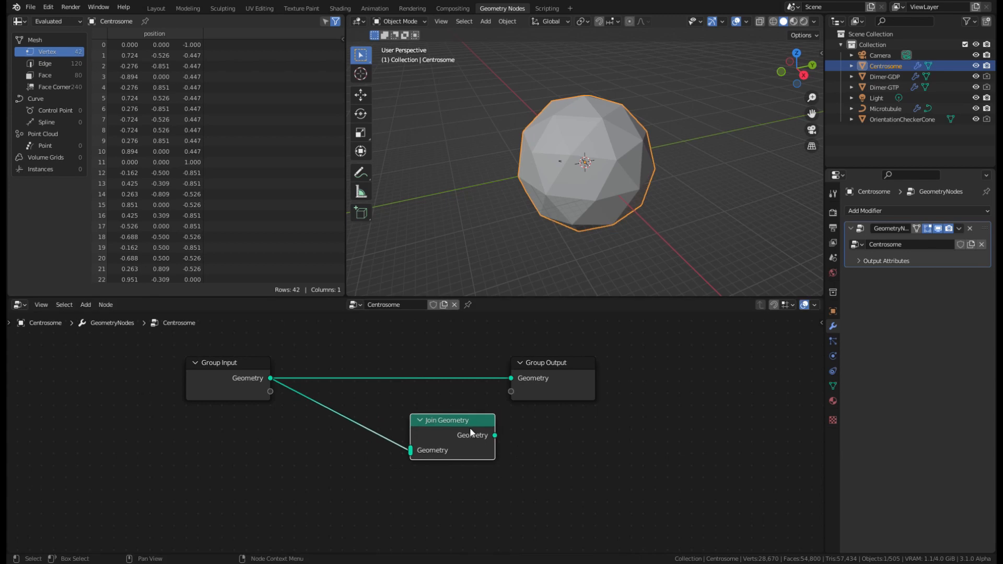
left_click_drag(495, 436, 510, 379)
middle_click_drag(466, 399, 514, 354)
left_click_drag(564, 334, 676, 337)
left_click_drag(541, 375, 633, 338)
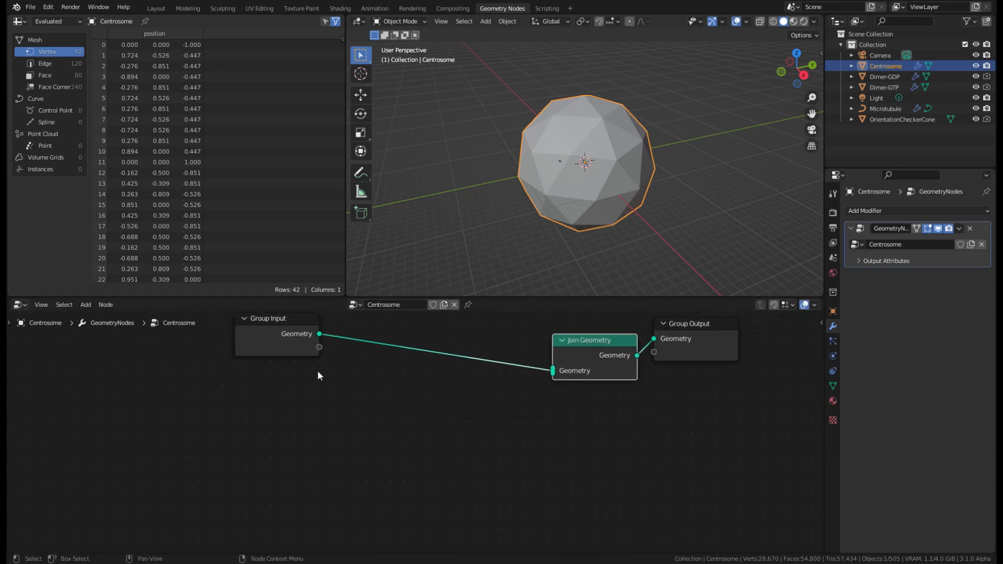
Add an Instance on Points node using the Group Input geometry as points and connect its instances to Join Geometry.
left_click(85, 305)
left_click_drag(319, 334, 388, 393)
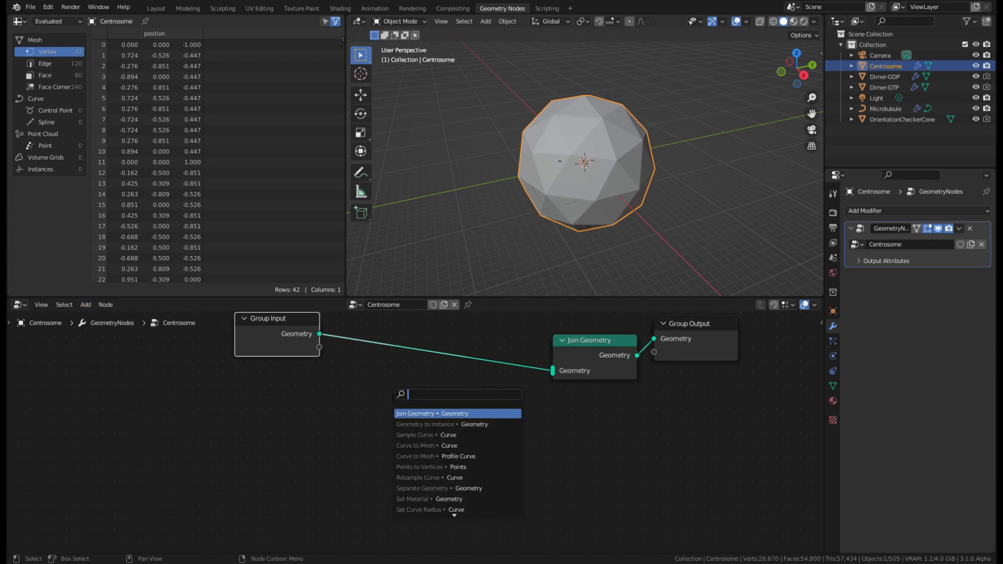
type("insta")
key("Return")
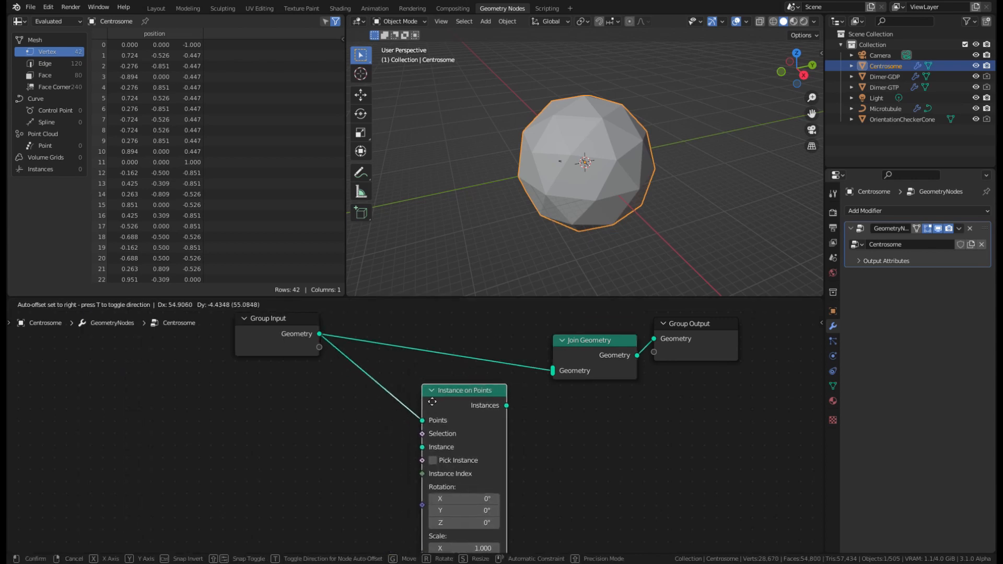
left_click(512, 406)
left_click_drag(518, 407, 553, 370)
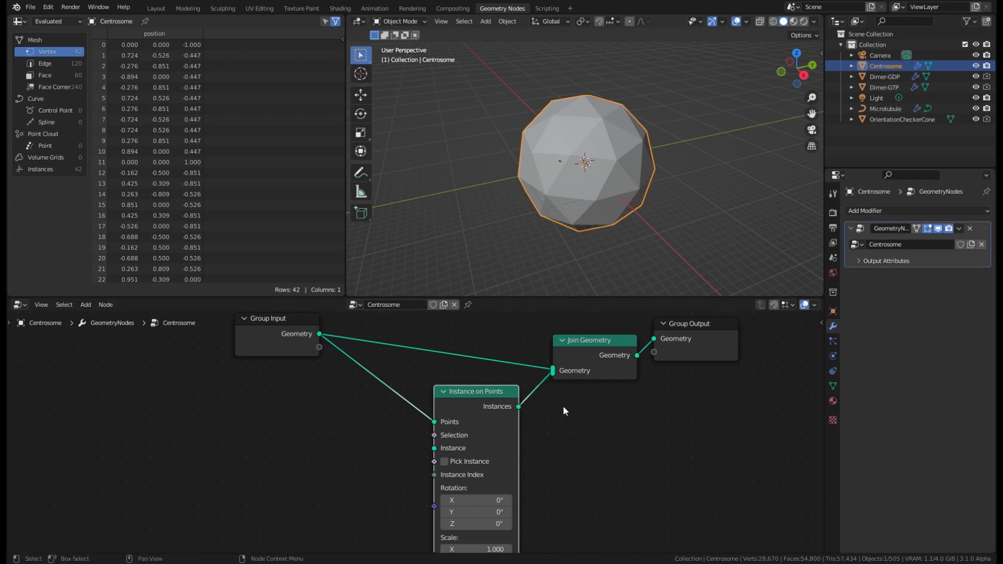
scroll(545, 382, "left", 3)
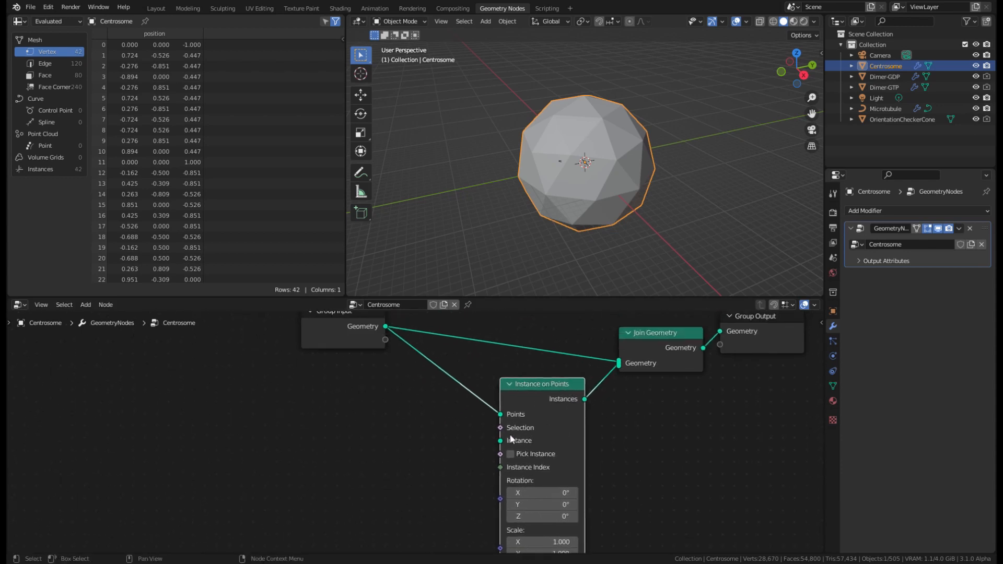
left_click_drag(500, 441, 272, 434)
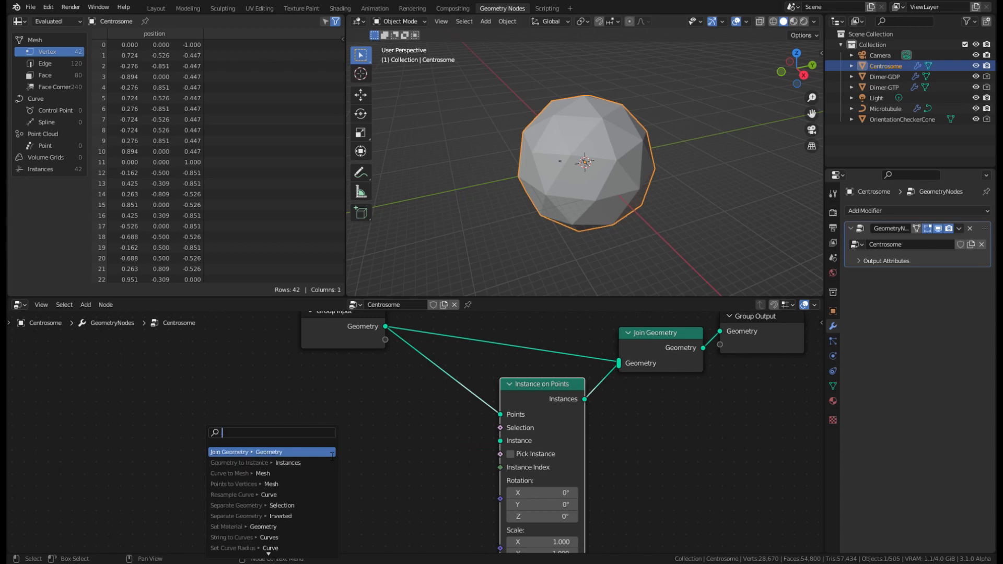
type("poly")
key("BackSpace")
key("BackSpace")
key("BackSpace")
key("BackSpace")
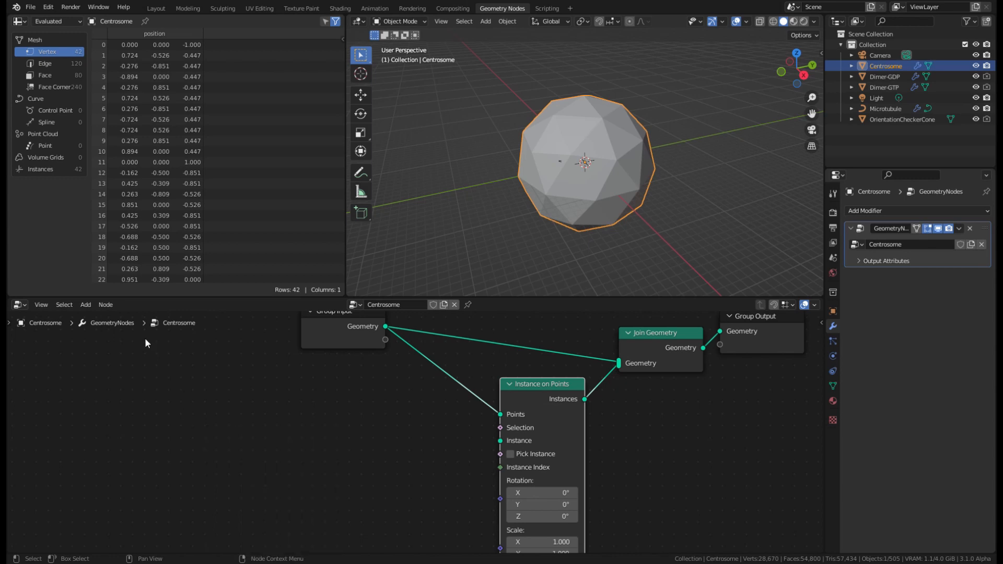
Add a Curve Line node, connect its curve to the Instance input of Instance on Points, and set its end Z to -20 m.
left_click(86, 305)
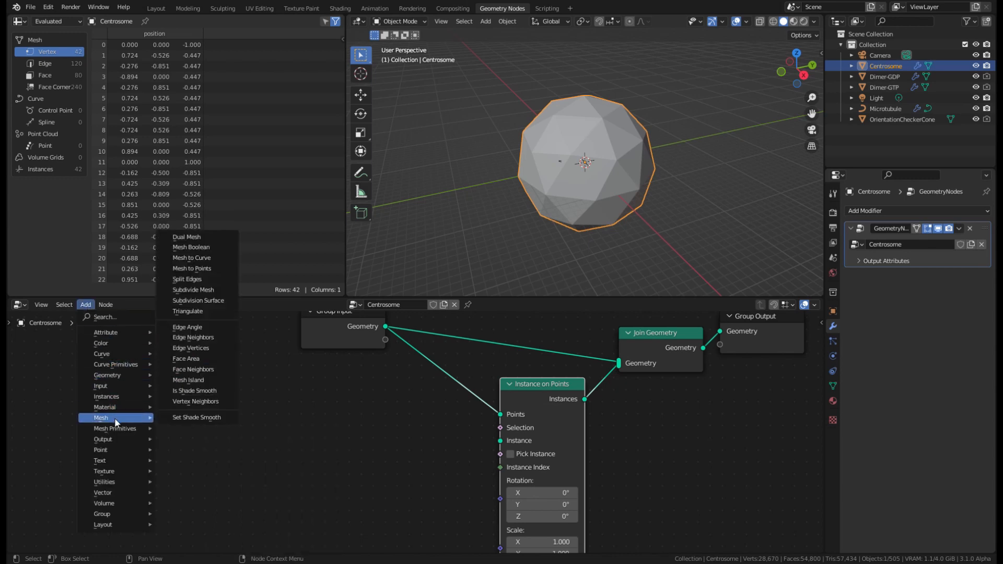
mouse_move(126, 368)
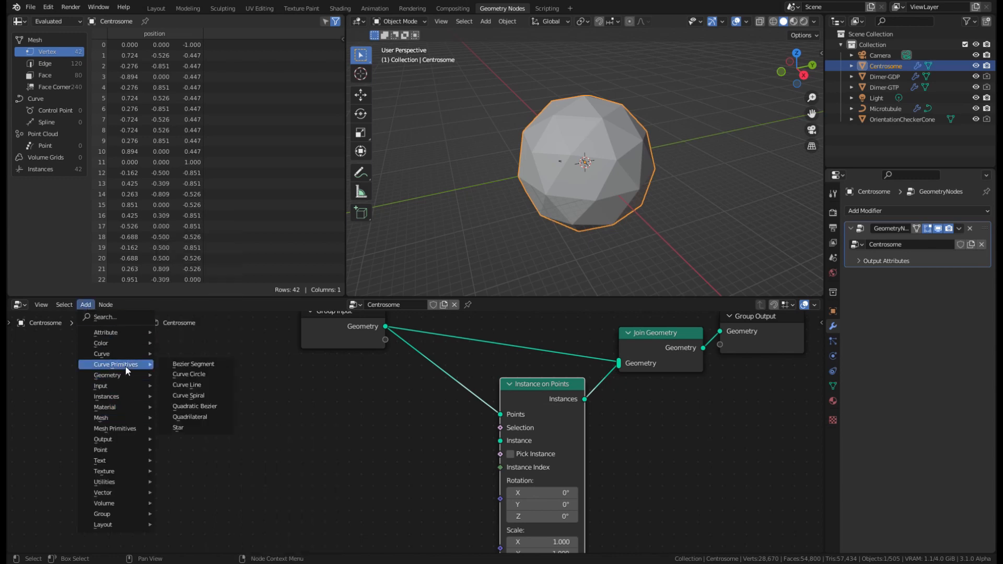
left_click(193, 384)
left_click(312, 422)
middle_click_drag(356, 437, 286, 400)
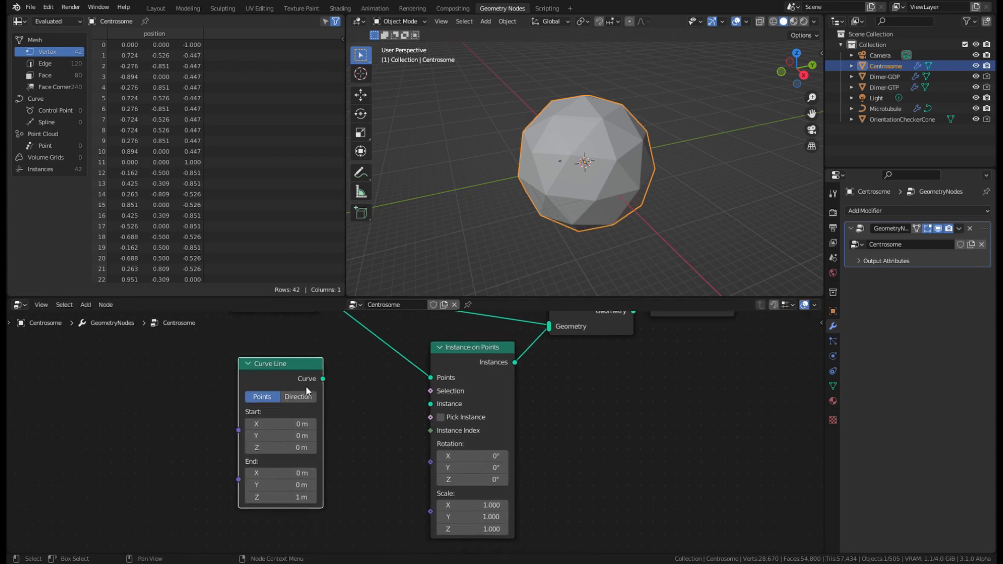
left_click_drag(323, 378, 437, 403)
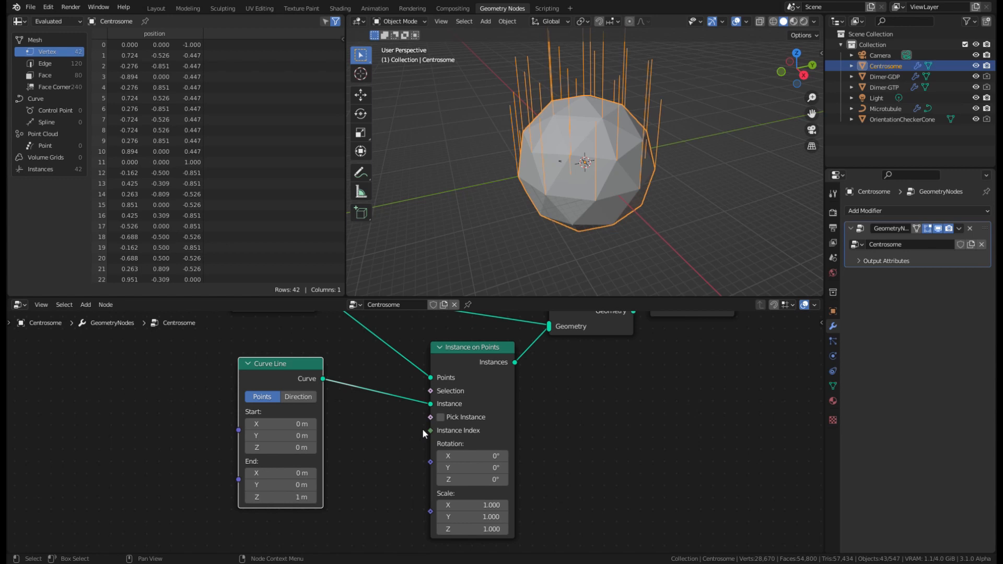
left_click(305, 497)
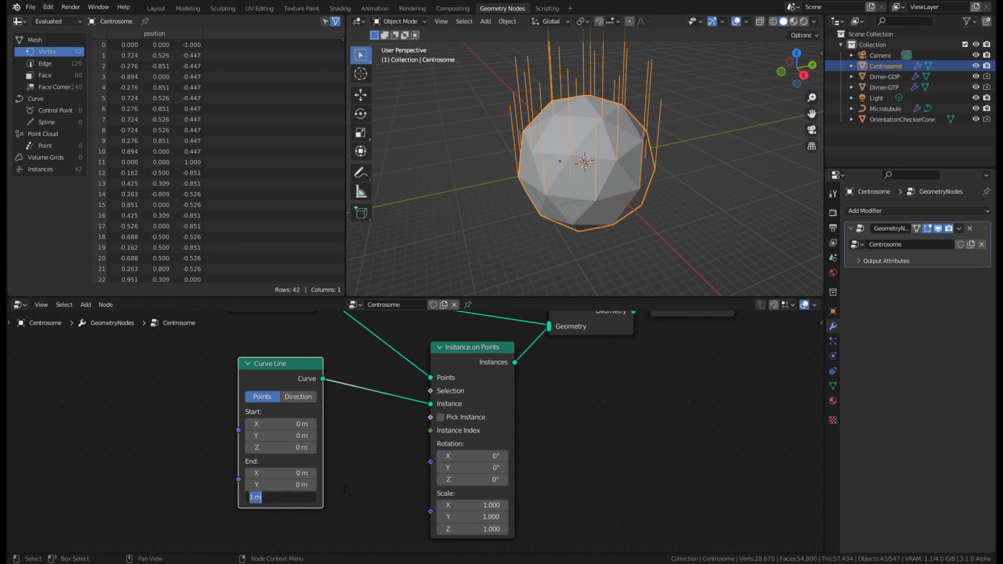
type("-20")
key("Return")
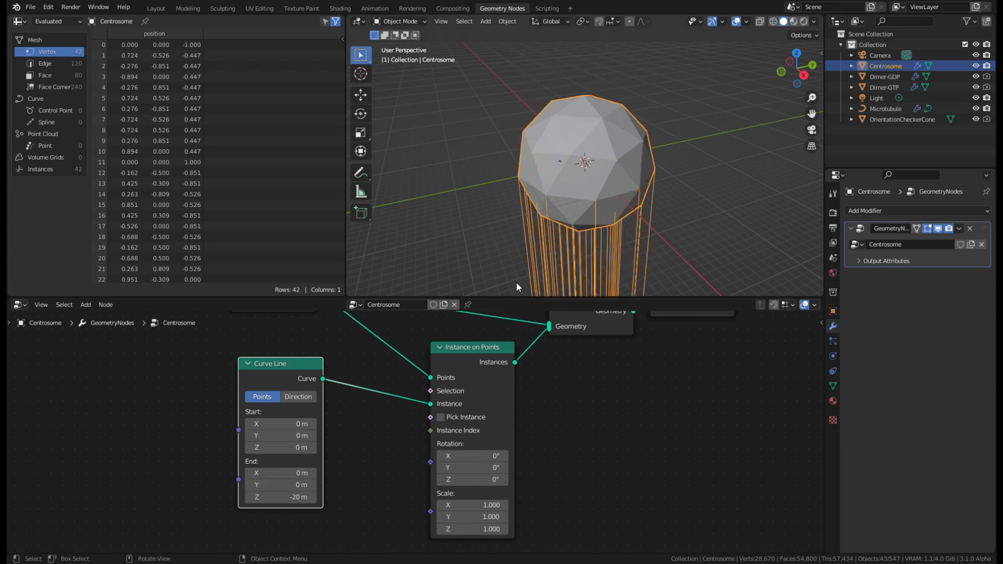
Space the Curve Line and Instance on Points nodes apart and insert Distribute Points on Faces between Group Input and the Points input.
scroll(464, 396, "down", 3)
middle_click_drag(388, 415, 372, 379)
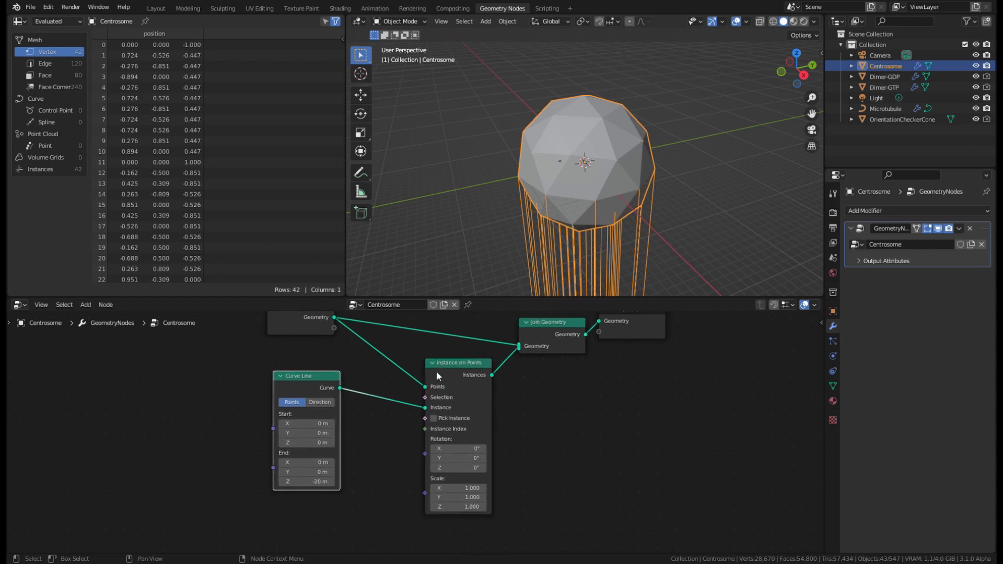
left_click_drag(437, 375, 489, 394)
left_click_drag(313, 376, 290, 410)
left_click(85, 304)
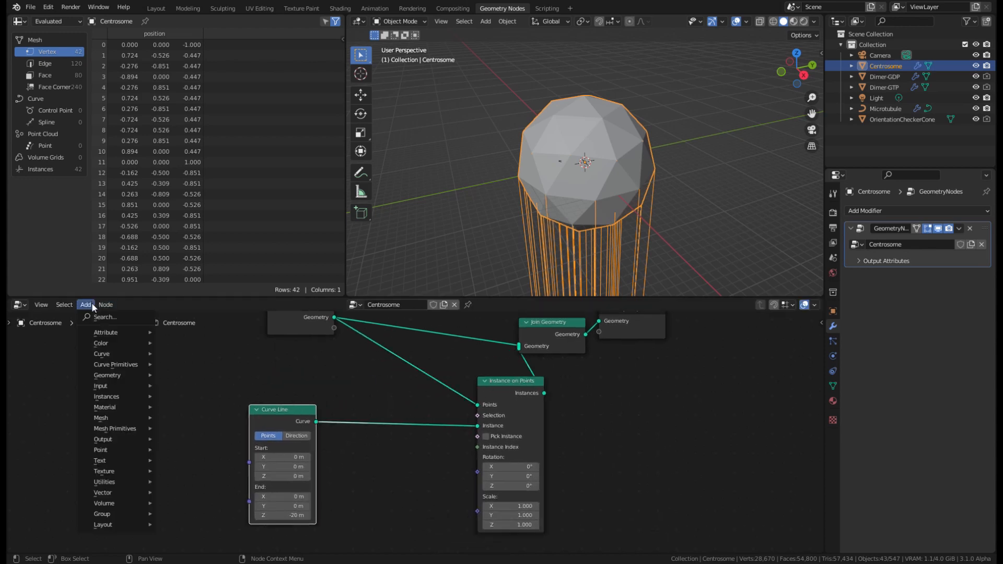
left_click(105, 317)
type("dis")
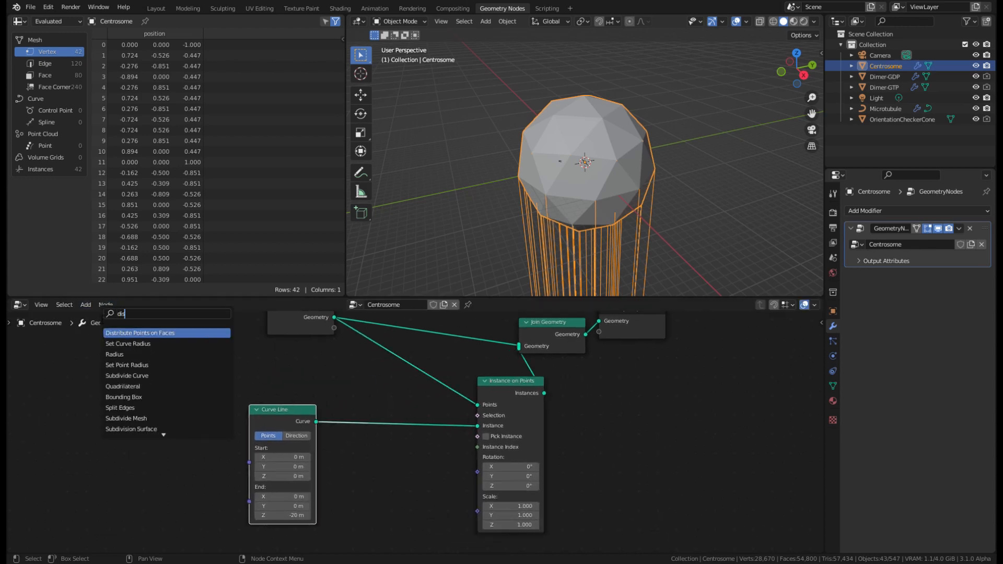
key("Return")
left_click(398, 335)
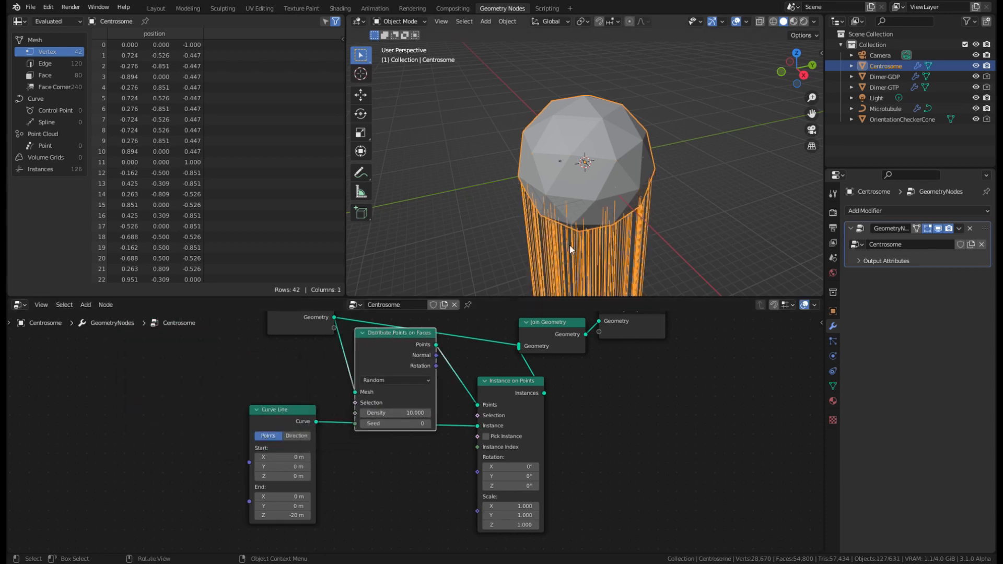
Connect the Rotation output of Distribute Points on Faces to the Rotation input of Instance on Points.
middle_click_drag(571, 249, 565, 122)
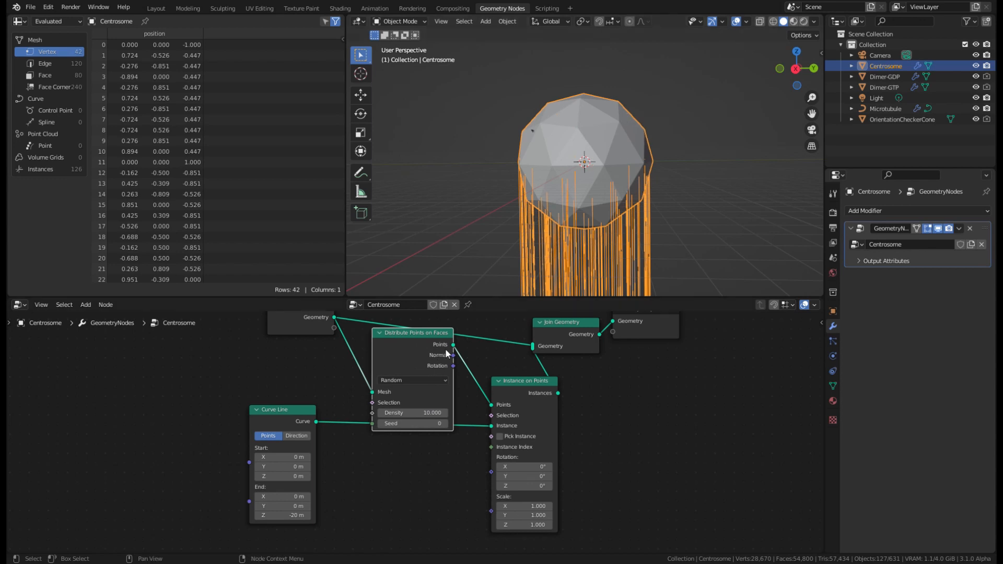
left_click_drag(453, 356, 472, 410)
left_click_drag(450, 367, 493, 471)
middle_click_drag(599, 213, 593, 177)
scroll(591, 156, "up", 5)
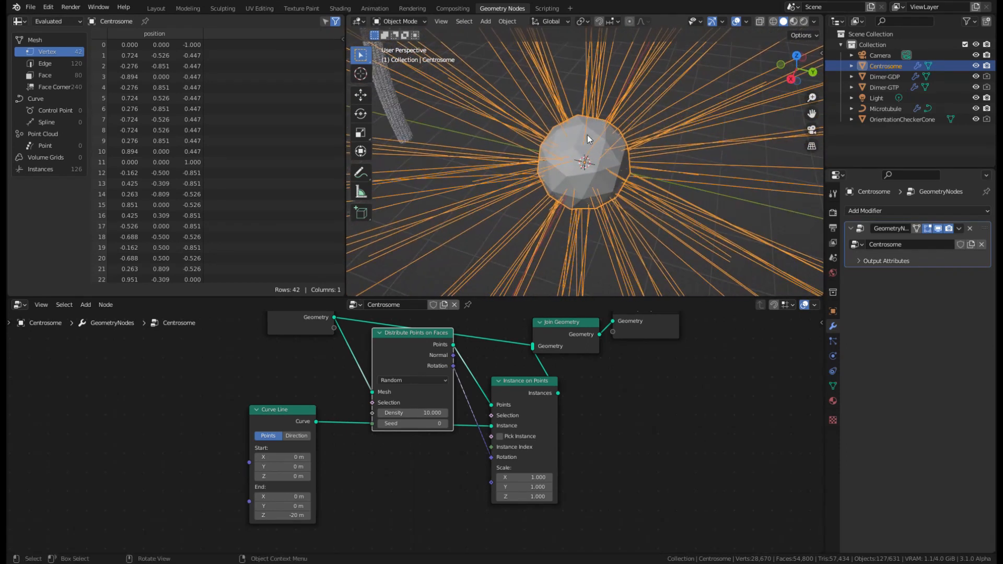
Try a density of 0.3 on the Distribute Points on Faces node.
left_click(424, 415)
type("0")
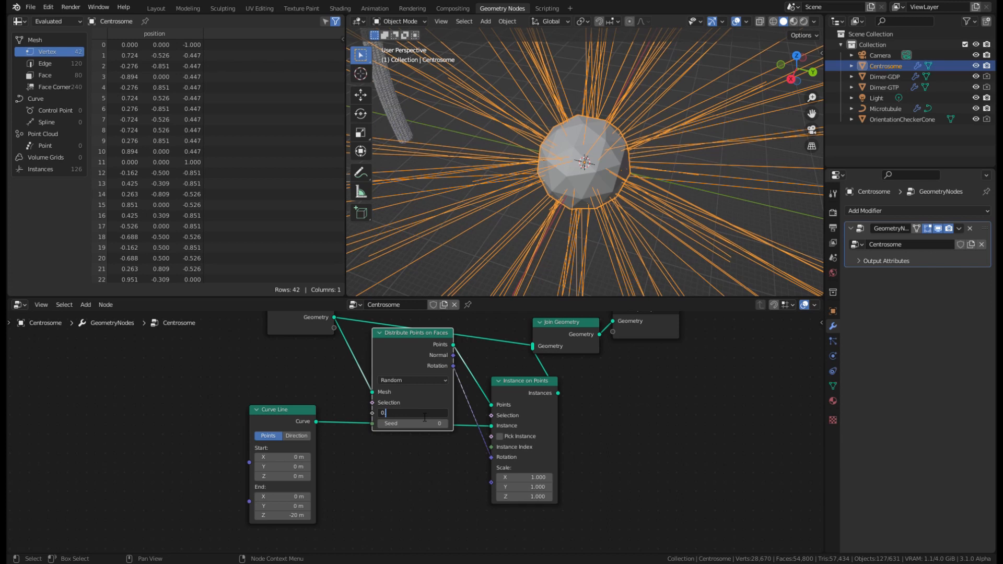
type(".3")
key("Return")
middle_click_drag(550, 177, 569, 139)
Set the density of Distribute Points on Faces to 1.
left_click(434, 413)
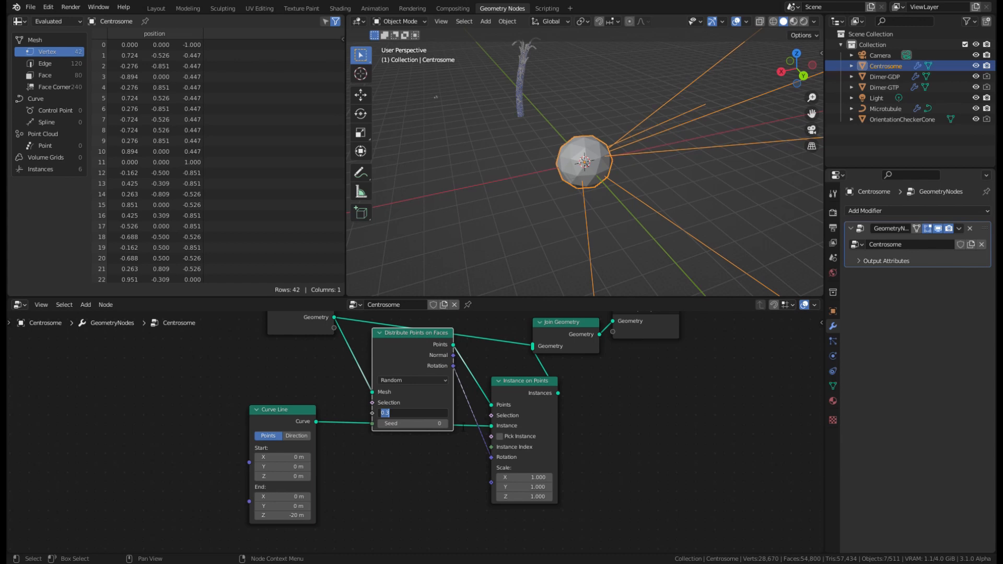
type("1")
key("Return")
middle_click_drag(627, 209, 625, 146)
scroll(633, 146, "down", 4)
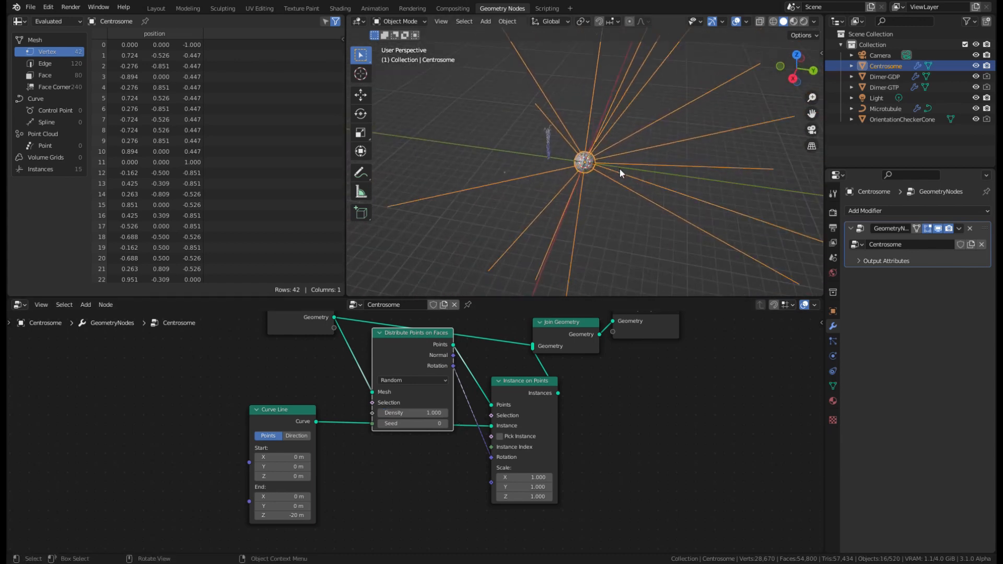
scroll(619, 168, "up", 2)
Try an end Z of -12 m on the Curve Line node.
left_click(292, 515)
type("-1")
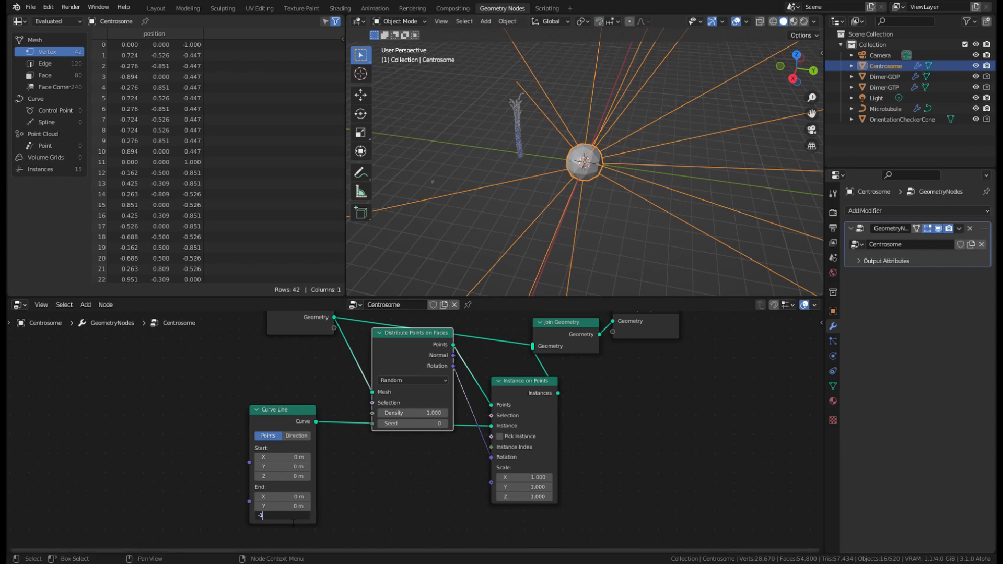
type("2")
key("Return")
Set the Curve Line node's end Z to -8 m.
left_click(301, 516)
type("-8")
key("Return")
middle_click_drag(522, 261, 569, 261)
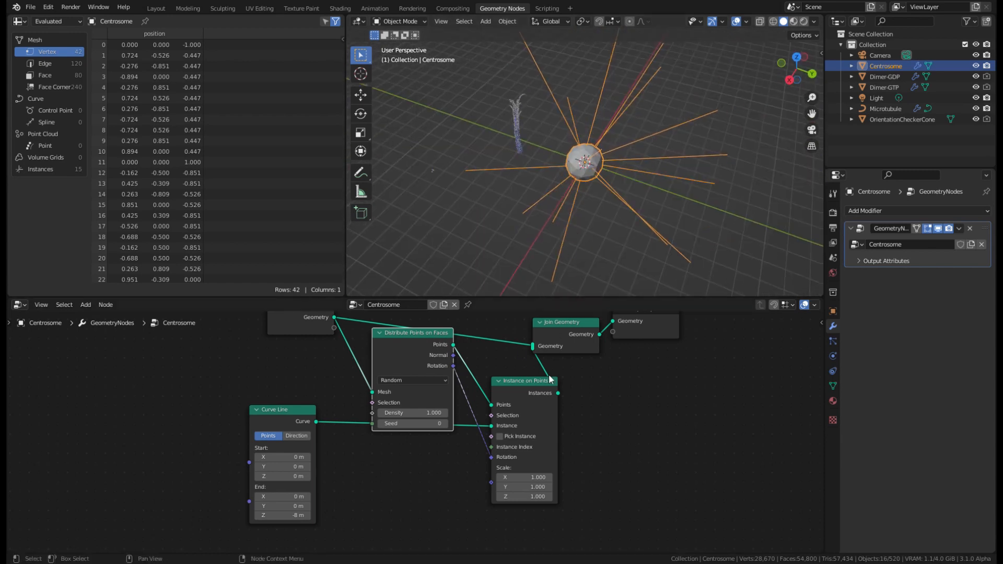
Rearrange the nodes, lowering Instance on Points and Curve Line and moving Join Geometry and Group Output away to free space between them.
left_click_drag(550, 380, 531, 456)
left_click_drag(411, 333, 397, 349)
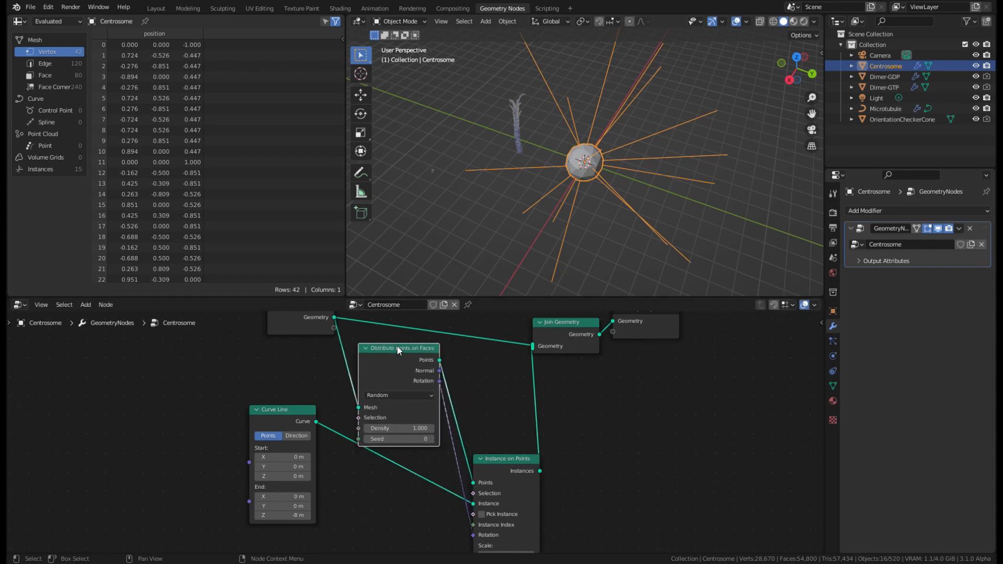
scroll(397, 346, "down", 2)
left_click_drag(299, 413, 379, 483)
scroll(463, 356, "right", 5)
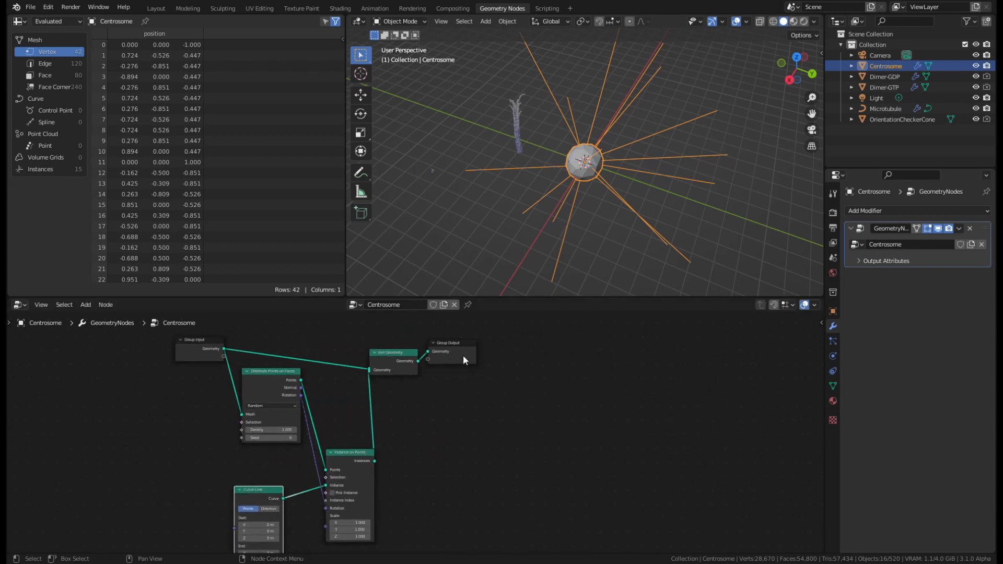
left_click_drag(461, 339, 637, 319)
left_click_drag(415, 355, 562, 346)
scroll(497, 435, "up", 3)
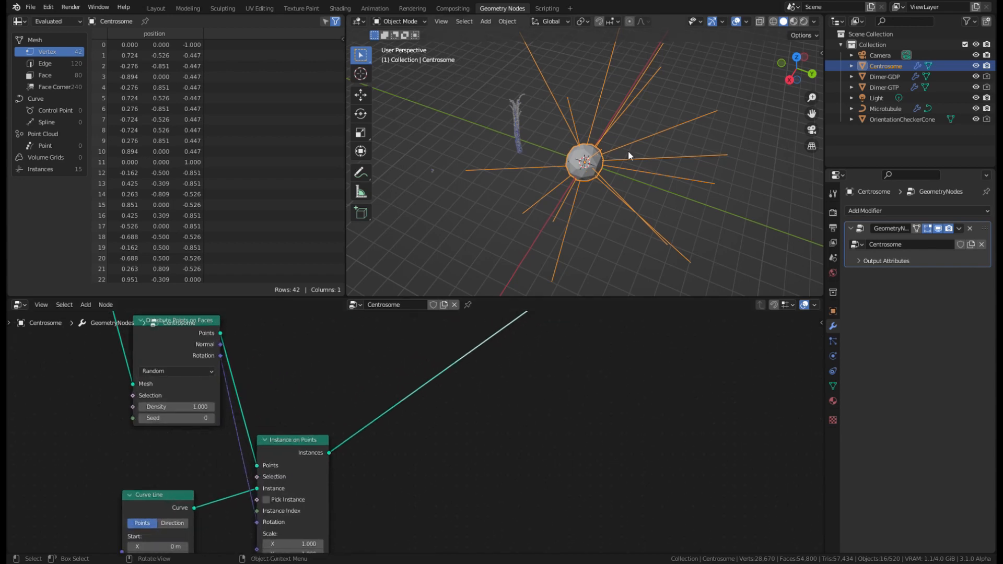
Insert a Realize Instances node between Instance on Points and Join Geometry.
middle_click_drag(628, 150, 592, 194)
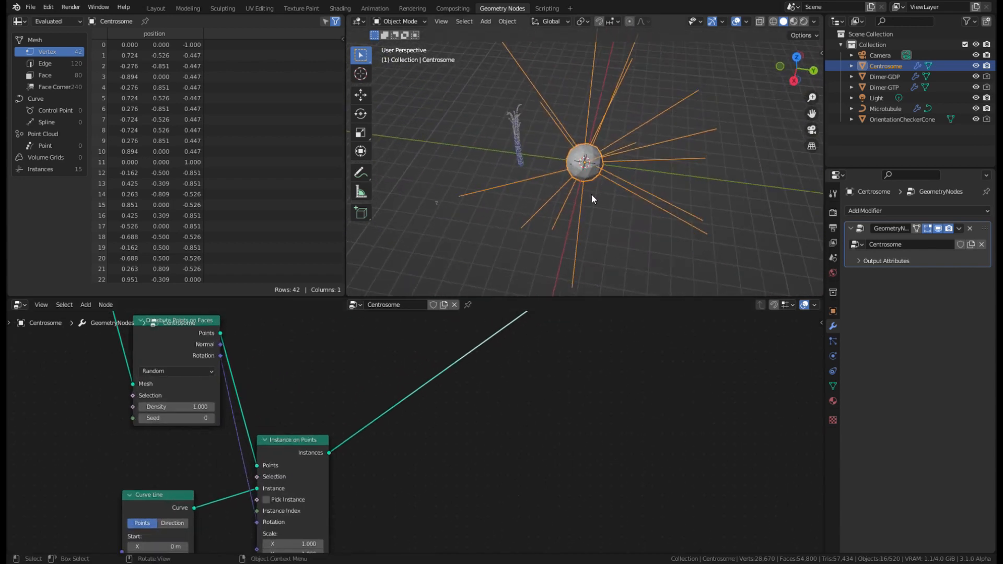
scroll(397, 415, "down", 4)
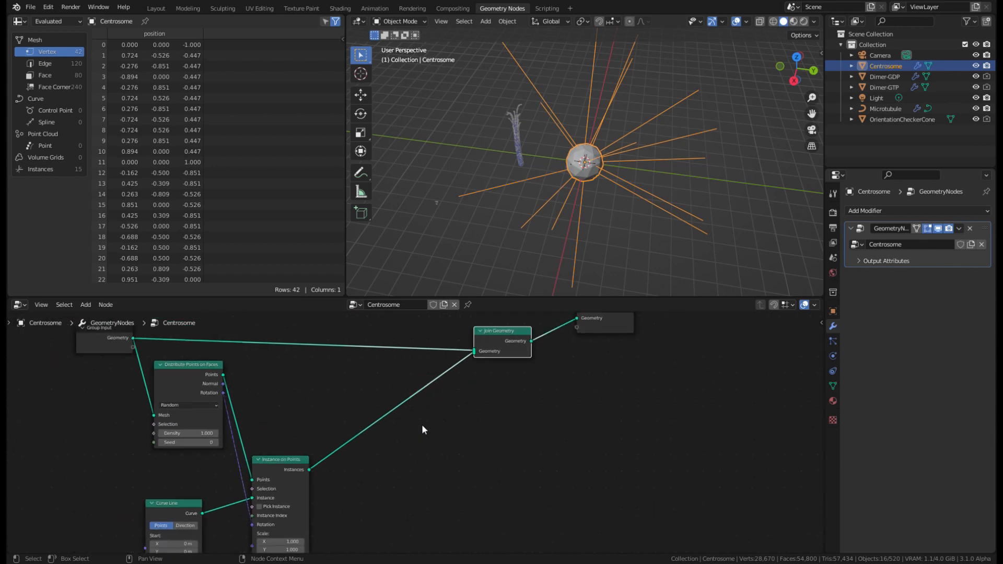
middle_click_drag(423, 428, 419, 415)
scroll(412, 438, "up", 1)
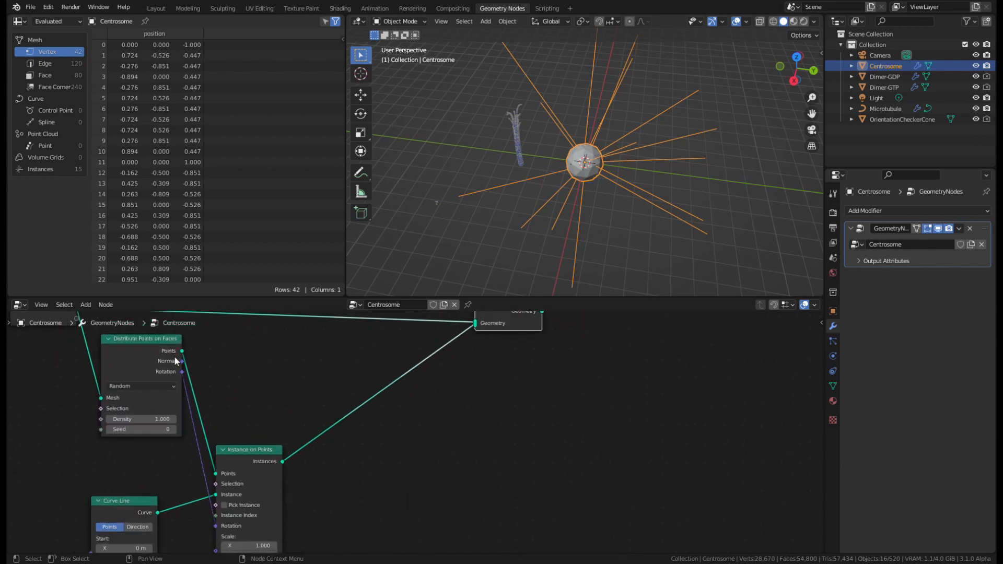
left_click(85, 305)
type("rea")
left_click(143, 336)
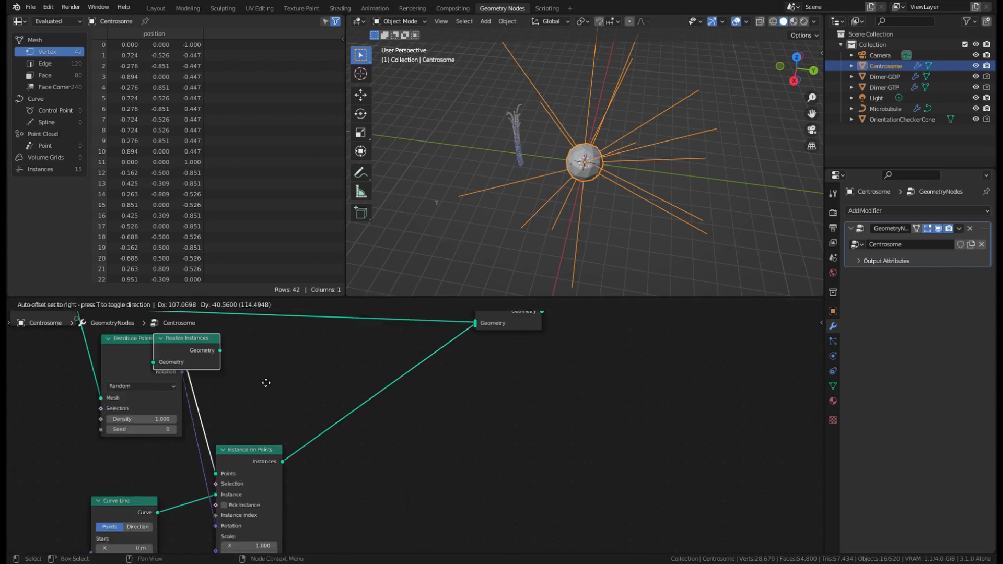
left_click(409, 454)
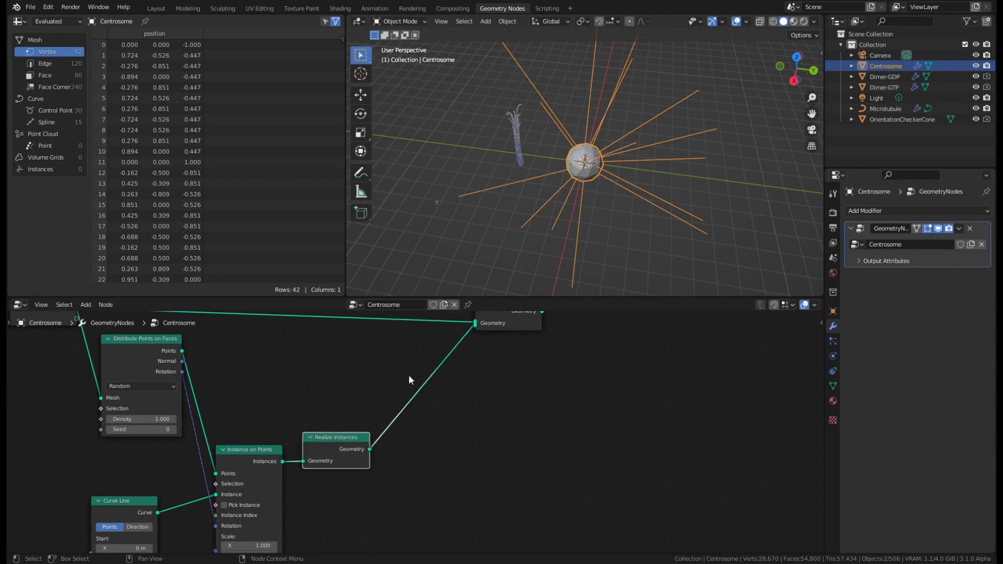
left_click(93, 304)
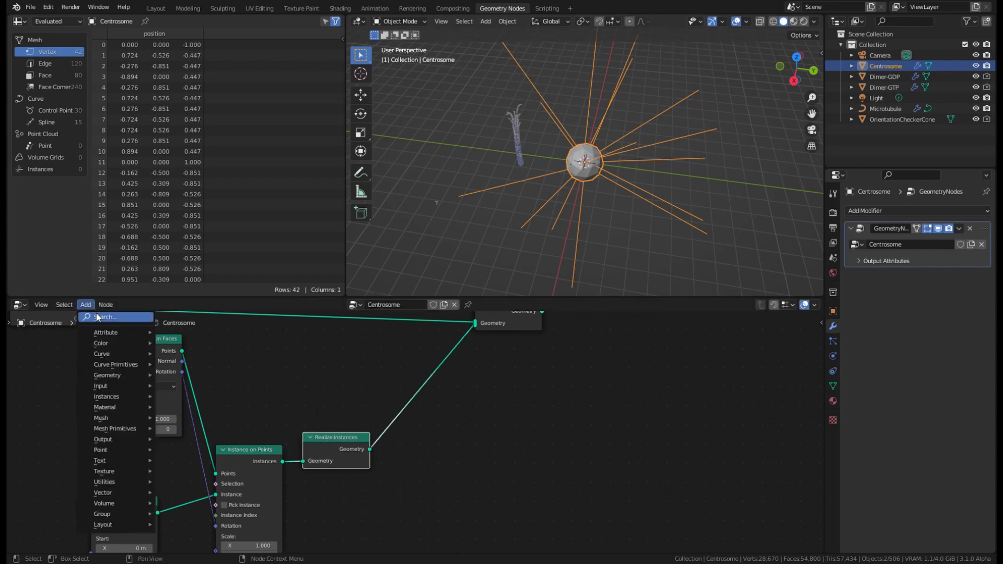
left_click(101, 314)
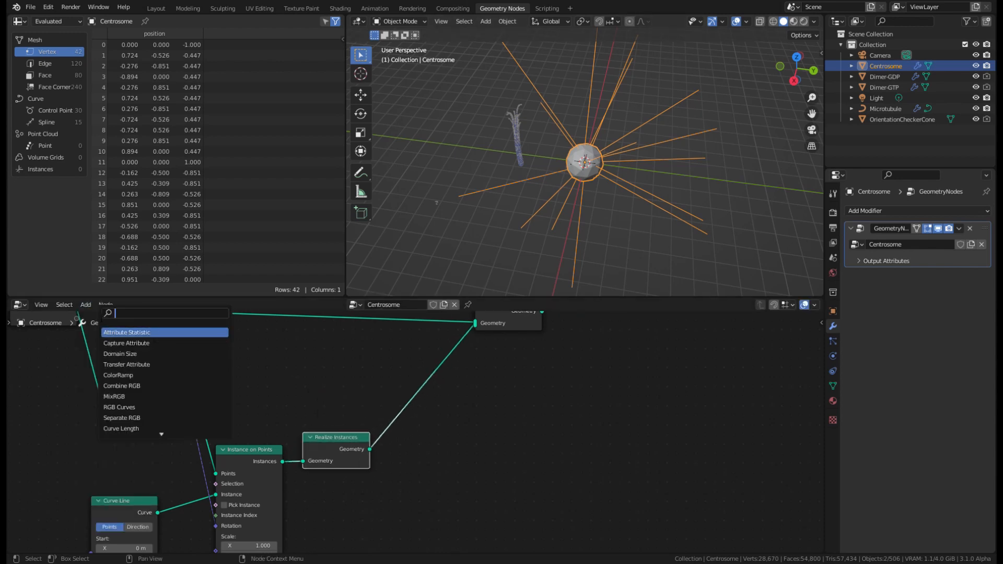
type("curve han")
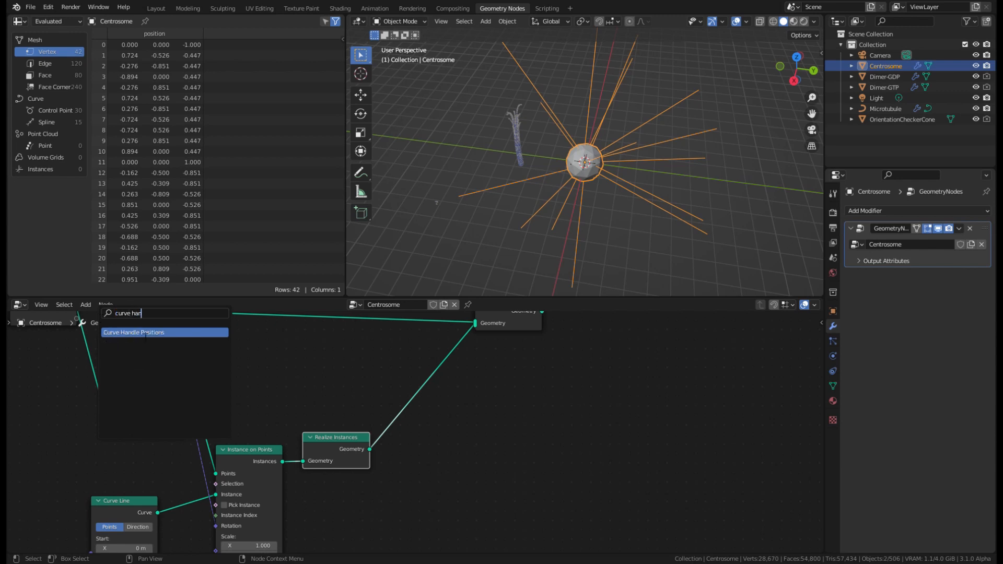
left_click(146, 335)
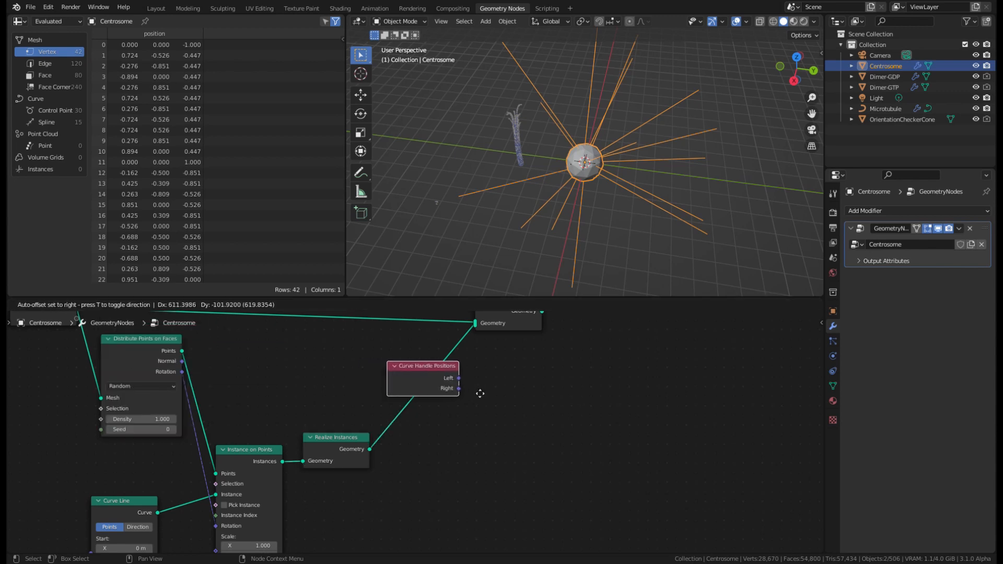
left_click(402, 382)
key("x")
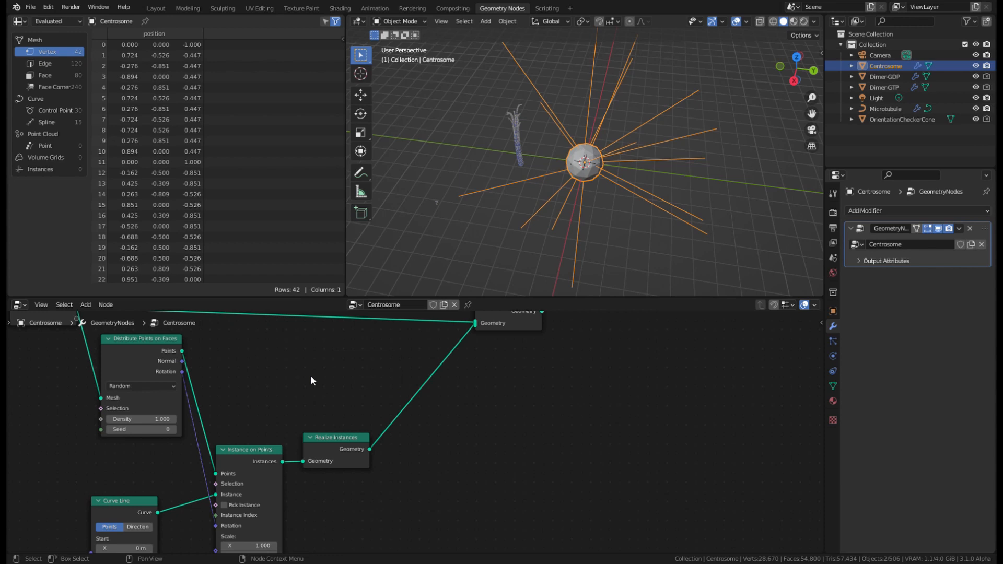
left_click(86, 305)
type("set")
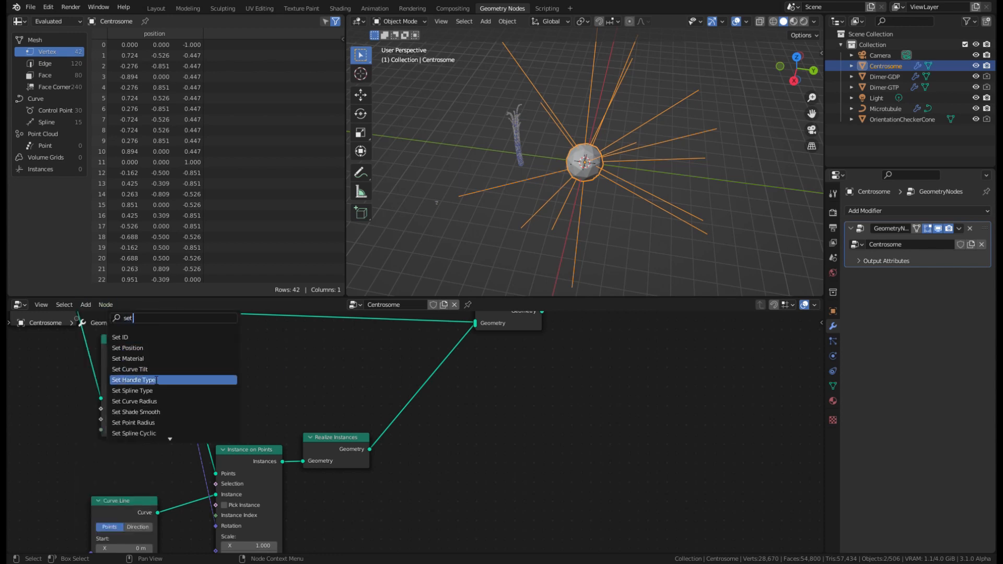
type(" cur")
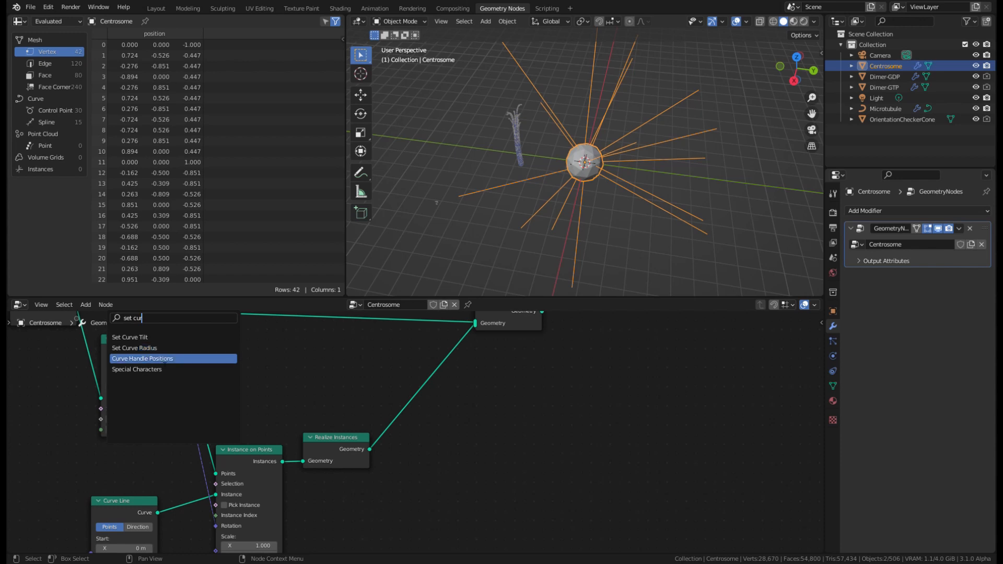
Insert a Set Handle Positions node between Realize Instances and Join Geometry.
left_click(89, 306)
mouse_move(114, 355)
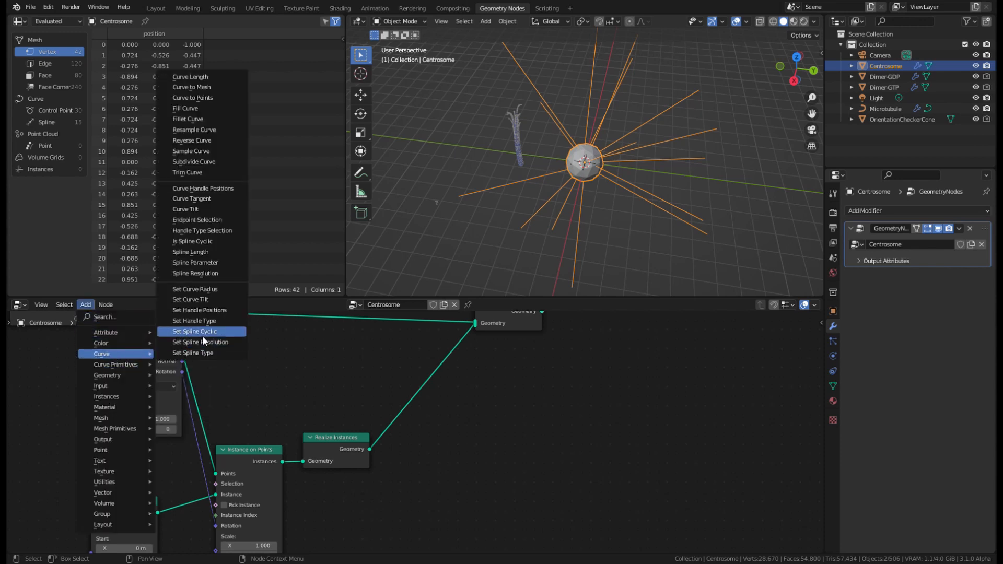
left_click(201, 310)
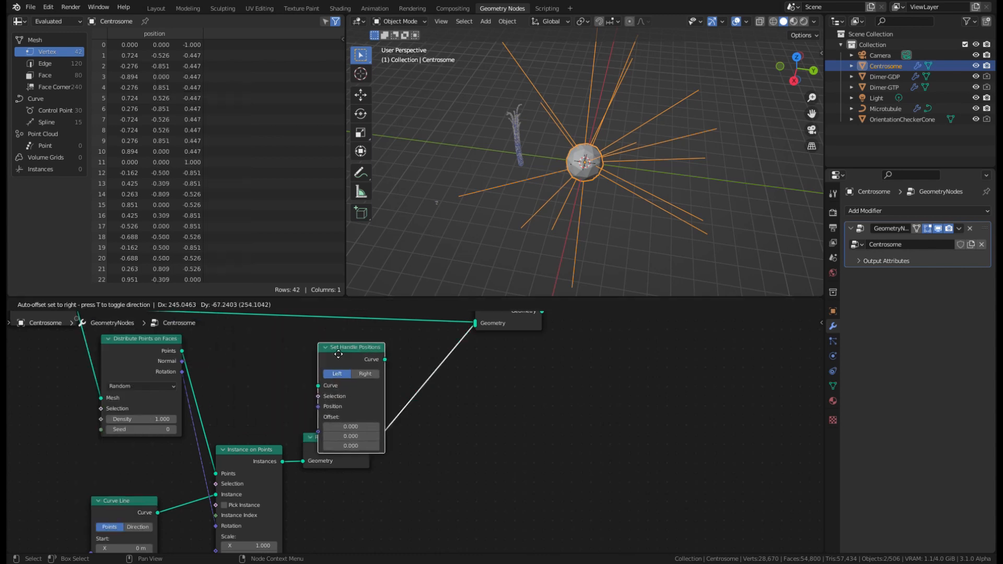
left_click(526, 424)
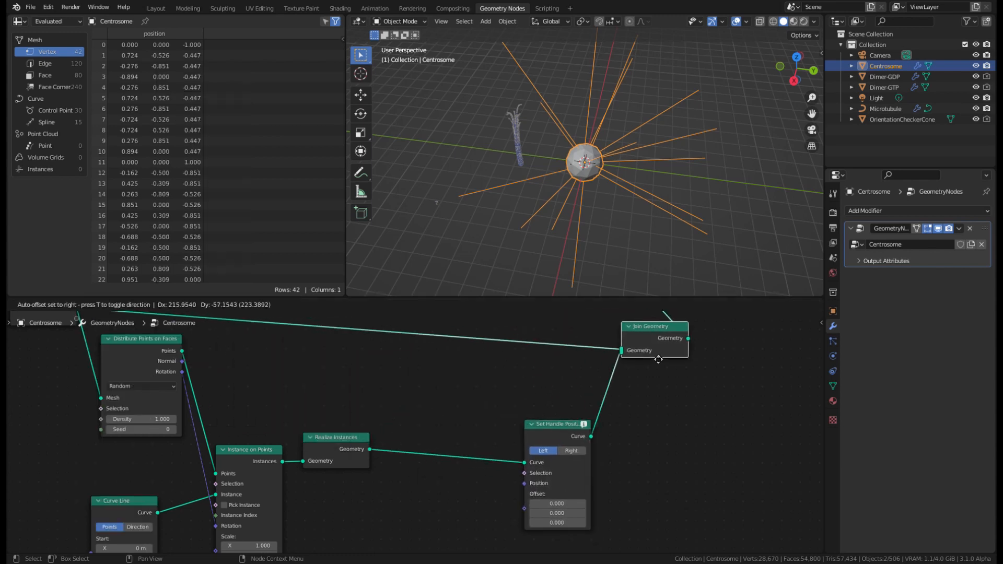
Insert a Set Spline Type node between Realize Instances and Set Handle Positions, with the spline type set to Bezier.
scroll(203, 368, "down", 5)
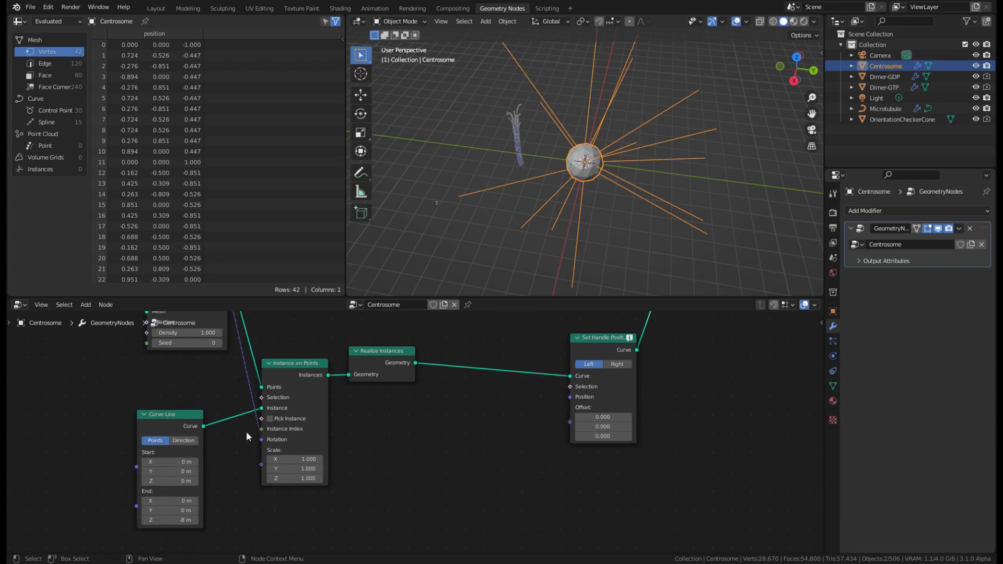
left_click(84, 305)
left_click(97, 317)
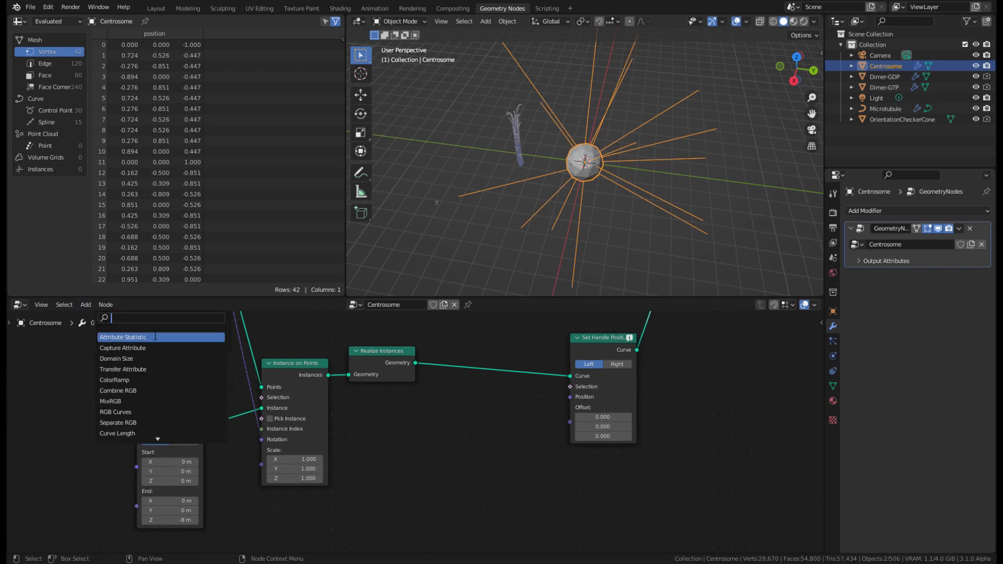
type("set")
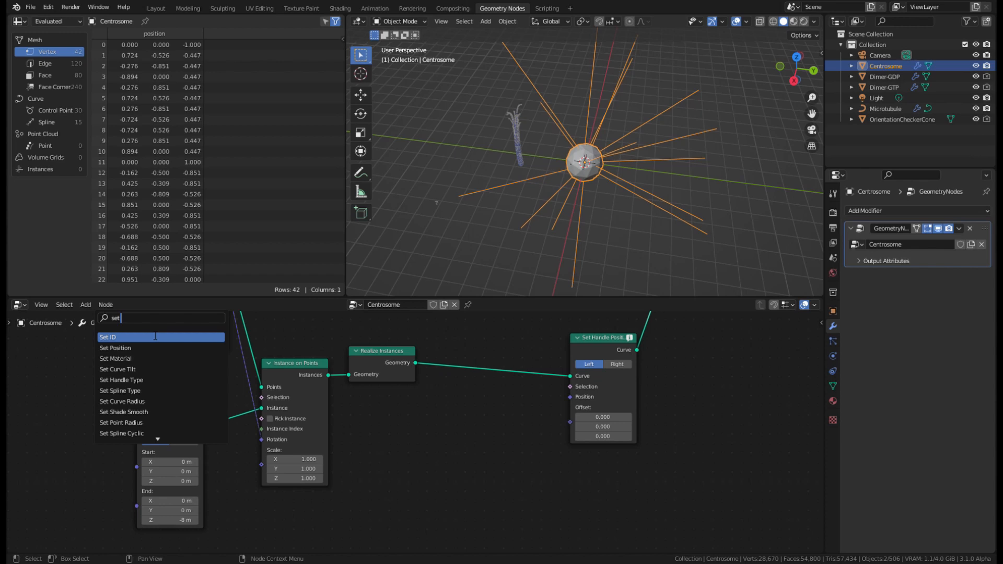
left_click(157, 391)
left_click(559, 427)
left_click(485, 373)
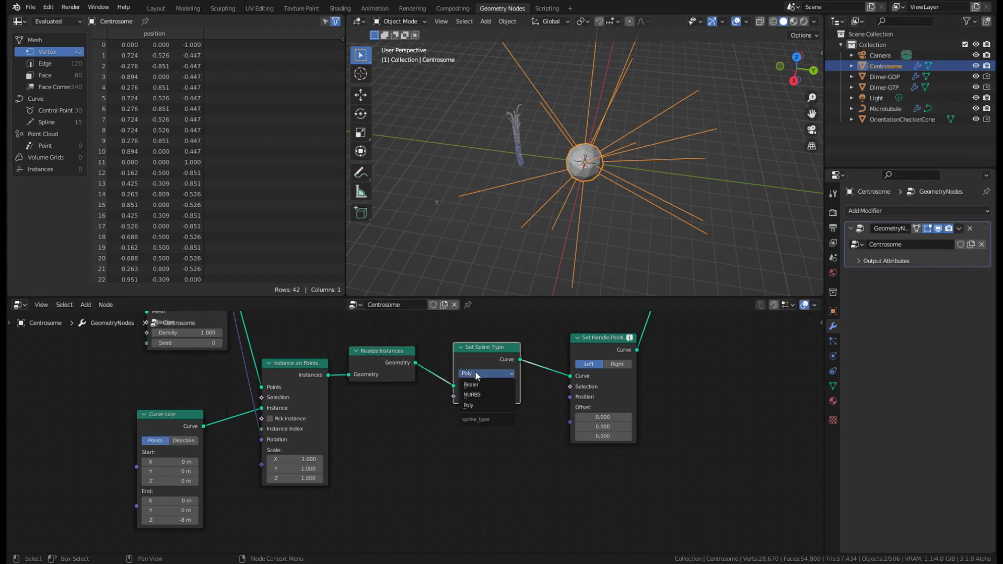
left_click(483, 392)
Move Join Geometry and Set Handle Positions farther from Set Spline Type to free space between the nodes.
middle_click_drag(714, 360, 487, 391)
left_click_drag(460, 395, 485, 399)
left_click_drag(544, 325, 653, 331)
scroll(565, 388, "down", 3)
middle_click_drag(564, 389, 410, 403)
left_click_drag(332, 416, 407, 421)
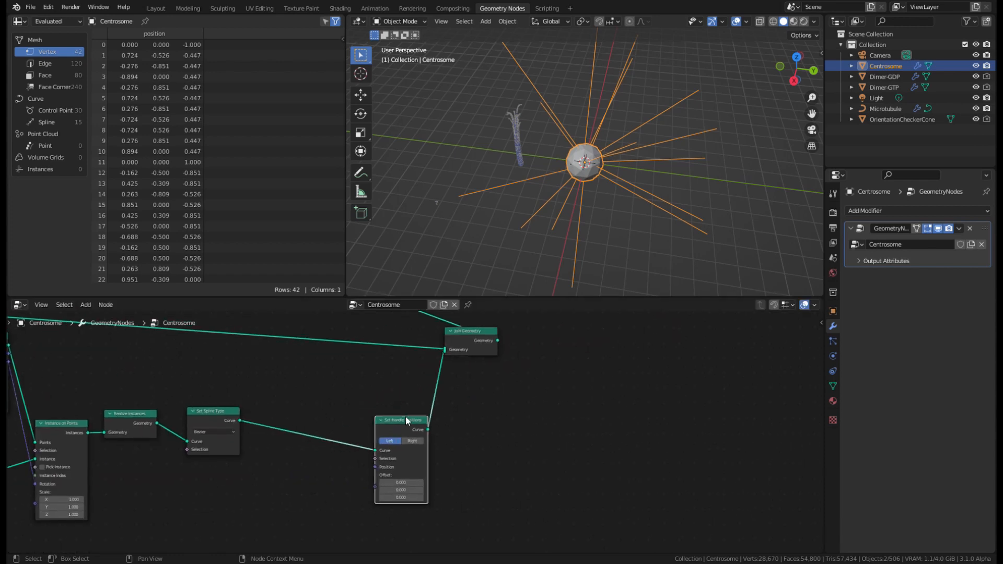
Add an Endpoint Selection node and connect its output to the Selection input of Set Handle Positions.
key("shift+a")
left_click(131, 320)
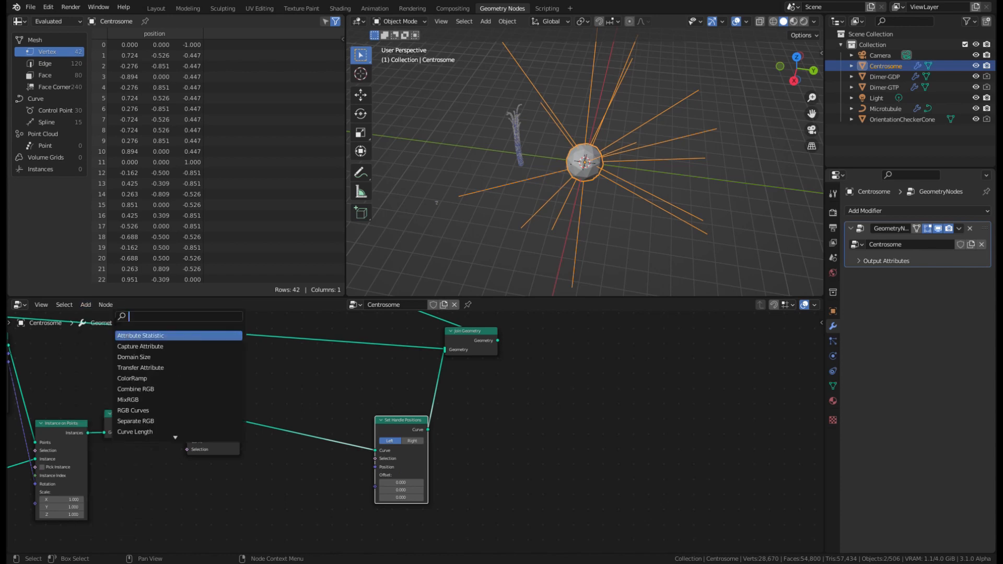
type("endp")
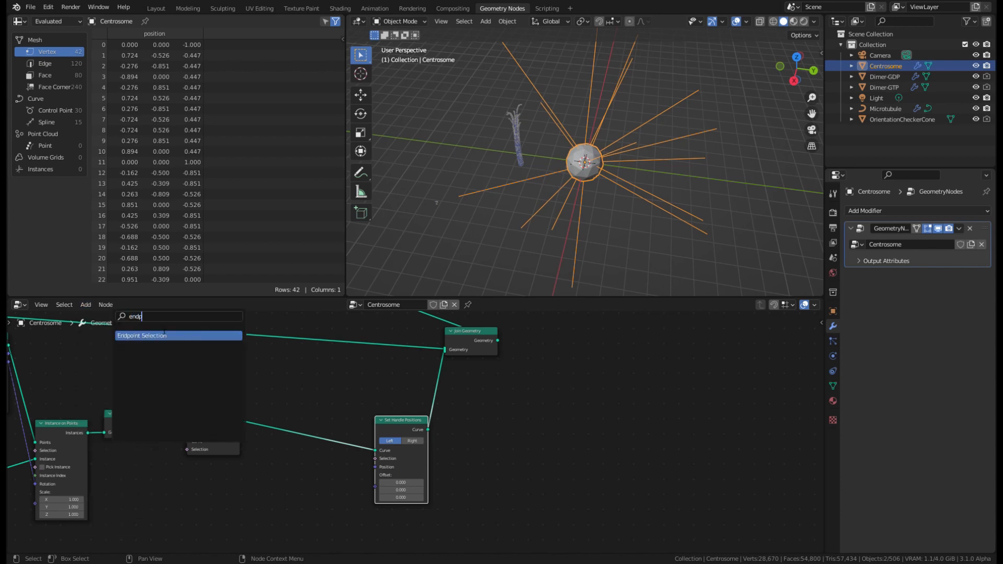
key("Return")
left_click(418, 407)
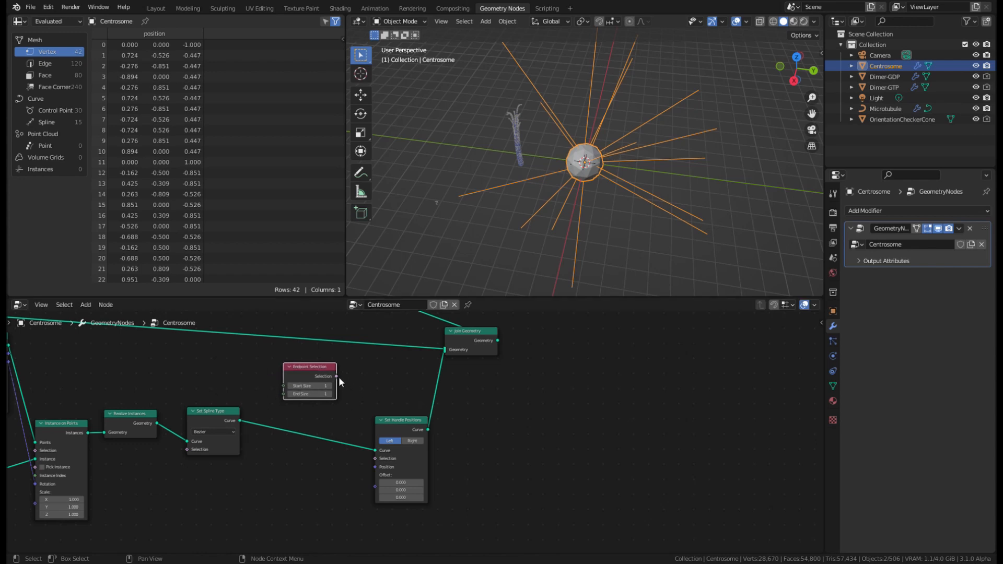
left_click_drag(338, 377, 374, 459)
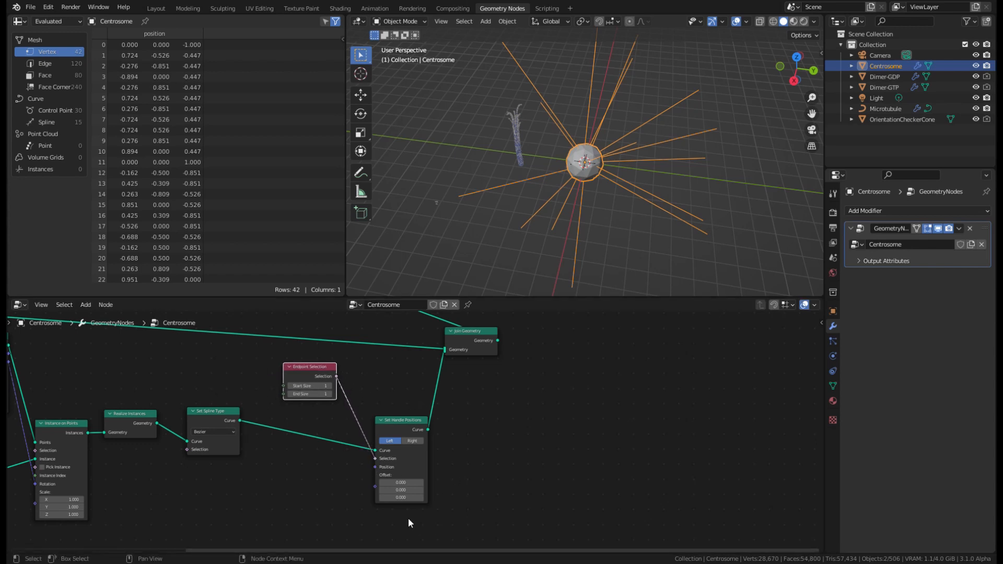
Set the Endpoint Selection's Start Size to 0 and raise the Set Handle Positions Z offset to 19.1.
scroll(402, 498, "up", 2)
left_click_drag(394, 529, 426, 529)
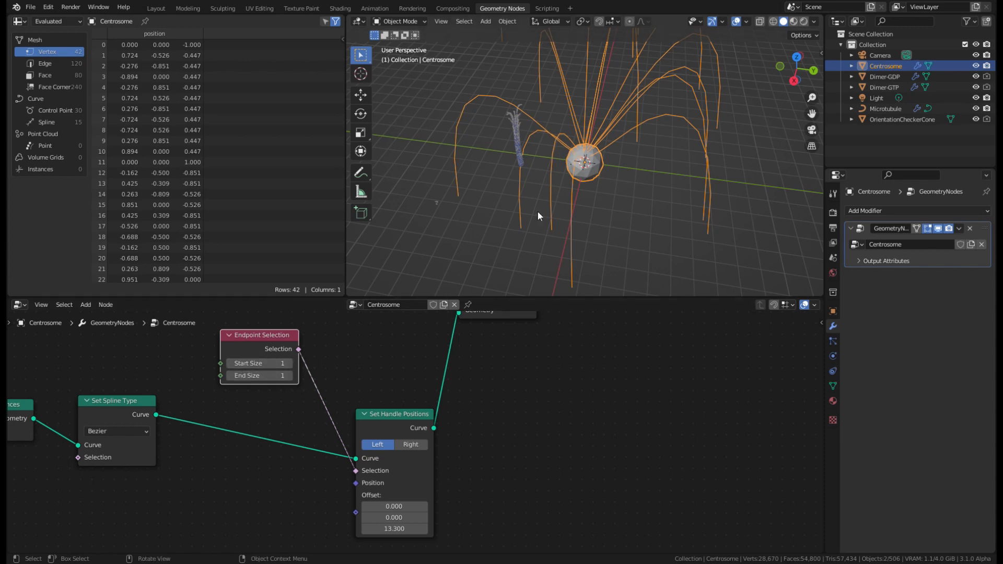
left_click(230, 363)
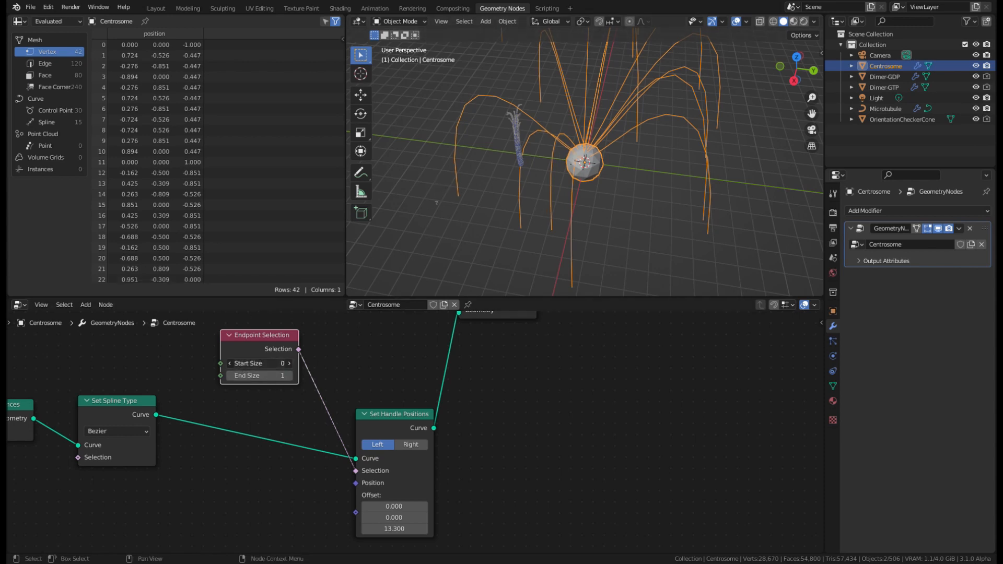
left_click_drag(259, 363, 230, 363)
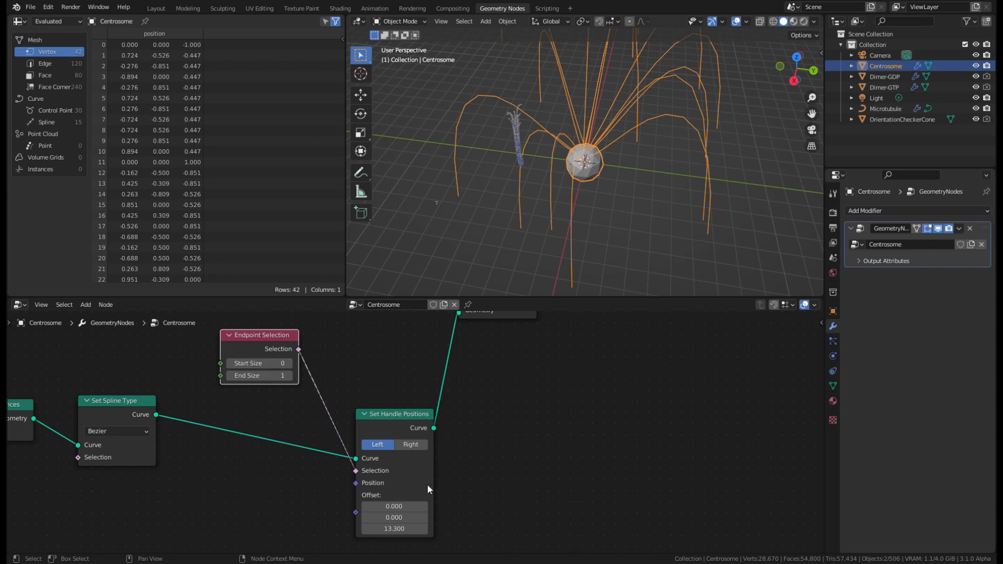
mouse_move(397, 529)
left_mouse_down()
mouse_move(326, 529)
mouse_move(402, 528)
left_mouse_up()
Add a White Noise Texture node below the link between Set Spline Type and Set Handle Positions.
middle_click_drag(526, 479, 585, 393)
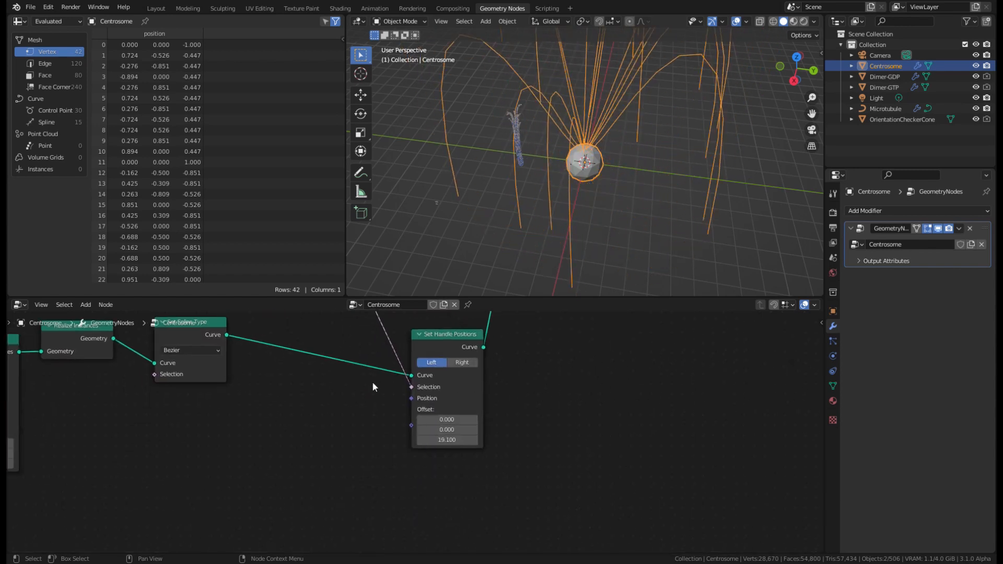
left_click(86, 305)
type("white")
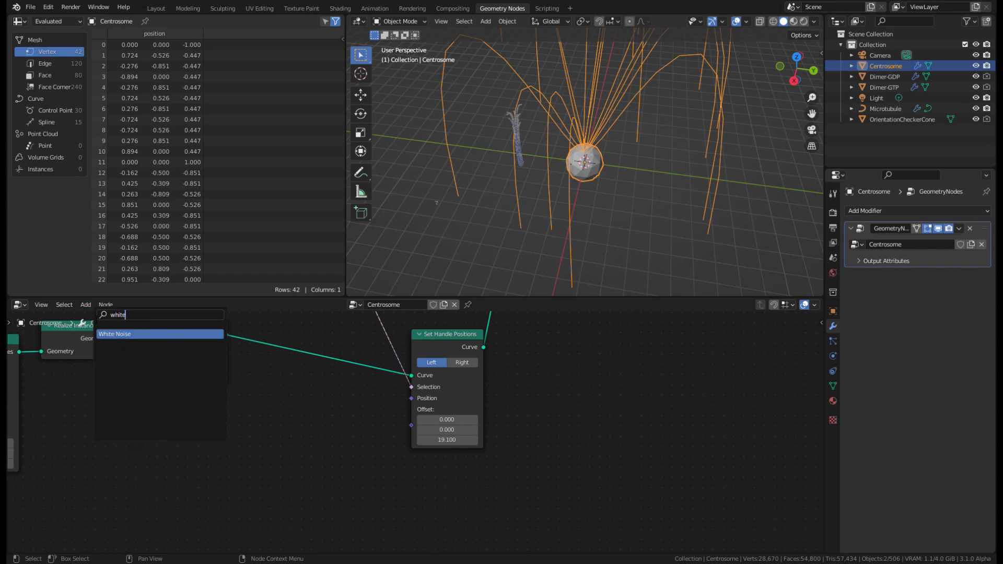
key("Return")
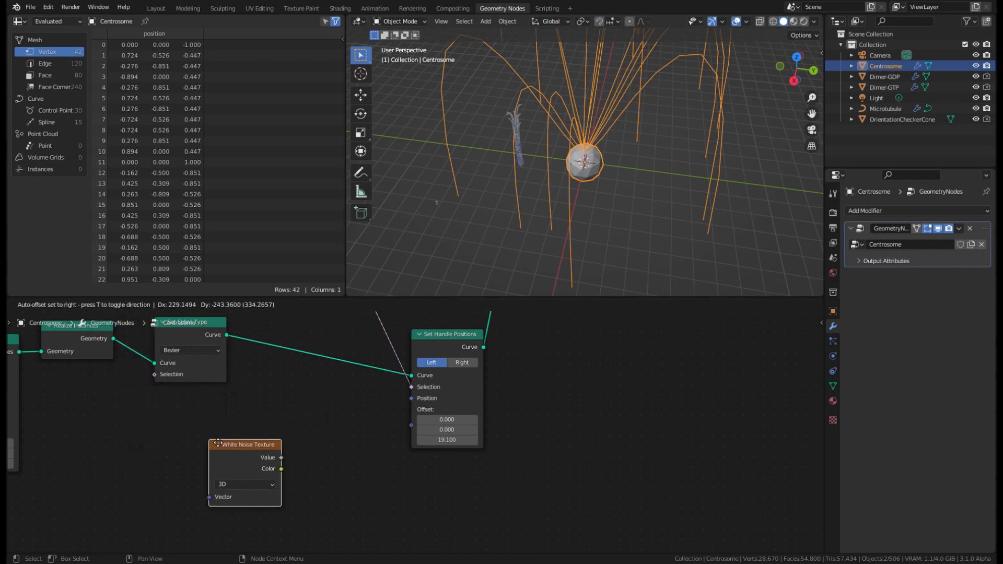
left_click(281, 466)
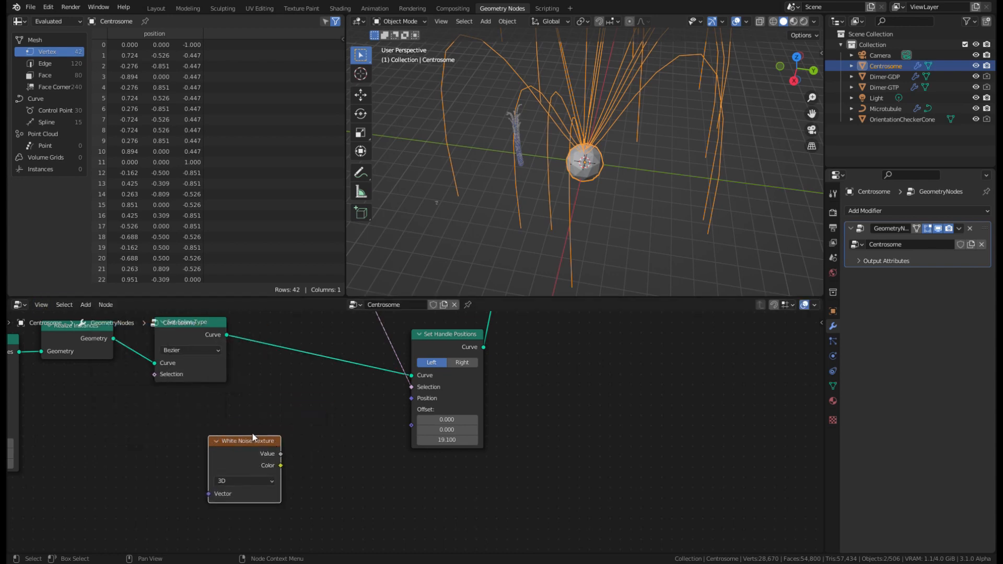
Feed the White Noise Texture's Color through a new Vector Math node set to Multiply into the Set Handle Positions Offset.
left_click_drag(281, 466, 373, 452)
type("vec")
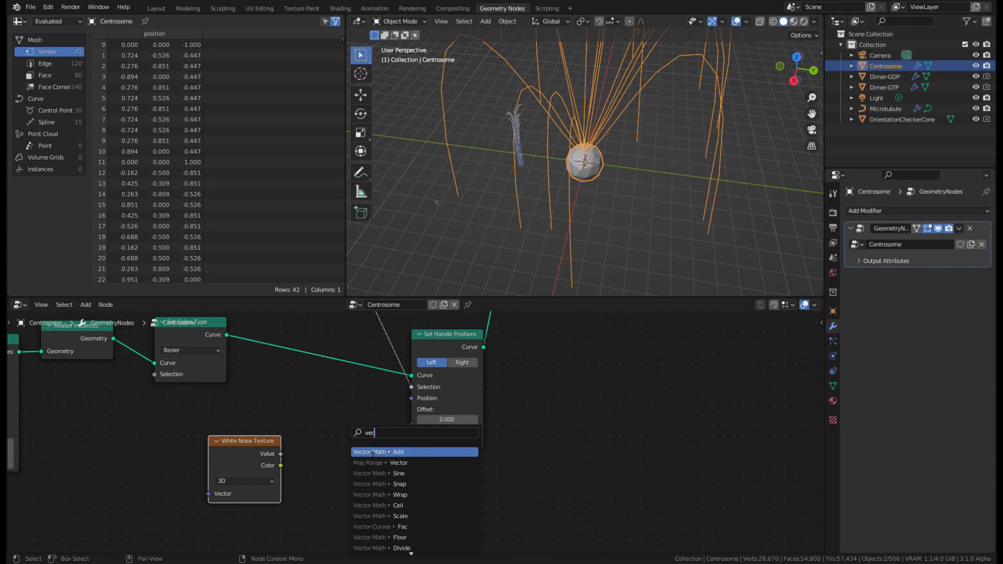
left_click(388, 453)
left_click(401, 445)
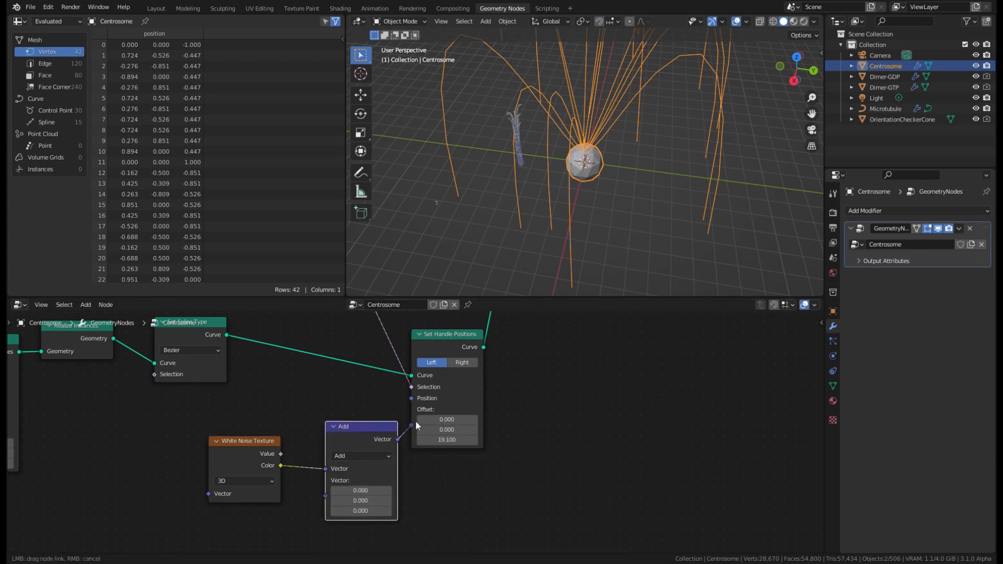
left_click_drag(398, 440, 412, 409)
left_click(354, 456)
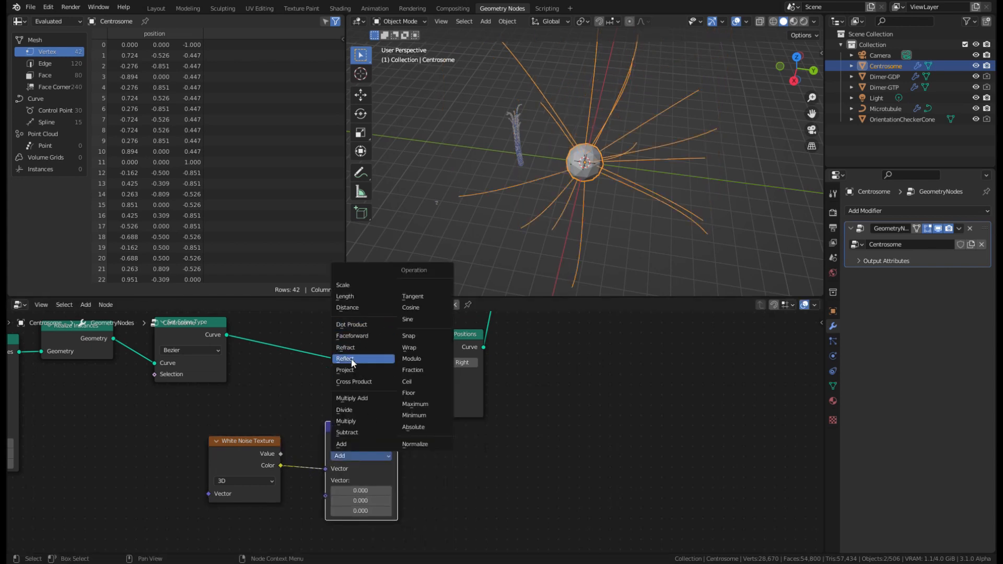
left_click(347, 421)
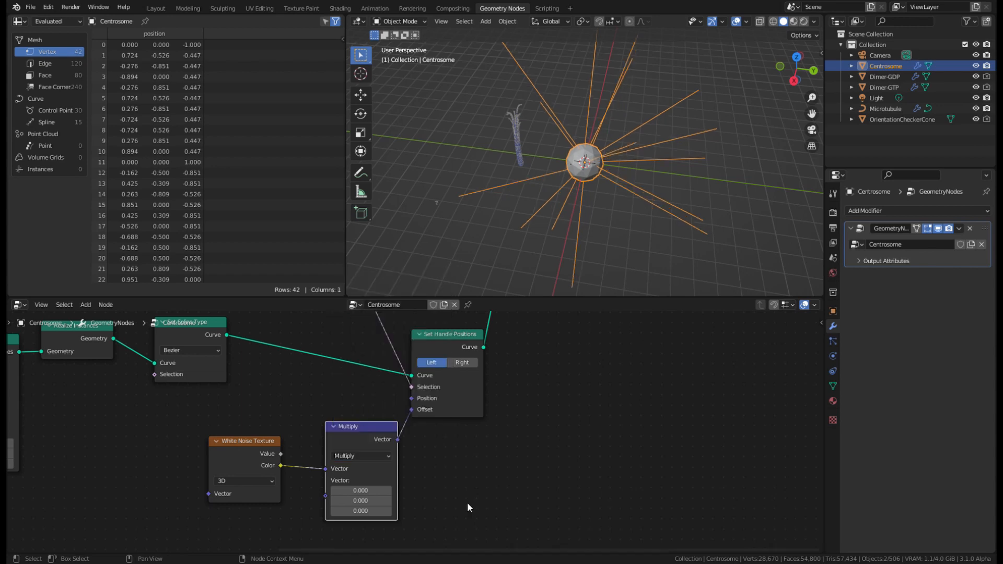
Add a Value node set to 5.1 as the Multiply node's second vector, and move White Noise Texture farther from Multiply.
middle_click_drag(214, 477, 222, 375)
left_click_drag(335, 395, 236, 443)
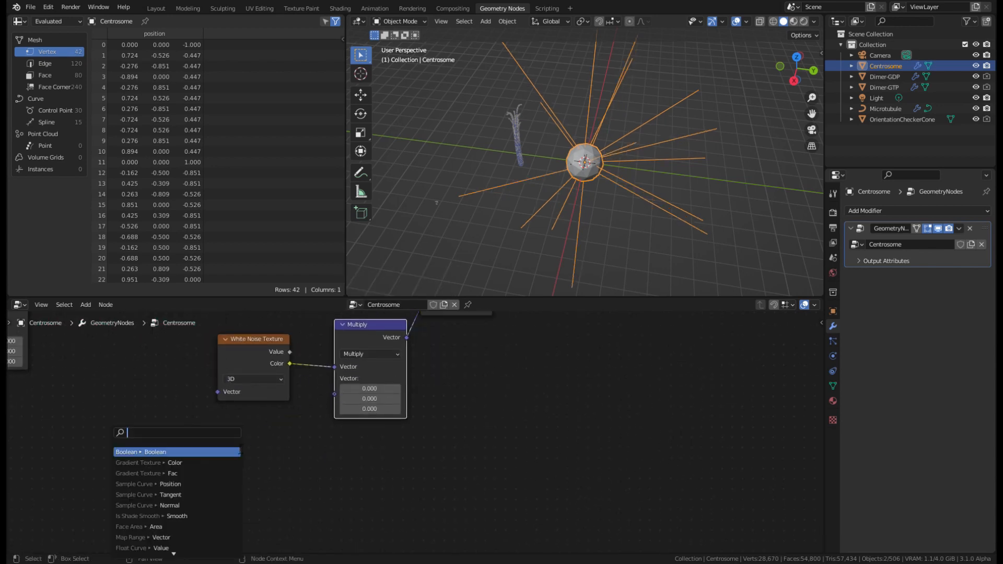
type("value")
key("Return")
left_click_drag(252, 450, 294, 440)
middle_click_drag(585, 251, 470, 193)
left_click_drag(259, 336, 177, 340)
left_click_drag(245, 426, 364, 413)
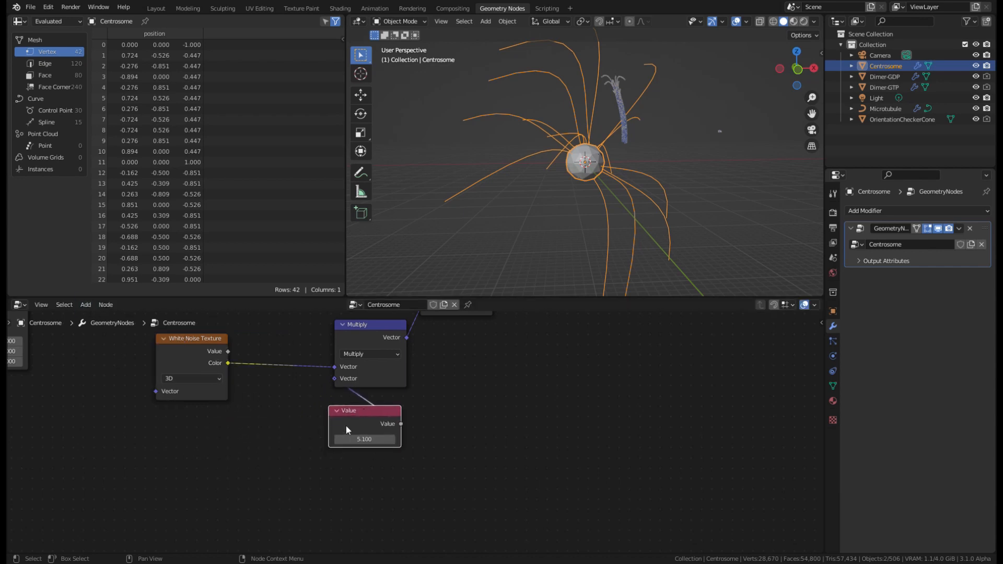
left_click(83, 305)
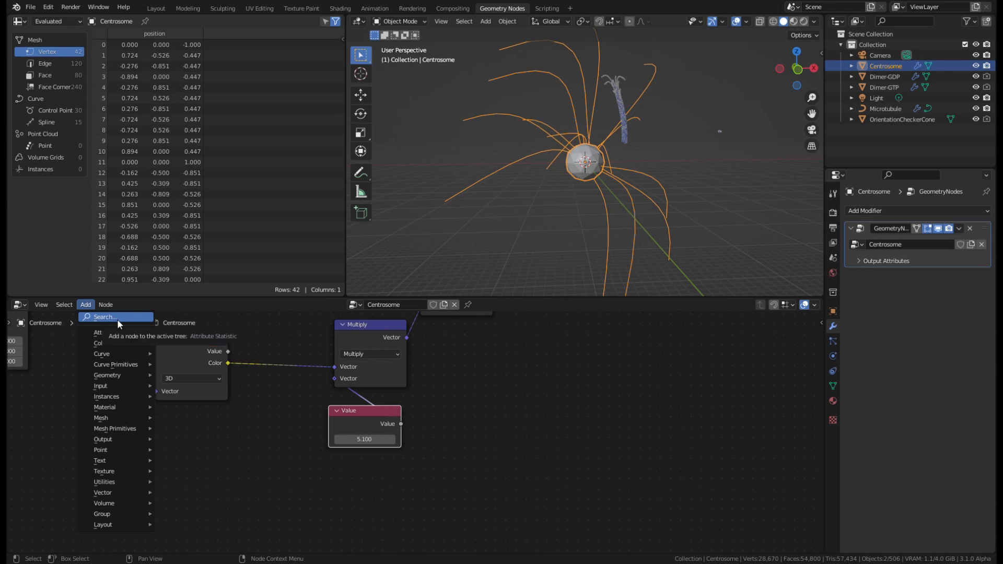
left_click(215, 347)
left_click_drag(227, 363, 267, 364)
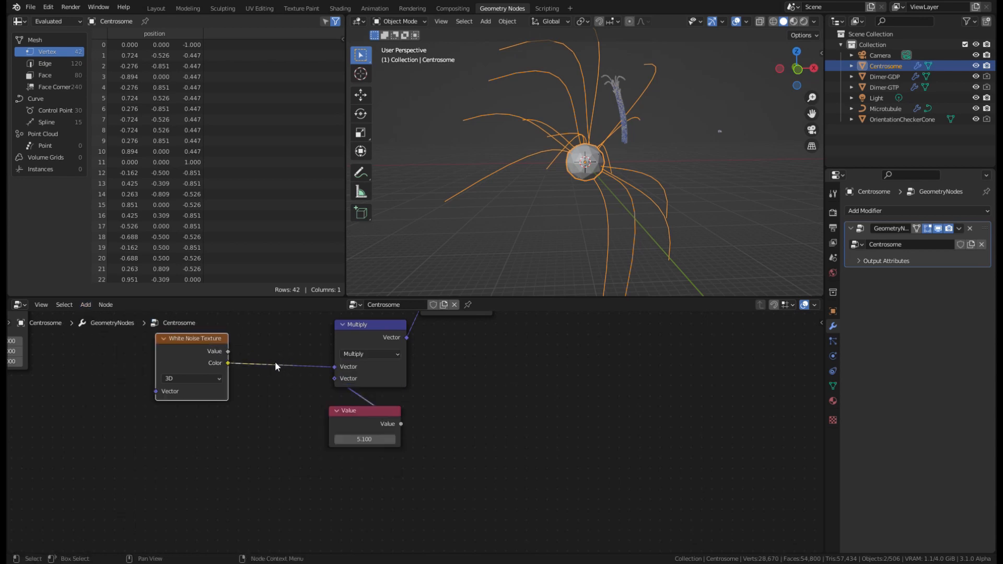
Insert a Vector Math node between the White Noise Texture's Color and the Multiply node, moving the Value node below Multiply.
left_click(86, 304)
left_click(107, 317)
type("ec")
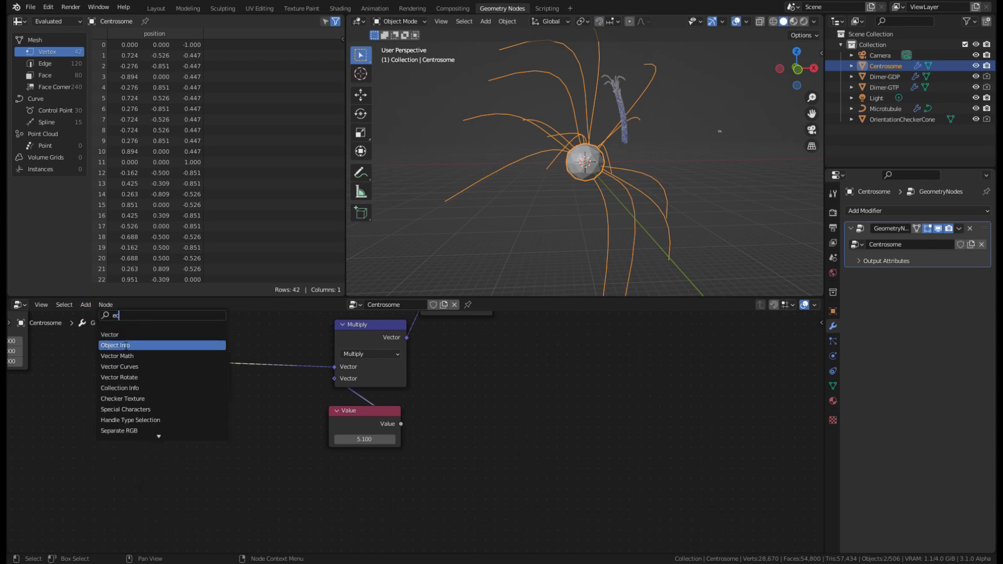
key("BackSpace")
key("BackSpace")
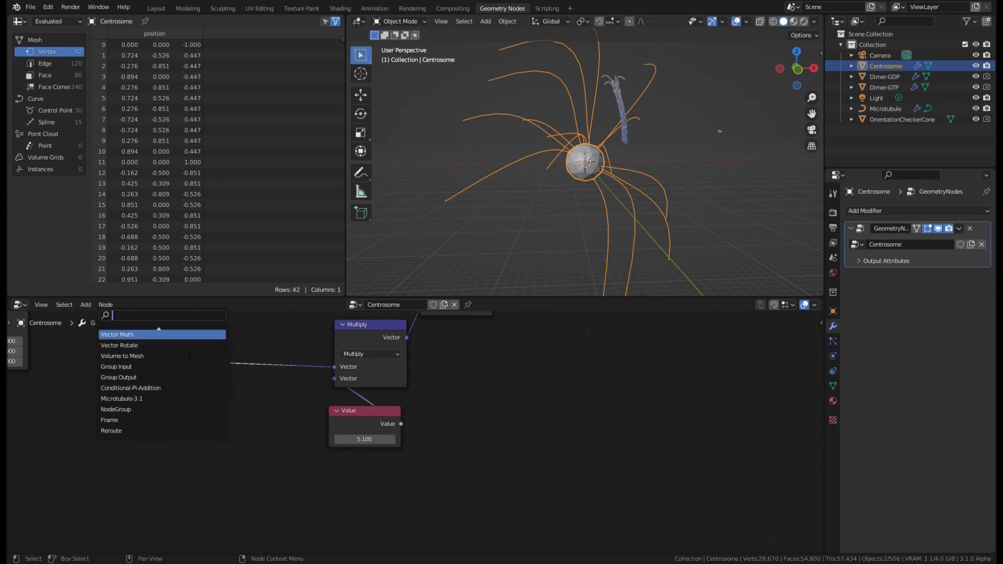
type("vec")
left_click(189, 347)
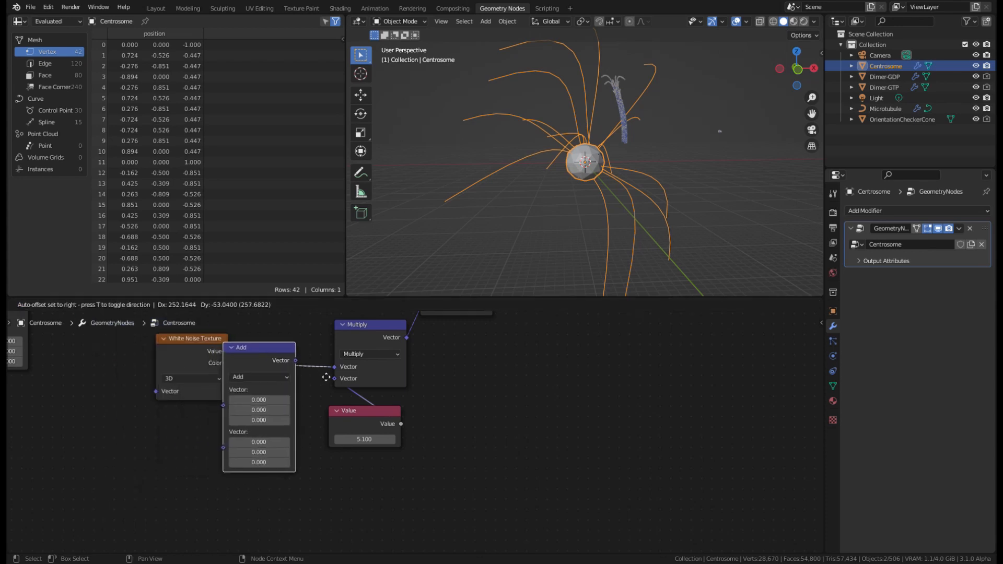
left_click(304, 388)
left_click(308, 375)
left_click_drag(386, 420, 467, 420)
Set the new Vector Math node to Subtract with 0.5 in all three vector components.
left_click(299, 374)
left_click(305, 374)
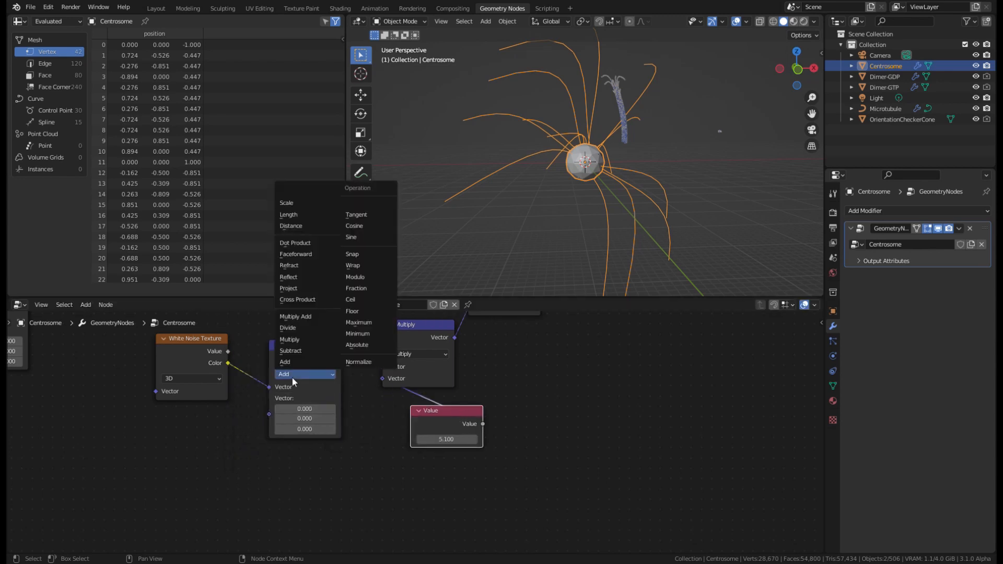
left_click(302, 348)
left_click_drag(321, 429, 319, 410)
type("0.5")
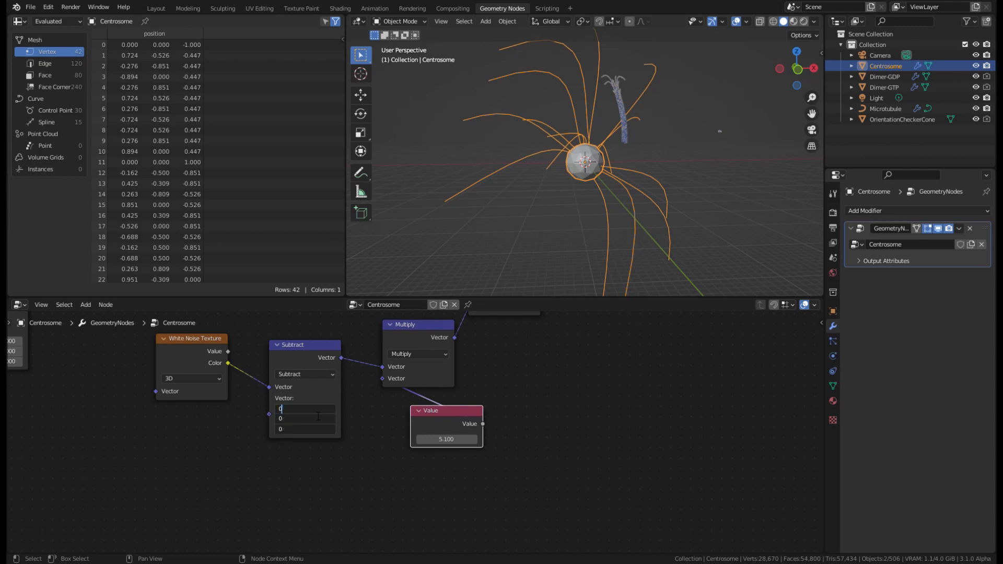
key("Return")
Move Join Geometry away from Set Handle Positions to make room for more nodes between them.
middle_click_drag(585, 209, 562, 208)
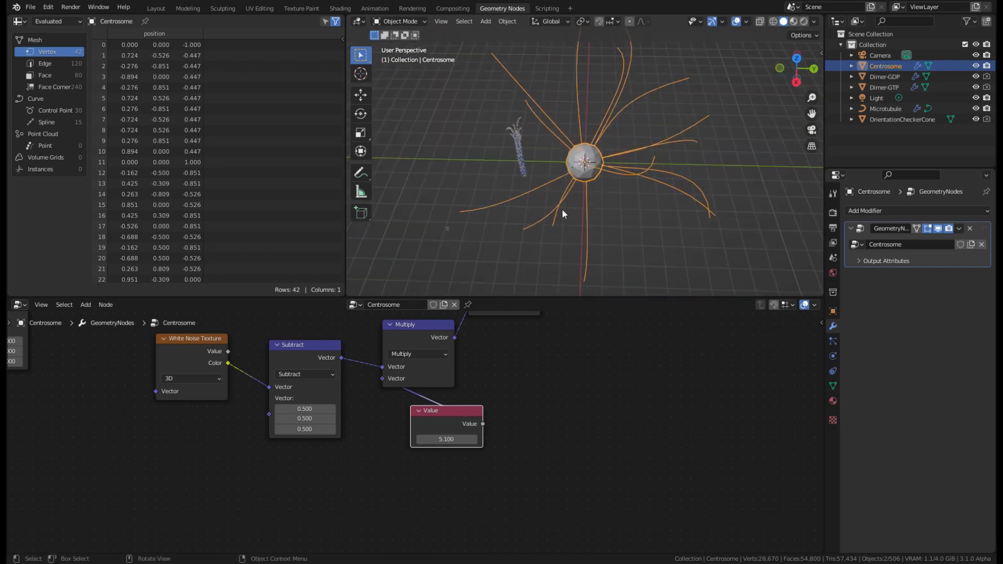
scroll(477, 432, "down", 3)
middle_click_drag(448, 425, 405, 396)
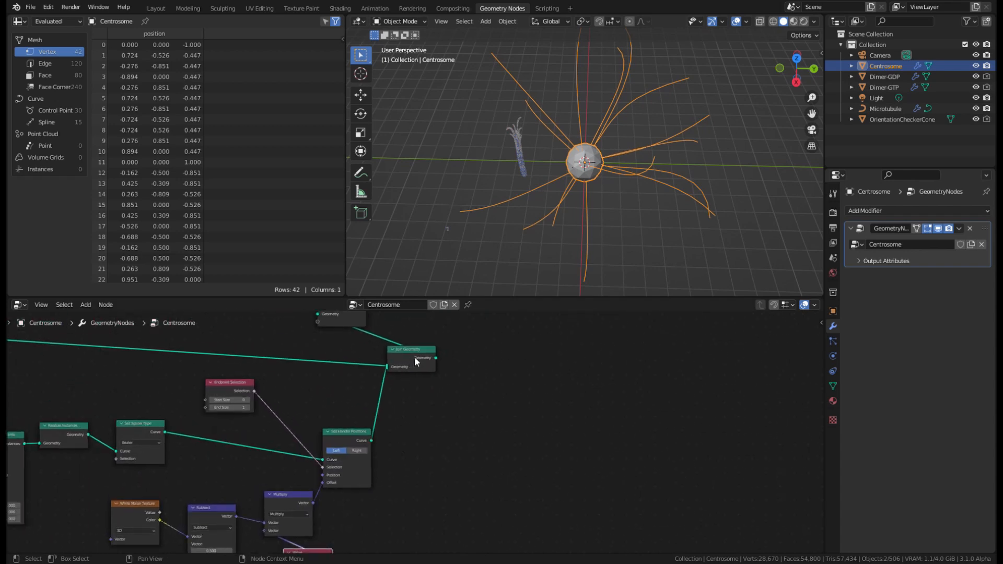
left_click_drag(427, 359, 588, 351)
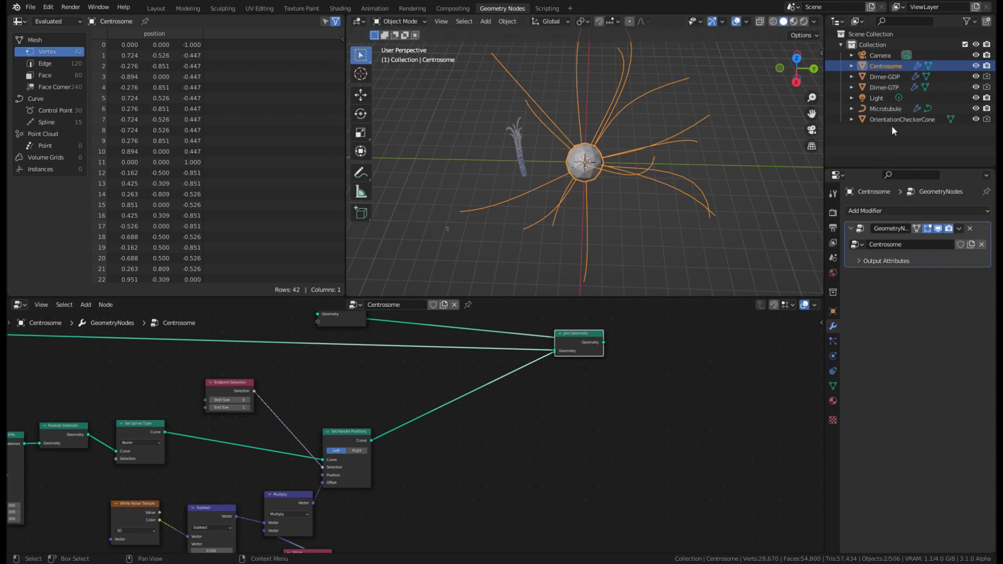
Examine the Microtubule object's node tree and return to the Centrosome object's nodes.
left_click(519, 158)
scroll(591, 392, "down", 6)
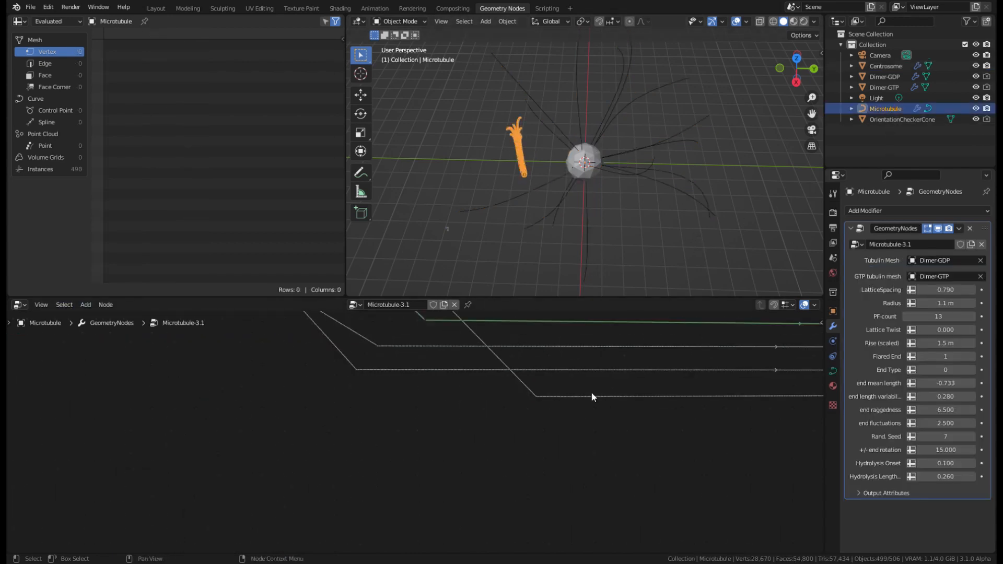
middle_click_drag(588, 358, 481, 500)
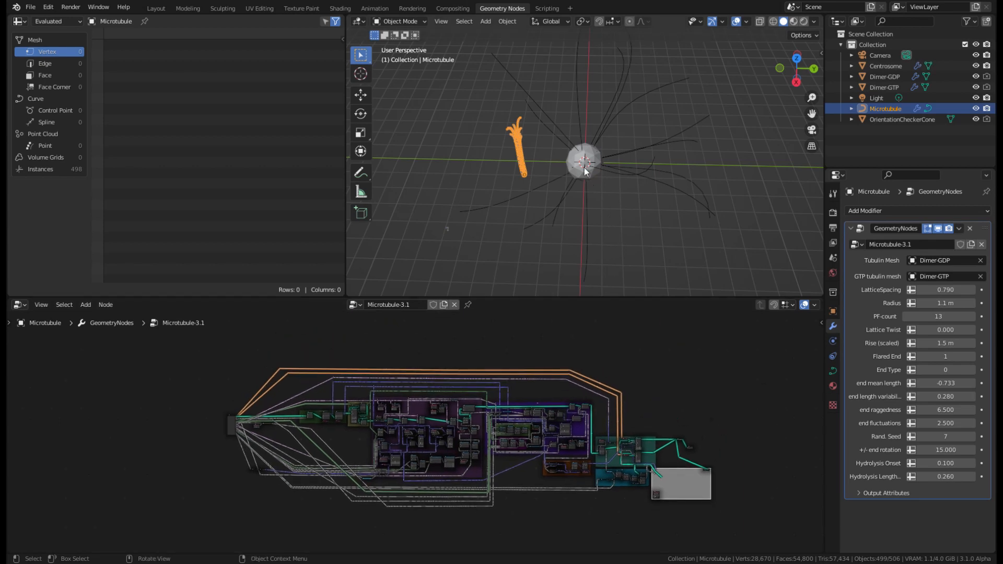
left_click(584, 167)
scroll(380, 529, "up", 5)
middle_click_drag(380, 532, 406, 334)
scroll(372, 412, "up", 6)
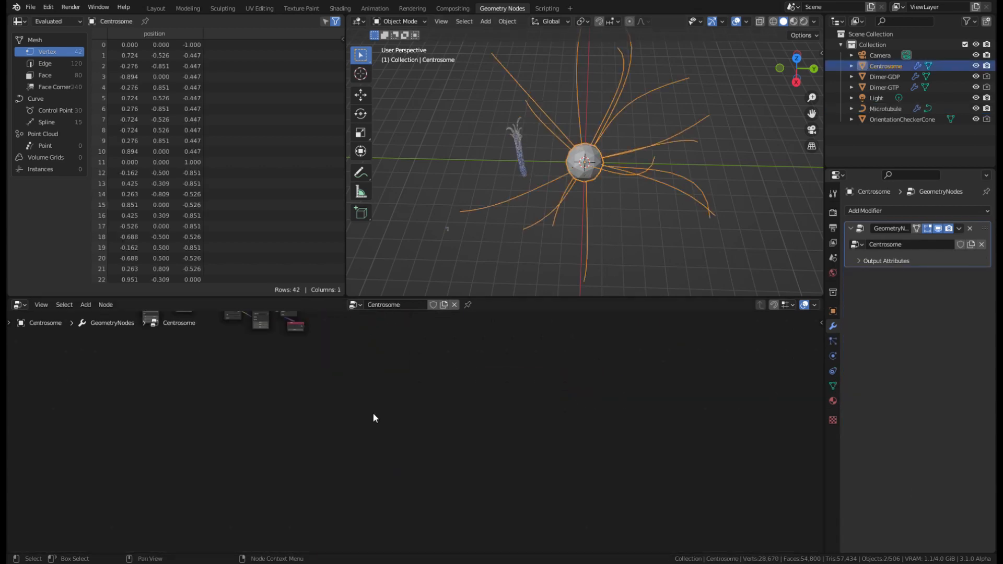
Add the Microtubule-3.1 group node to the Centrosome tree, between Set Handle Positions and Join Geometry.
middle_click_drag(372, 412, 407, 547)
scroll(404, 427, "up", 6)
middle_click_drag(404, 427, 410, 439)
left_click(88, 304)
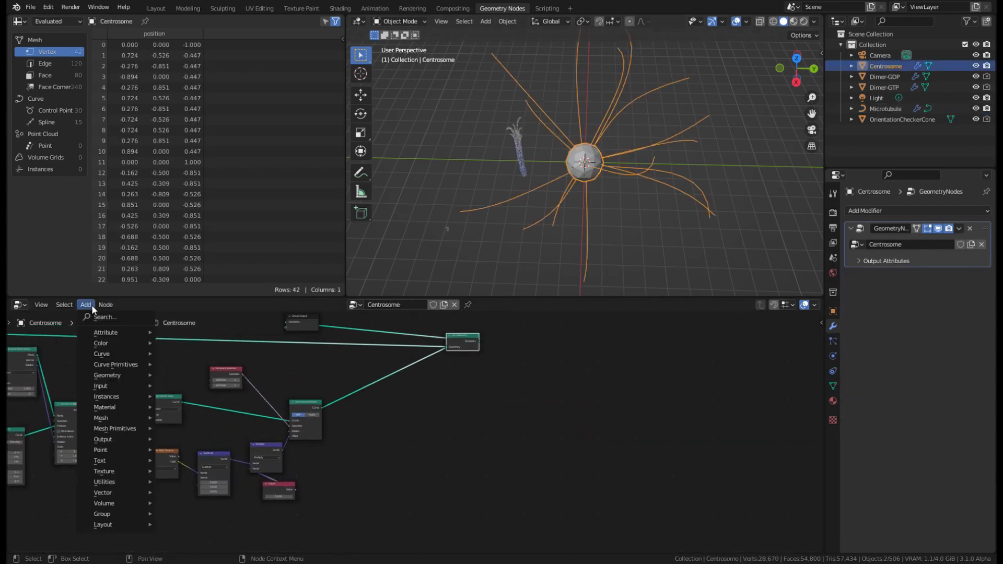
left_click(112, 317)
type("micr")
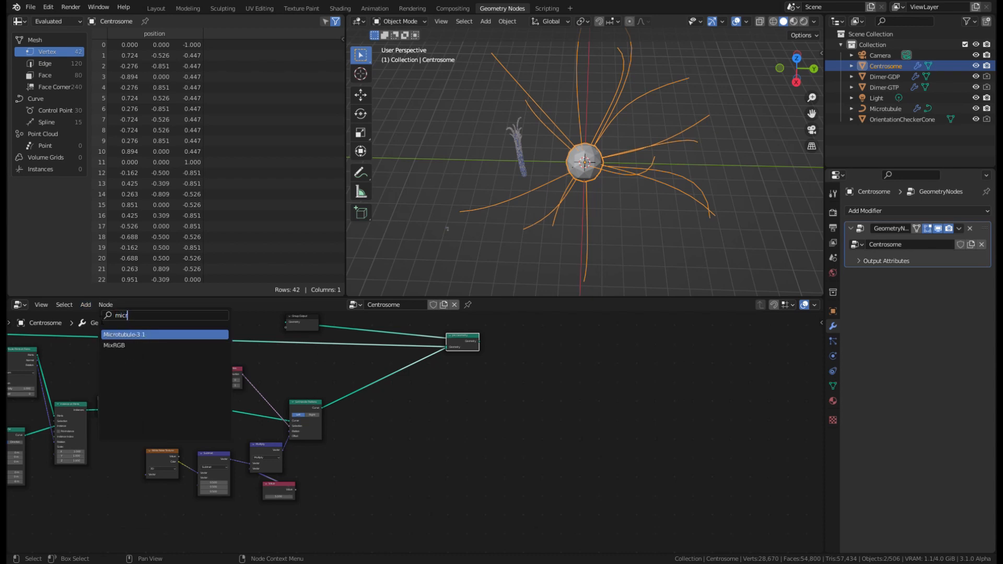
left_click(148, 335)
left_click(722, 492)
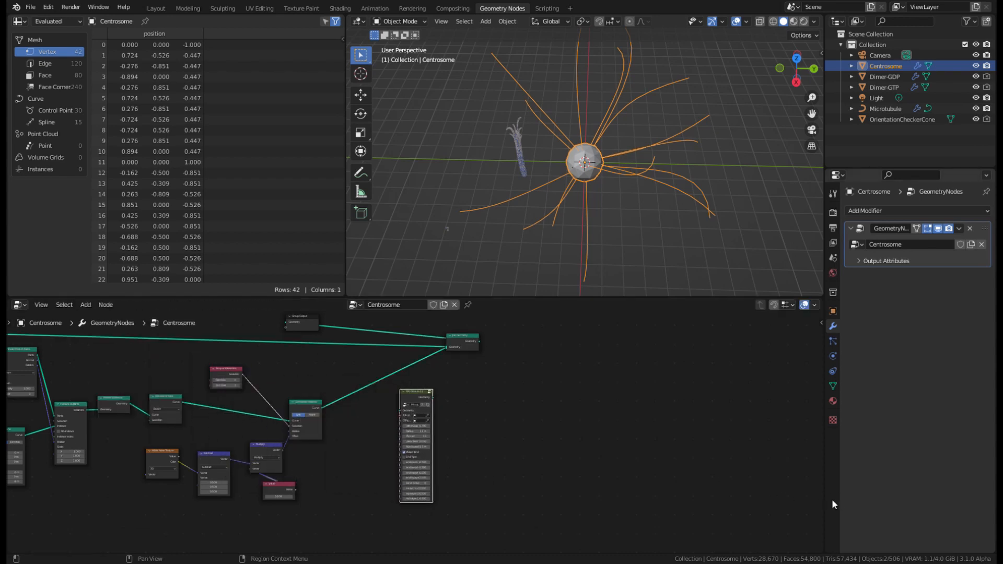
Connect the Curve output of Set Handle Positions to the Microtubule-3.1 node's Geometry input.
scroll(381, 408, "up", 3)
left_click_drag(290, 432, 415, 436)
scroll(490, 471, "up", 2)
mouse_move(458, 423)
middle_mouse_down()
mouse_move(449, 372)
mouse_move(440, 417)
middle_mouse_up()
Place the Dimer-LowPoly asset from the asset library into the scene beside the centrosome and return to the geometry nodes workspace.
left_click(421, 403)
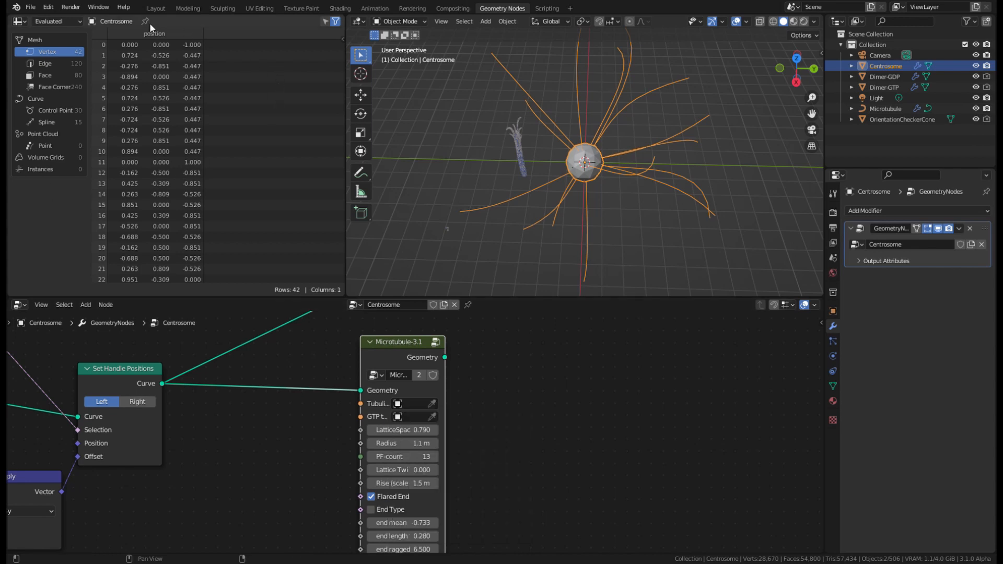
left_click(157, 8)
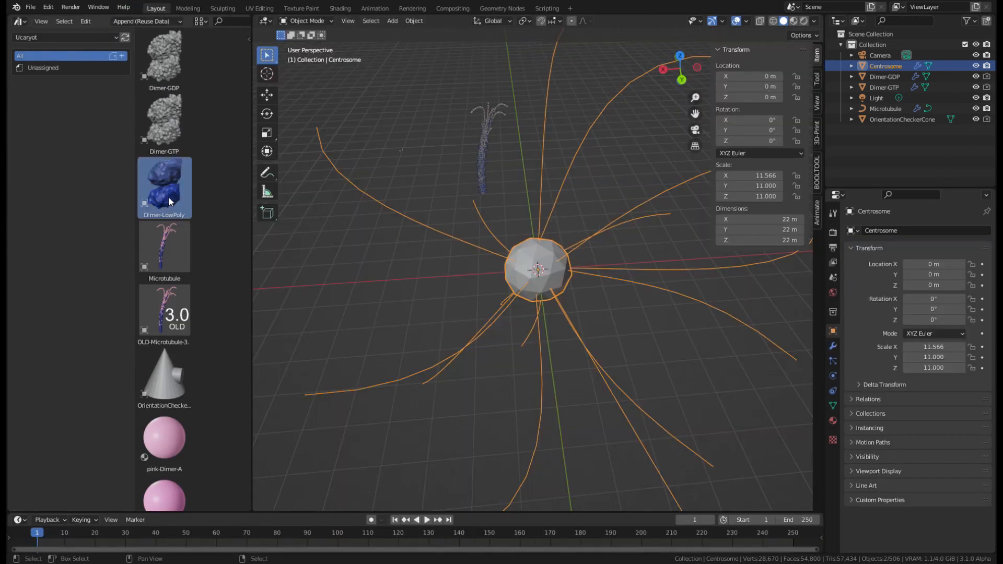
left_click_drag(168, 197, 375, 277)
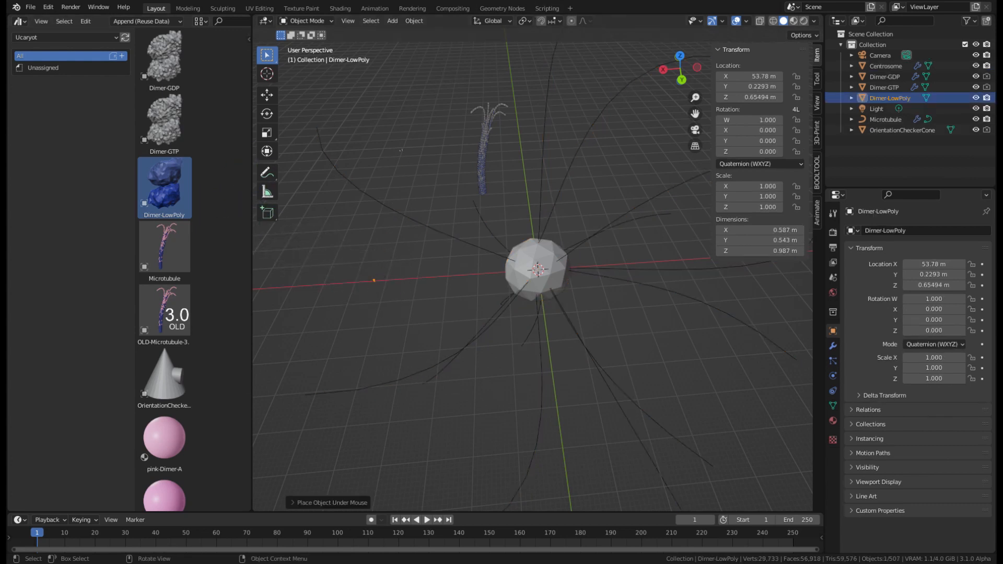
left_click(513, 9)
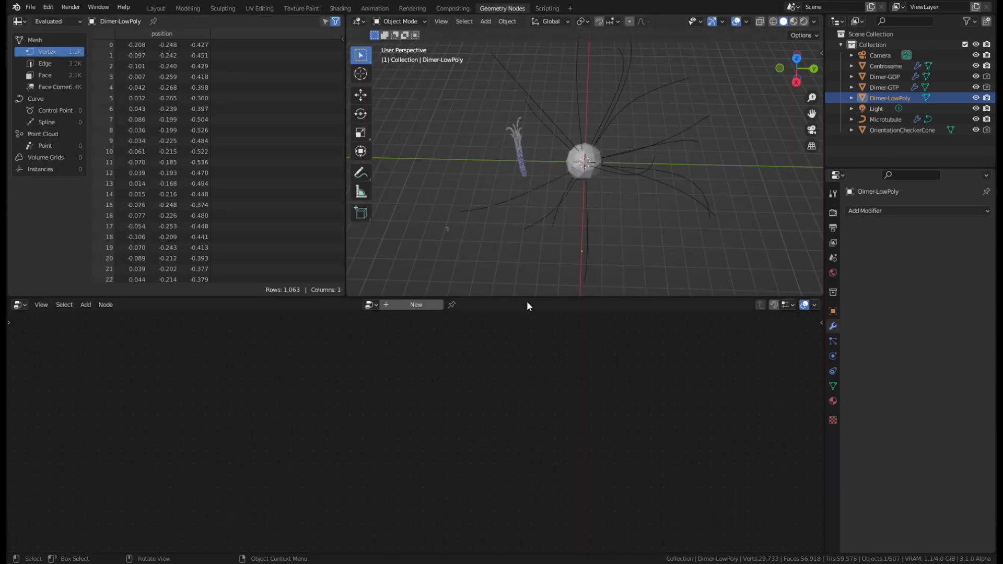
Select the Centrosome and set both the tubulin and GTP object inputs of its Microtubule-3.1 node to Dimer-LowPoly.
middle_click_drag(519, 253, 510, 220)
scroll(540, 189, "up", 3)
left_click(540, 189)
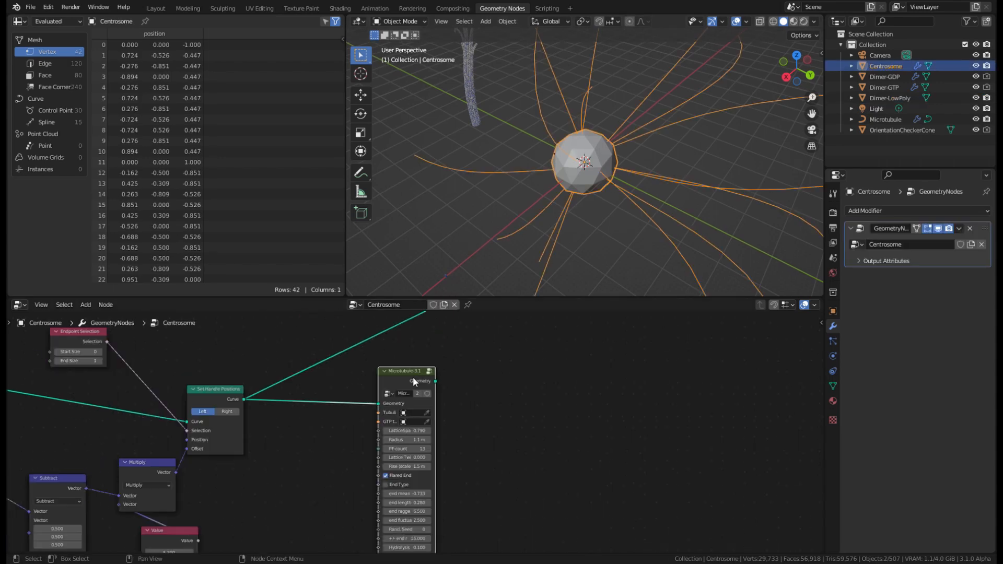
left_click(413, 414)
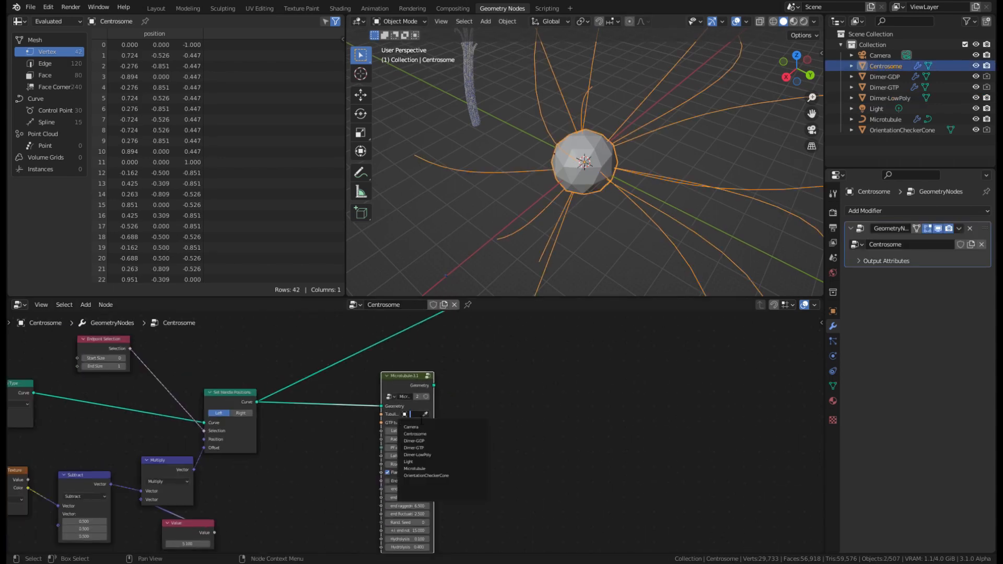
left_click(436, 445)
left_click(413, 422)
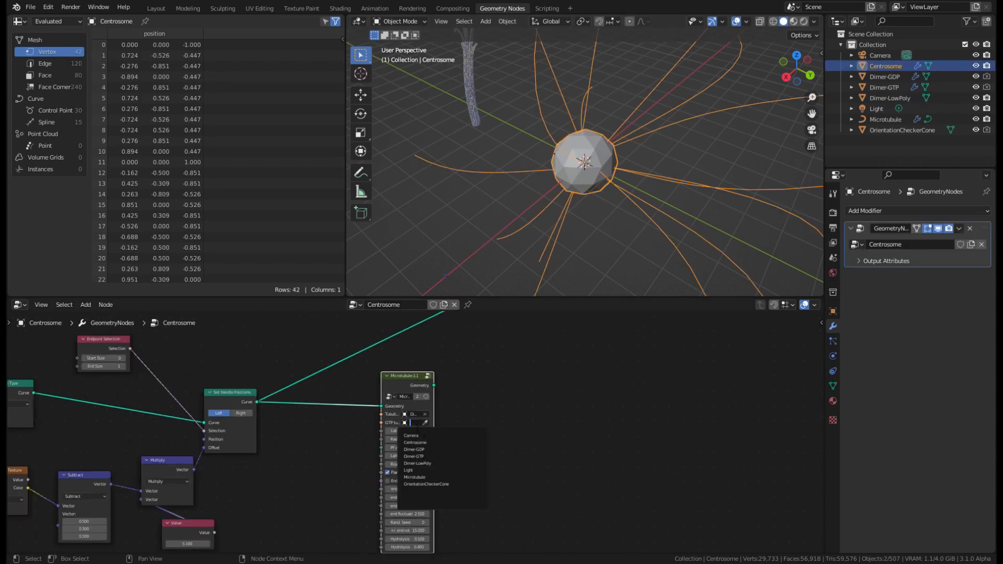
left_click(434, 456)
scroll(478, 371, "up", 3)
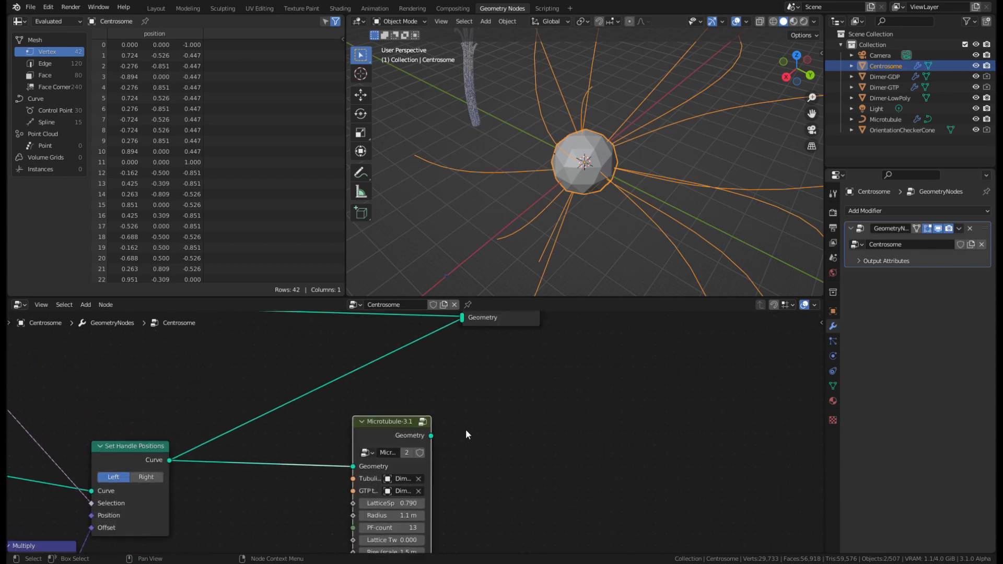
Connect the Microtubule-3.1 node's Geometry output to Join Geometry and inspect the microtubules around the centrosome.
left_click_drag(400, 477, 430, 361)
scroll(588, 228, "down", 10)
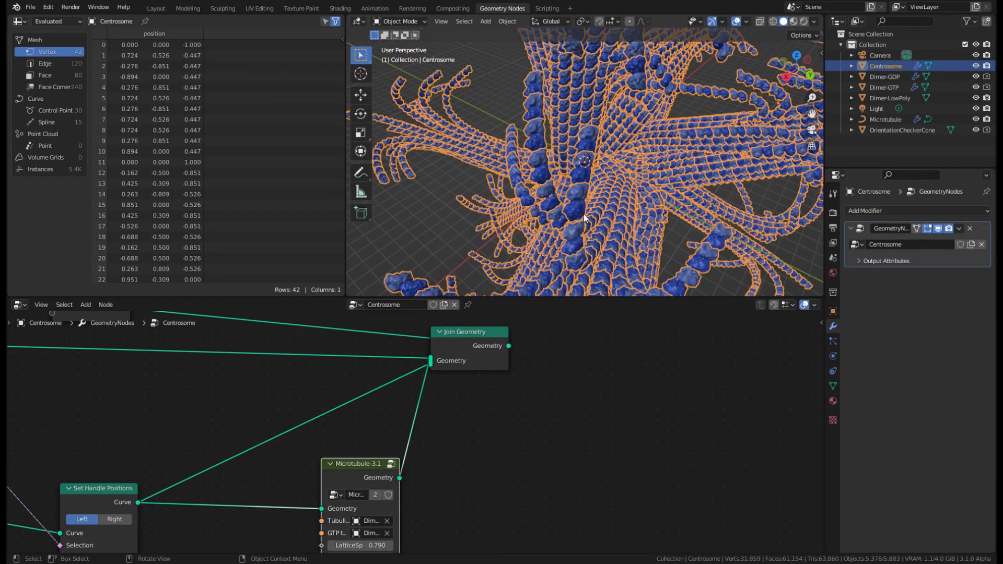
middle_click_drag(591, 209, 625, 199)
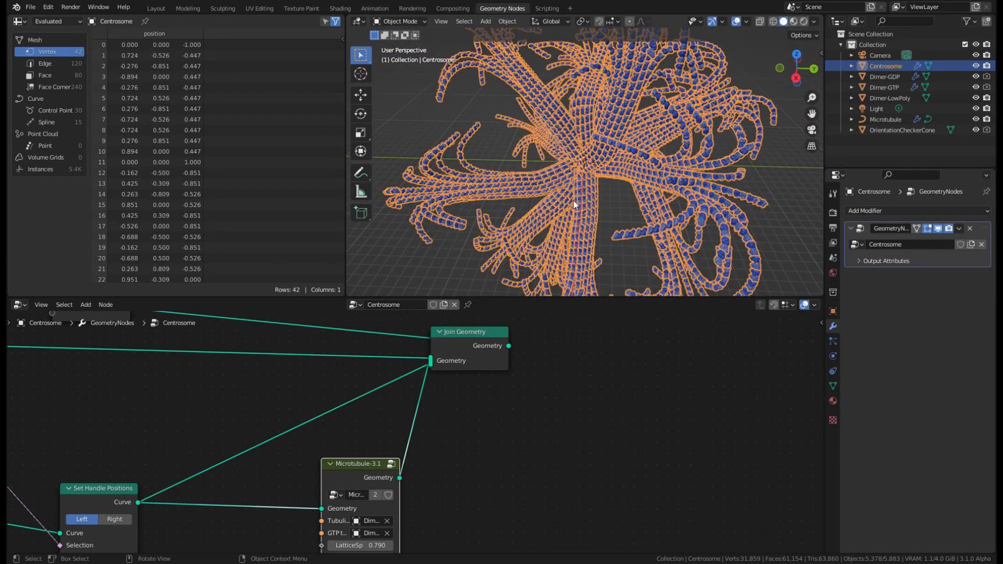
Apply the scale of the Centrosome object.
key("ctrl+a")
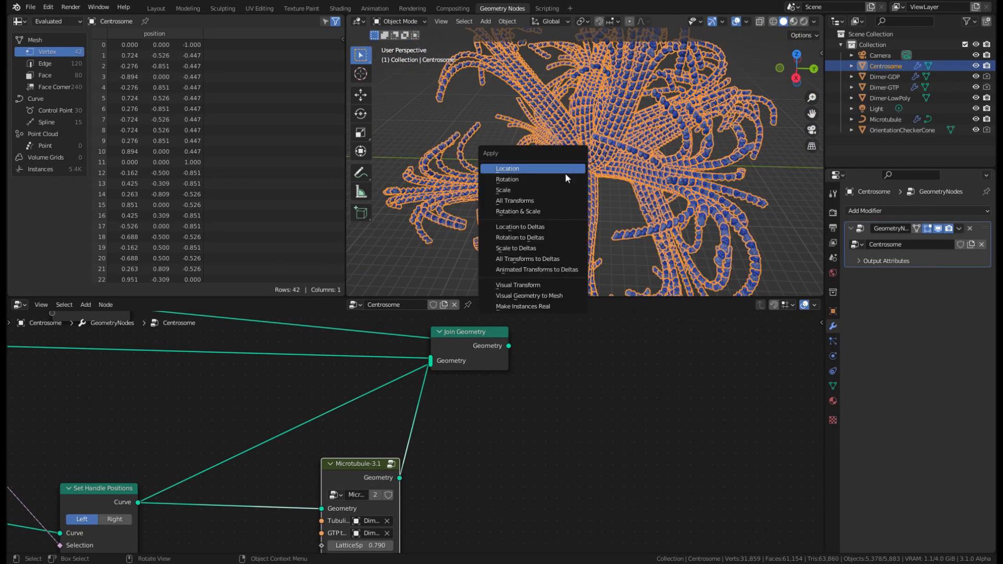
left_click(543, 190)
scroll(547, 423, "down", 8)
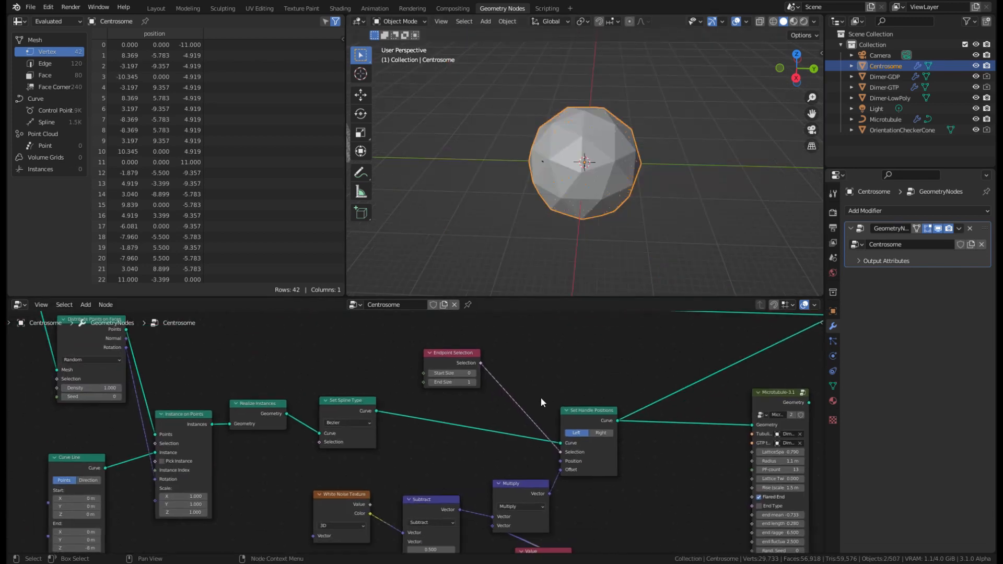
scroll(641, 404, "up", 3)
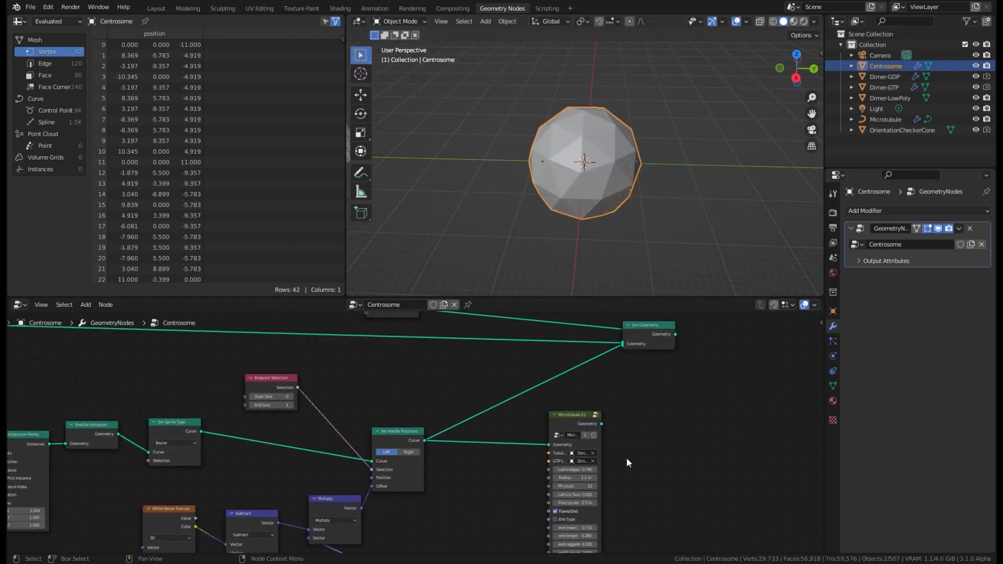
middle_click_drag(211, 357, 440, 398)
middle_click_drag(264, 399, 373, 434)
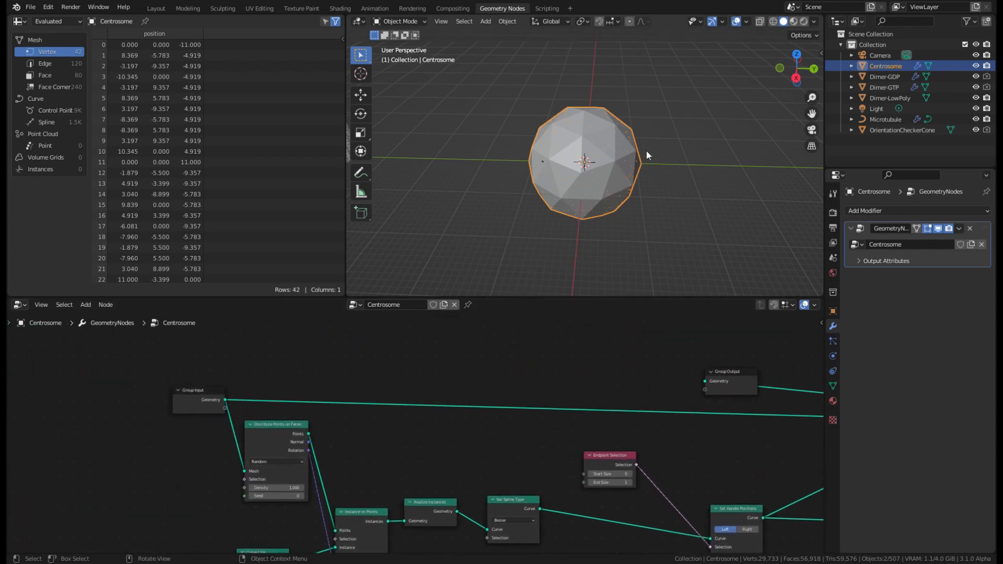
right_click(604, 165)
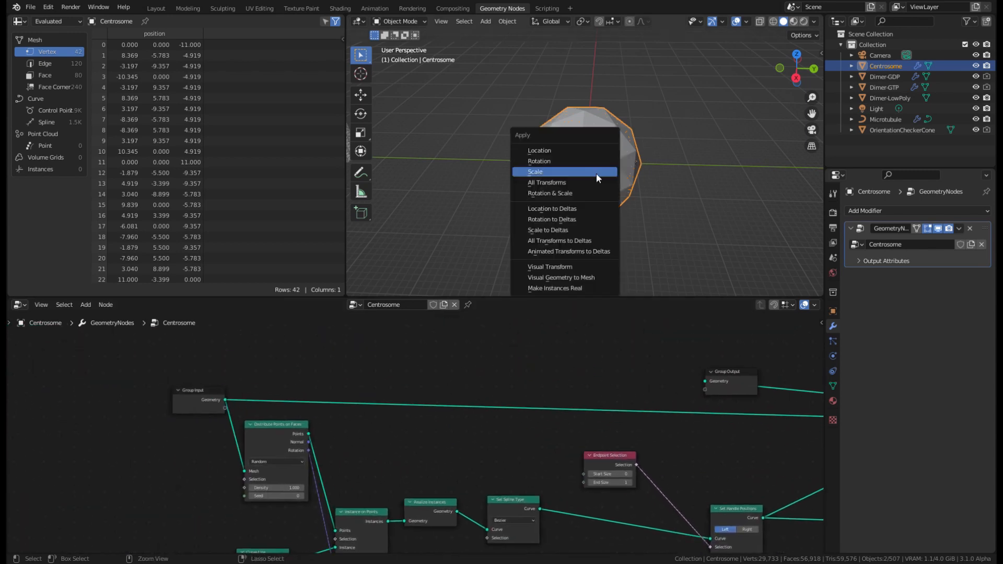
key("ctrl+a")
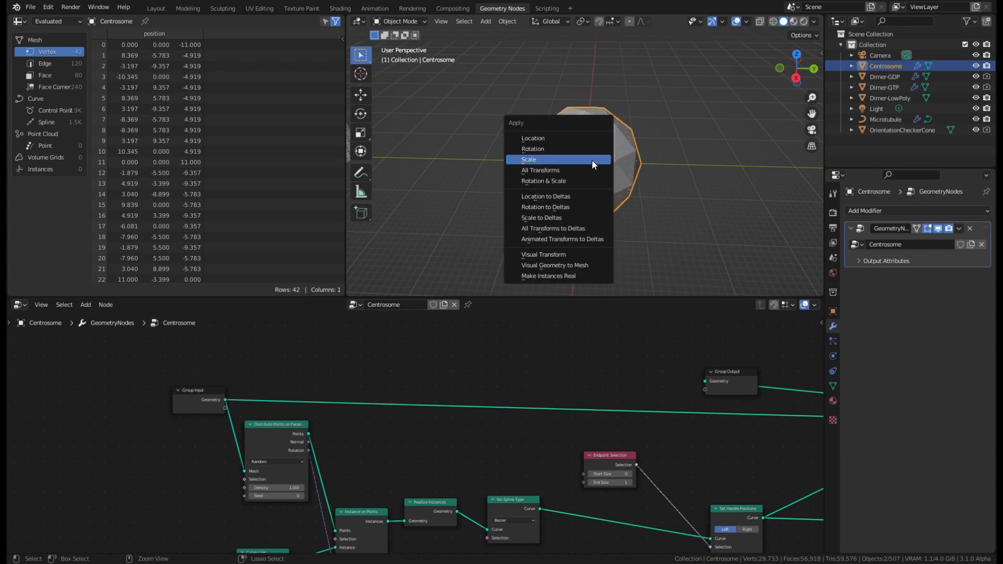
left_click(532, 160)
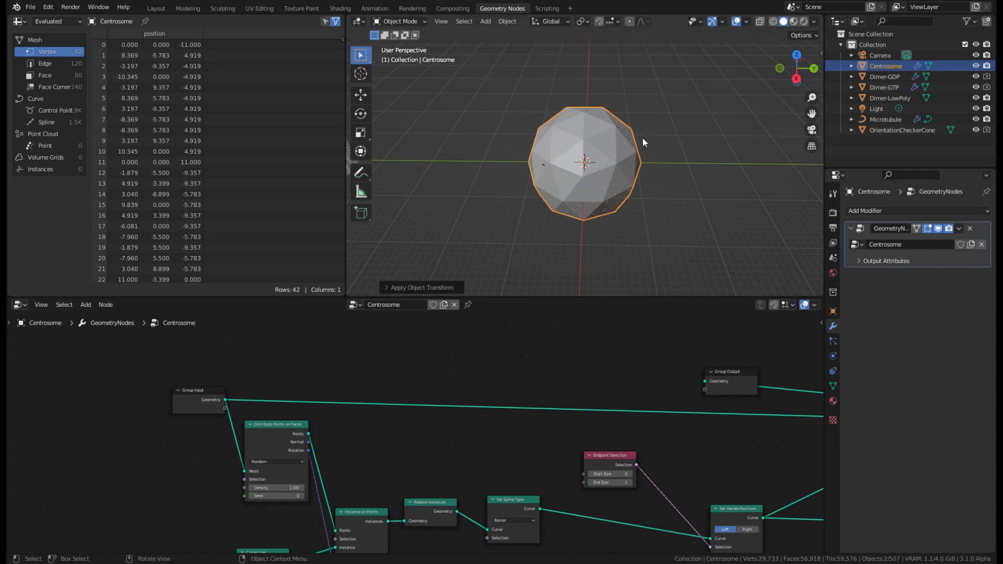
Lengthen the radiating curves through the Curve Line node's End Z so they reach well beyond the sphere.
scroll(646, 149, "up", 7)
scroll(646, 149, "down", 4)
middle_click_drag(536, 396, 403, 510)
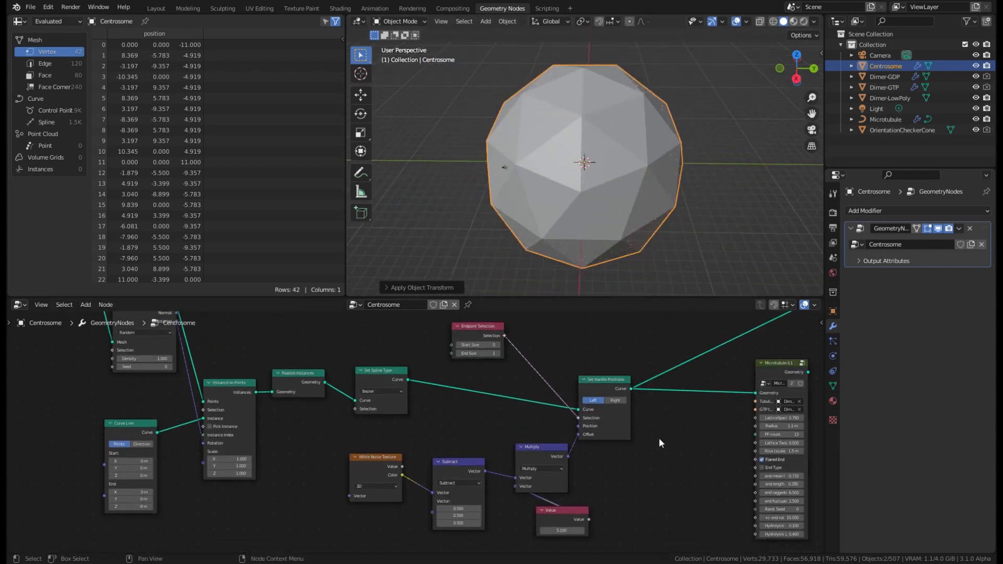
scroll(647, 424, "down", 3)
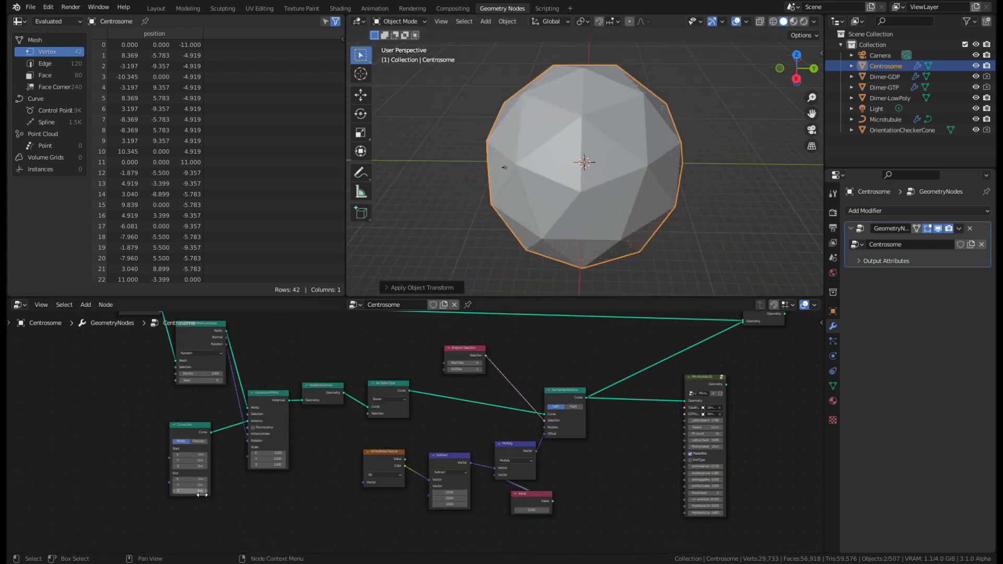
left_click_drag(201, 495, 324, 495)
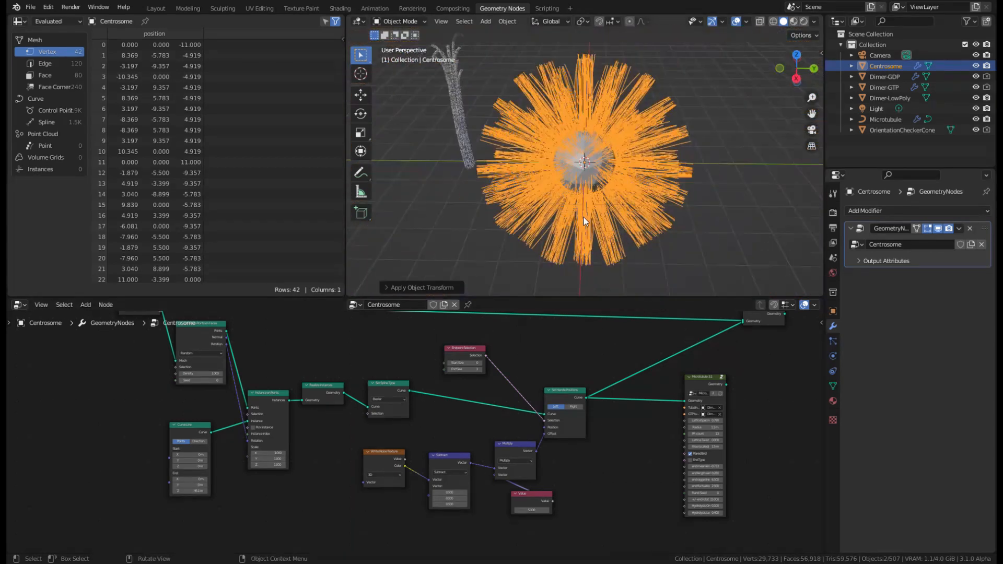
middle_click_drag(585, 217, 547, 246)
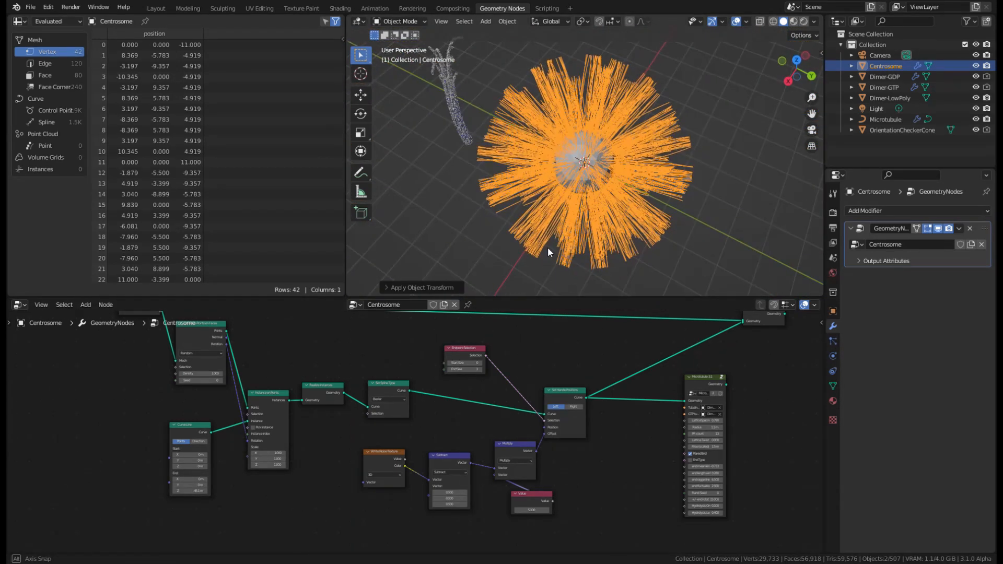
Set the Density of Distribute Points on Faces to 0.01.
scroll(210, 384, "up", 2)
double_click(254, 414)
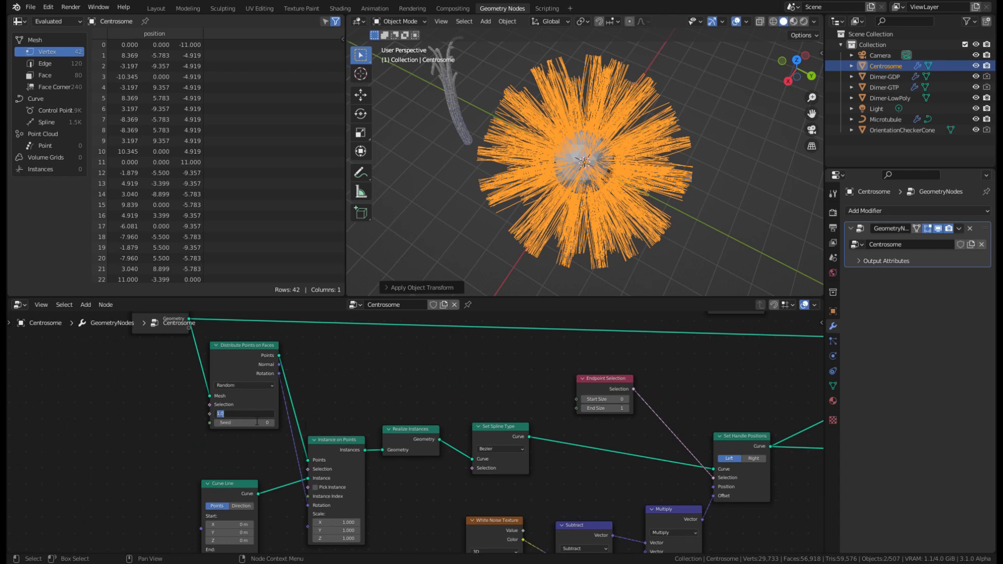
type("0.01")
key("Return")
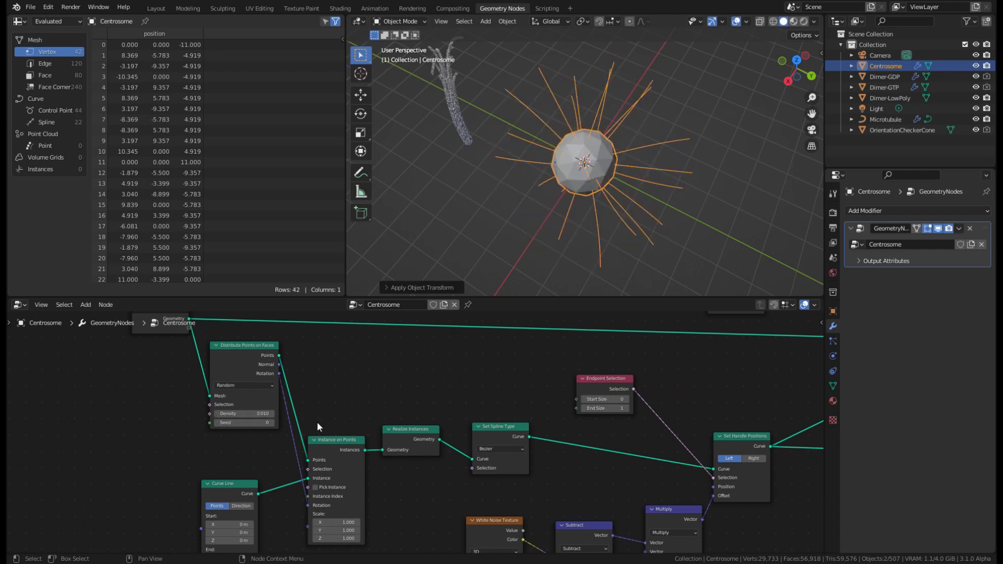
middle_click_drag(692, 150, 725, 118)
Readjust the Curve Line's End Z and raise the Value node feeding Multiply to about 41.8 for stronger bending.
middle_click_drag(251, 548, 300, 475)
mouse_move(299, 478)
left_mouse_down()
mouse_move(264, 478)
mouse_move(282, 478)
left_mouse_up()
middle_click_drag(739, 494, 507, 510)
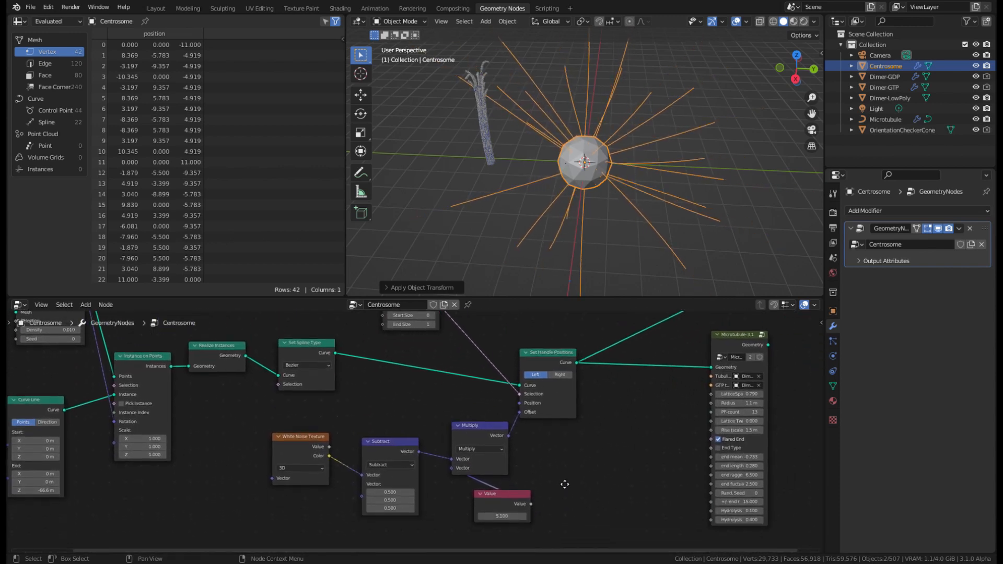
left_click_drag(506, 510, 554, 510)
middle_click_drag(549, 262, 586, 212)
Join the Microtubule-3.1 node's output into Join Geometry, deselect the centrosome and inspect where the microtubules meet the sphere.
middle_click_drag(378, 365, 178, 444)
scroll(178, 444, "up", 1)
left_click_drag(597, 432, 622, 342)
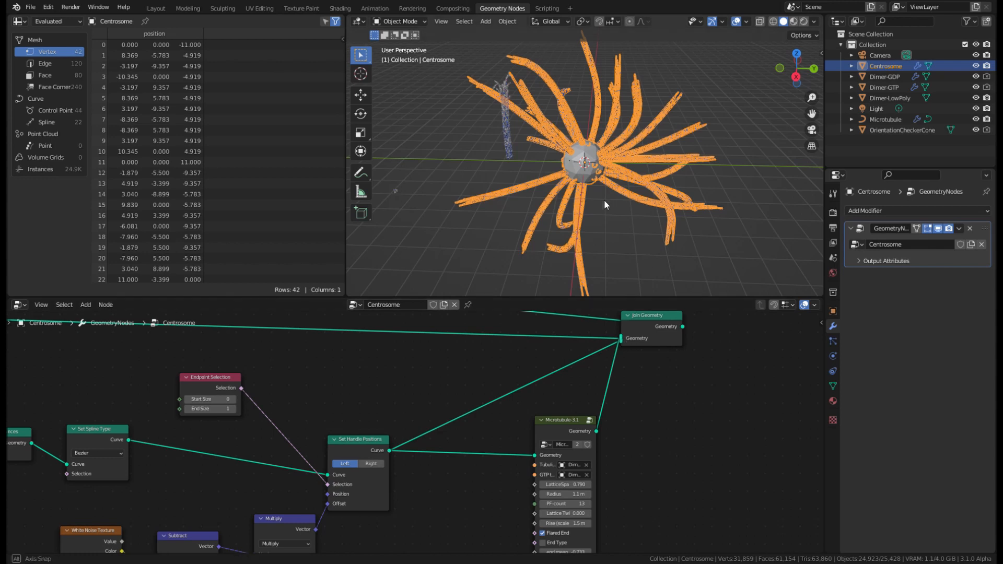
middle_click_drag(604, 200, 455, 251)
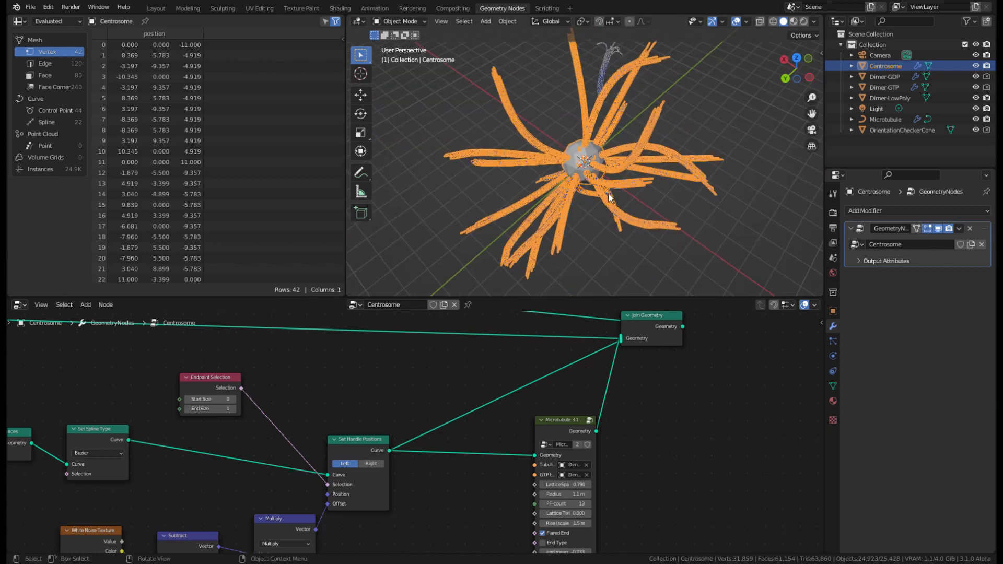
scroll(598, 198, "up", 4)
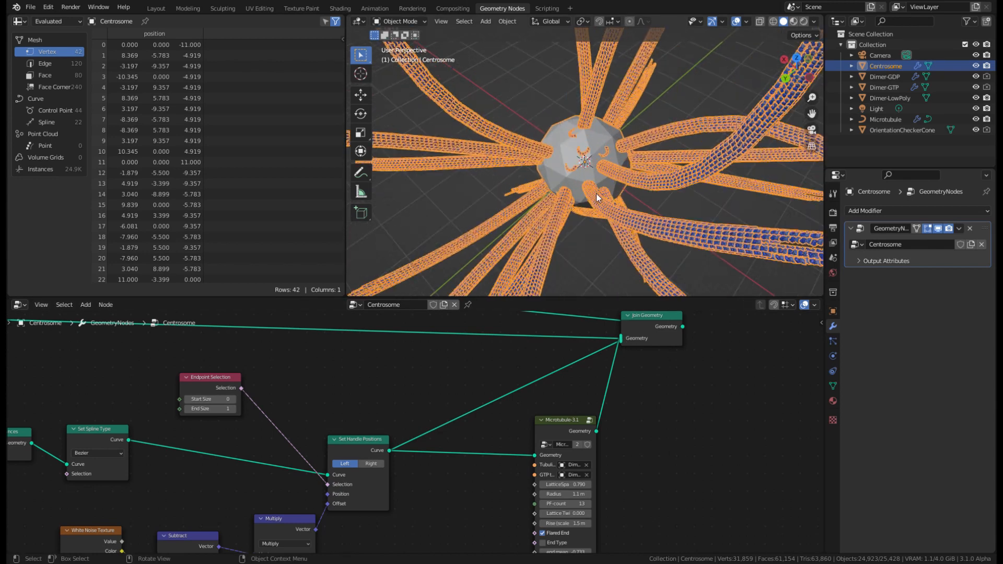
left_click(615, 258)
middle_click_drag(573, 231, 490, 149)
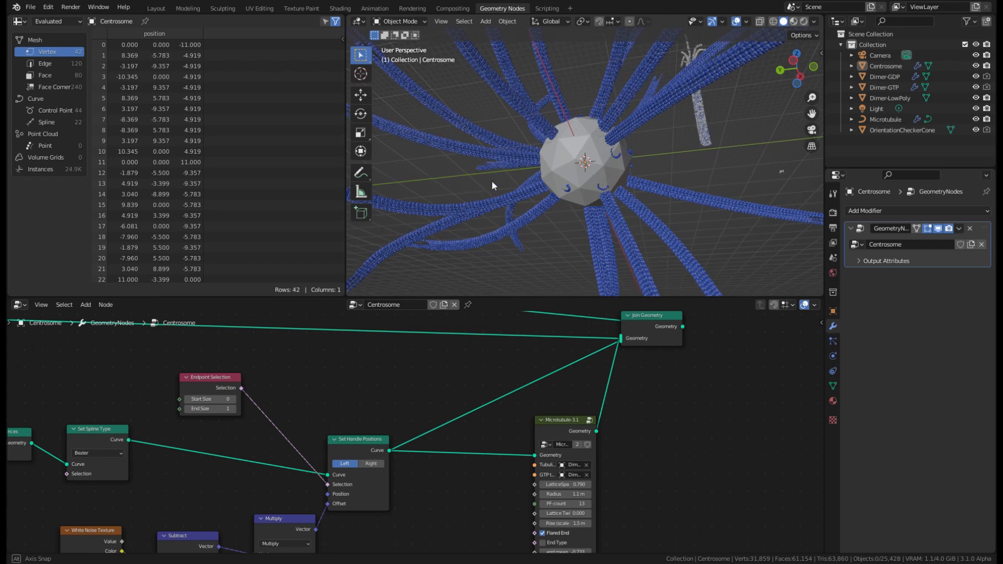
Set the Curve Line node's End Z to 66 m and check the microtubules' direction from the sphere.
scroll(266, 424, "down", 2)
middle_click_drag(134, 464, 446, 408)
left_click(253, 507)
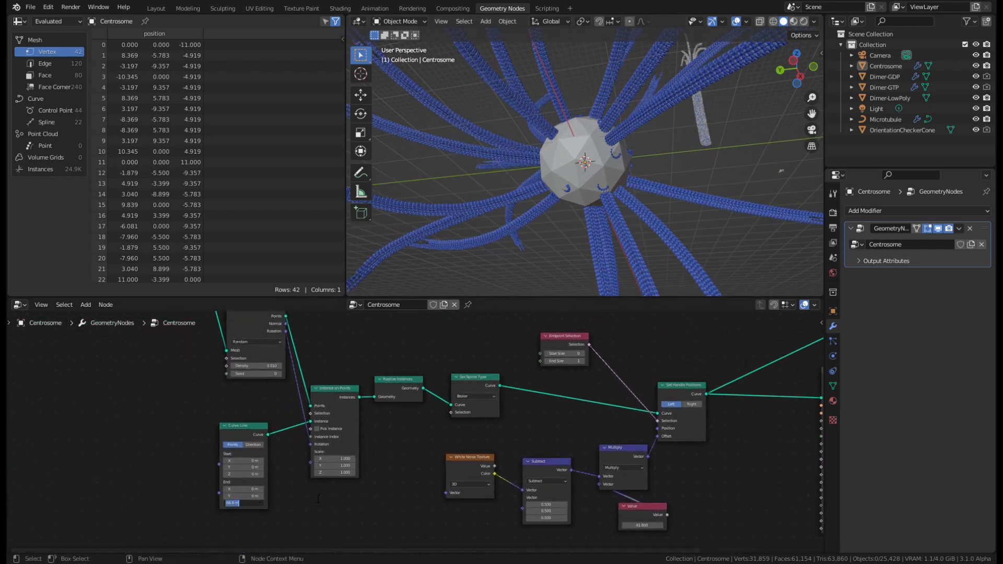
type("66")
key("Return")
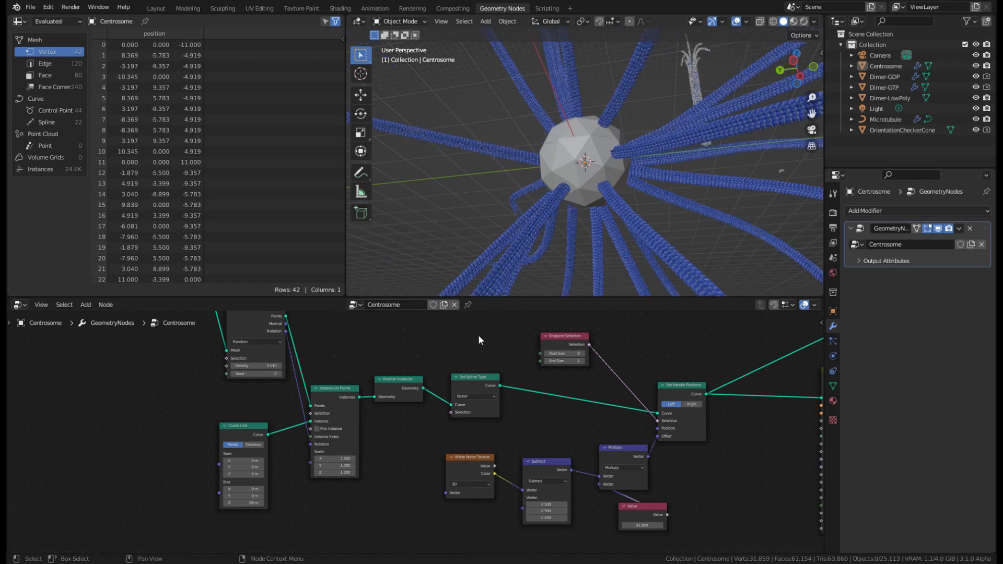
scroll(601, 209, "down", 3)
middle_click_drag(602, 202, 710, 79)
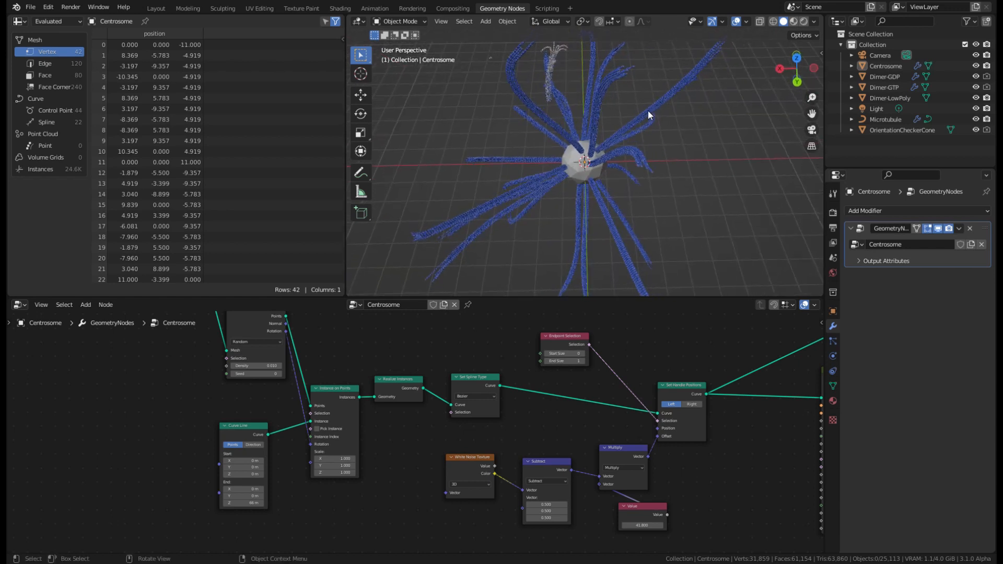
middle_click_drag(700, 451, 493, 434)
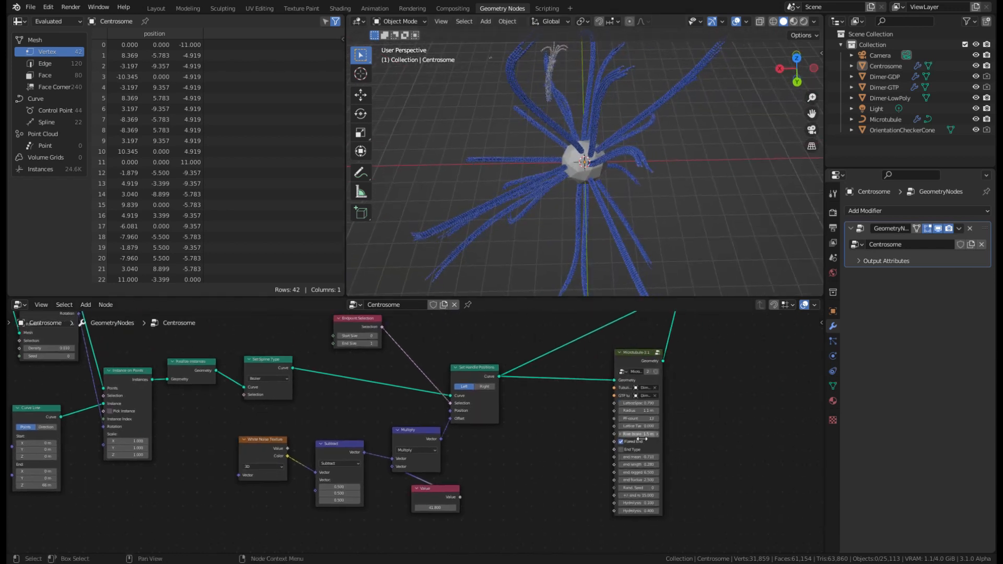
Switch to the Layout workspace, move the centrosome freehand to about X -24.3, Y -4.3, Z 7.1 m and inspect its microtubules.
left_click(156, 9)
scroll(528, 261, "down", 3)
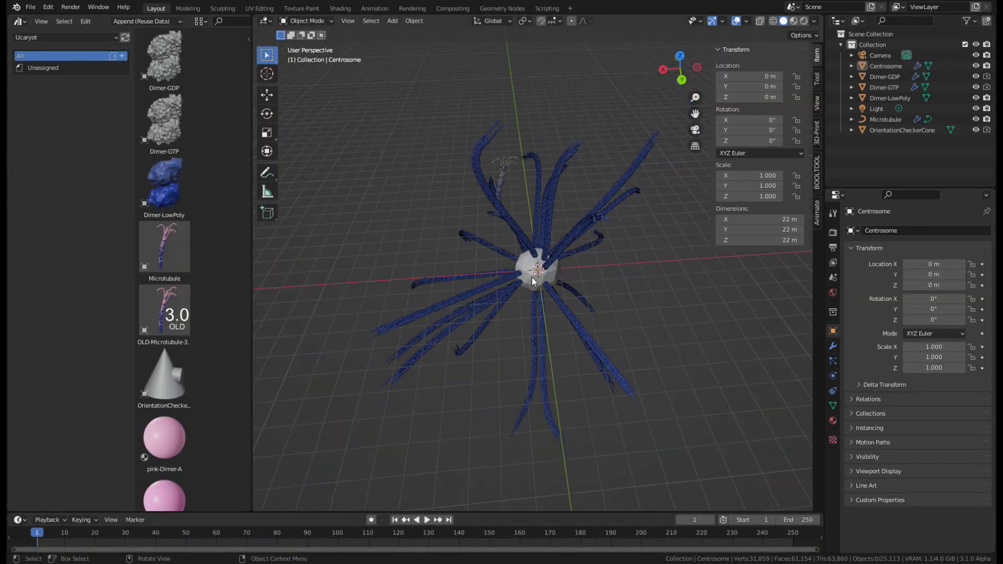
left_click(532, 277)
key("g")
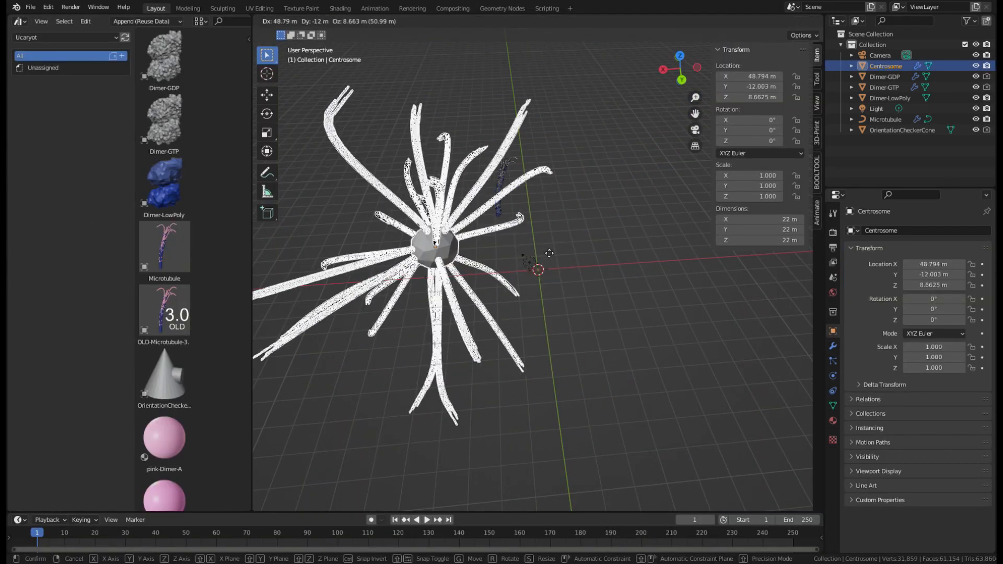
left_click(603, 264)
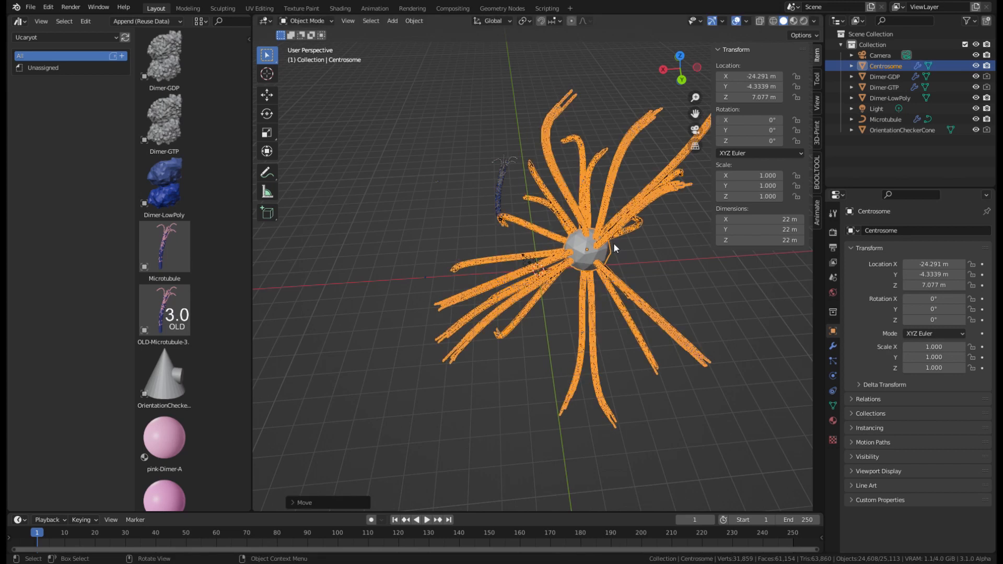
scroll(611, 245, "up", 4)
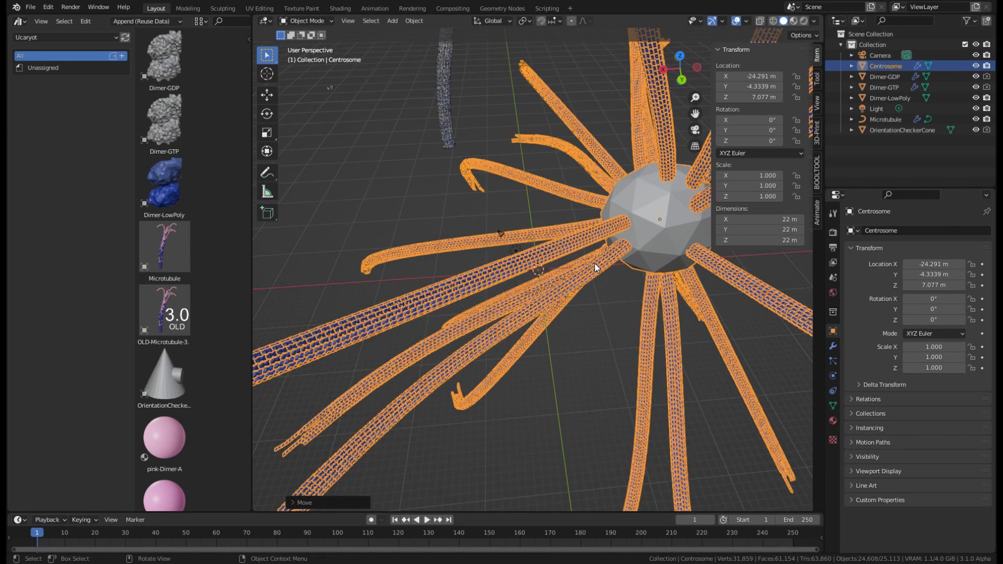
scroll(594, 263, "down", 4)
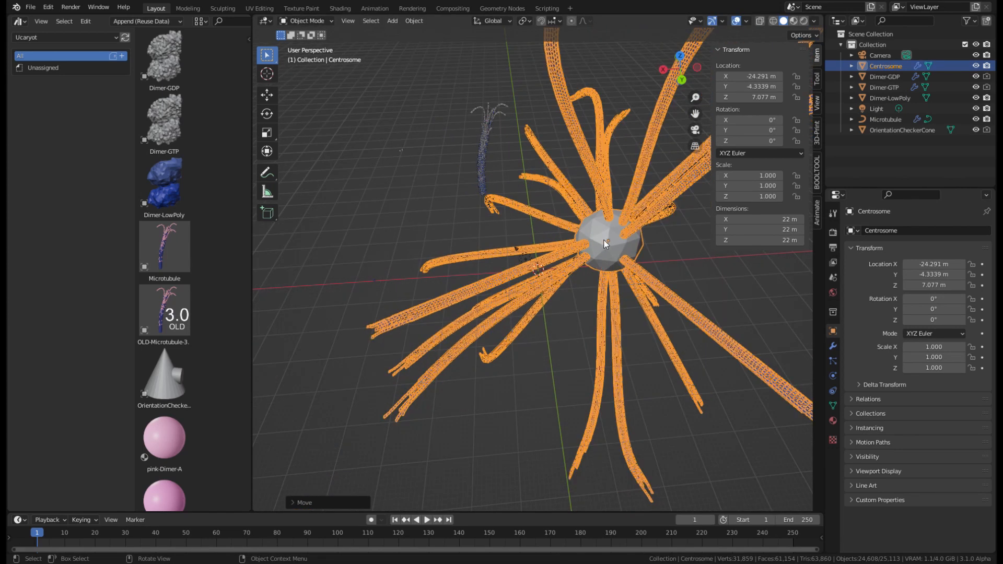
Return to the Geometry Nodes workspace and set the Value node feeding Multiply to 10.
left_click(488, 9)
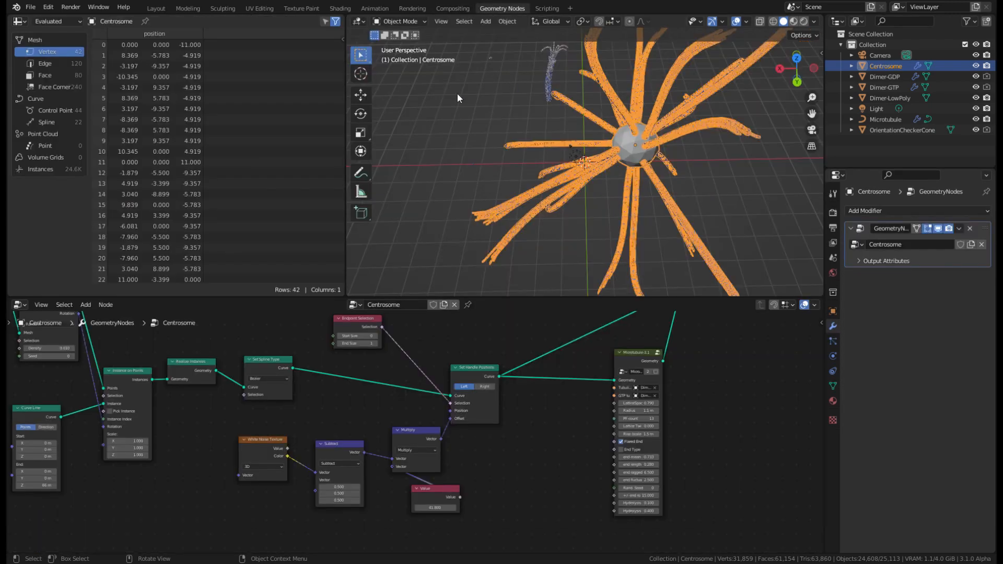
double_click(435, 507)
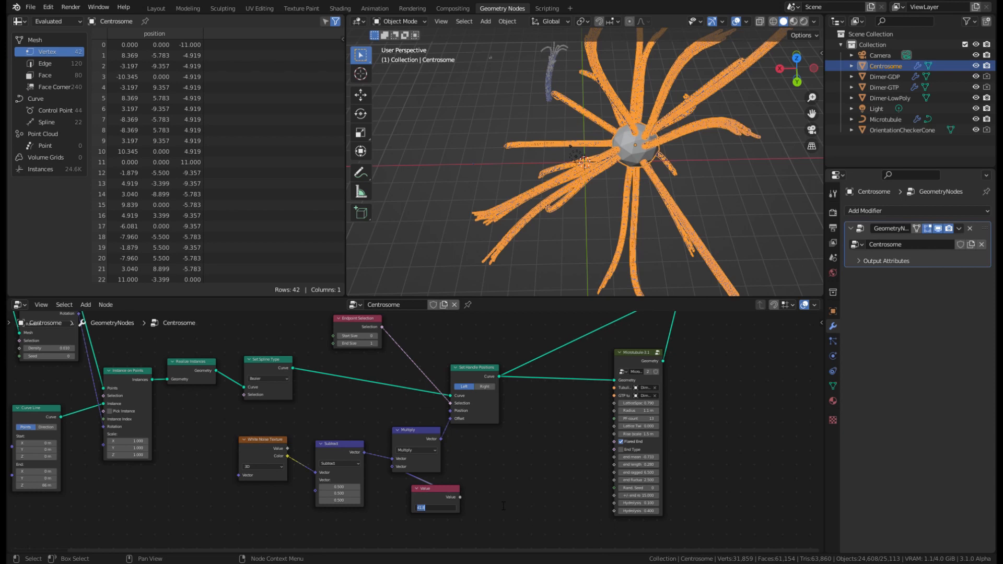
type("10")
key("Return")
scroll(630, 177, "down", 4)
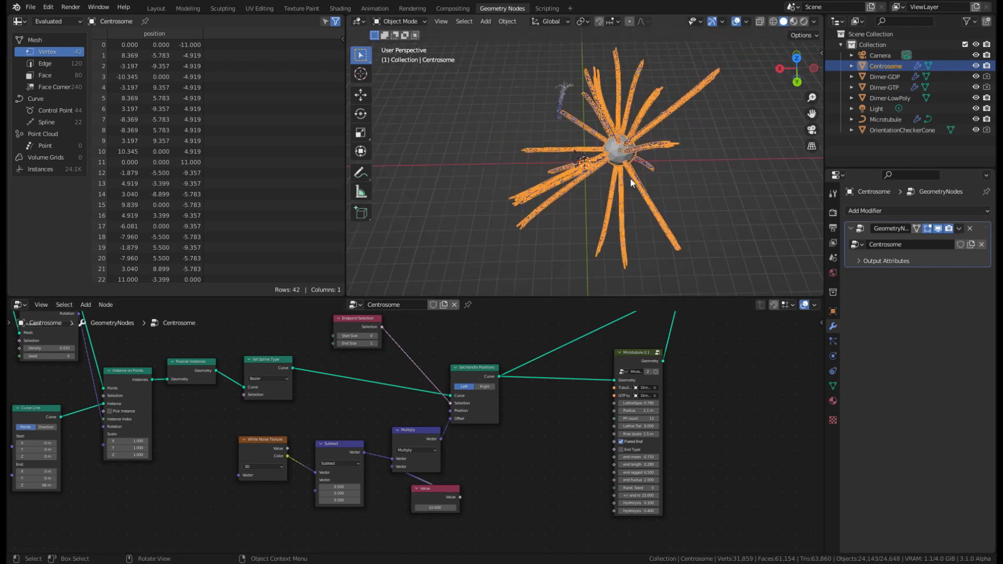
Set the Density of Distribute Points on Faces to 0.005 and check the remaining microtubules around the sphere.
middle_click_drag(70, 365, 130, 395)
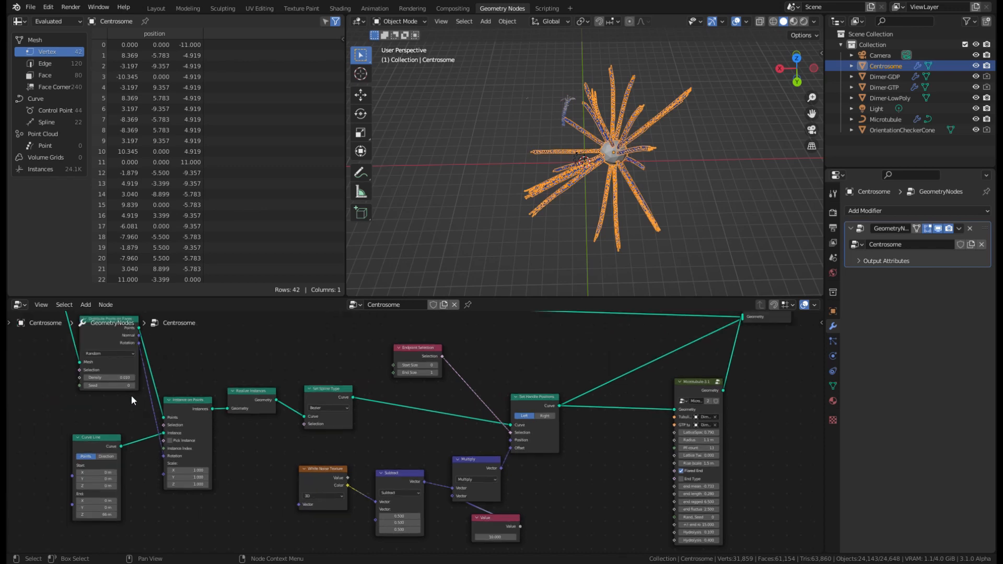
left_click(122, 379)
type("0.005")
key("Return")
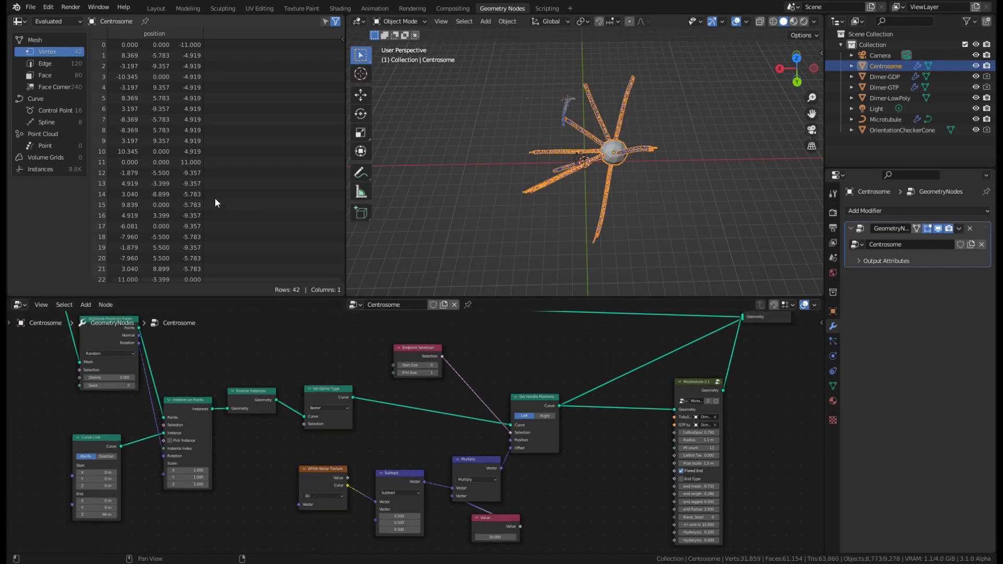
middle_click_drag(548, 146, 581, 249)
scroll(635, 119, "up", 5)
scroll(653, 118, "down", 4)
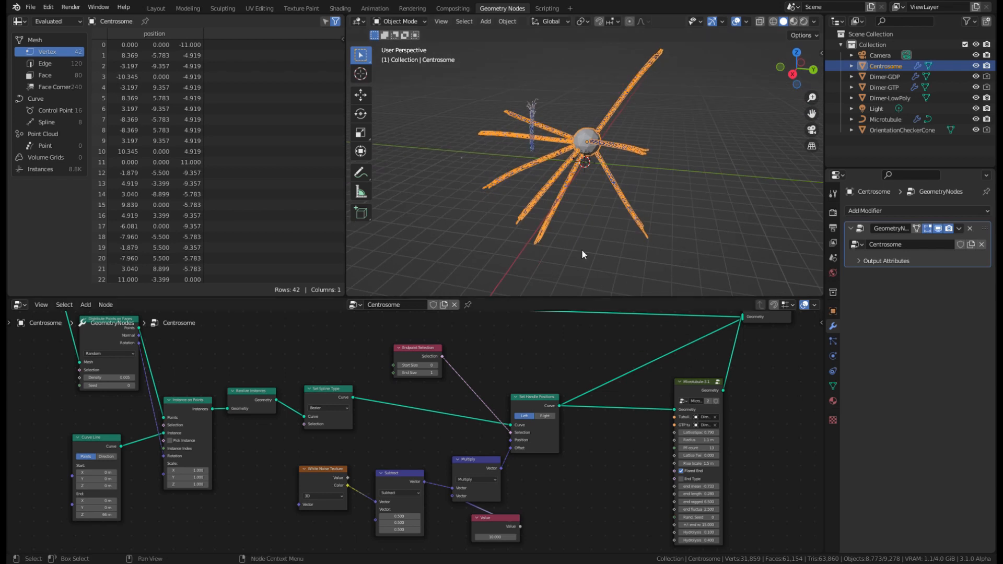
Move the Microtubule-3.1 node closer to Set Handle Positions, set its end mean value to 3 and inspect the microtubule ends.
left_click_drag(719, 380, 676, 395)
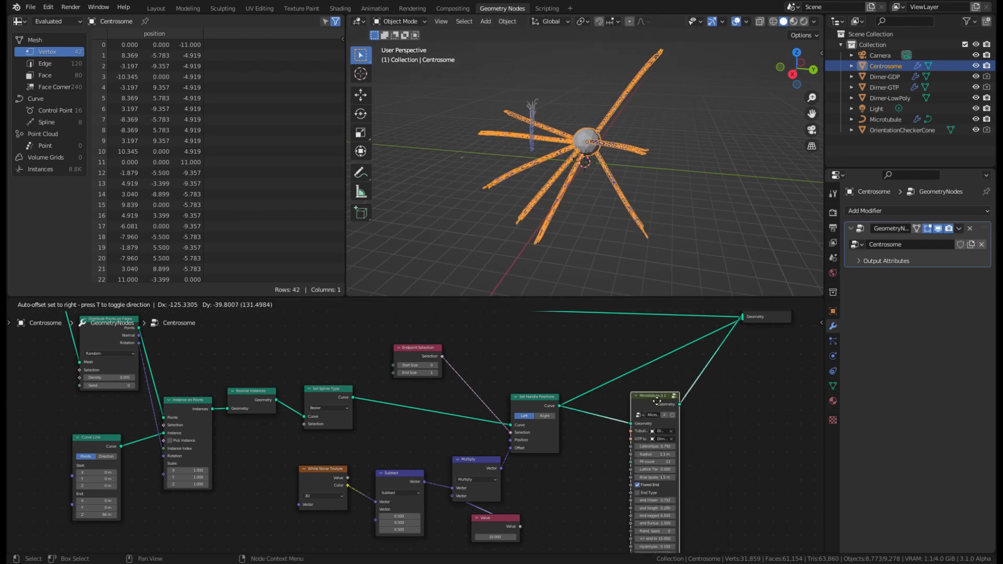
scroll(598, 136, "up", 4)
middle_click_drag(544, 214, 559, 250)
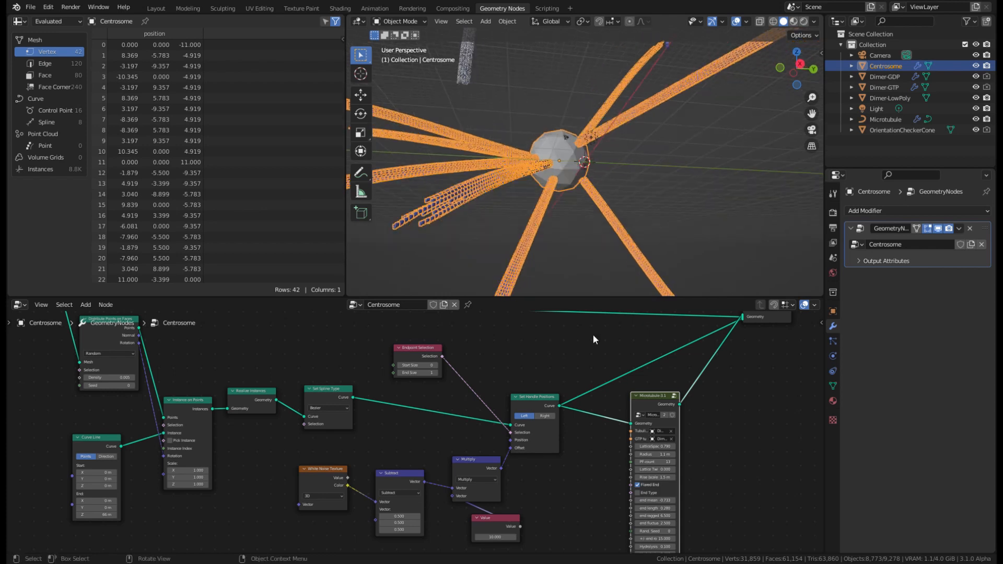
double_click(654, 501)
type("3")
key("Return")
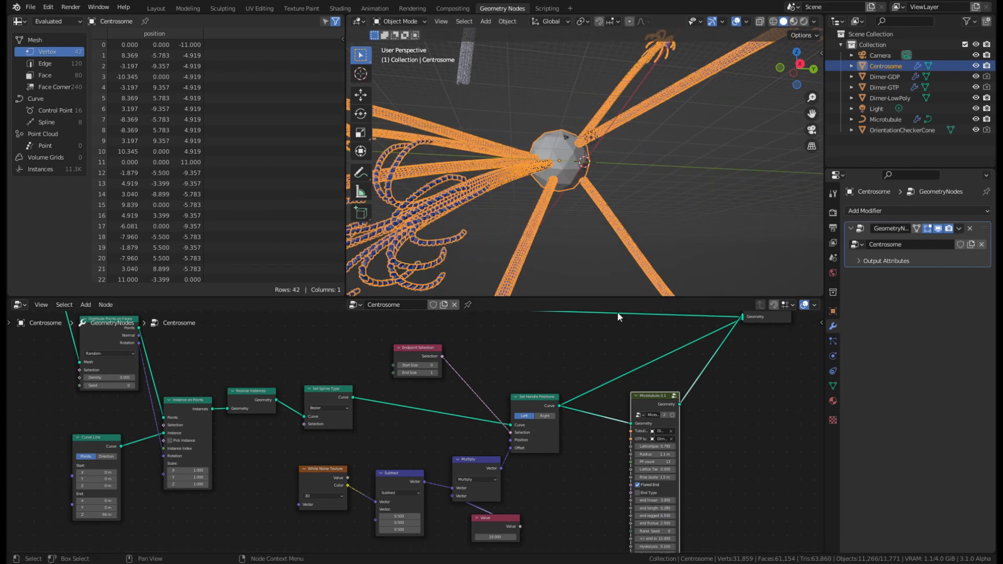
key("Home")
middle_click_drag(642, 224, 674, 160)
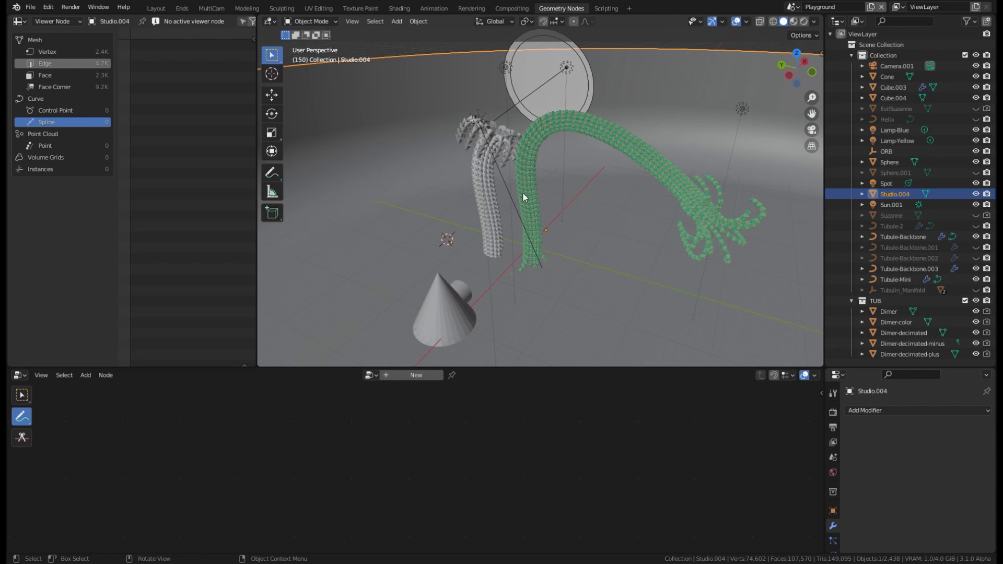
Switch to the Playground scene and inspect the large curved Tubule-Backbone.003 microtubule from several angles.
left_click(663, 171)
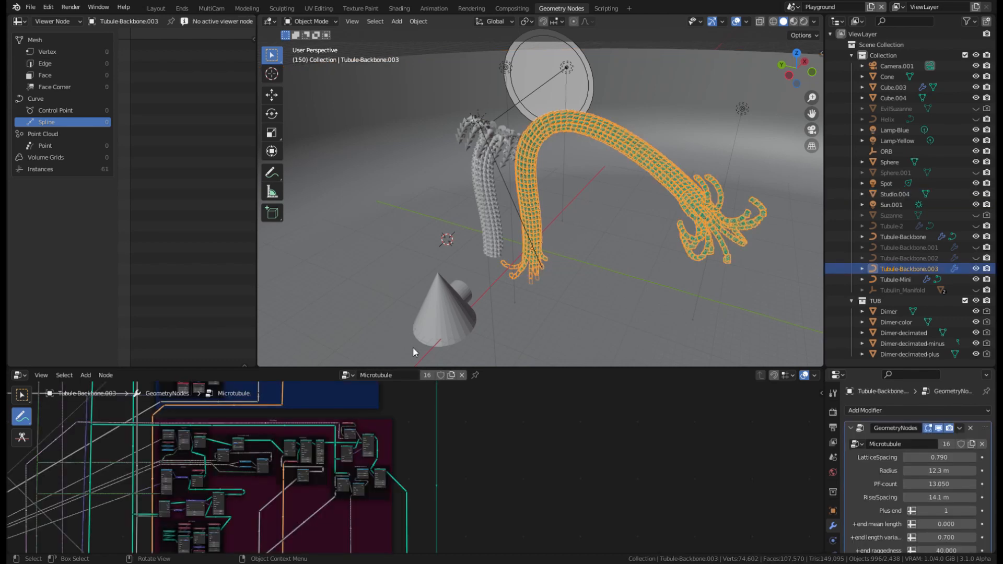
left_click(425, 231)
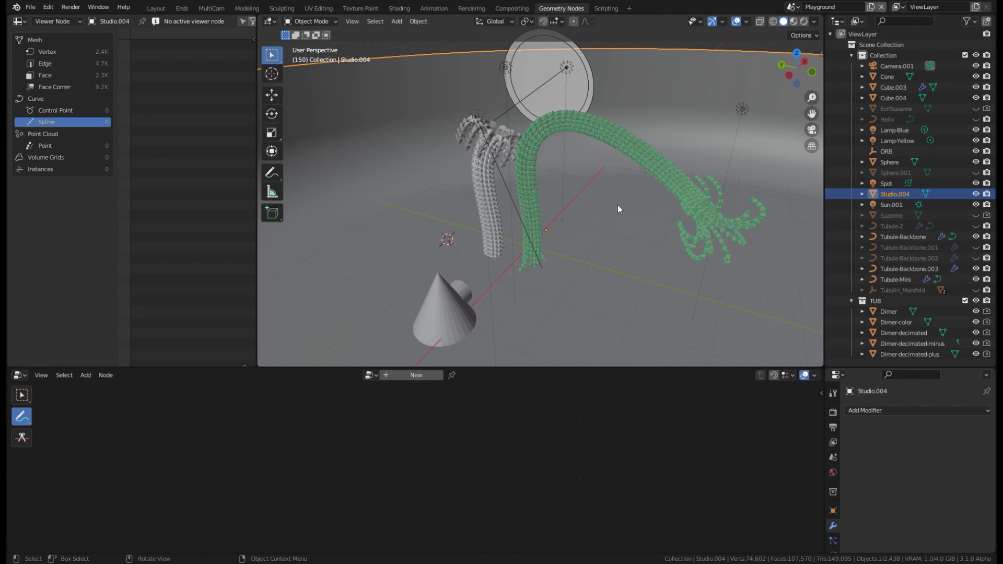
mouse_move(617, 206)
middle_mouse_down()
mouse_move(607, 215)
mouse_move(647, 205)
mouse_move(691, 220)
mouse_move(619, 212)
mouse_move(601, 203)
mouse_move(610, 189)
middle_mouse_up()
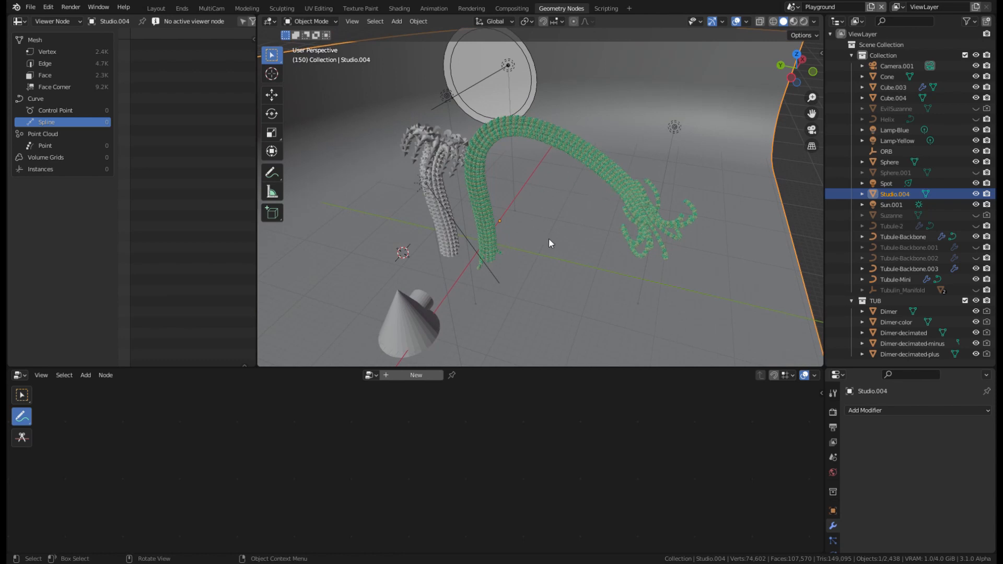
mouse_move(548, 237)
middle_mouse_down()
mouse_move(545, 211)
mouse_move(553, 237)
middle_mouse_up()
scroll(545, 211, "up", 4)
scroll(547, 215, "down", 4)
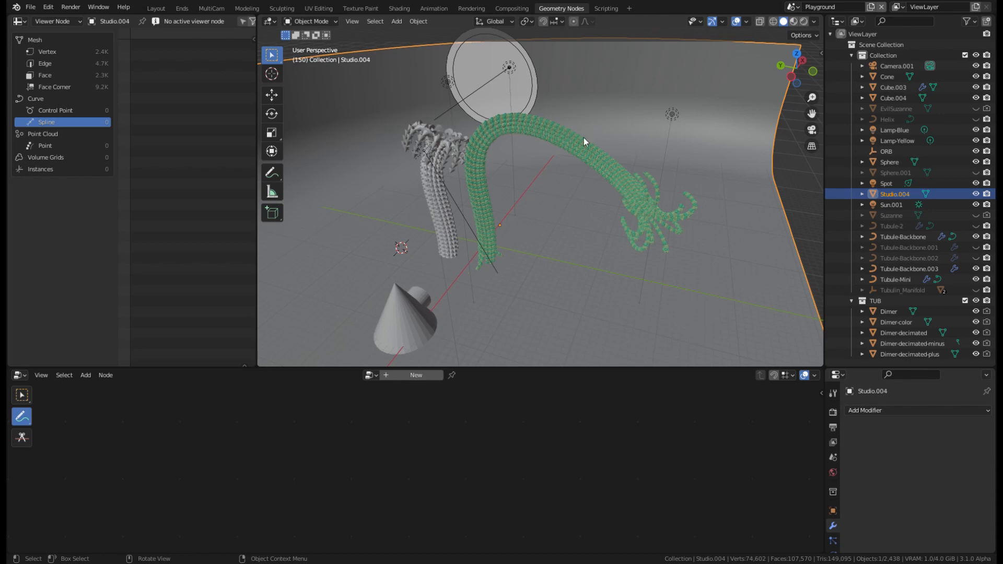
Display the whole Microtubule node tree of Tubule-Backbone.003 in an enlarged node editor.
left_click(594, 158)
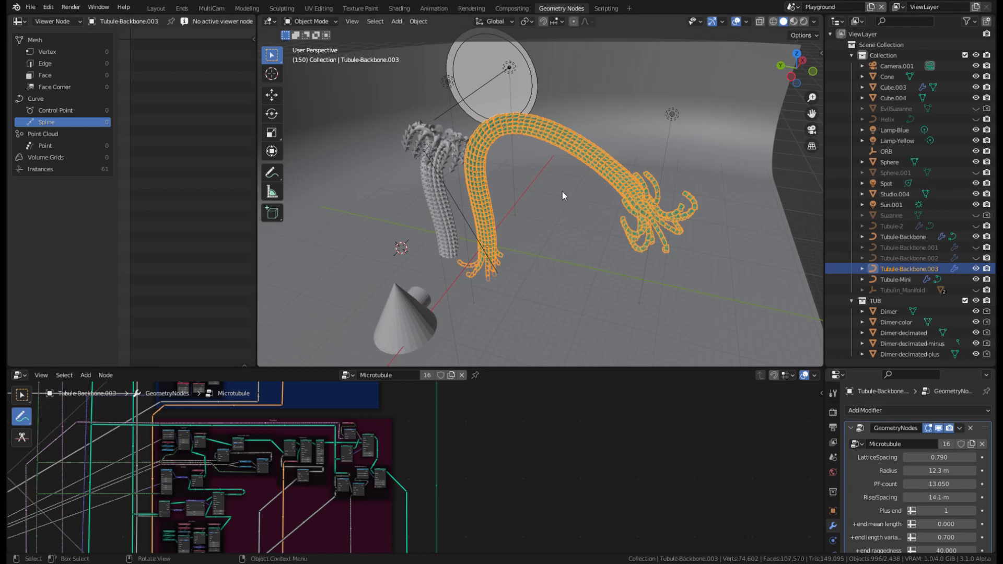
mouse_move(529, 233)
middle_mouse_down()
mouse_move(548, 233)
mouse_move(538, 245)
middle_mouse_up()
key("Home")
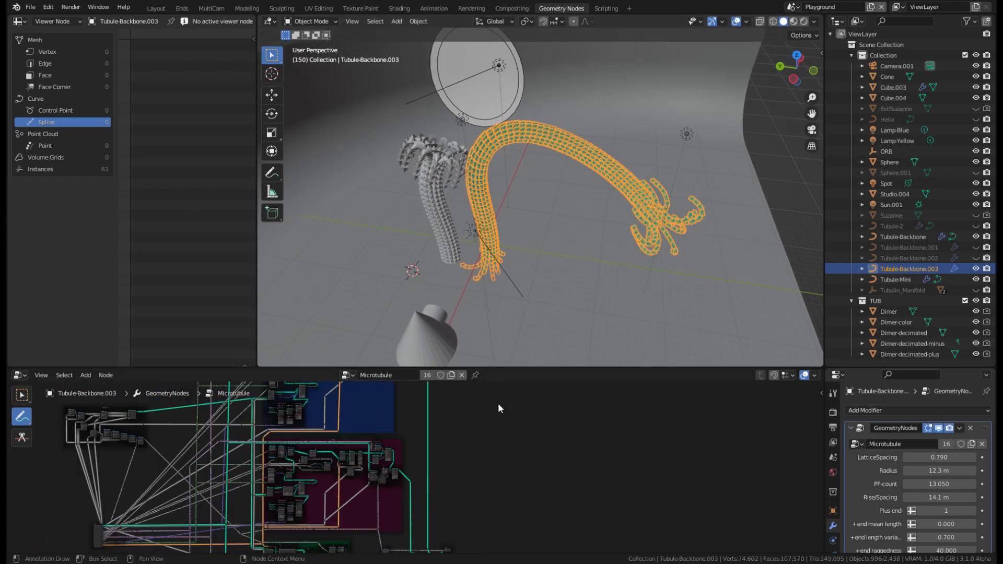
left_click(541, 331)
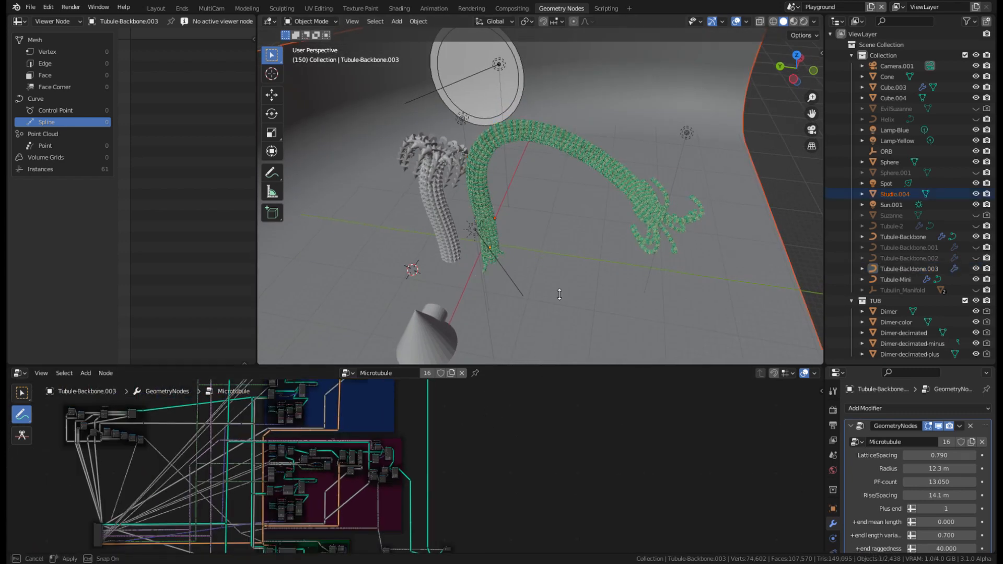
left_click_drag(541, 371, 543, 176)
key("Home")
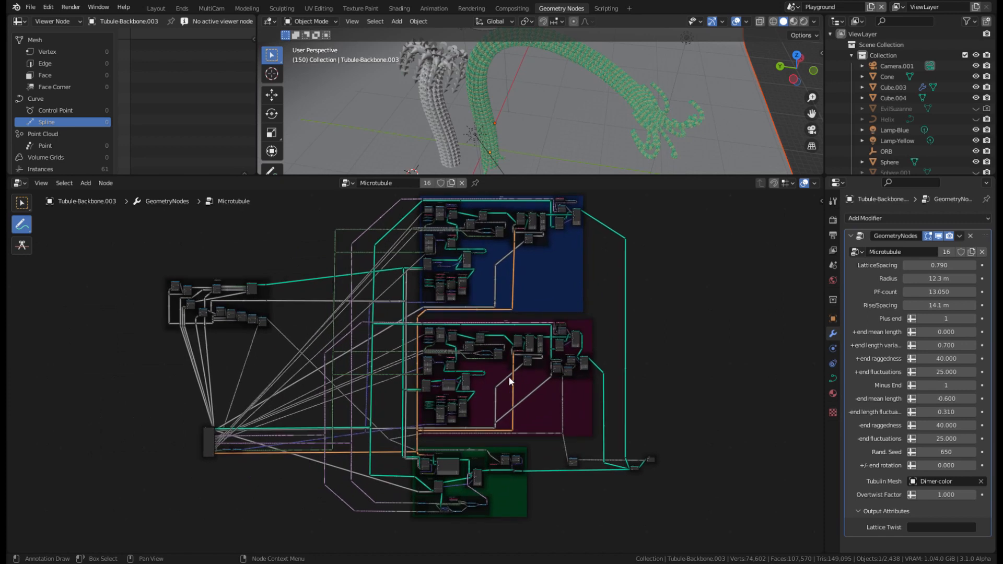
Mute the Instantiate Dimers and Curve to Points nodes in the Plus End frame's Adding tubulin dimers section.
scroll(478, 415, "up", 3)
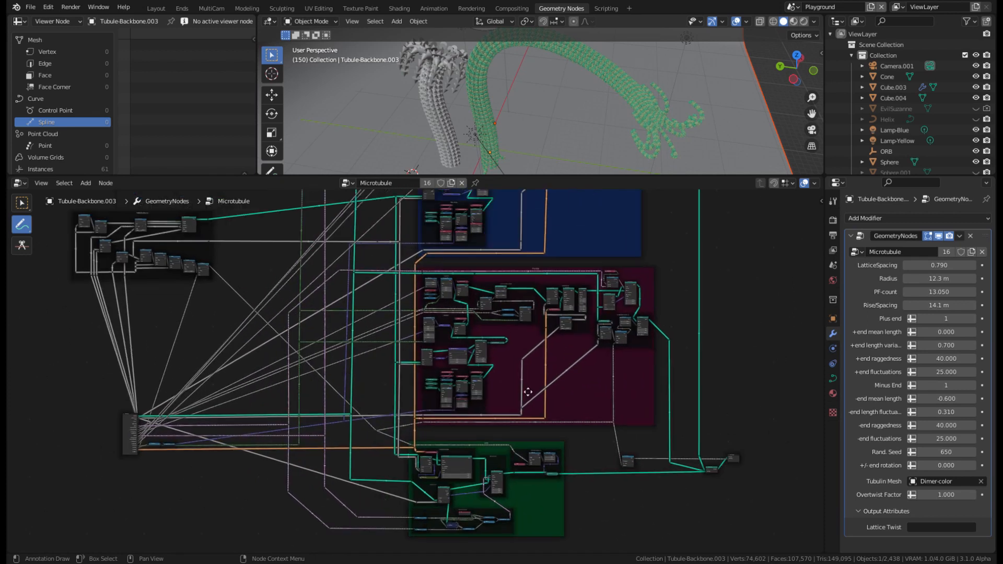
scroll(468, 419, "down", 4)
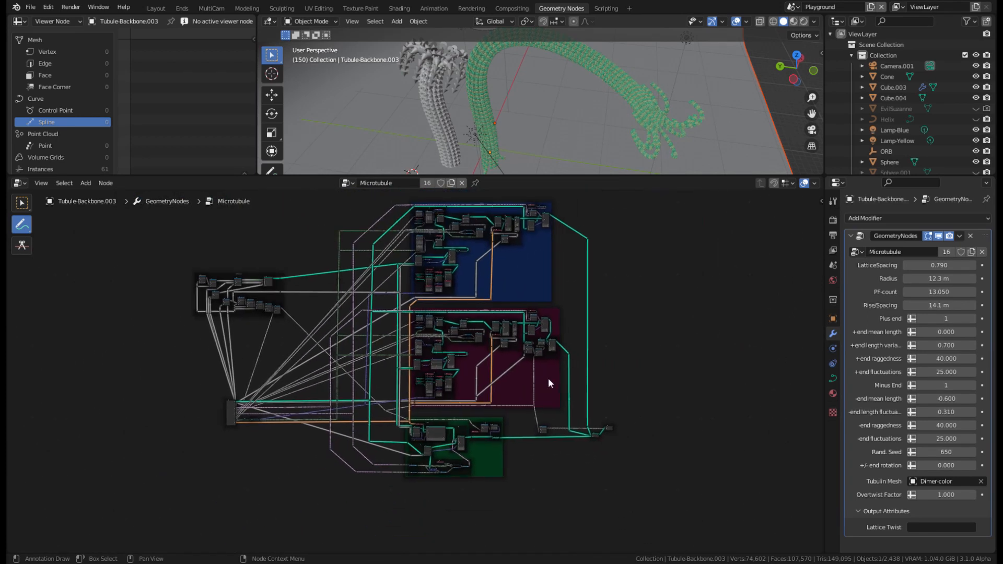
scroll(481, 490, "up", 2)
middle_click_drag(578, 494, 490, 521)
scroll(499, 485, "up", 3)
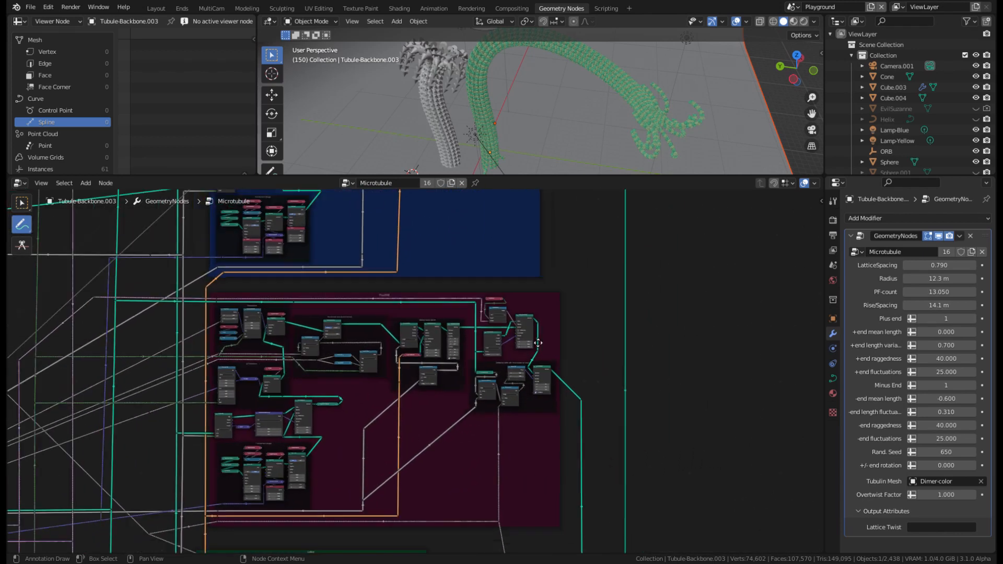
scroll(572, 421, "up", 4)
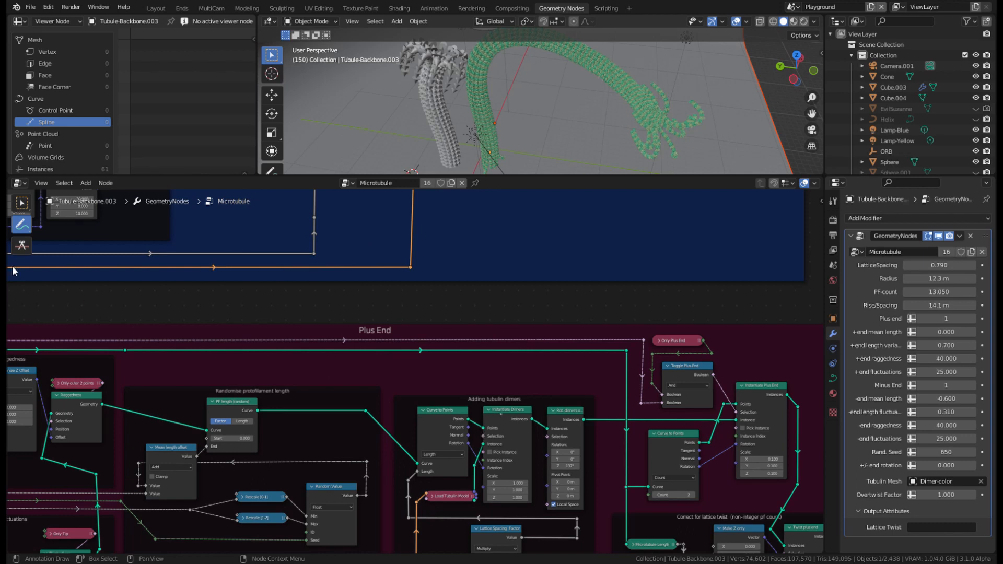
left_click(505, 416)
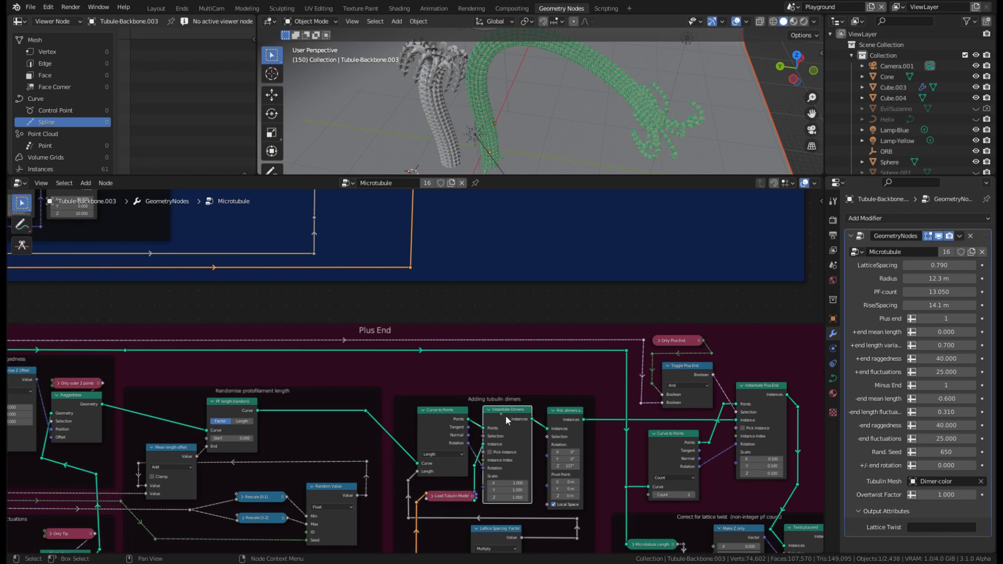
key("m")
scroll(553, 294, "down", 3)
scroll(494, 356, "up", 3)
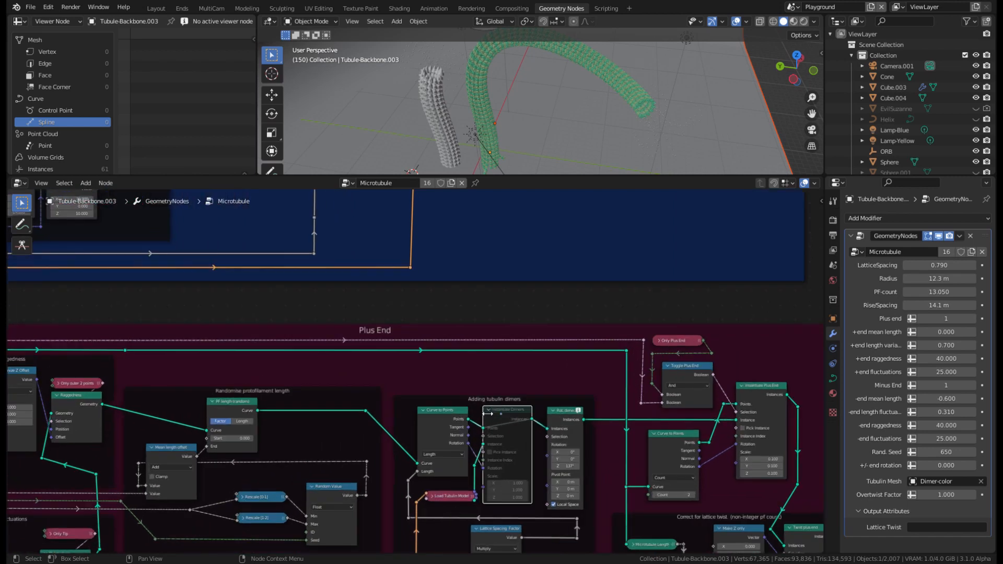
left_click(458, 419)
key("m")
scroll(527, 286, "down", 2)
middle_click_drag(528, 286, 461, 443)
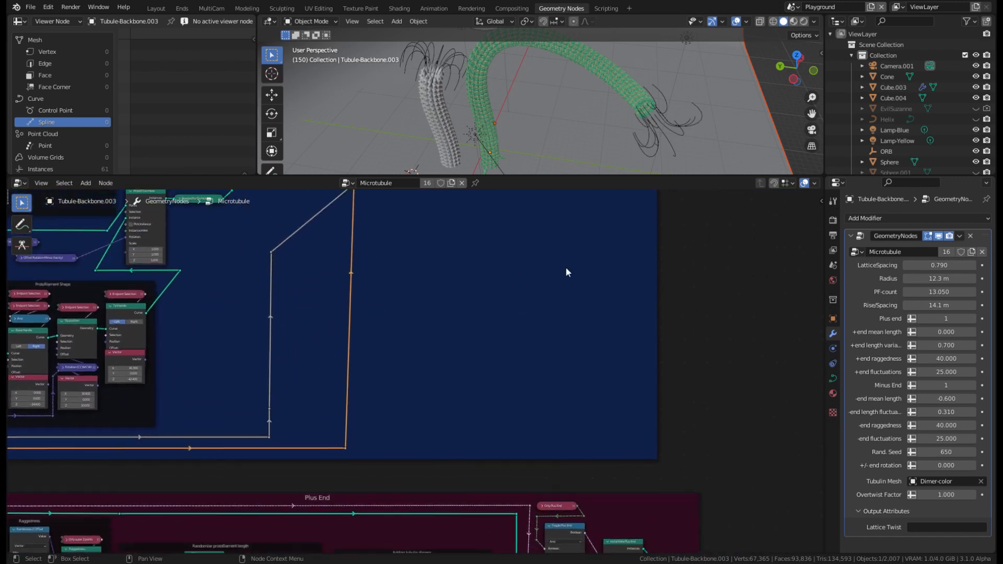
mouse_move(568, 141)
middle_mouse_down()
mouse_move(571, 109)
mouse_move(525, 94)
mouse_move(494, 116)
mouse_move(522, 130)
mouse_move(572, 128)
middle_mouse_up()
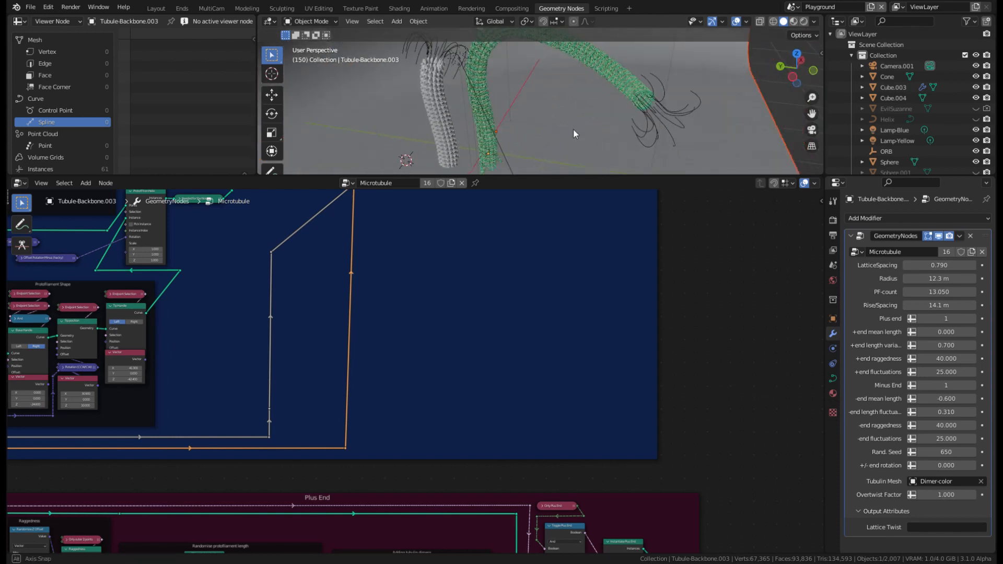
Mute Curve to Points and Instance on Points in the Lattice frame's dimer-loading section and inspect the underlying helix curves.
scroll(481, 409, "down", 1)
scroll(539, 349, "down", 4)
middle_click_drag(549, 345, 671, 471)
scroll(472, 470, "up", 7)
scroll(650, 468, "up", 5)
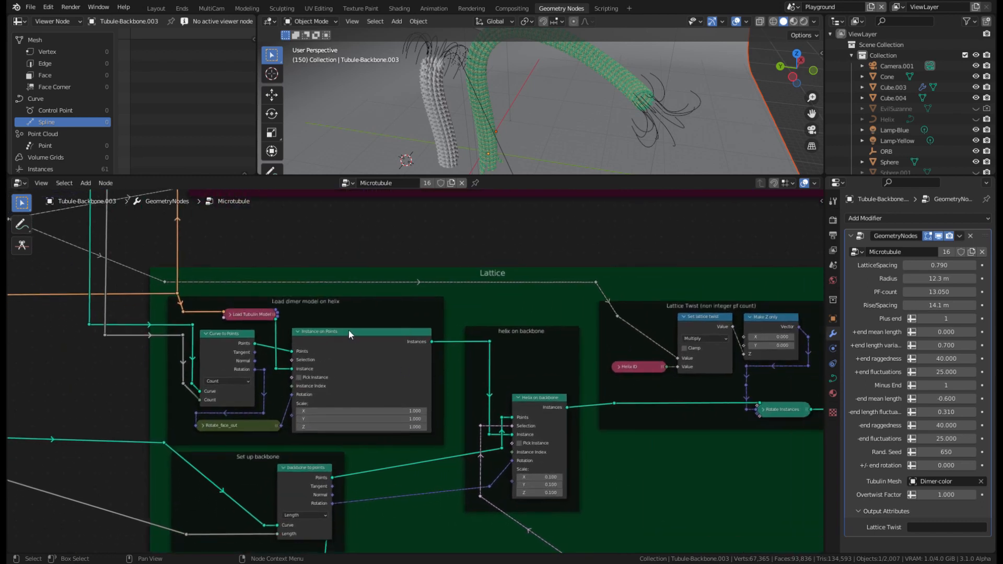
left_click(240, 334)
key("m")
left_click(322, 340)
key("m")
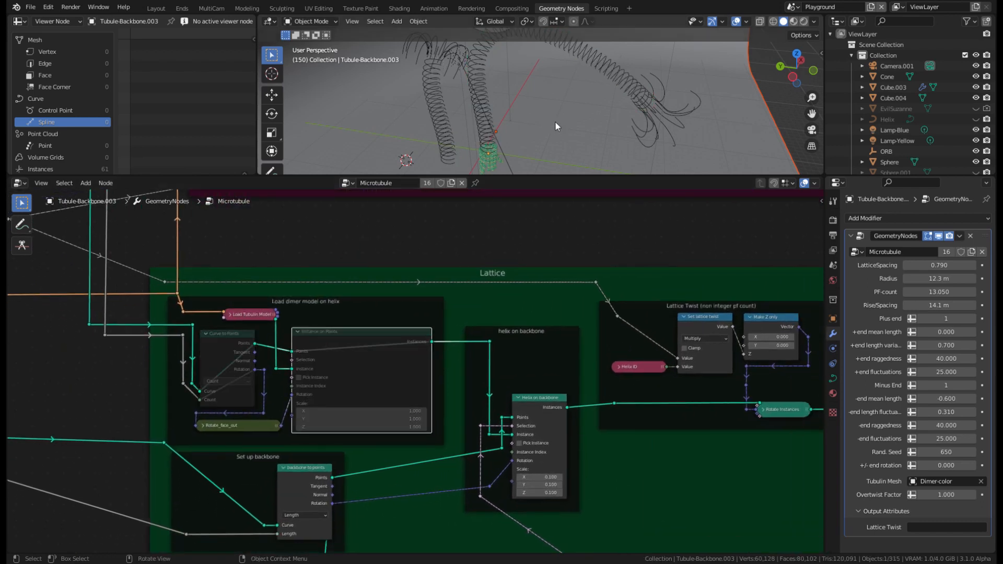
middle_click_drag(555, 122, 591, 89)
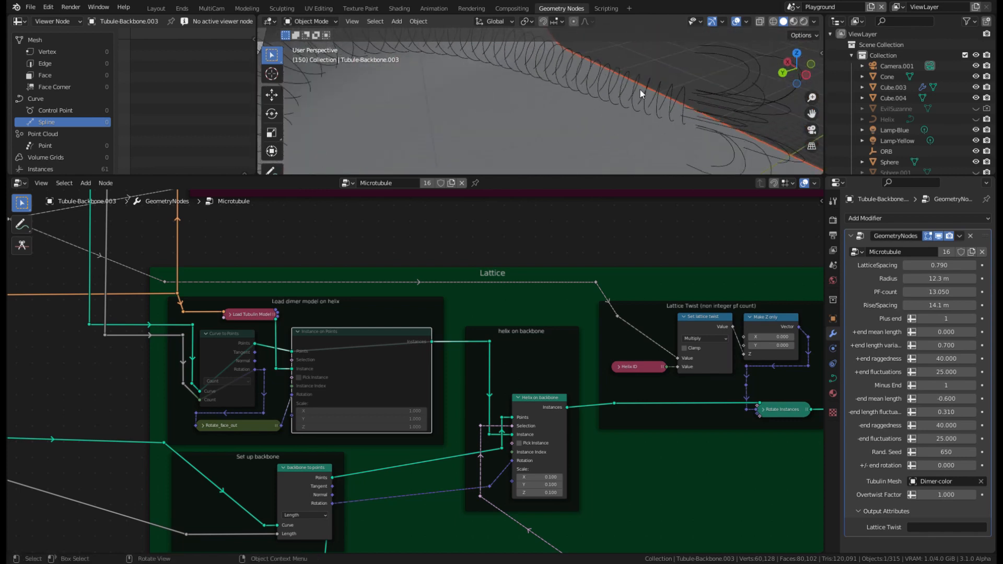
scroll(446, 285, "down", 4)
scroll(635, 71, "down", 2)
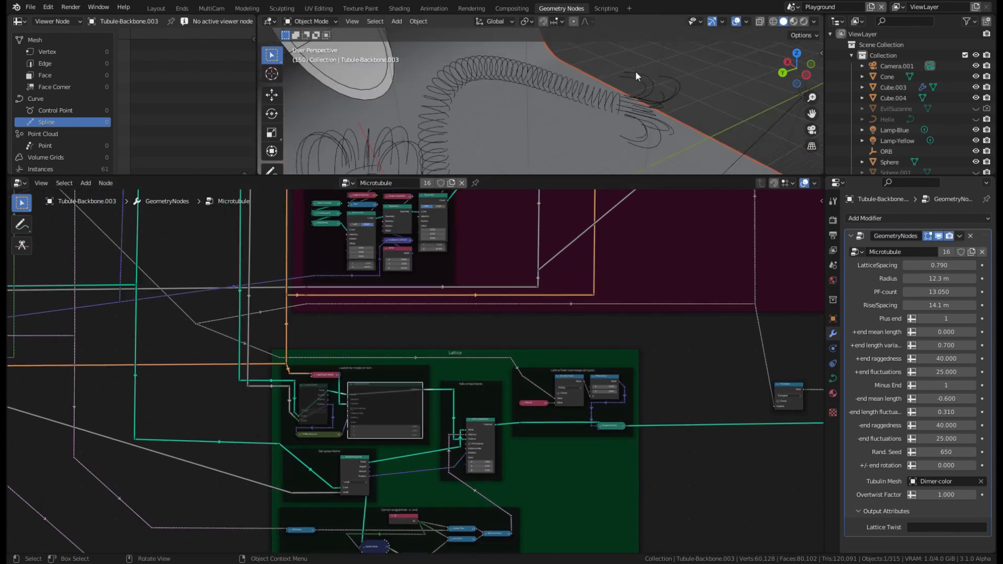
Unmute Curve to Points and Instance on Points in the Lattice frame's dimer-loading section.
middle_click_drag(635, 71, 496, 143)
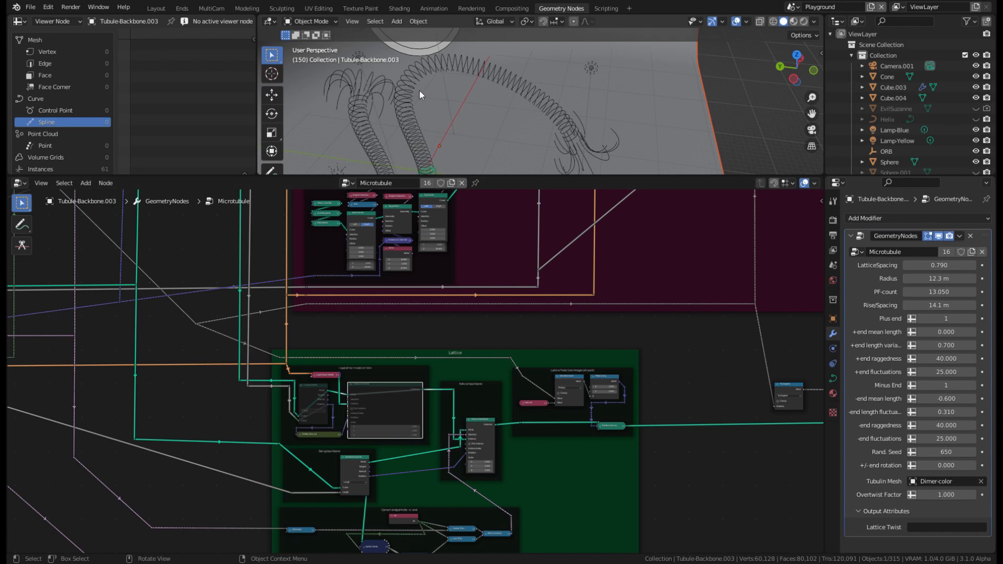
scroll(474, 345, "down", 3)
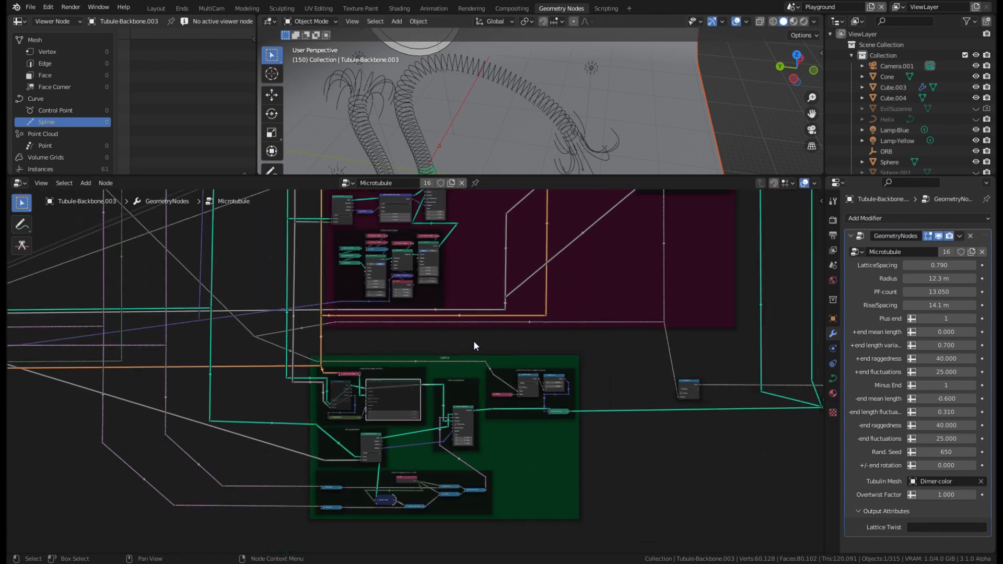
scroll(403, 374, "up", 4)
scroll(405, 374, "up", 1)
left_click(291, 387)
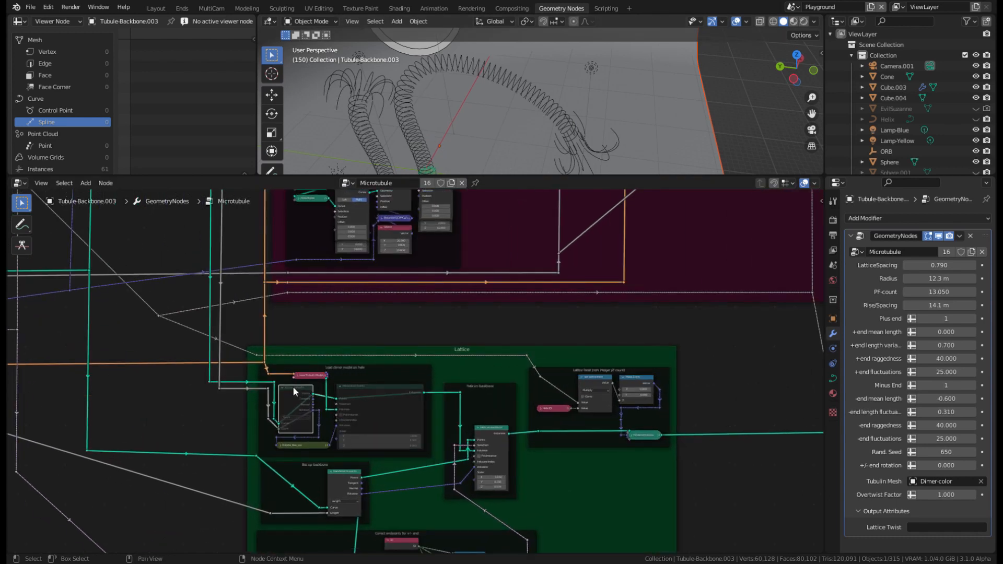
left_click(369, 390)
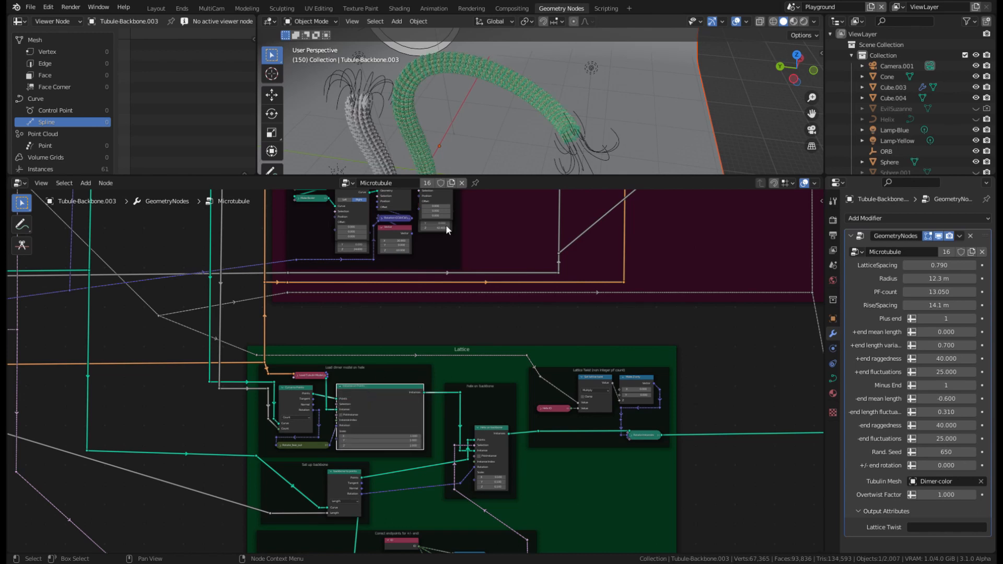
Unmute Curve to Points and Instantiate Dimers in the Plus End frame's Adding tubulin dimers section, and inspect the resulting microtubule end.
middle_click_drag(477, 93, 475, 99)
scroll(518, 403, "down", 2)
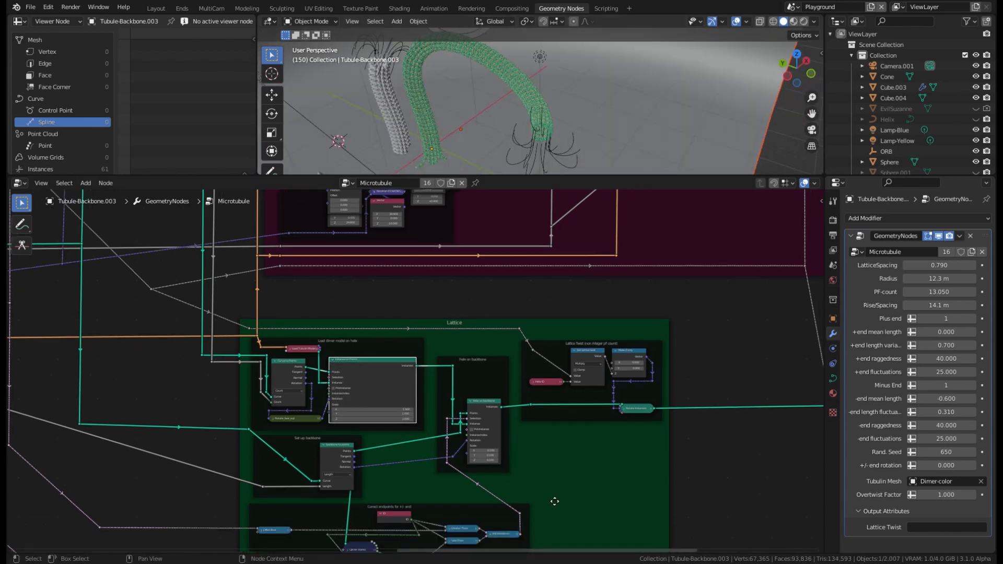
scroll(547, 431, "down", 2)
middle_click_drag(583, 385, 498, 541)
left_click(489, 268)
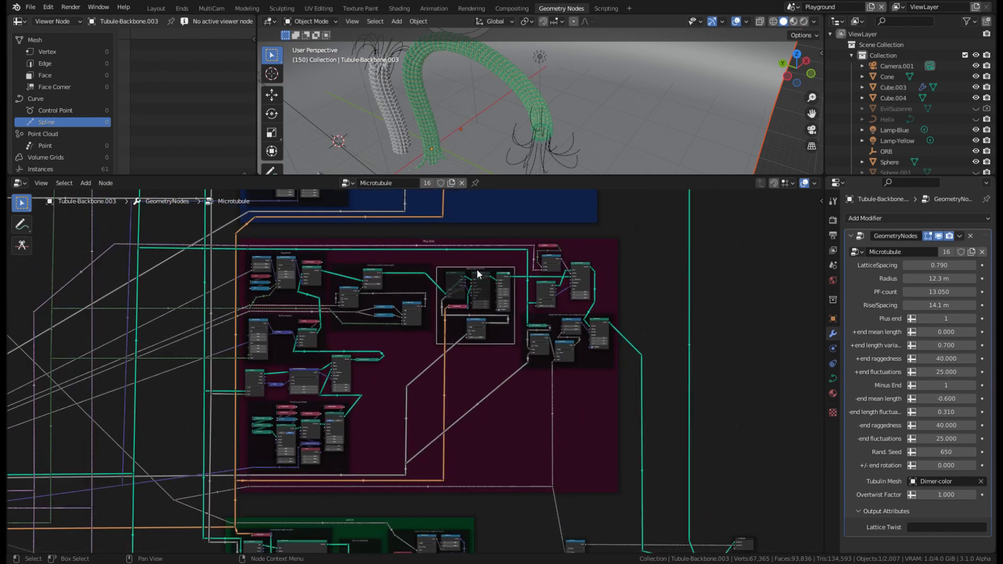
left_click(454, 283)
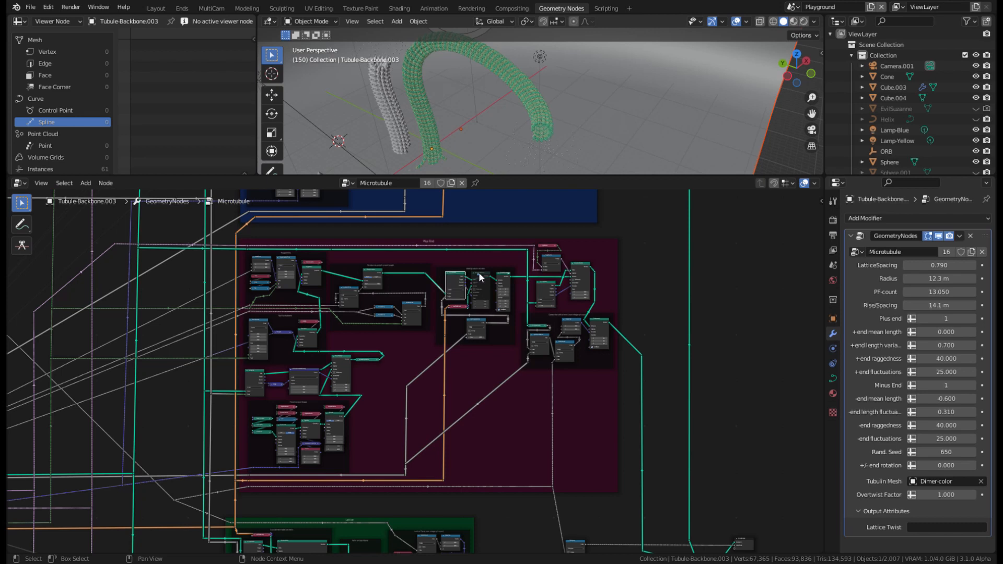
left_click(480, 276)
scroll(548, 133, "up", 2)
middle_click_drag(549, 133, 590, 144)
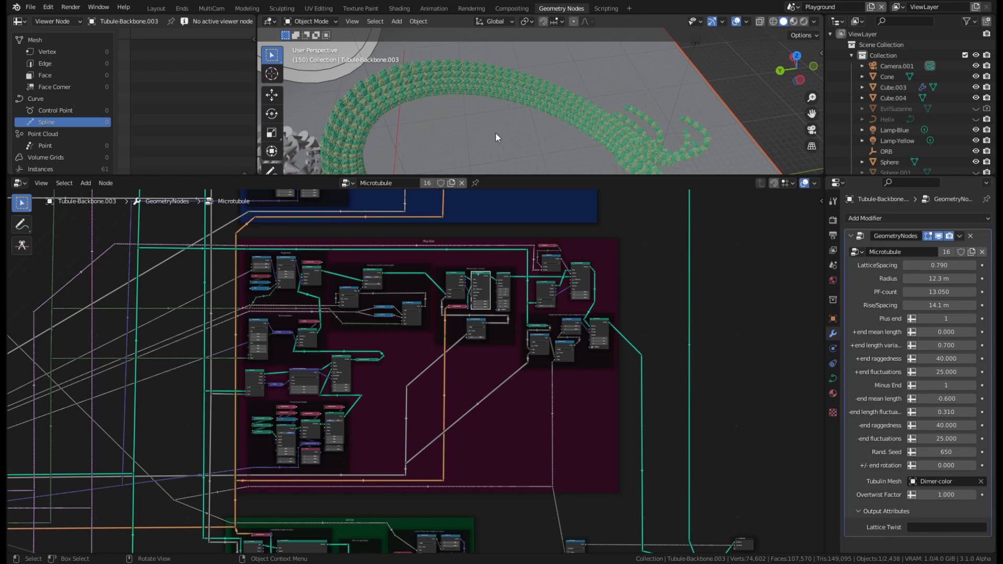
middle_click_drag(587, 120, 610, 111)
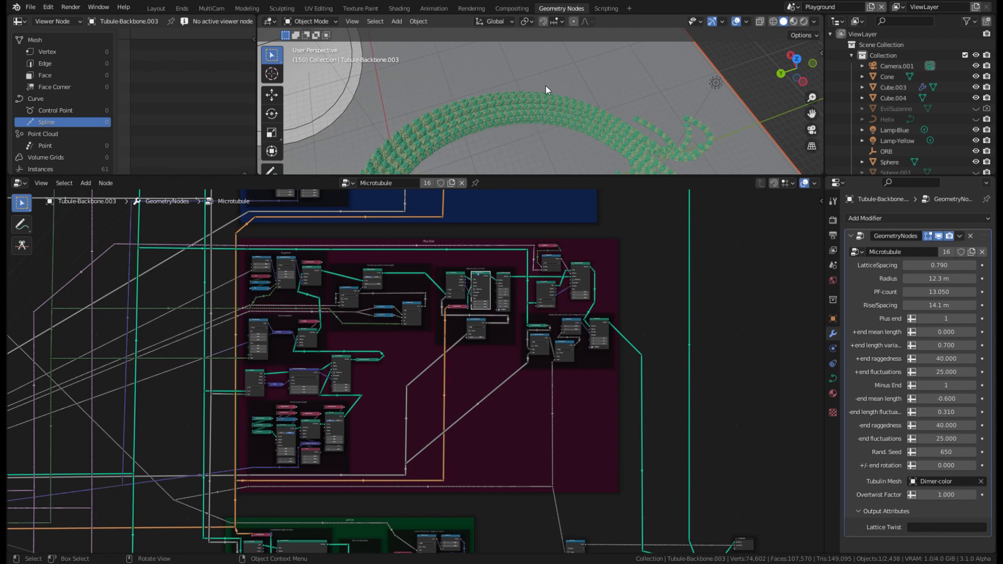
Examine the Lattice frame's nodes, from loading dimers on the helix to placing the helix on the backbone and twisting the lattice.
scroll(455, 314, "down", 4)
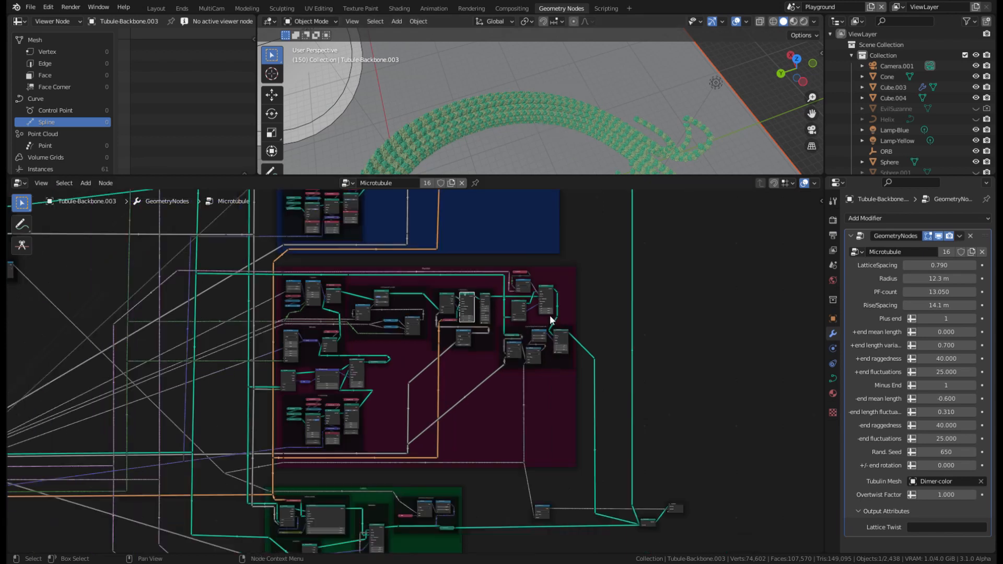
scroll(498, 369, "up", 2)
scroll(322, 325, "up", 2)
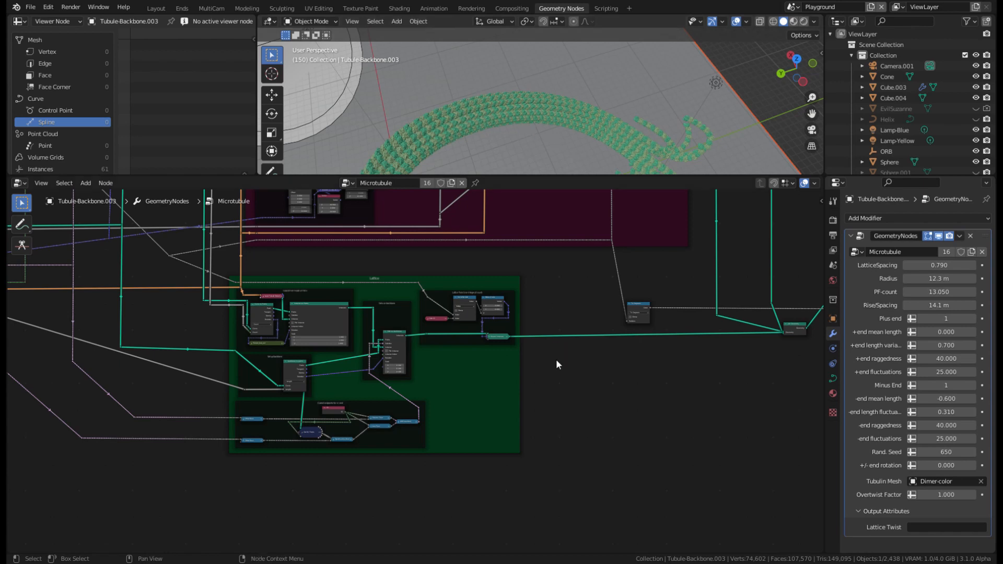
scroll(515, 389, "up", 3)
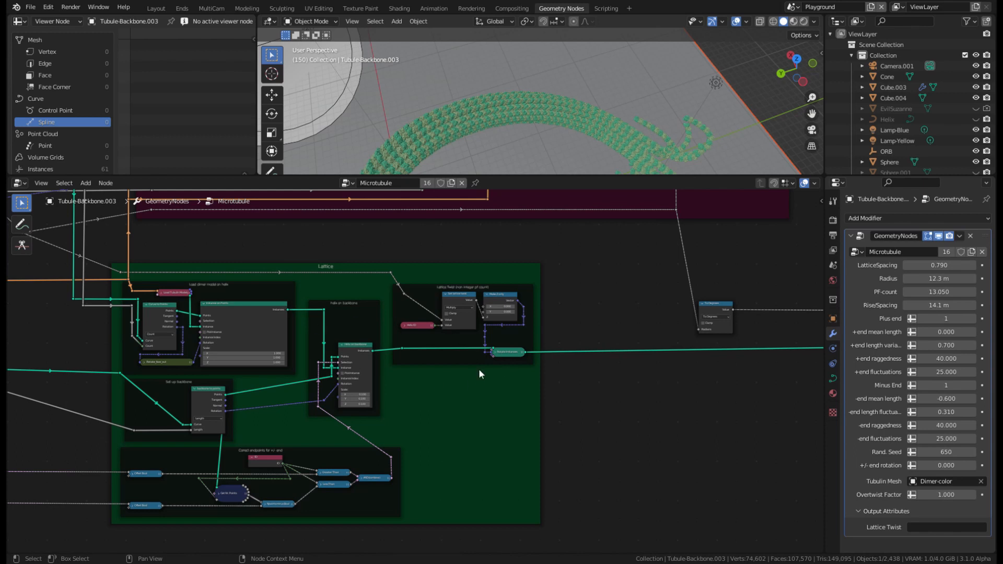
scroll(478, 368, "up", 2)
middle_click_drag(346, 350, 482, 366)
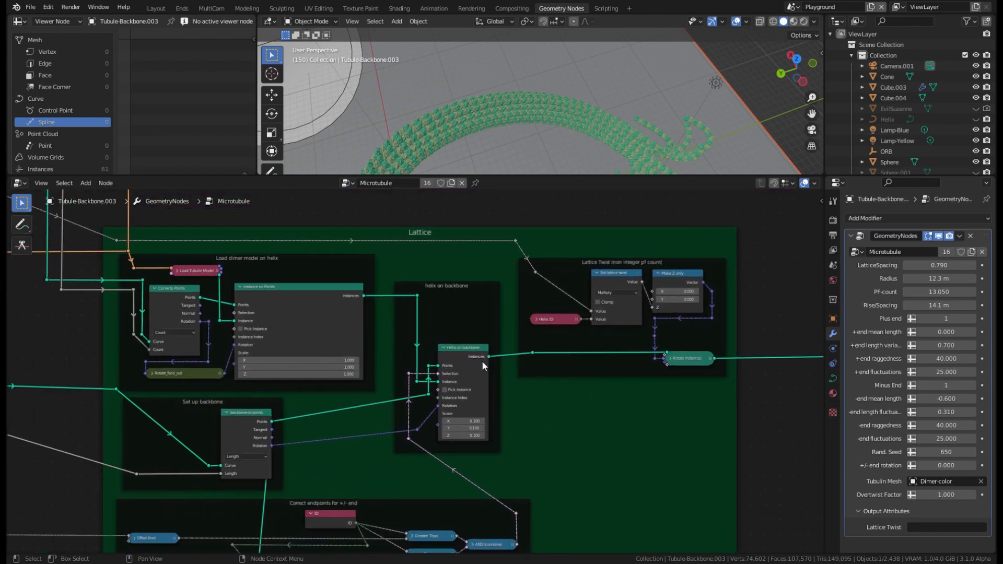
scroll(411, 414, "down", 2)
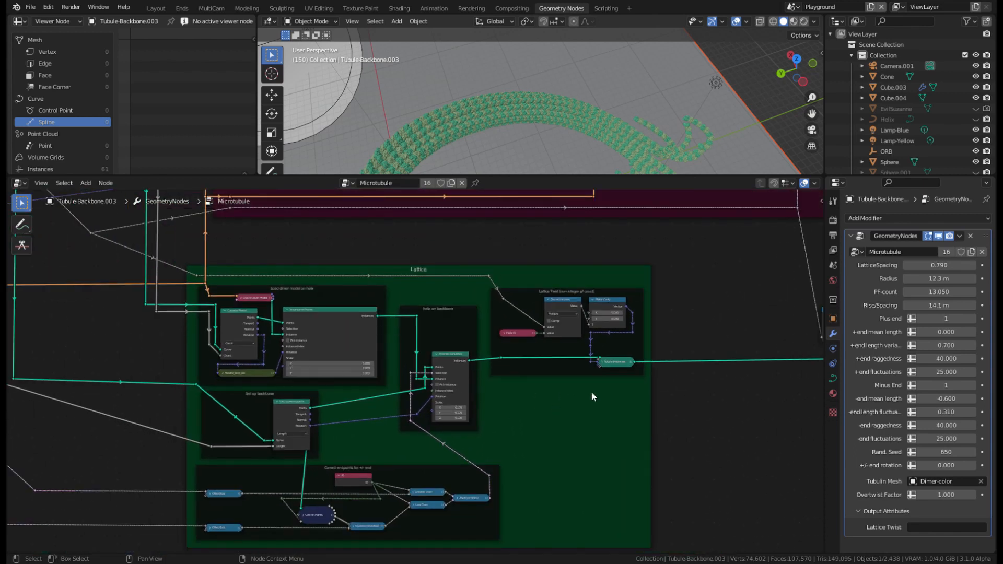
Select Tubule-Backbone.003 and inspect its dimer lattice and curled plus end from several distances and angles.
middle_click_drag(572, 127, 553, 90)
scroll(520, 128, "up", 5)
scroll(521, 129, "down", 5)
scroll(587, 133, "down", 2)
scroll(588, 133, "up", 2)
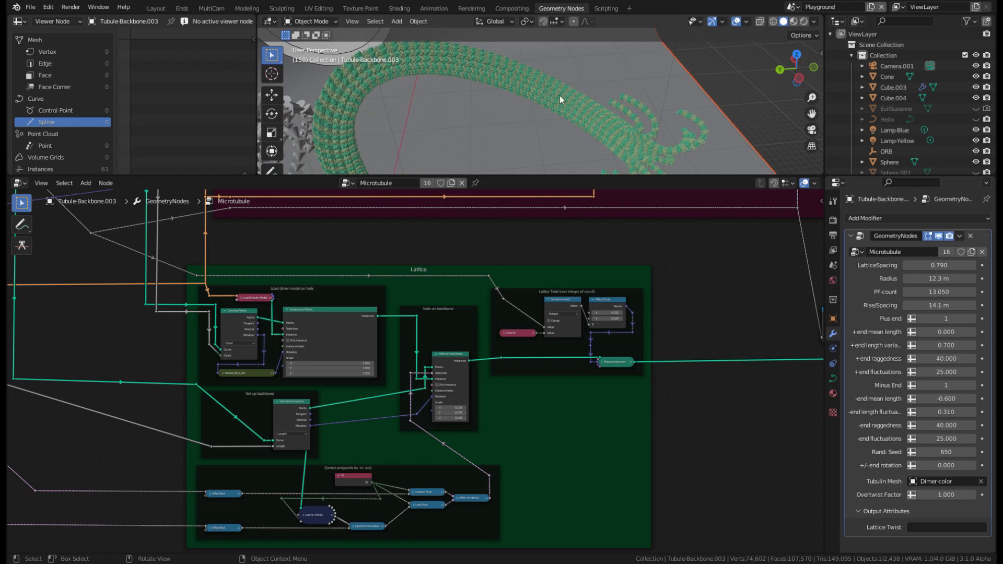
middle_click_drag(600, 123, 705, 84)
left_click(565, 114)
scroll(482, 126, "up", 4)
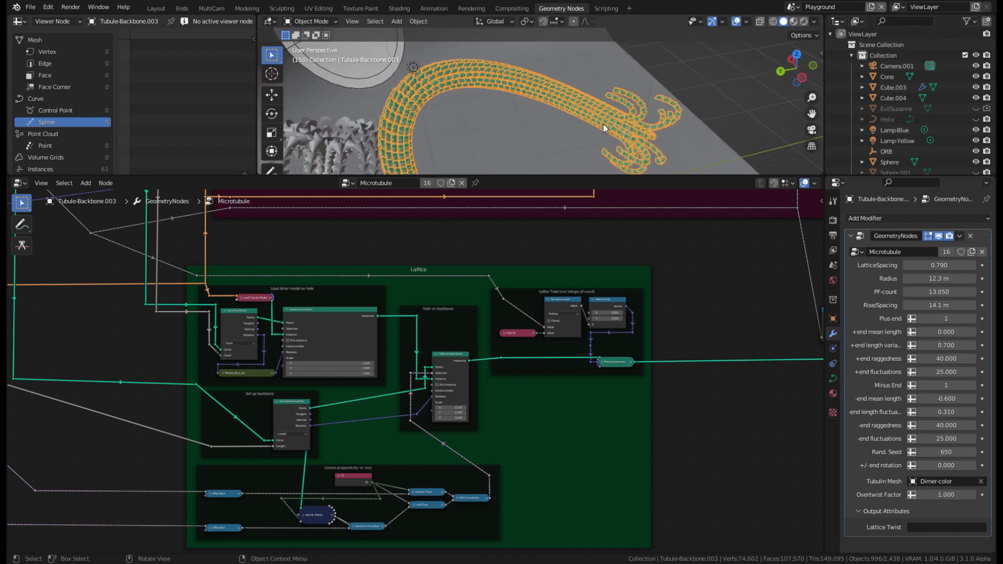
middle_click_drag(603, 124, 590, 154)
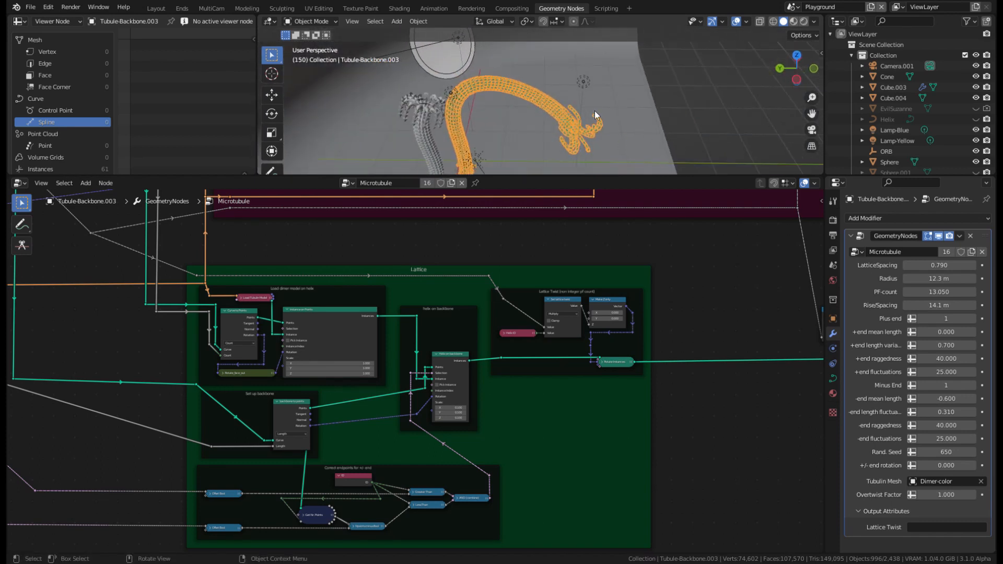
scroll(659, 110, "up", 3)
mouse_move(665, 108)
middle_mouse_down()
mouse_move(606, 86)
mouse_move(600, 73)
mouse_move(660, 89)
mouse_move(657, 103)
middle_mouse_up()
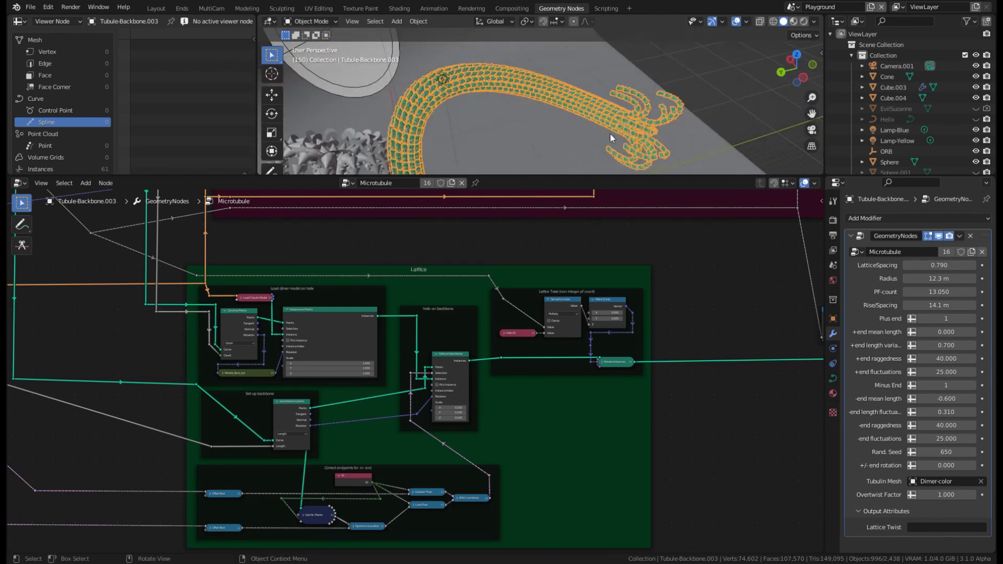
mouse_move(590, 126)
middle_mouse_down()
mouse_move(568, 105)
mouse_move(588, 114)
middle_mouse_up()
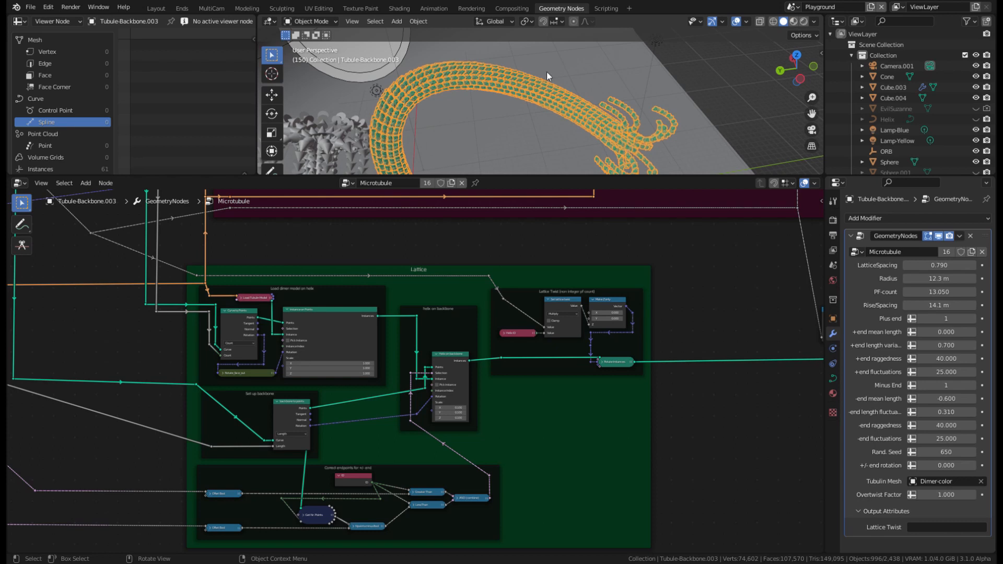
Review the Microtubule modifier's end parameters against the curled protofilaments of Tubule-Backbone.003, viewed from several angles.
scroll(685, 268, "down", 2)
middle_click_drag(684, 268, 628, 306)
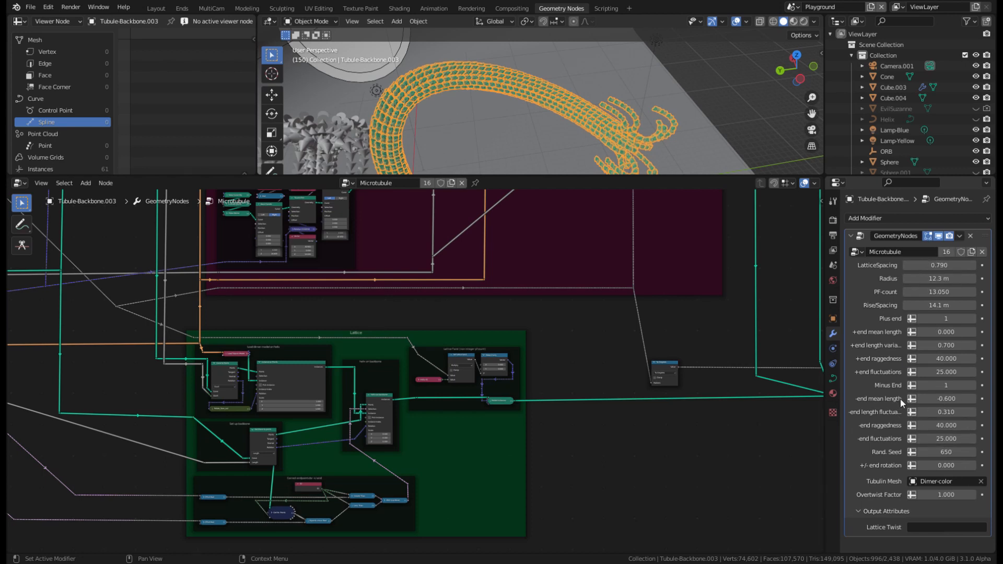
middle_click_drag(663, 151, 517, 67)
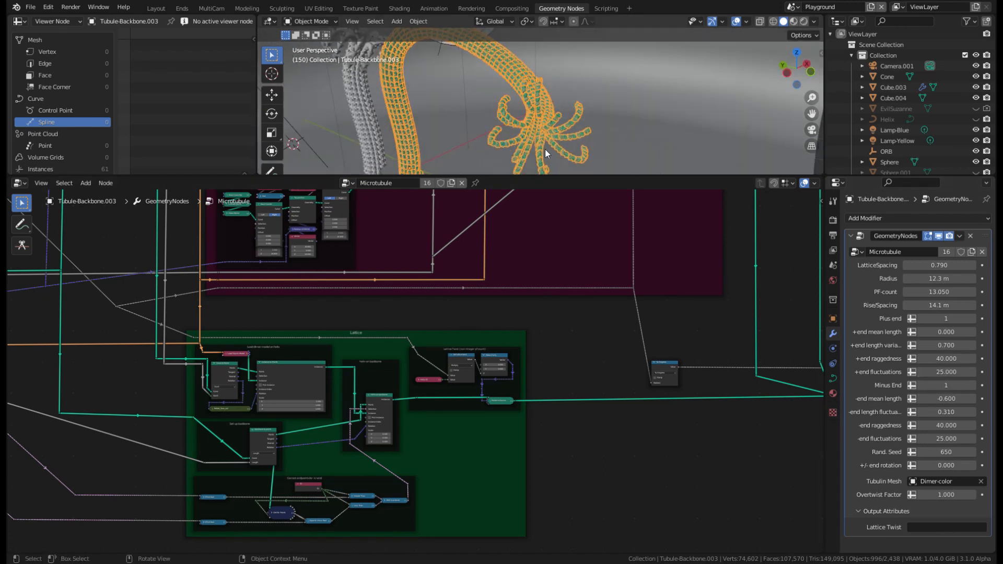
middle_click_drag(544, 149, 621, 159)
left_click_drag(940, 358, 943, 358)
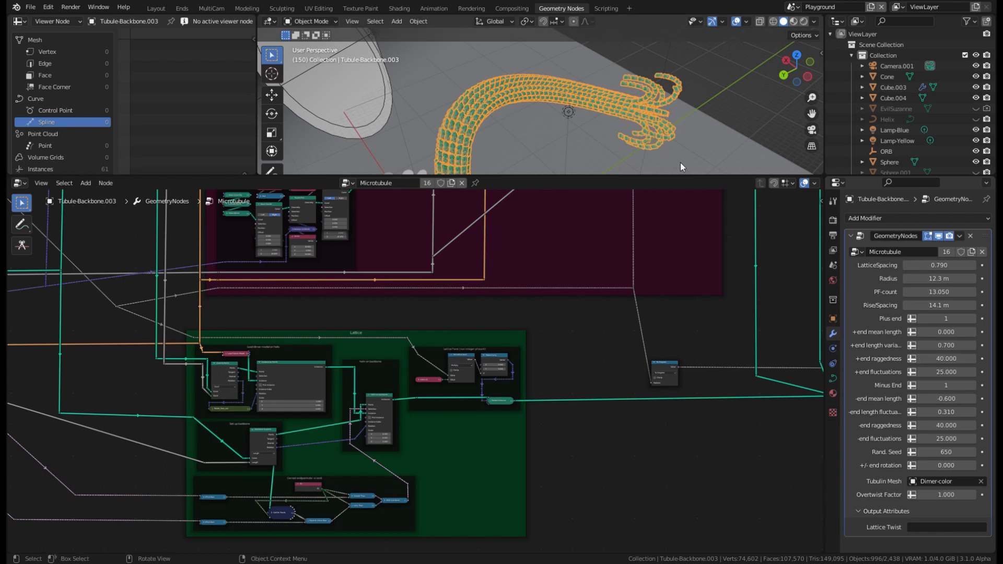
middle_click_drag(680, 162, 563, 111)
scroll(559, 127, "up", 6)
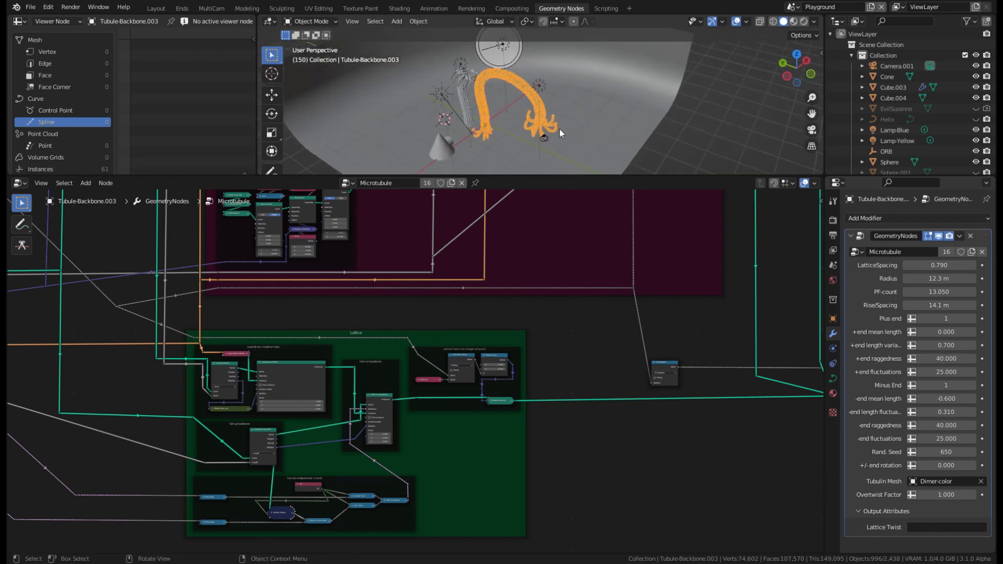
In Edit Mode, move the control point at the plus end of the Tubule-Backbone.003 curve to change the microtubule's bend.
key("Tab")
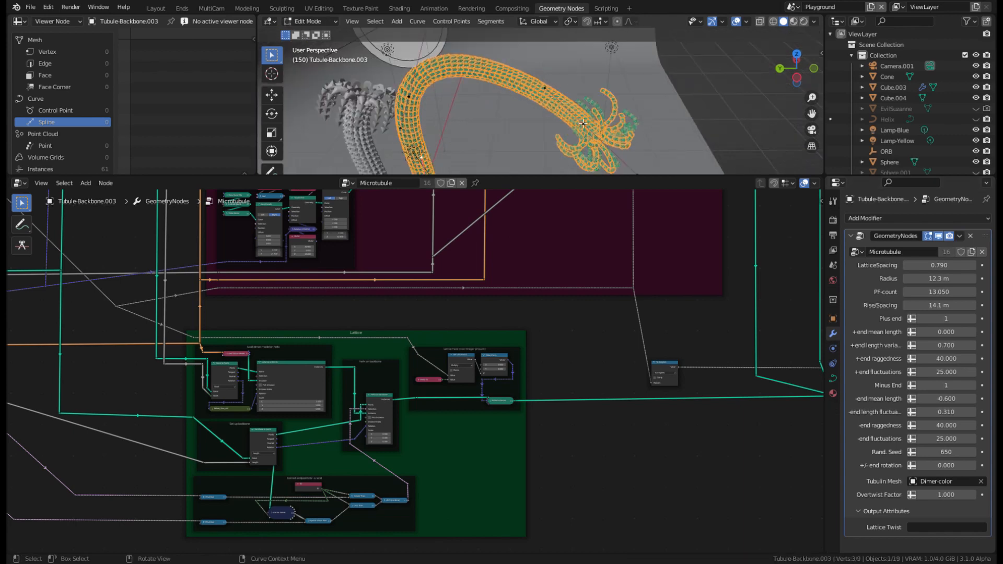
key("g")
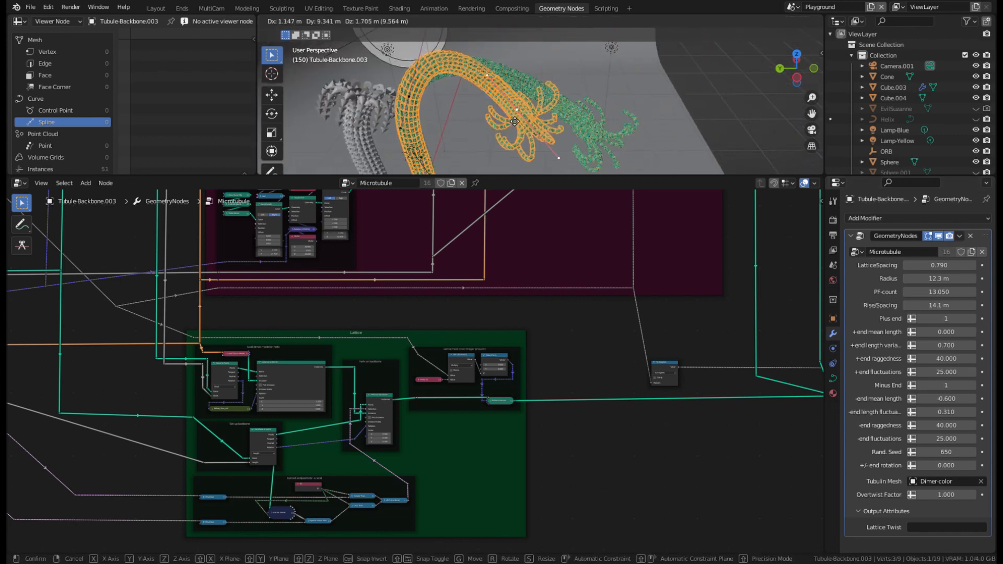
middle_click_drag(479, 148, 592, 71)
left_click(385, 152)
scroll(548, 141, "down", 4)
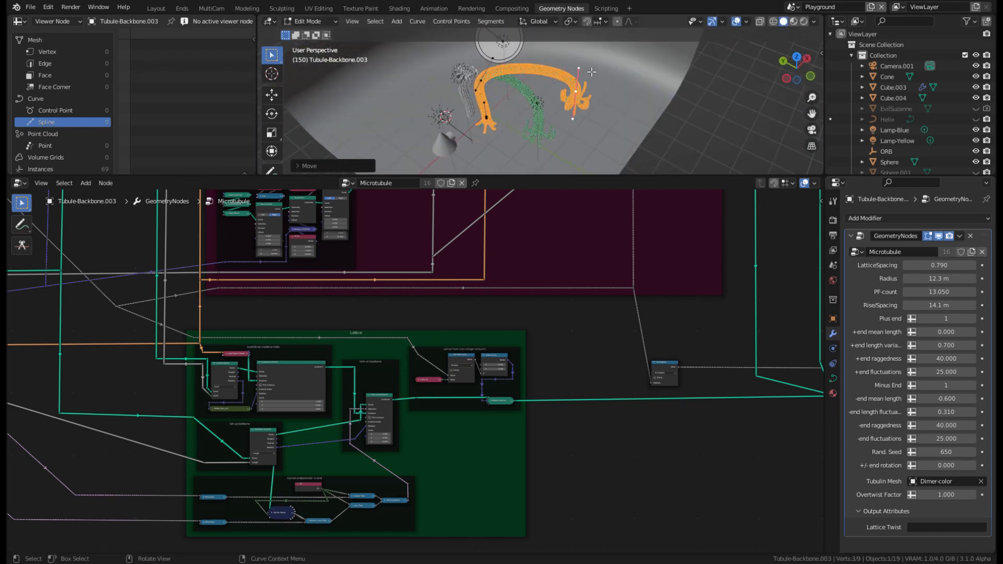
Move one handle of the curve's plus-end control point to redirect the microtubule's tip, and return to Object Mode.
left_click(585, 71)
key("g")
left_click(559, 84)
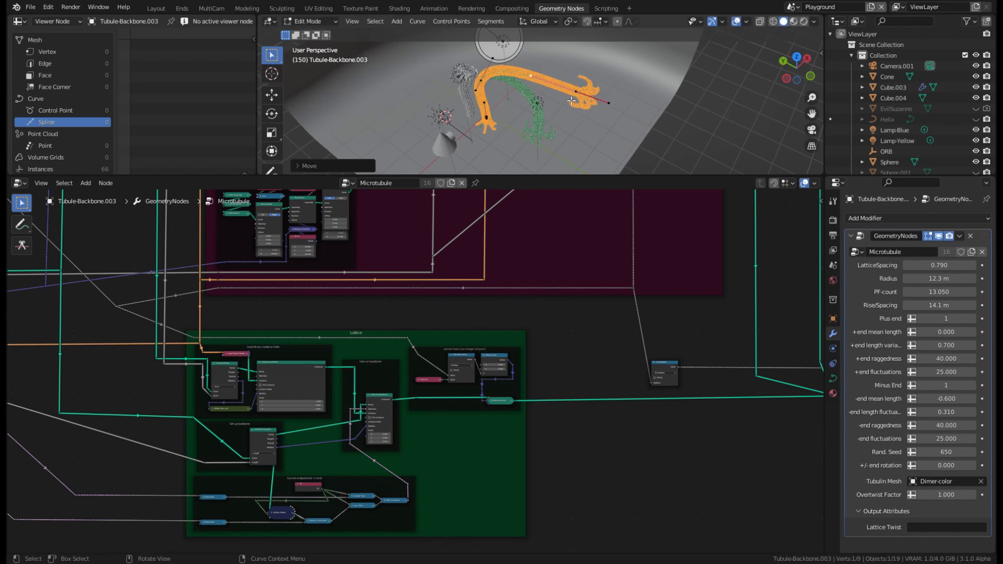
scroll(572, 101, "up", 3)
scroll(572, 101, "down", 3)
key("Tab")
middle_click_drag(562, 79, 507, 84)
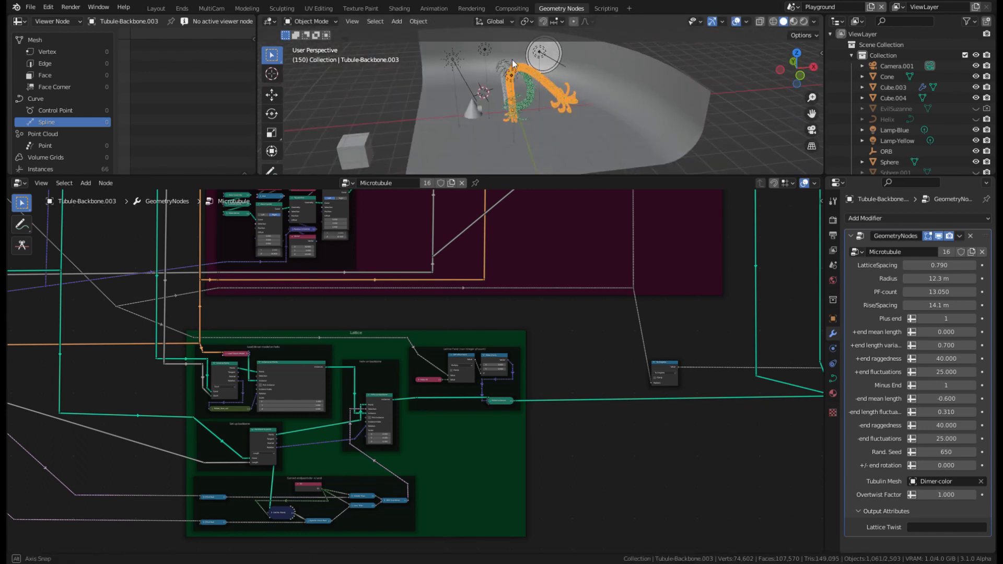
Examine the overall layout of the Microtubule node tree and the blue end frame above the Plus End frame.
scroll(462, 311, "down", 3)
middle_click_drag(461, 312, 512, 379)
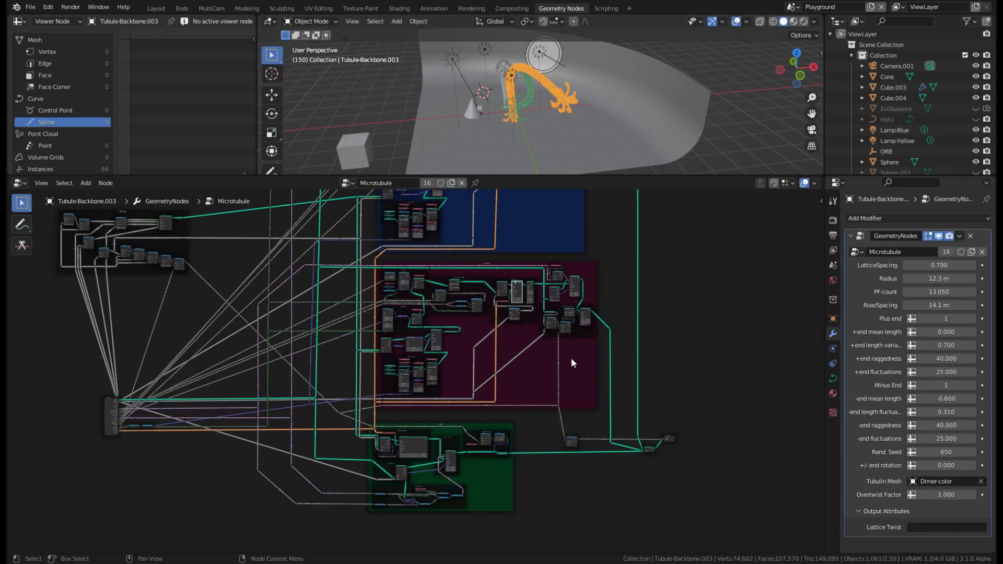
scroll(516, 113, "up", 3)
middle_click_drag(516, 113, 590, 100)
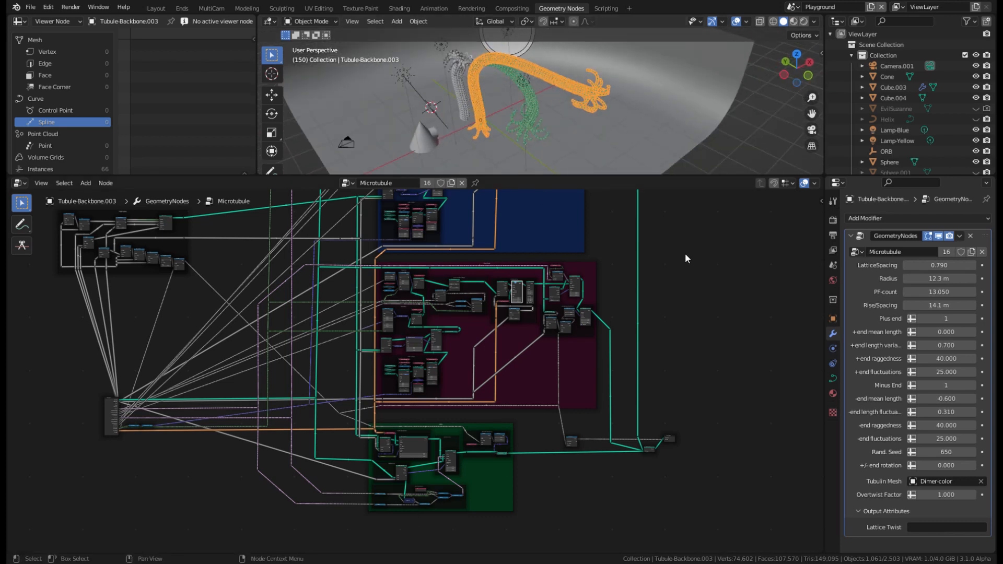
scroll(685, 253, "up", 2, "shift")
scroll(693, 245, "up", 2, "shift")
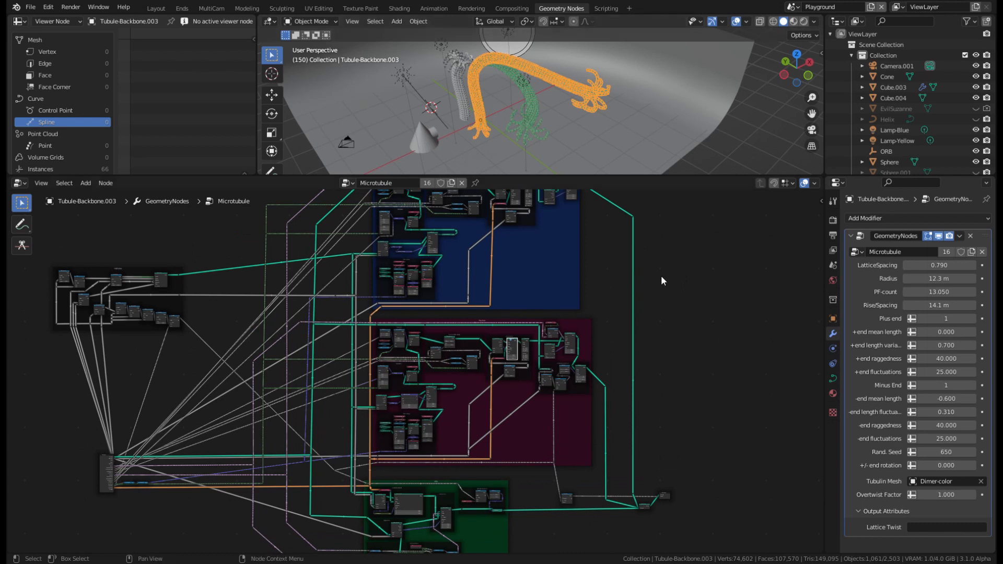
scroll(661, 274, "up", 2, "shift")
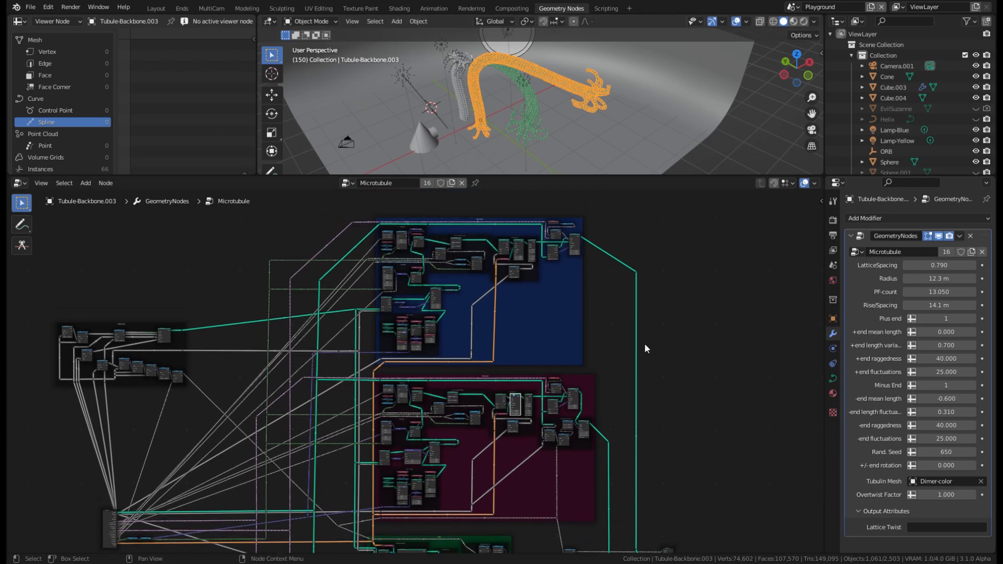
scroll(578, 319, "up", 3)
scroll(682, 363, "up", 2, "shift")
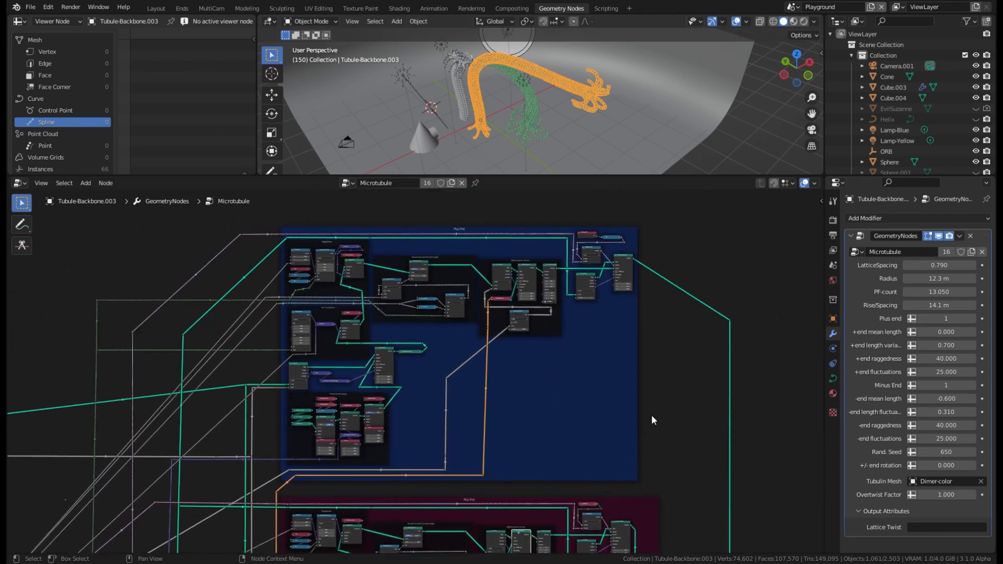
Examine the Plus End frame's node sections and how its links and those of the Lattice frame reach the group output.
scroll(651, 415, "down", 1)
scroll(663, 450, "down", 4, "shift")
middle_click_drag(663, 449, 682, 345)
scroll(566, 457, "down", 3, "shift")
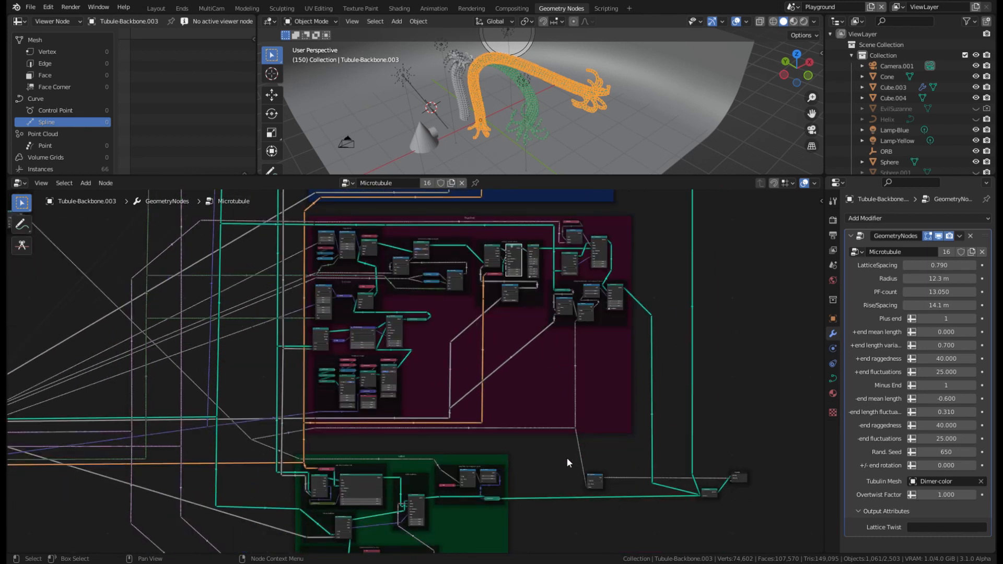
scroll(589, 388, "up", 2, "shift")
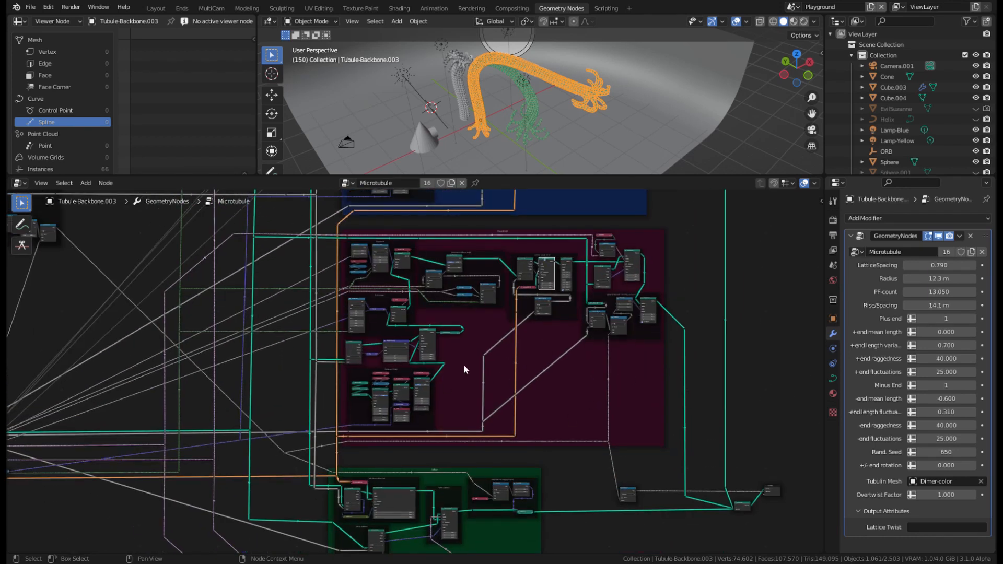
scroll(463, 368, "up", 3)
scroll(629, 341, "up", 1)
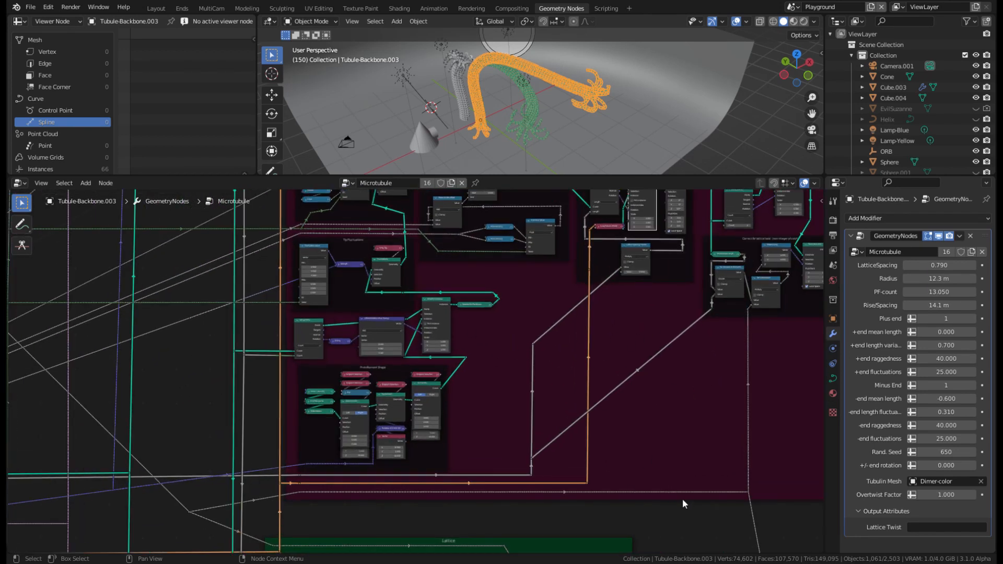
scroll(682, 503, "down", 3, "shift")
scroll(544, 411, "down", 4)
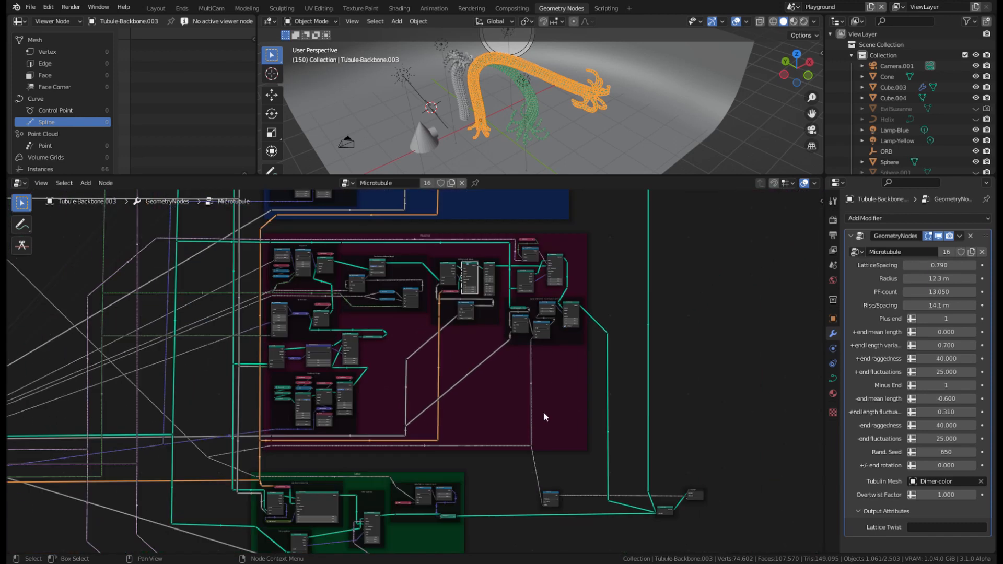